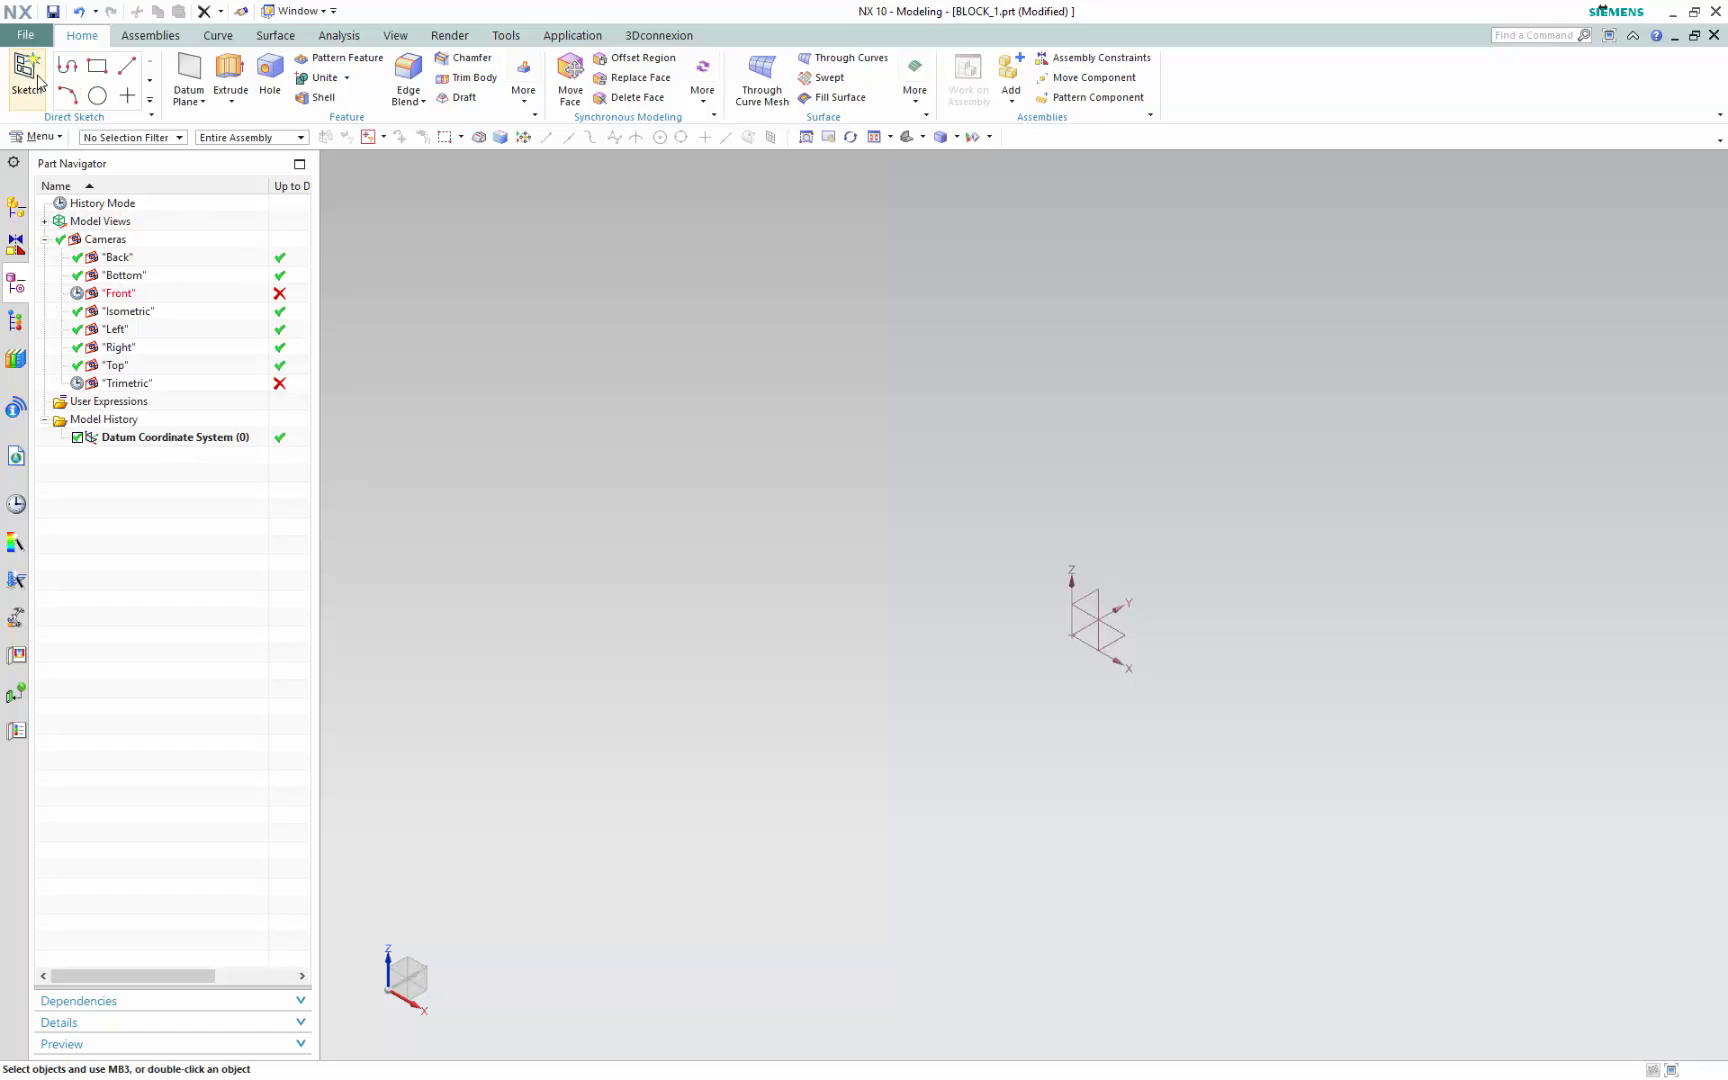
Create a new sketch on the XY plane of the datum coordinate system
{"action": "left_click", "coordinate": [27, 75]}
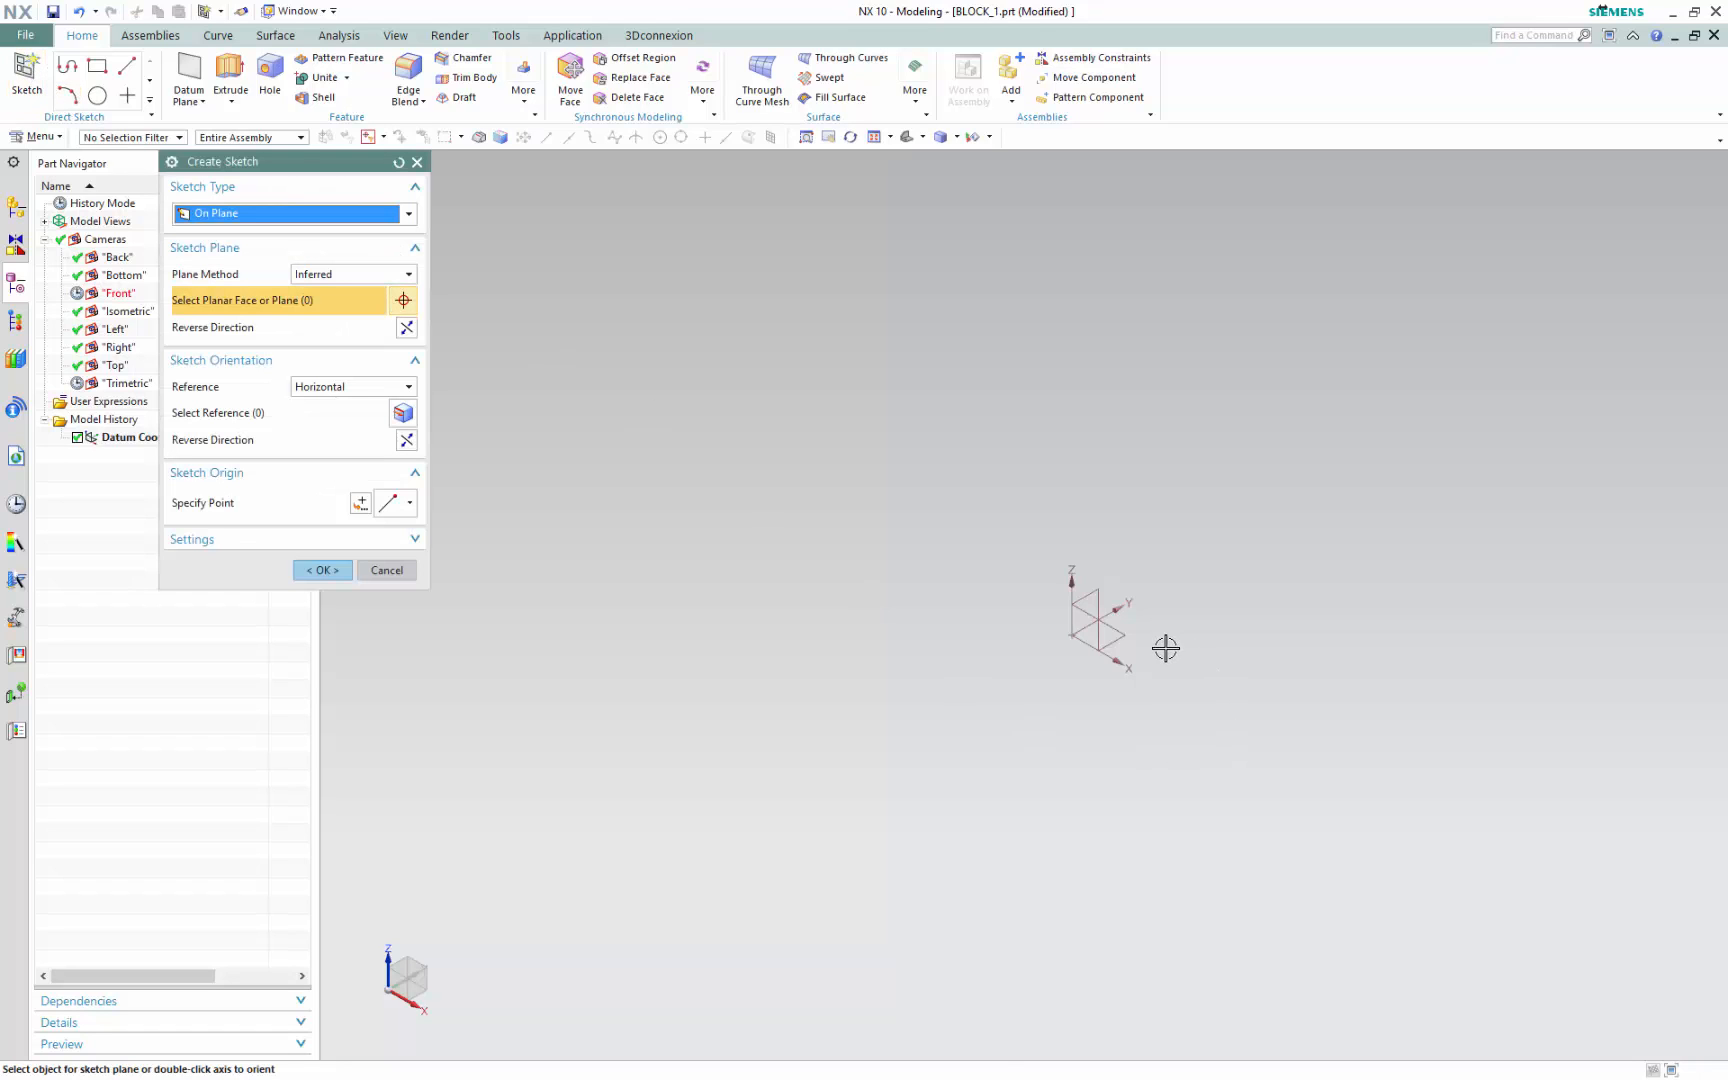
{"action": "left_click", "coordinate": [1100, 630]}
{"action": "left_click", "coordinate": [340, 573]}
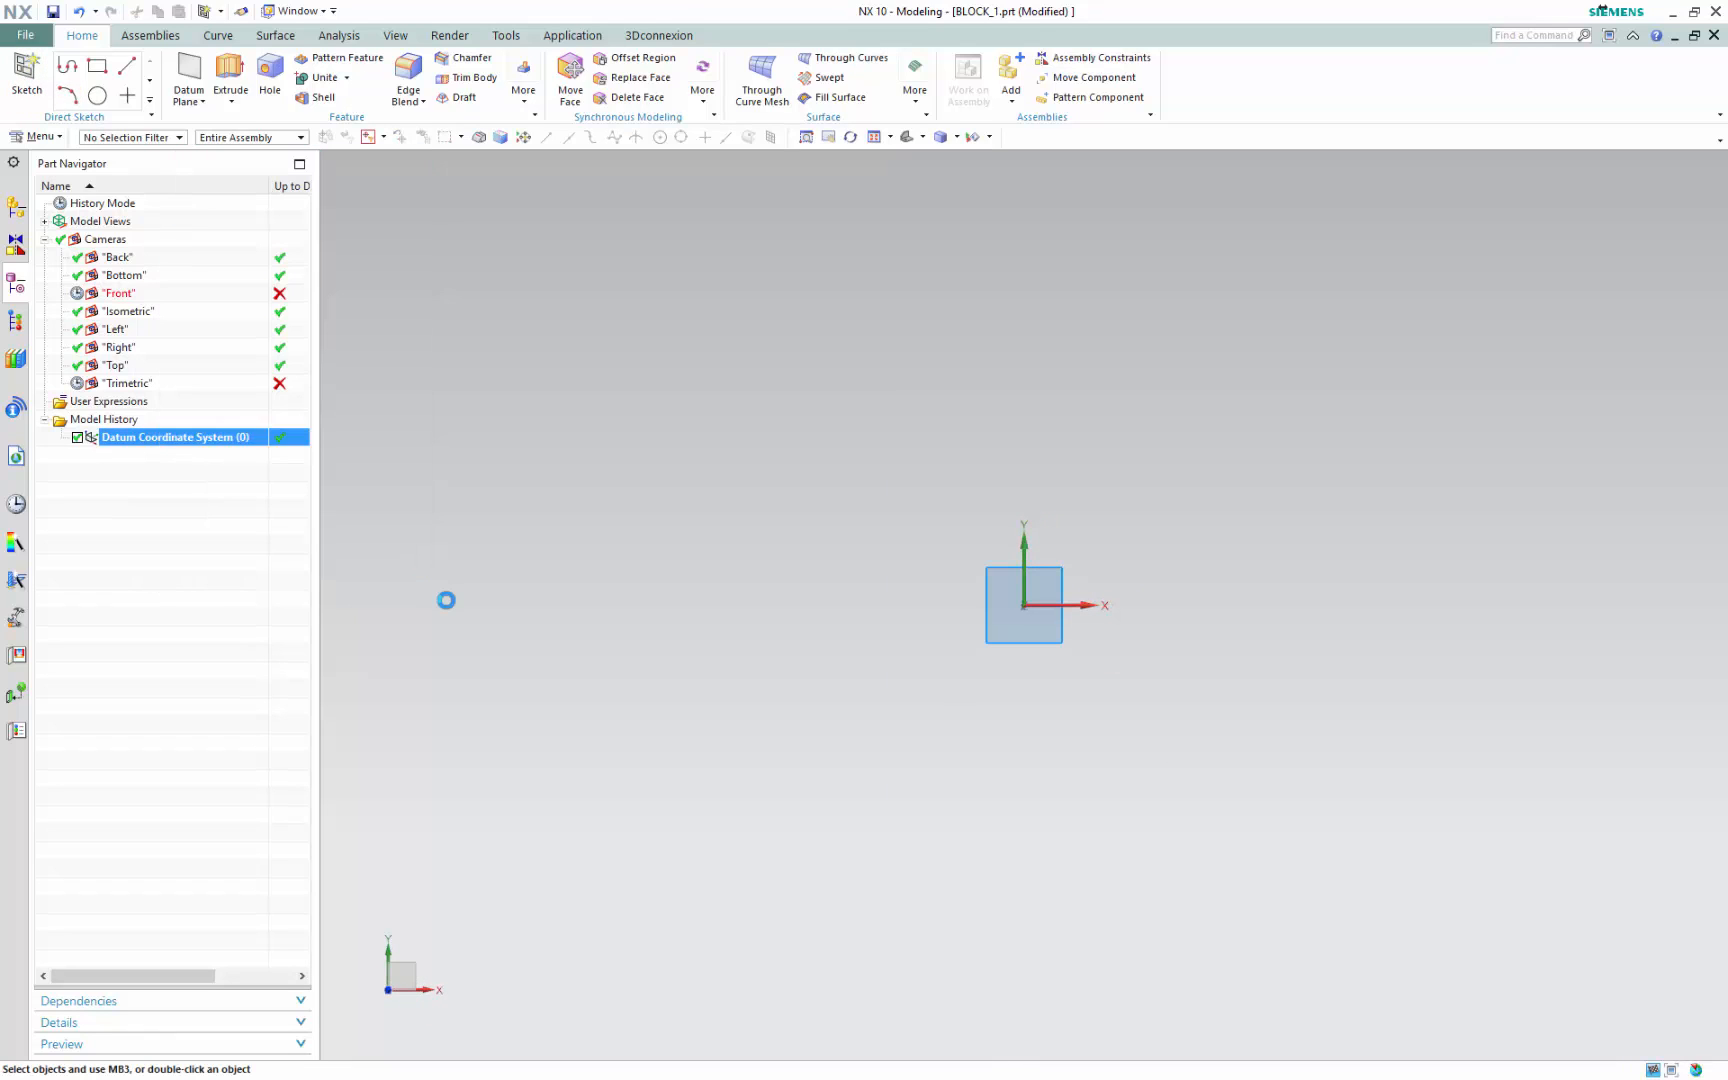
Sketch a rectangle centred on the origin, about 4.4 in wide and 3.14 in high
{"action": "left_click", "coordinate": [136, 68]}
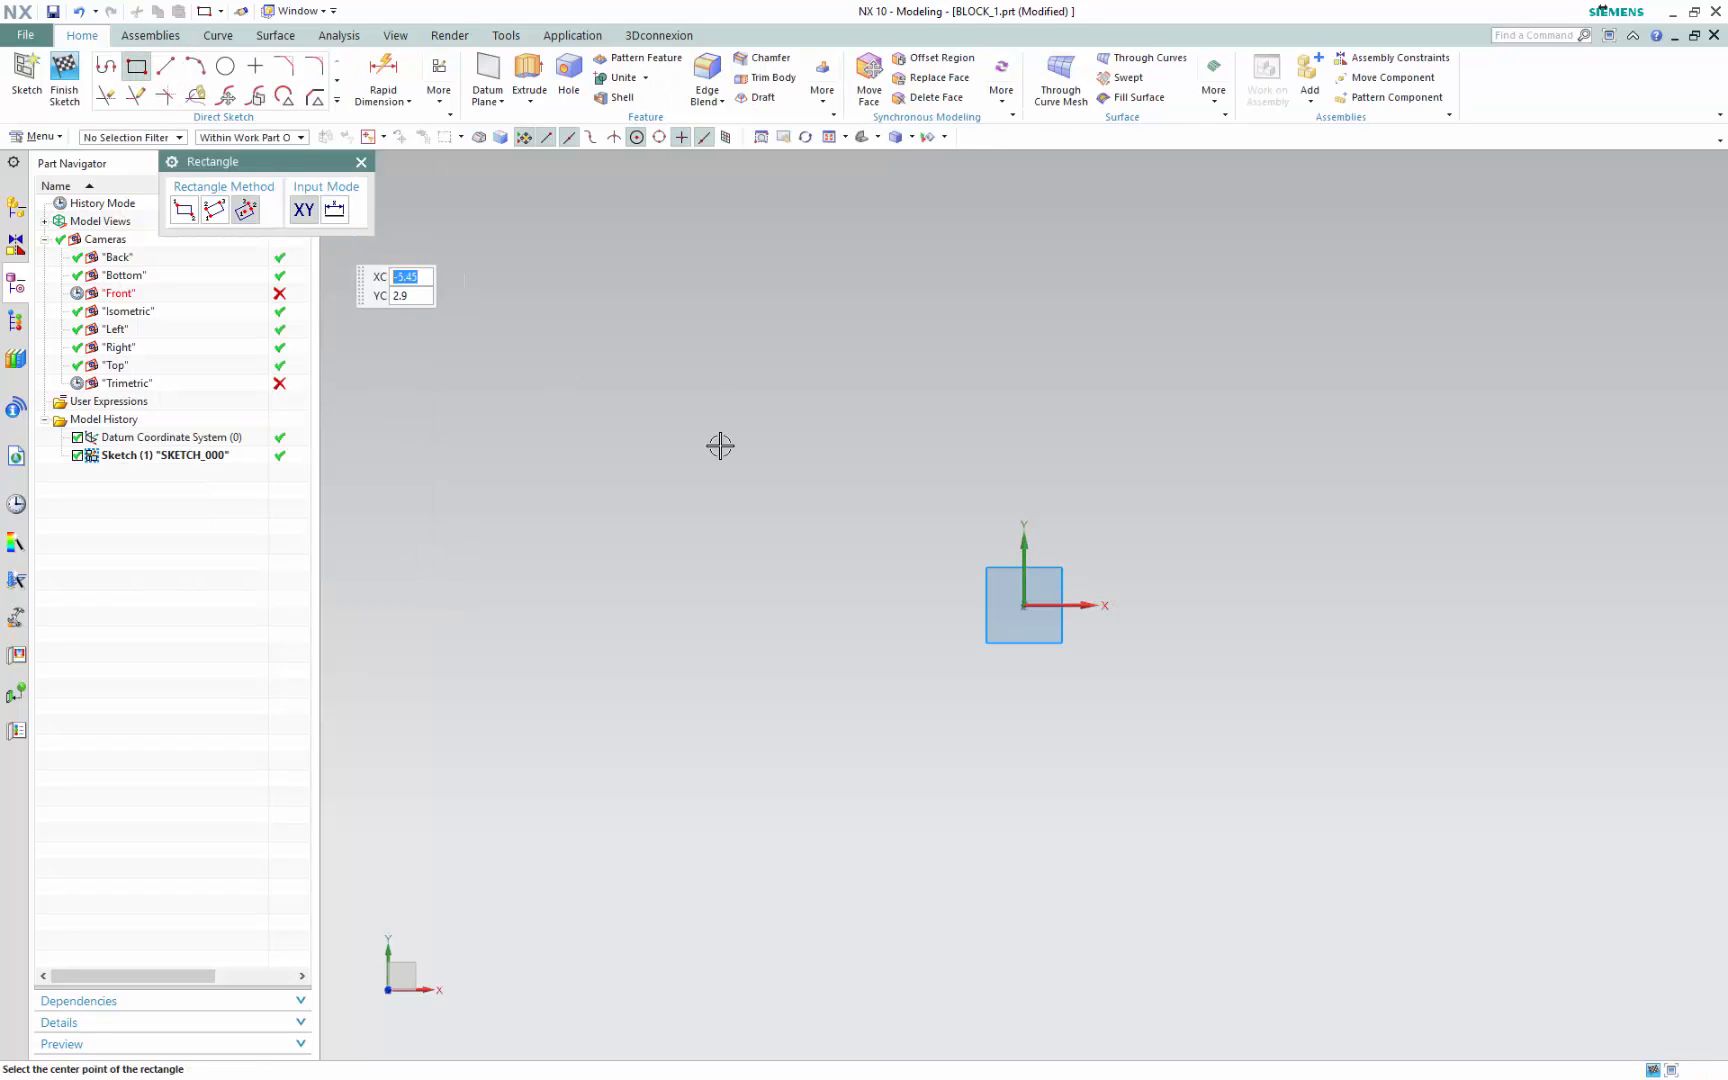
{"action": "left_click", "coordinate": [1024, 602]}
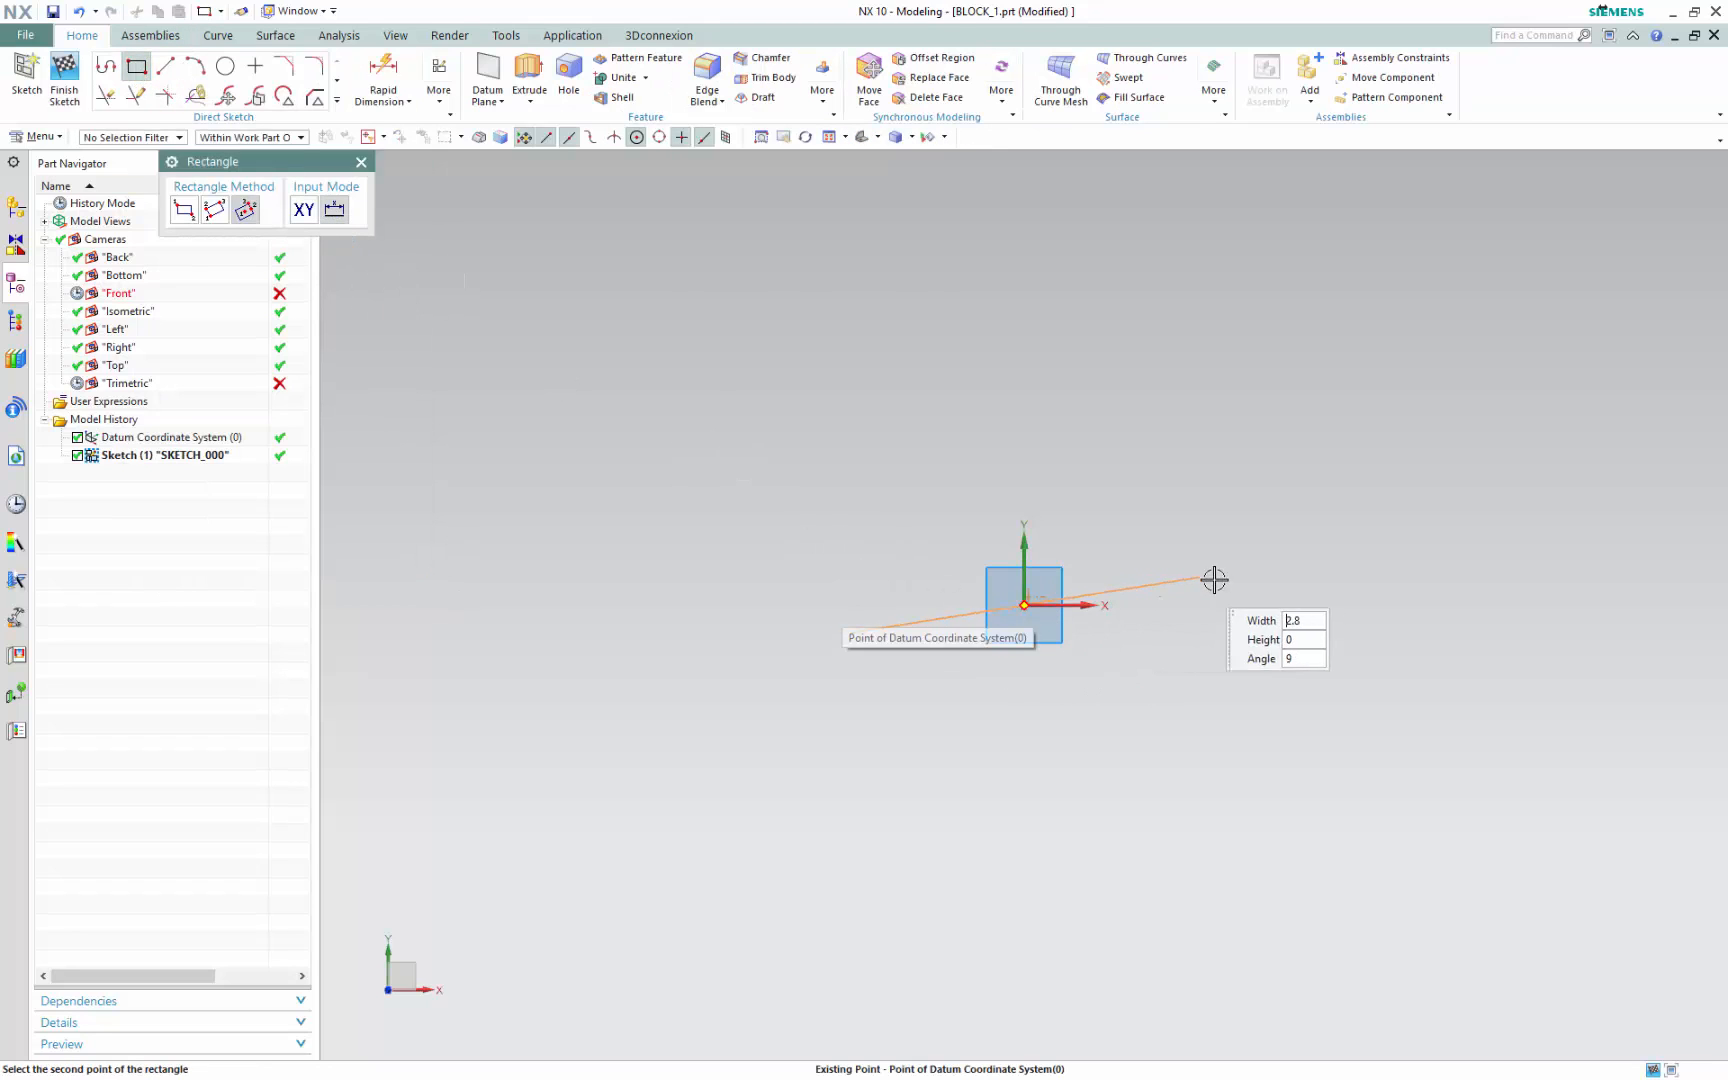
{"action": "left_click", "coordinate": [1300, 406]}
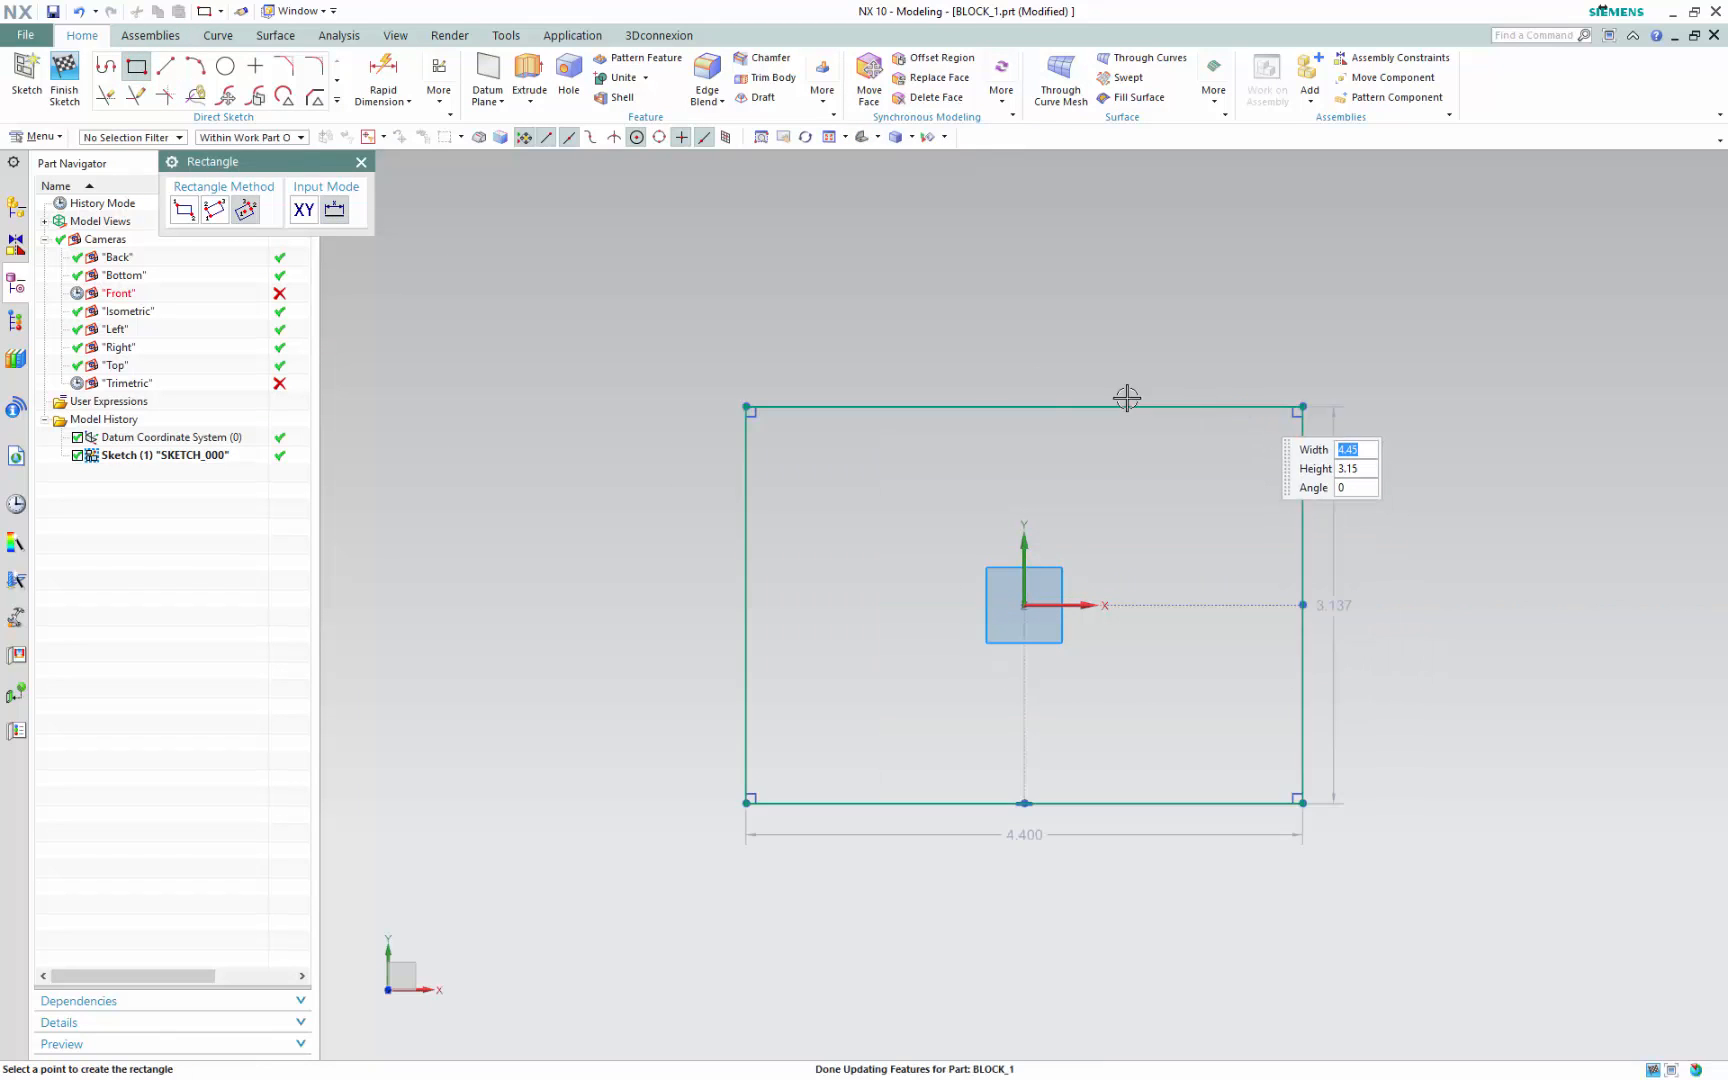
{"action": "left_click", "coordinate": [362, 162]}
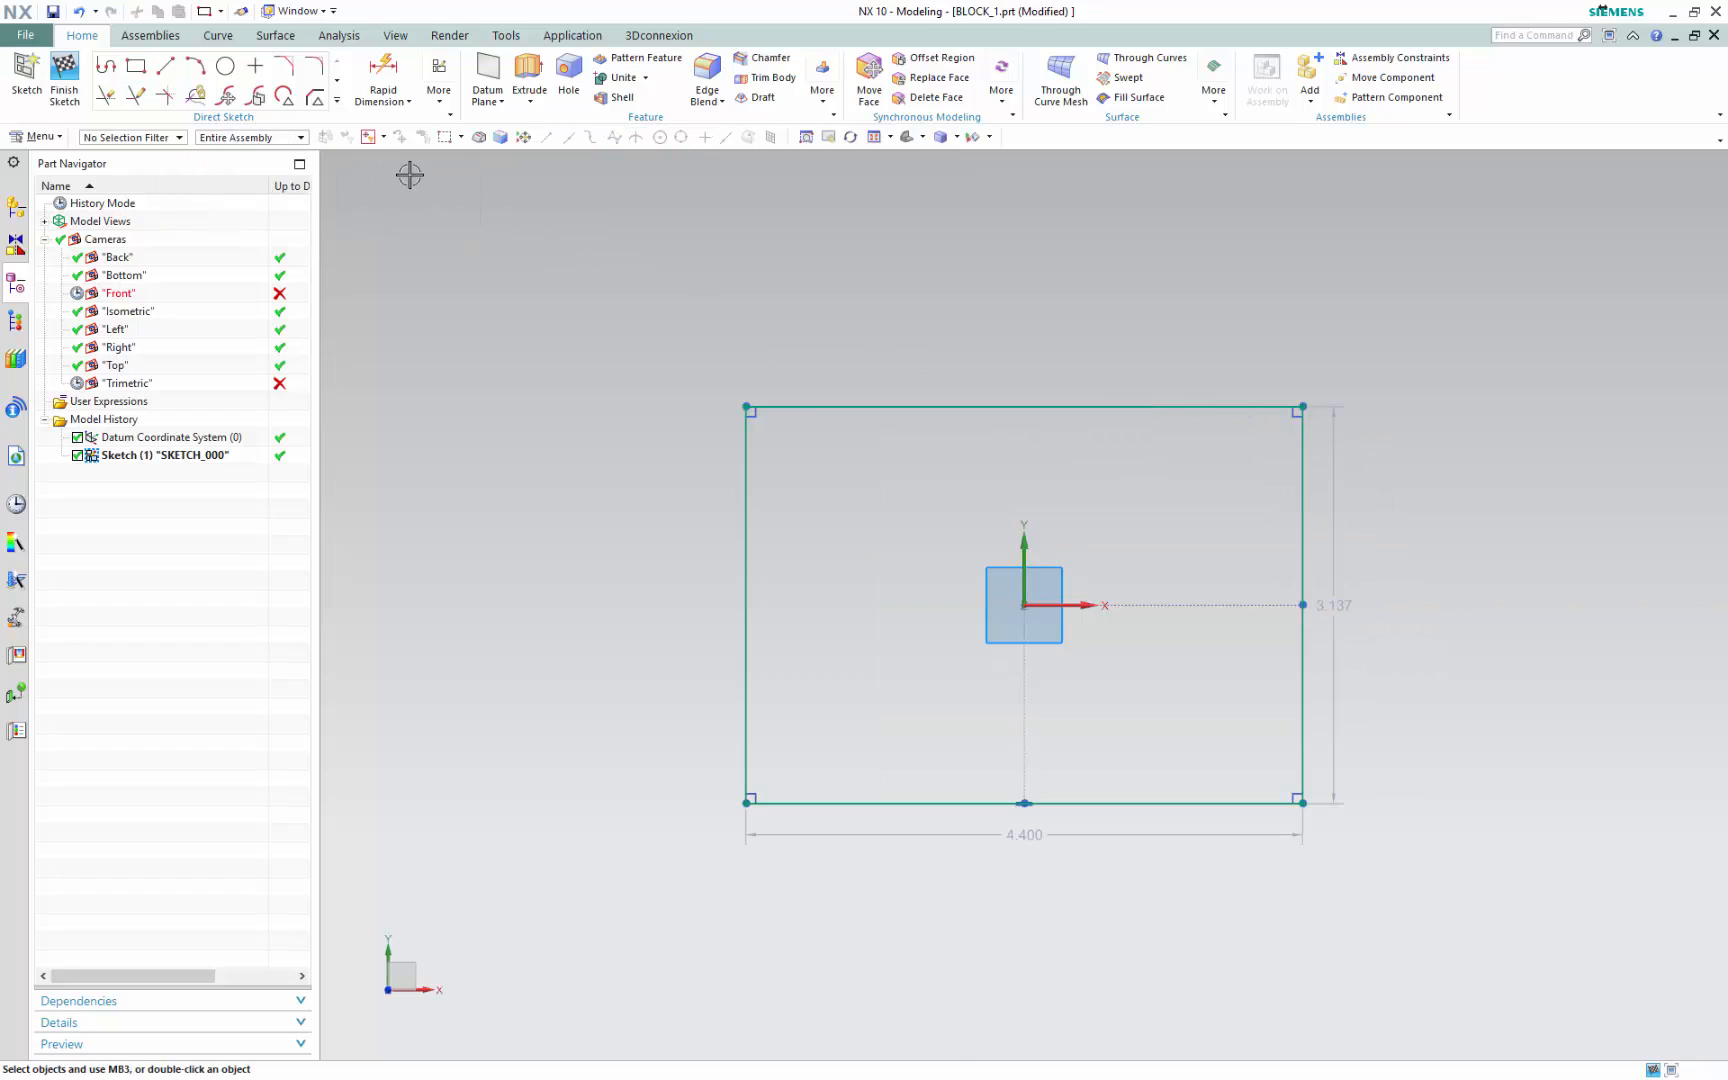
Set the rectangle's width dimension to 2 in
{"action": "double_click", "coordinate": [1036, 833]}
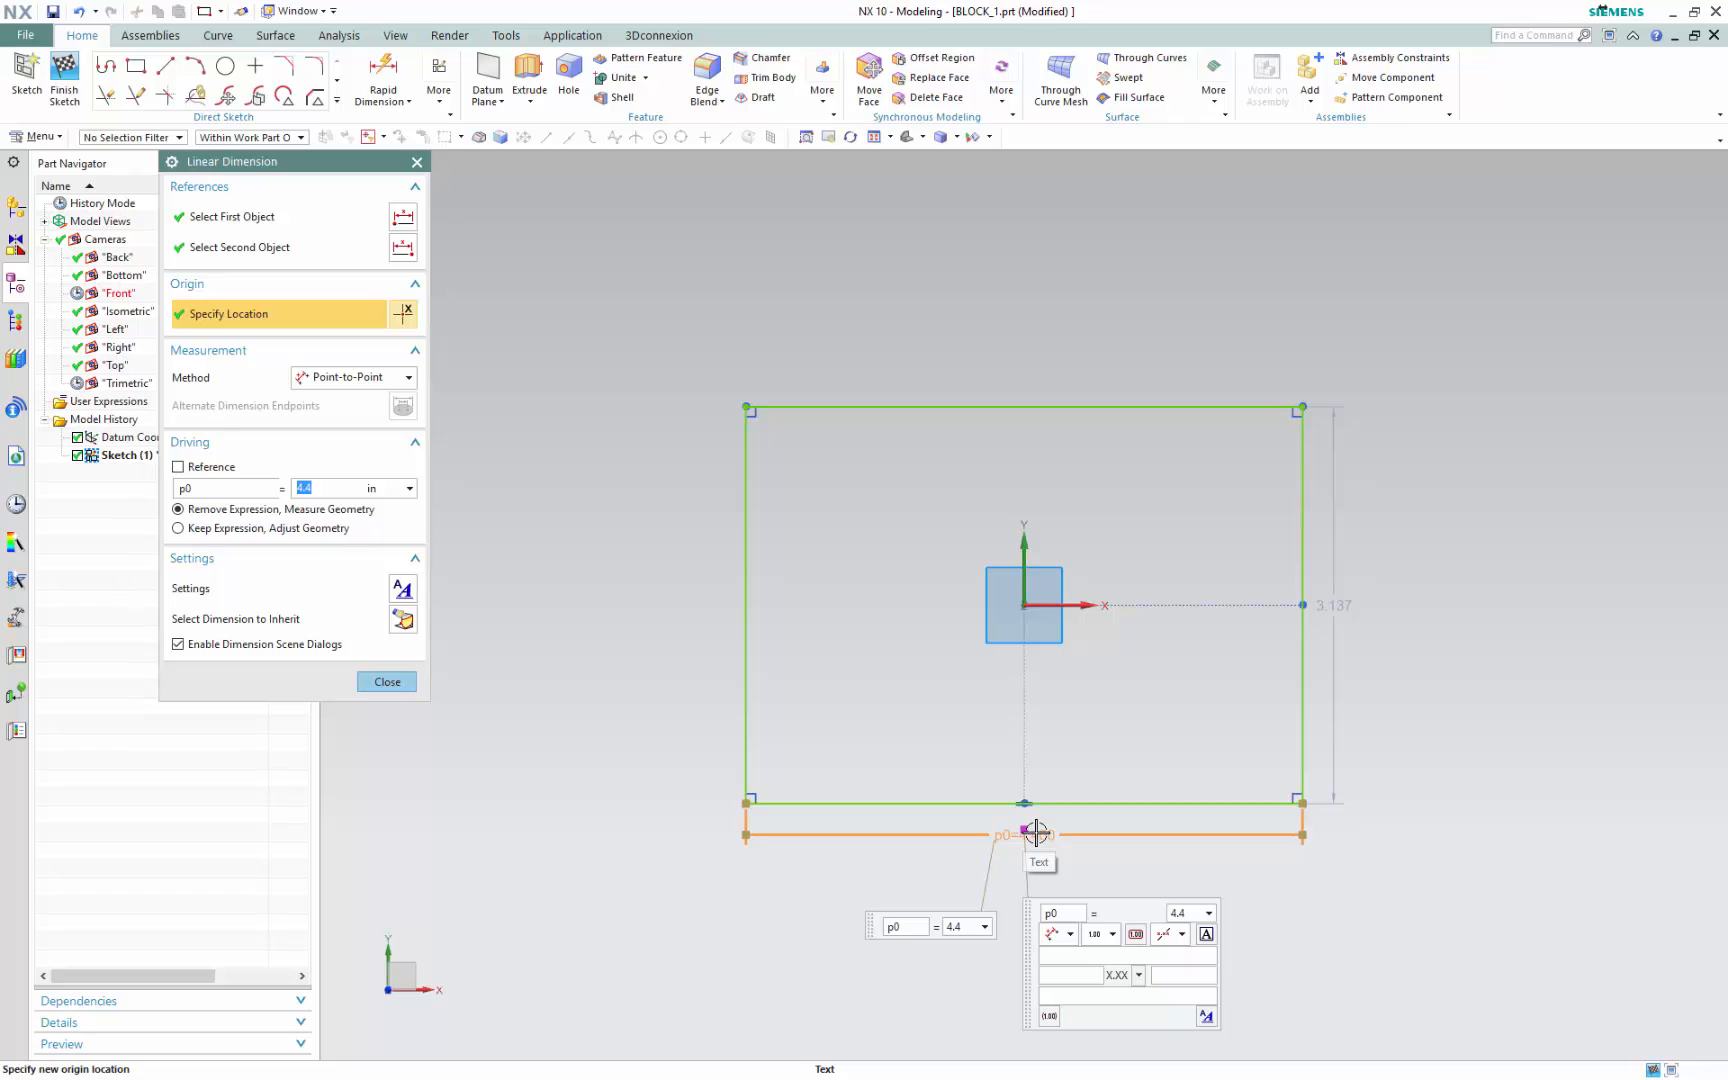
{"action": "type", "text": "2"}
{"action": "key", "text": "Return"}
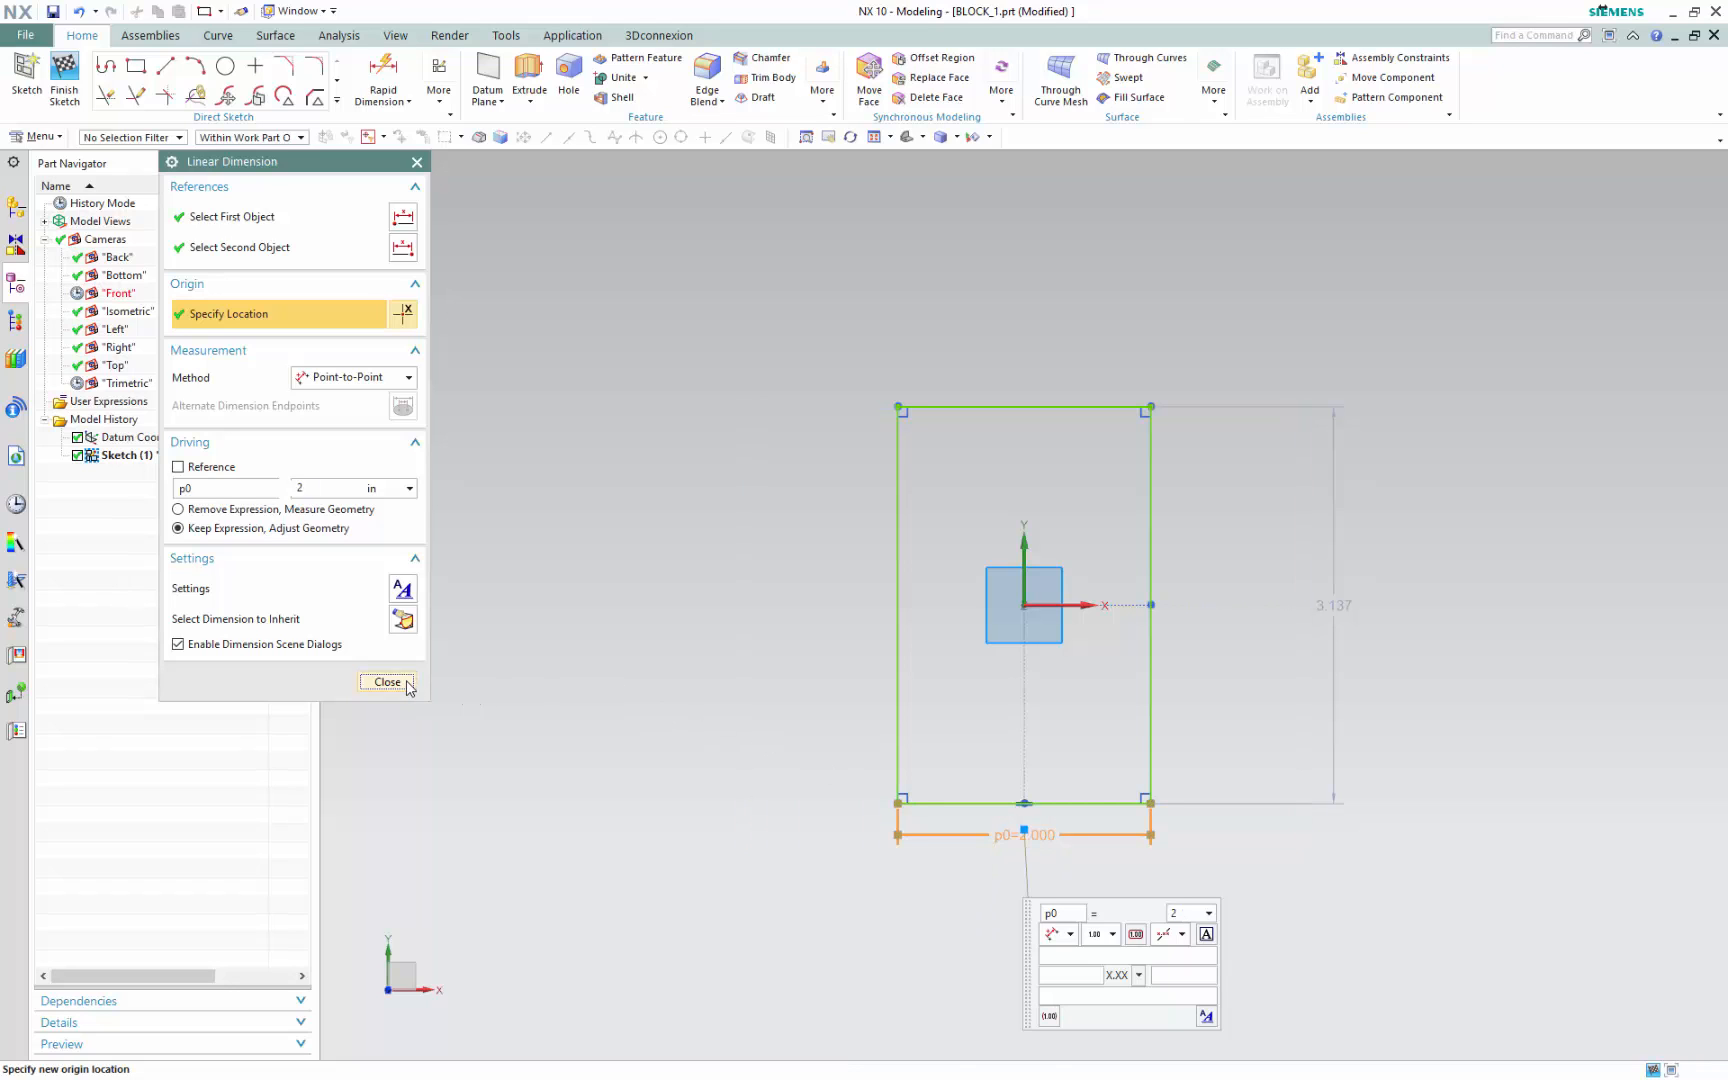
{"action": "left_click", "coordinate": [387, 681]}
Set the rectangle's height dimension to 1.5 in
{"action": "double_click", "coordinate": [1320, 593]}
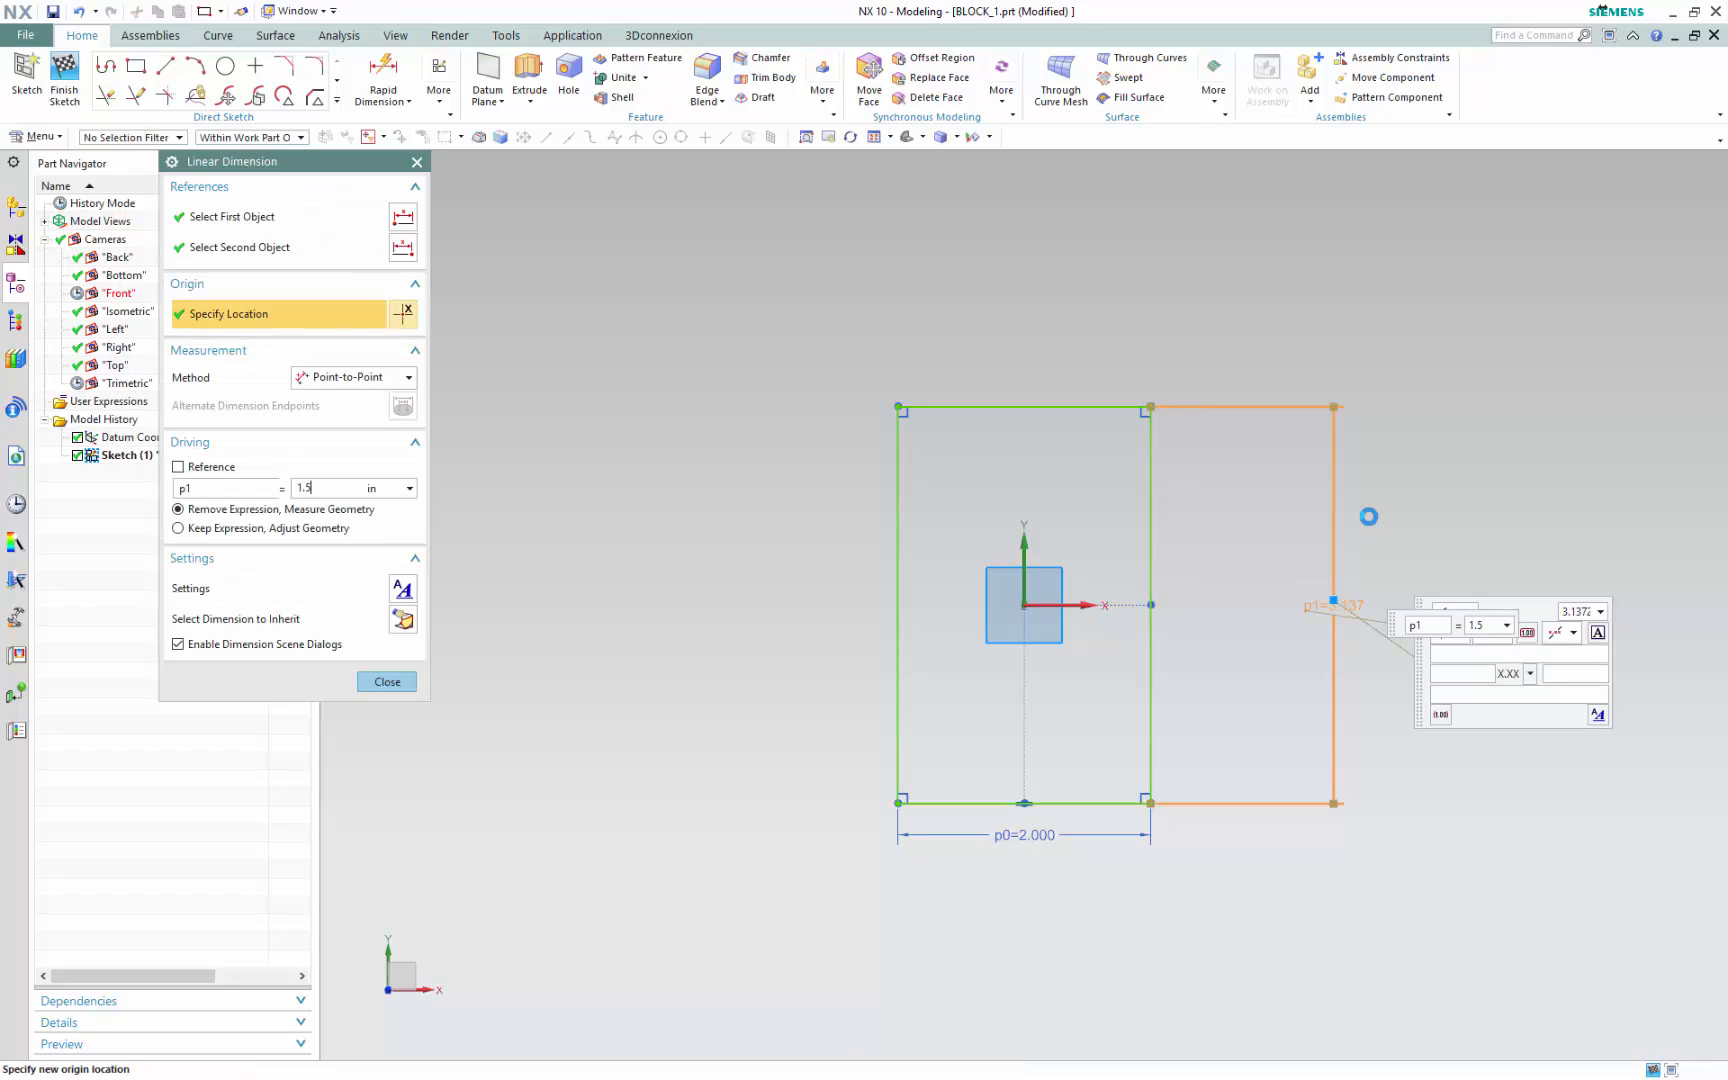
{"action": "type", "text": "1.5"}
{"action": "key", "text": "Return"}
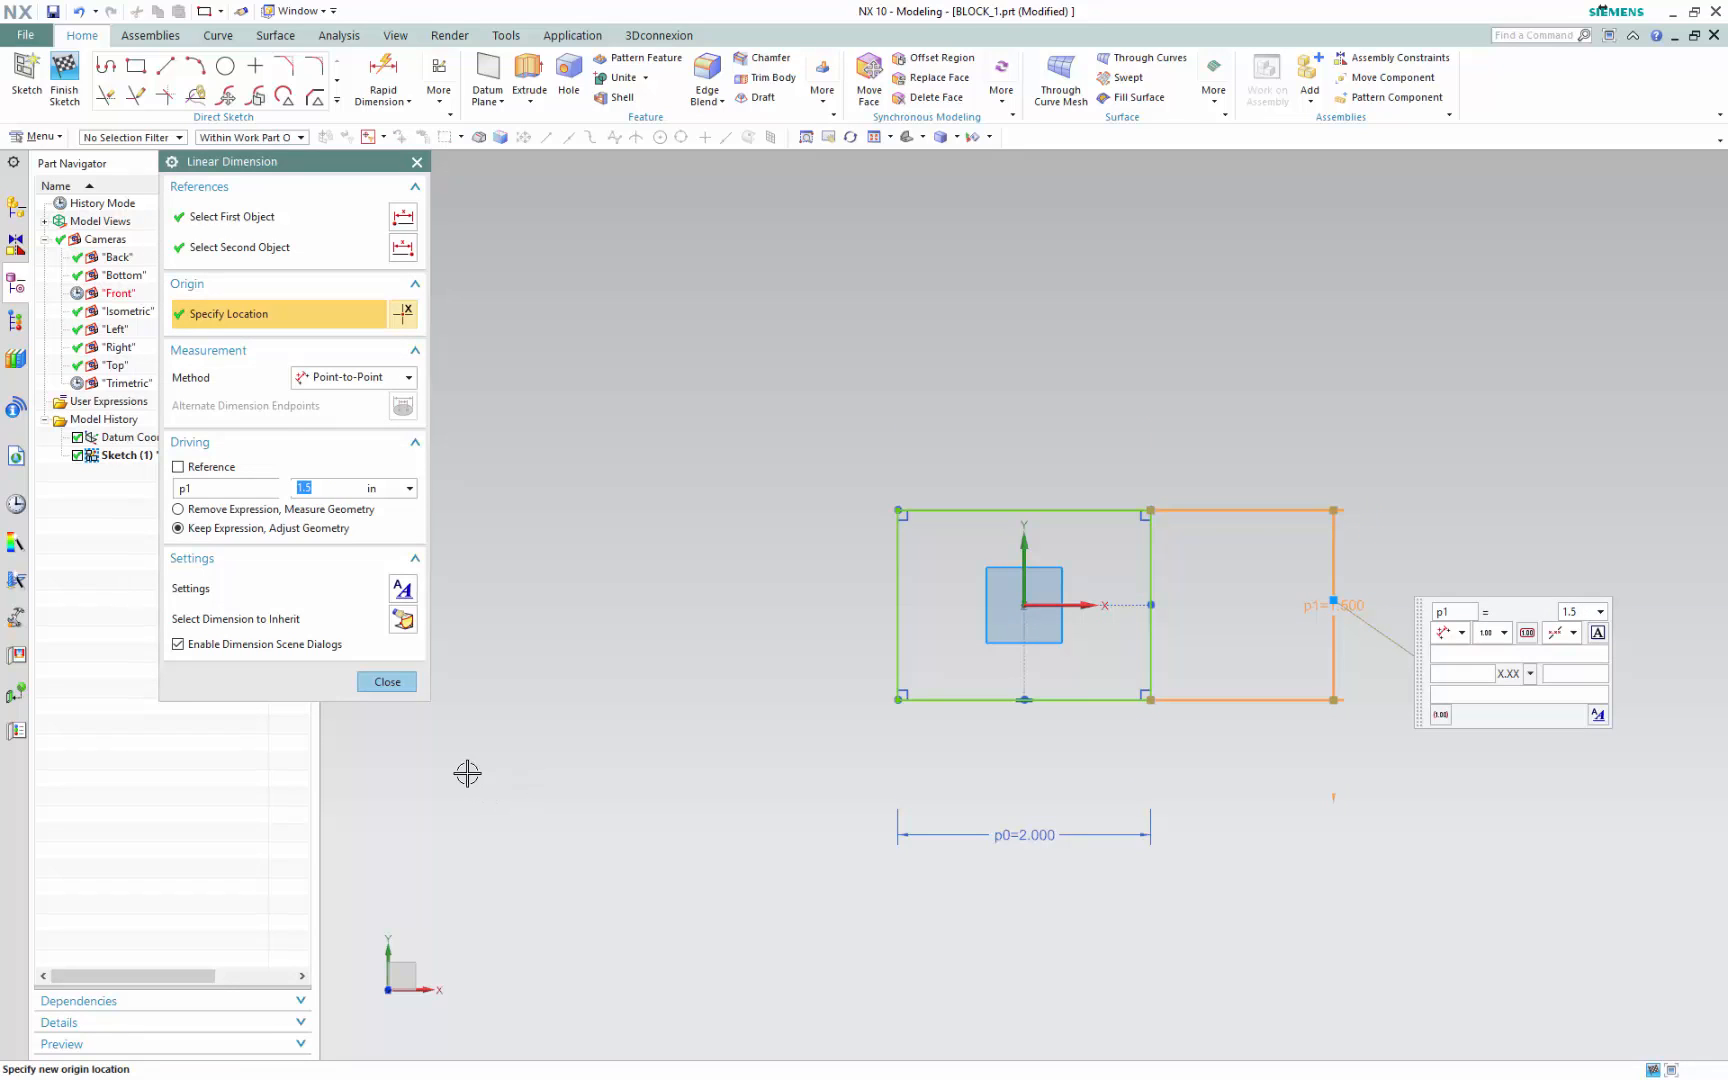
{"action": "left_click", "coordinate": [387, 681]}
Move the width dimension closer to the rectangle's lower edge and set it to 4 in
{"action": "left_click_drag", "start_coordinate": [1026, 831], "coordinate": [1022, 773]}
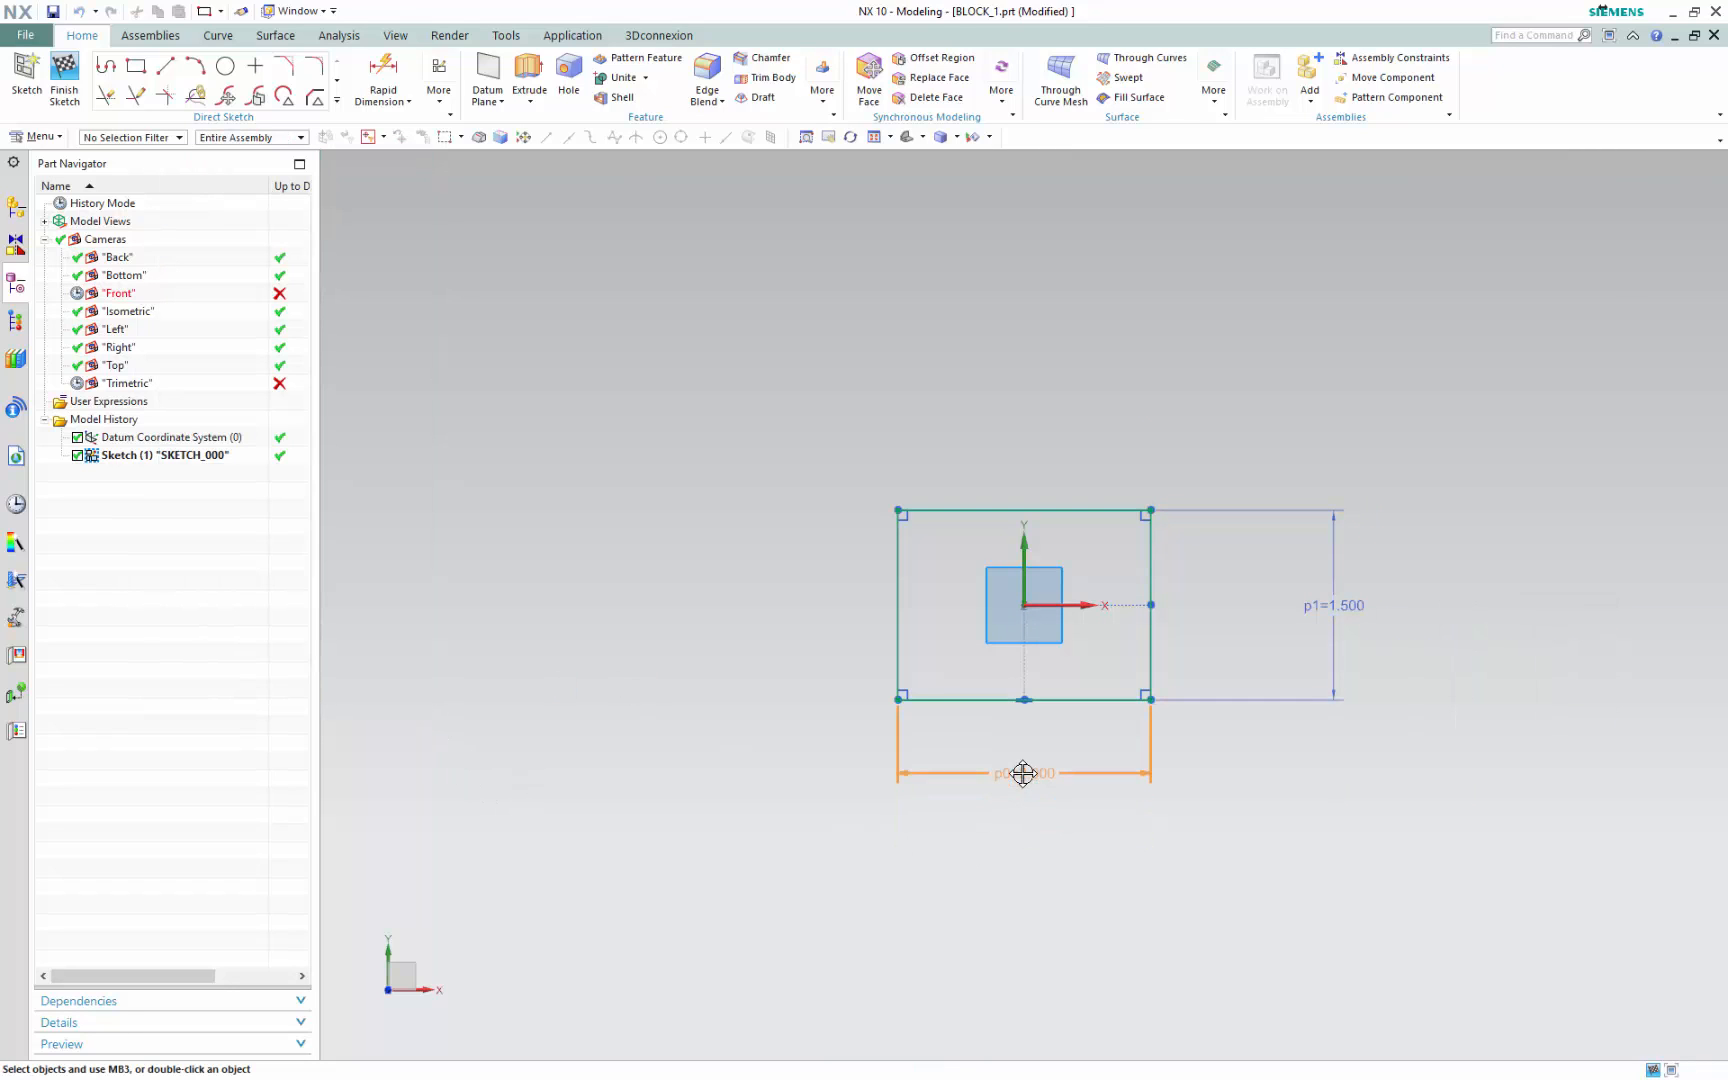
{"action": "double_click", "coordinate": [1024, 773]}
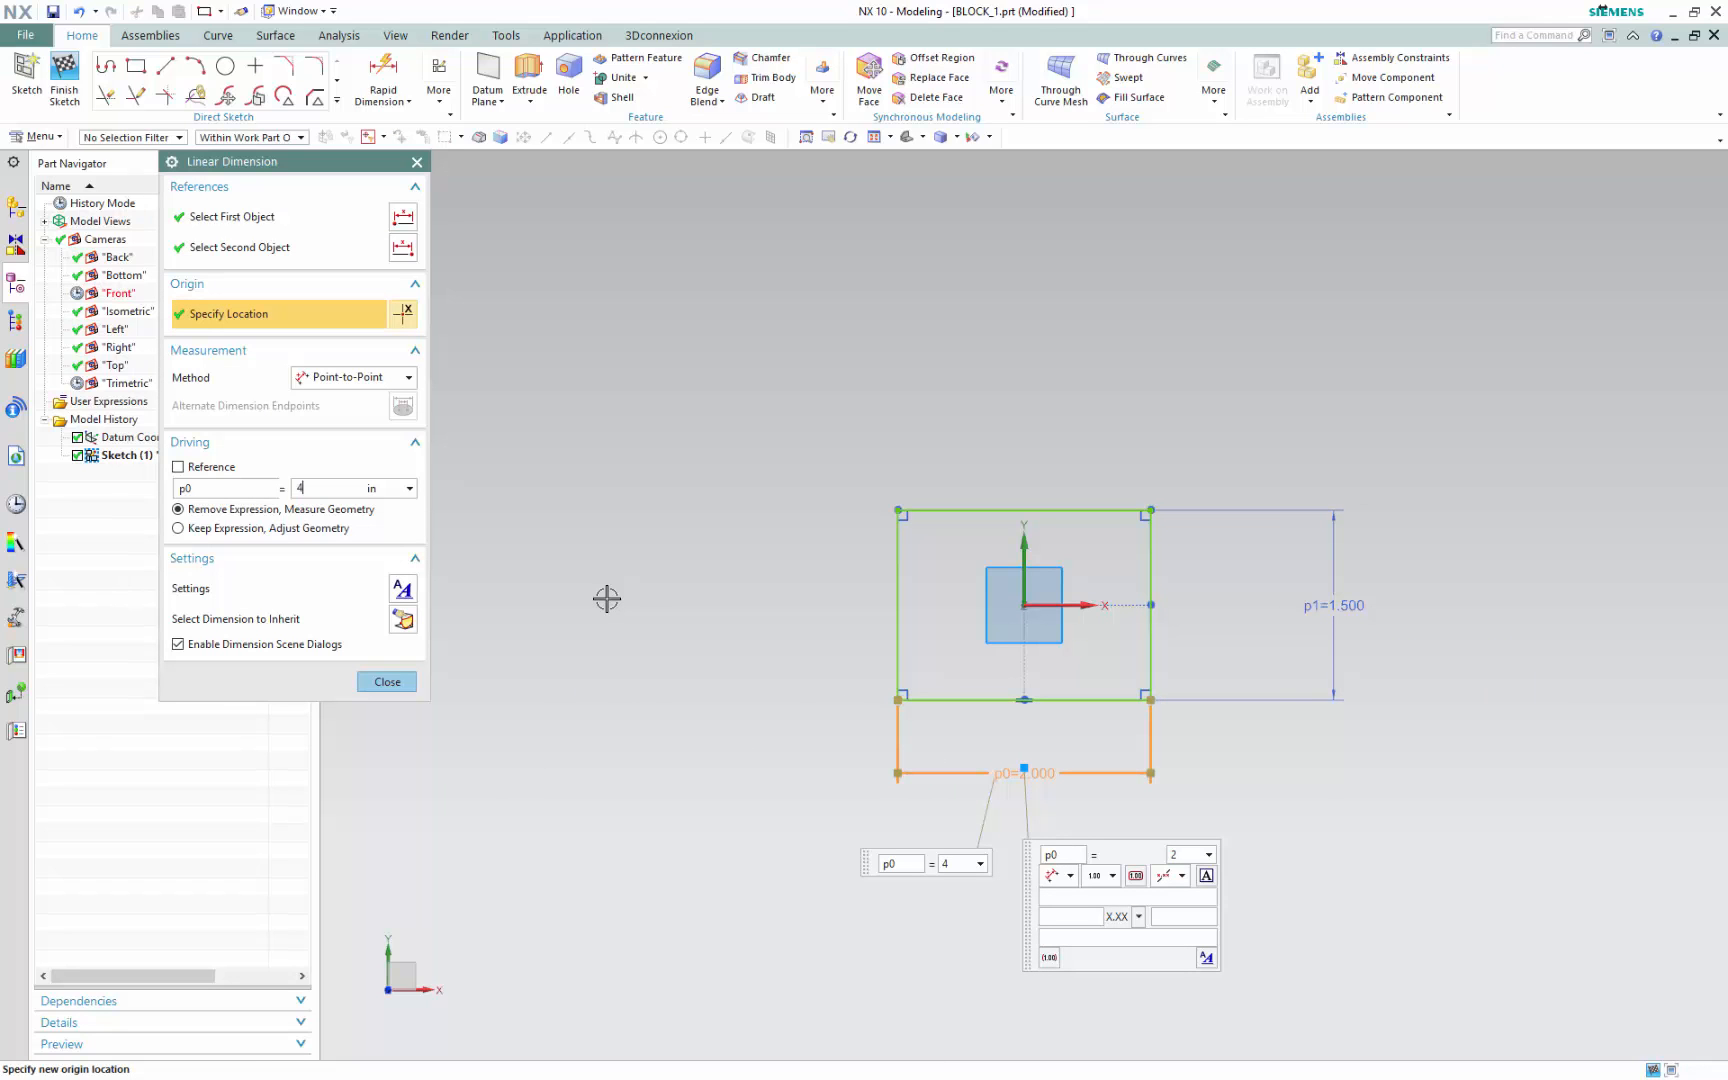
{"action": "key", "text": "Return"}
{"action": "left_click", "coordinate": [387, 681]}
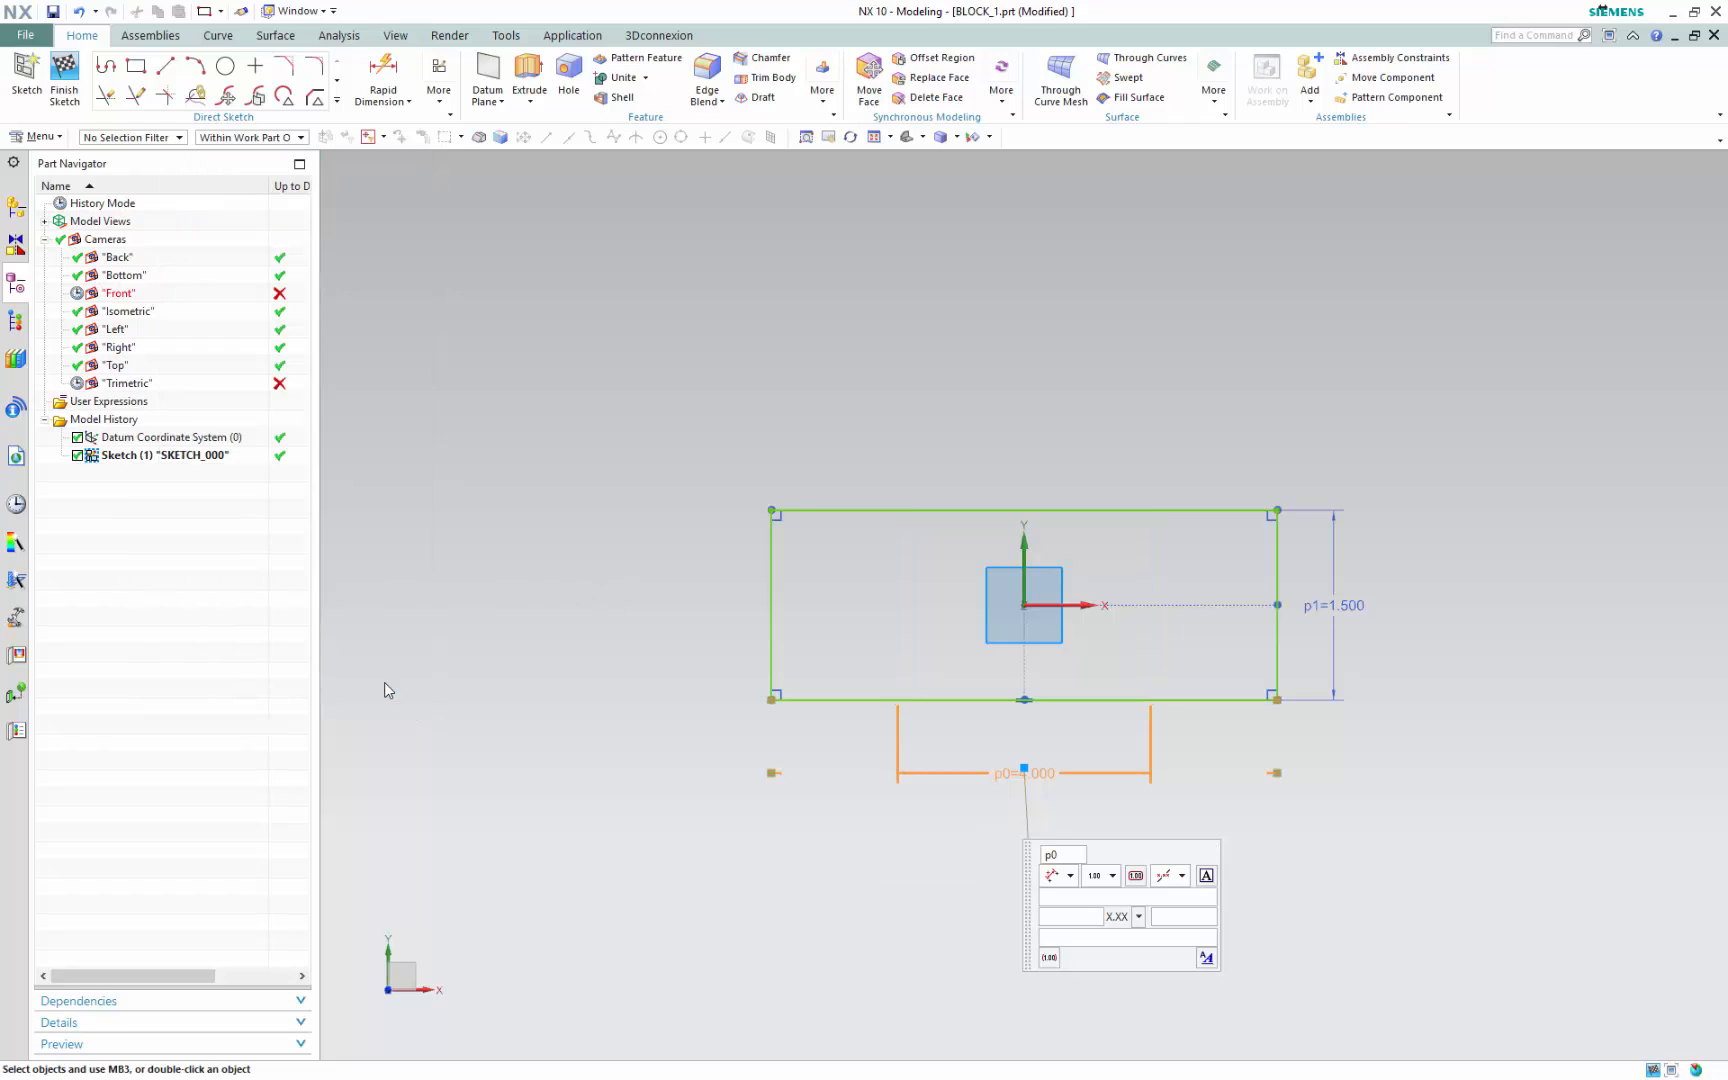
Sketch a circle about 0.68 in in diameter centred on the rectangle's lower edge, about 0.59 in from its right side
{"action": "left_click", "coordinate": [226, 66]}
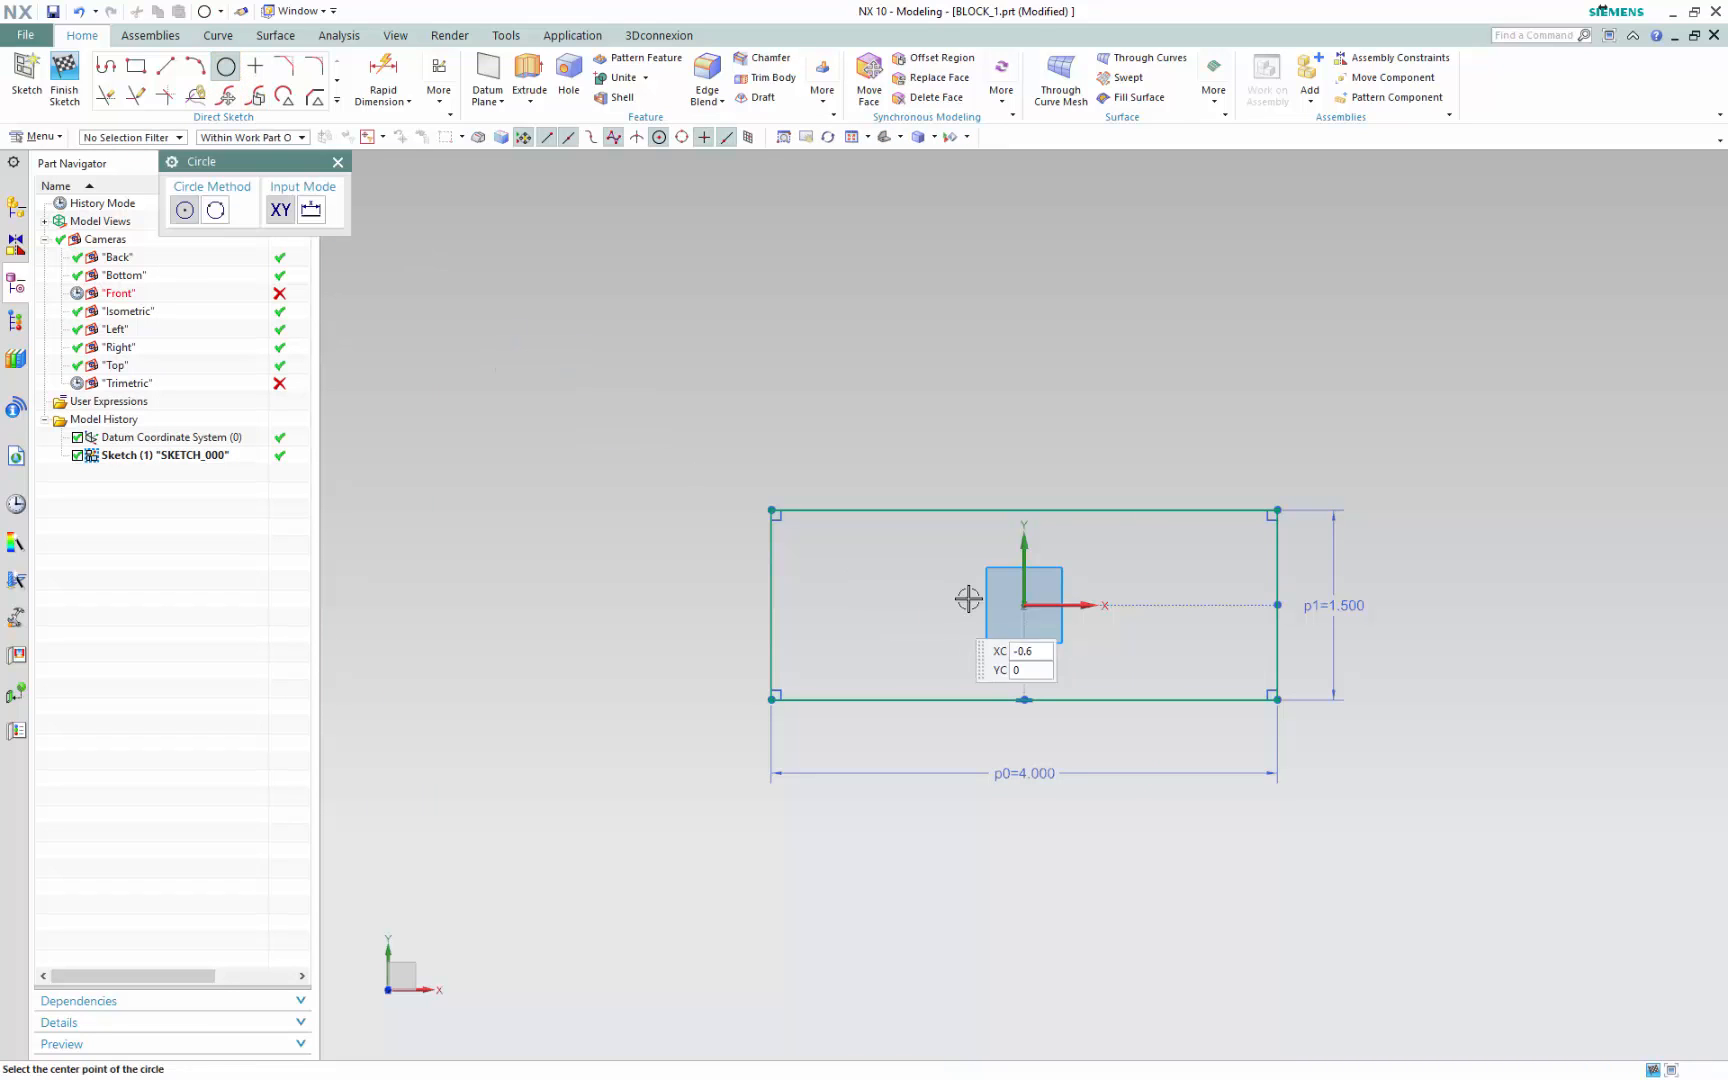
{"action": "scroll", "coordinate": [1300, 678], "scroll_direction": "down", "scroll_amount": 4}
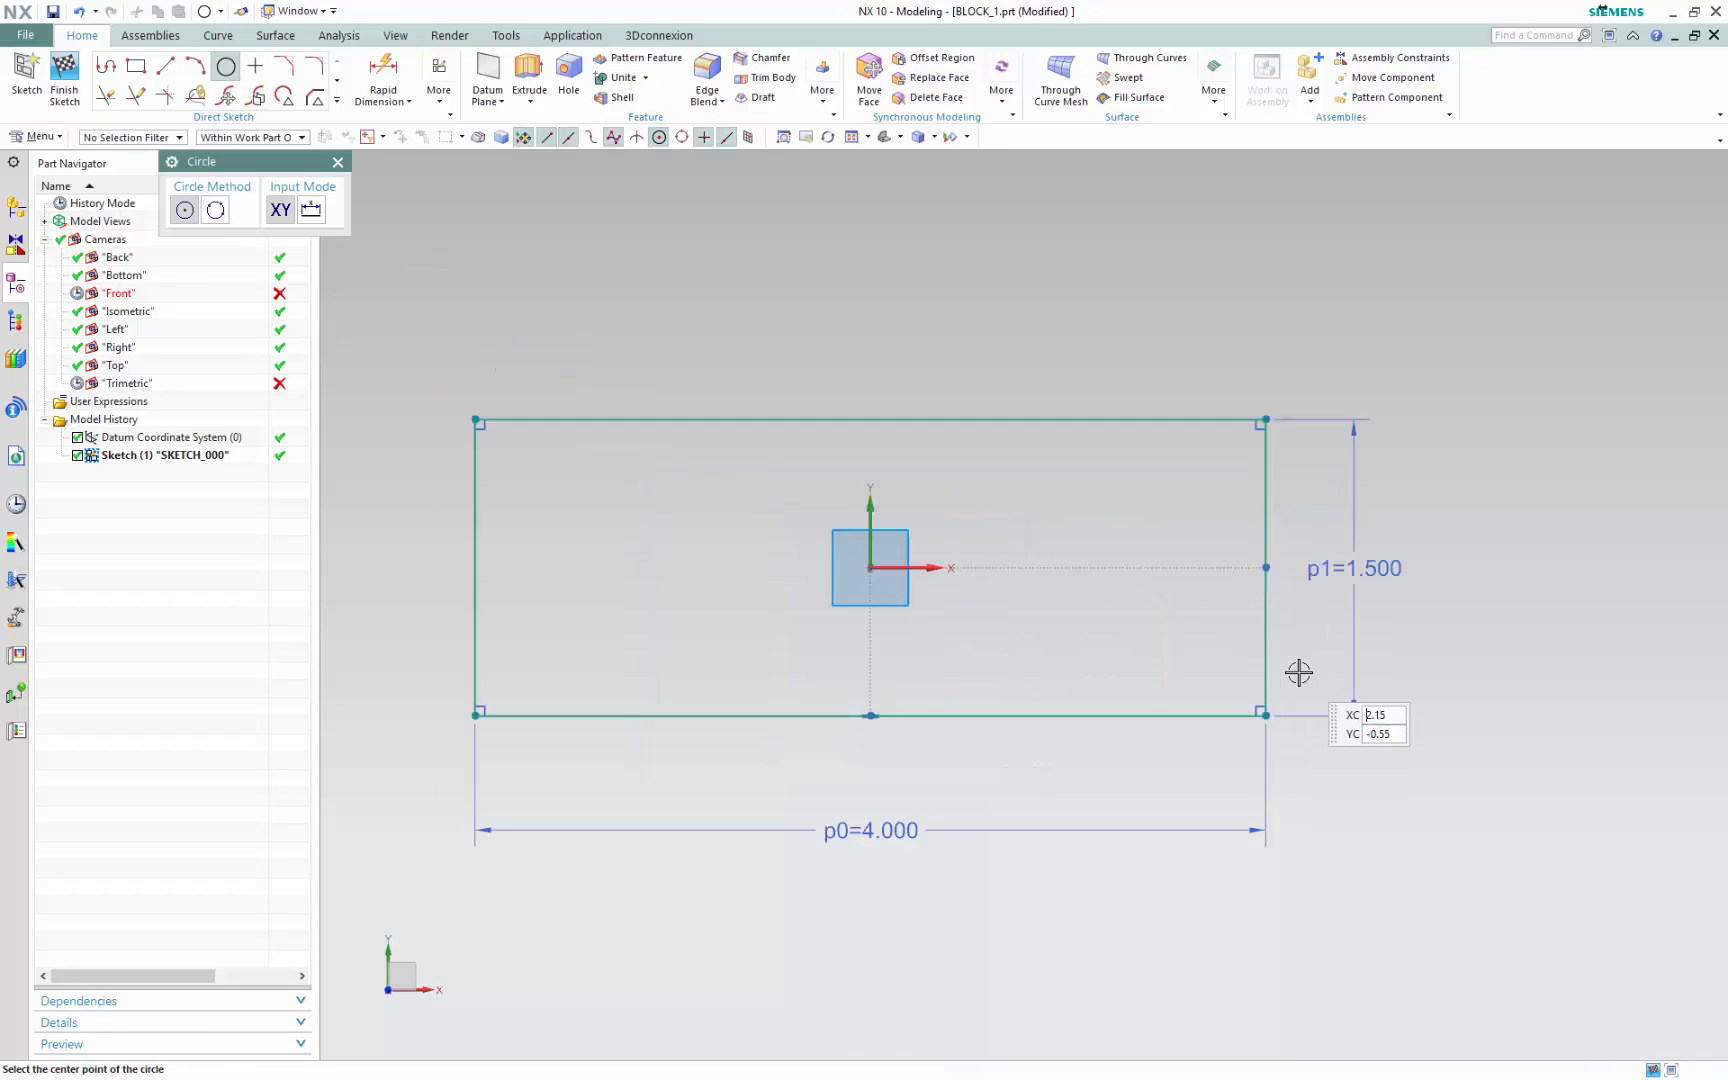
{"action": "left_click", "coordinate": [1112, 725]}
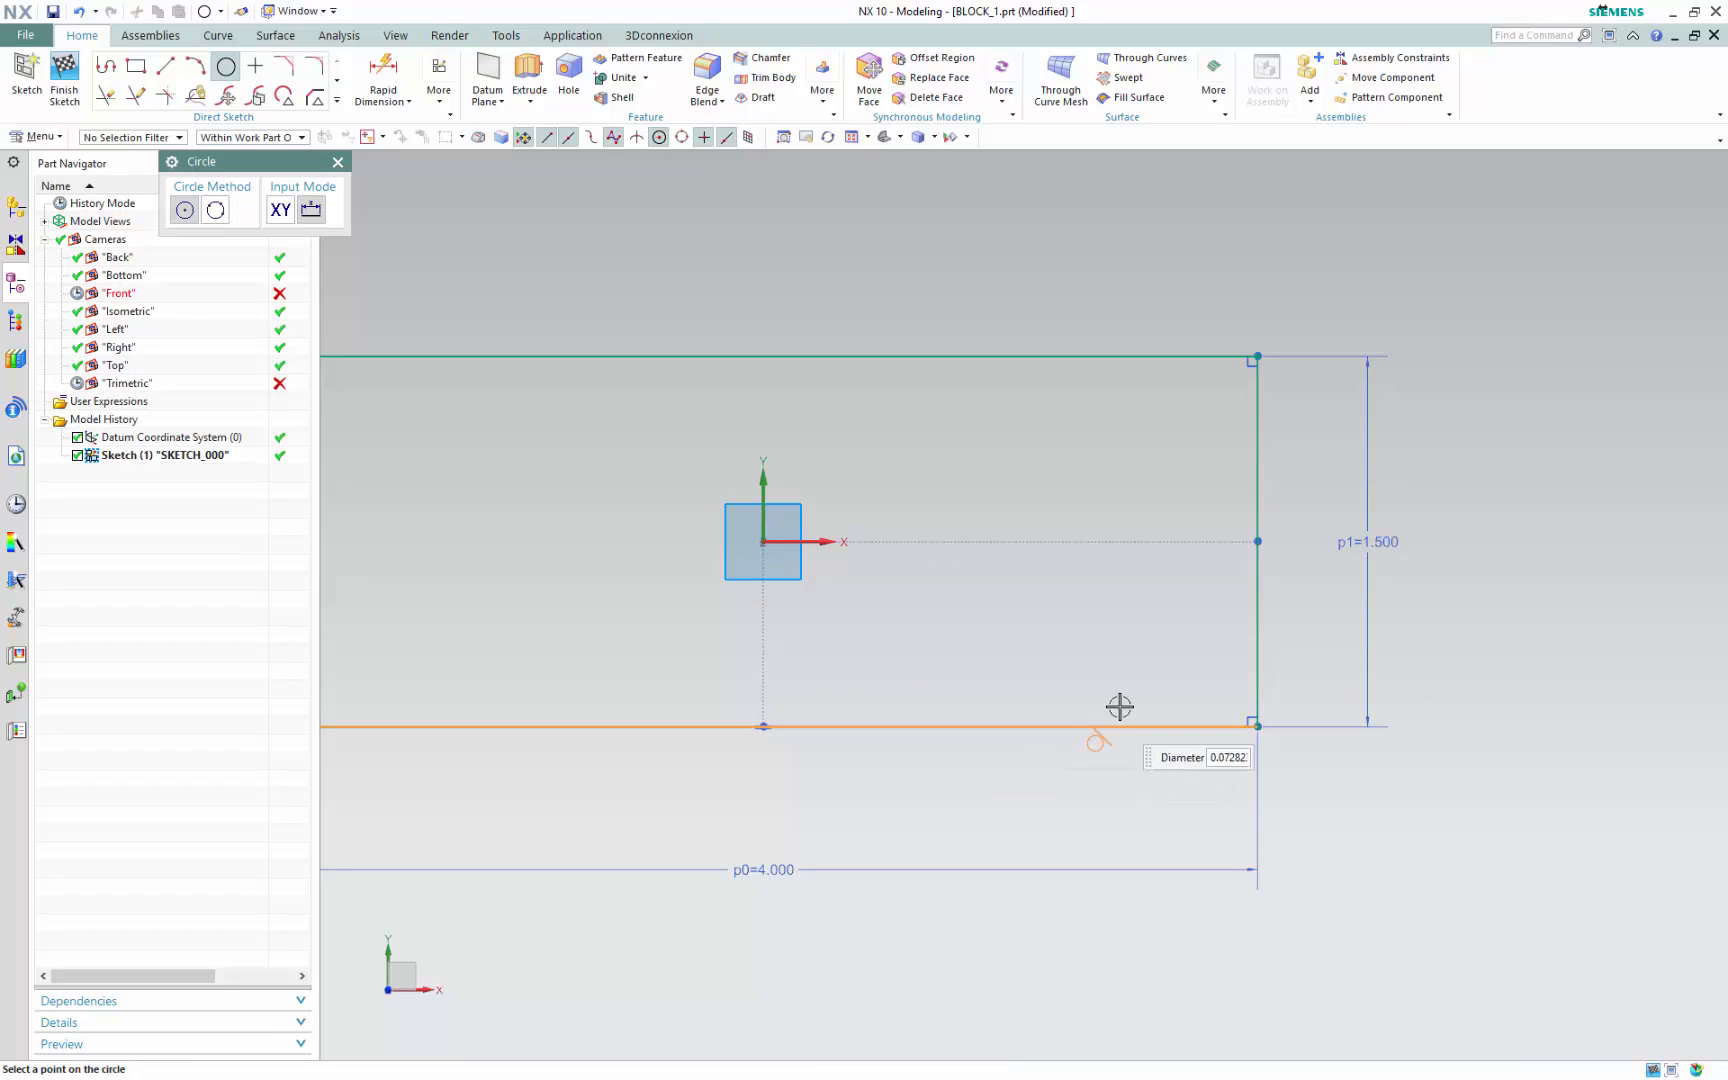
{"action": "left_click", "coordinate": [1140, 646]}
{"action": "key", "text": "Escape"}
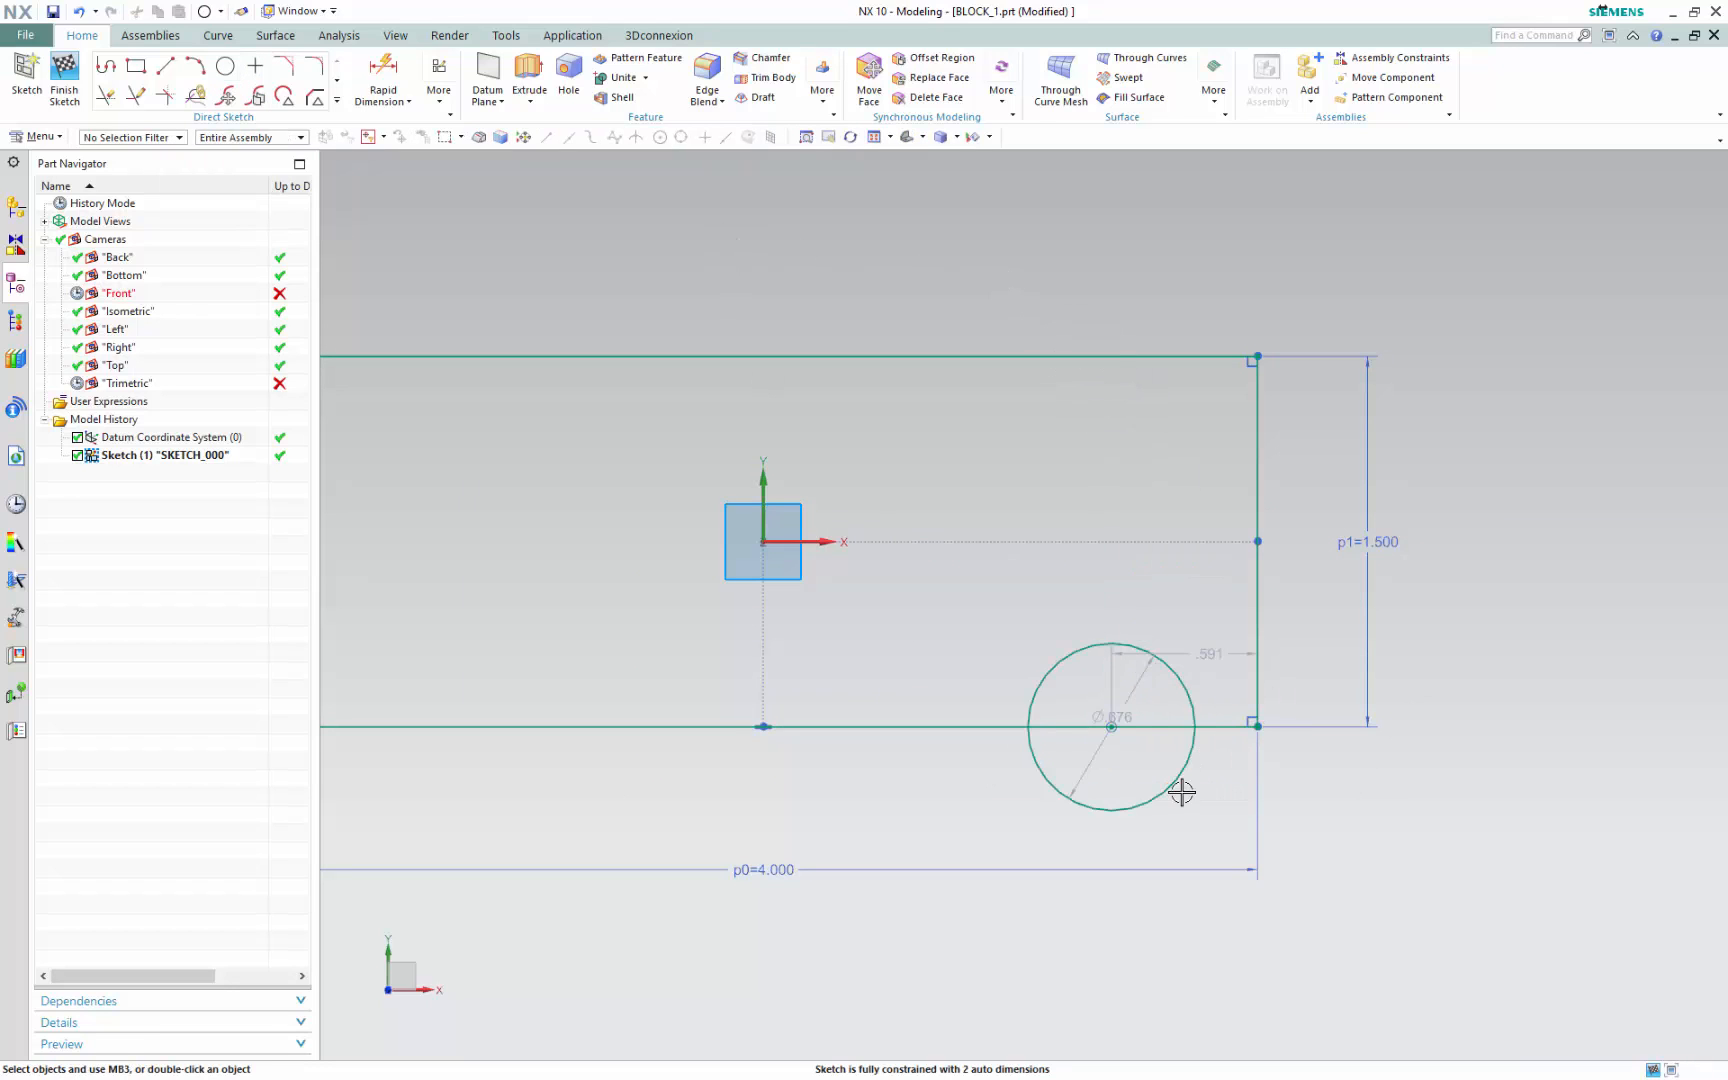
Set the distance from the circle's centre to the rectangle's right side to 0.45 in
{"action": "double_click", "coordinate": [1168, 655]}
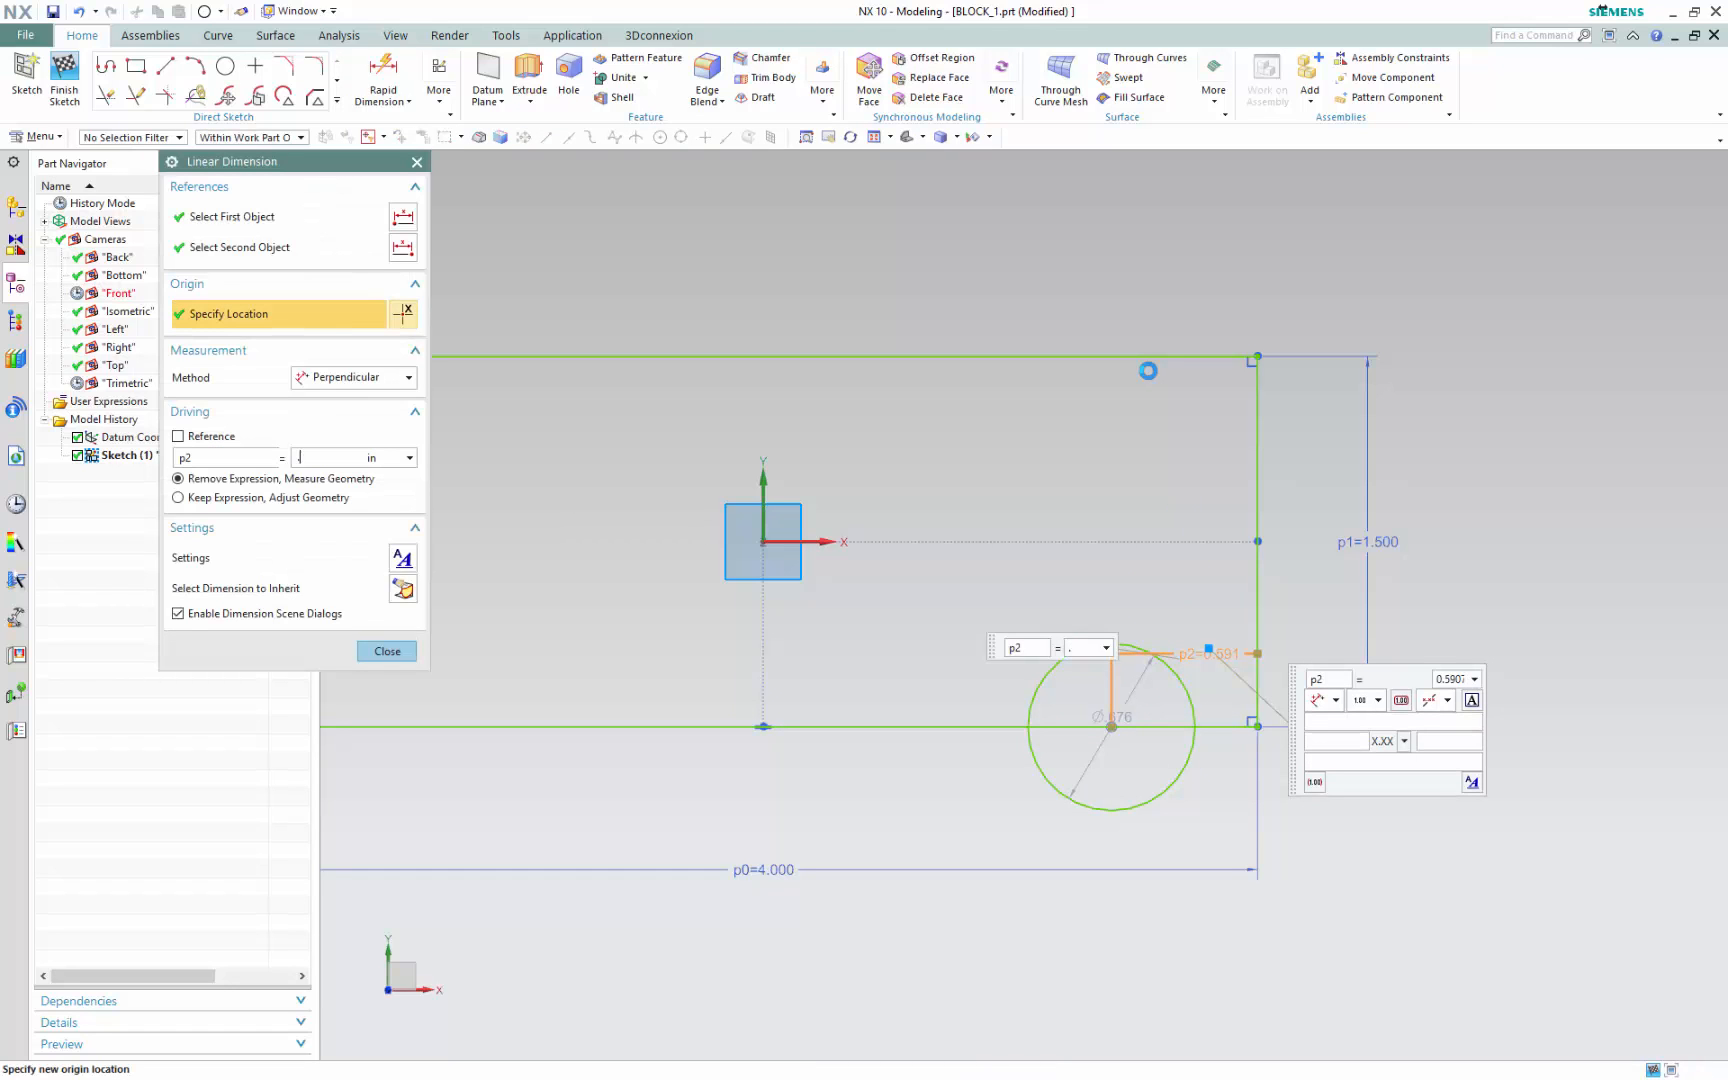
{"action": "type", "text": ".45"}
{"action": "key", "text": "Return"}
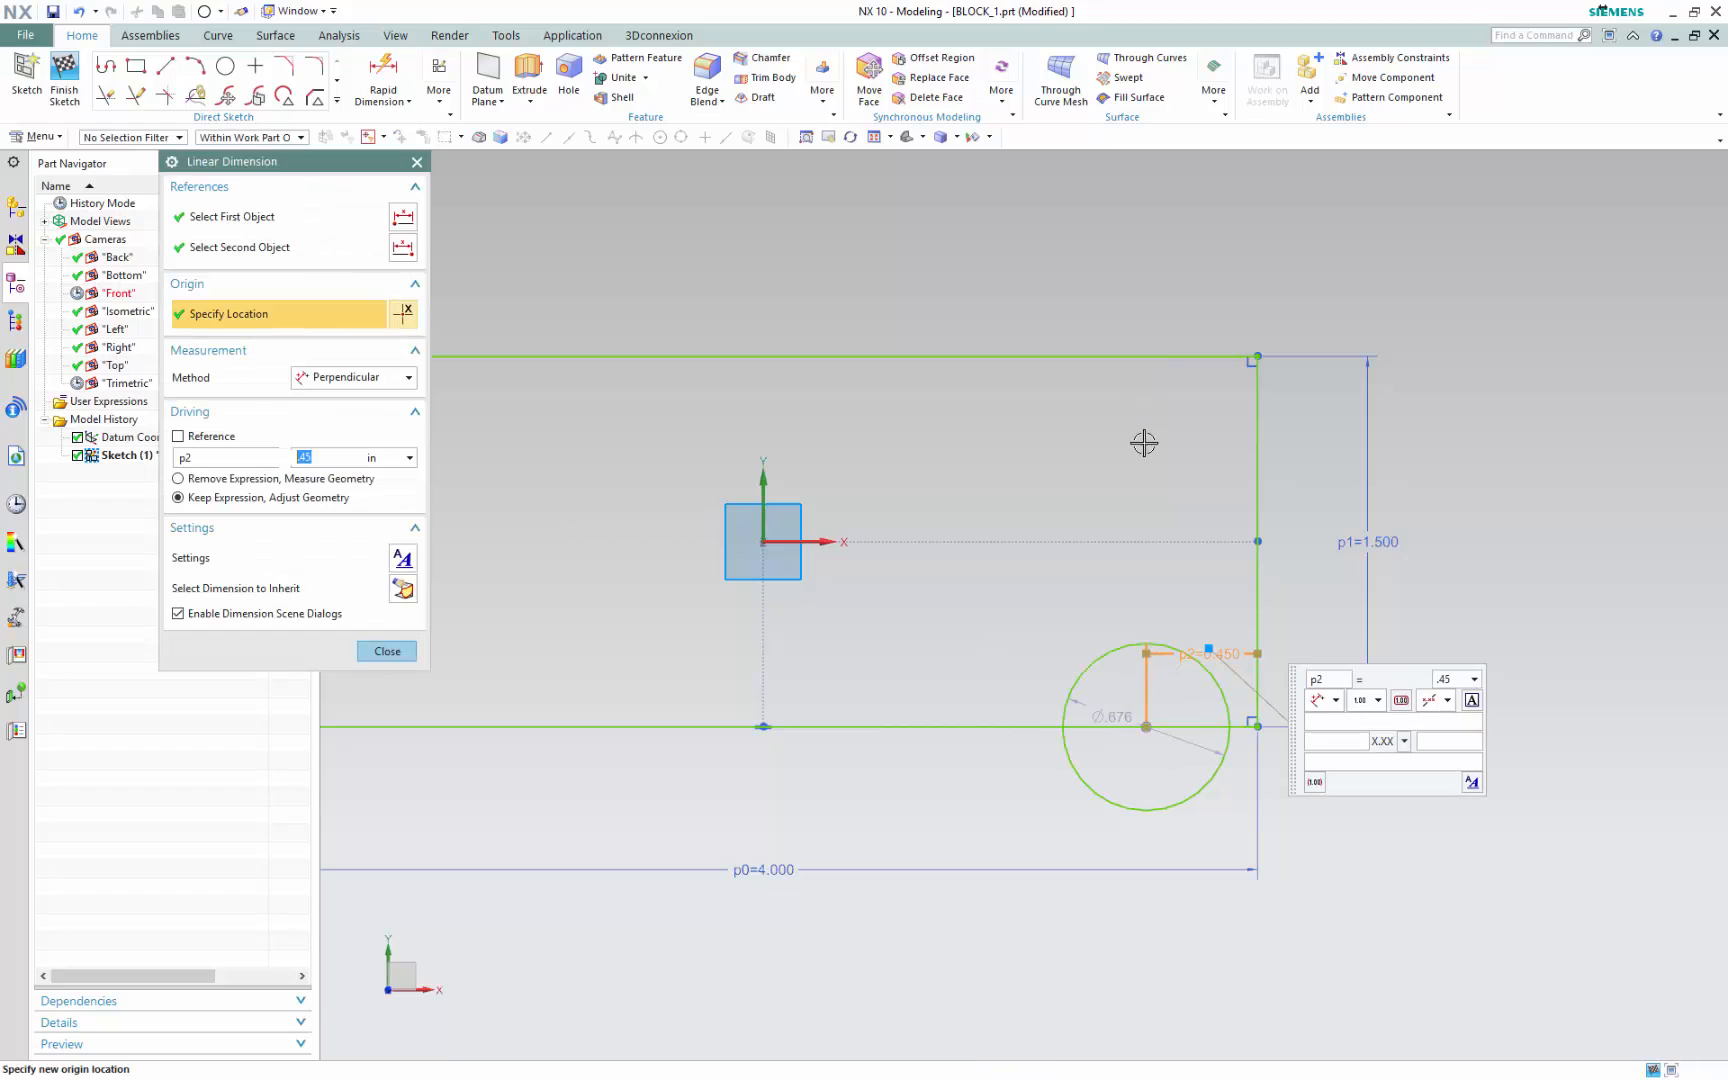
{"action": "left_click", "coordinate": [408, 656]}
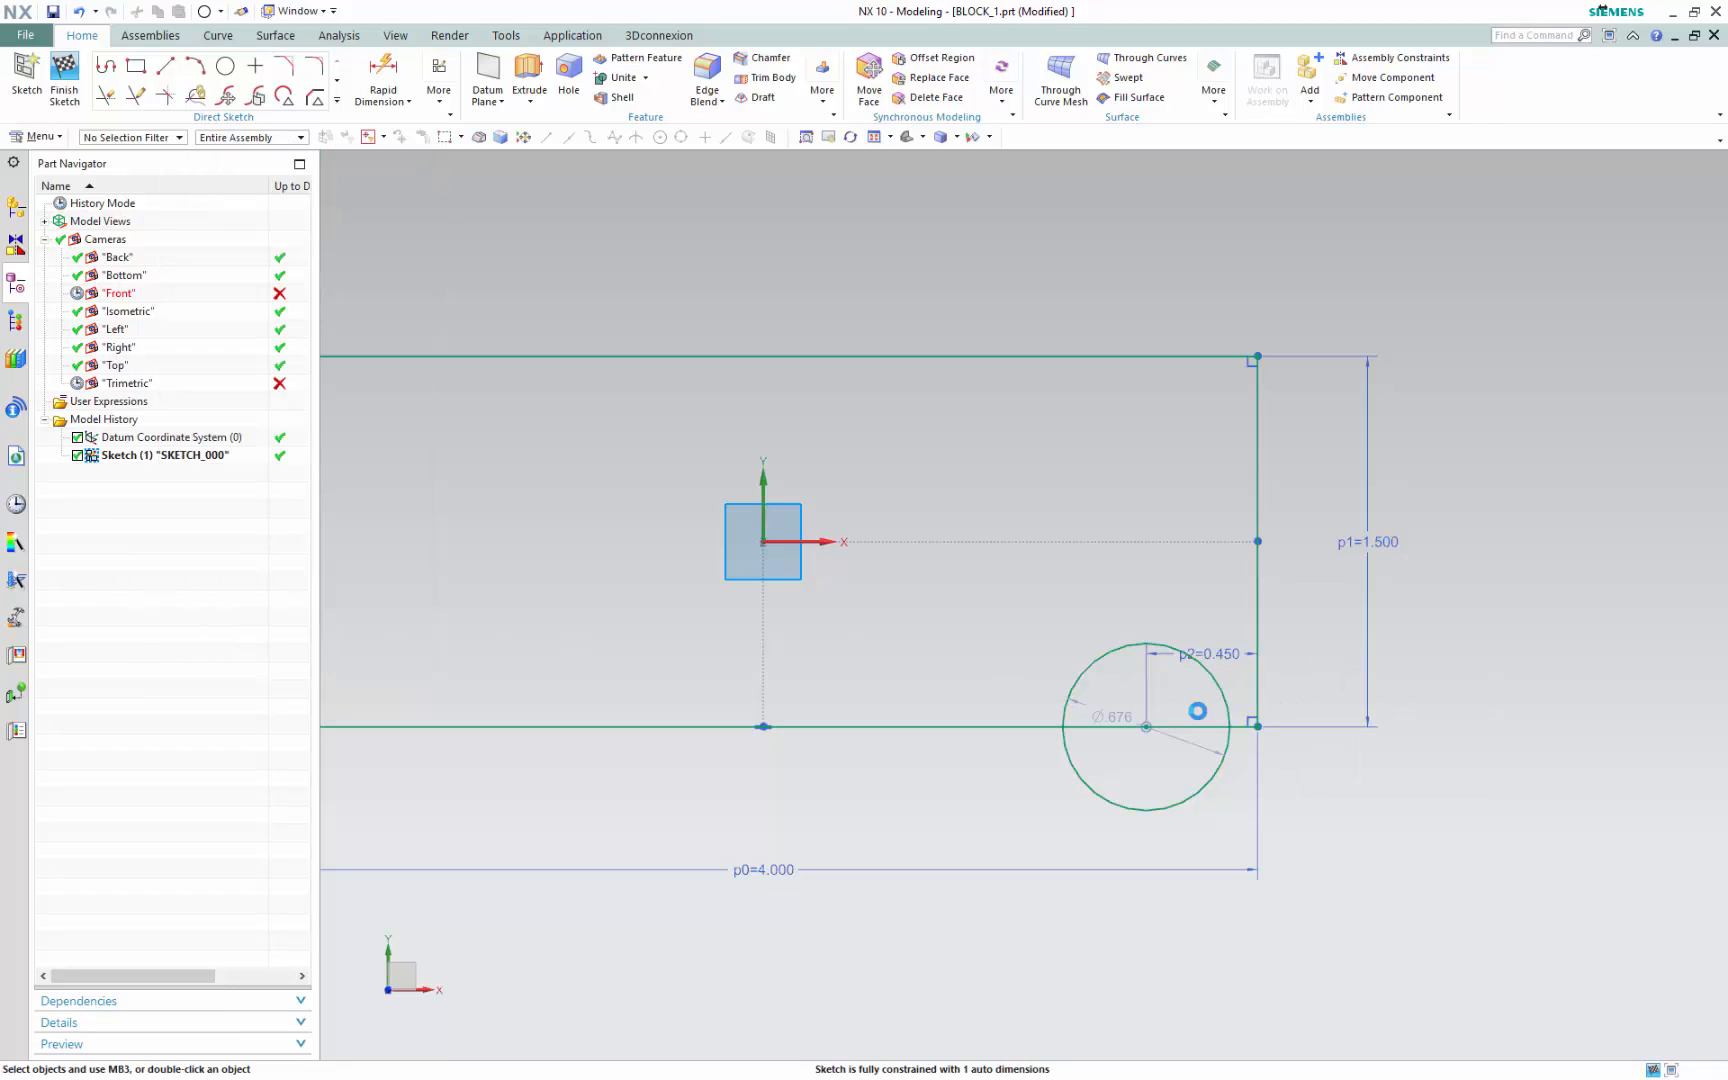
Set the circle's diameter to 0.75 in
{"action": "double_click", "coordinate": [1106, 715]}
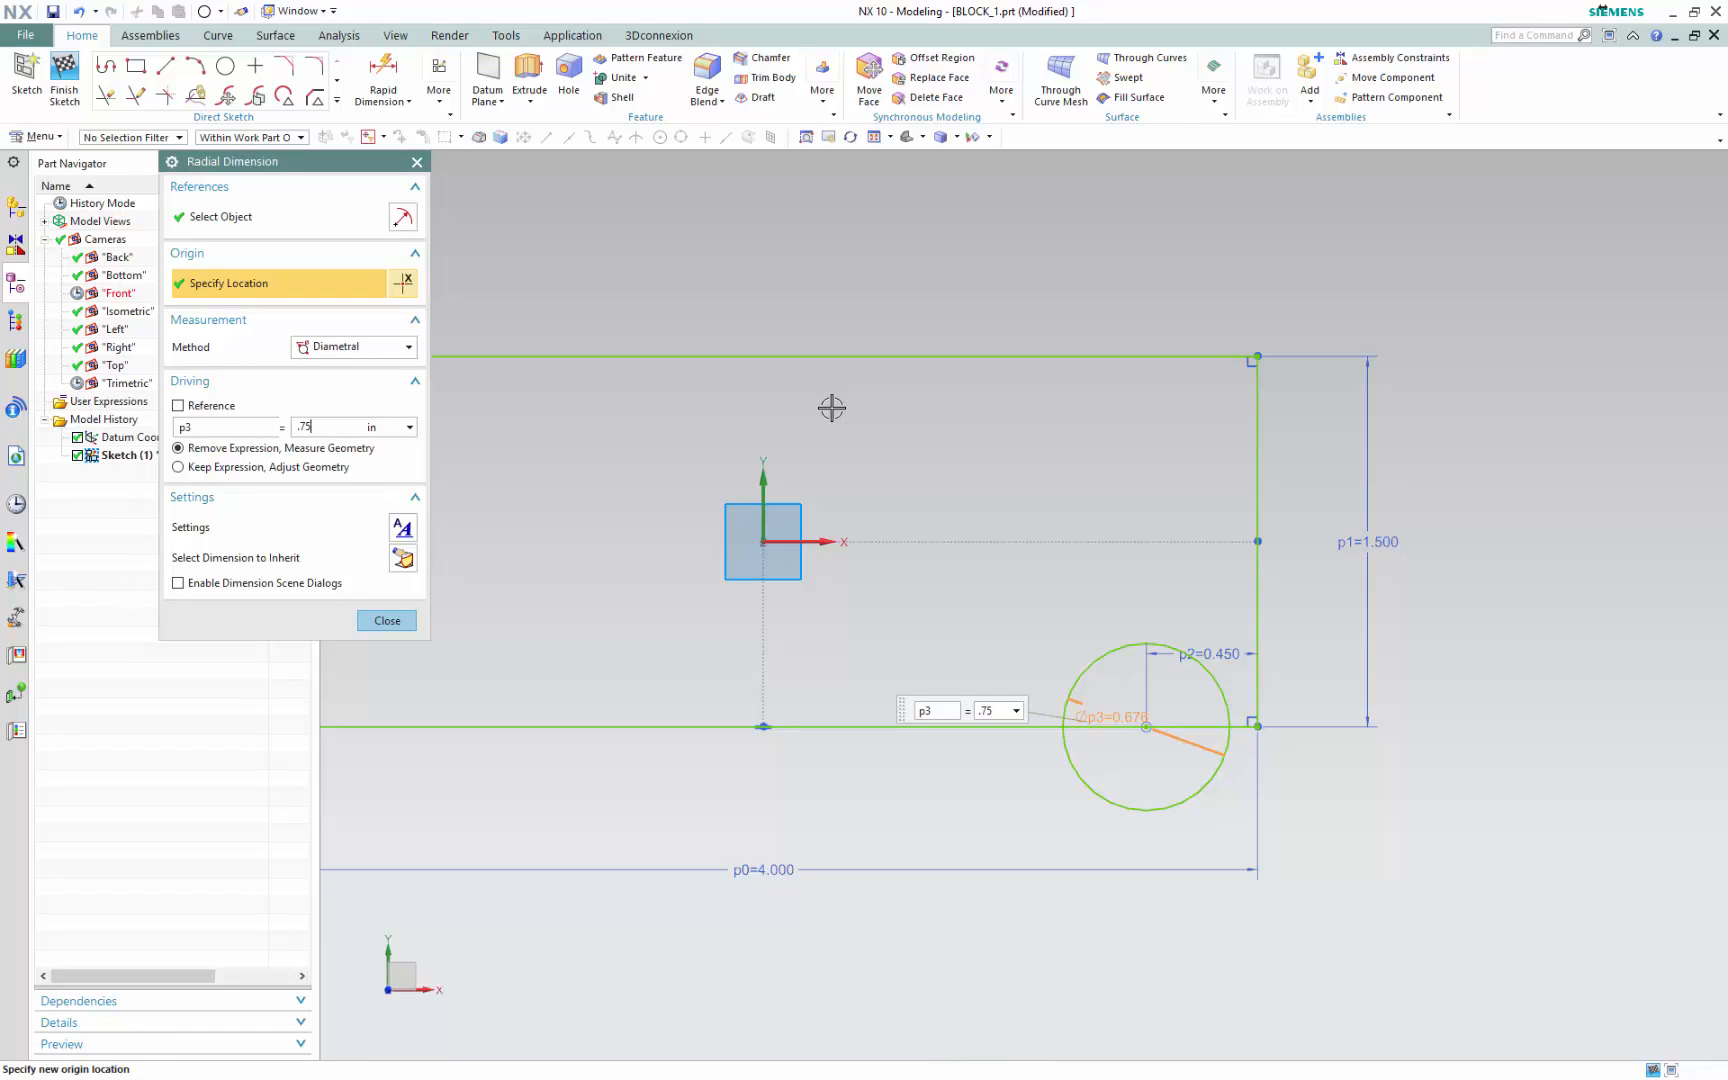
{"action": "key", "text": "Return"}
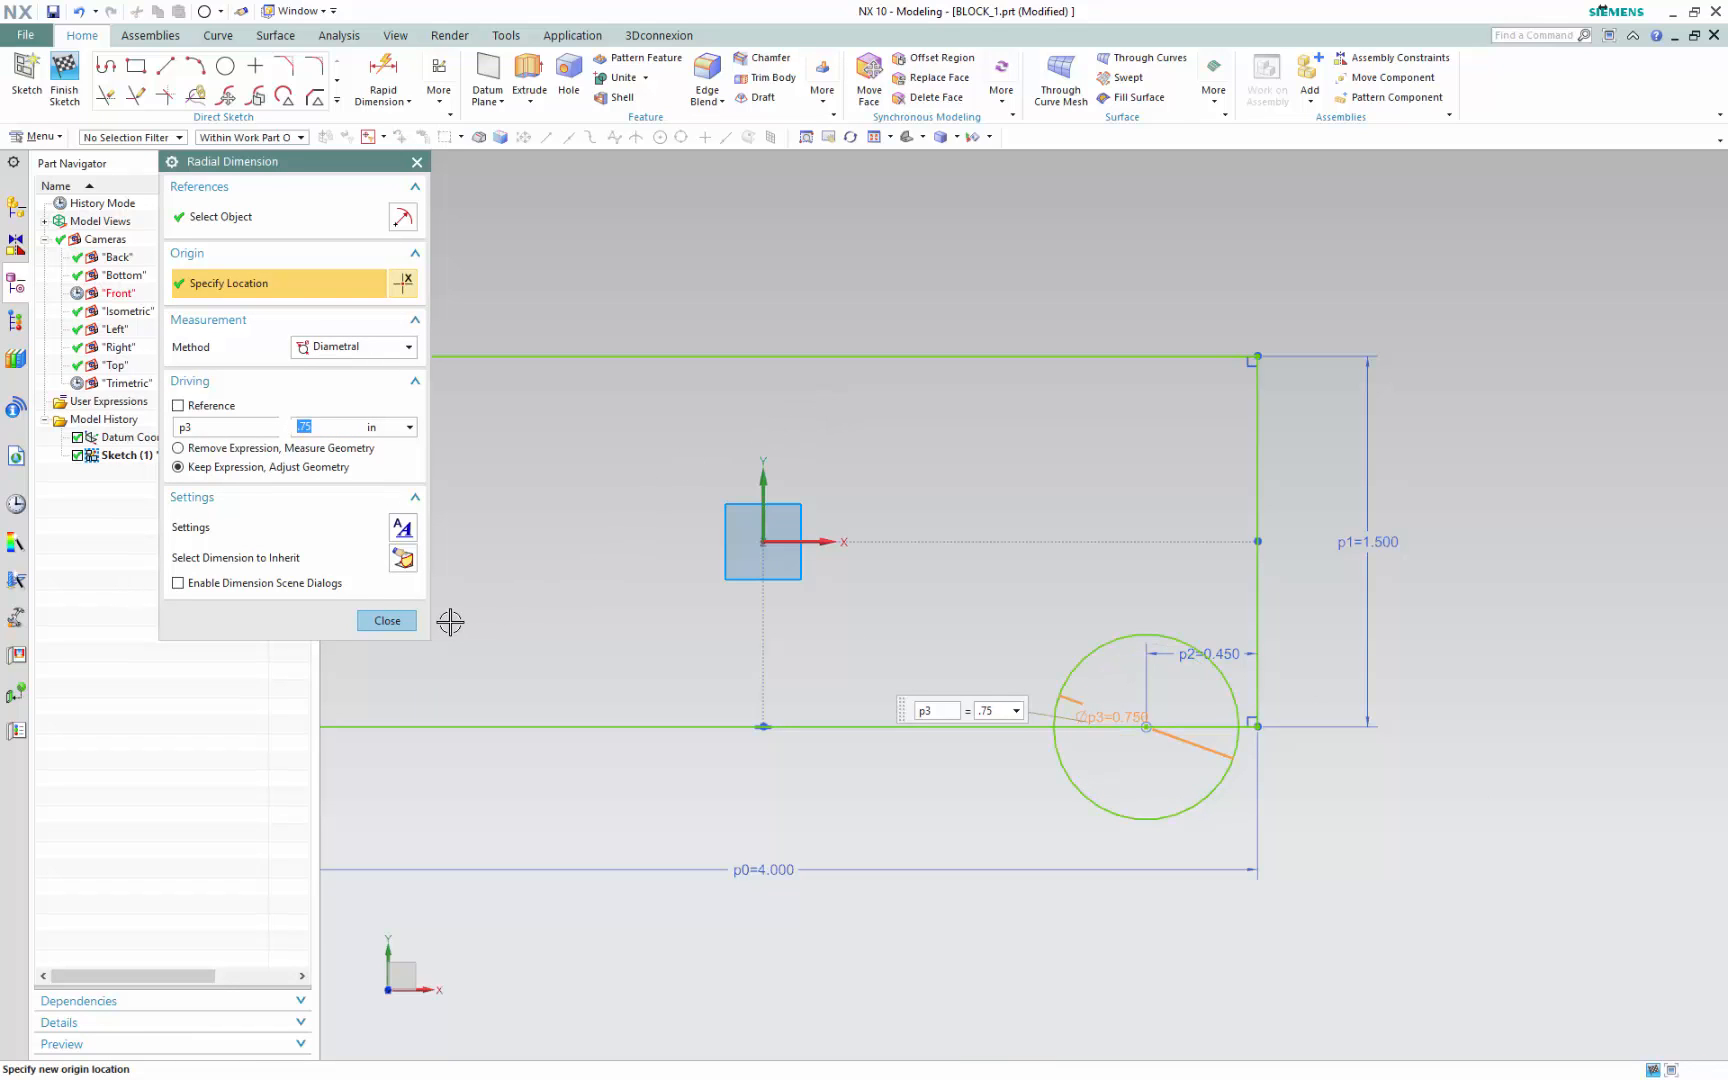
{"action": "left_click", "coordinate": [387, 620]}
Set the distance from the circle's centre to the rectangle's right side to 0.65 in
{"action": "scroll", "coordinate": [1226, 721], "scroll_direction": "up", "scroll_amount": 1}
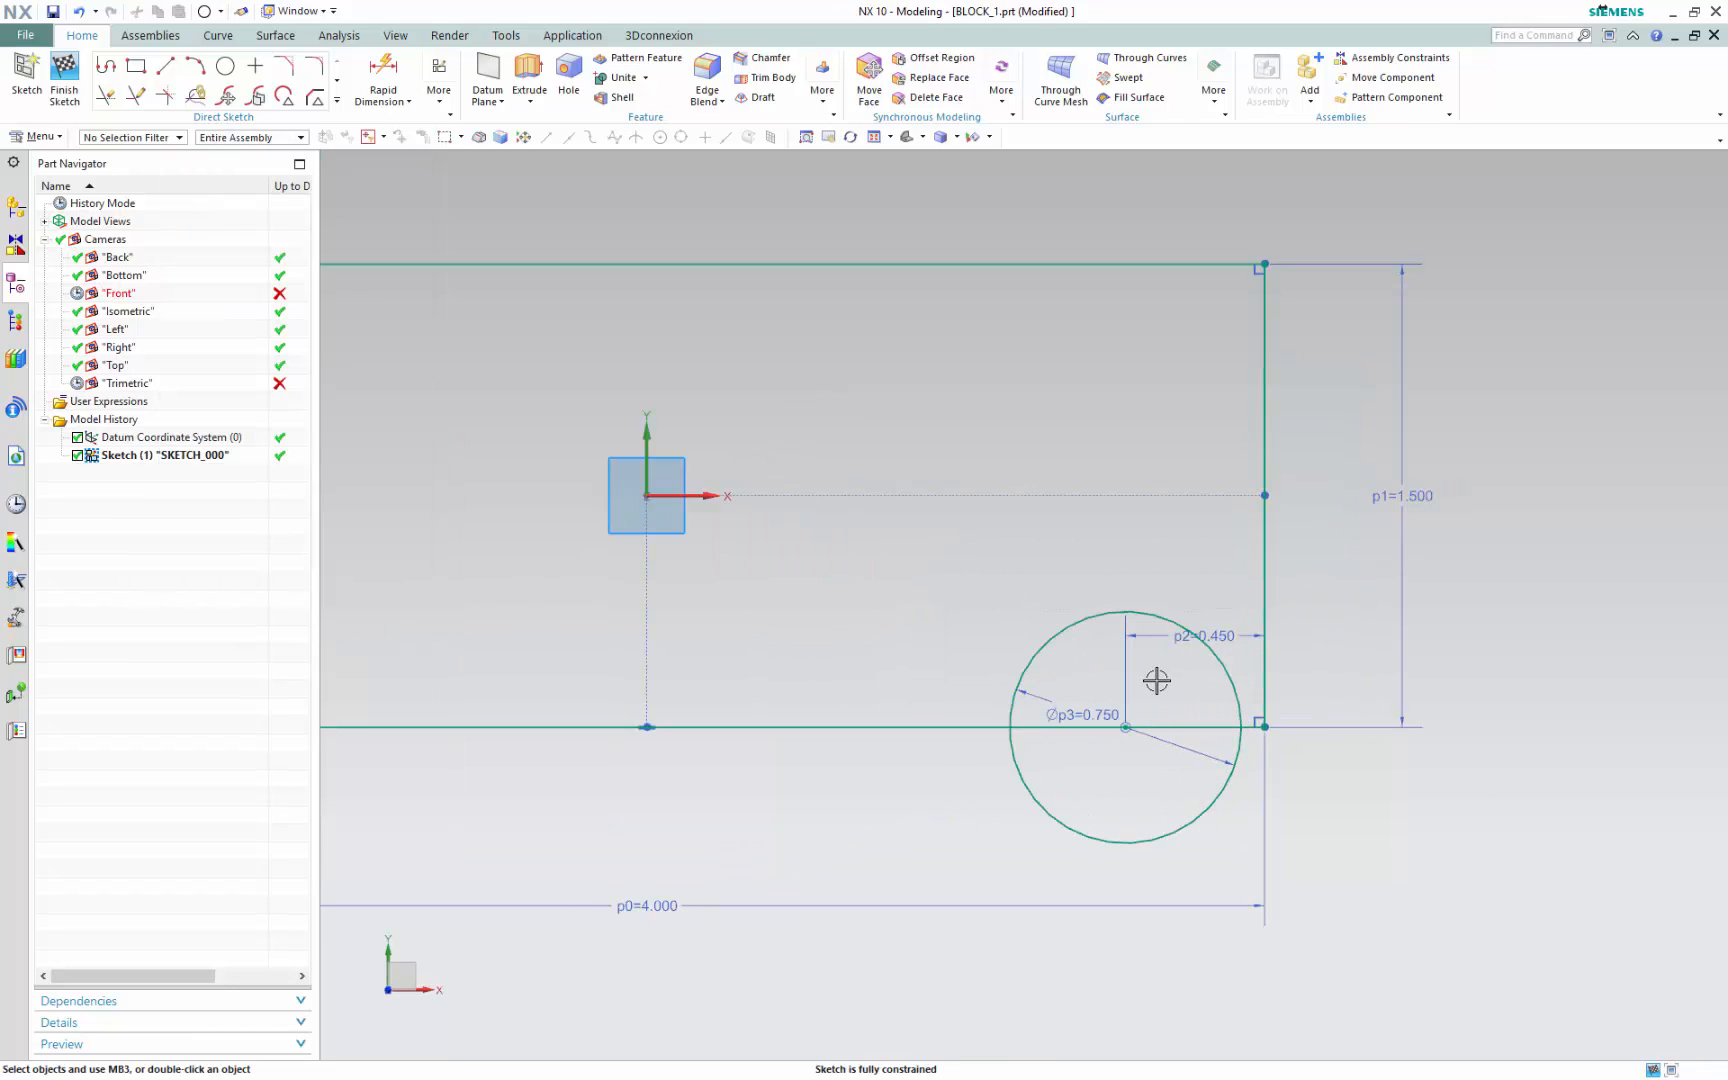
{"action": "double_click", "coordinate": [1216, 635]}
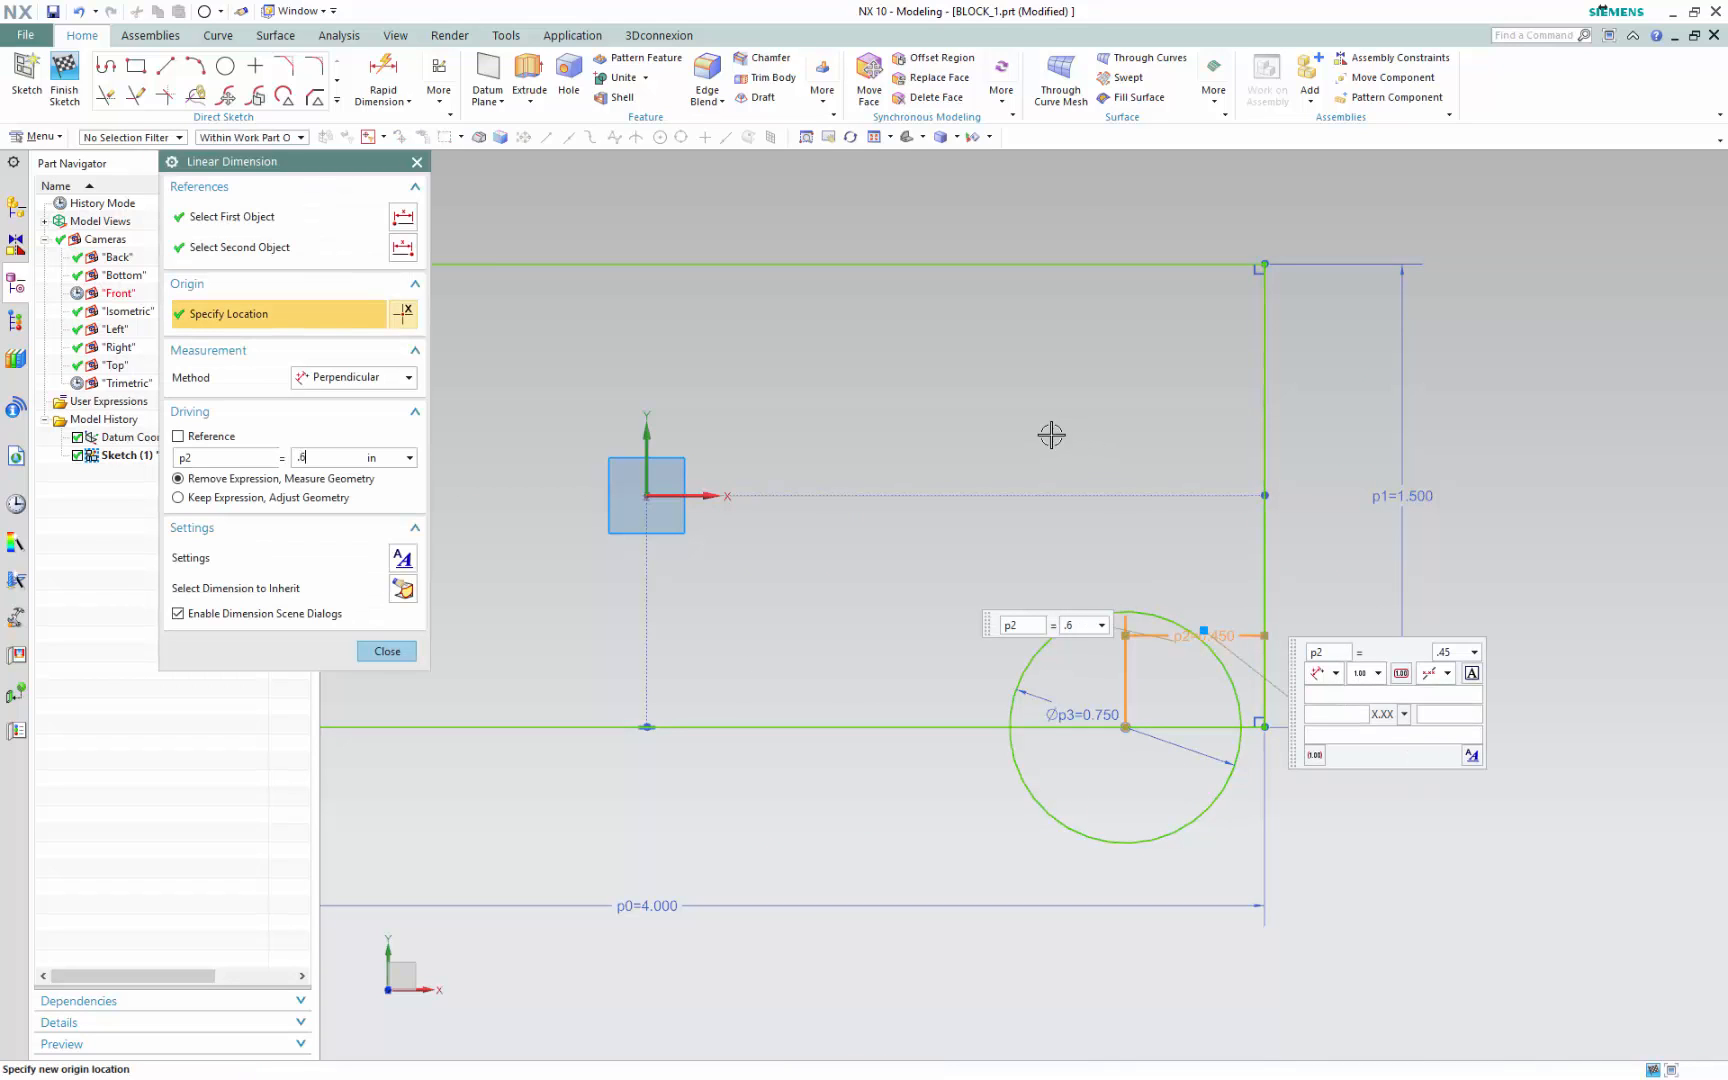
{"action": "key", "text": "Return"}
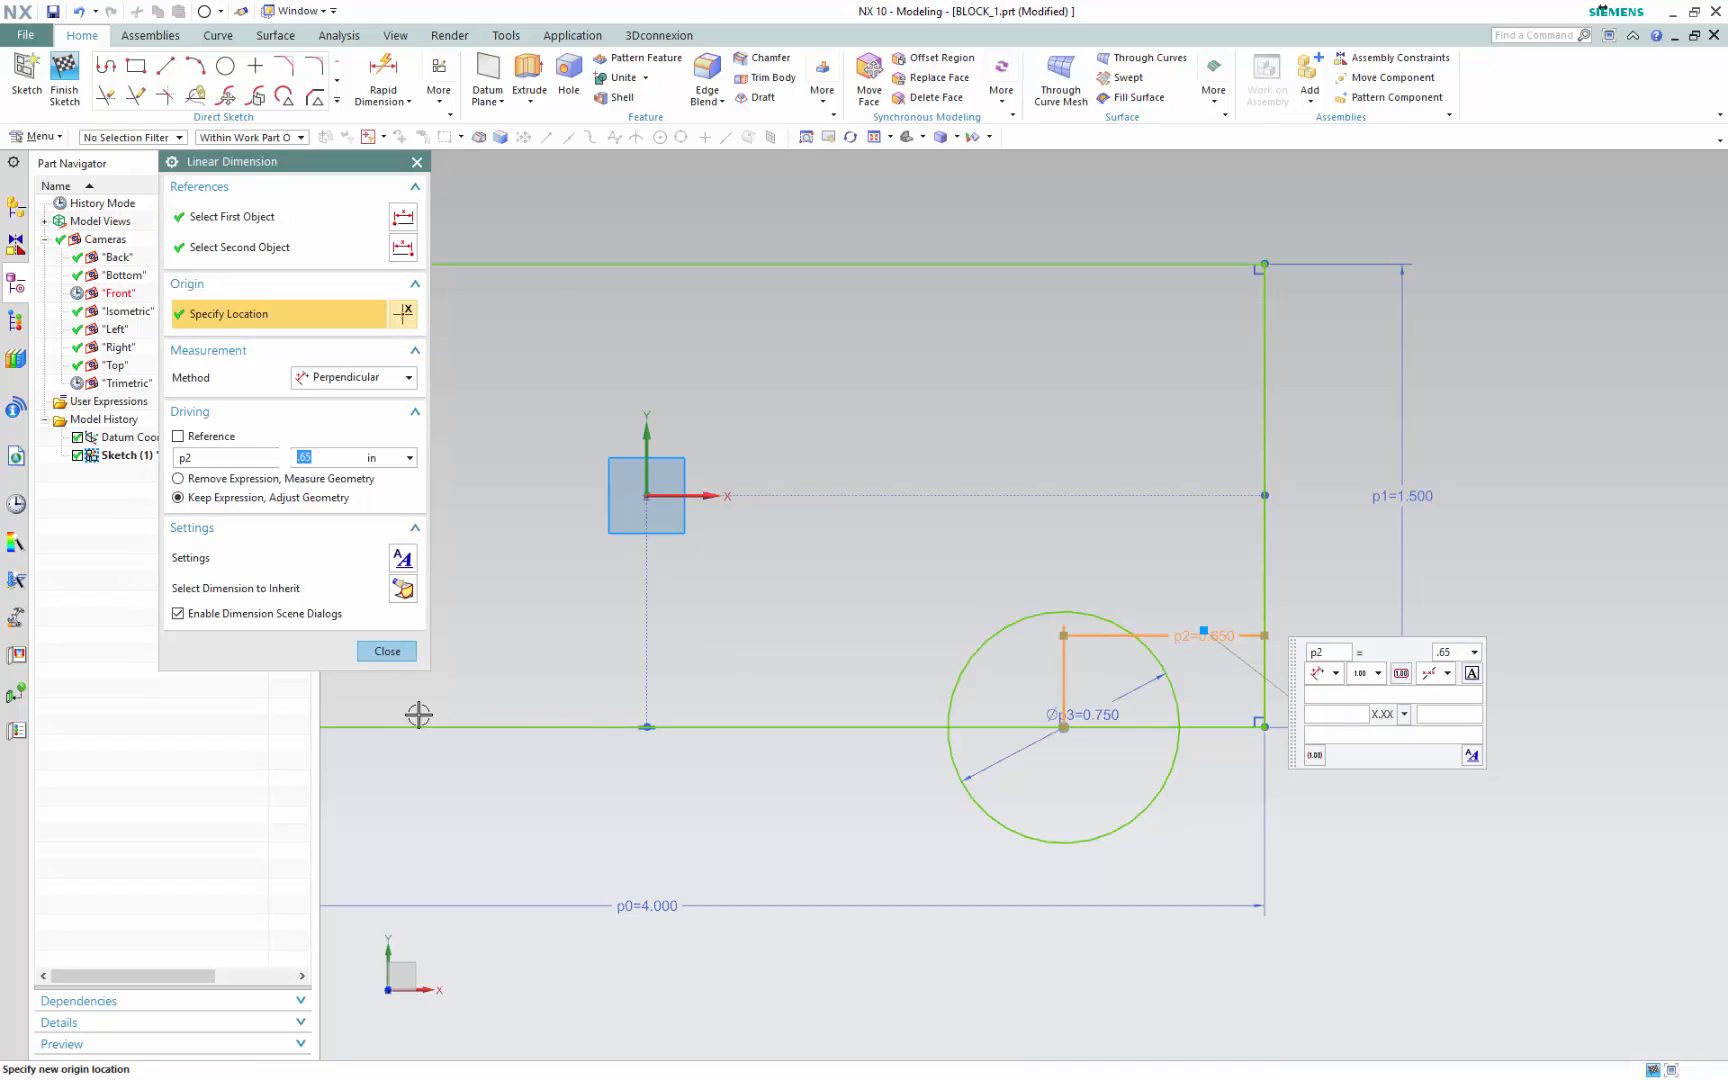
{"action": "left_click", "coordinate": [408, 656]}
Offset the circle inward by 0.1 in with one copy using Offset Curve
{"action": "scroll", "coordinate": [1277, 733], "scroll_direction": "down", "scroll_amount": 1}
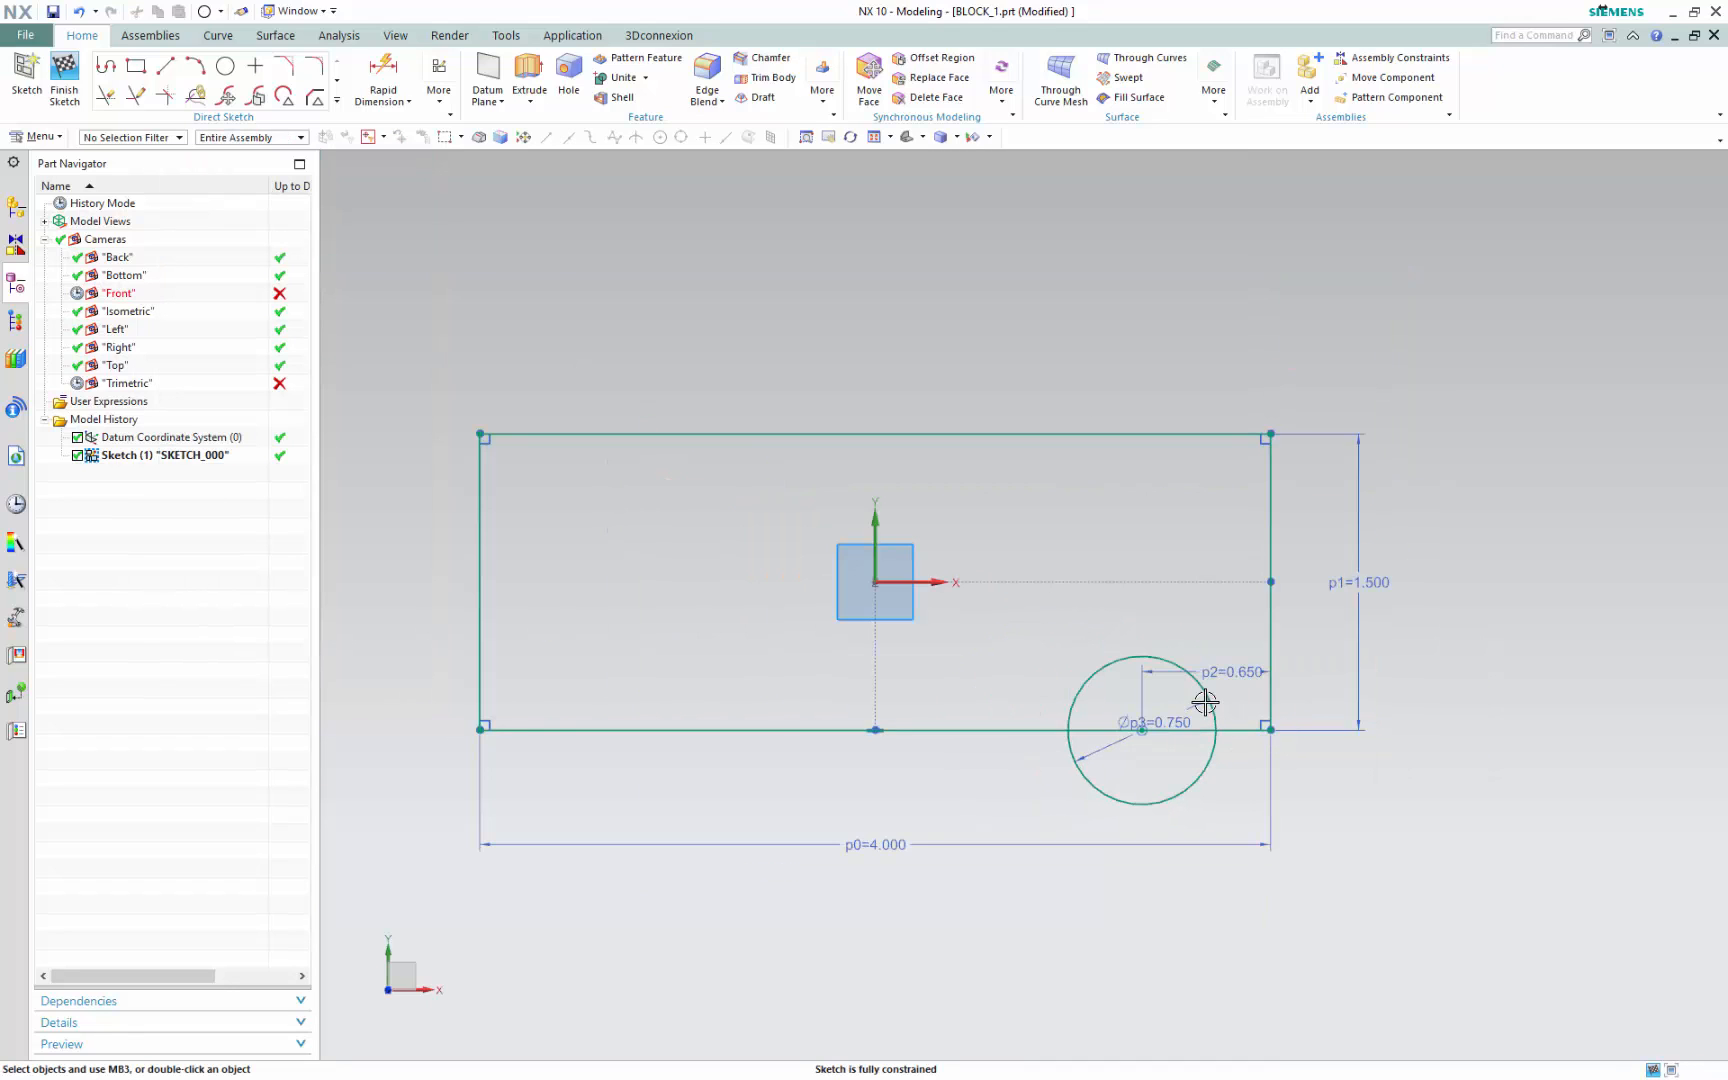
{"action": "left_click", "coordinate": [338, 101]}
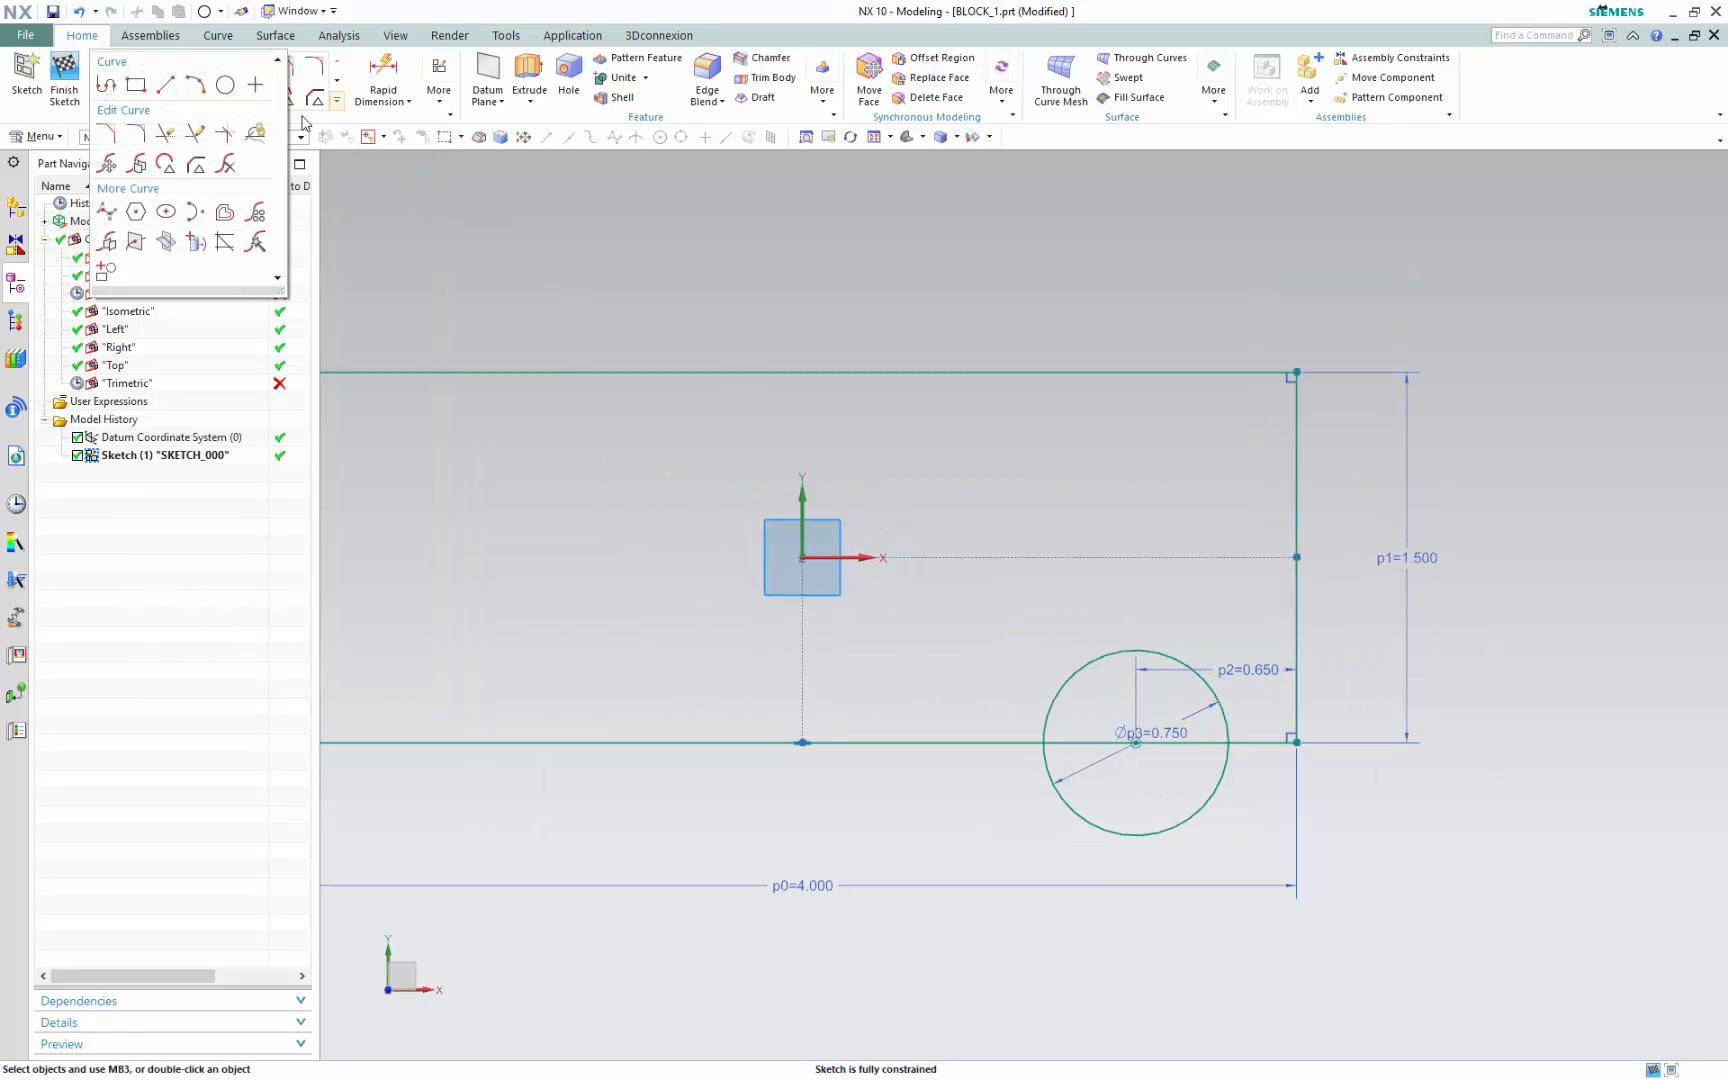
{"action": "left_click", "coordinate": [110, 240]}
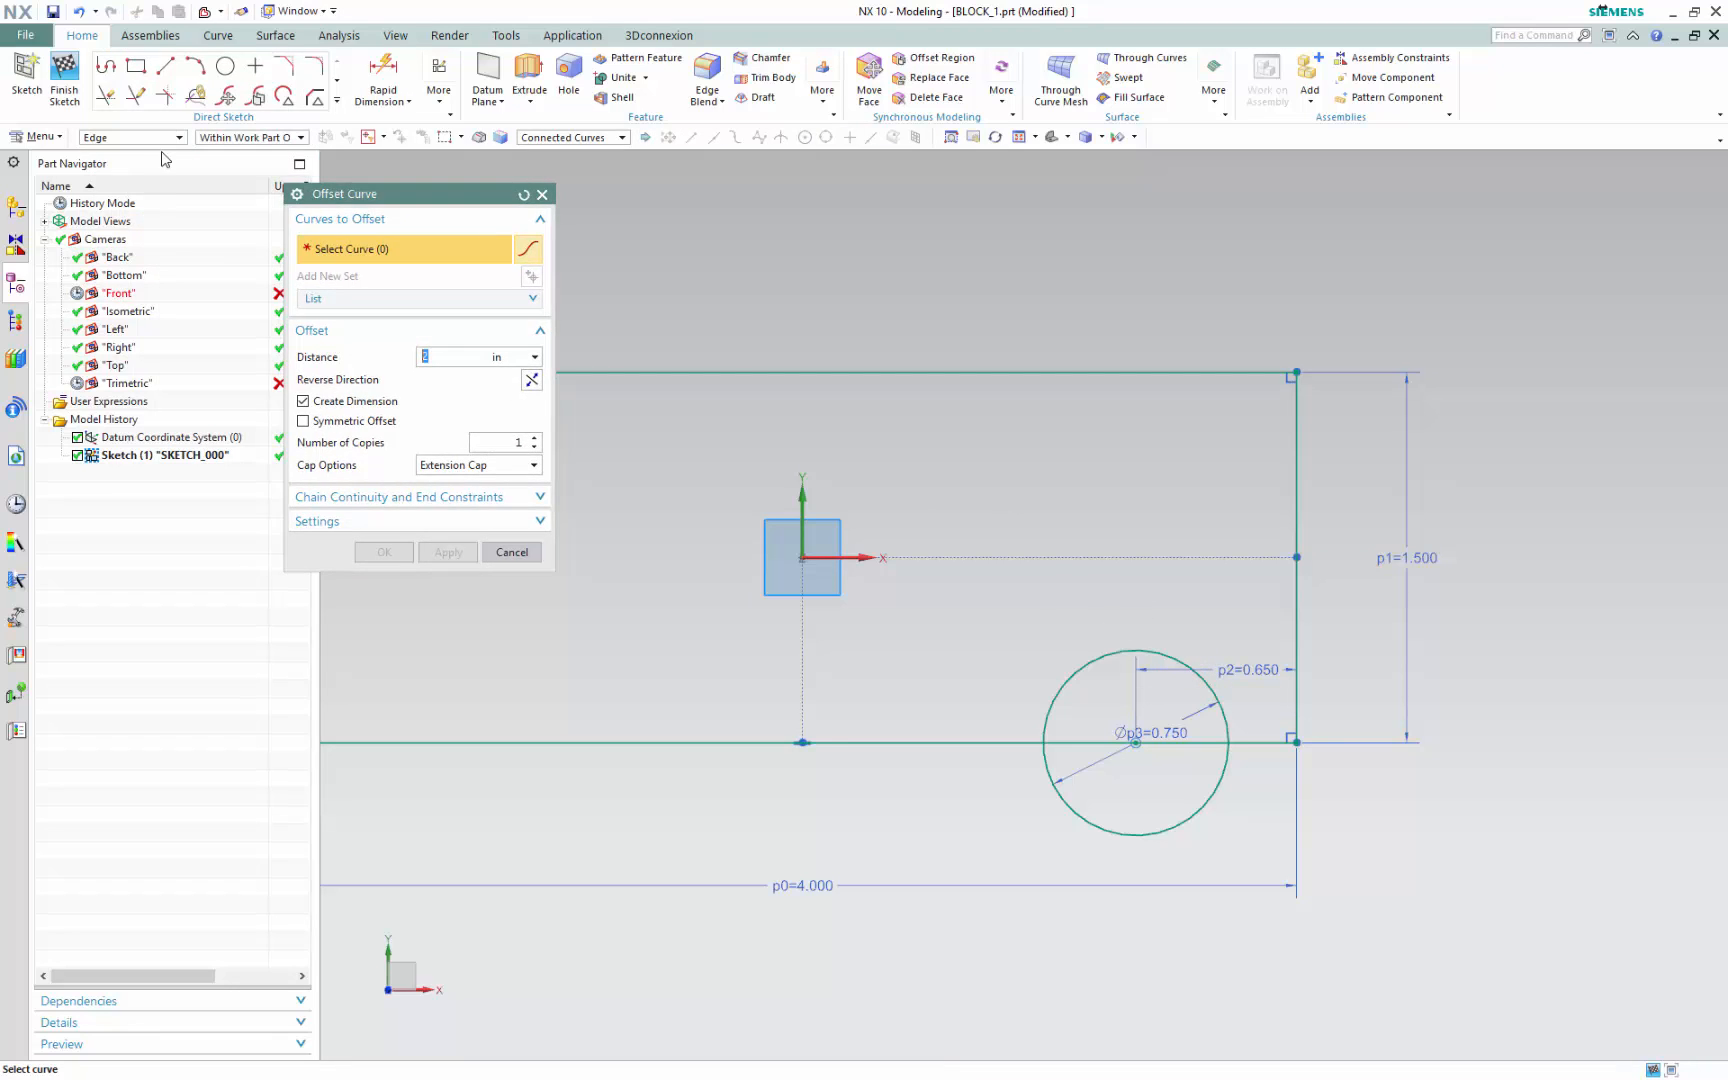
{"action": "left_click", "coordinate": [1110, 654]}
{"action": "left_click_drag", "start_coordinate": [980, 170], "coordinate": [1165, 679]}
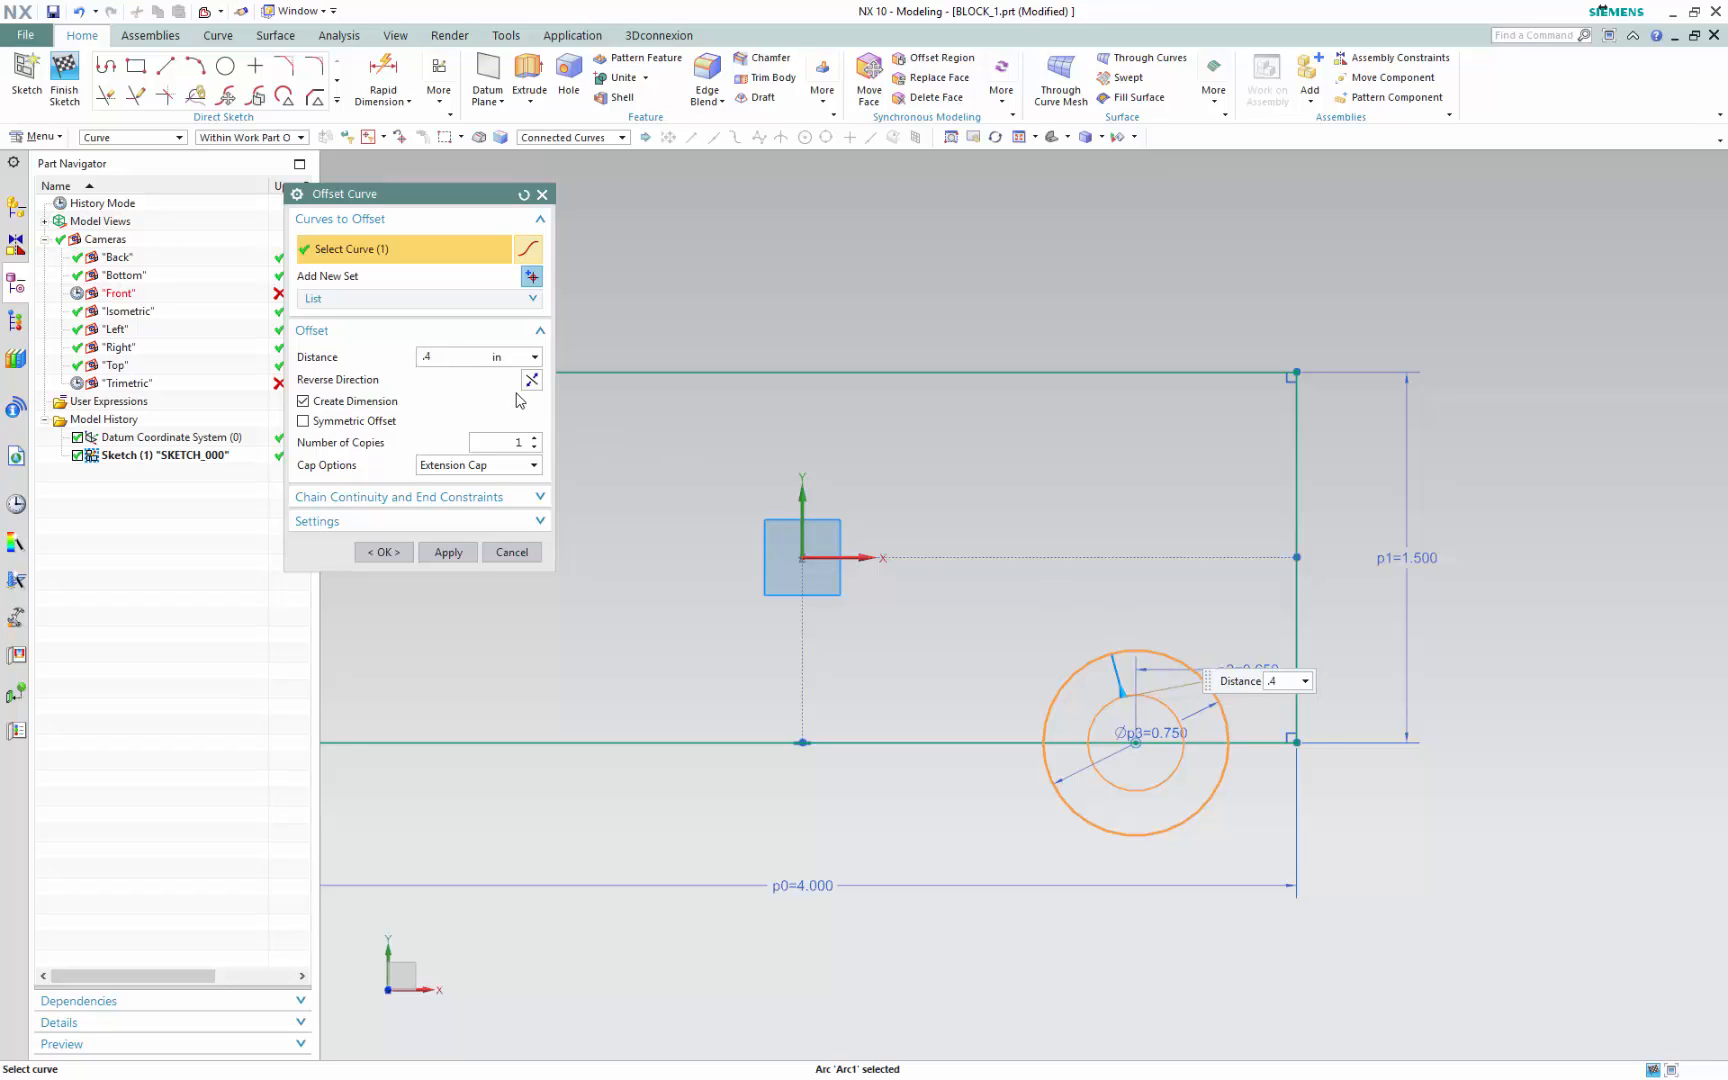
{"action": "key", "text": "Return"}
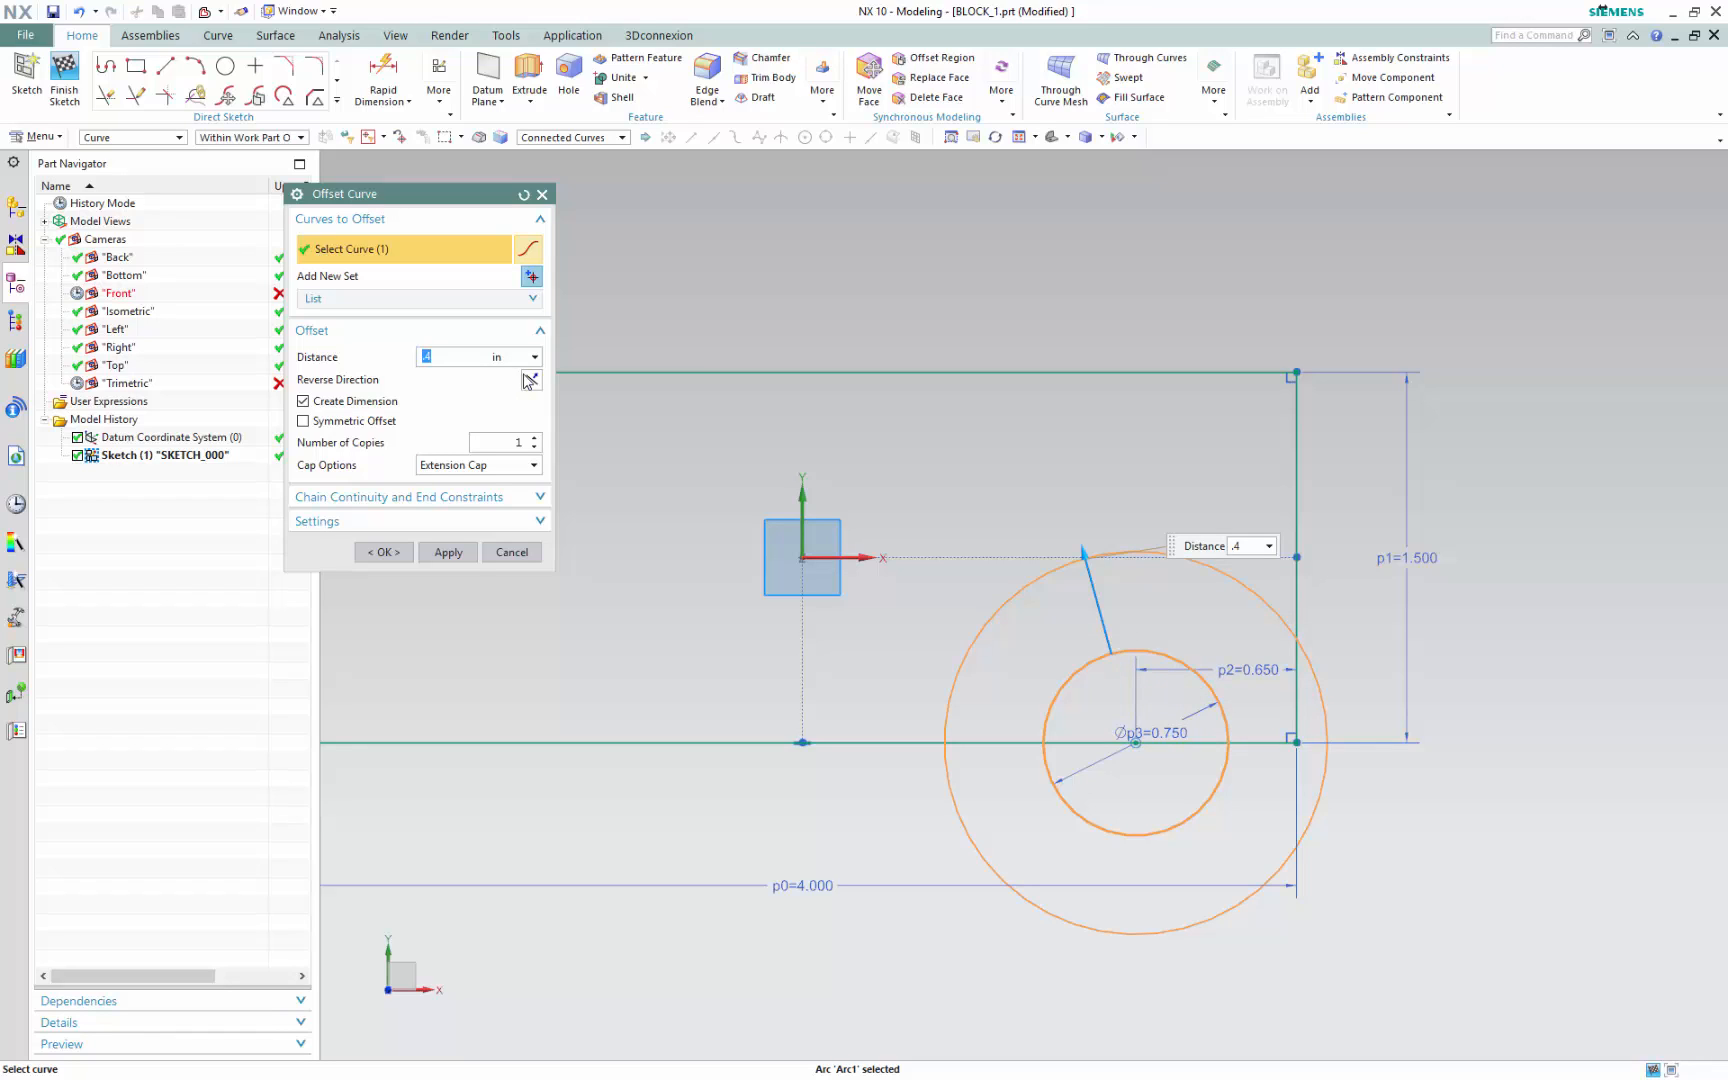
{"action": "left_click", "coordinate": [528, 380]}
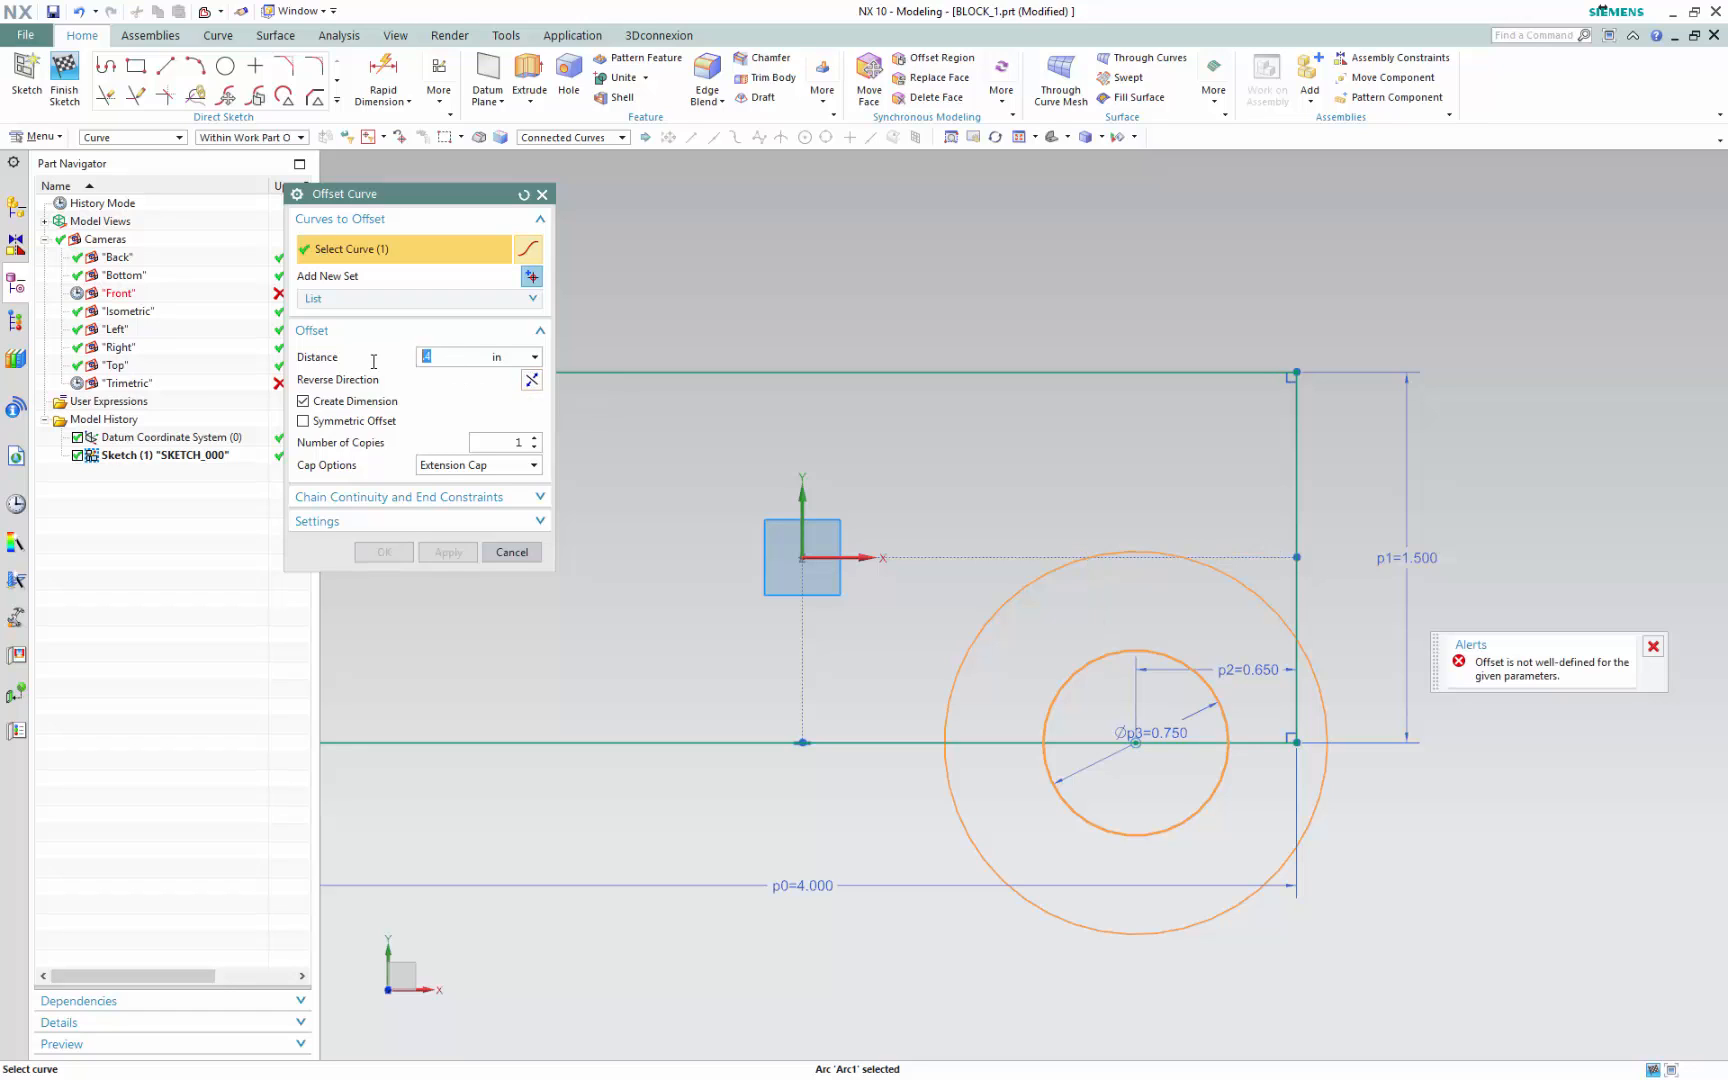
{"action": "type", "text": ".1"}
{"action": "key", "text": "Return"}
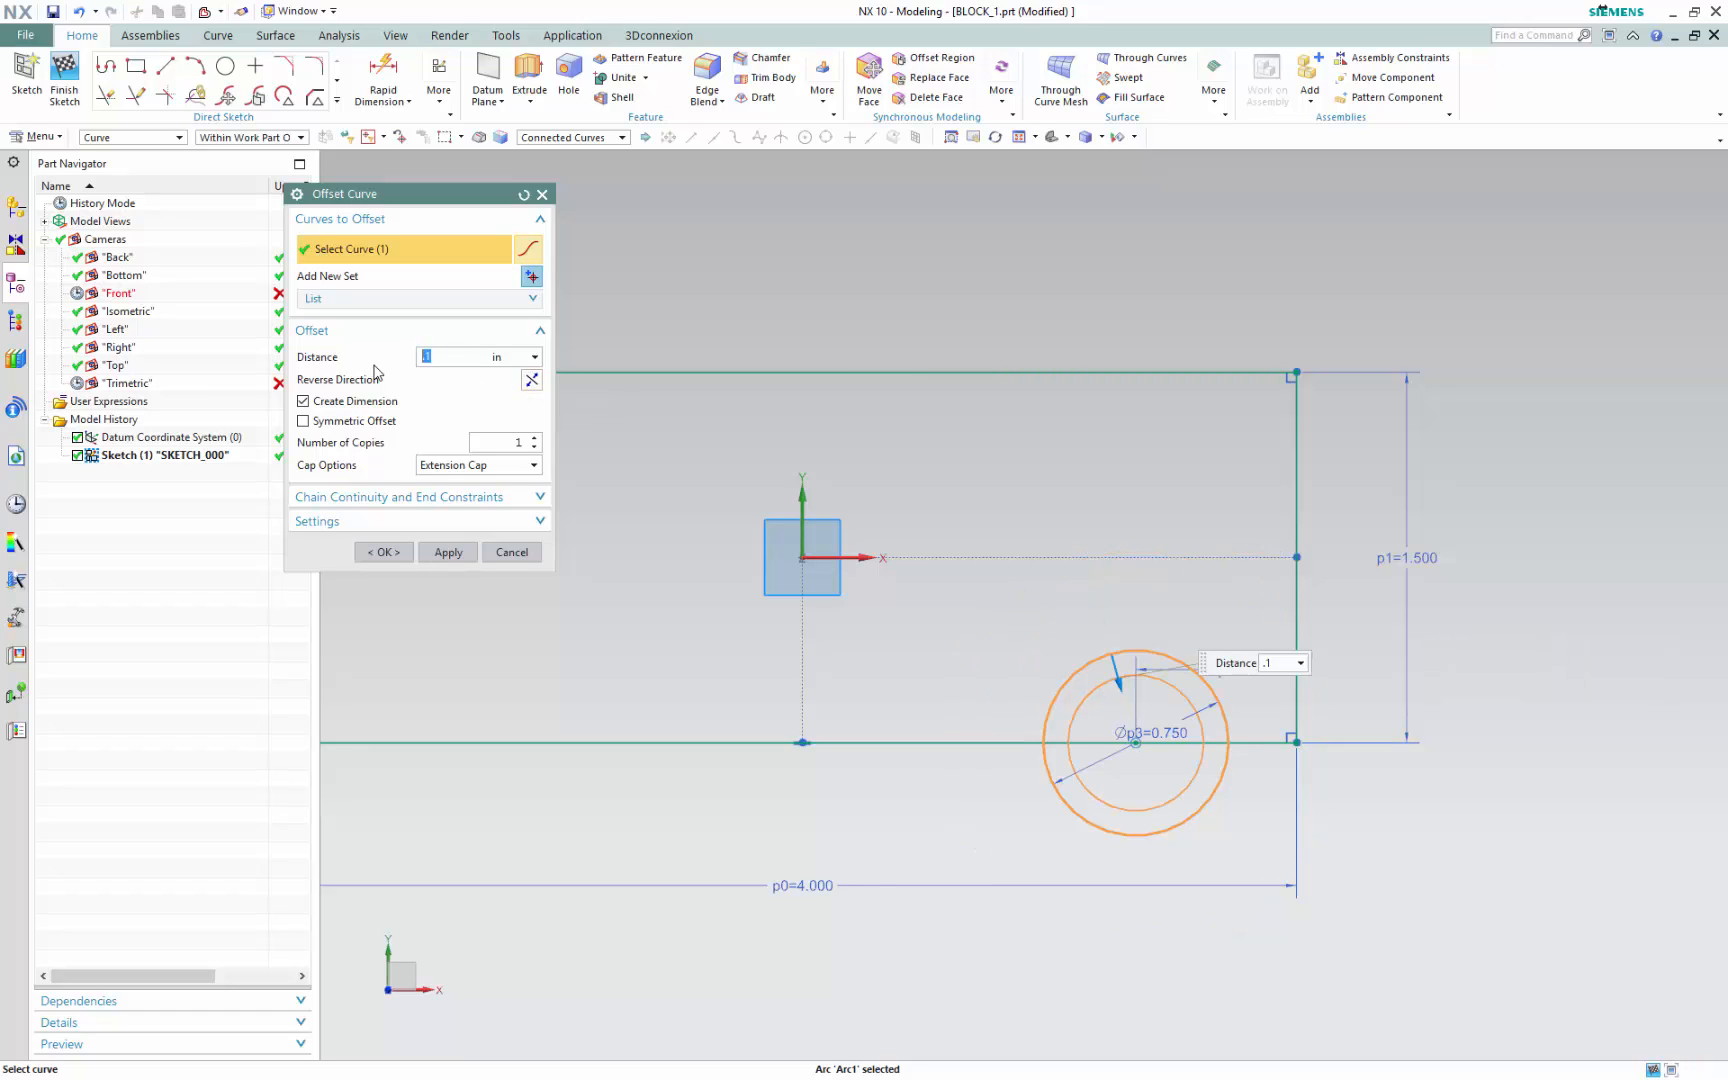
{"action": "left_click", "coordinate": [383, 551]}
Finish the sketch and extrude the rectangle's connected curves from 0 to 5 in as a solid, using the Curve selection filter
{"action": "scroll", "coordinate": [1284, 889], "scroll_direction": "down", "scroll_amount": 2}
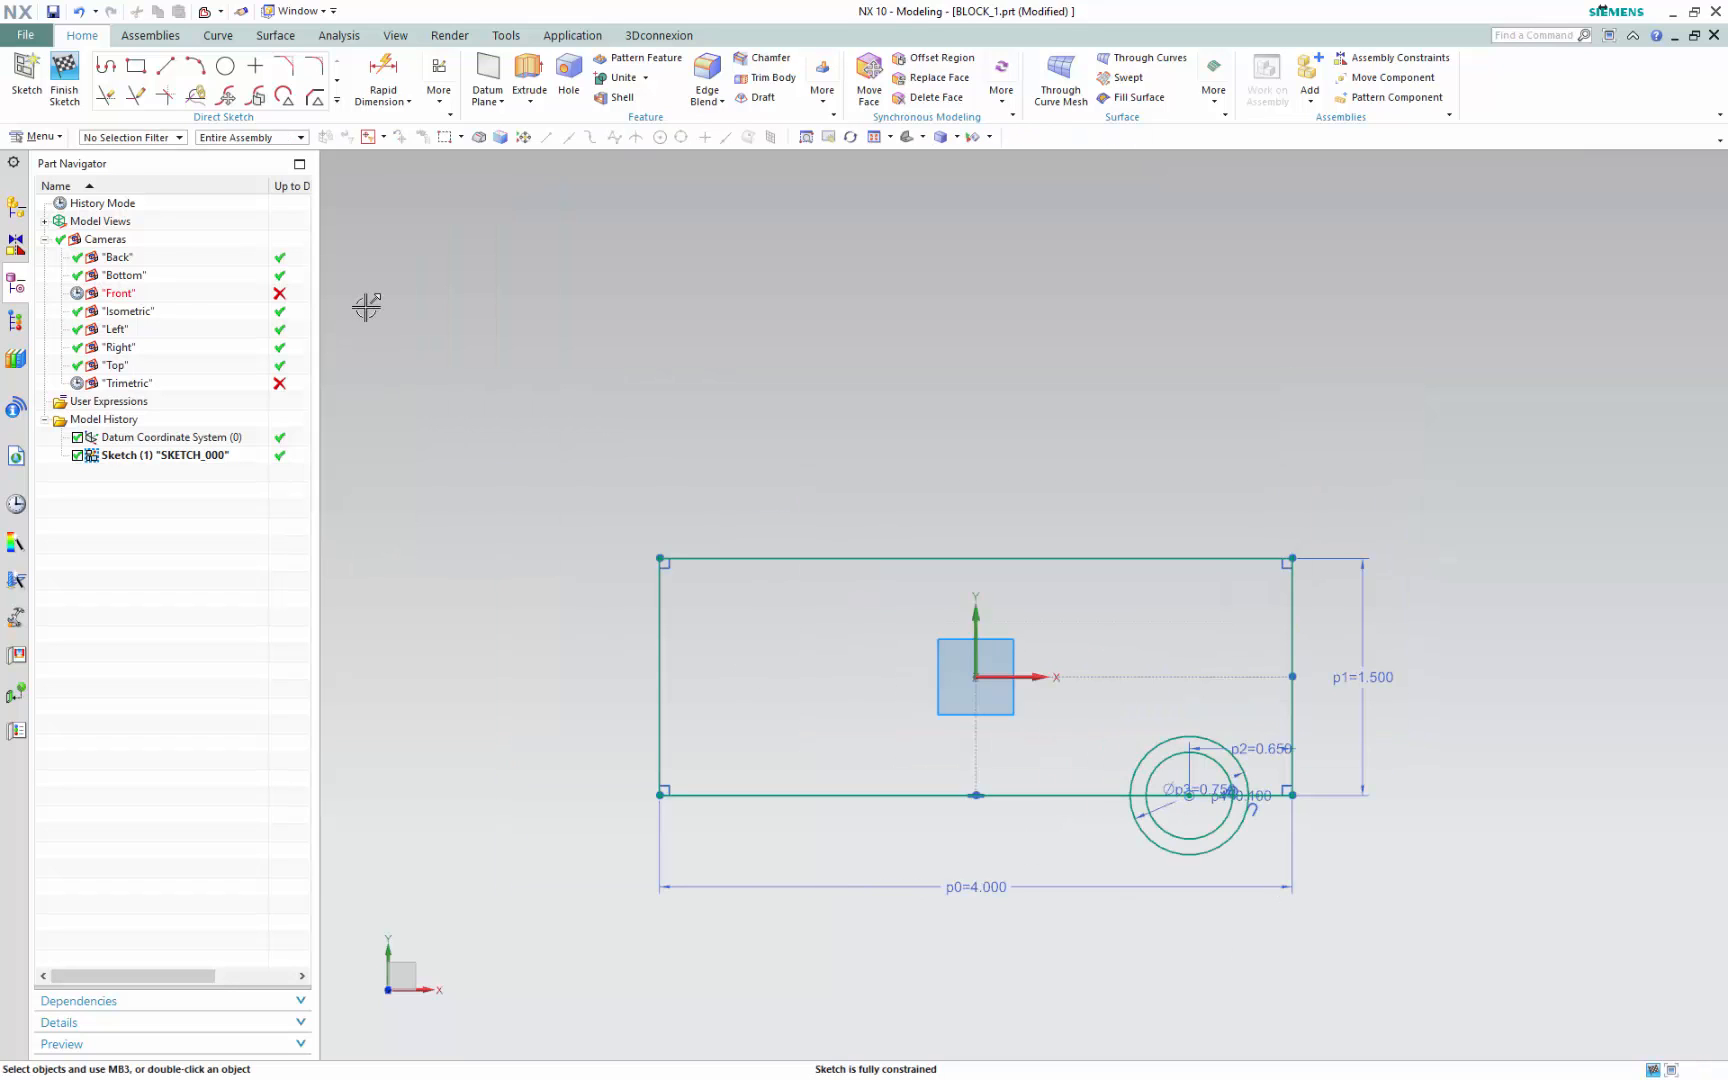
{"action": "left_click", "coordinate": [65, 78]}
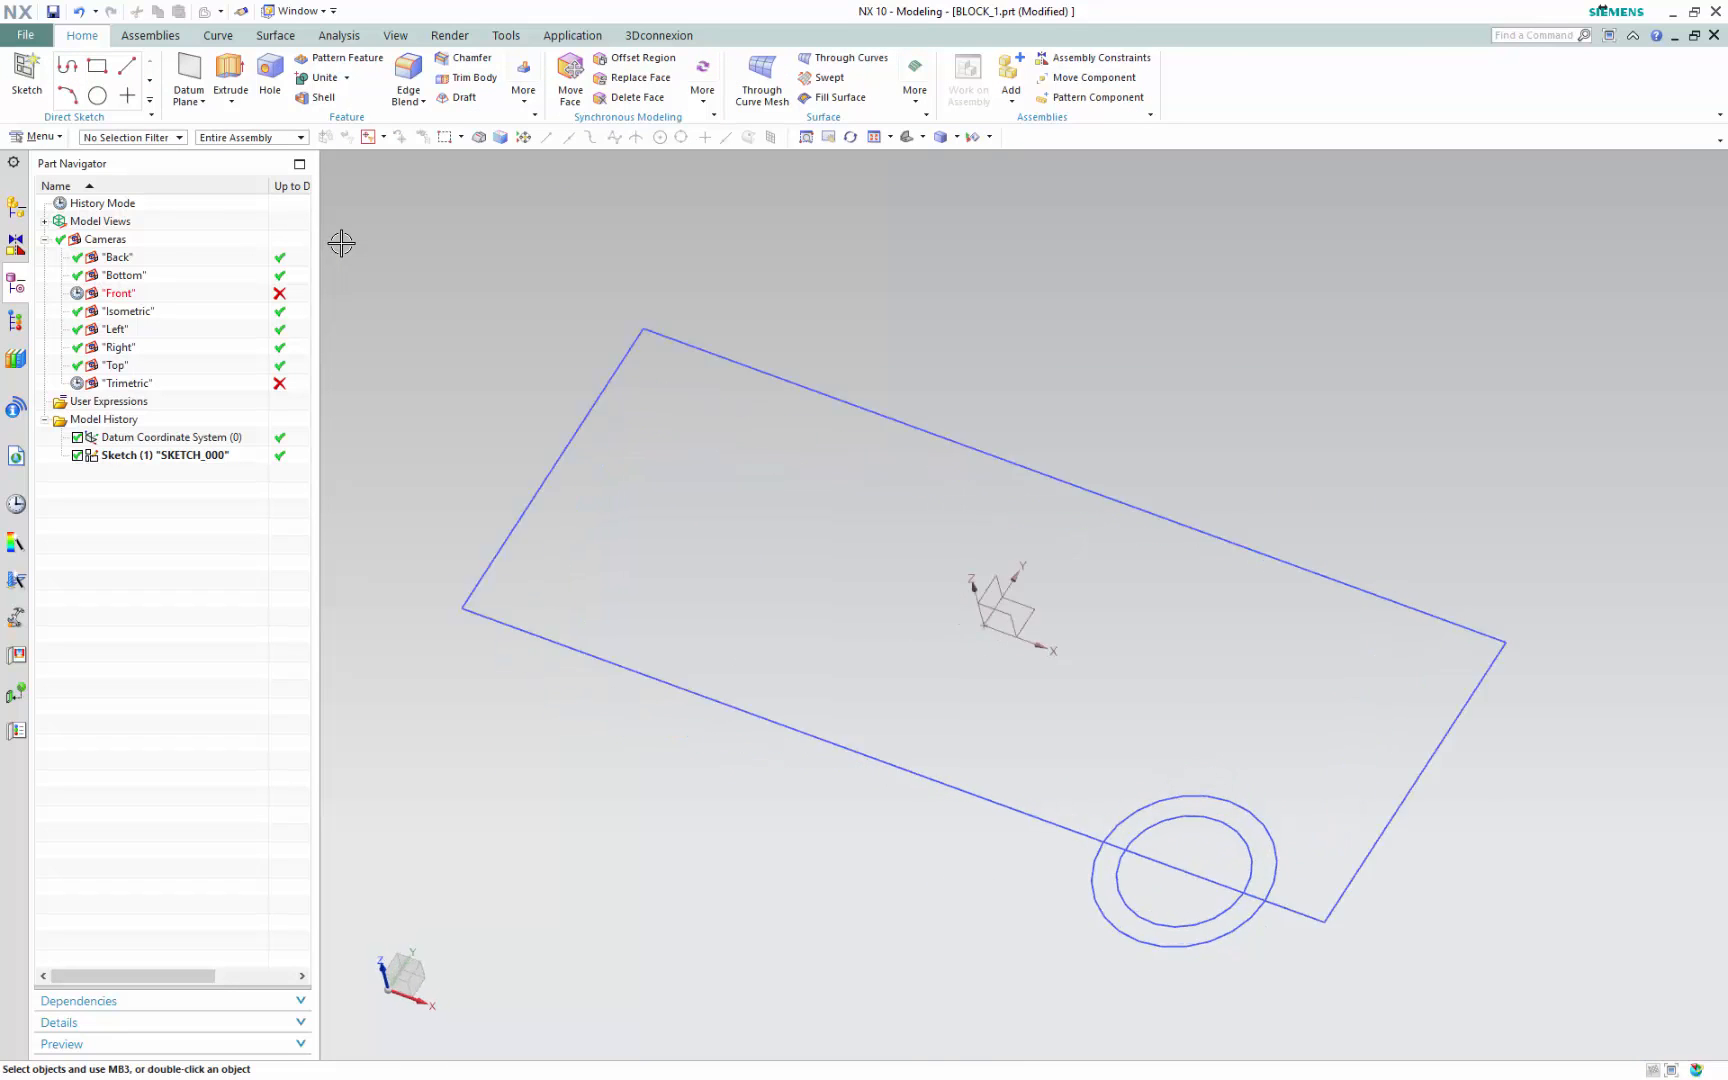
{"action": "left_click", "coordinate": [230, 75]}
{"action": "scroll", "coordinate": [828, 747], "scroll_direction": "down", "scroll_amount": 1}
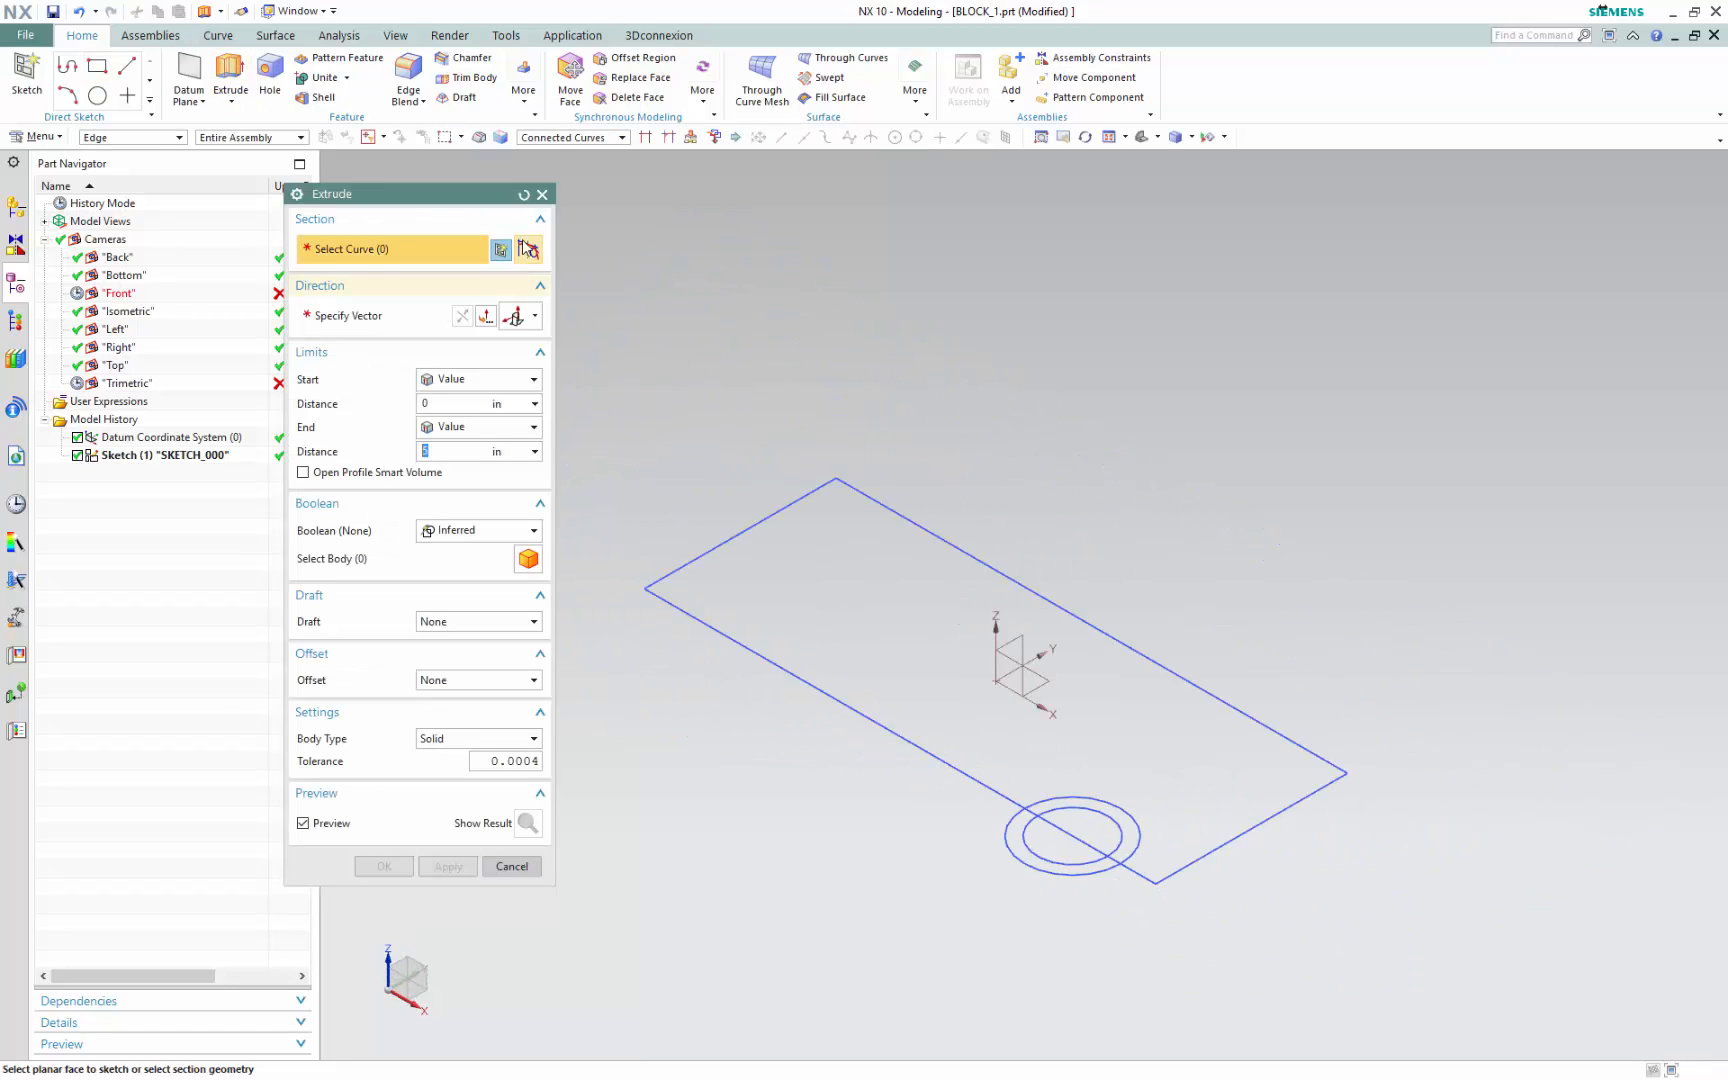
{"action": "left_click", "coordinate": [556, 138]}
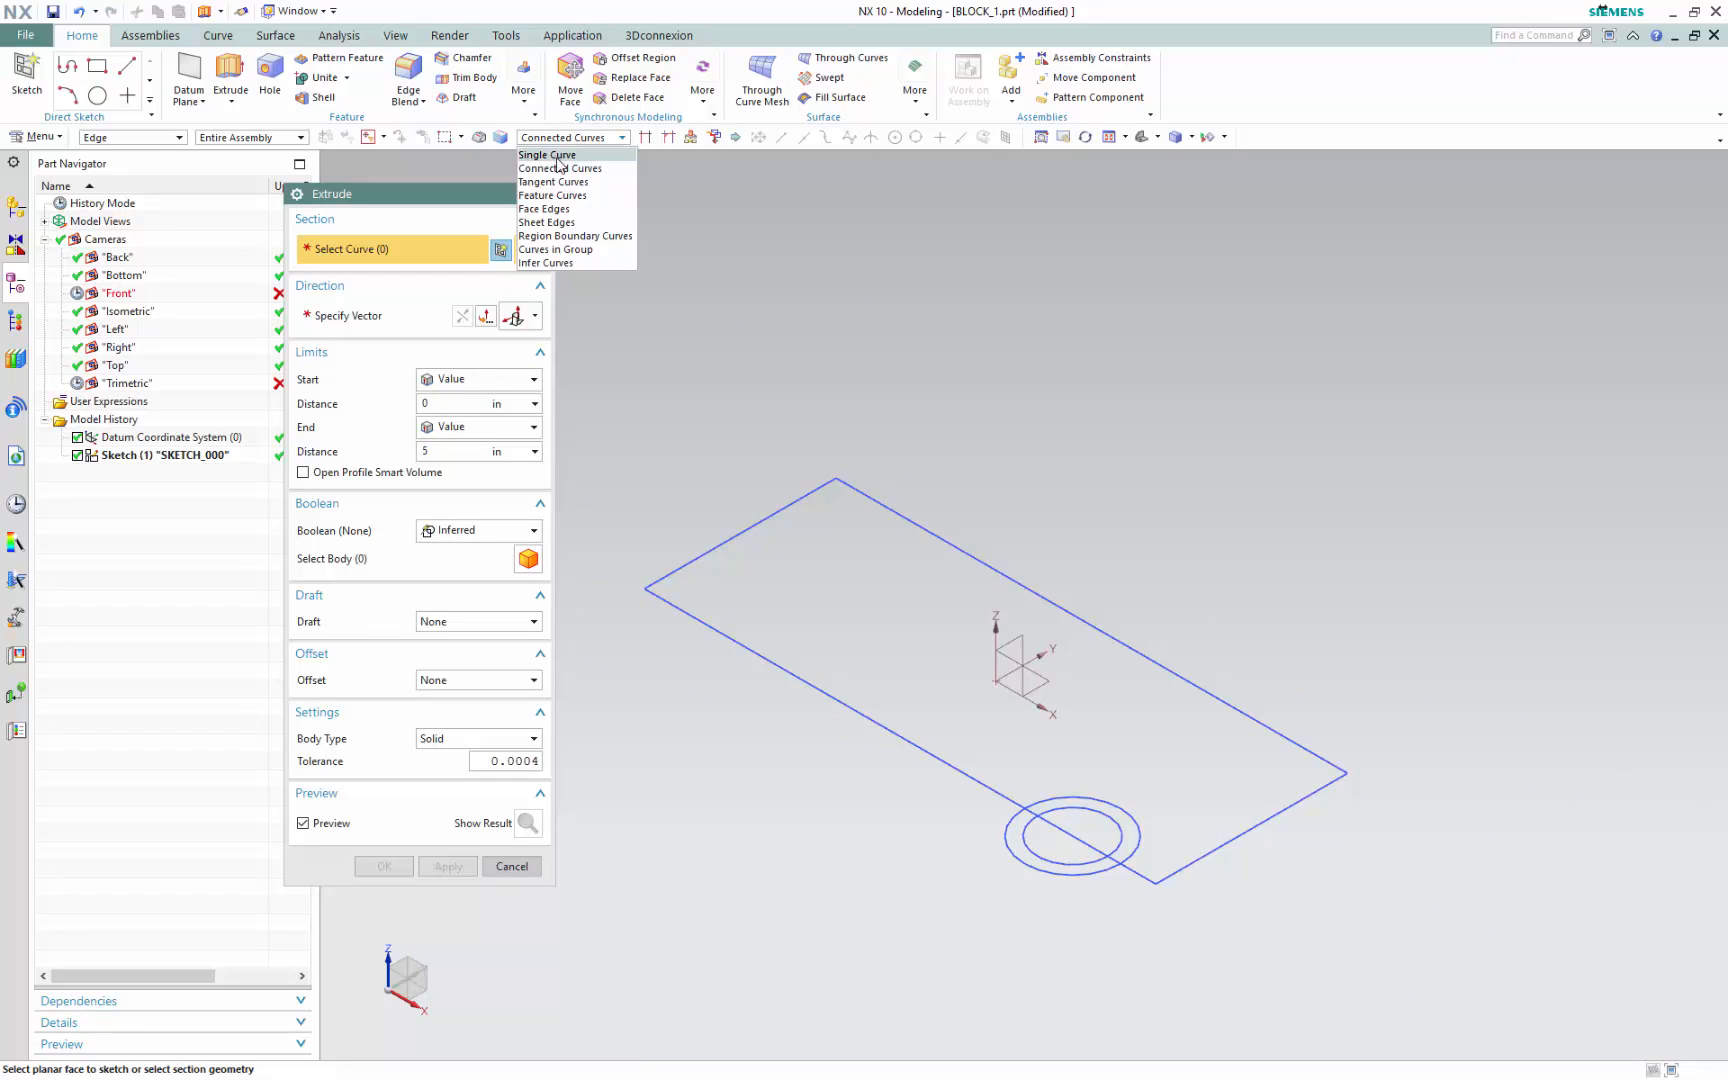
{"action": "left_click", "coordinate": [560, 168]}
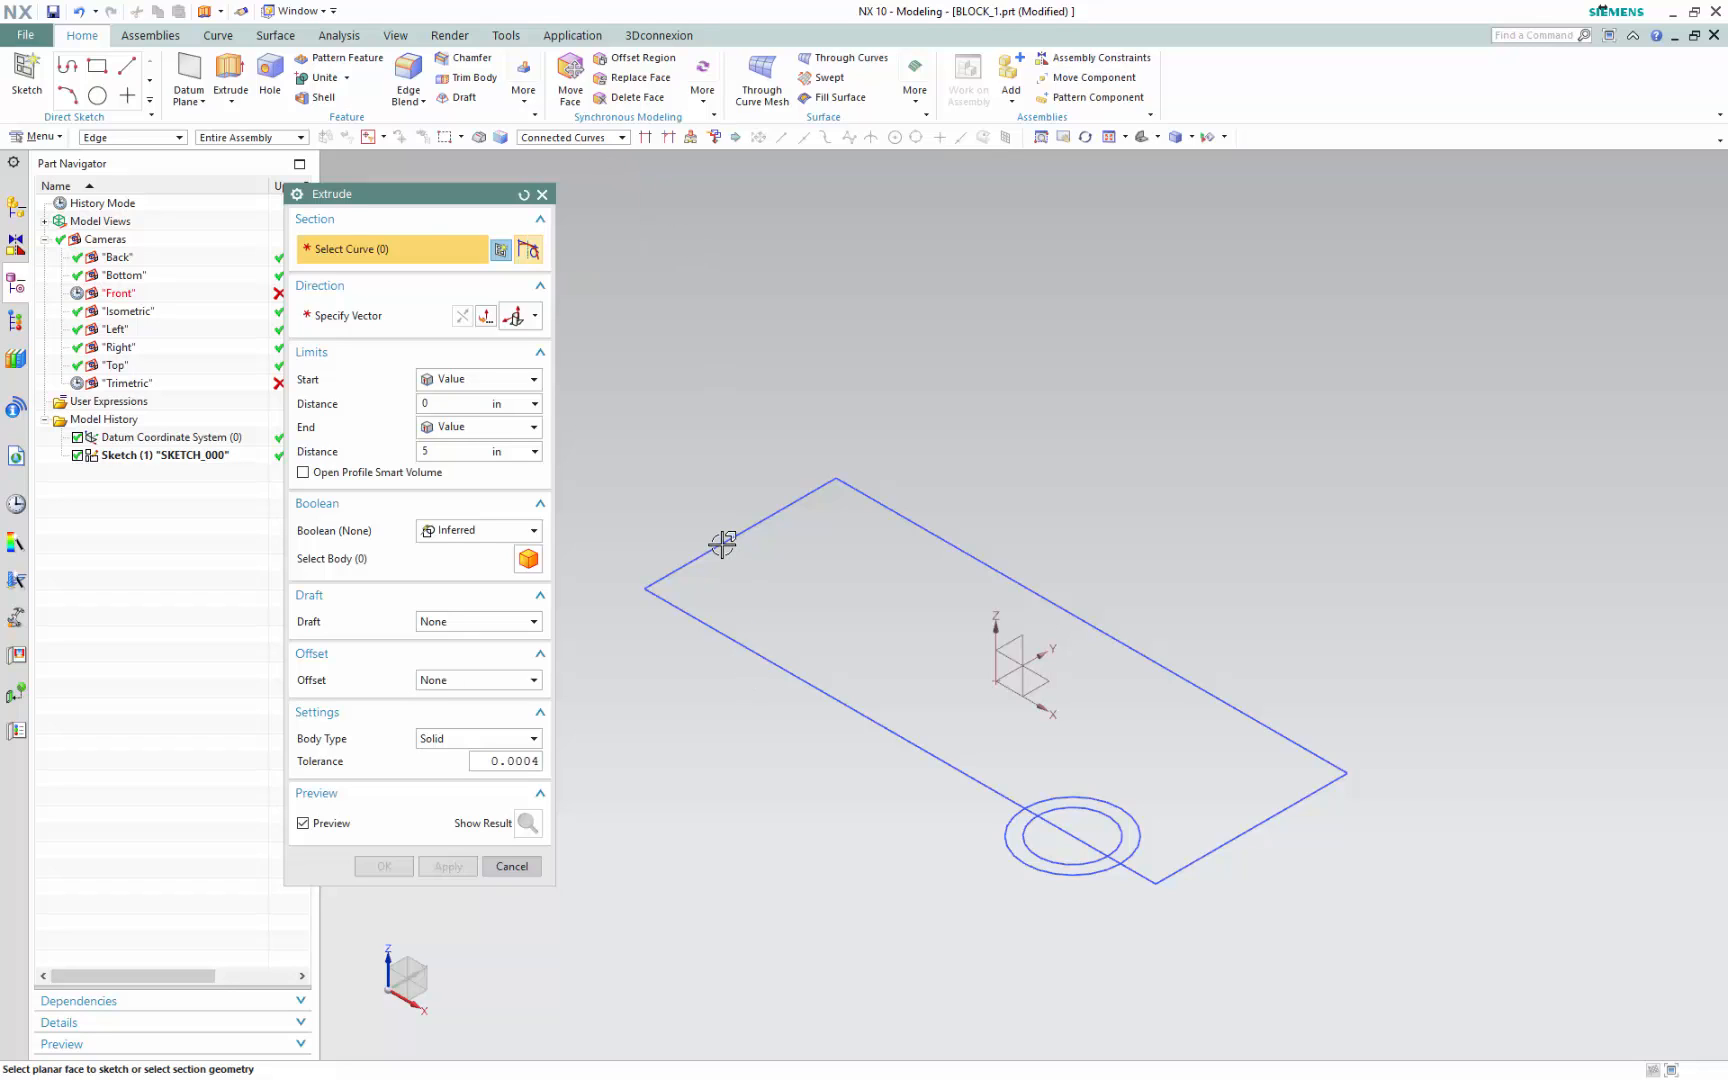
{"action": "left_click", "coordinate": [140, 137]}
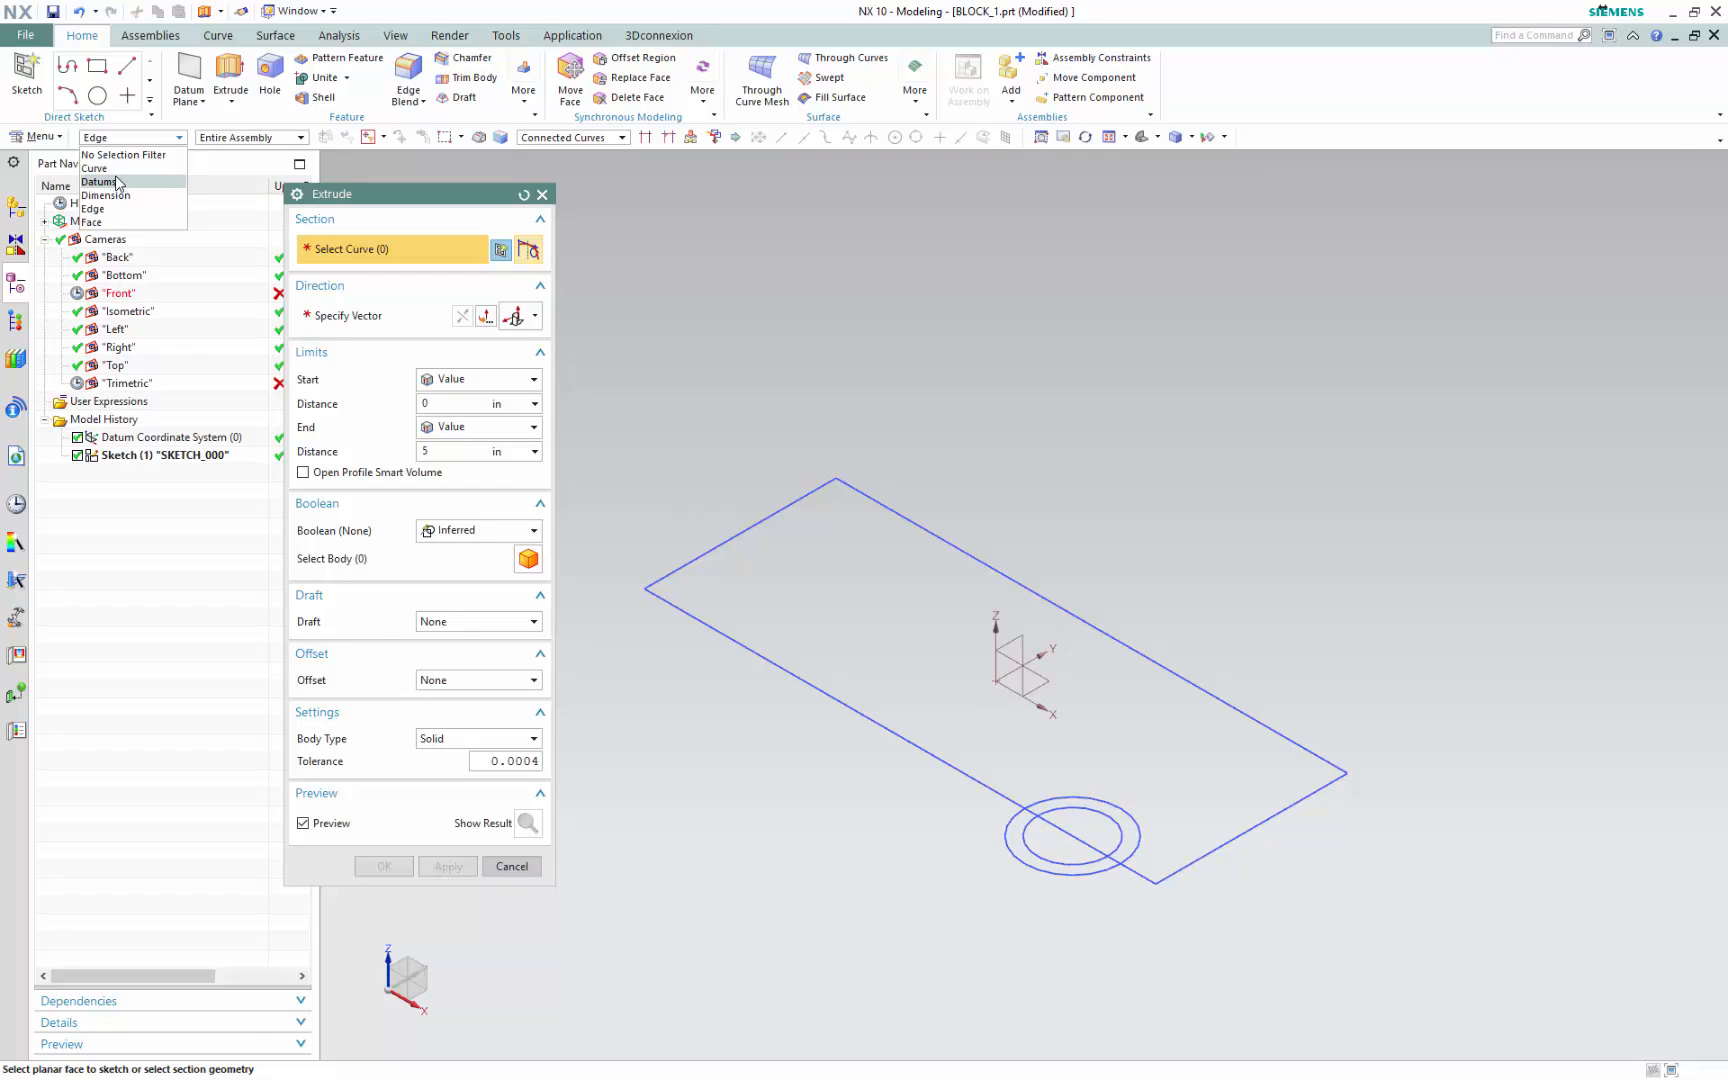
{"action": "left_click", "coordinate": [150, 177]}
{"action": "left_click", "coordinate": [791, 503]}
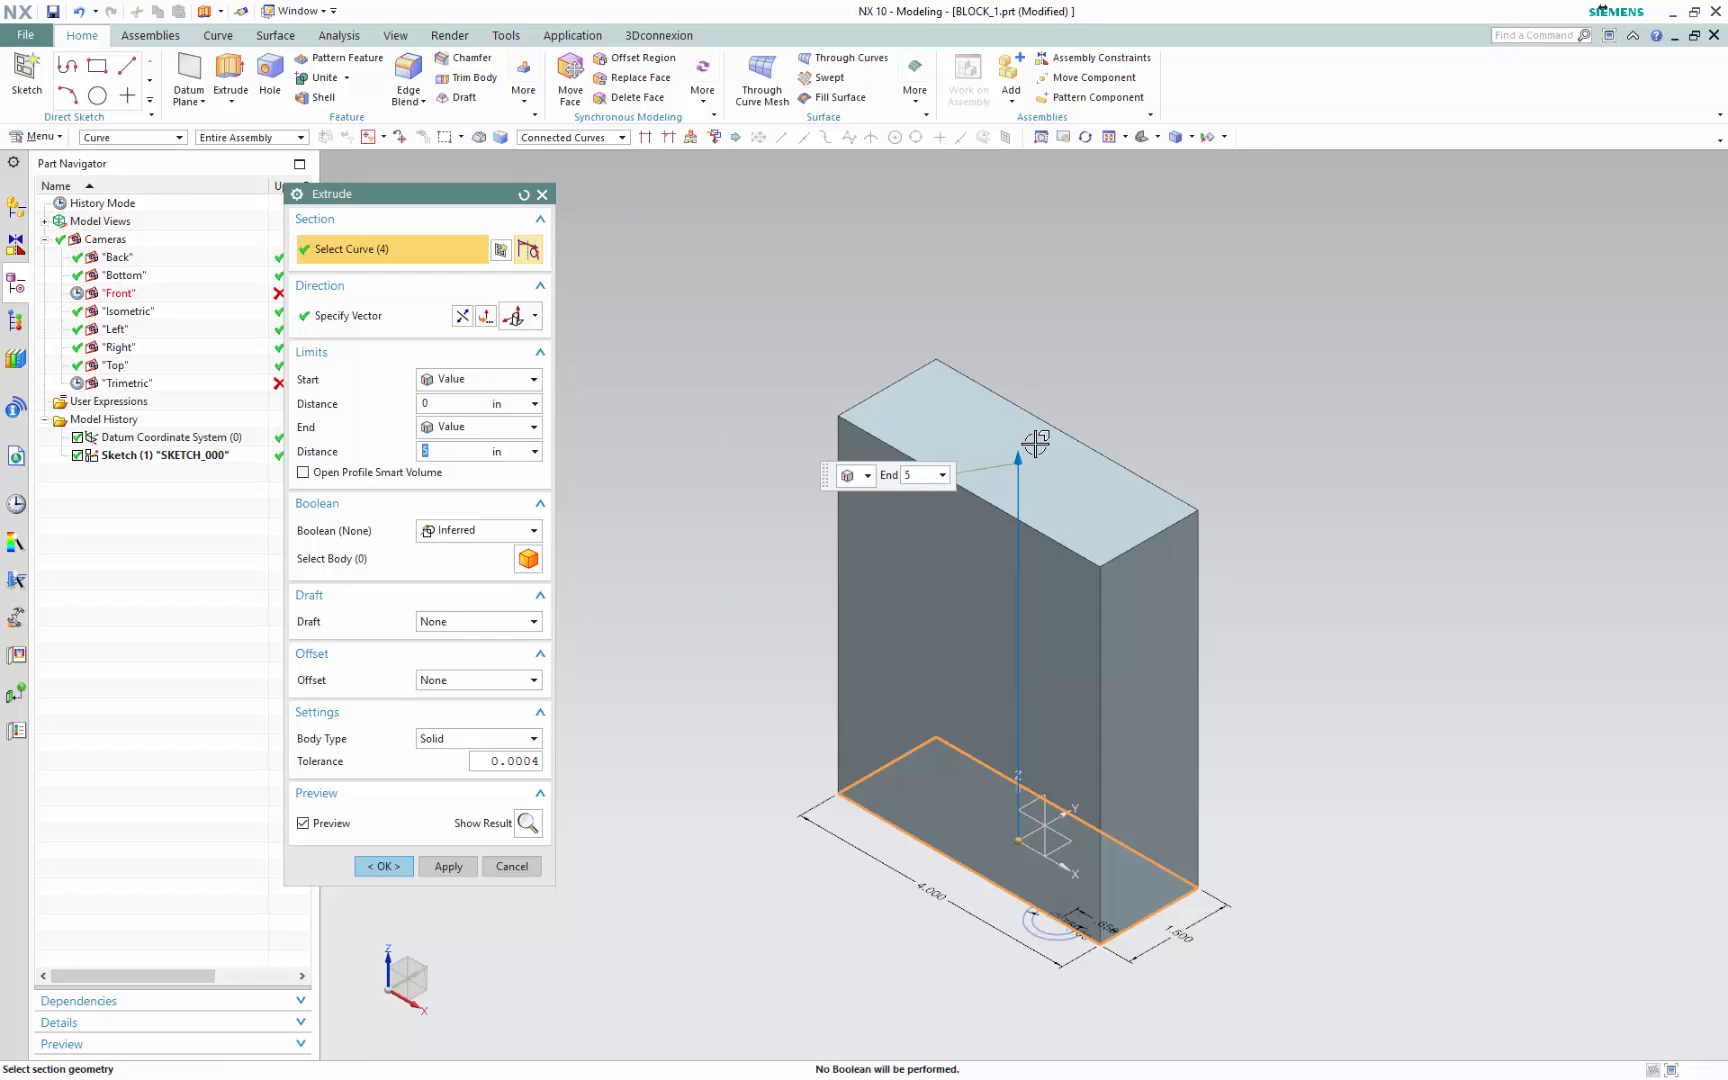
{"action": "left_click", "coordinate": [457, 867]}
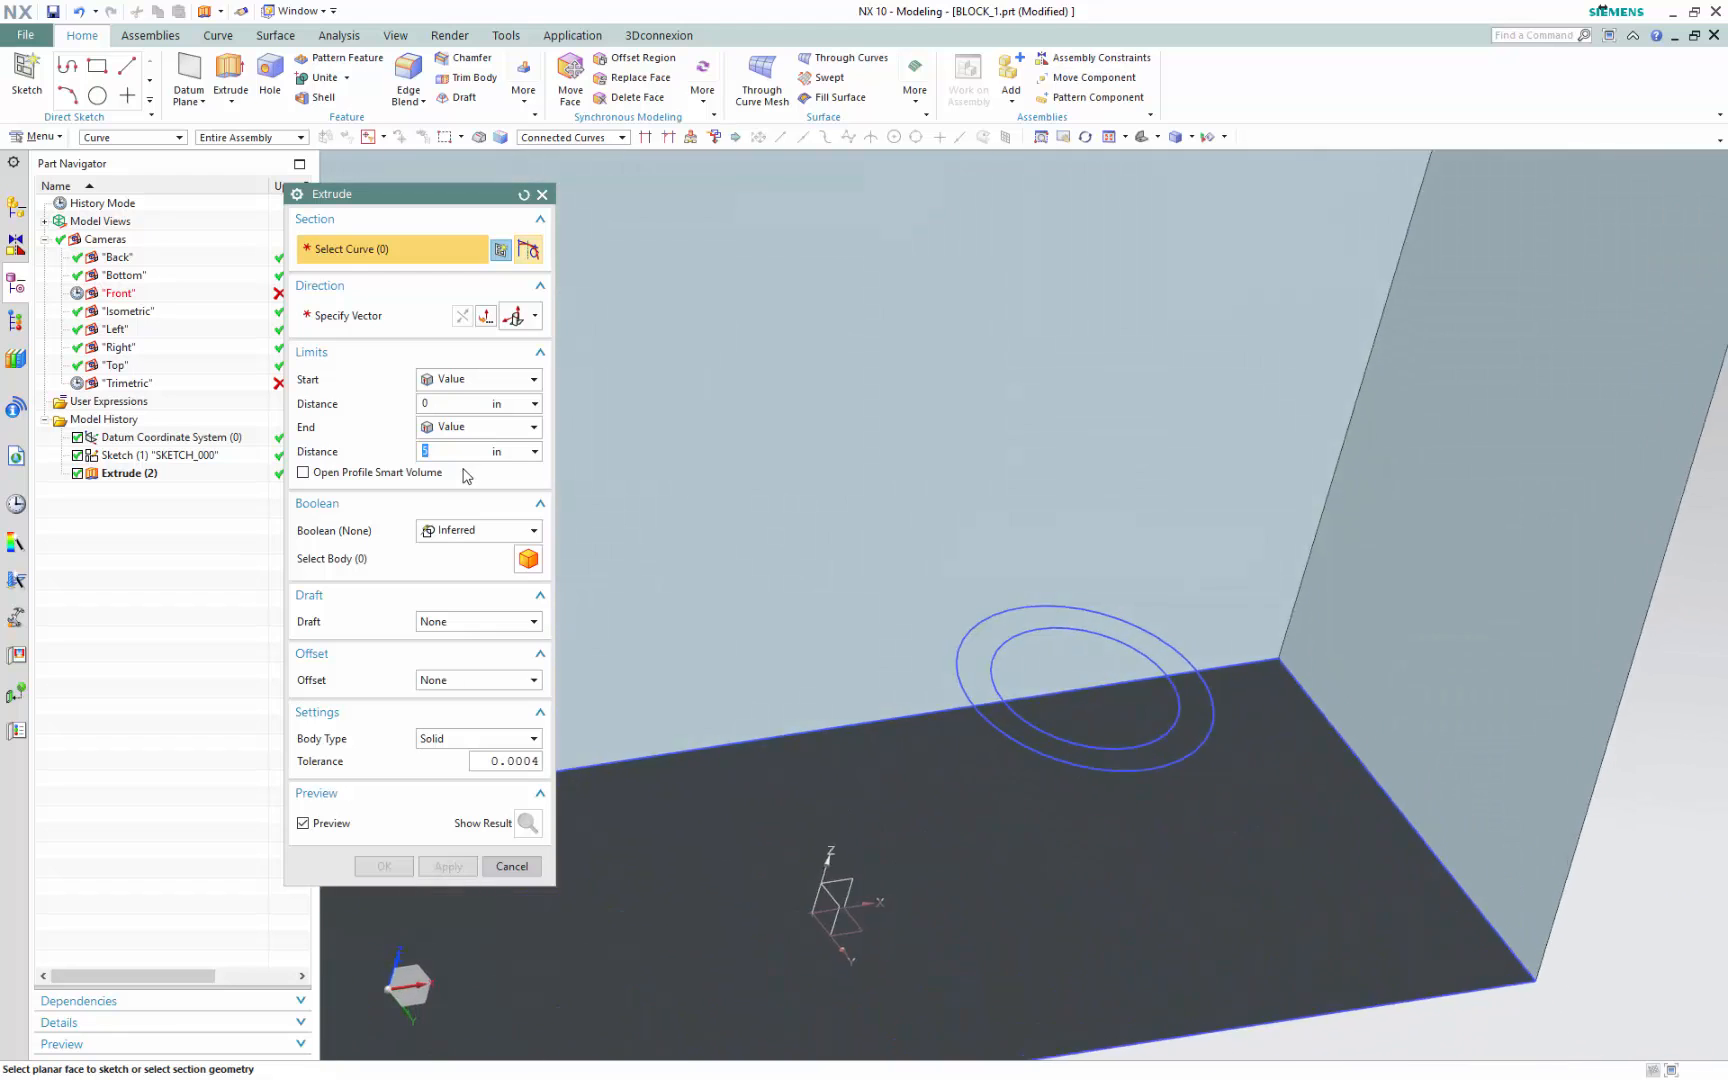
Select the half ring between the two circles inside the block as the extrude section, using Single Curve with Stop at Intersection
{"action": "left_click", "coordinate": [572, 139]}
{"action": "left_click", "coordinate": [547, 156]}
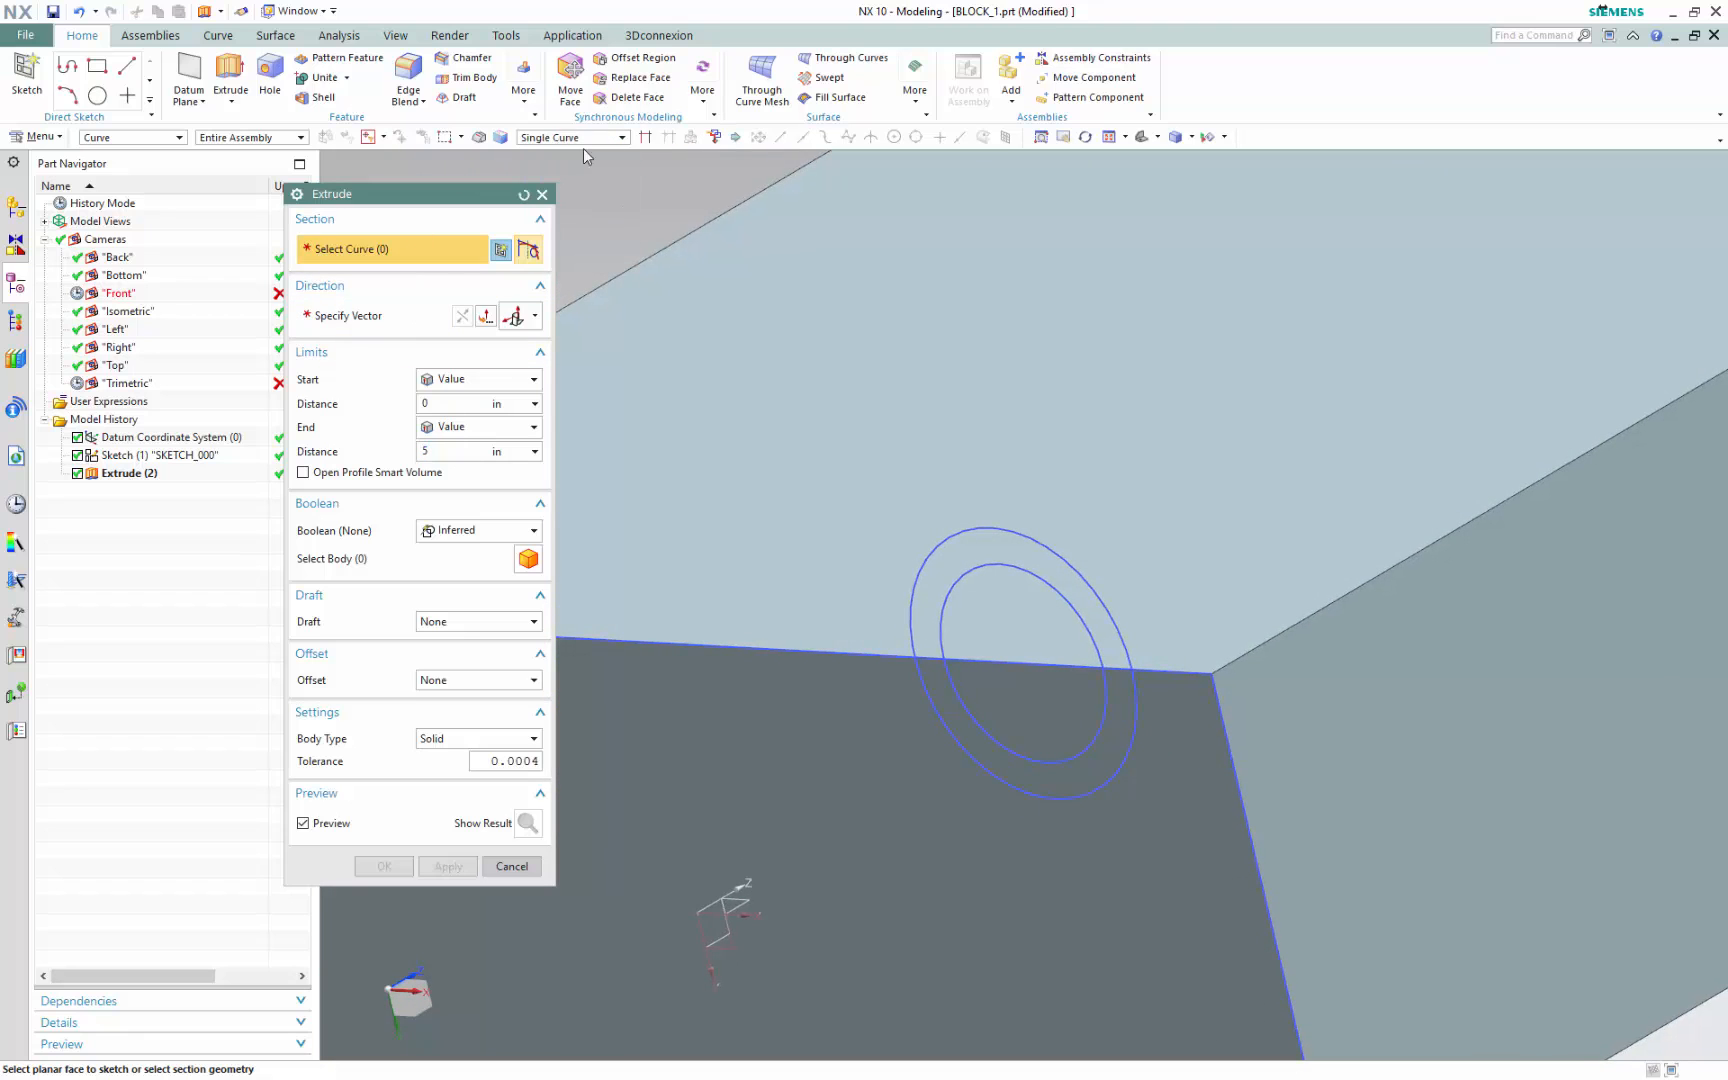
{"action": "left_click", "coordinate": [649, 138]}
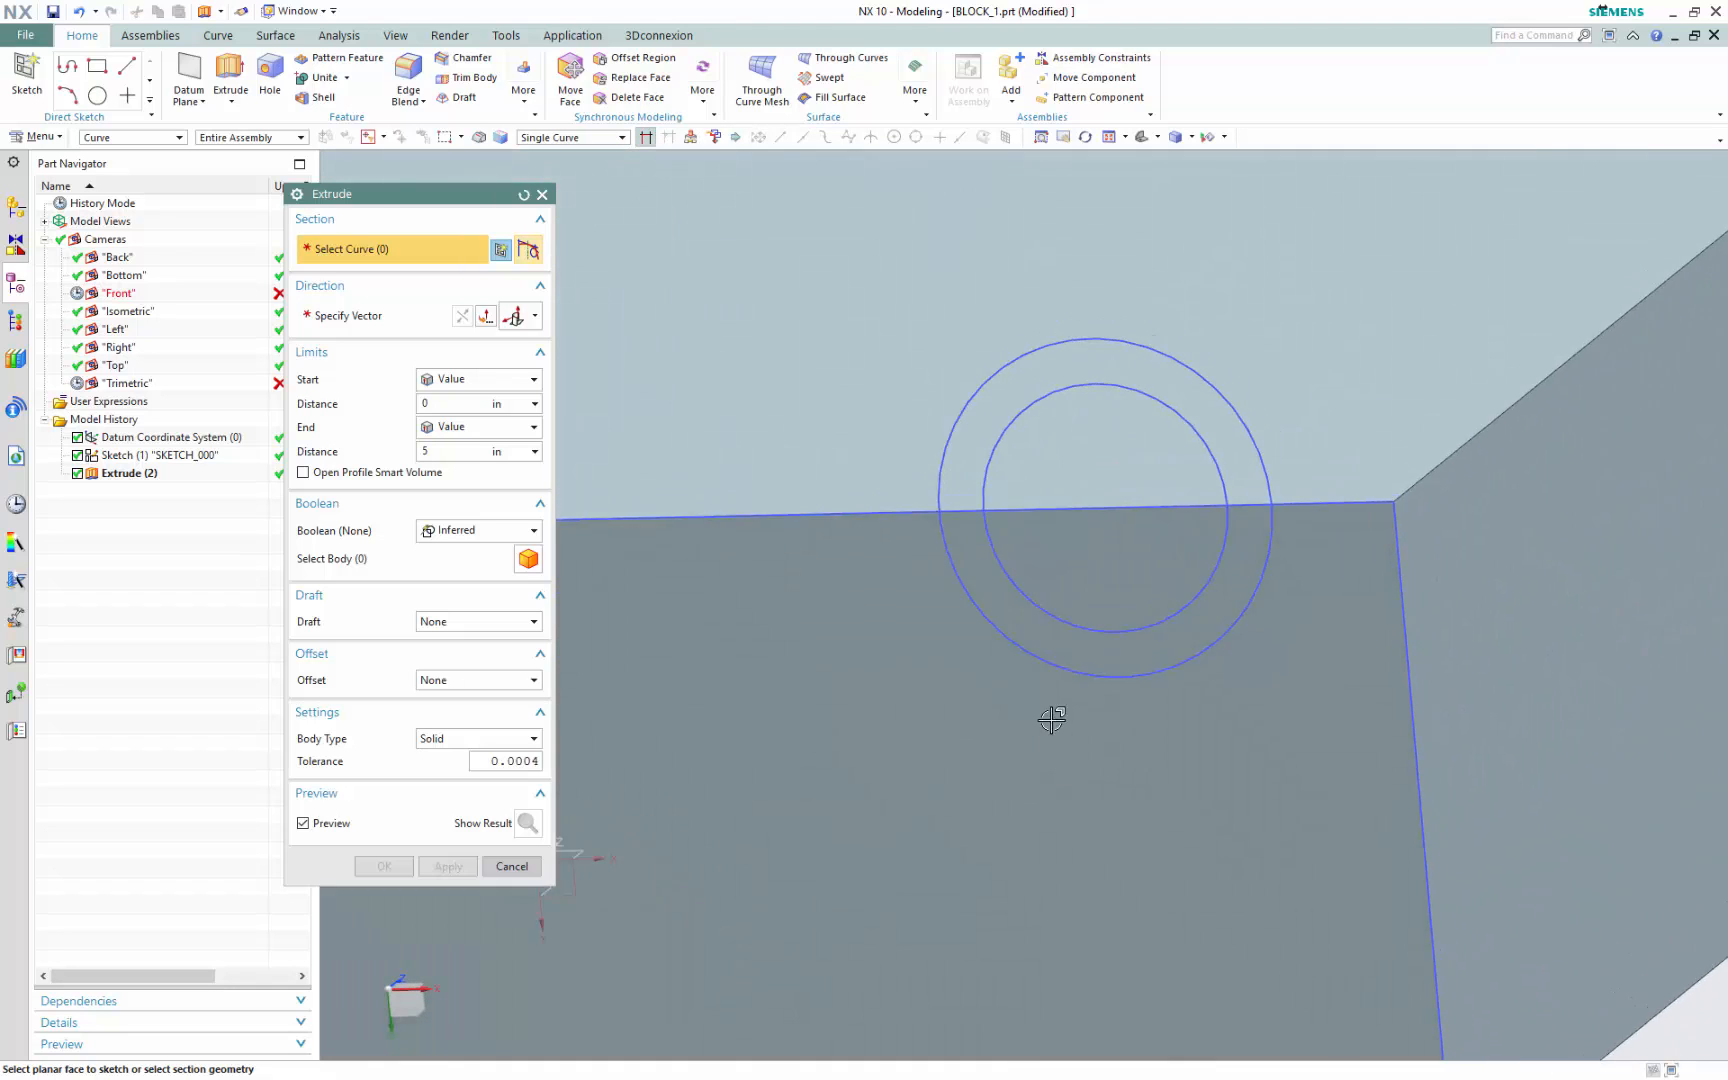
{"action": "left_click", "coordinate": [940, 729]}
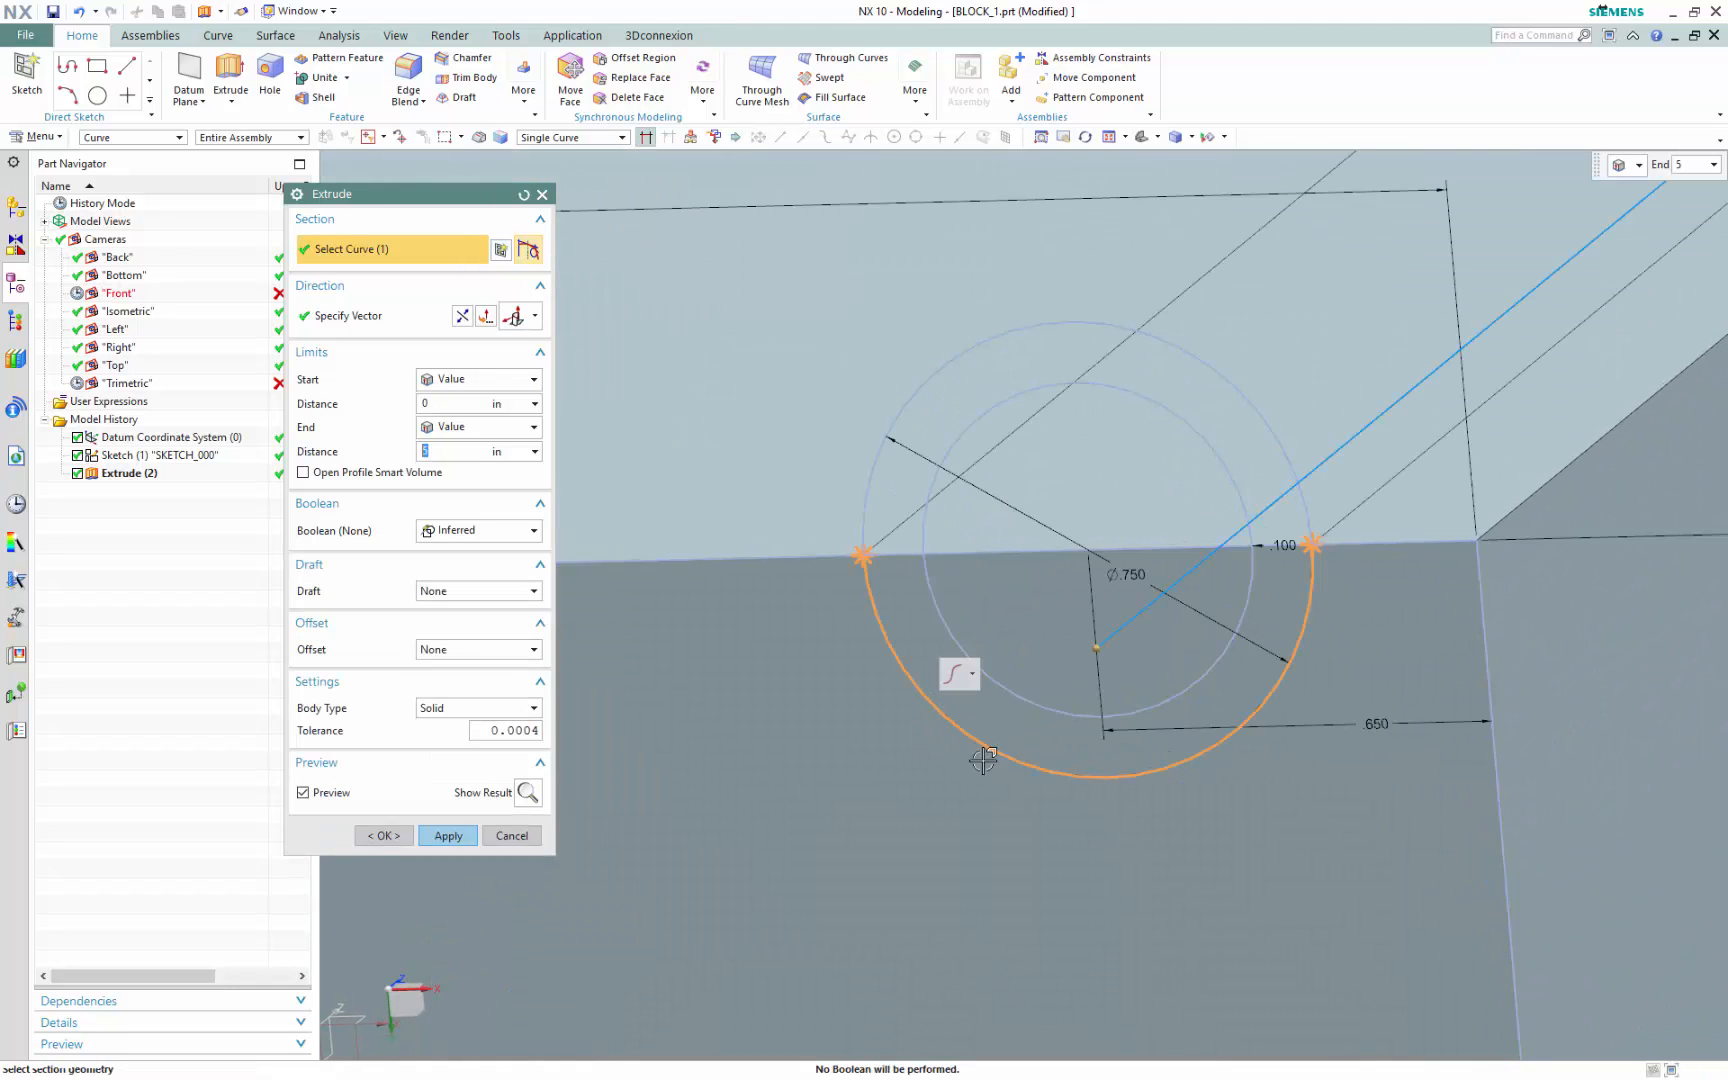
{"action": "left_click", "coordinate": [1017, 703]}
{"action": "scroll", "coordinate": [1041, 667], "scroll_direction": "up", "scroll_amount": 5}
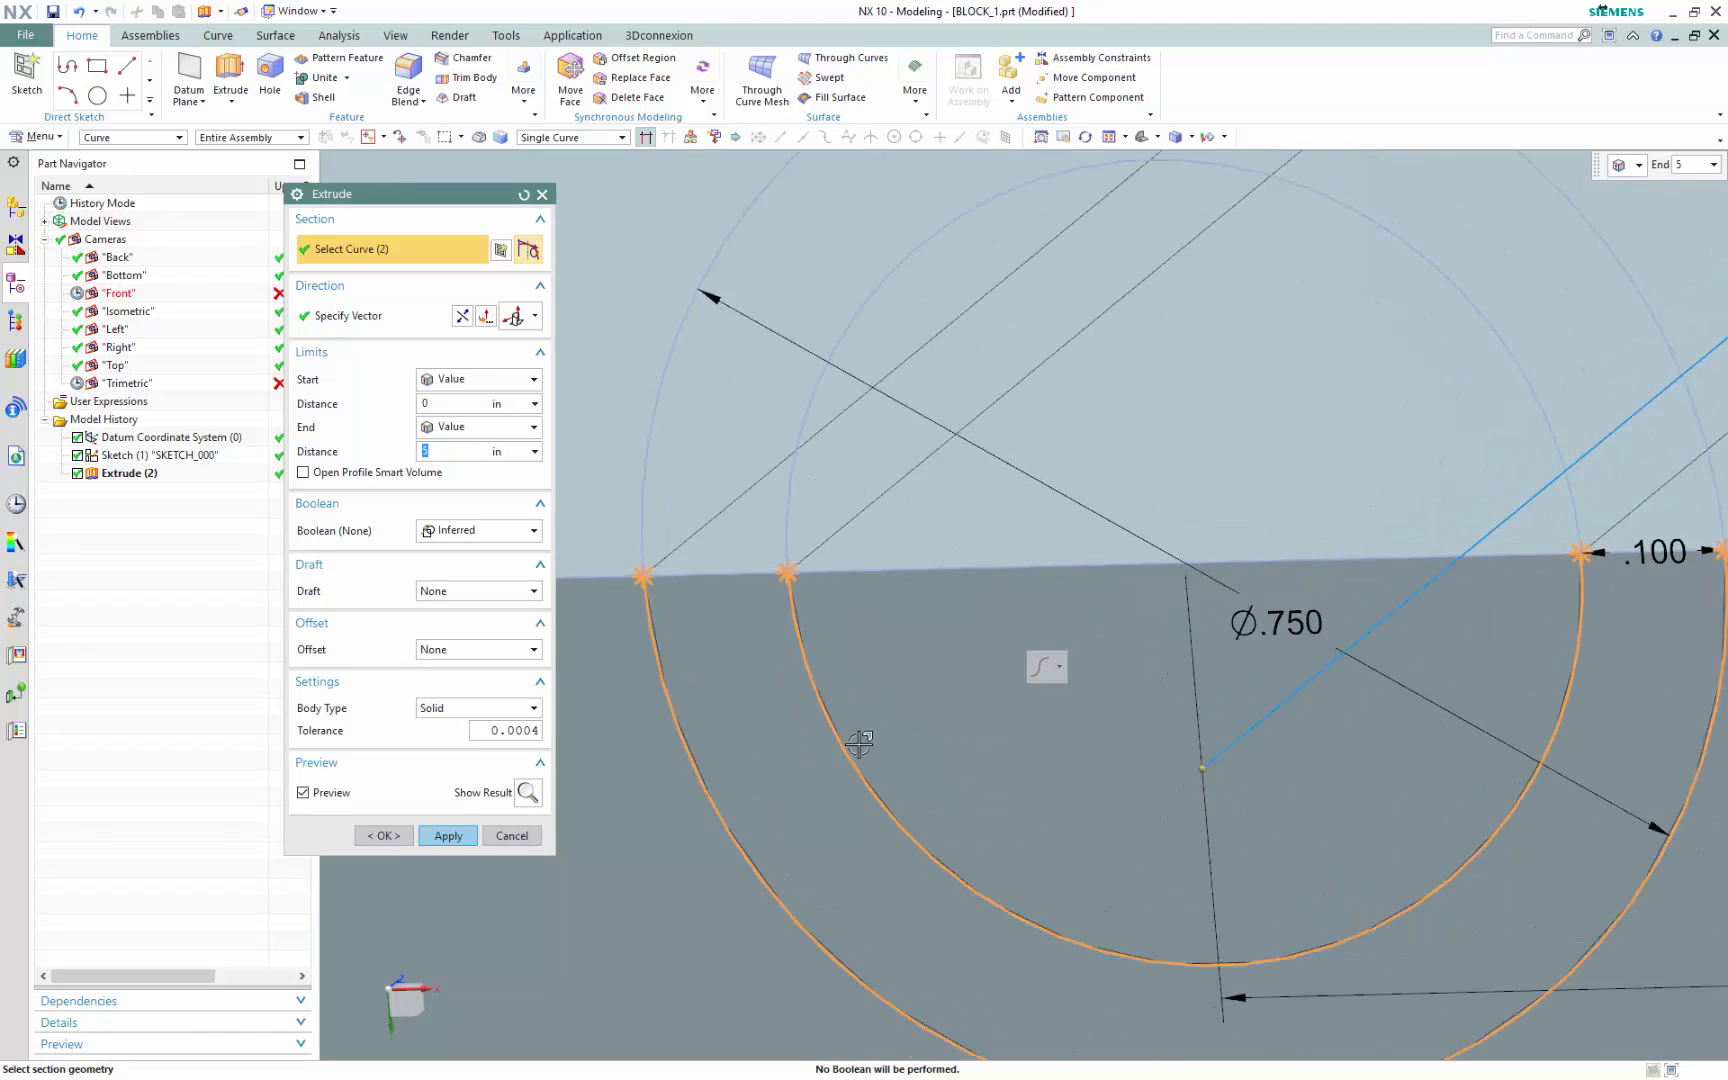
{"action": "left_click", "coordinate": [684, 568]}
{"action": "scroll", "coordinate": [893, 593], "scroll_direction": "down", "scroll_amount": 4}
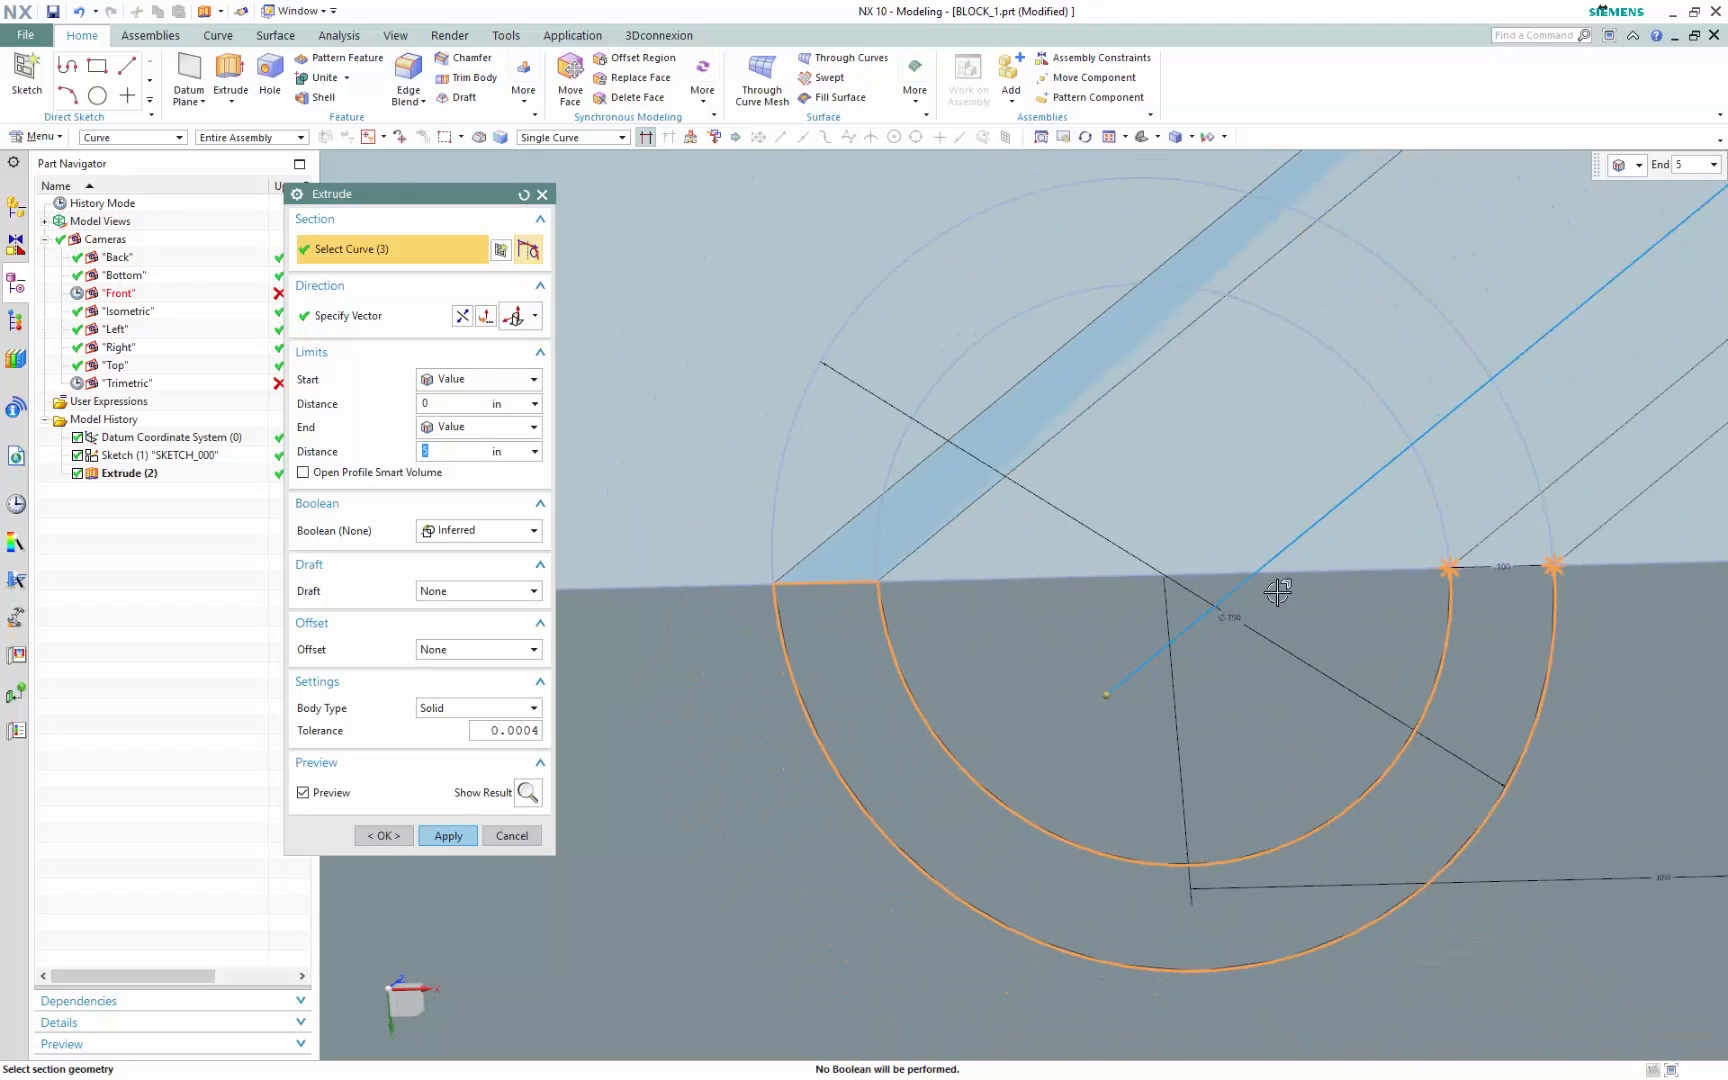
{"action": "left_click", "coordinate": [1437, 569]}
{"action": "middle_click_drag", "start_coordinate": [1408, 606], "coordinate": [1008, 470]}
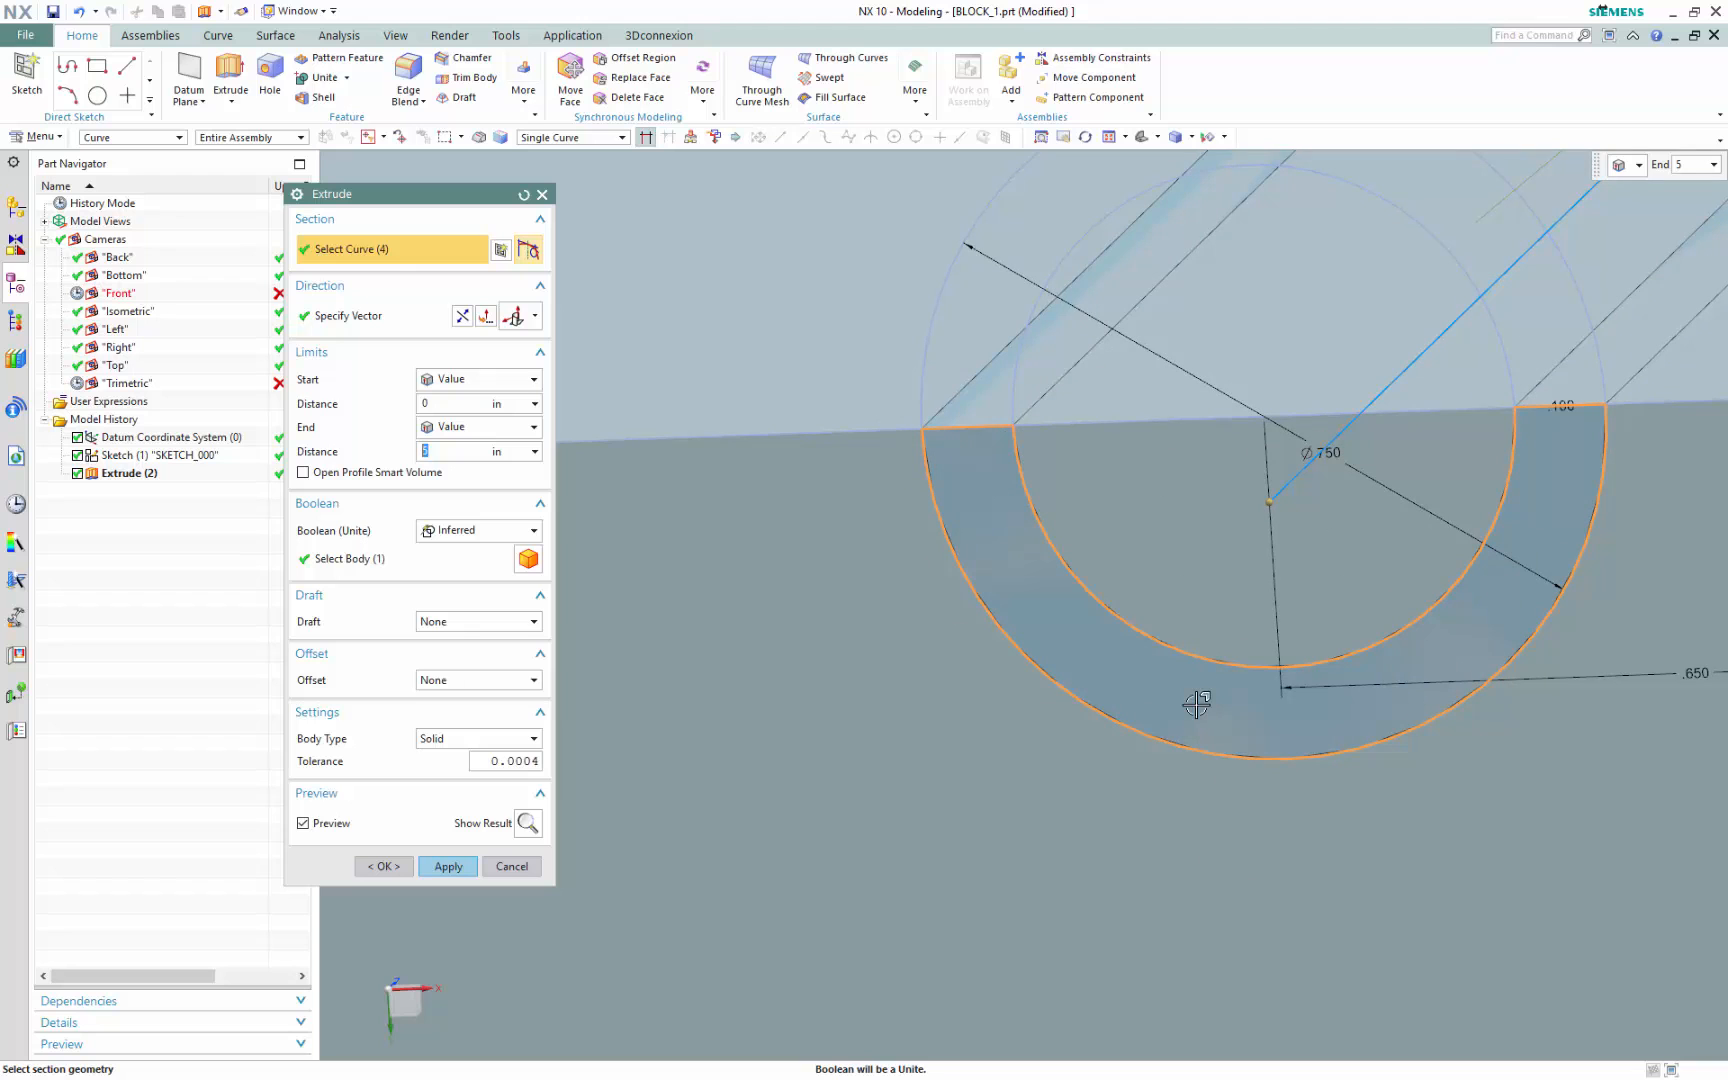
Set the half ring's extrusion limits to start at 5 in and end at 5.5 in
{"action": "scroll", "coordinate": [1157, 768], "scroll_direction": "down", "scroll_amount": 5}
{"action": "middle_click_drag", "start_coordinate": [1157, 768], "coordinate": [1250, 510]}
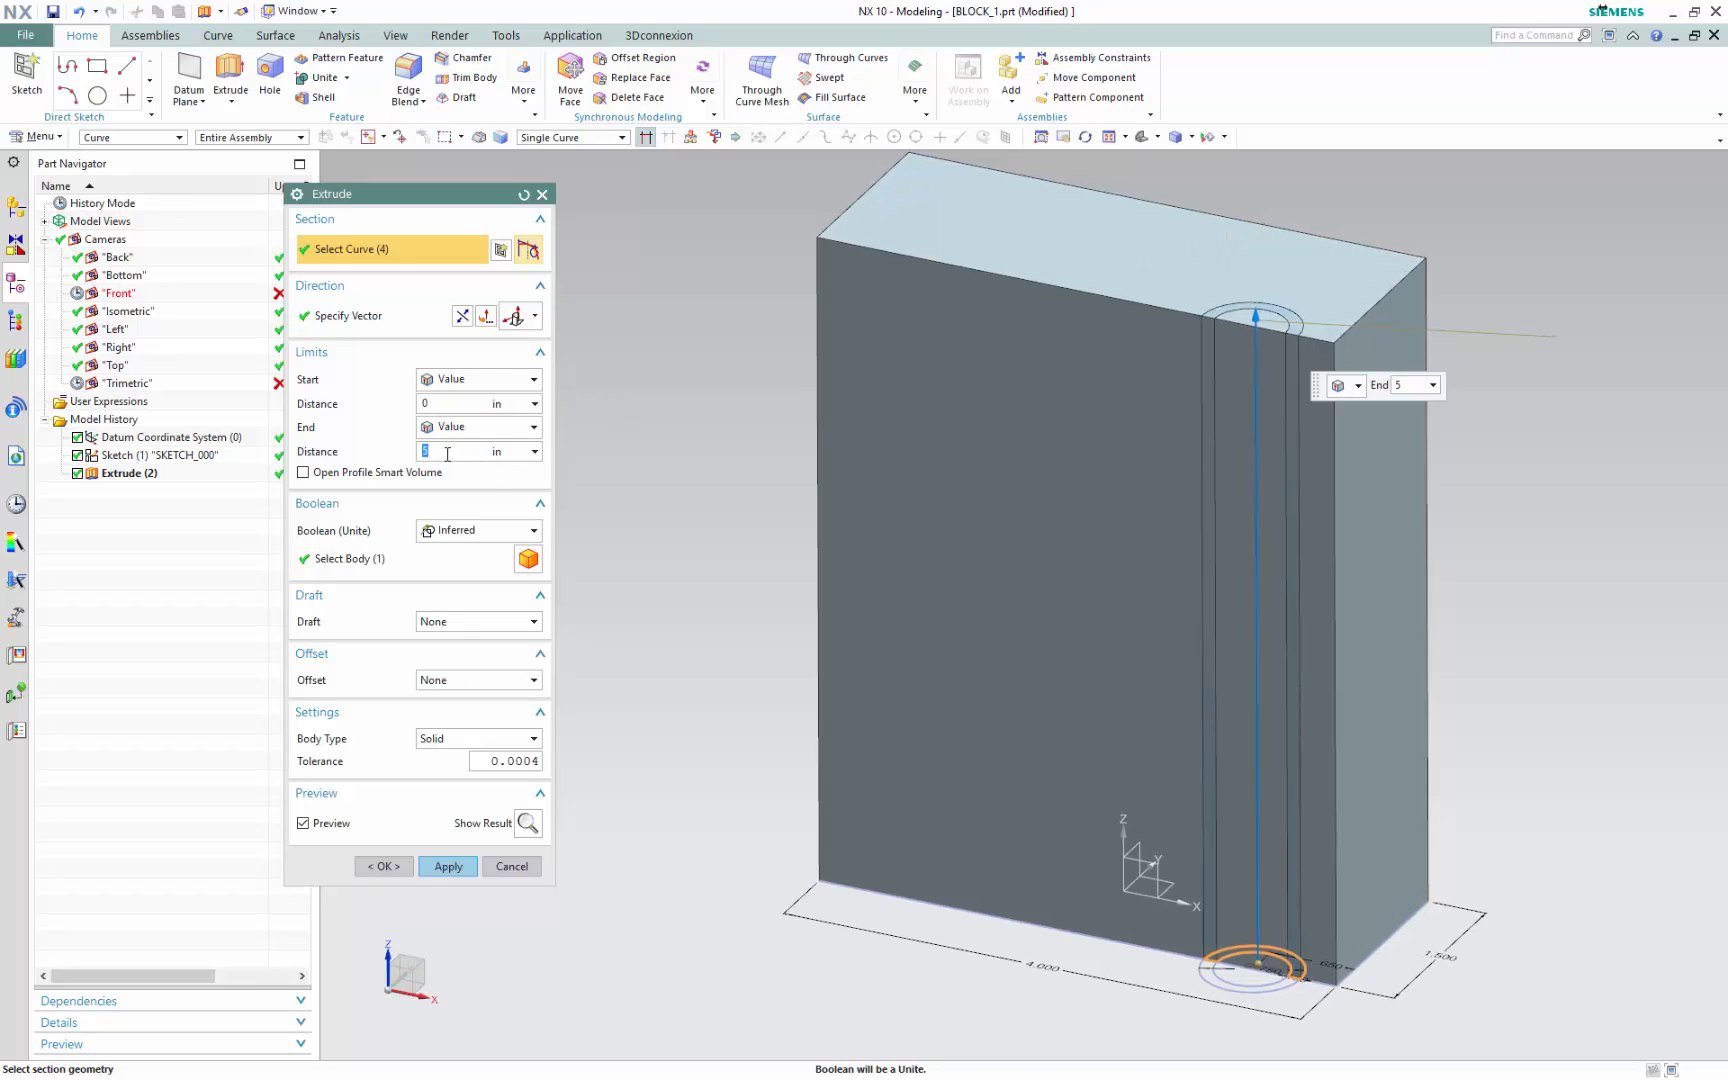
{"action": "left_click", "coordinate": [437, 401]}
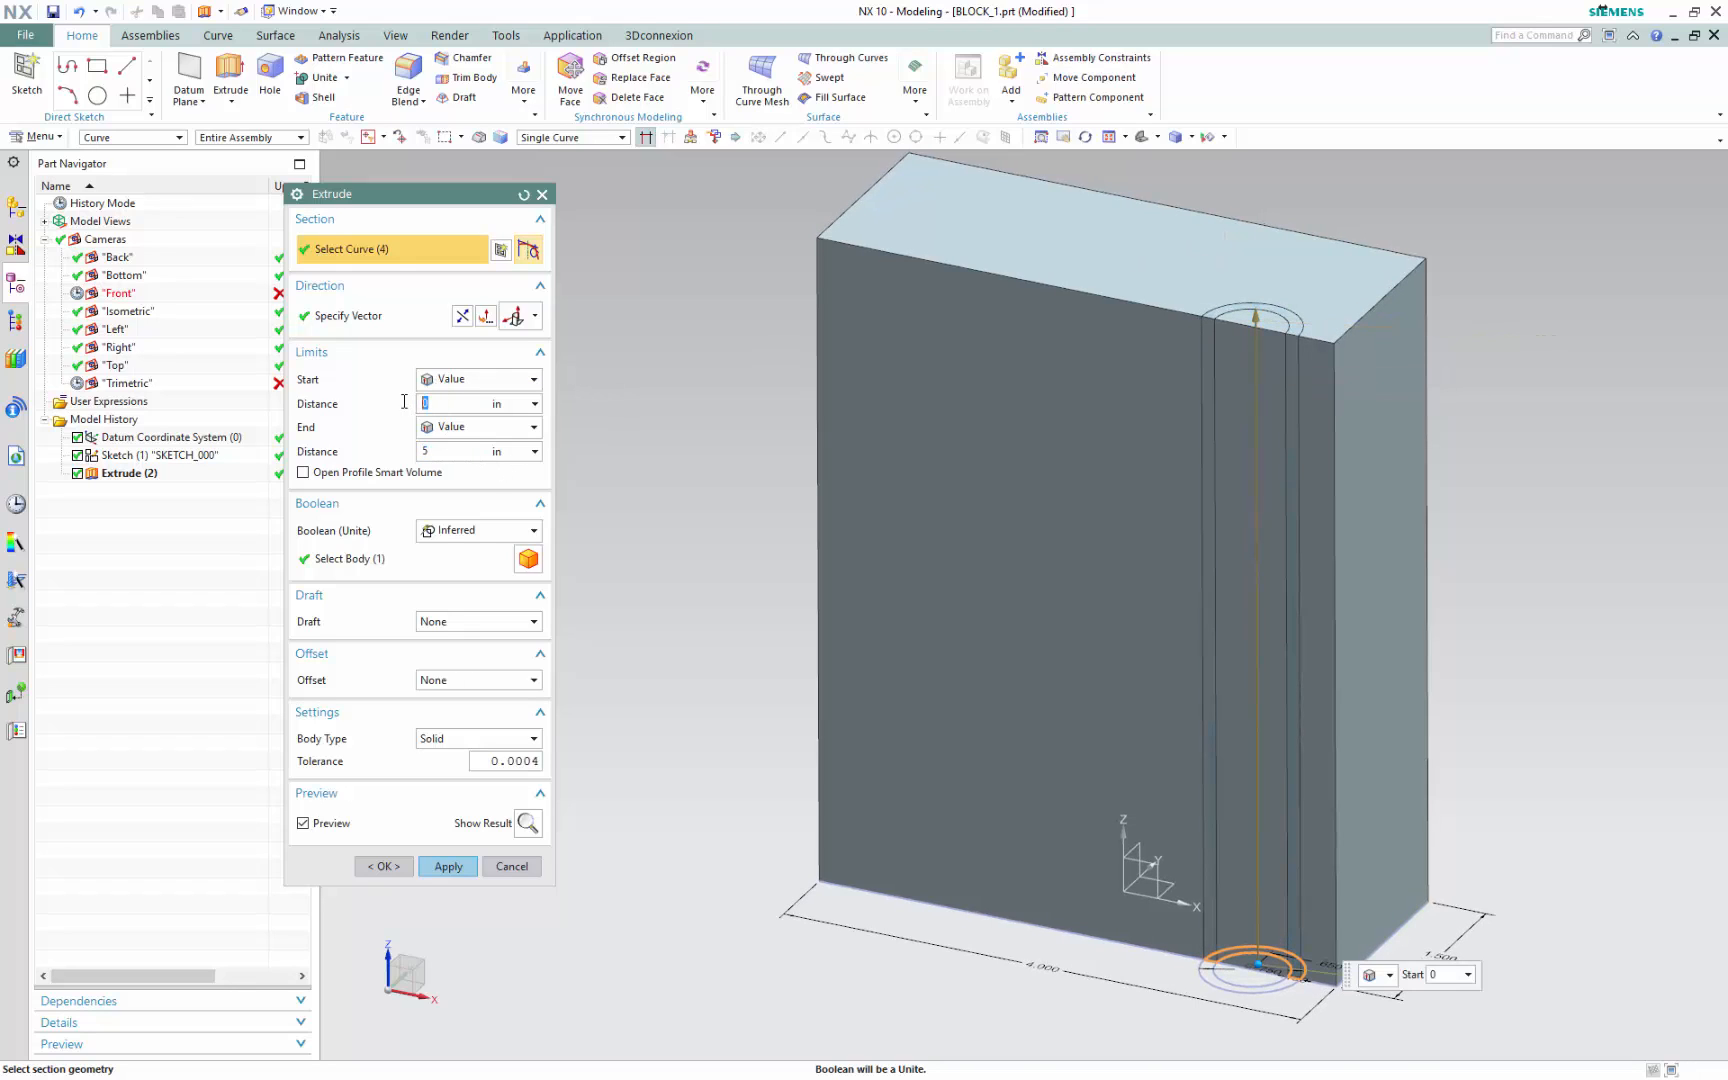
{"action": "left_click", "coordinate": [437, 451]}
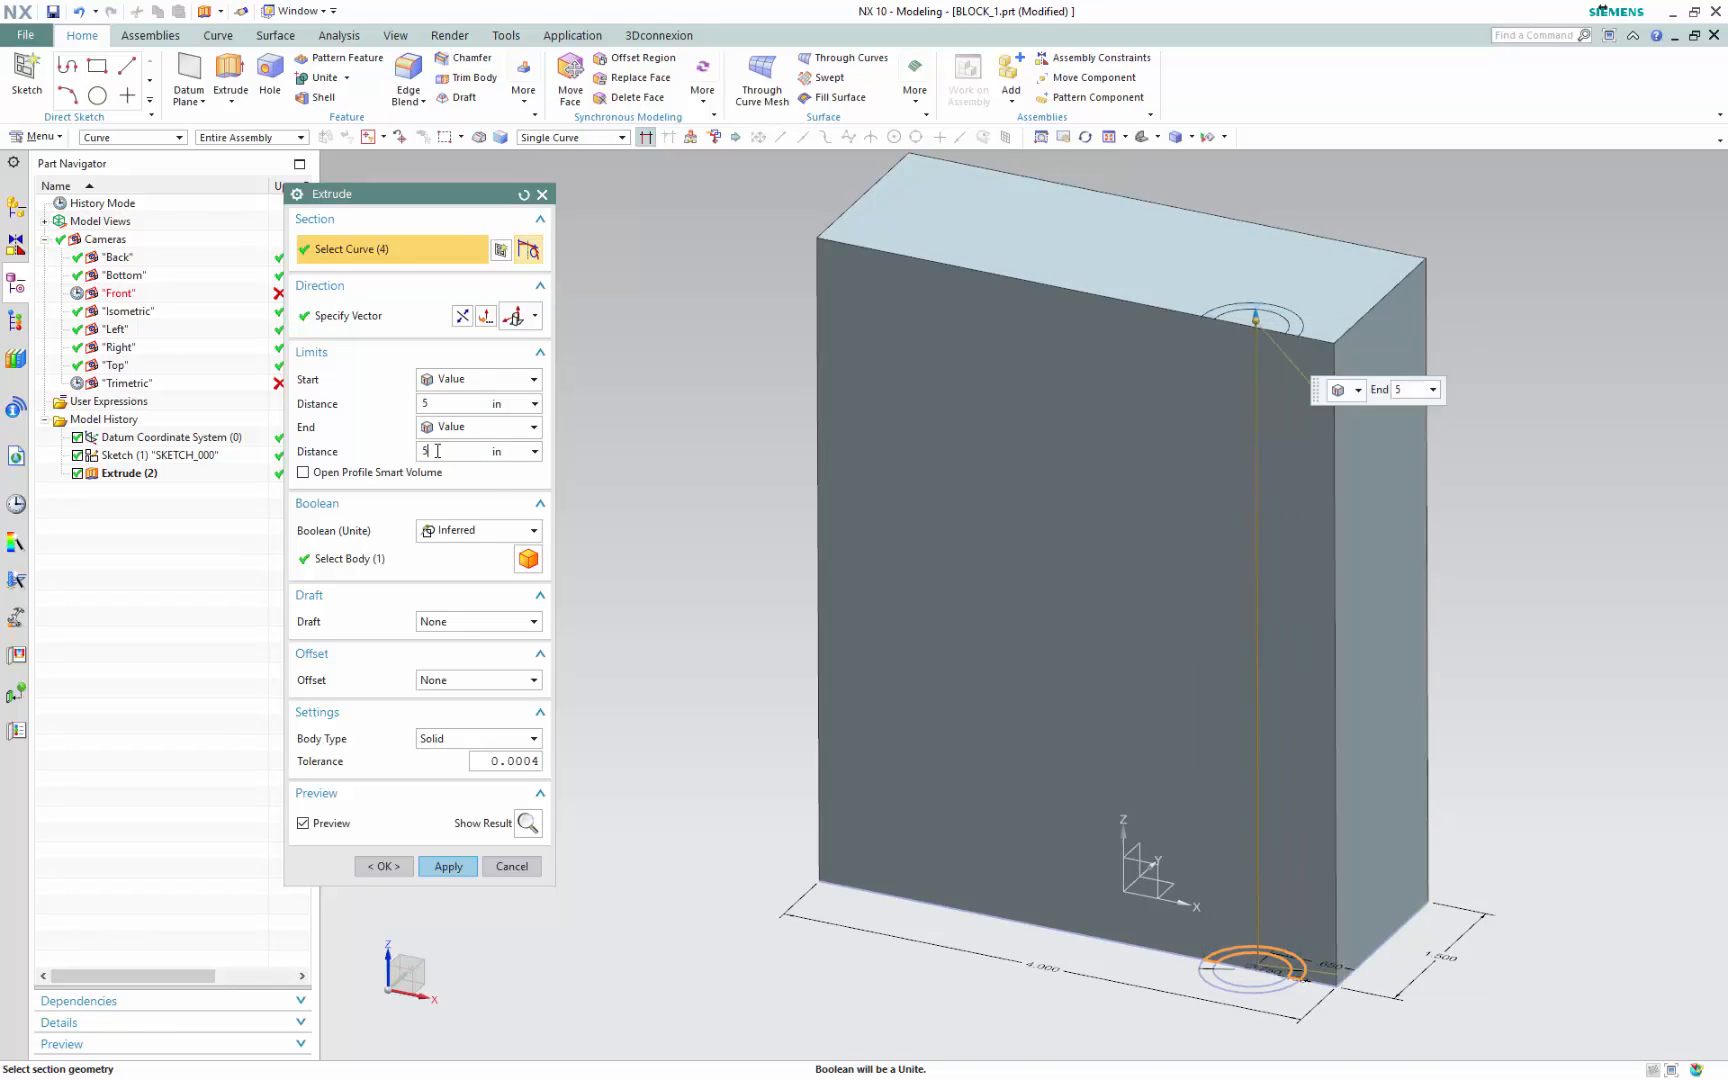
{"action": "type", "text": "55.5"}
{"action": "key", "text": "Return"}
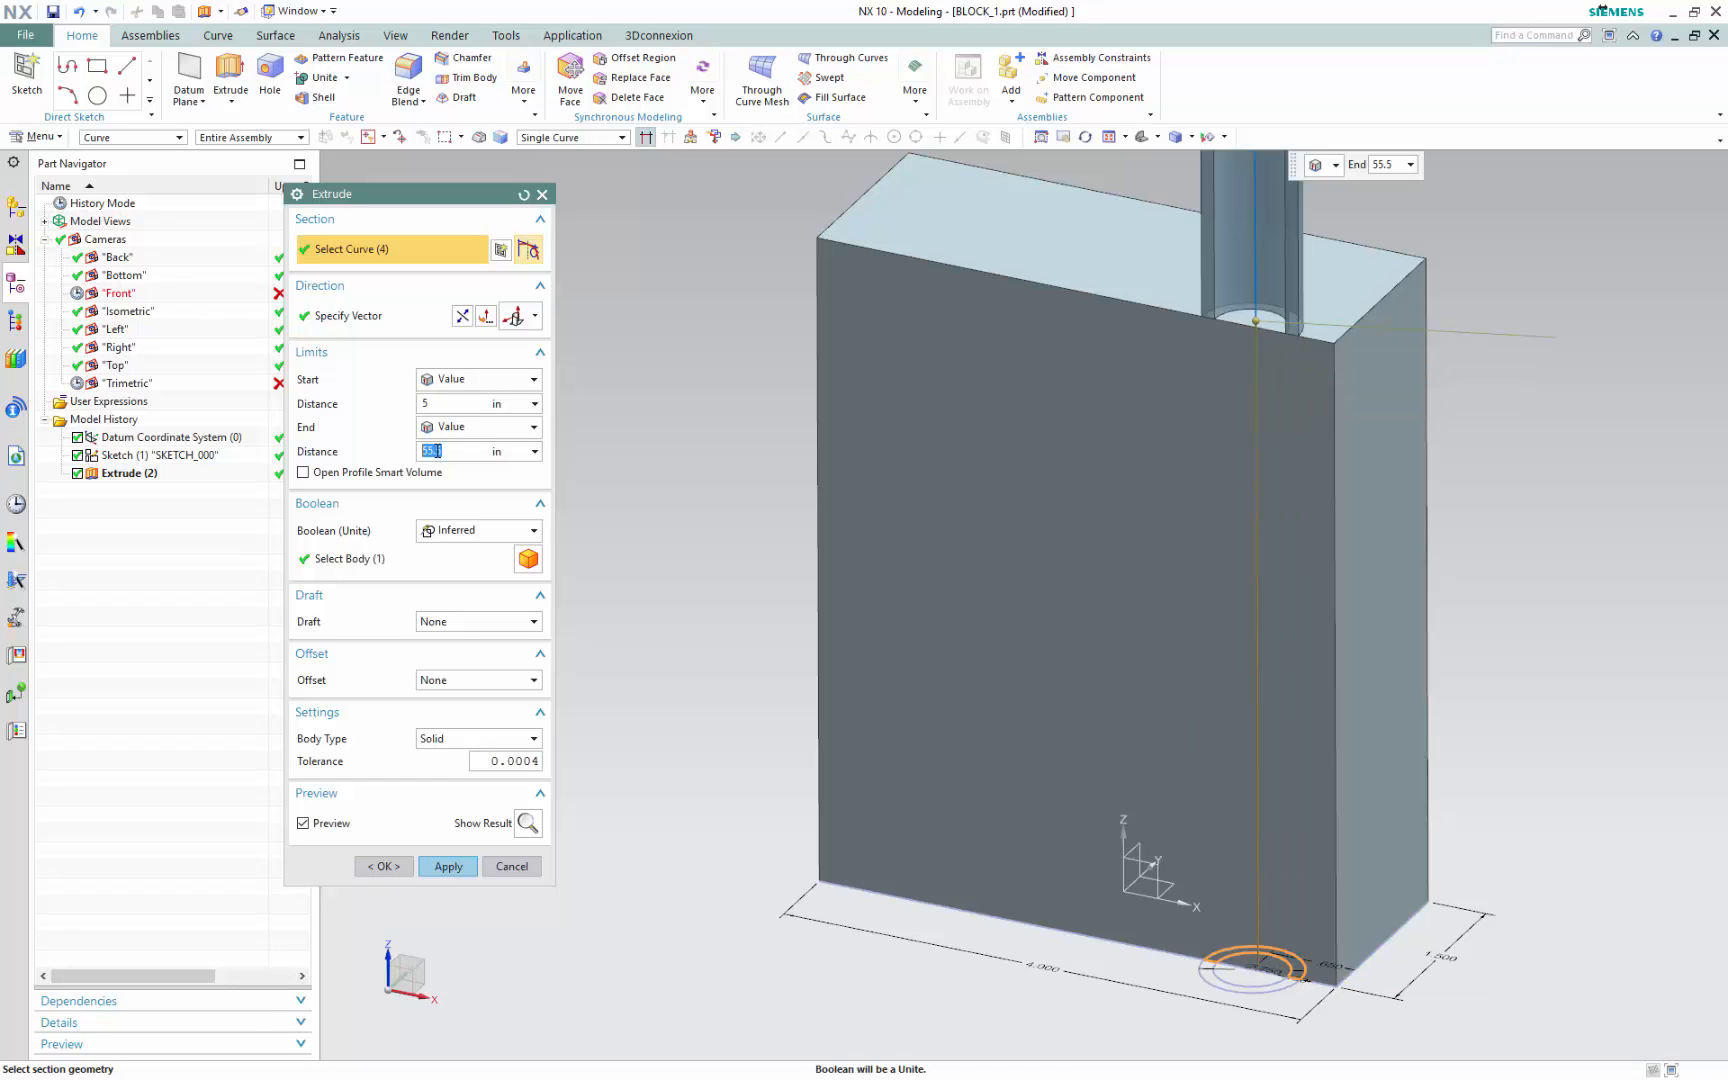
{"action": "scroll", "coordinate": [458, 492], "scroll_direction": "down", "scroll_amount": 5}
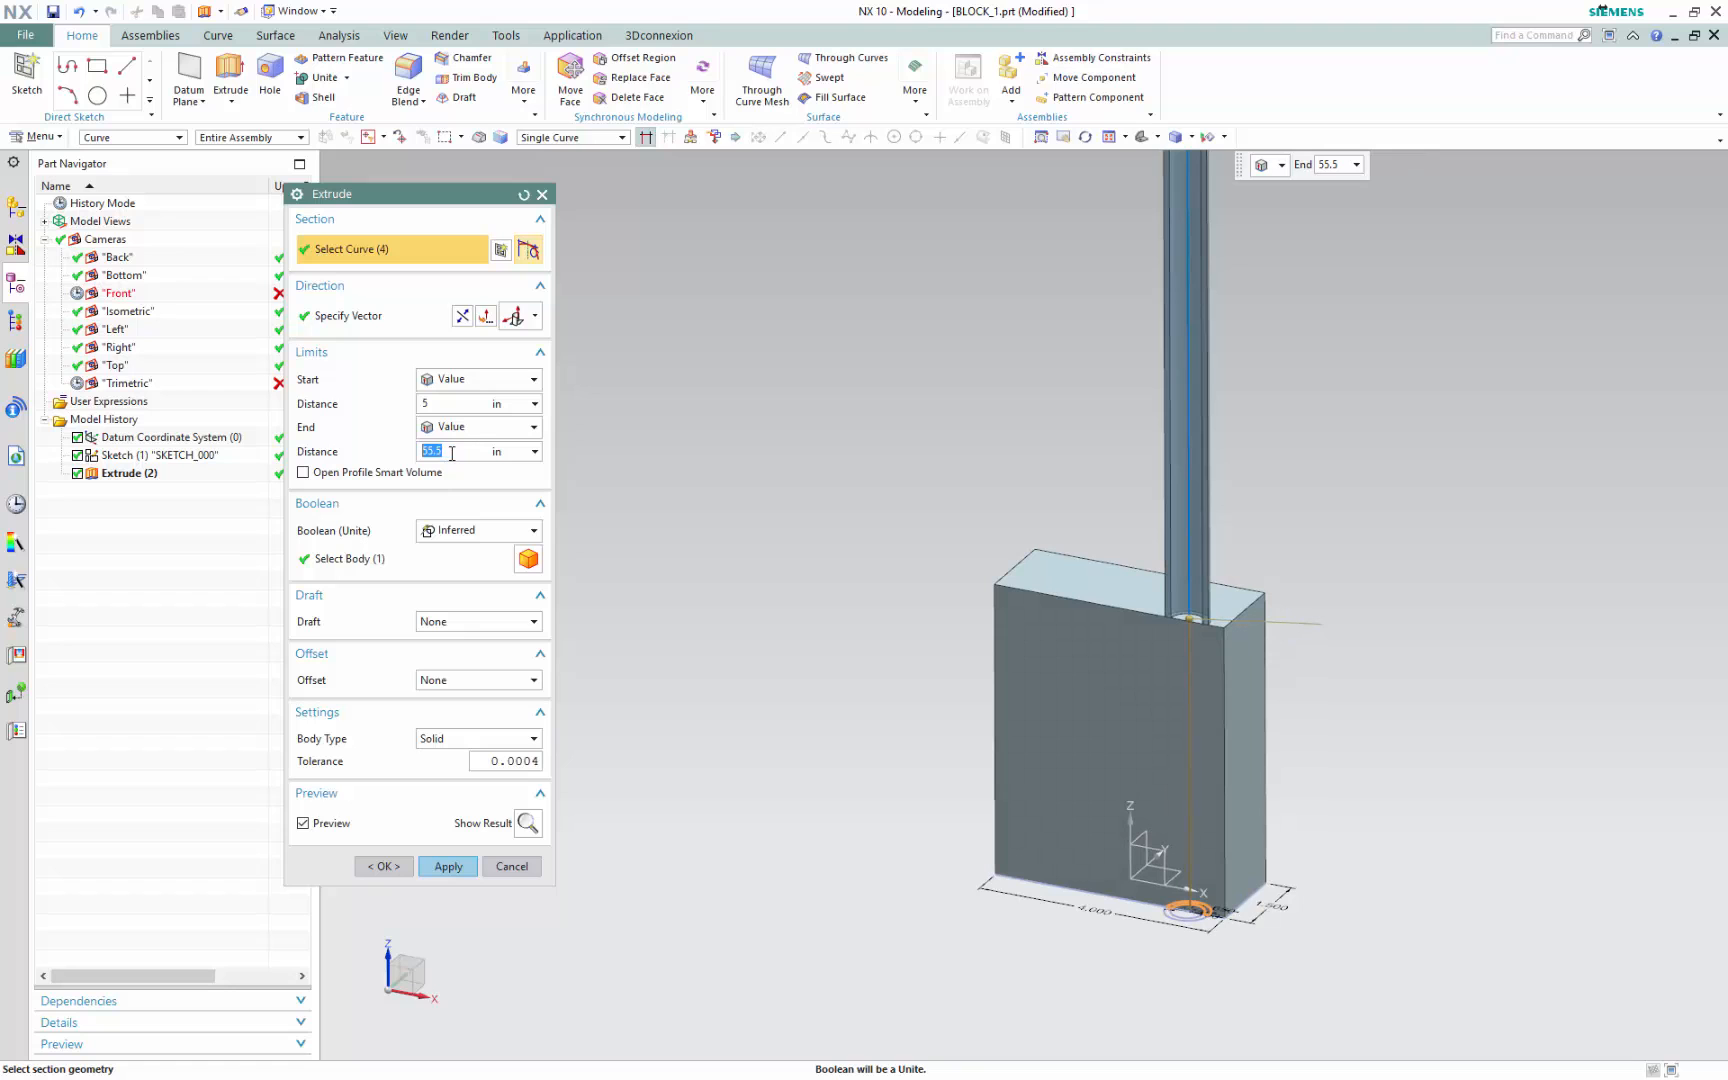
{"action": "key", "text": "Return"}
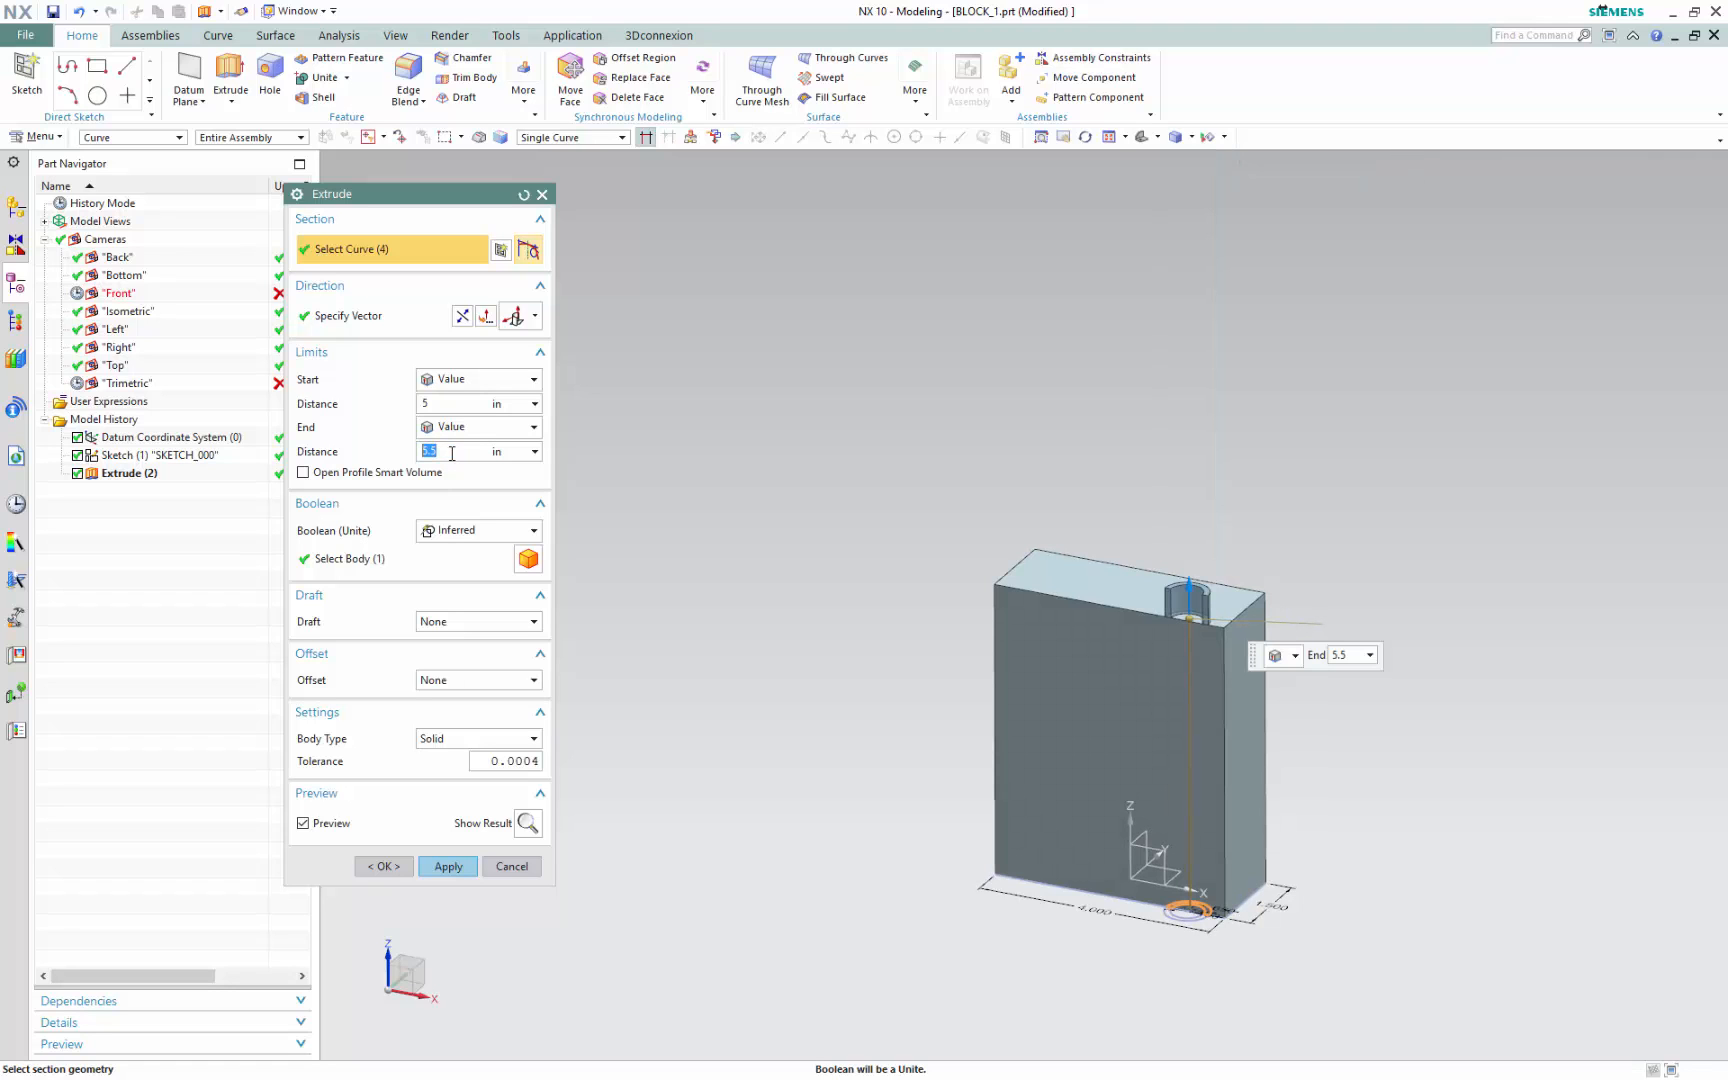
Set the half ring's Boolean to Unite with the block, show the result and complete the extrusion
{"action": "scroll", "coordinate": [935, 509], "scroll_direction": "up", "scroll_amount": 8}
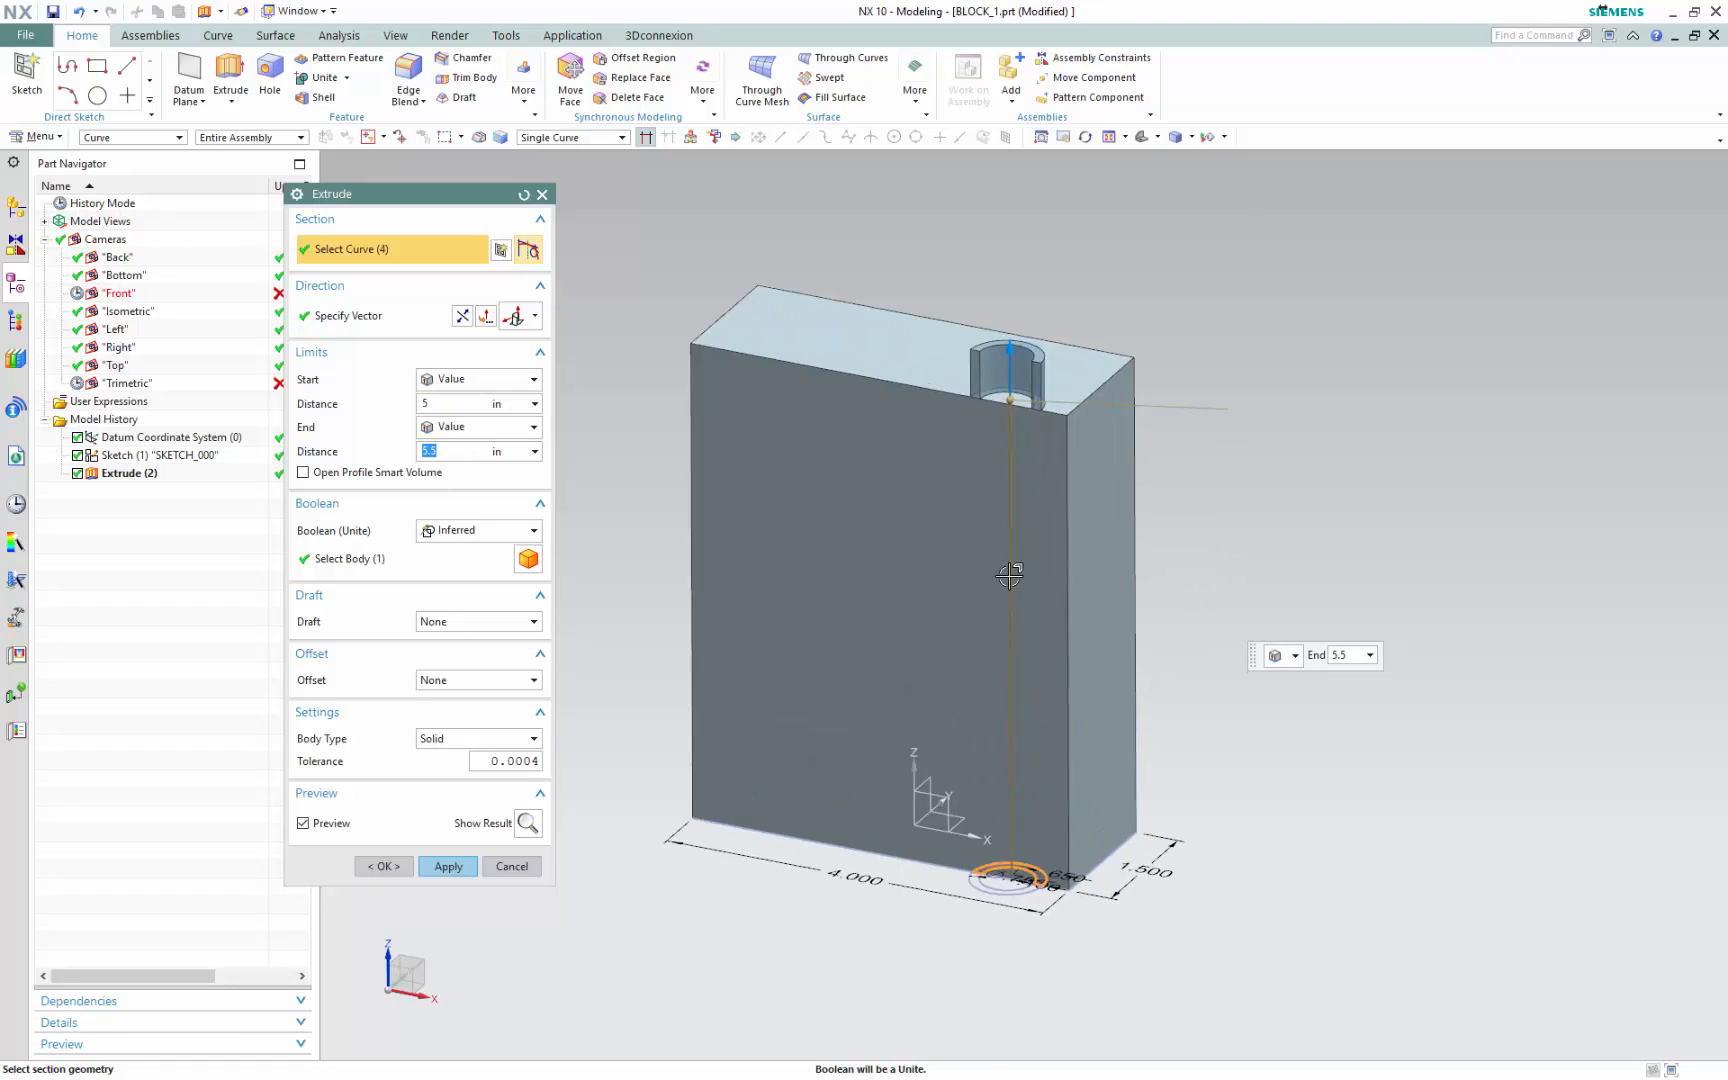
{"action": "scroll", "coordinate": [980, 560], "scroll_direction": "down", "scroll_amount": 1}
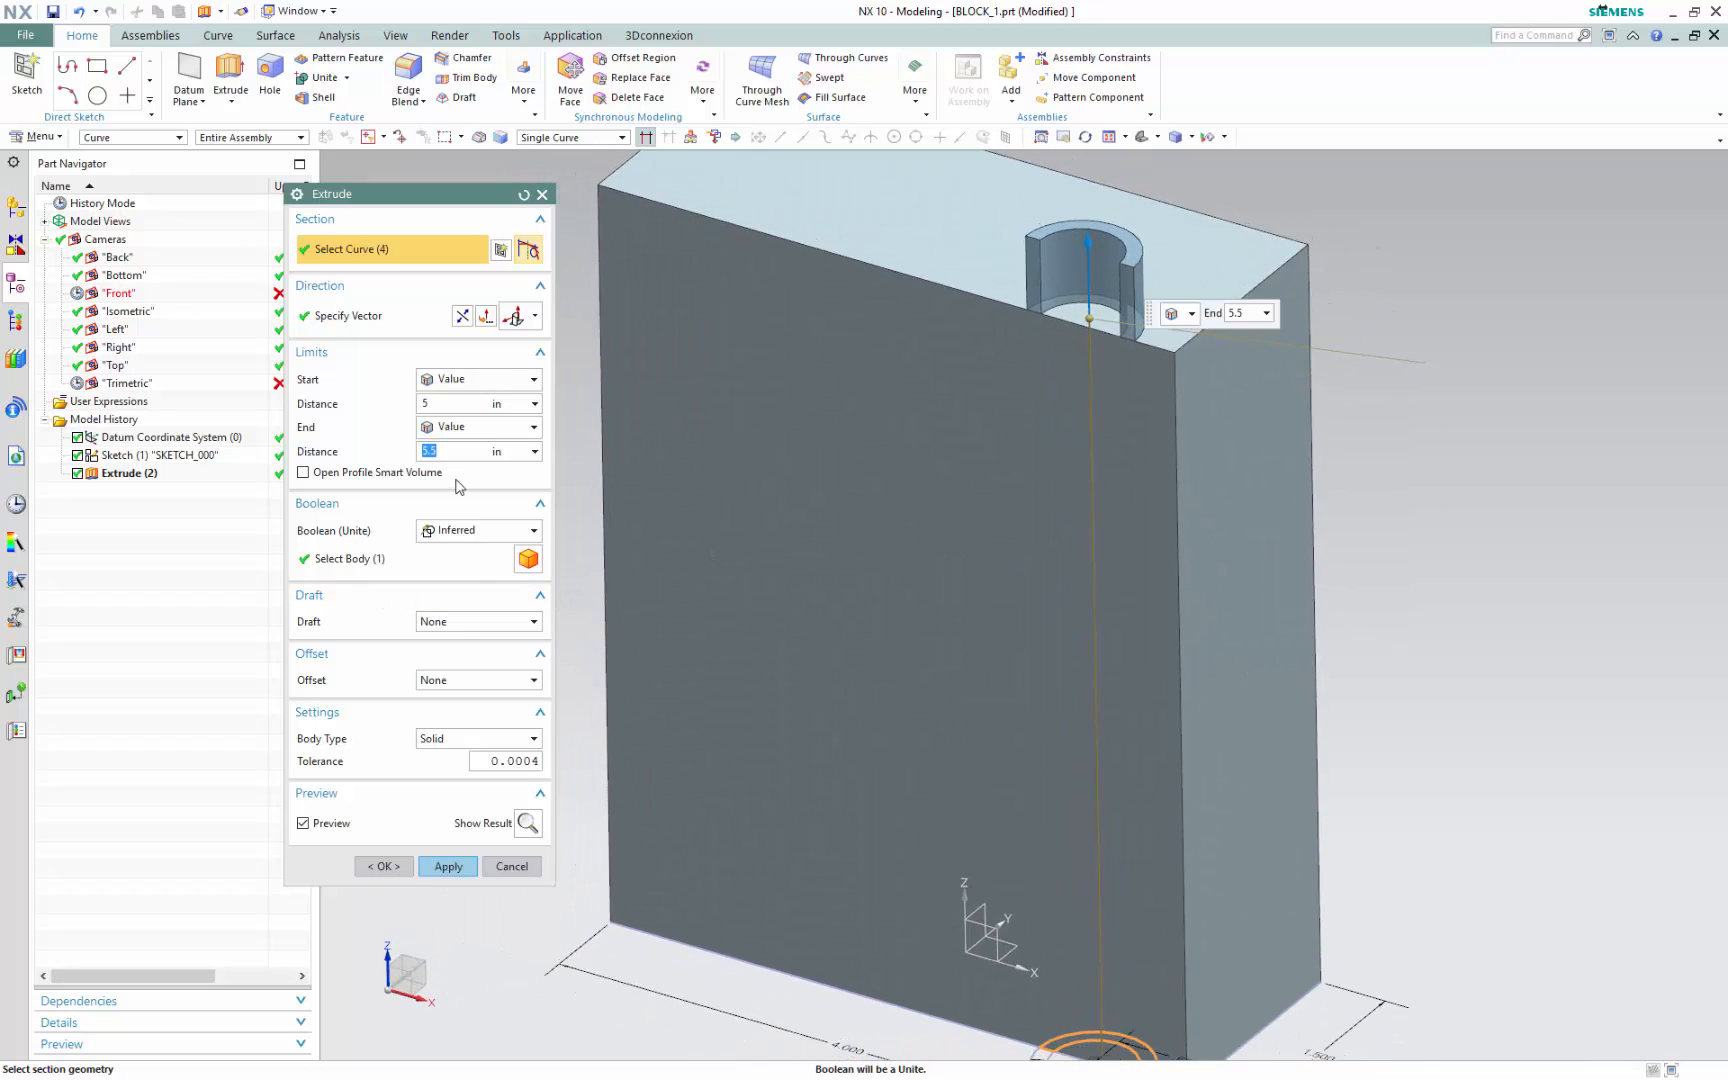
{"action": "left_click", "coordinate": [478, 530]}
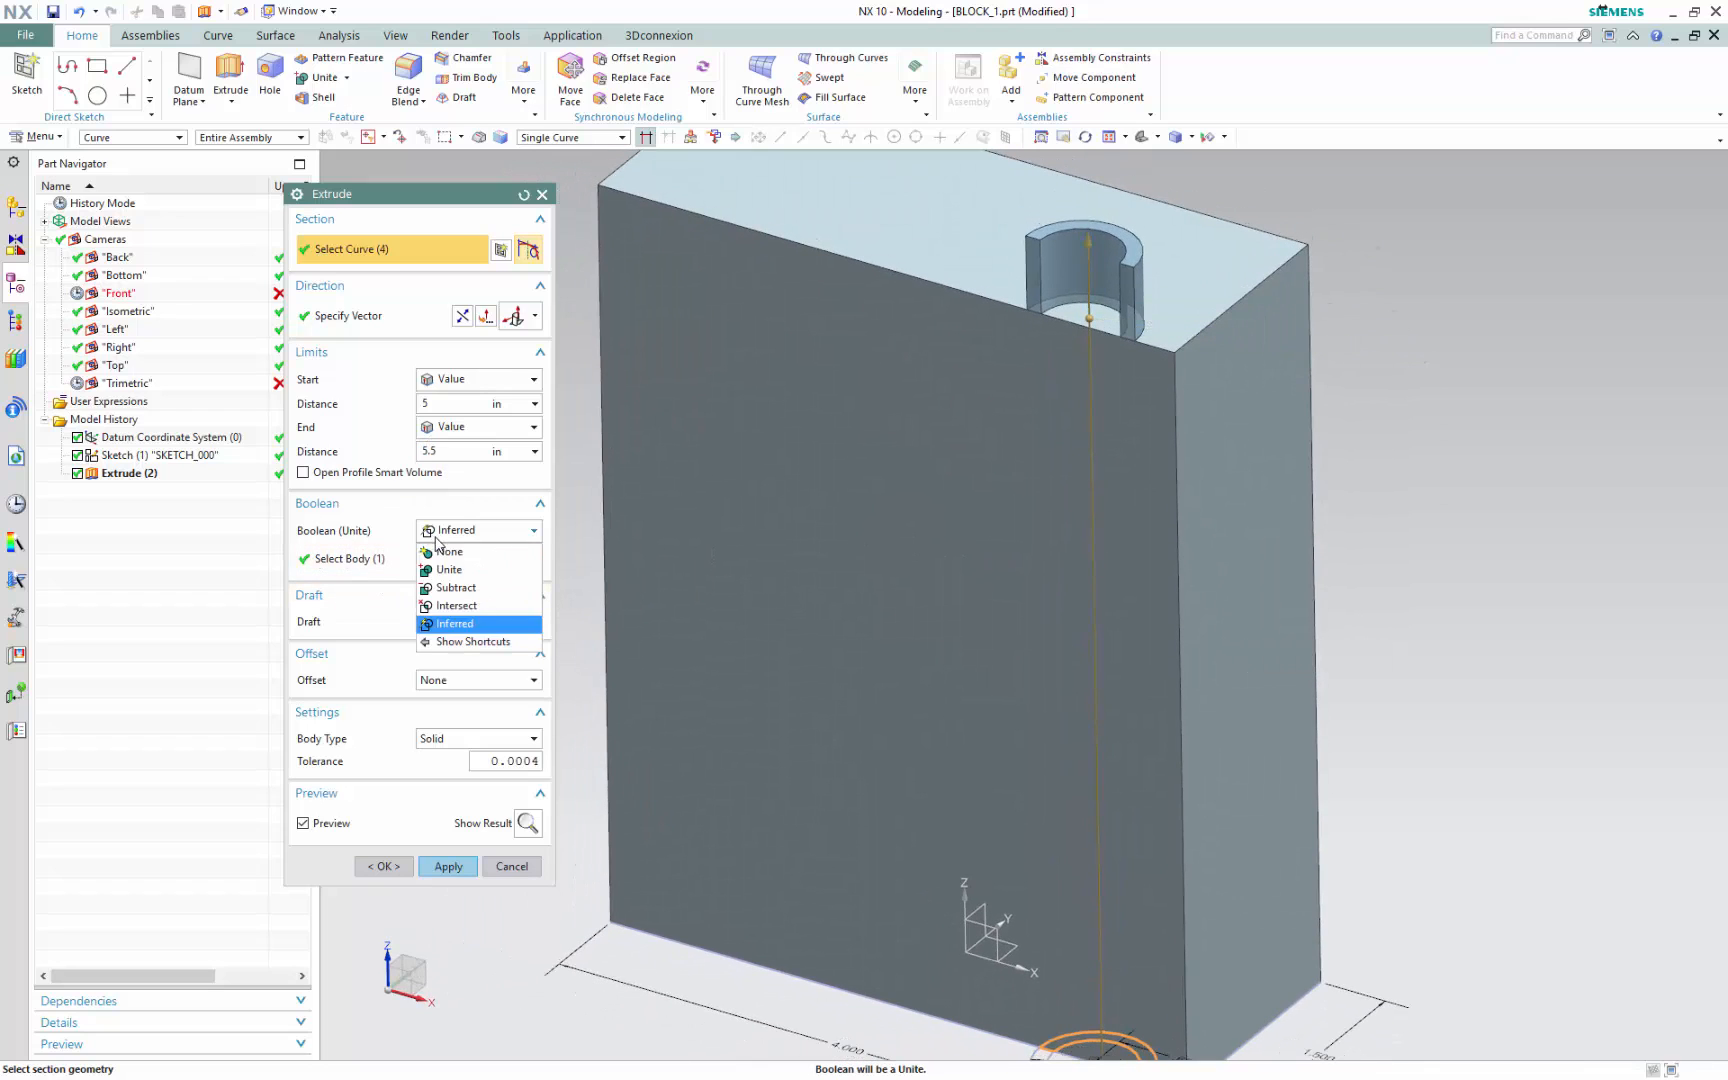
{"action": "left_click", "coordinate": [465, 583]}
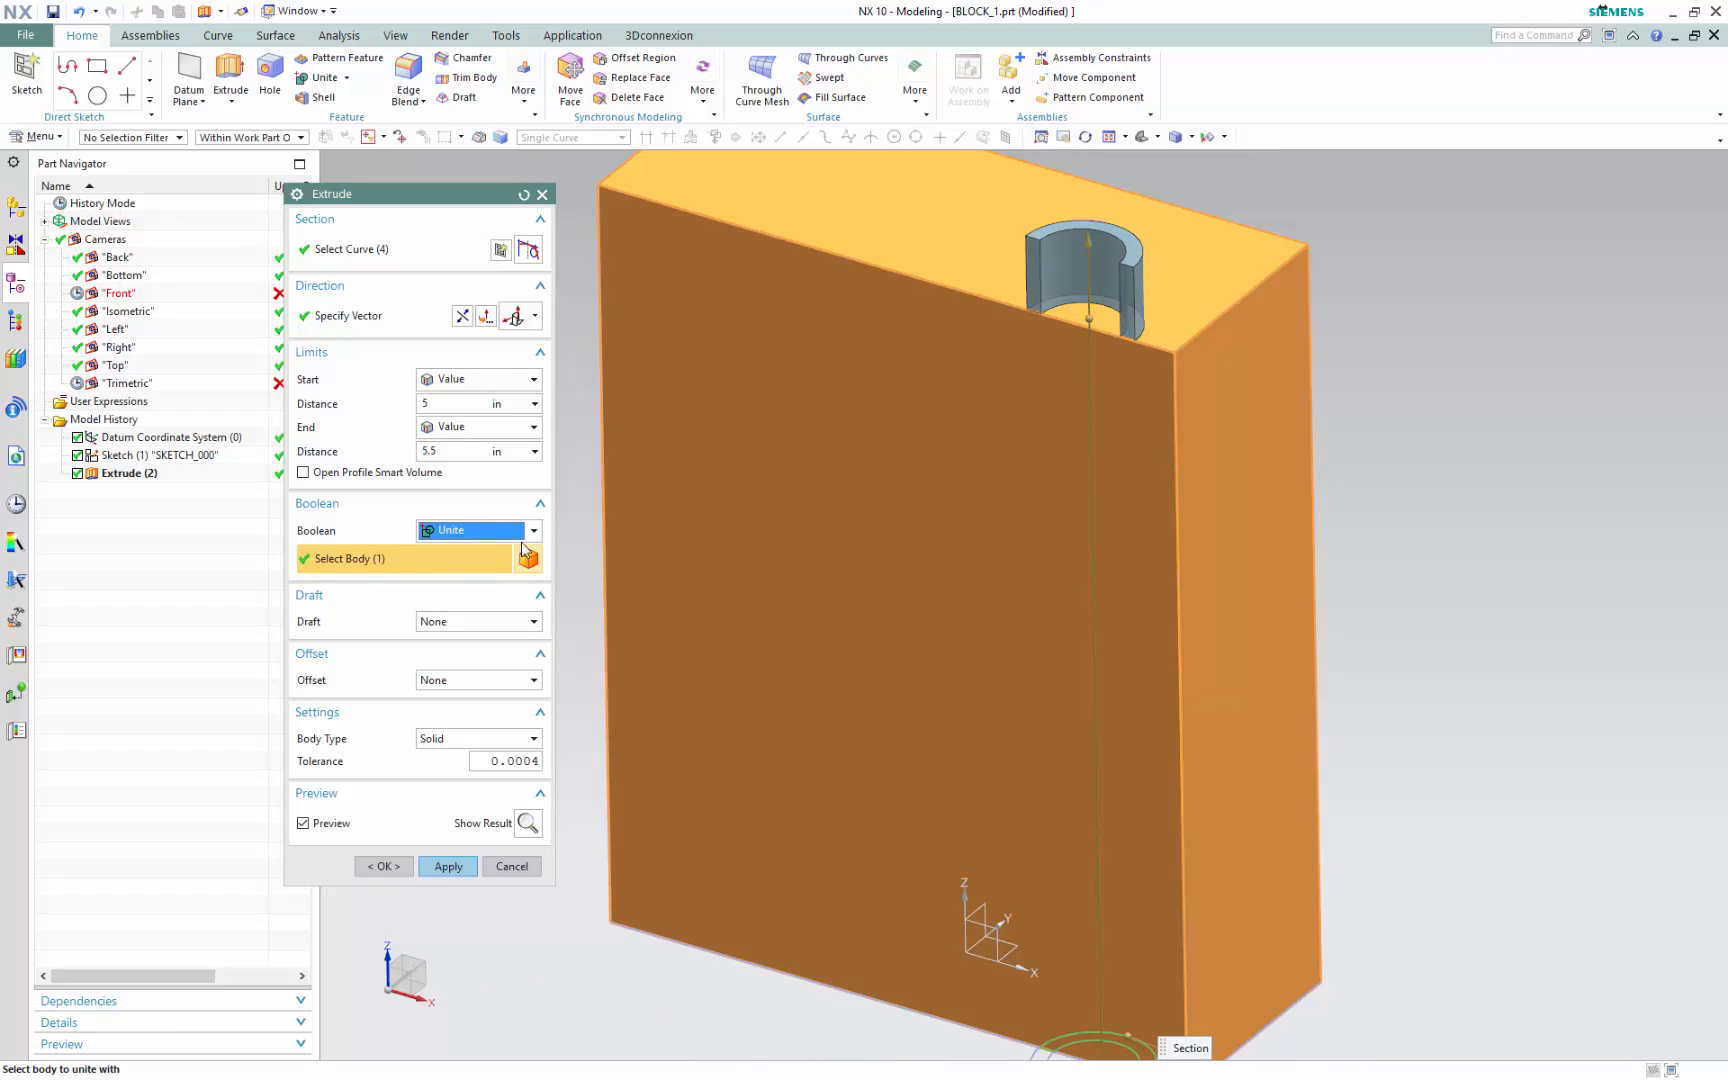
{"action": "left_click", "coordinate": [527, 823]}
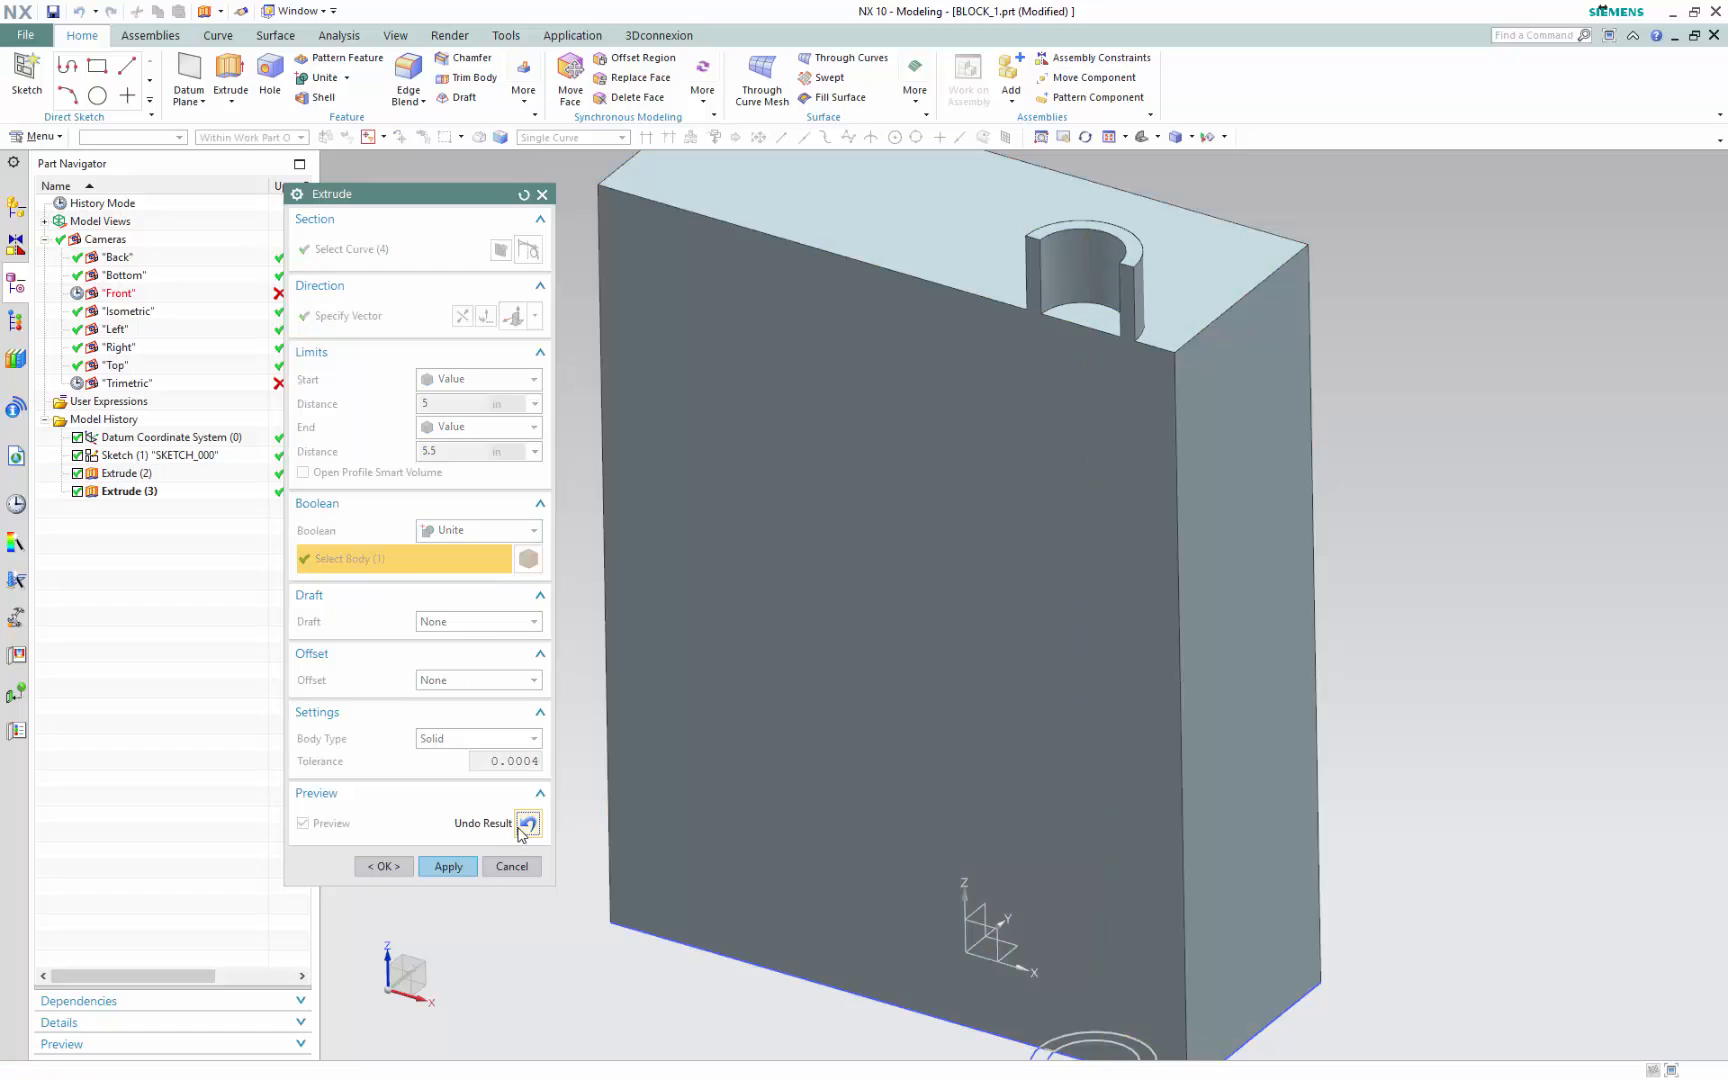
{"action": "left_click", "coordinate": [380, 866]}
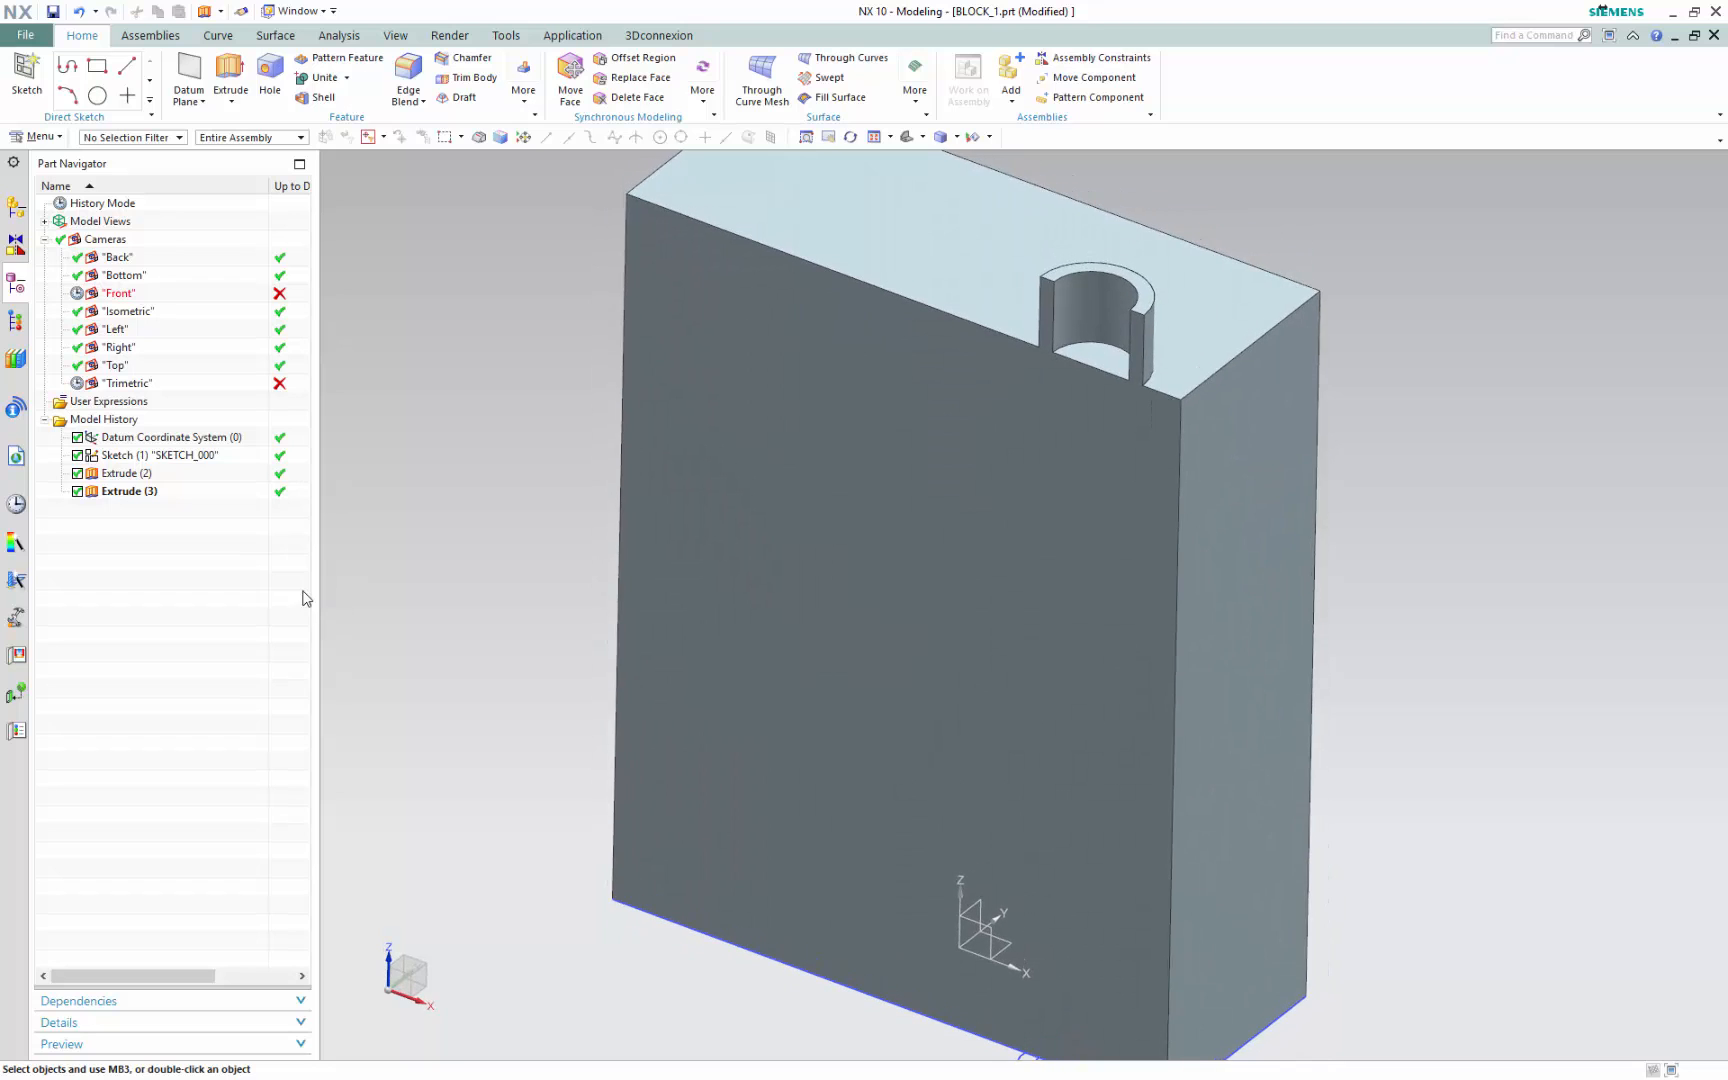
Create an Inferred datum plane midway between the block's two narrow side faces
{"action": "left_click", "coordinate": [188, 80]}
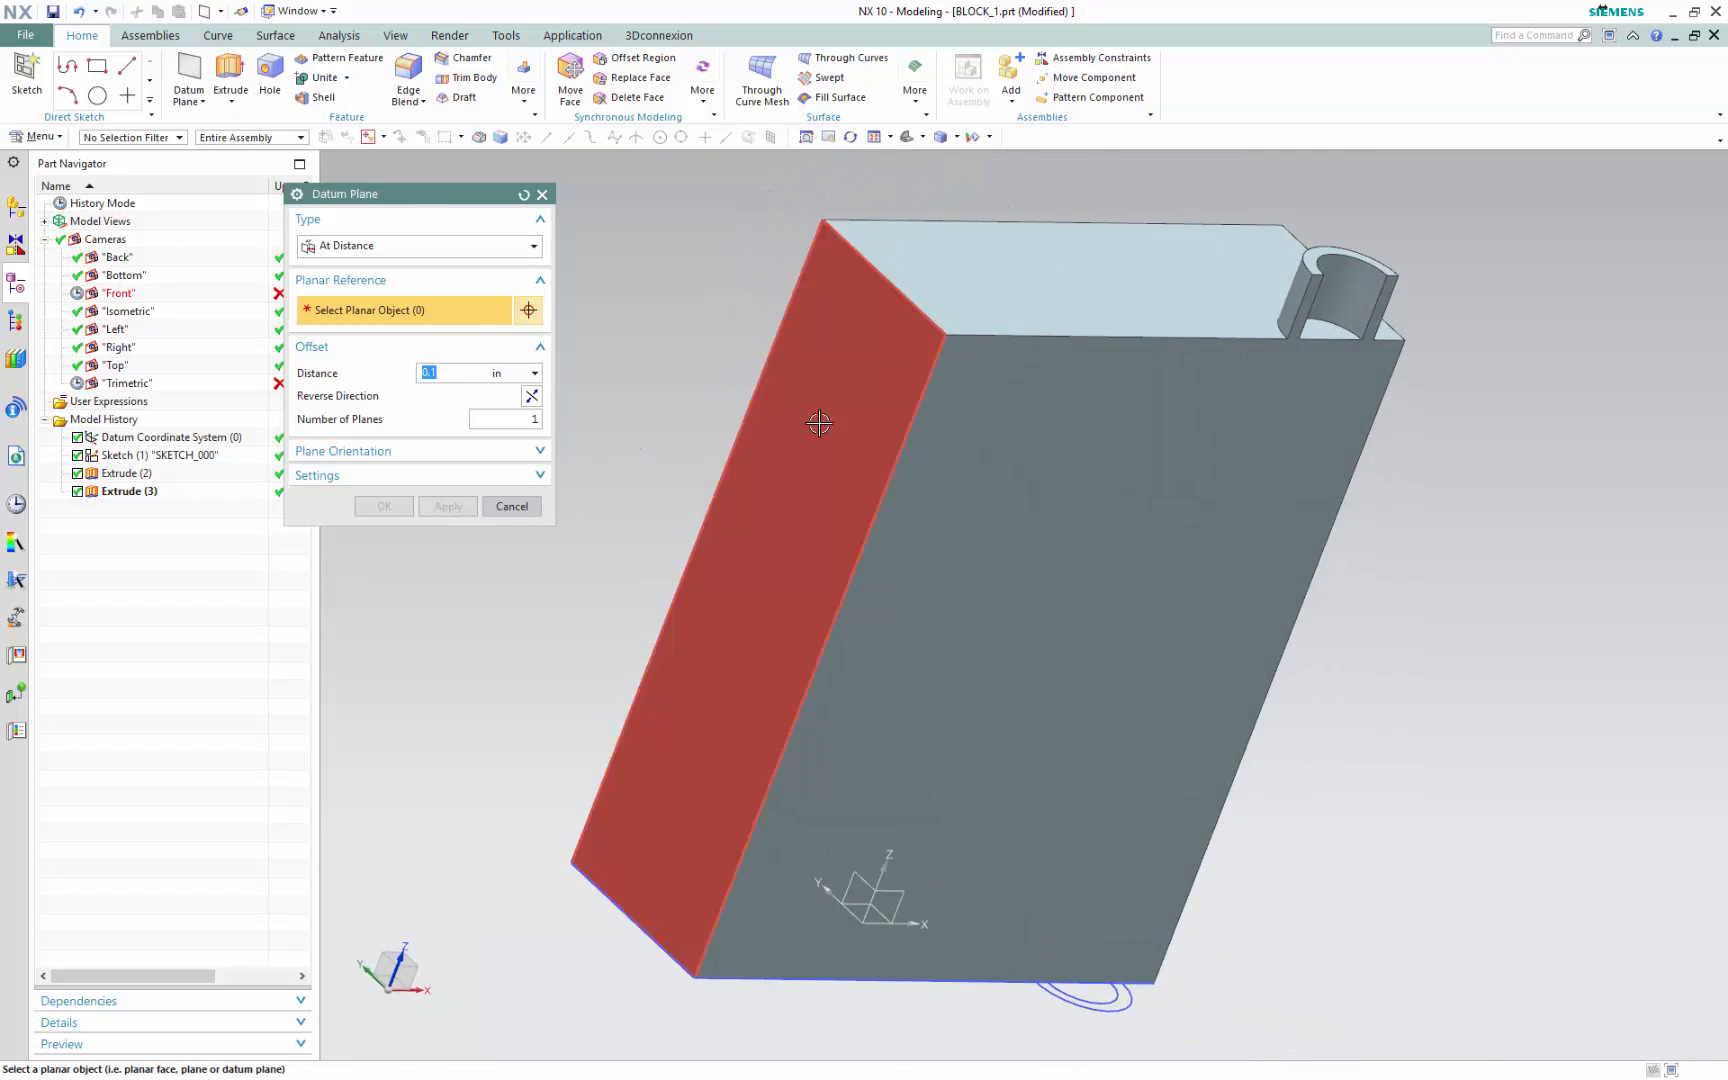
{"action": "left_click", "coordinate": [819, 424]}
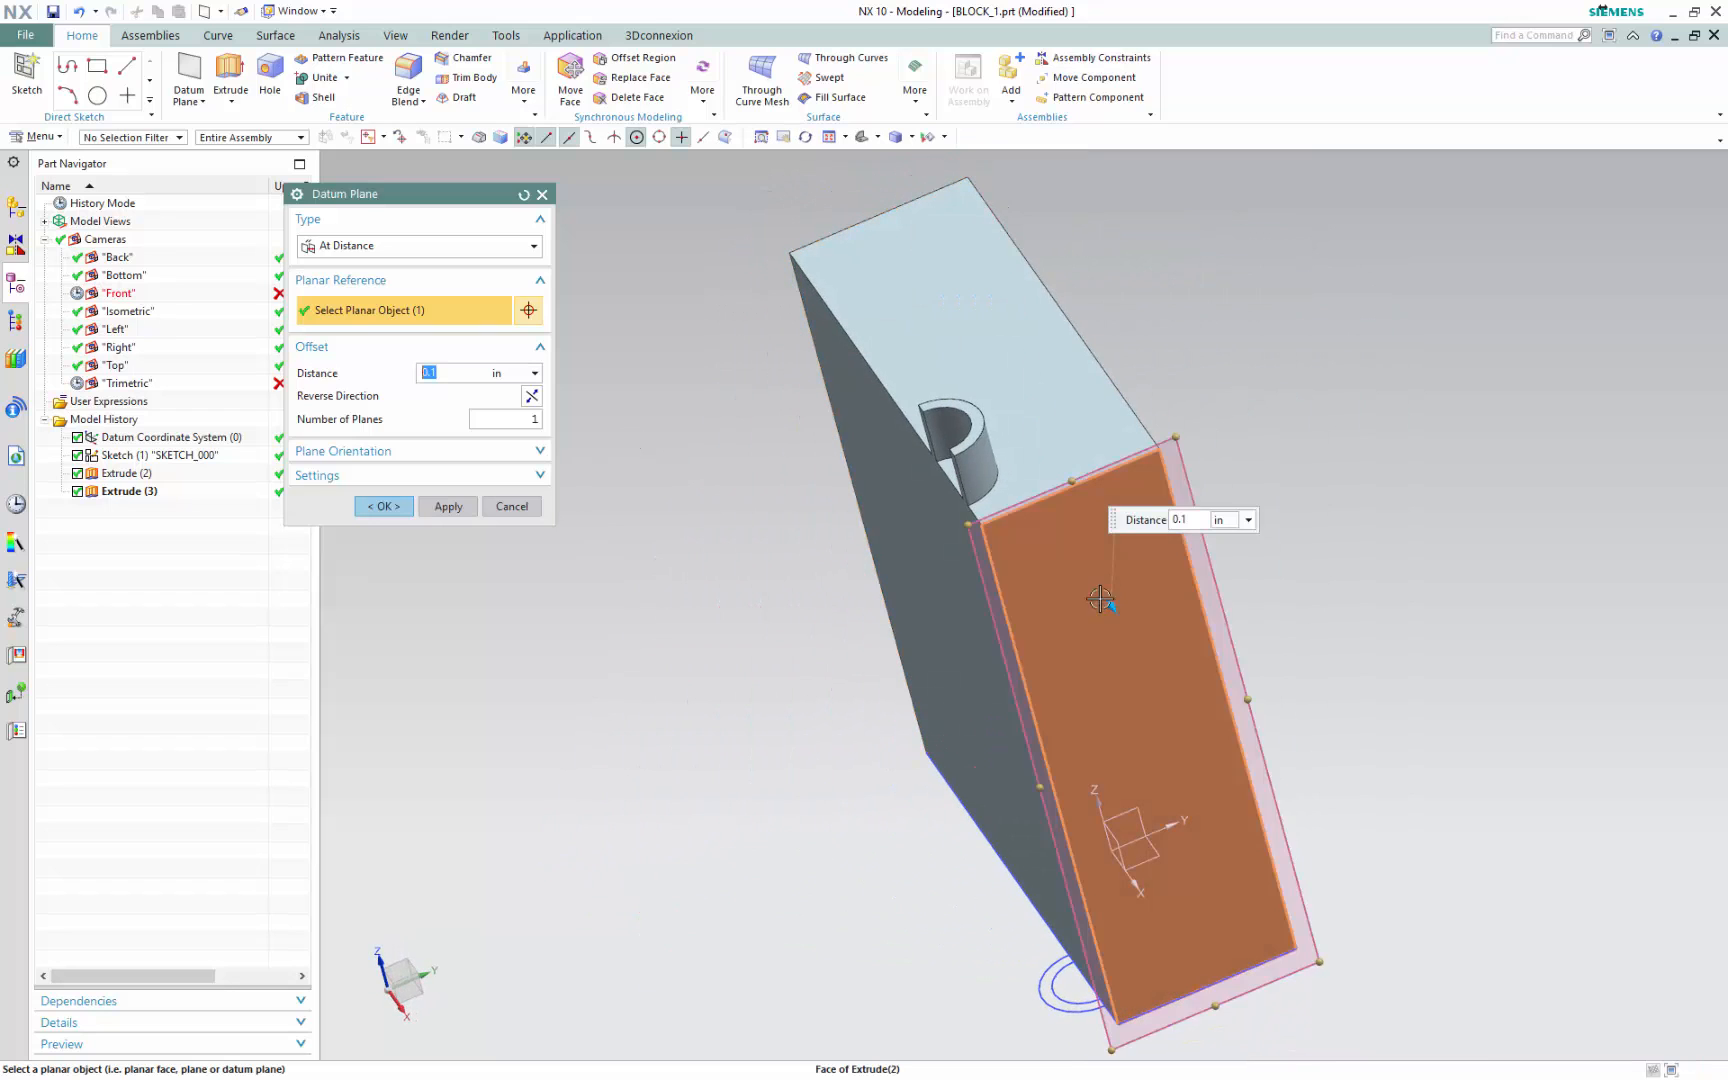
{"action": "left_click", "coordinate": [378, 246]}
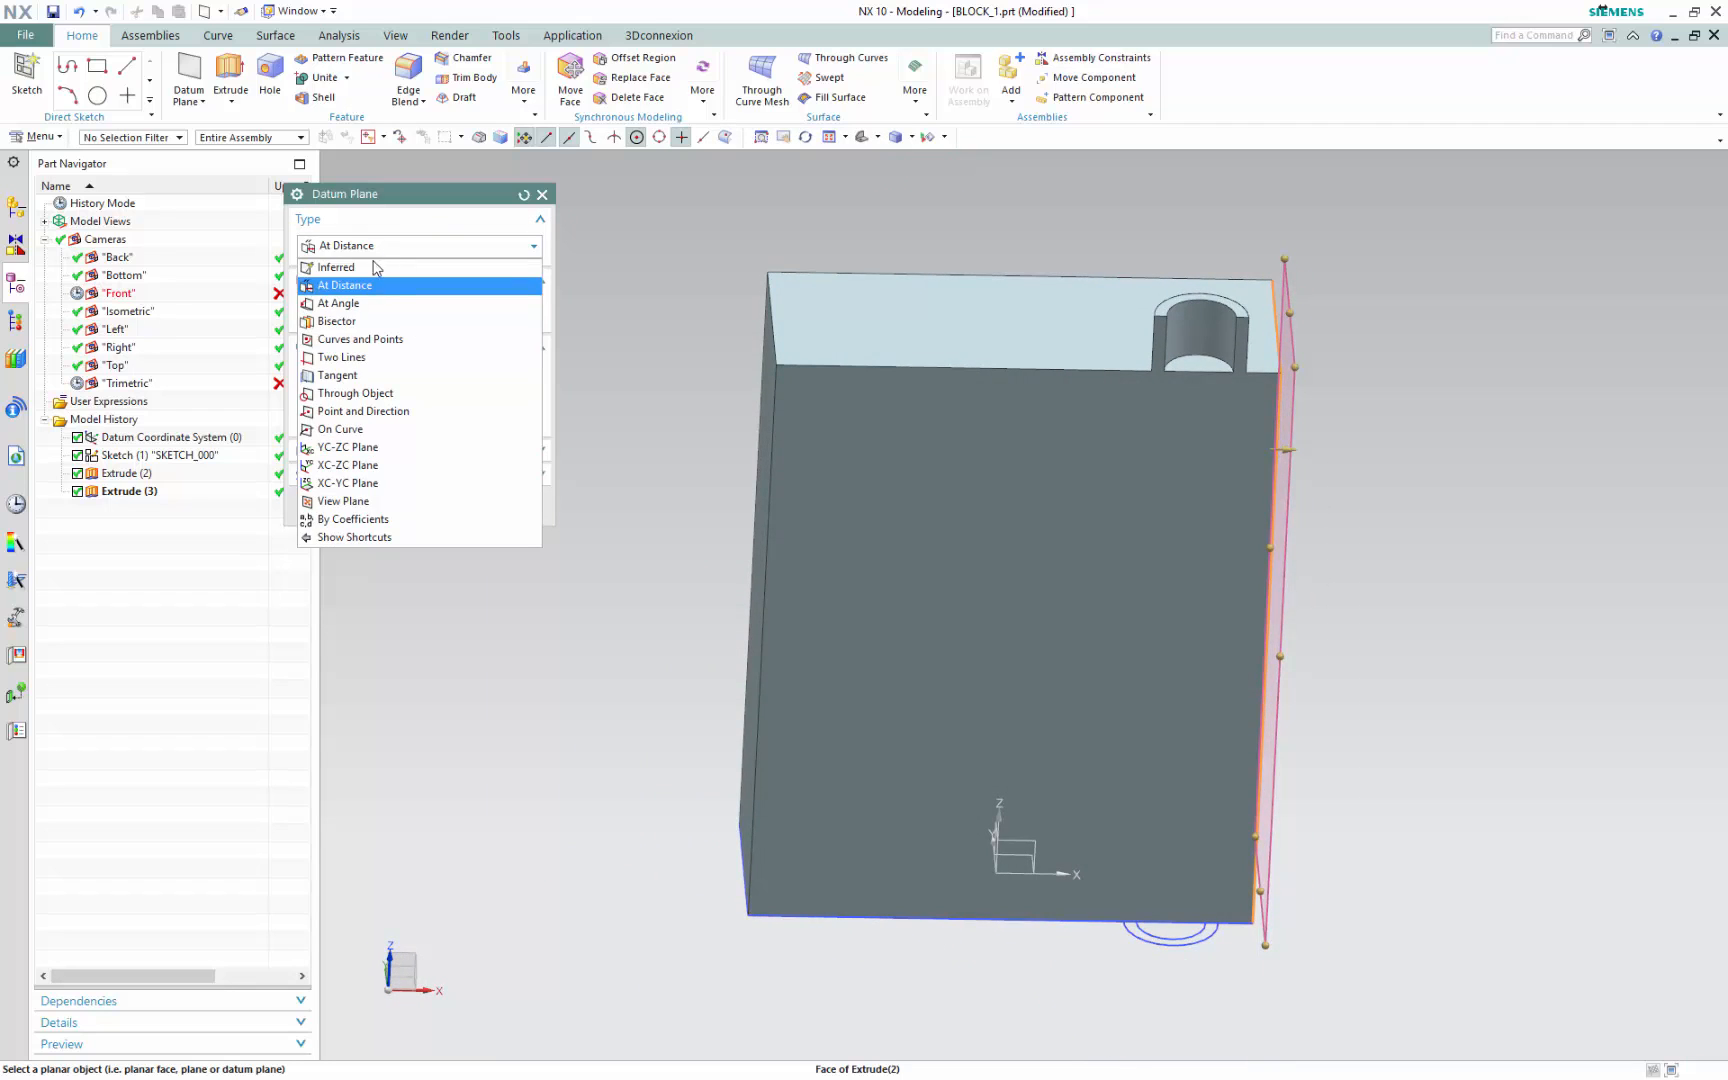
{"action": "left_click", "coordinate": [376, 266]}
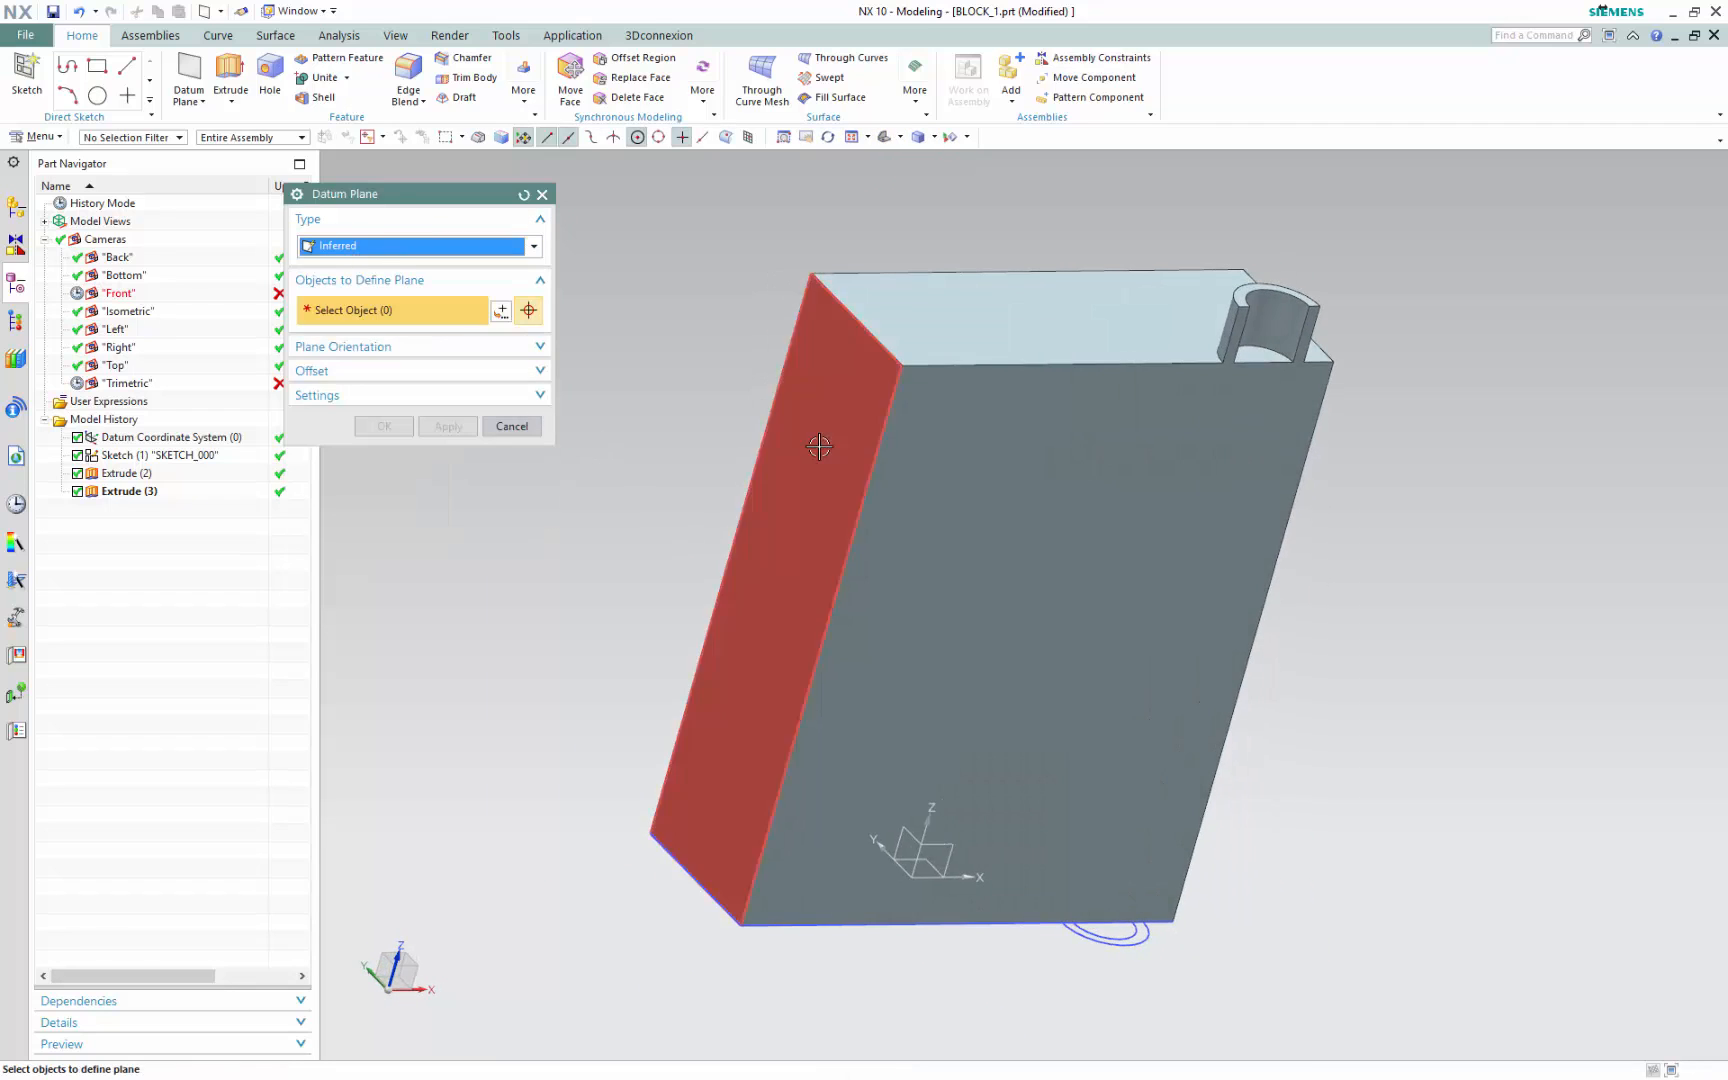
{"action": "left_click", "coordinate": [819, 447]}
{"action": "left_click", "coordinate": [1128, 532]}
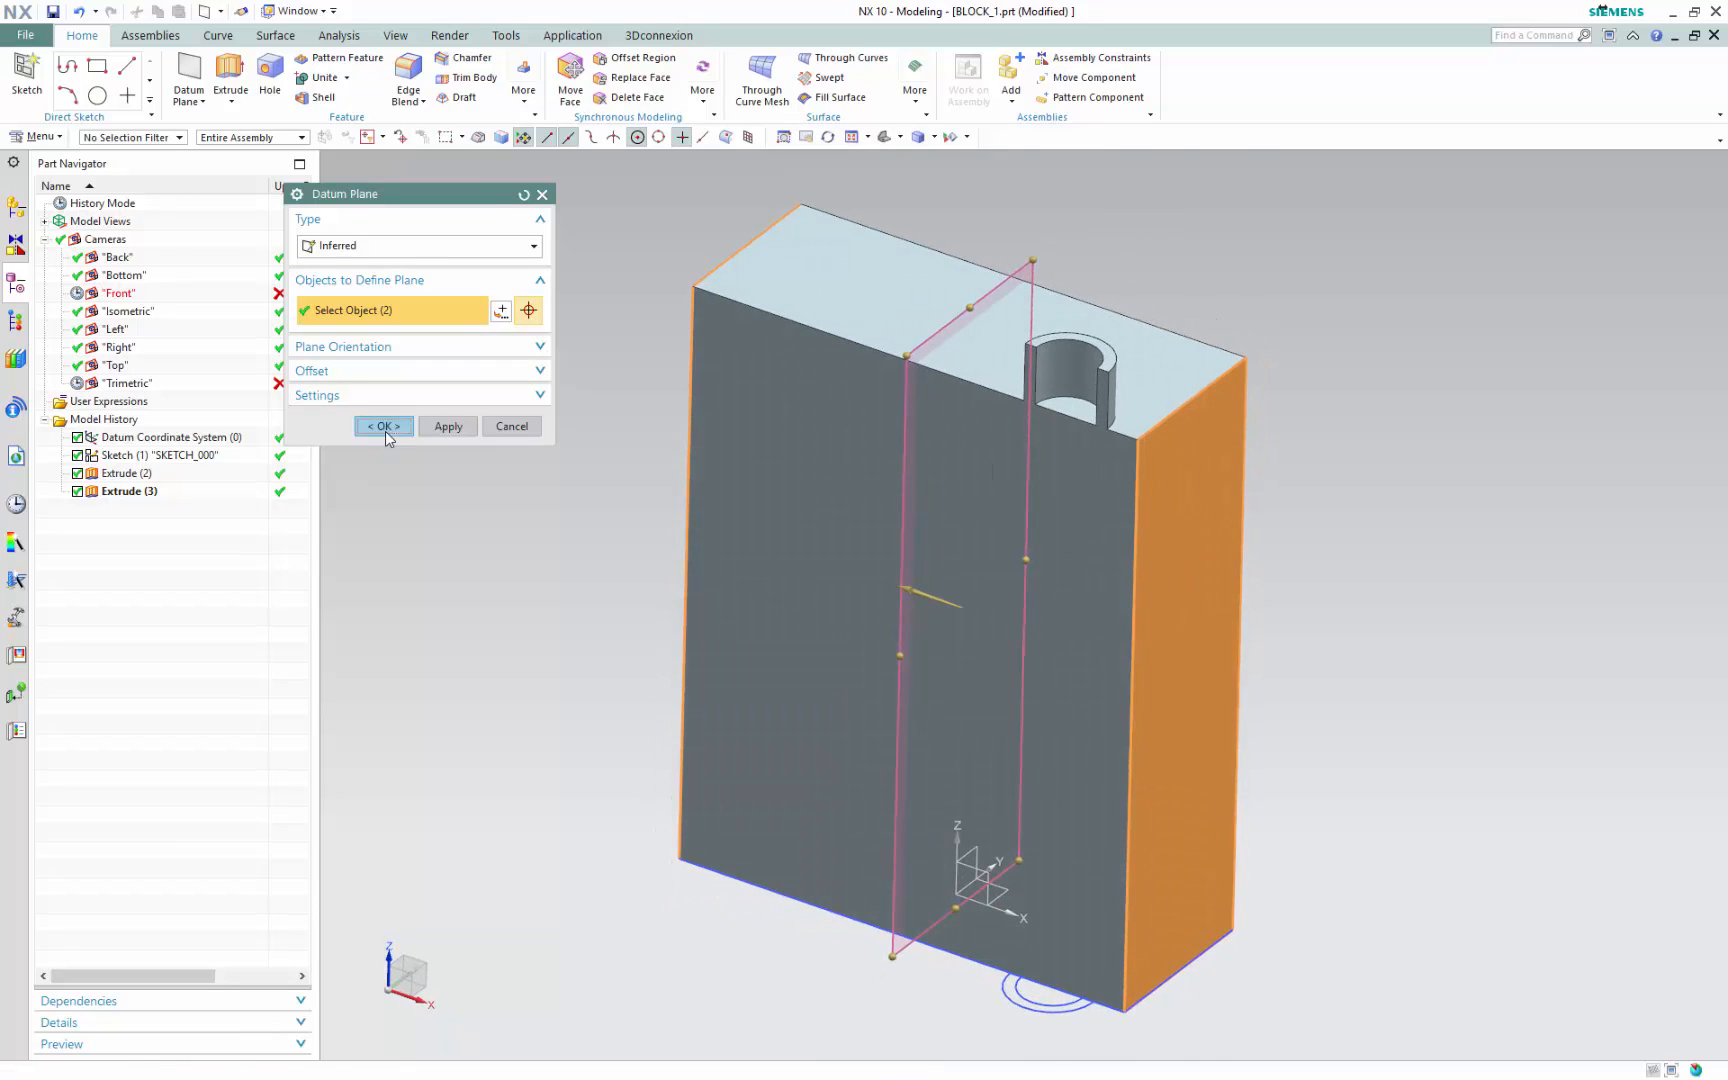
{"action": "left_click", "coordinate": [386, 426]}
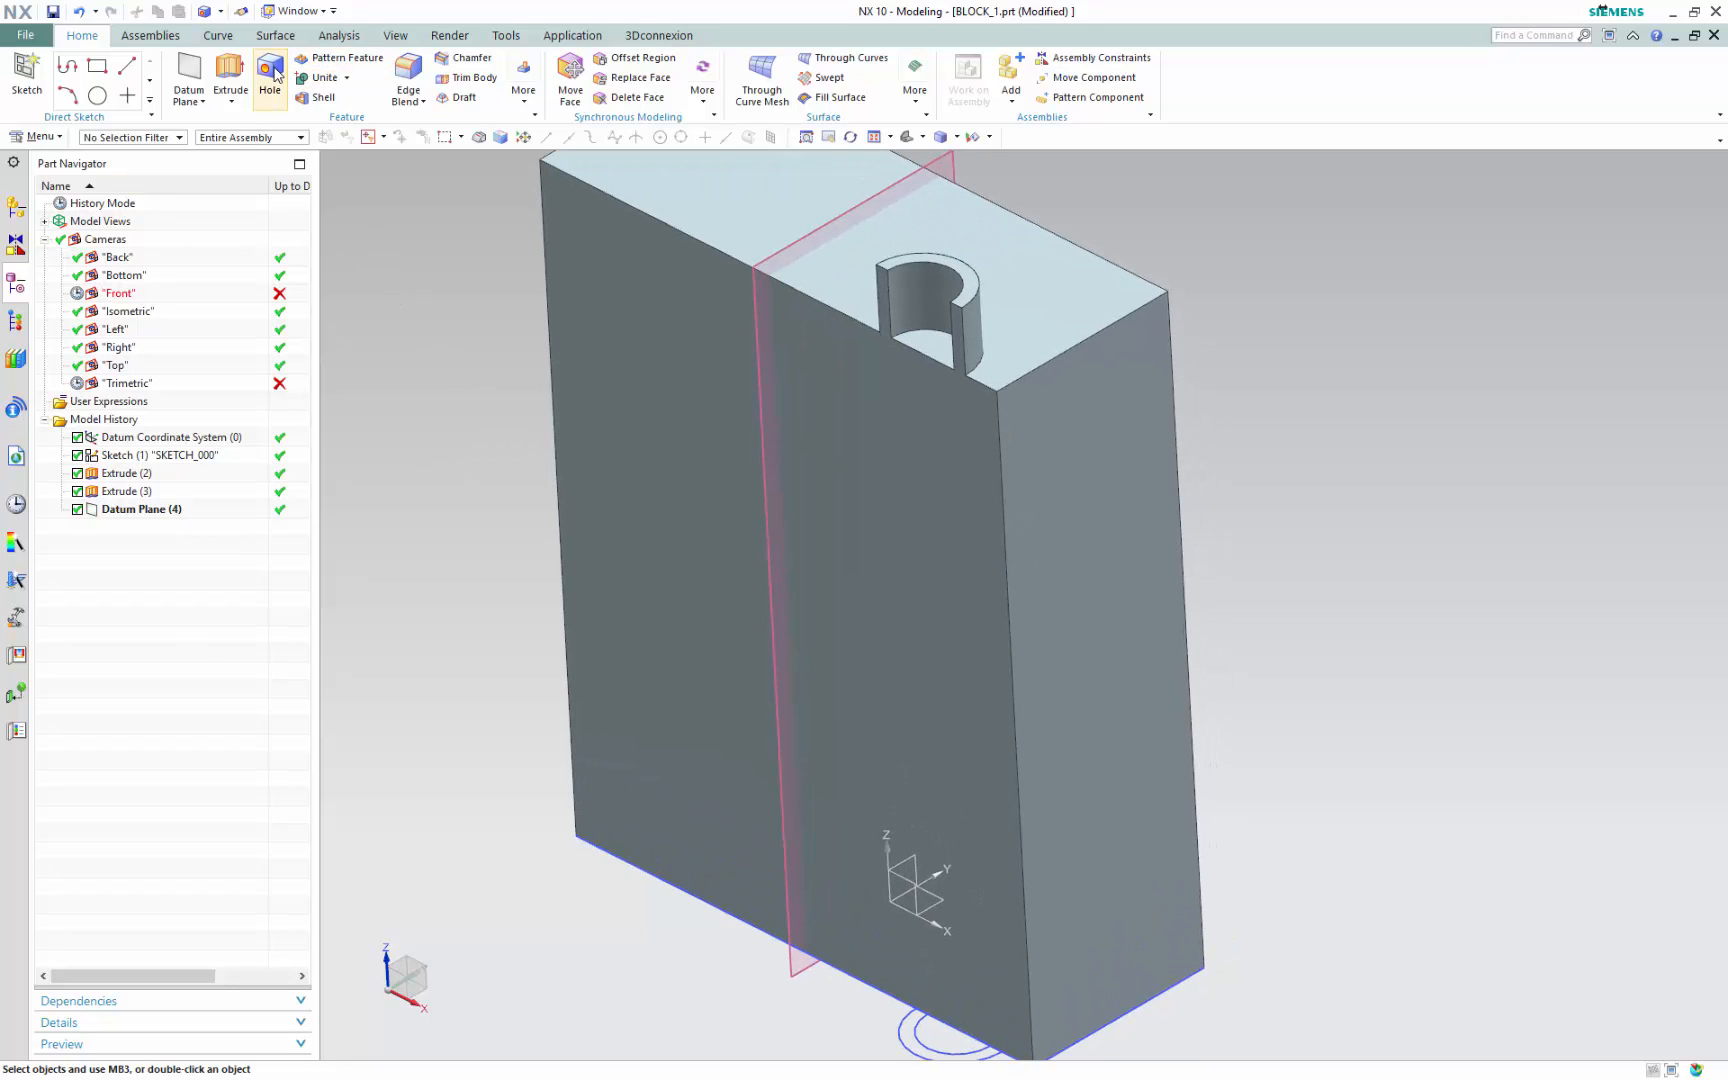
Start a simple general hole and set its depth limit to Through Body
{"action": "left_click", "coordinate": [270, 72]}
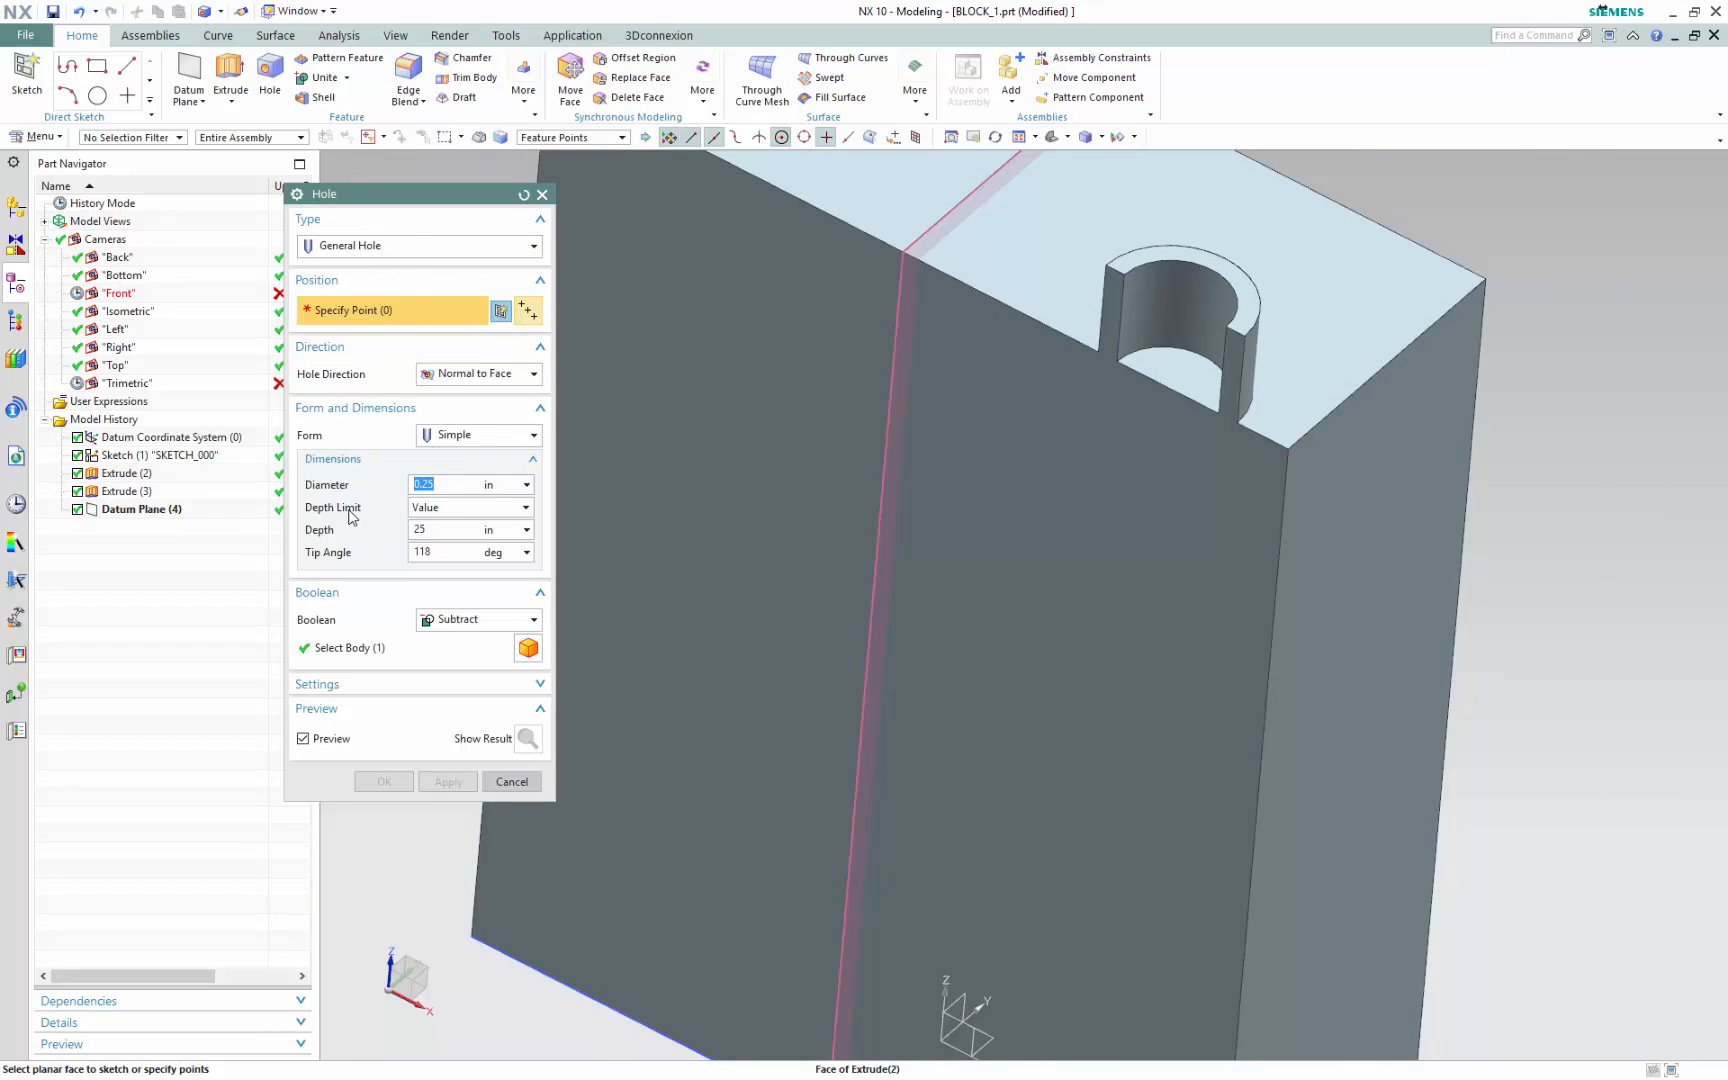
{"action": "left_click", "coordinate": [525, 529]}
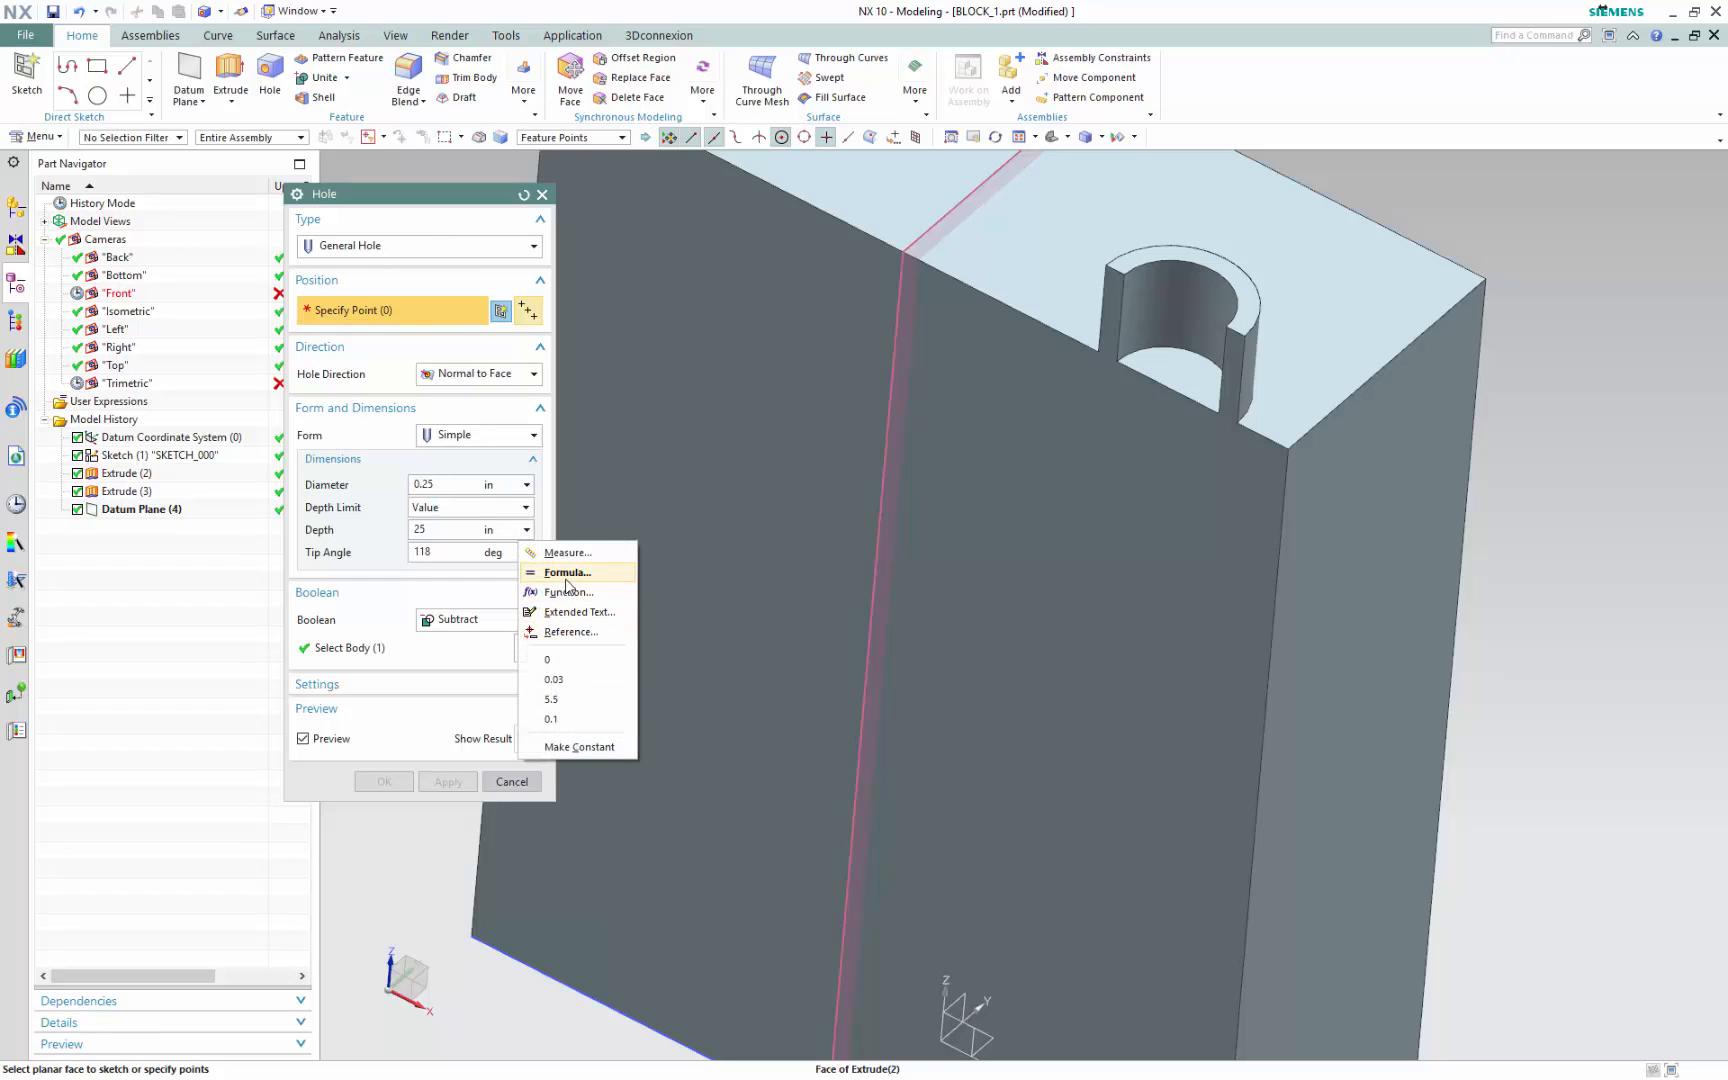
{"action": "left_click", "coordinate": [426, 589]}
{"action": "left_click", "coordinate": [426, 591]}
{"action": "left_click", "coordinate": [440, 515]}
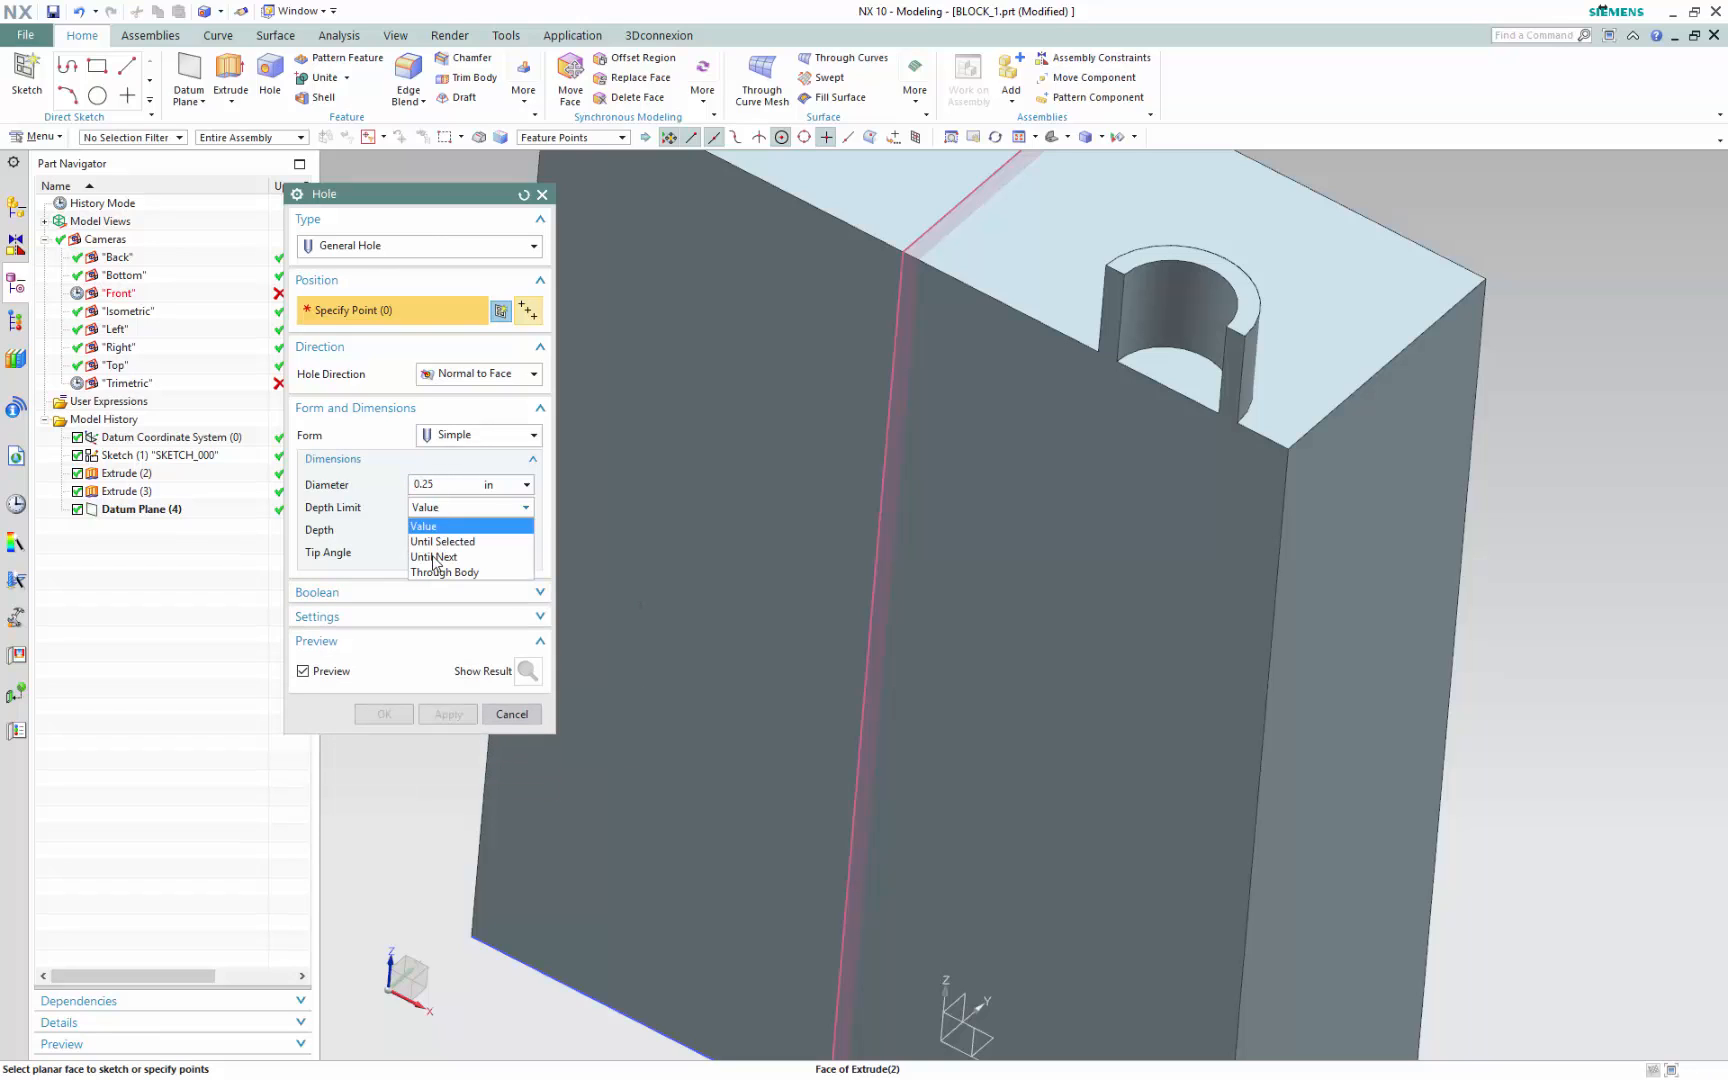
{"action": "left_click", "coordinate": [428, 580]}
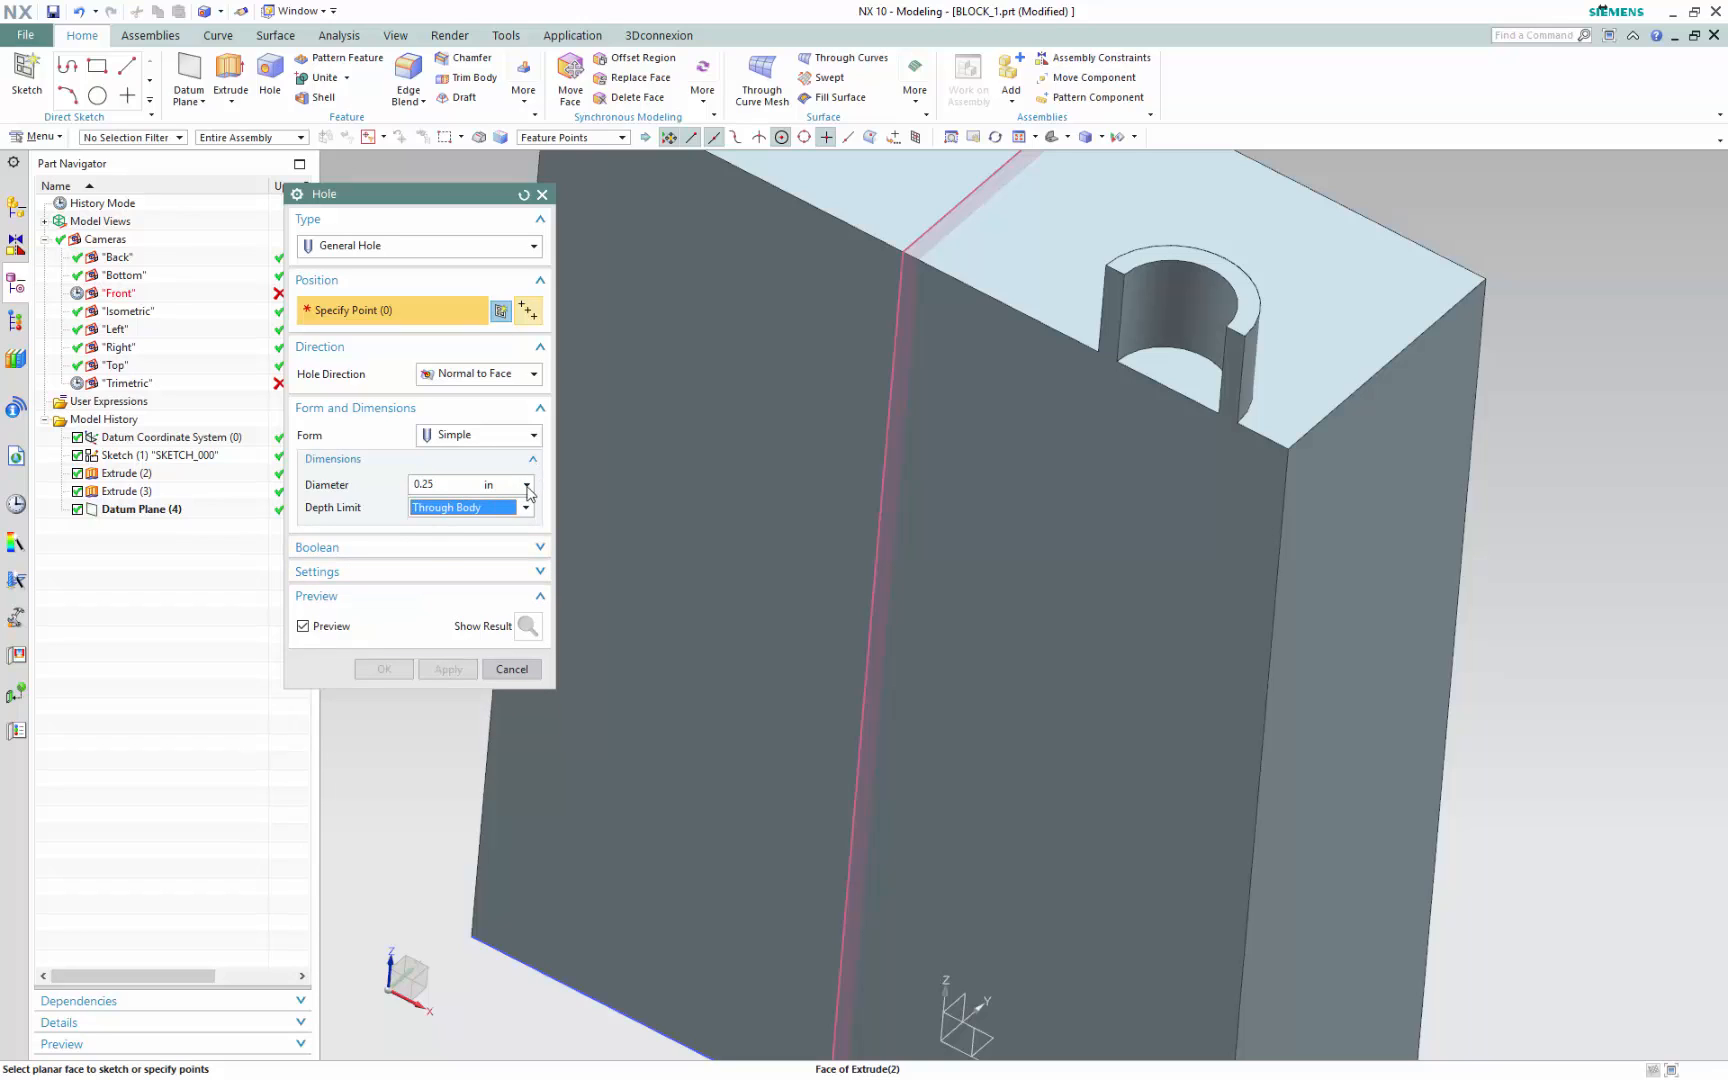
Set the hole's diameter with a Diameter measurement of the half ring's inner cylindrical face
{"action": "left_click", "coordinate": [527, 486]}
{"action": "left_click", "coordinate": [445, 483]}
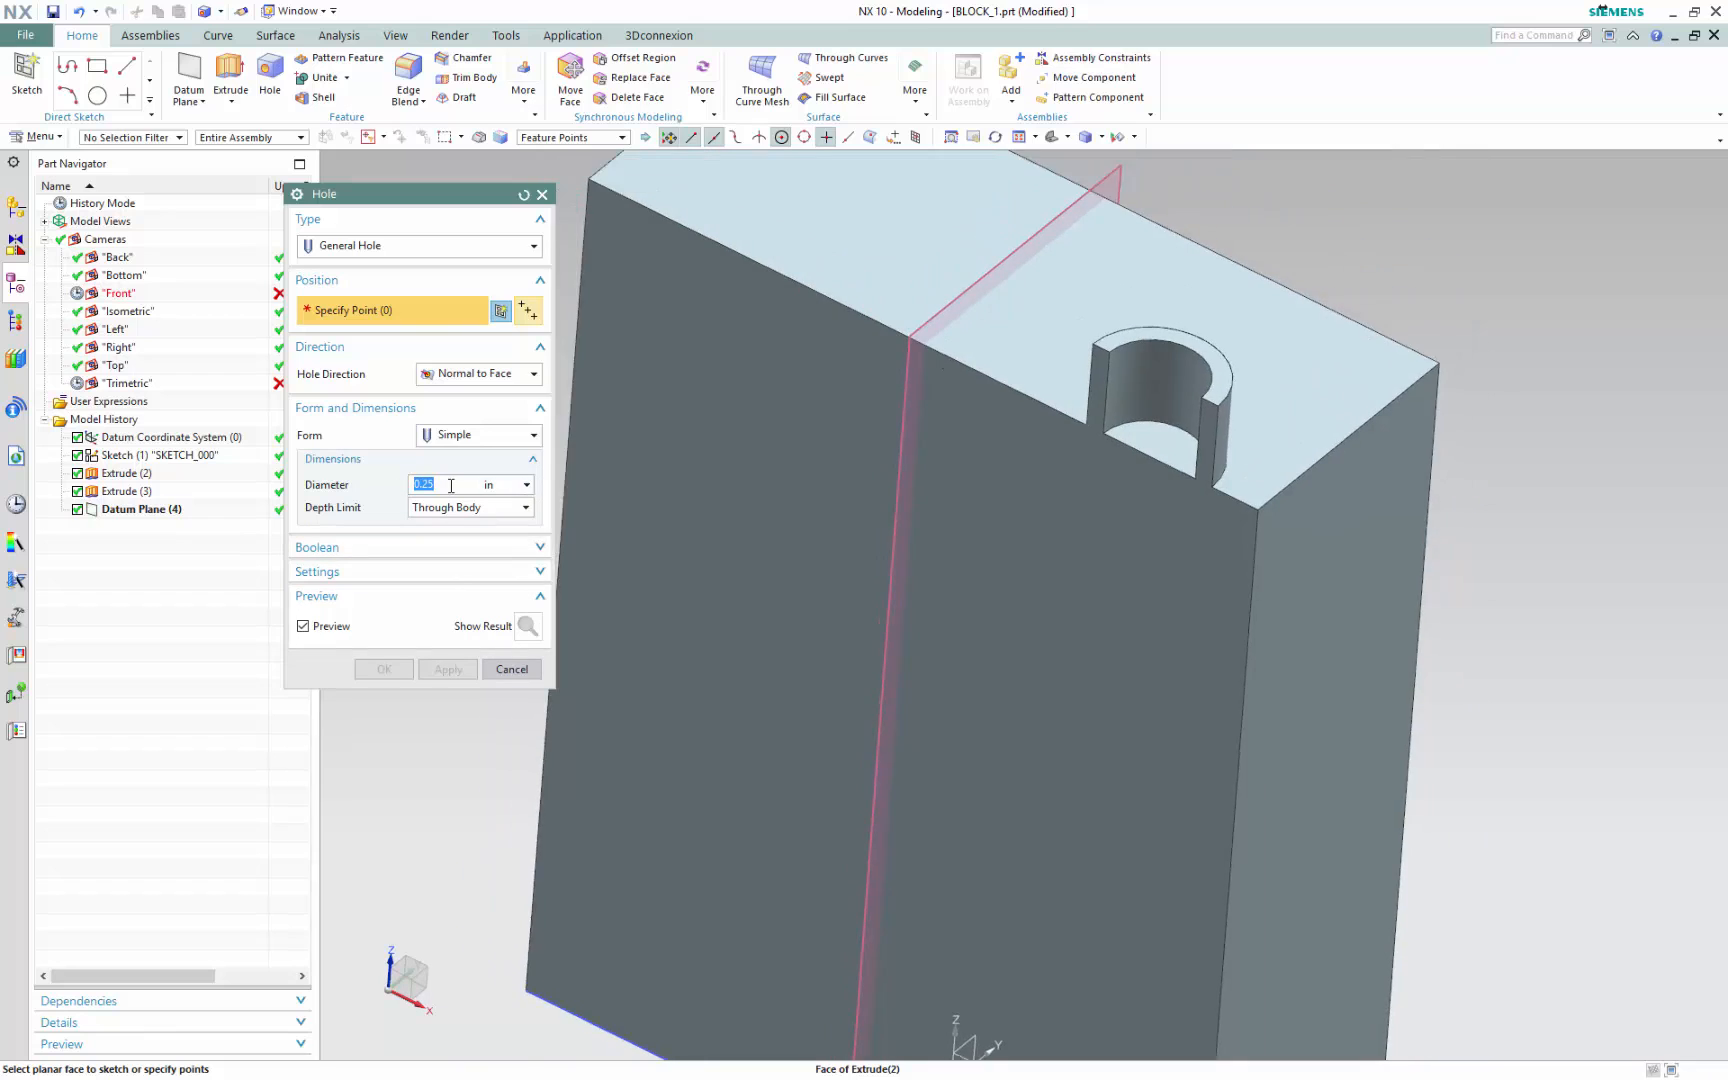
{"action": "left_click", "coordinate": [528, 485]}
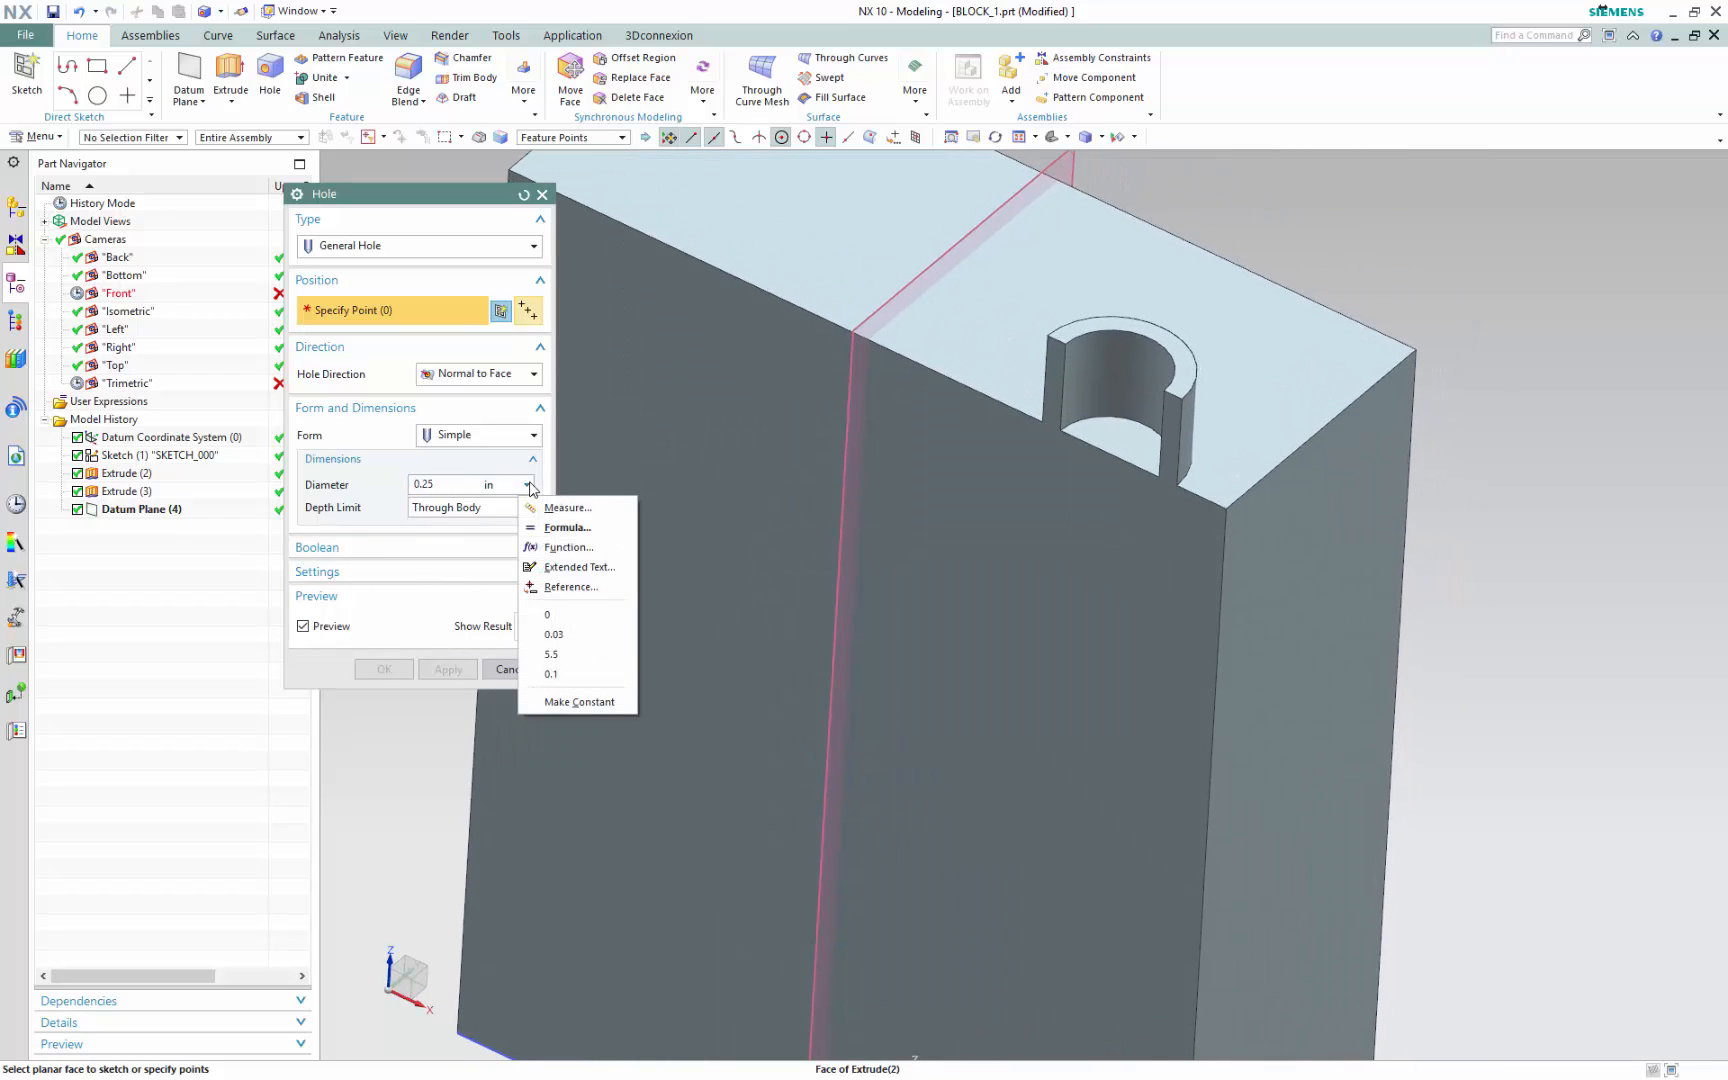
{"action": "left_click", "coordinate": [591, 508]}
{"action": "left_click", "coordinate": [347, 247]}
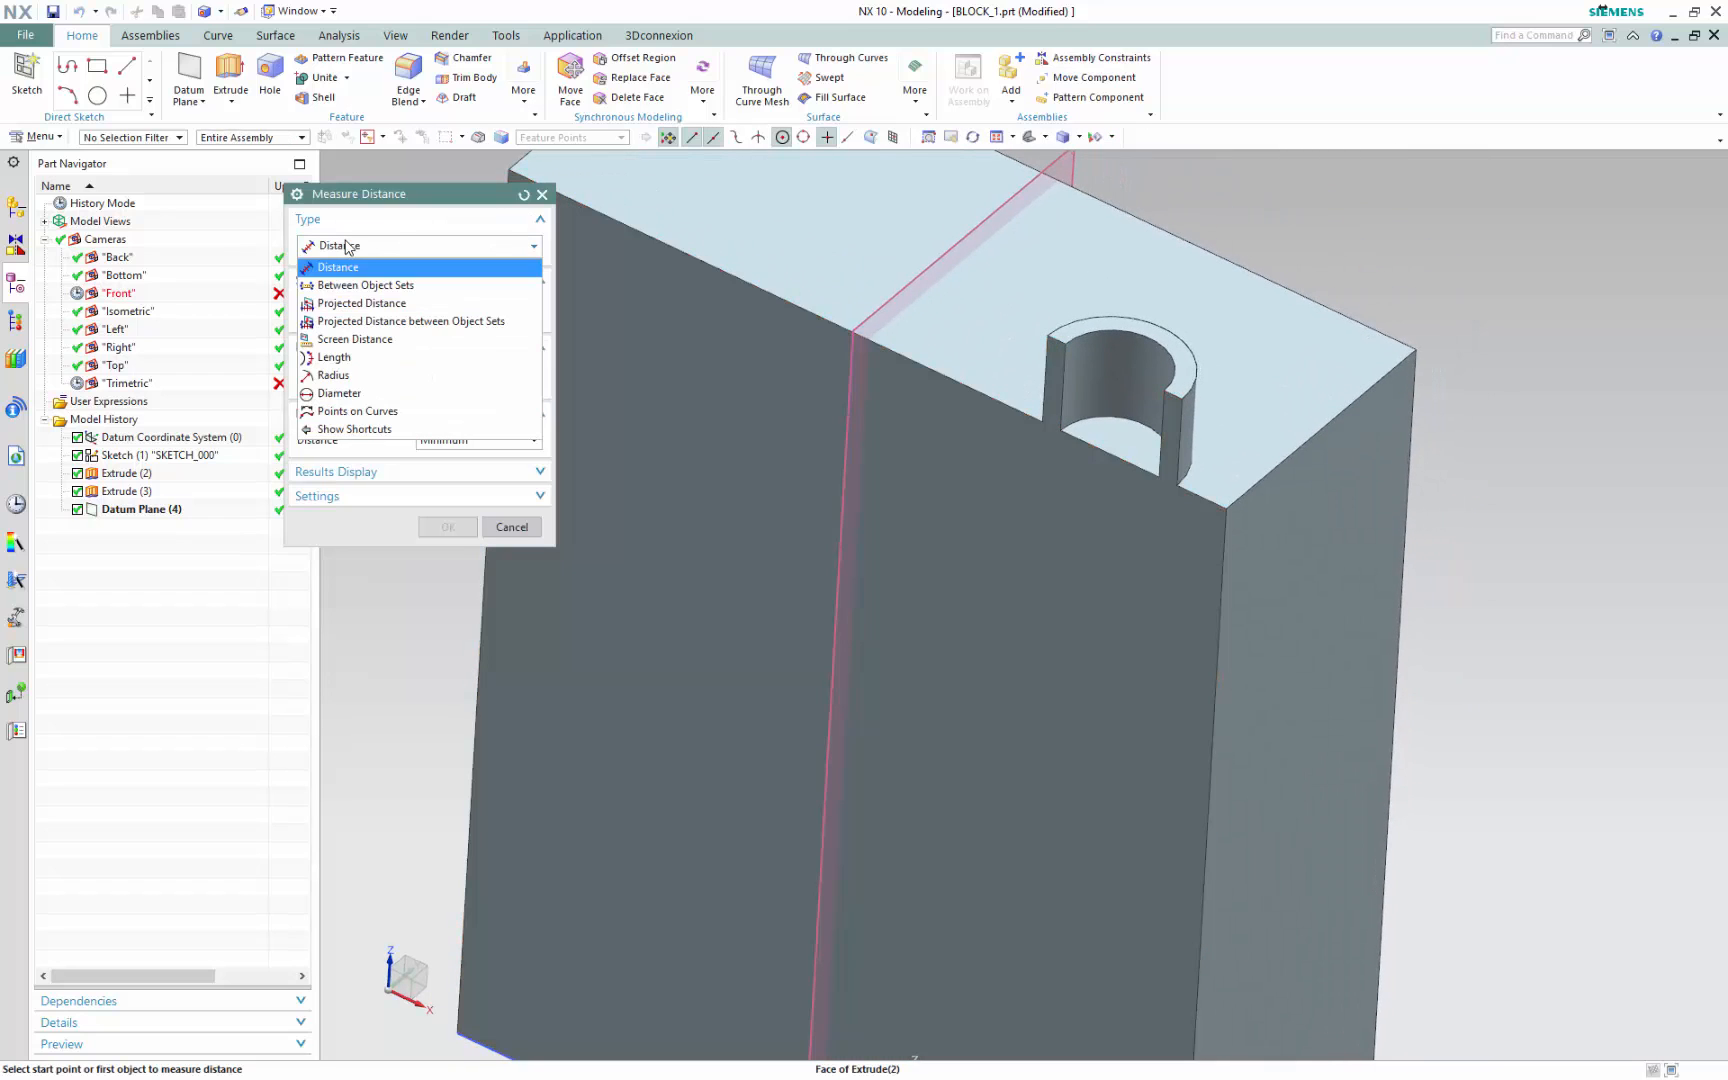
{"action": "left_click", "coordinate": [378, 395]}
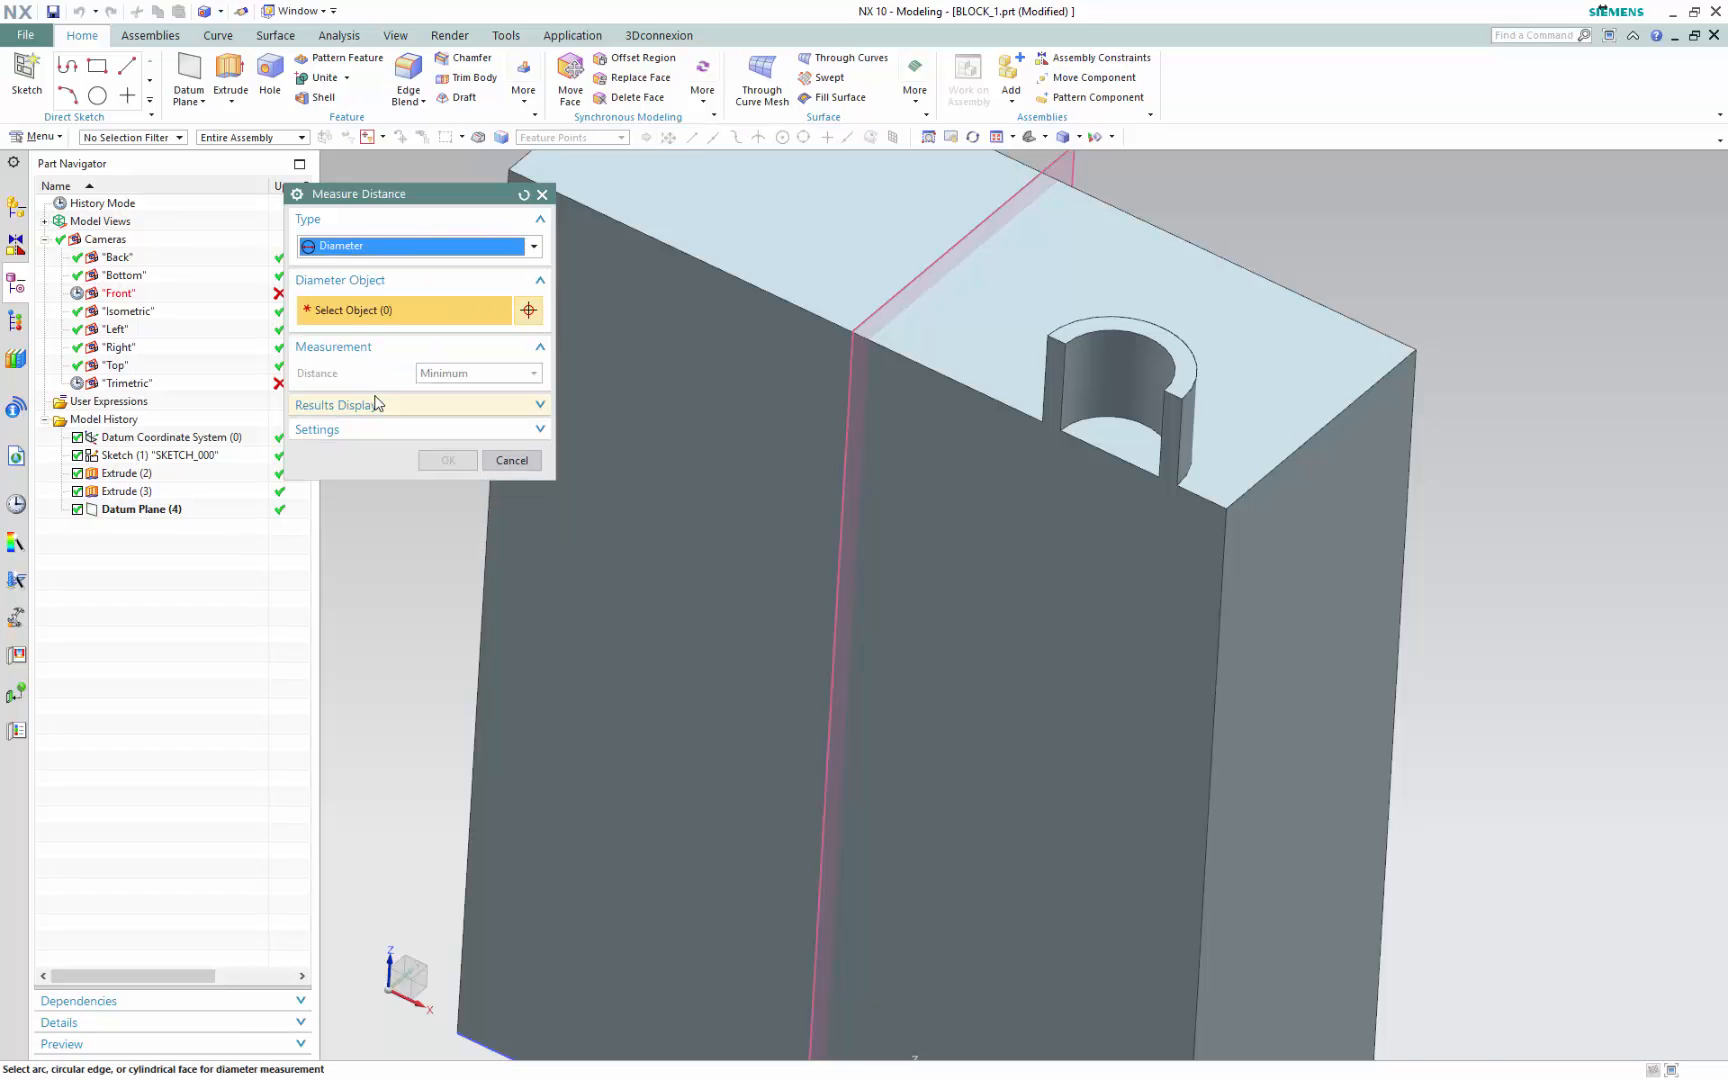
{"action": "left_click", "coordinate": [1015, 418]}
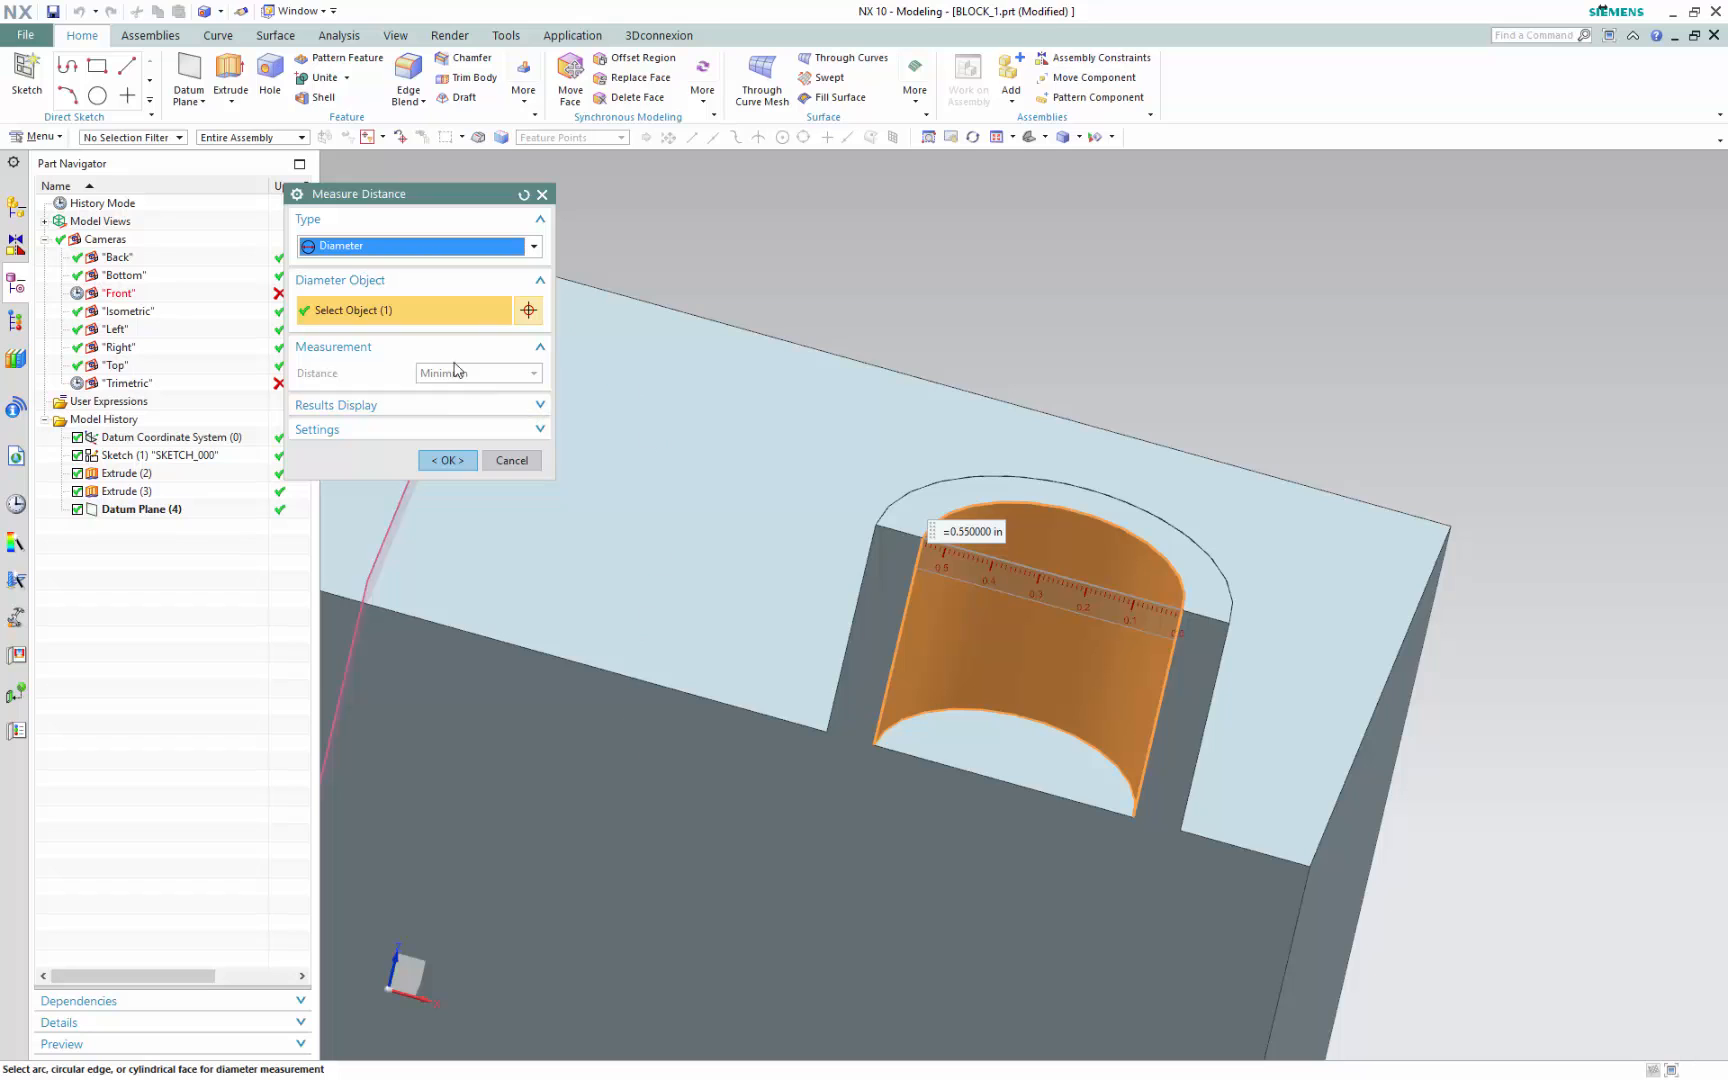
{"action": "left_click", "coordinate": [458, 464]}
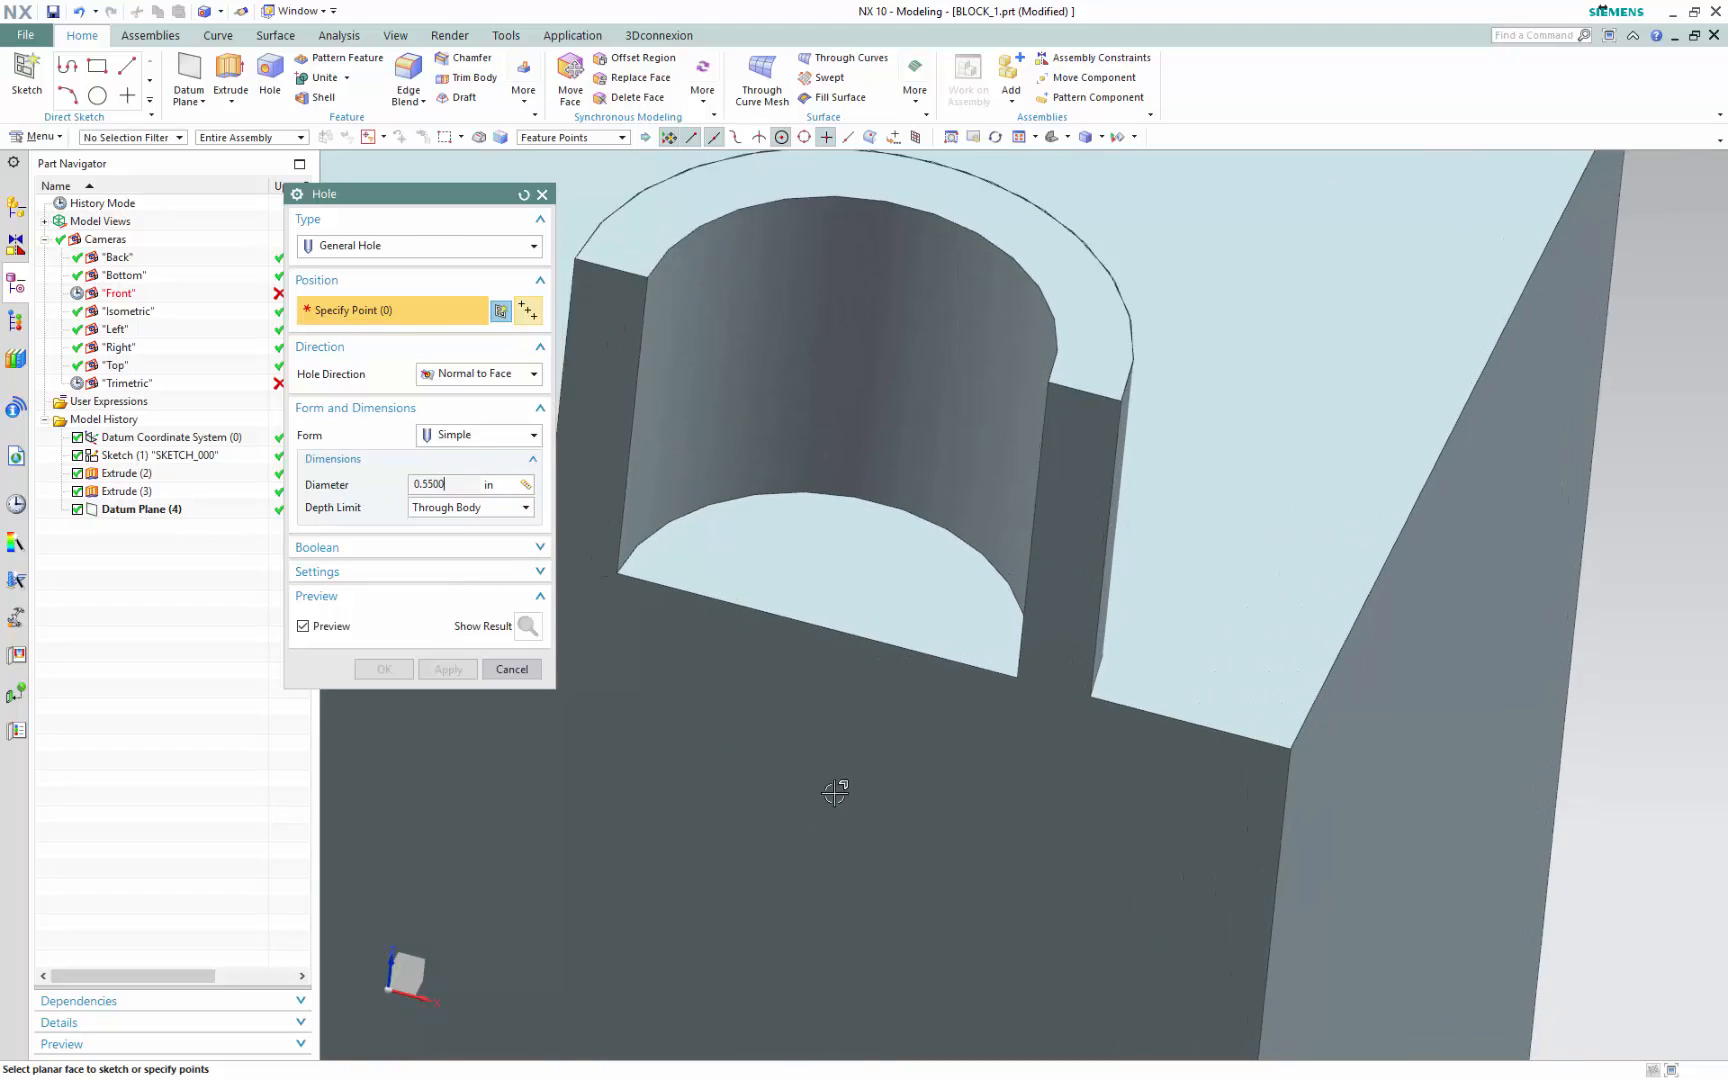
Place the hole at the centre of the half ring's inner arc on the block's top face, show the result and complete it
{"action": "left_click", "coordinate": [842, 626]}
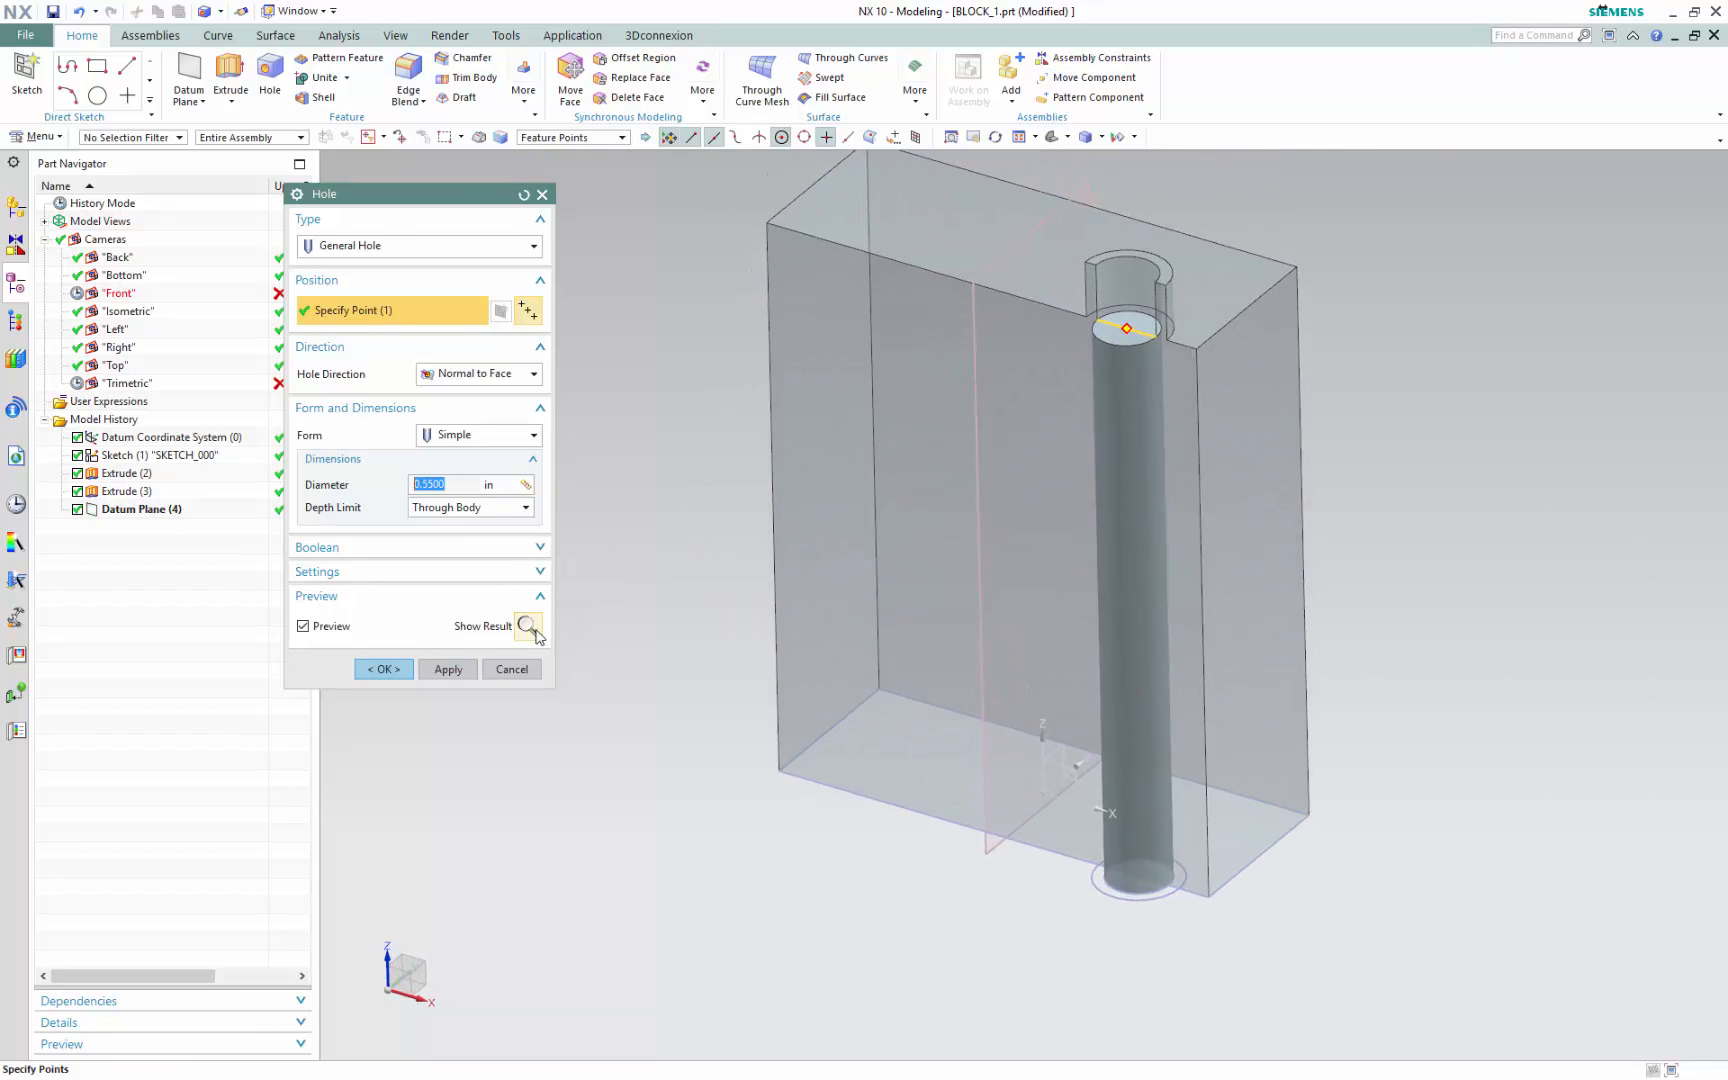
{"action": "left_click", "coordinate": [527, 626]}
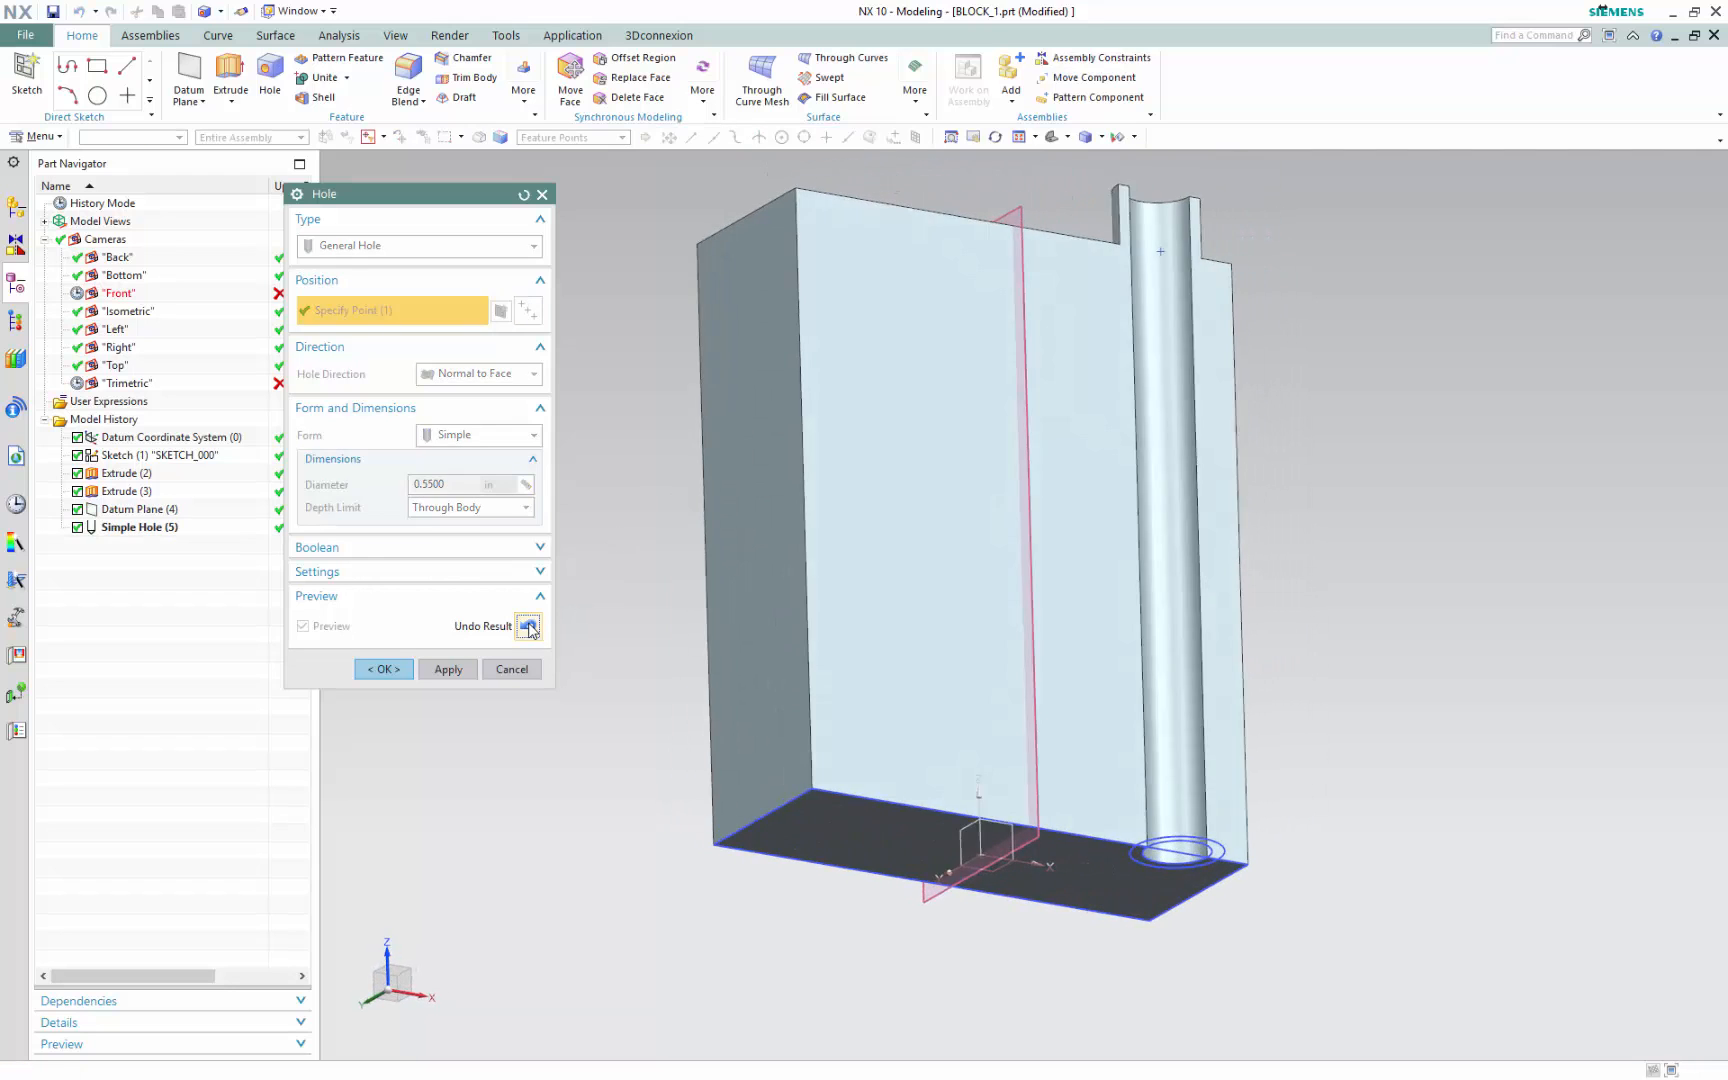
{"action": "left_click", "coordinate": [386, 669]}
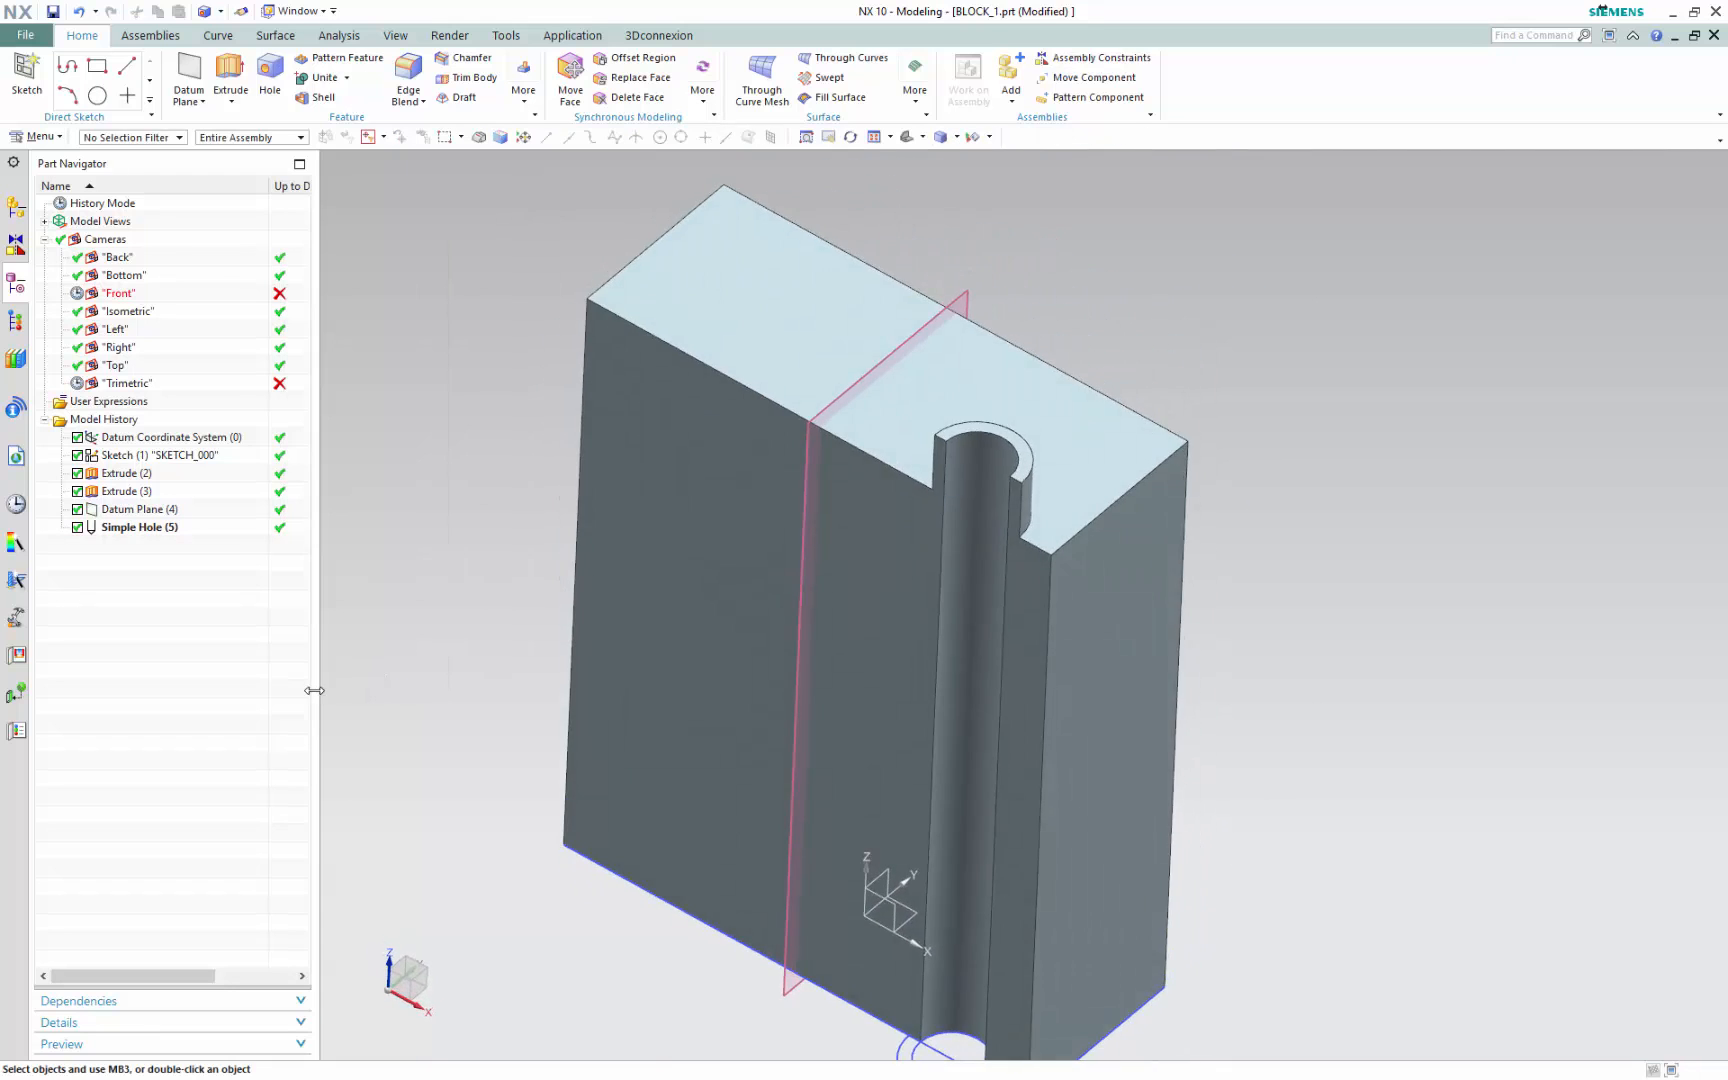
Mirror the simple hole and the half-ring extrusion about the middle datum plane, showing the result before completing the feature
{"action": "key", "text": "Home"}
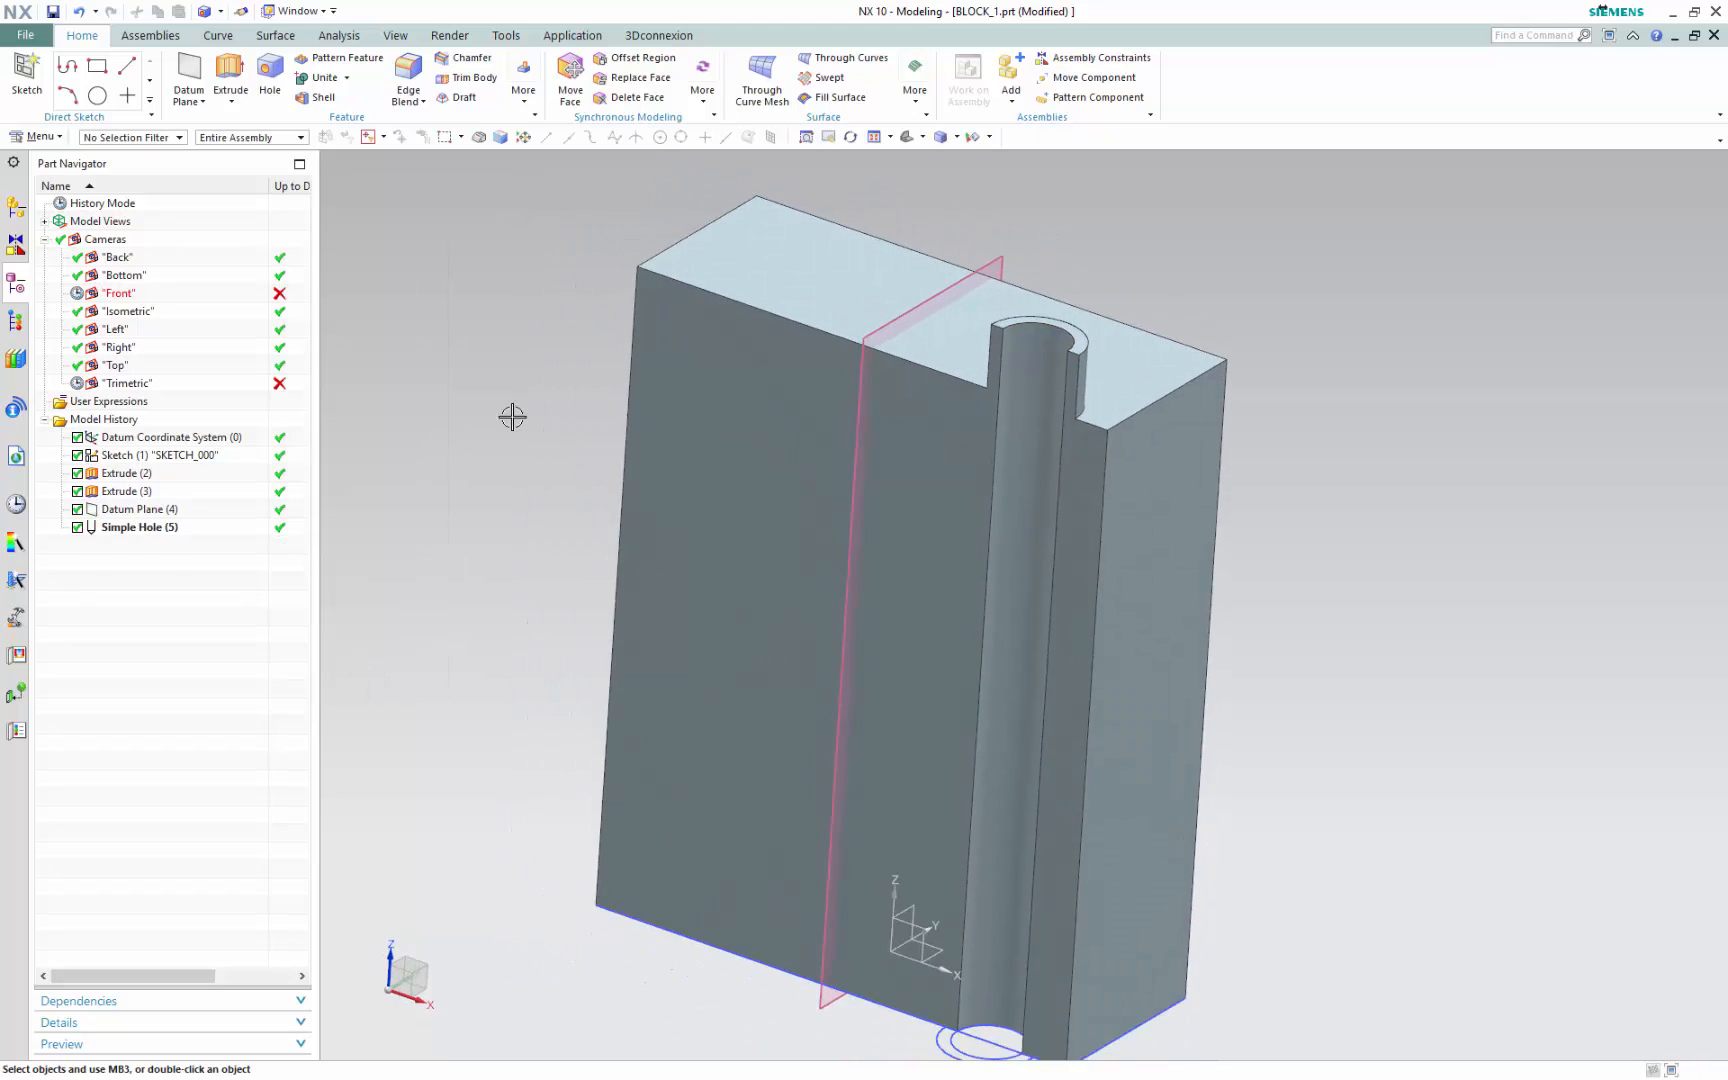
{"action": "left_click", "coordinate": [524, 92]}
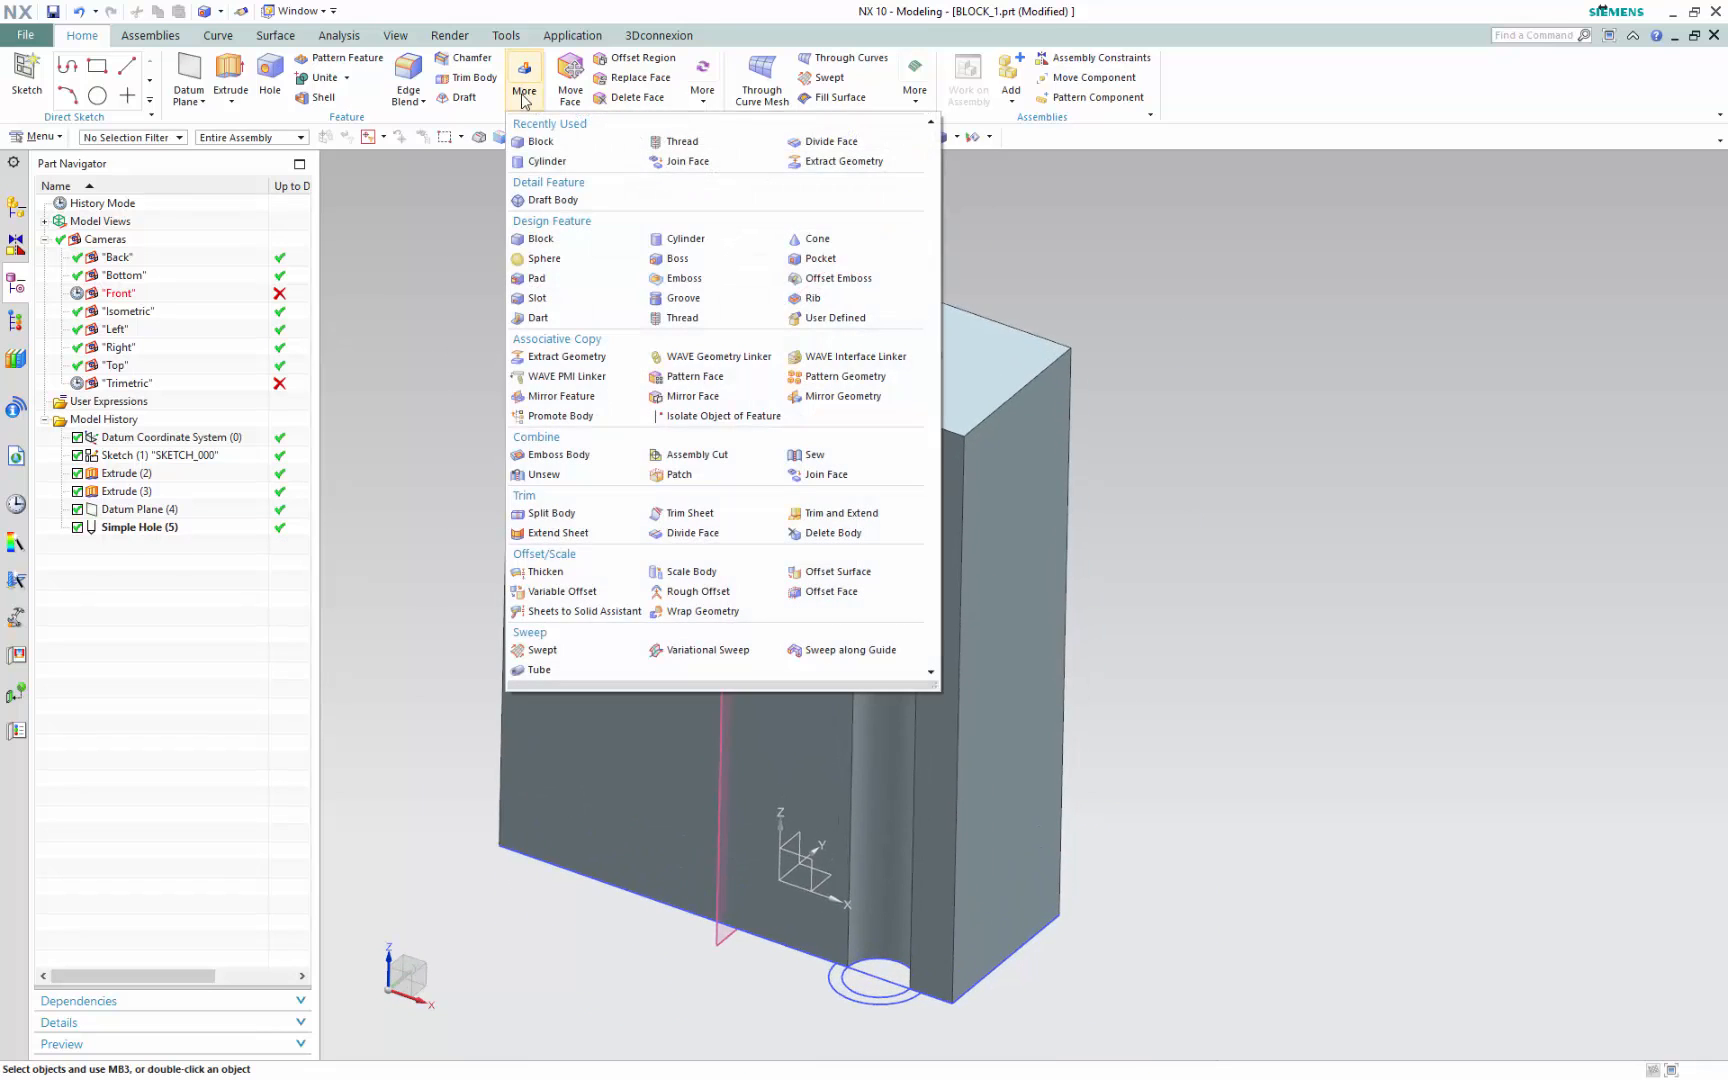
{"action": "left_click", "coordinate": [562, 396]}
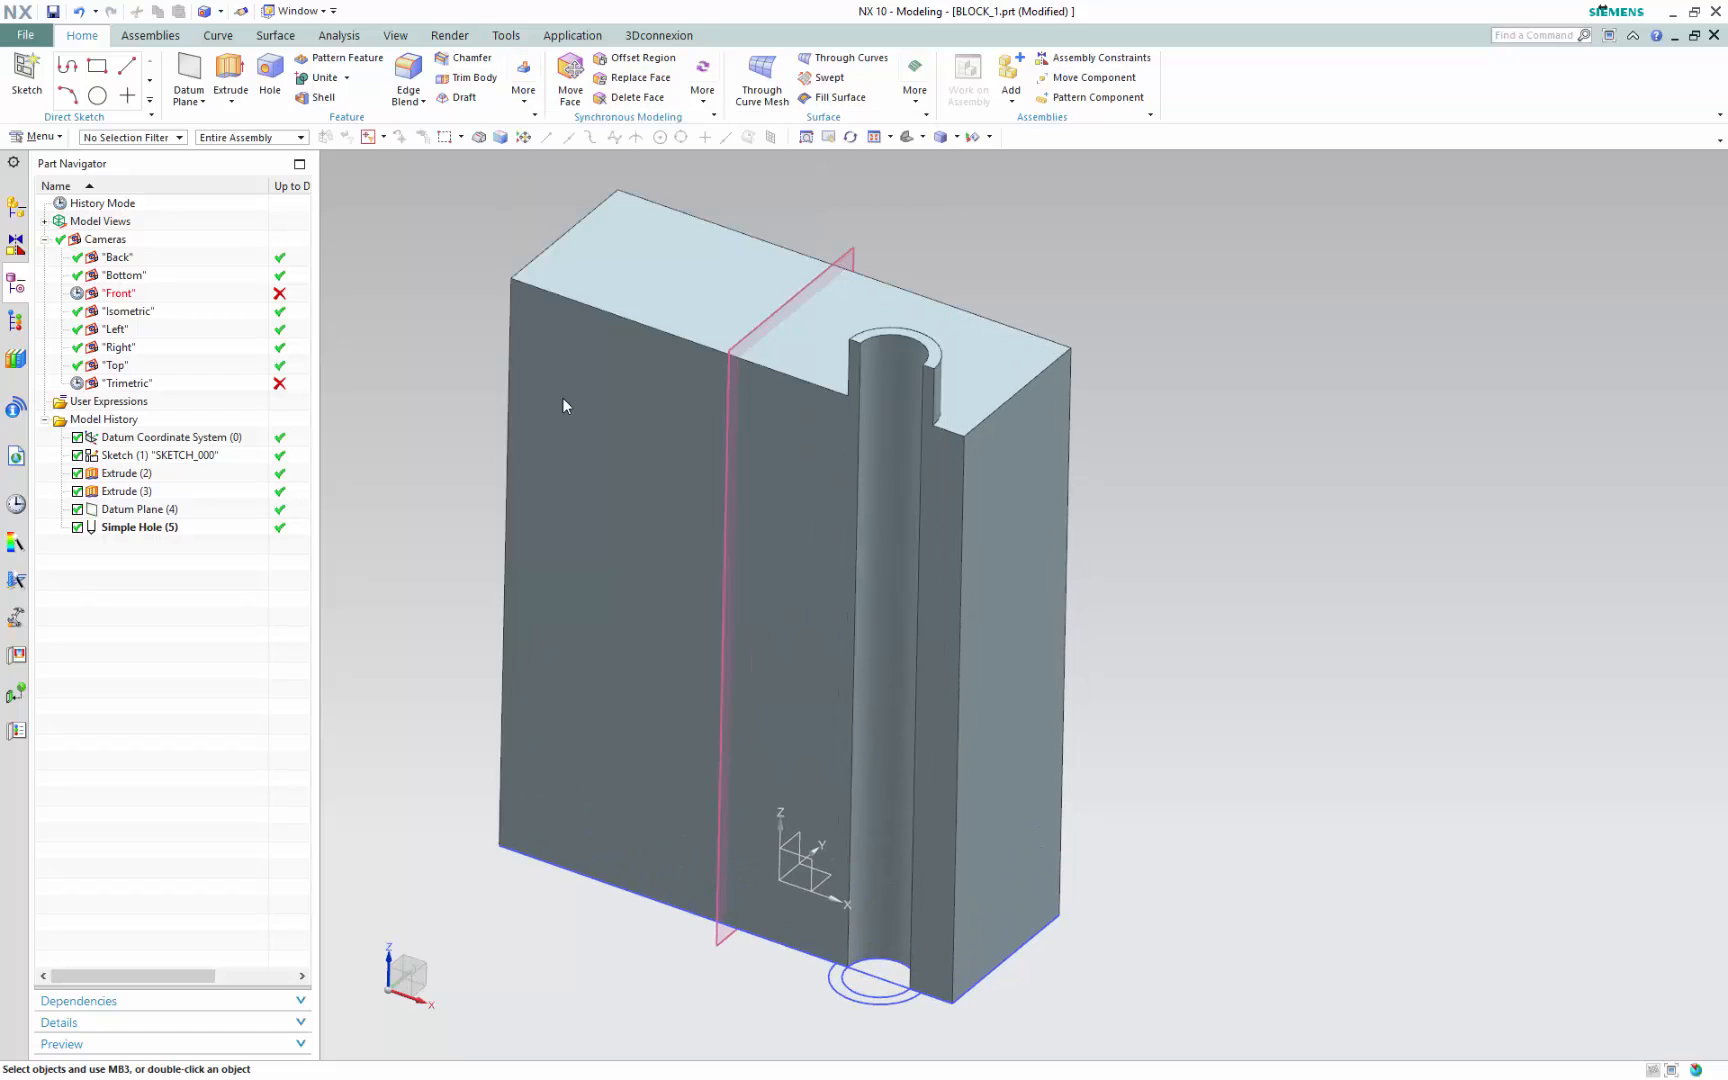
{"action": "left_click", "coordinate": [140, 527]}
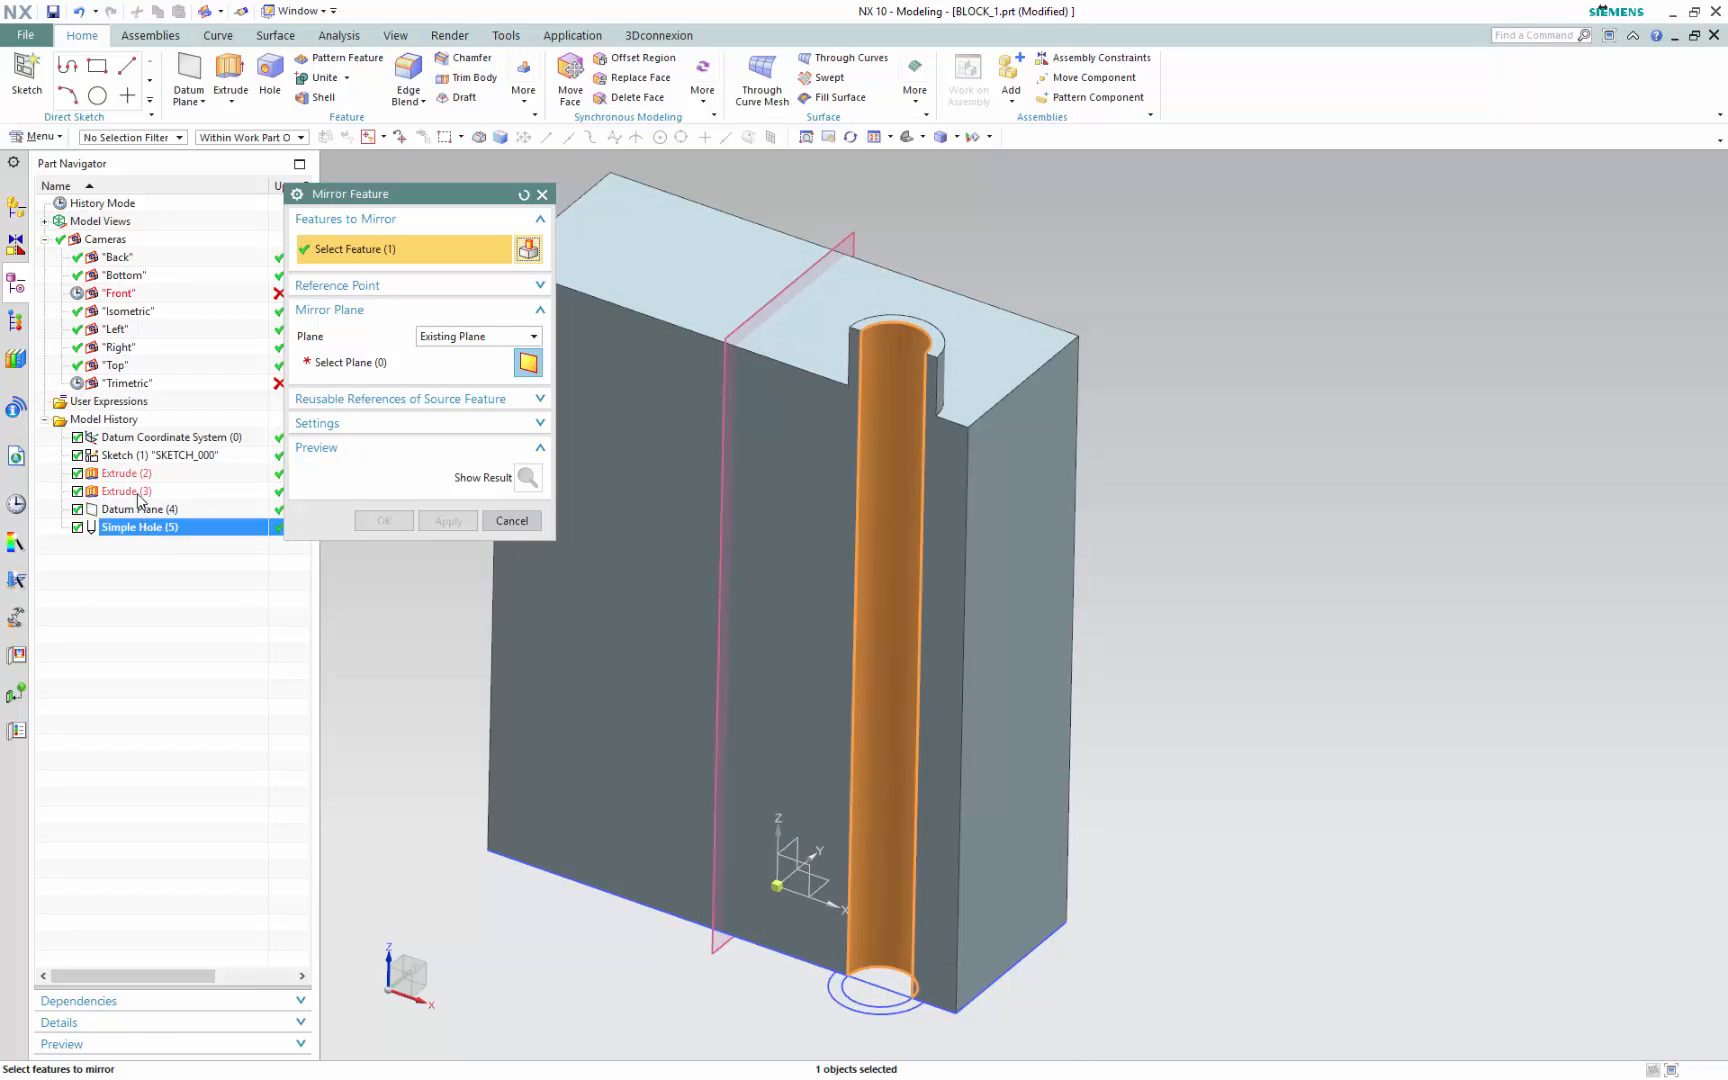
{"action": "left_click", "coordinate": [140, 492], "text": "ctrl"}
{"action": "left_click", "coordinate": [385, 360]}
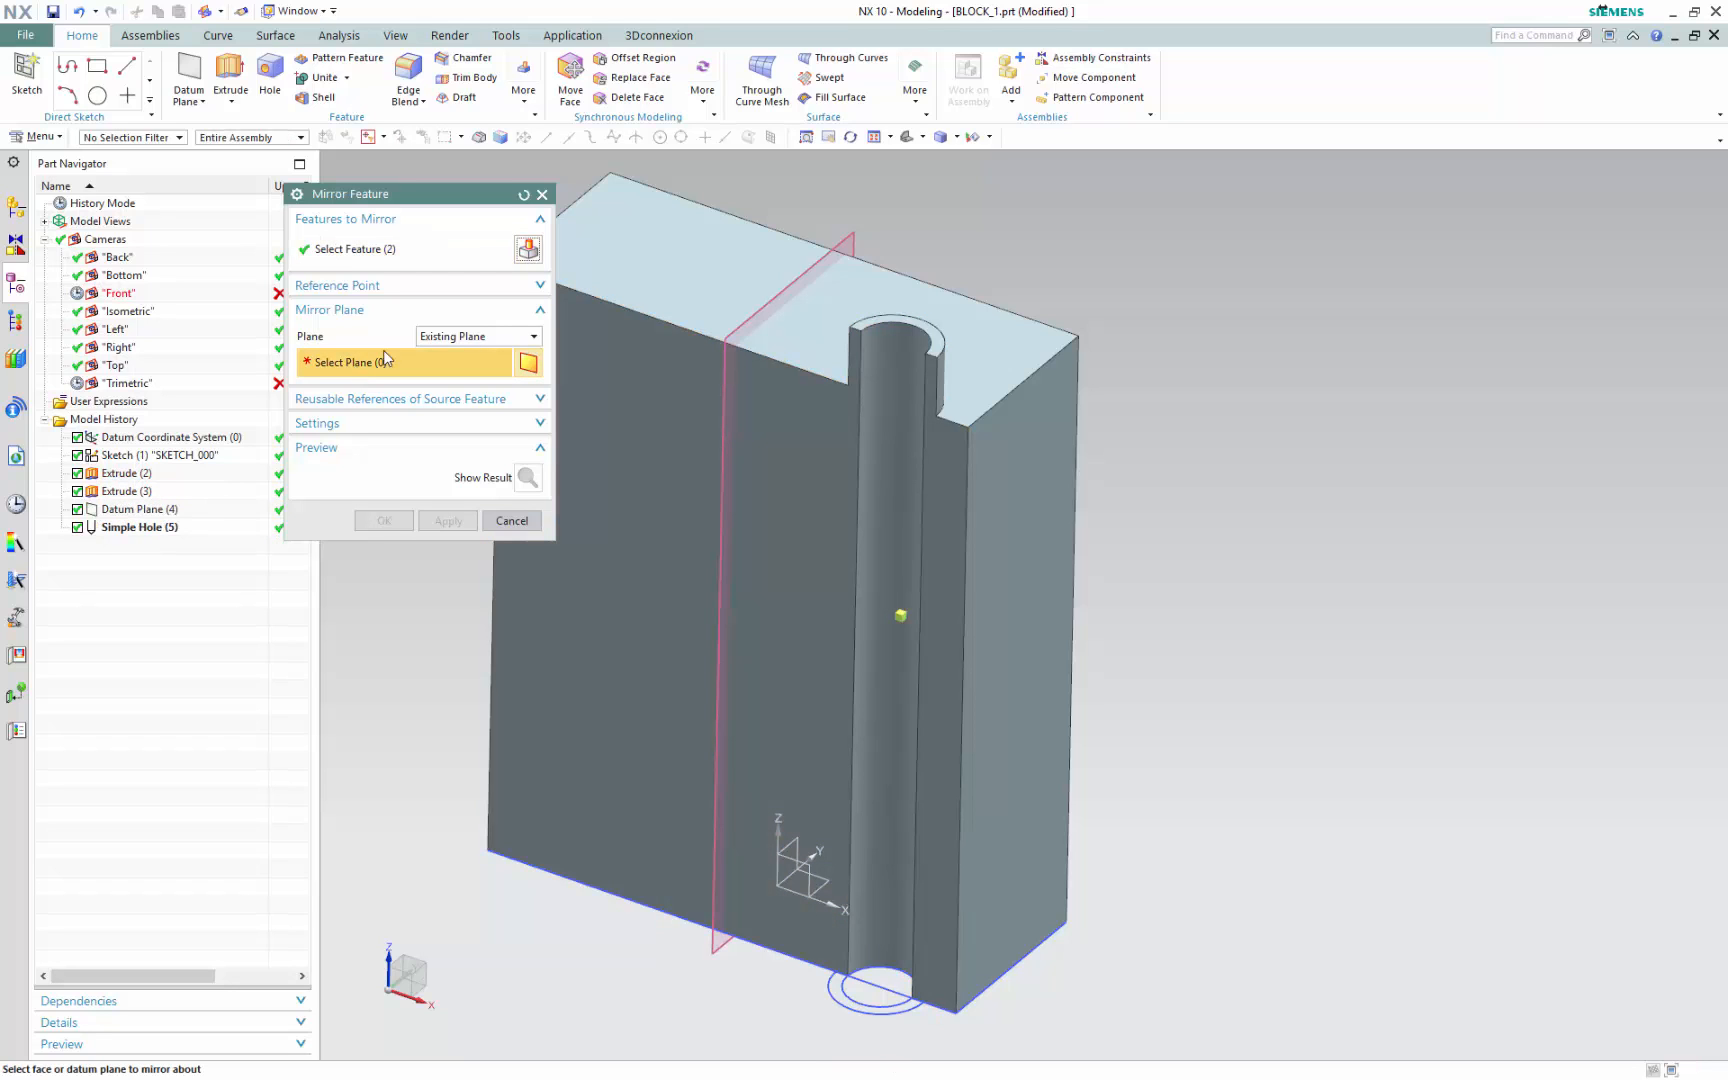
{"action": "left_click", "coordinate": [813, 270]}
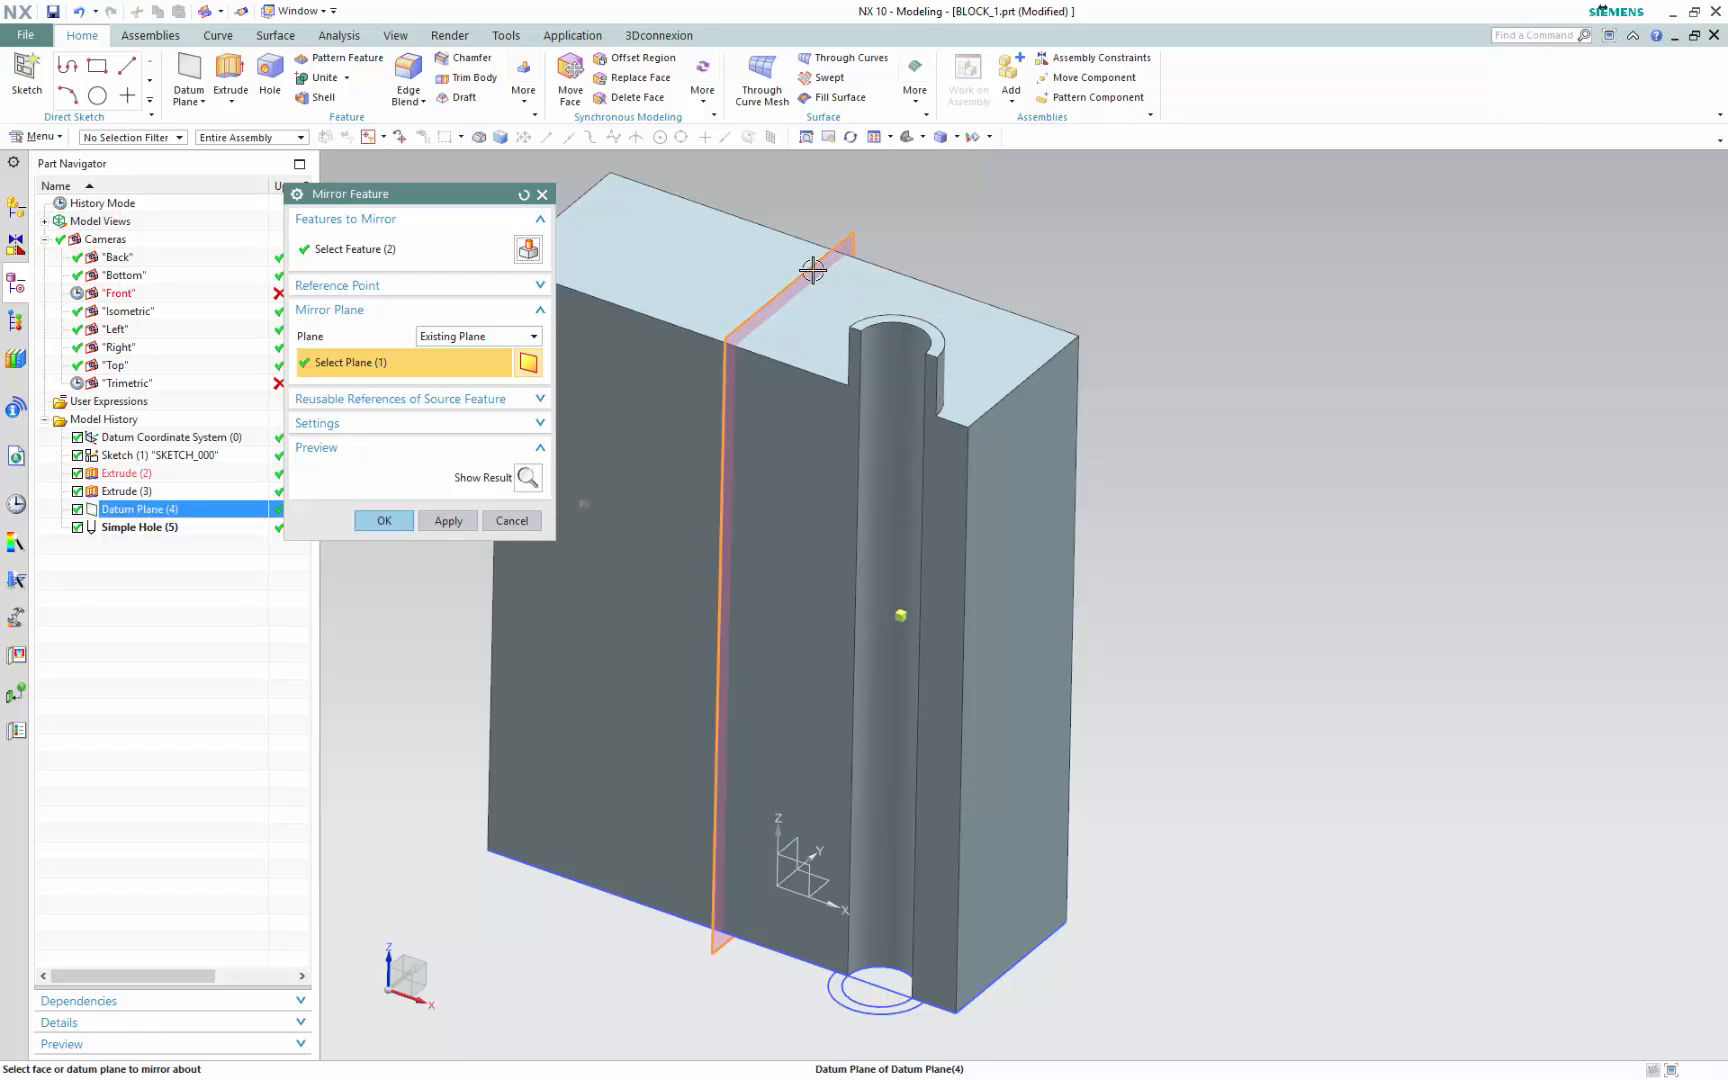
{"action": "left_click", "coordinate": [527, 479]}
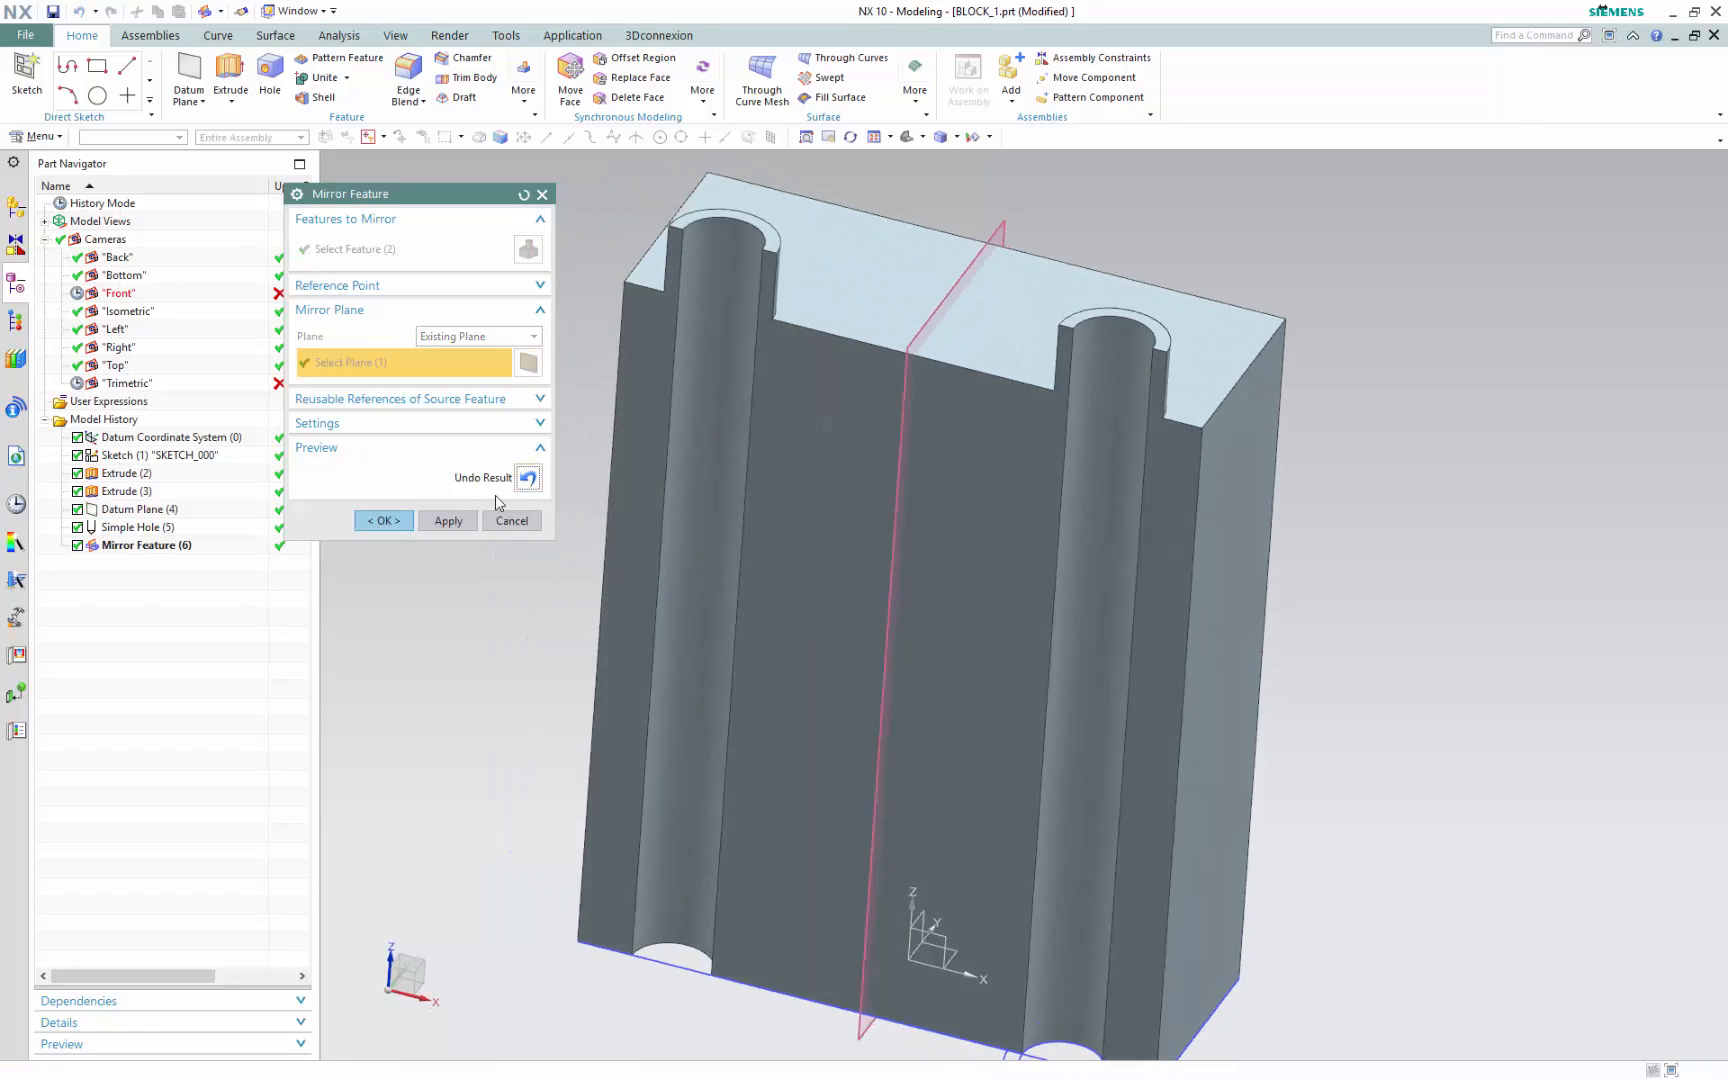
{"action": "left_click", "coordinate": [383, 520]}
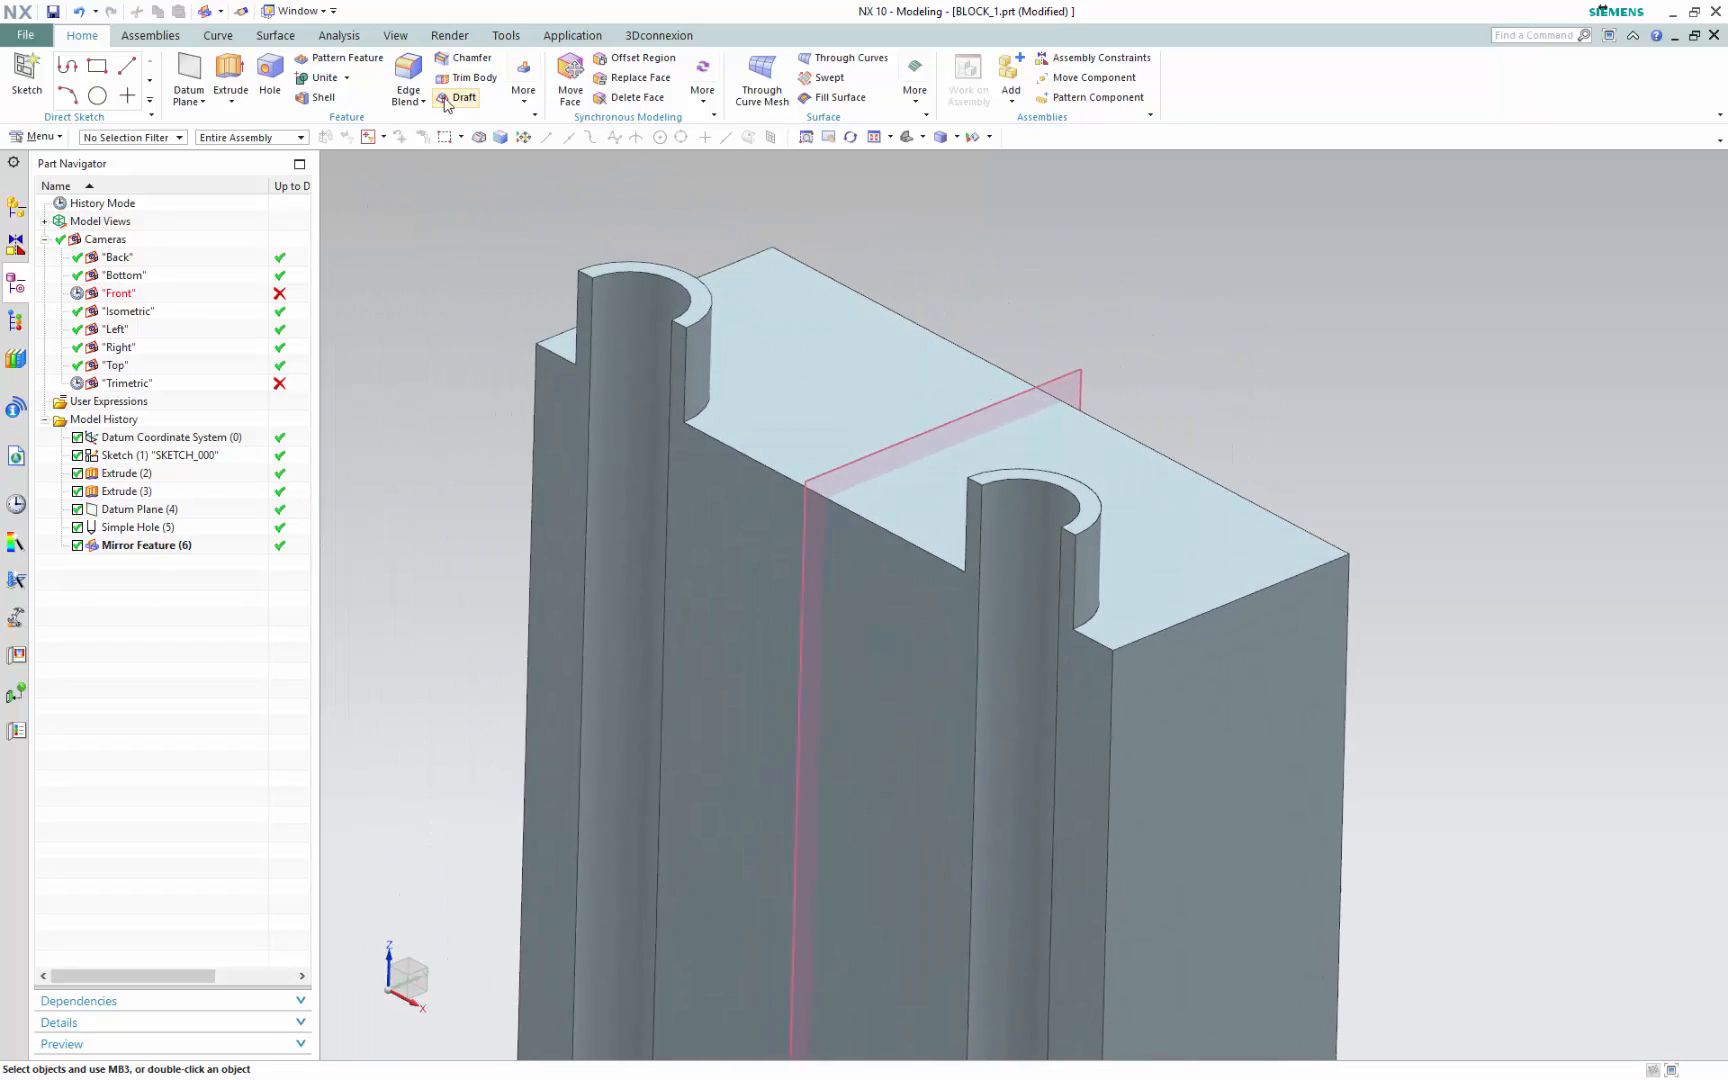
Blend the outer base edge of the original half-ring boss with a 0.15 in radius
{"action": "left_click", "coordinate": [408, 76]}
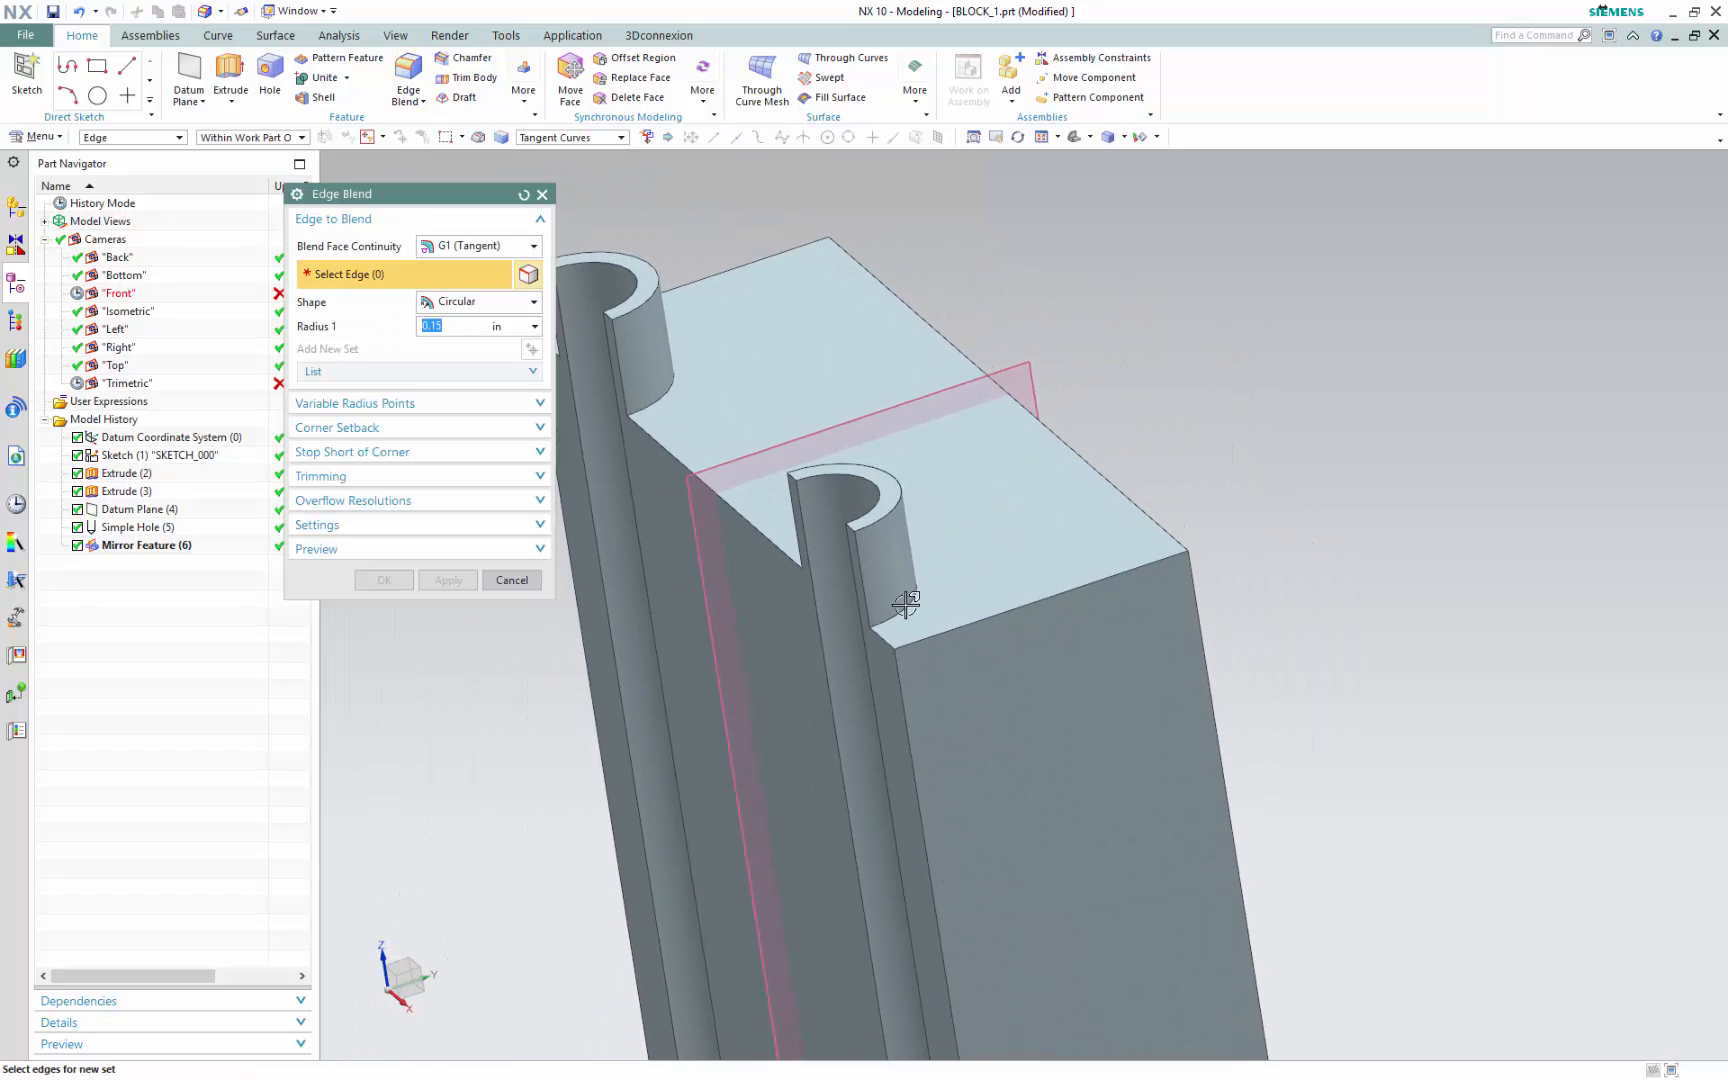
{"action": "left_click", "coordinate": [905, 603]}
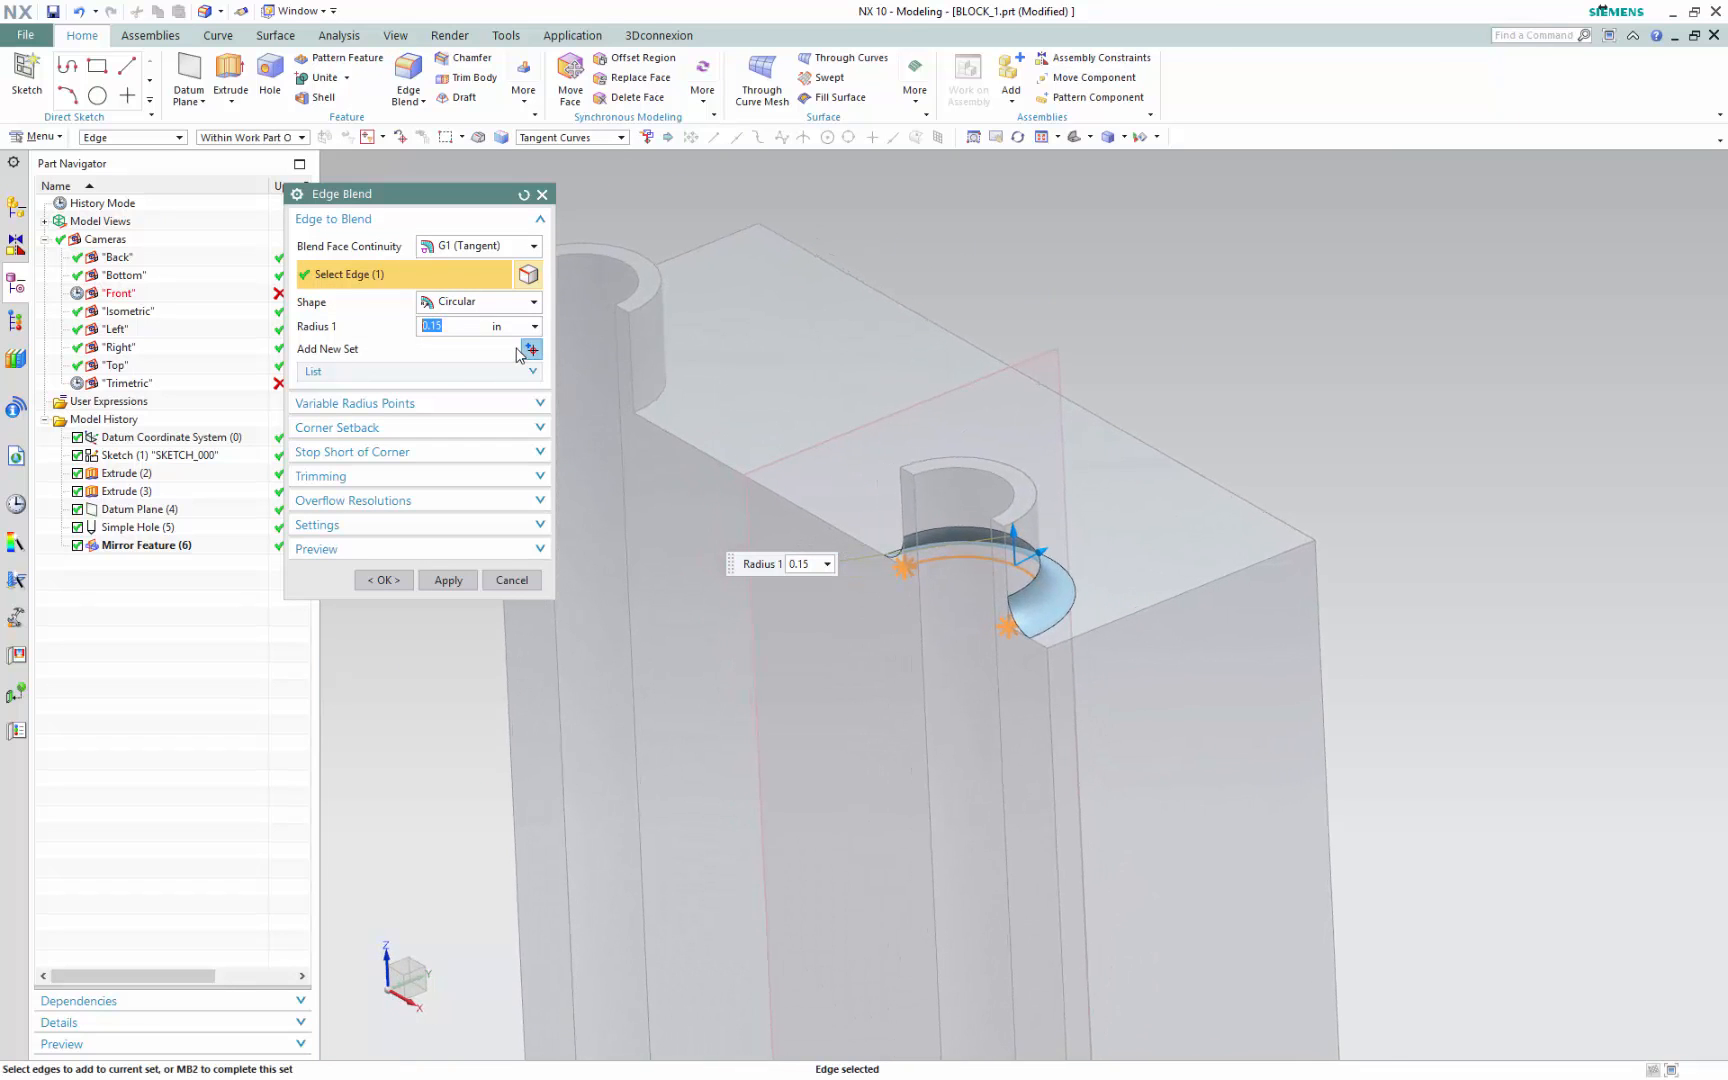
{"action": "left_click", "coordinate": [383, 580]}
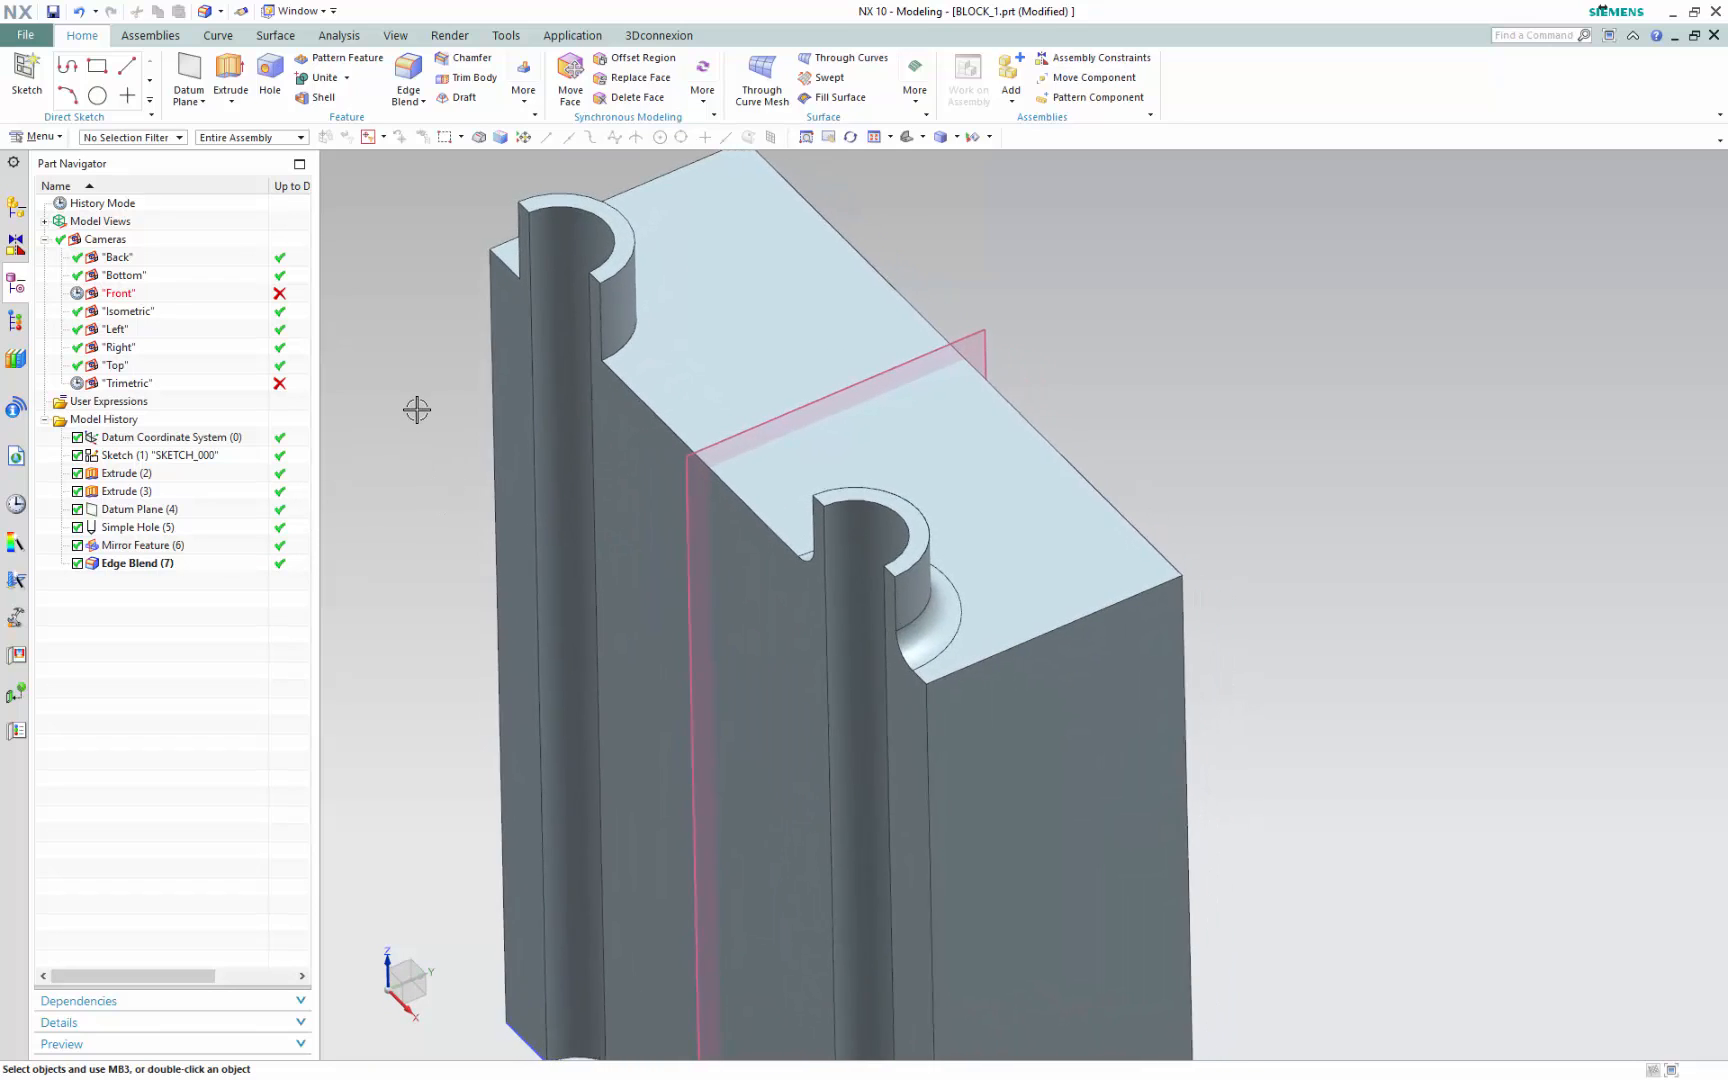
Reorder the edge blend ahead of the mirror feature in the model history and add it to the mirrored features
{"action": "left_click", "coordinate": [130, 564]}
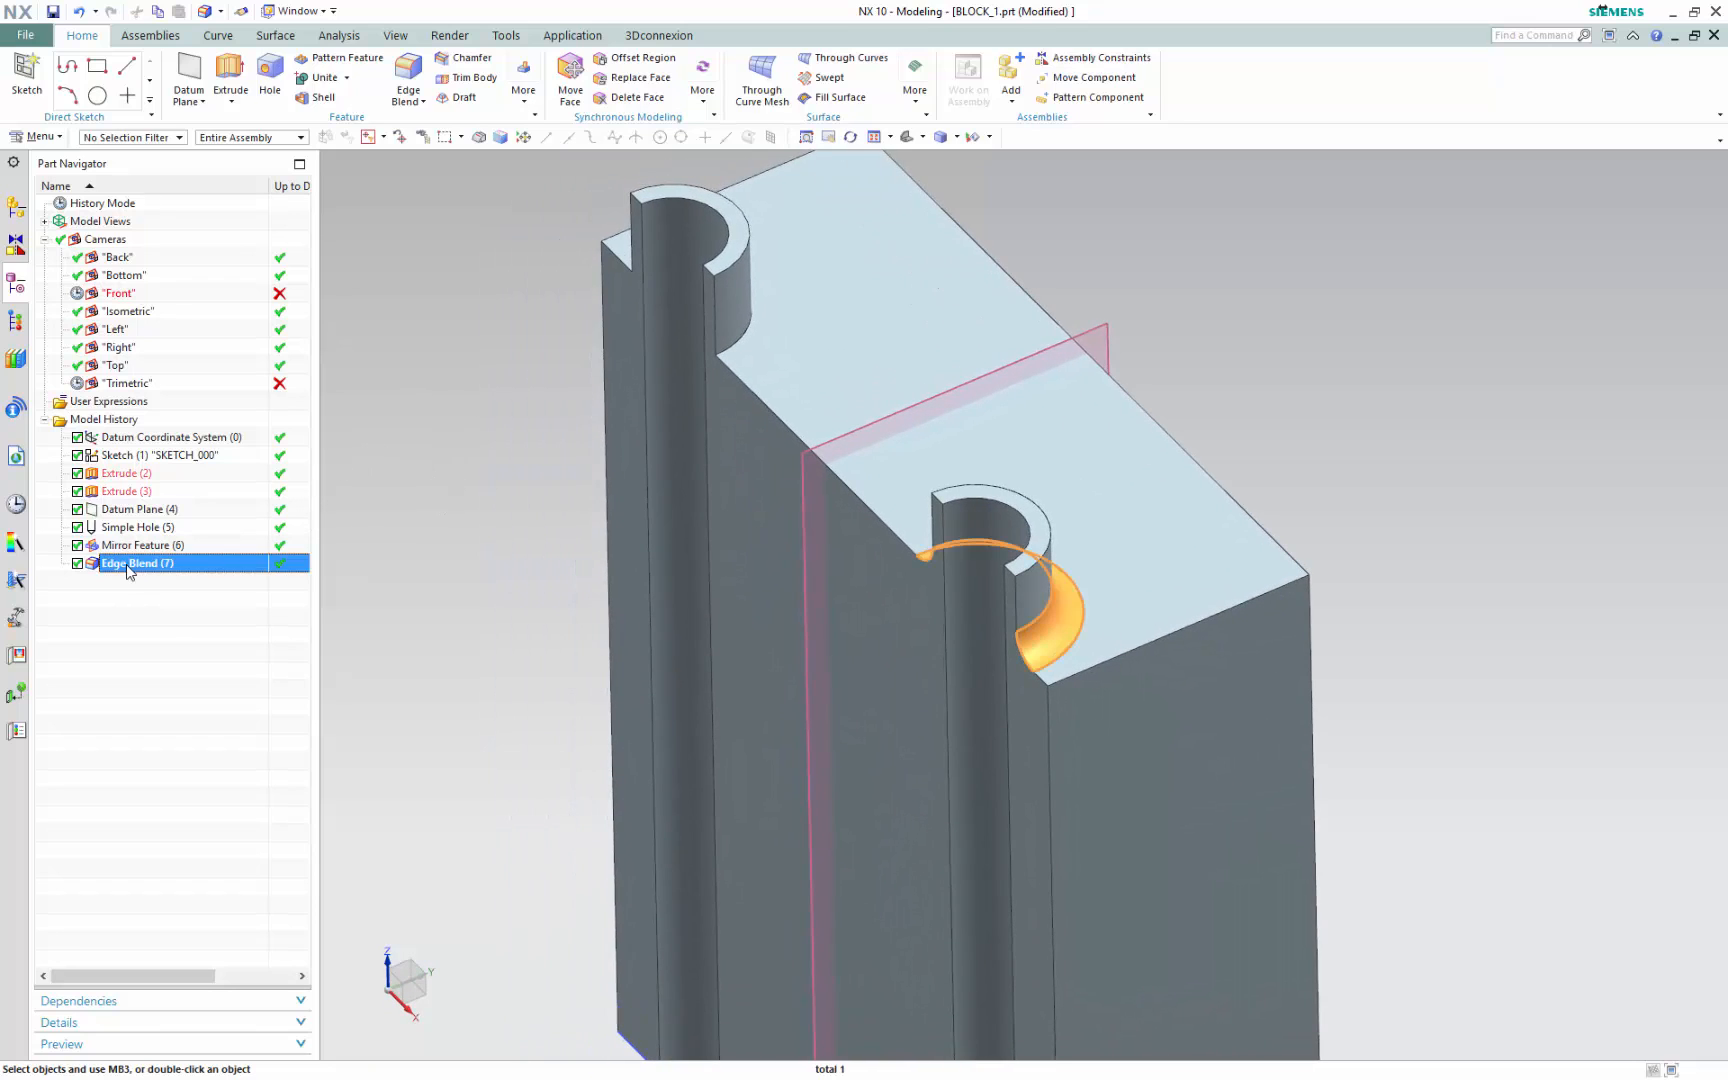
{"action": "left_click_drag", "start_coordinate": [130, 566], "coordinate": [126, 546]}
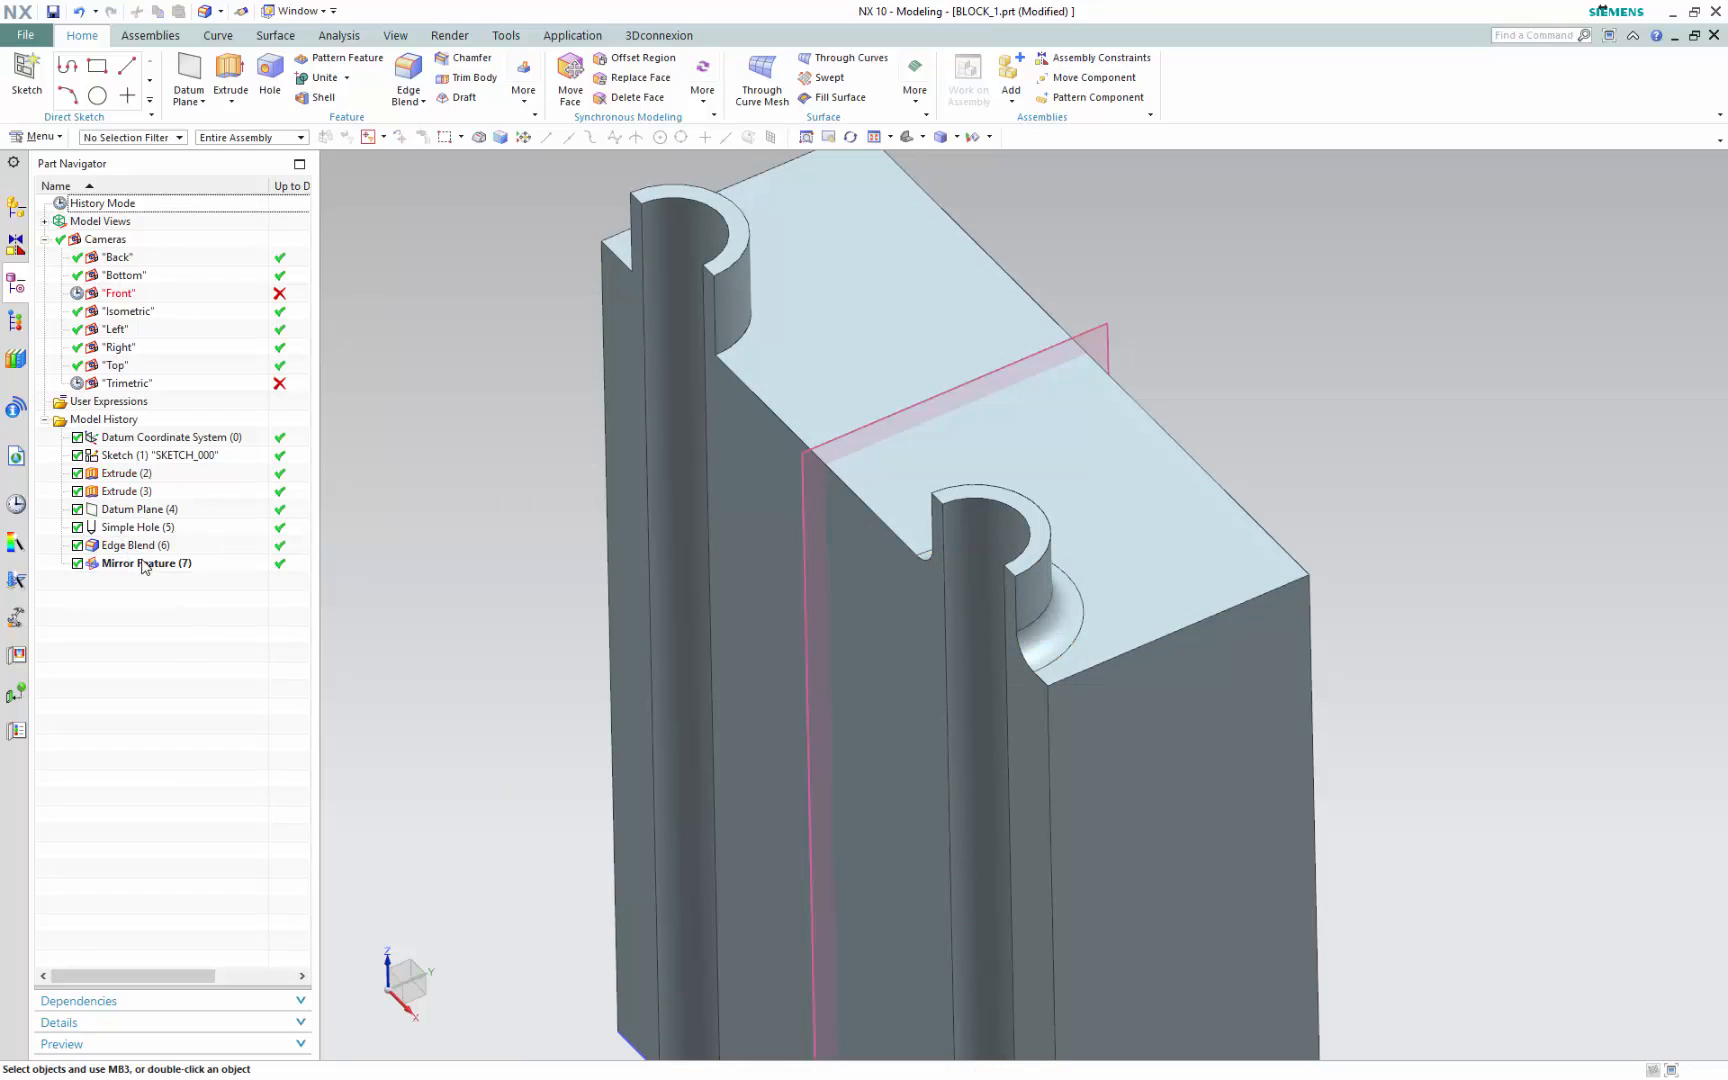
{"action": "double_click", "coordinate": [152, 566]}
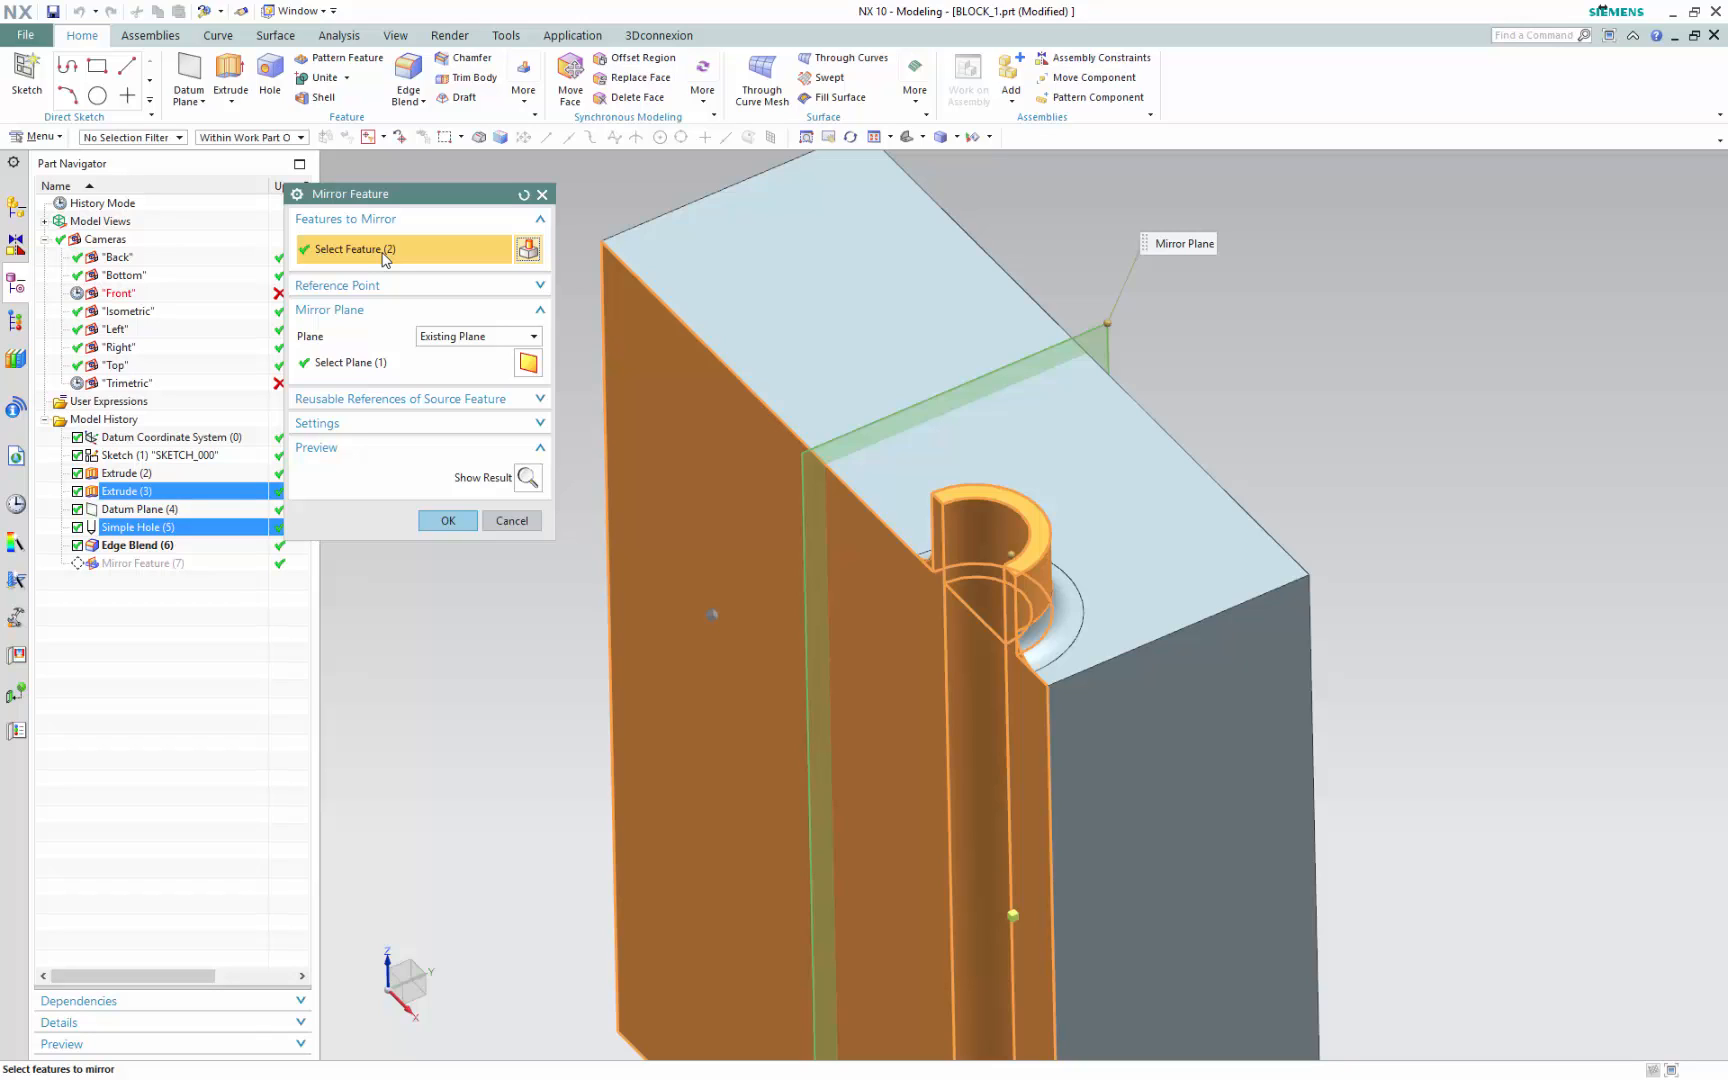
{"action": "left_click", "coordinate": [134, 545]}
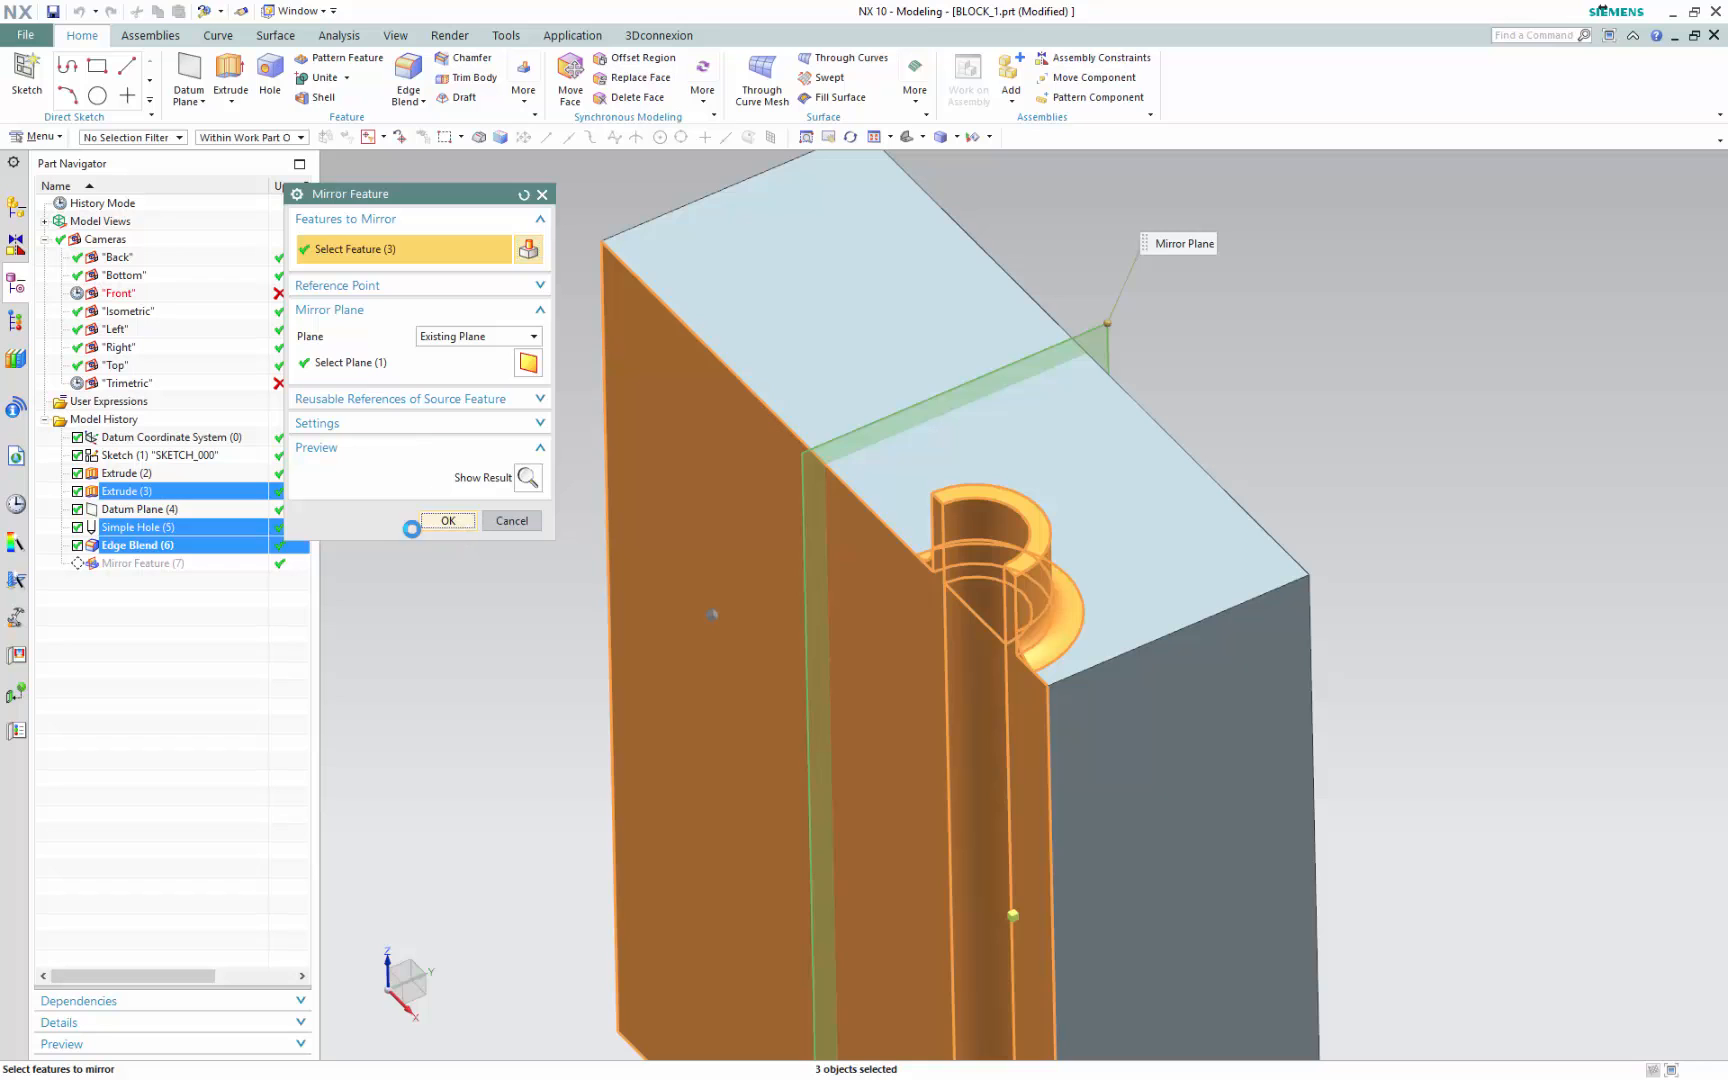
{"action": "left_click", "coordinate": [425, 520]}
Chamfer the inner top edge of the original half-ring boss with a symmetric distance of 0.02 in
{"action": "middle_click_drag", "start_coordinate": [444, 455], "coordinate": [458, 258]}
{"action": "left_click", "coordinate": [470, 60]}
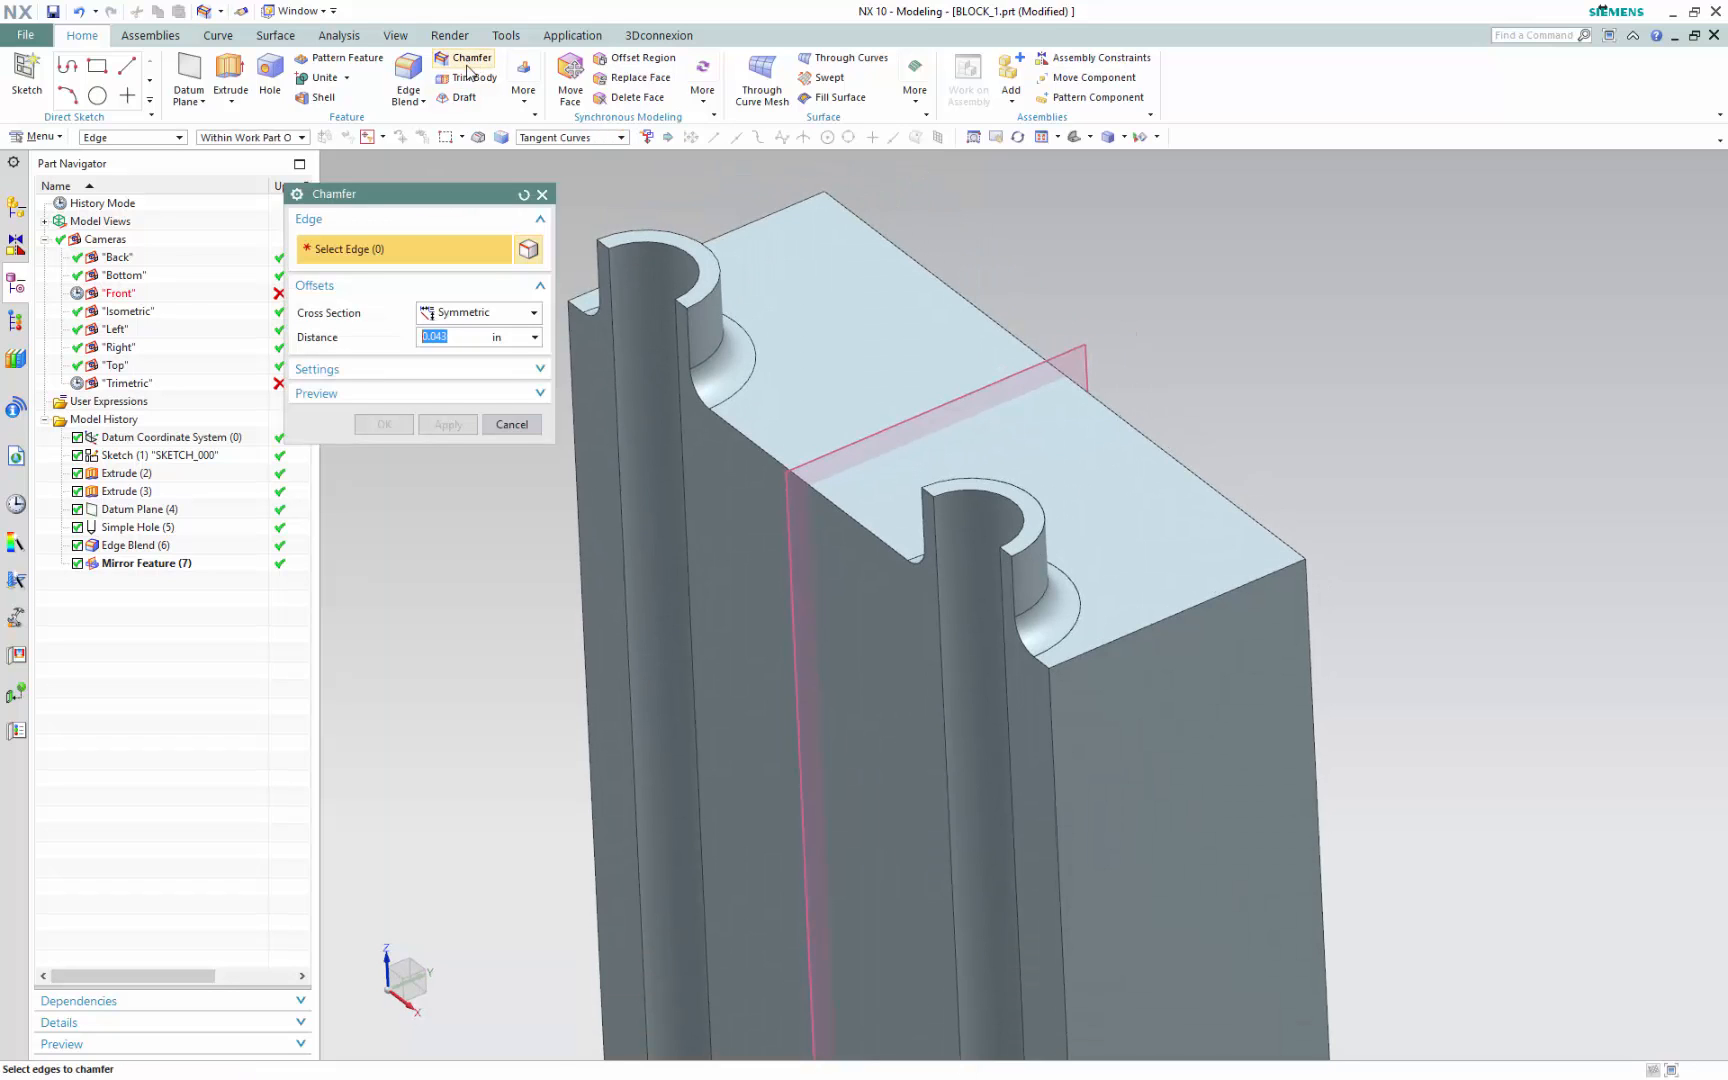
{"action": "scroll", "coordinate": [1034, 501], "scroll_direction": "up", "scroll_amount": 5}
{"action": "left_click", "coordinate": [896, 423]}
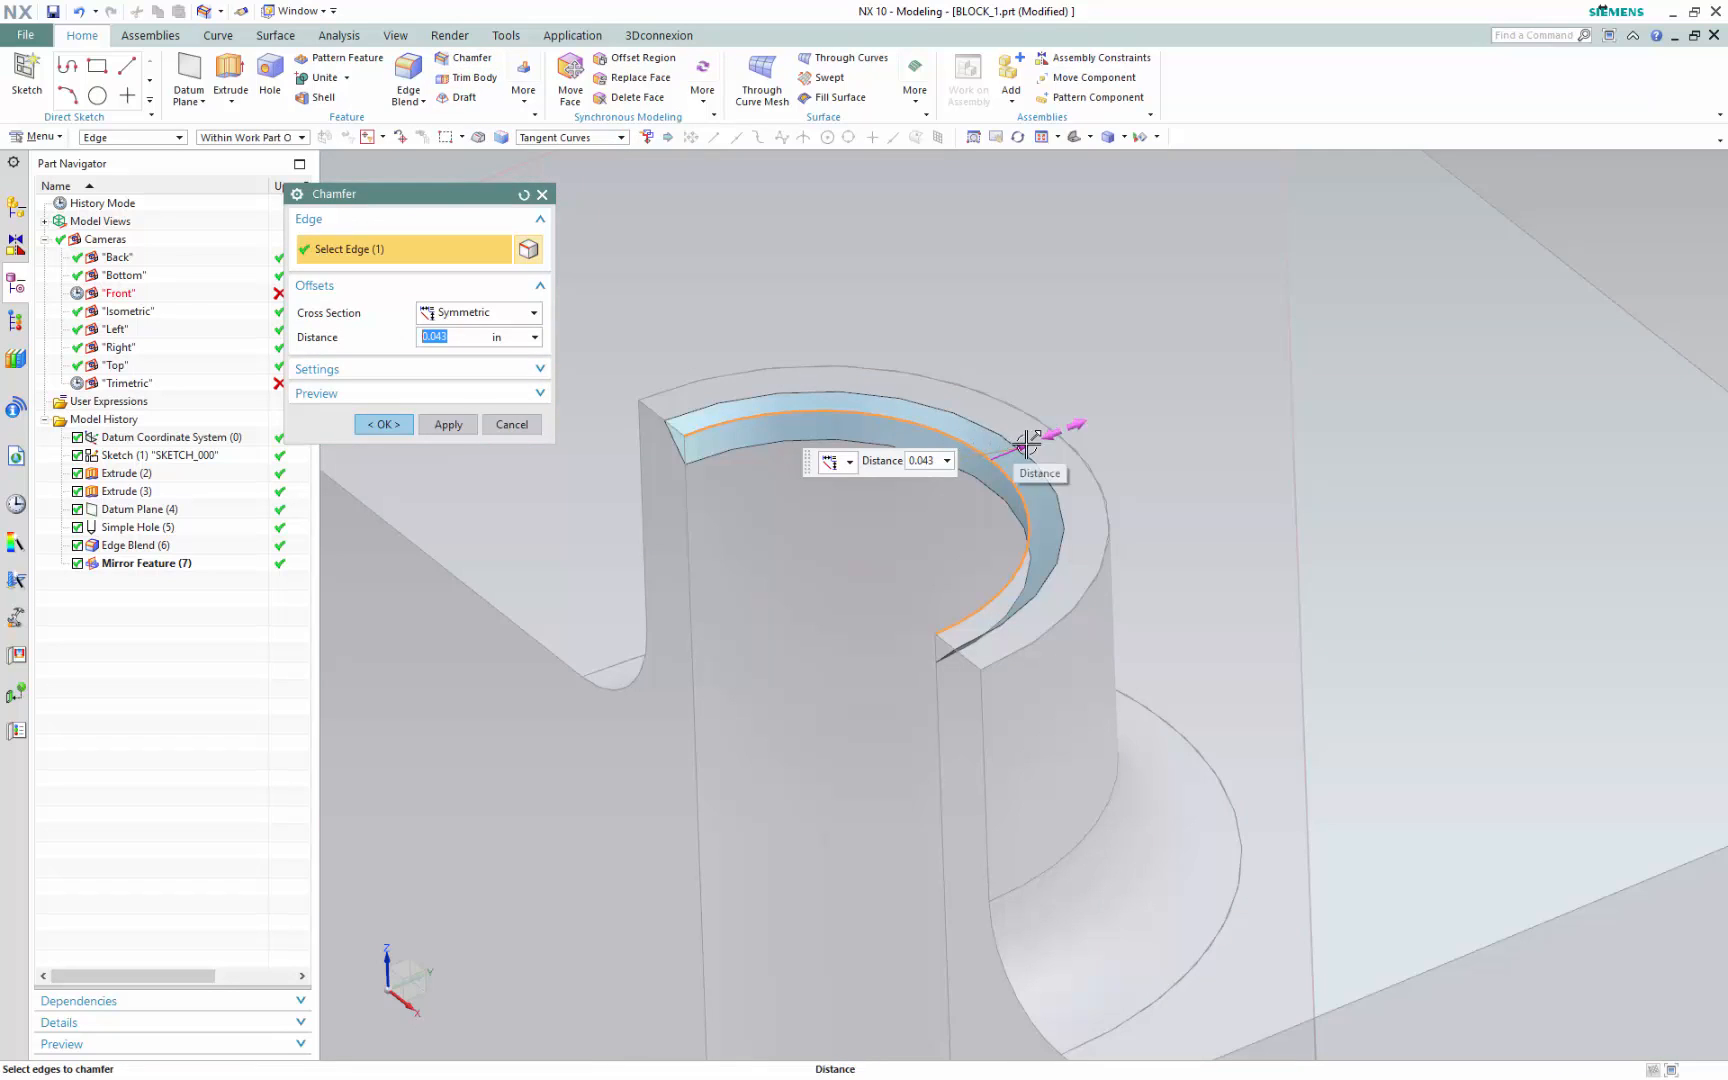
{"action": "type", "text": "0.02"}
{"action": "key", "text": "Return"}
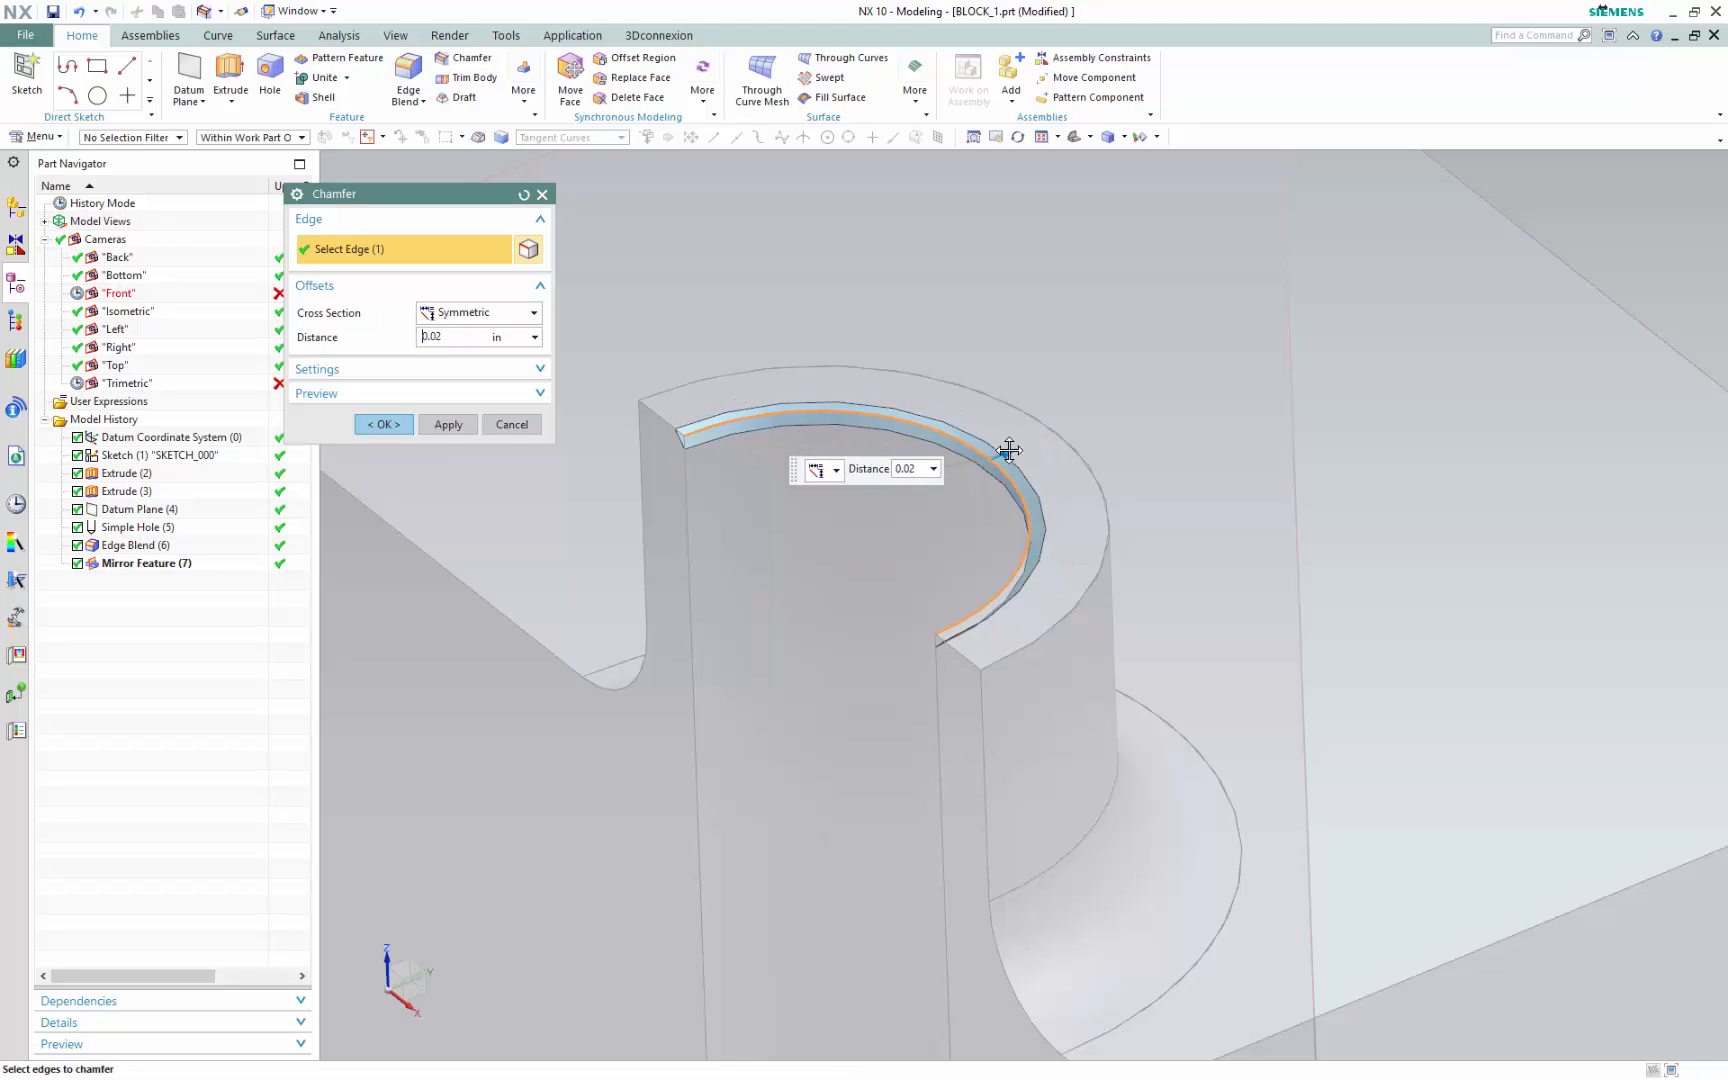
{"action": "left_click", "coordinate": [383, 424]}
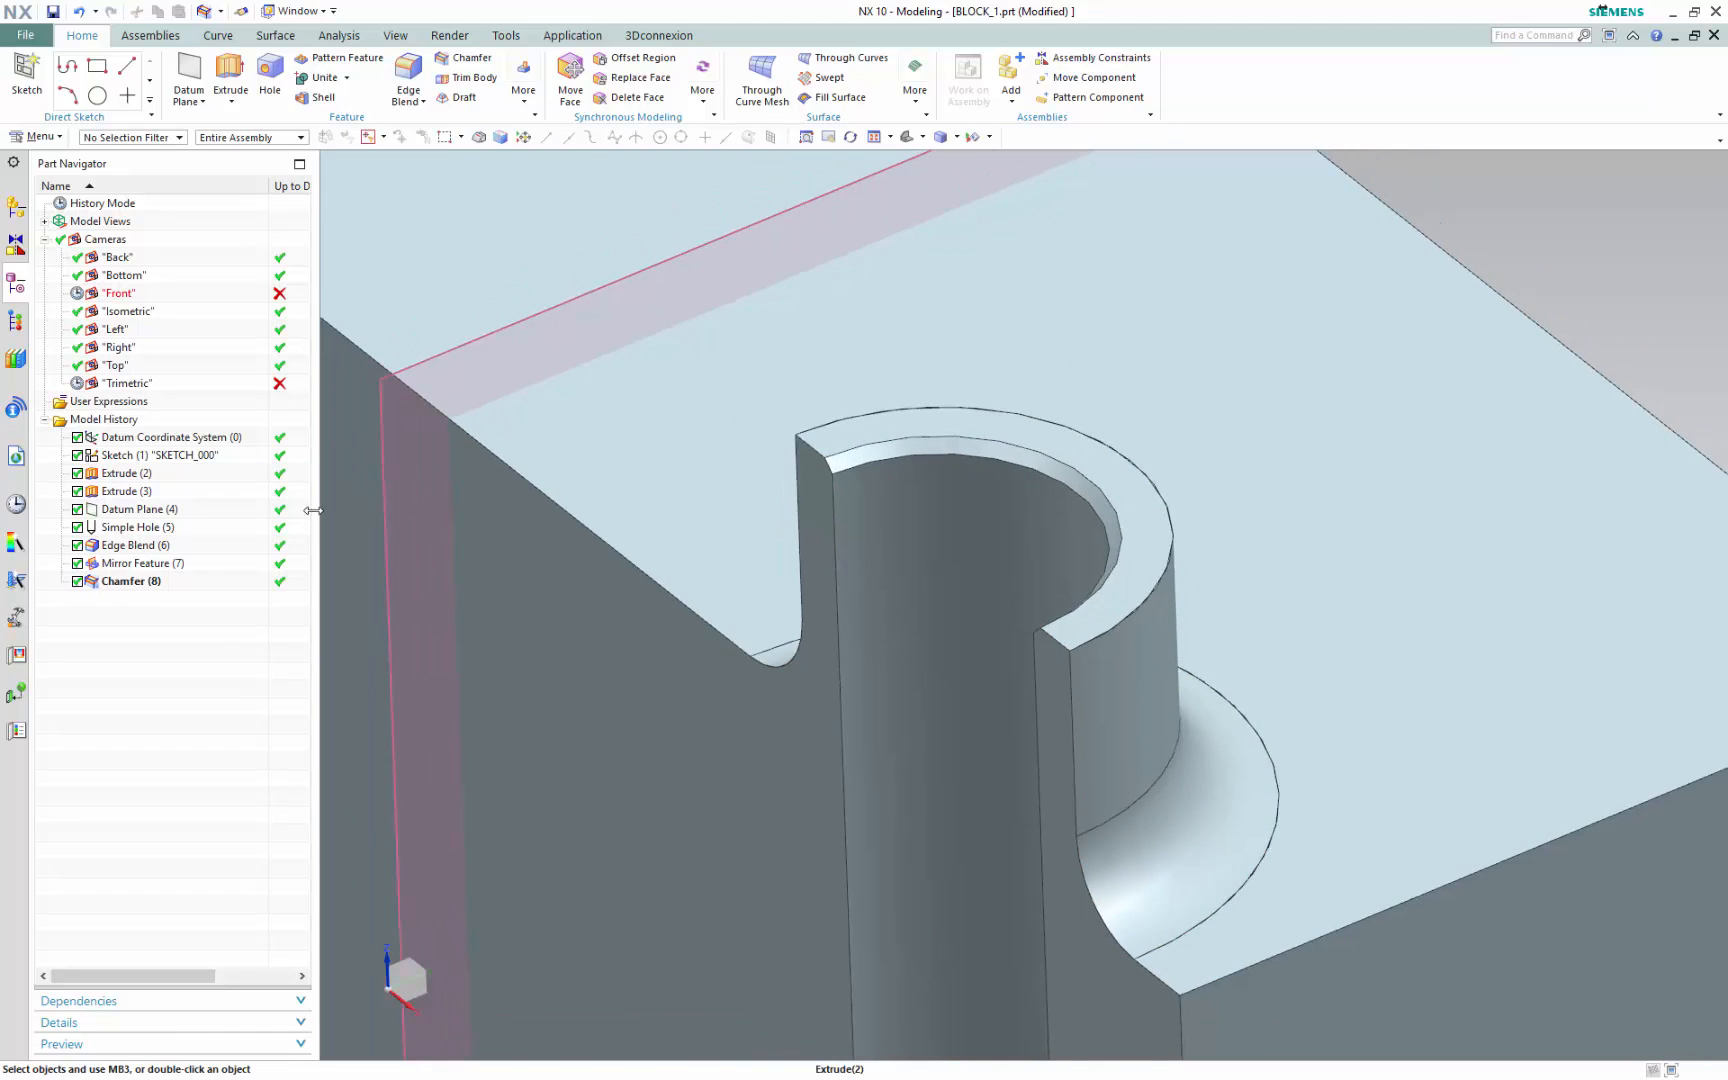
Reorder the chamfer ahead of the mirror feature in the model history and add it to the mirrored features
{"action": "left_click", "coordinate": [125, 583]}
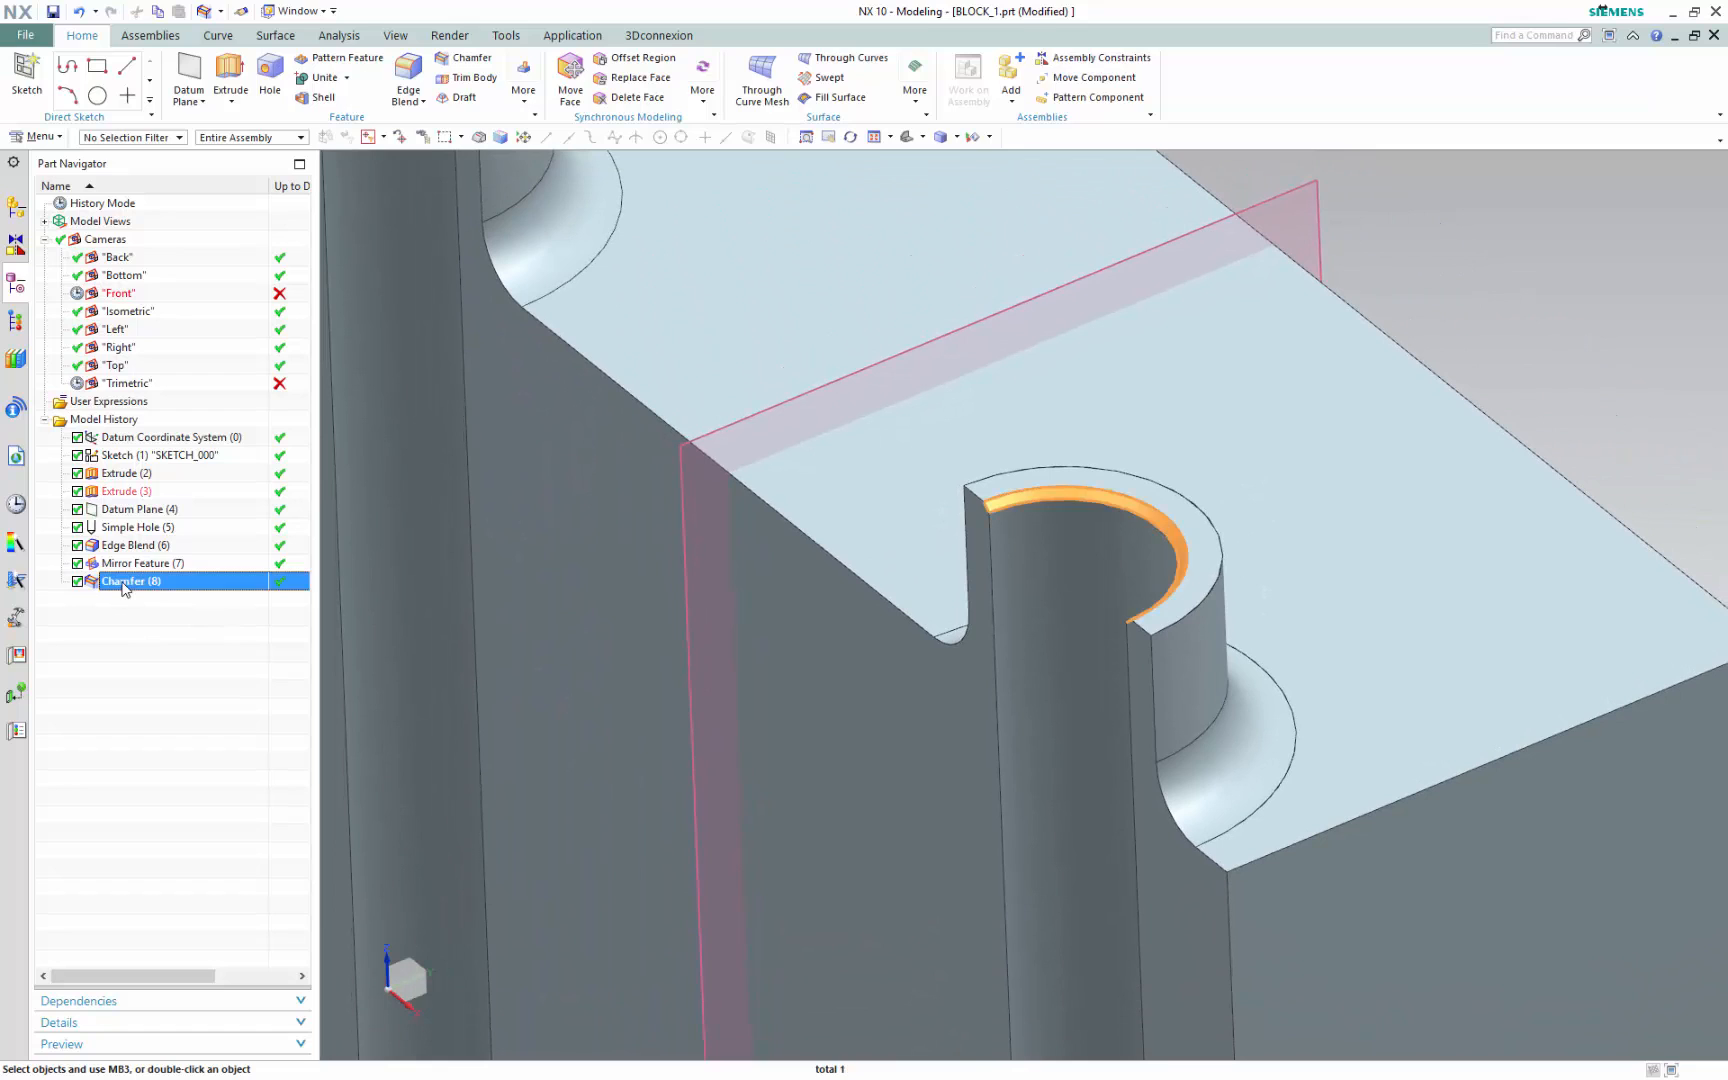
{"action": "left_click_drag", "start_coordinate": [117, 583], "coordinate": [120, 562]}
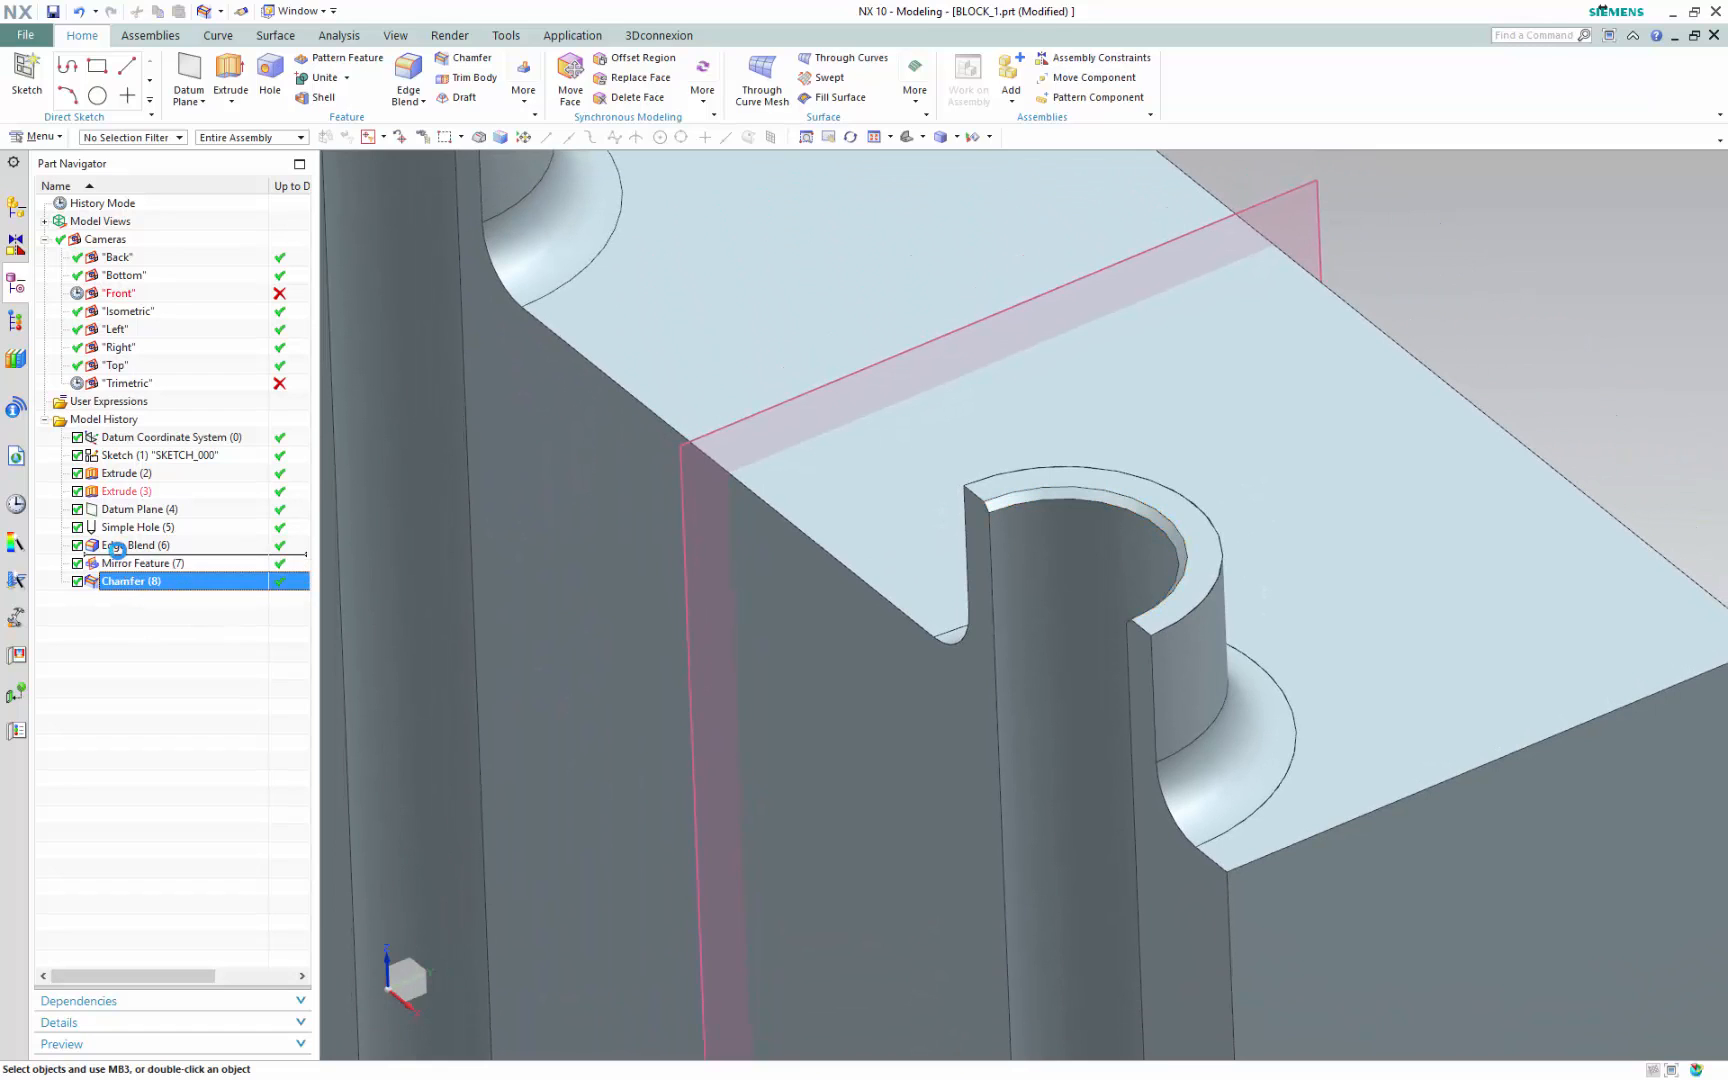
{"action": "double_click", "coordinate": [150, 582]}
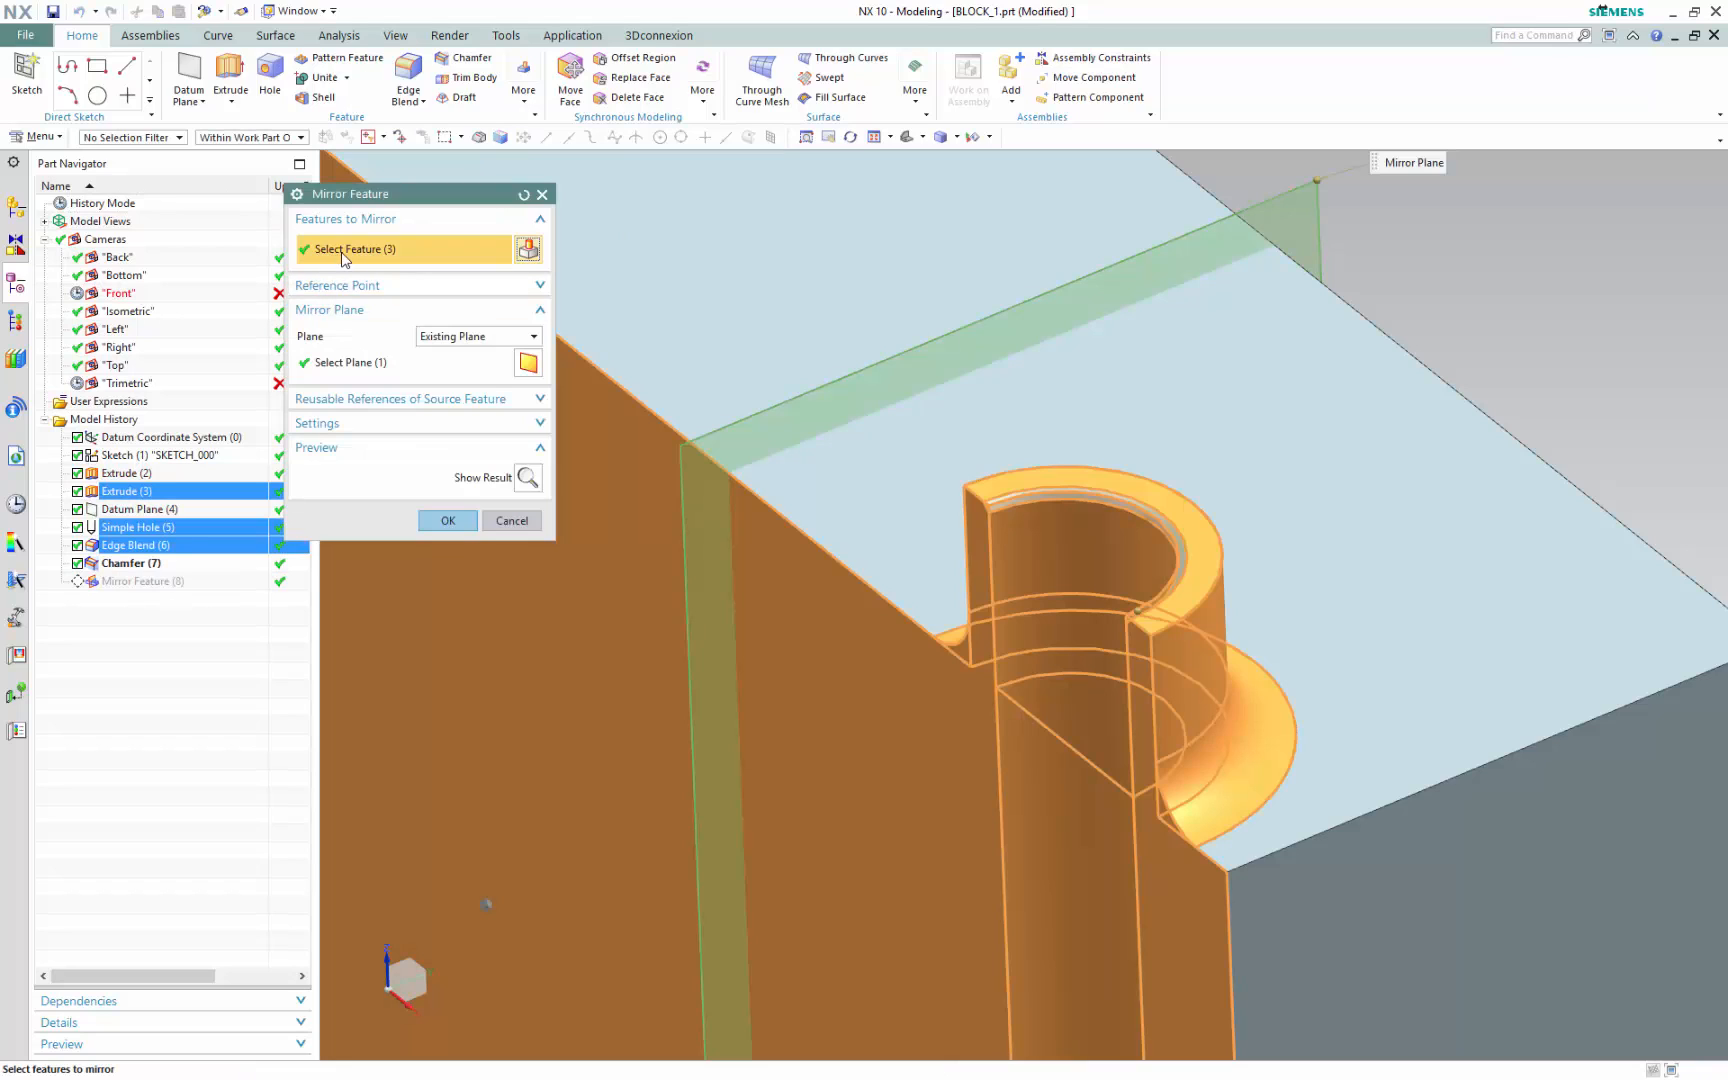
{"action": "left_click", "coordinate": [129, 565]}
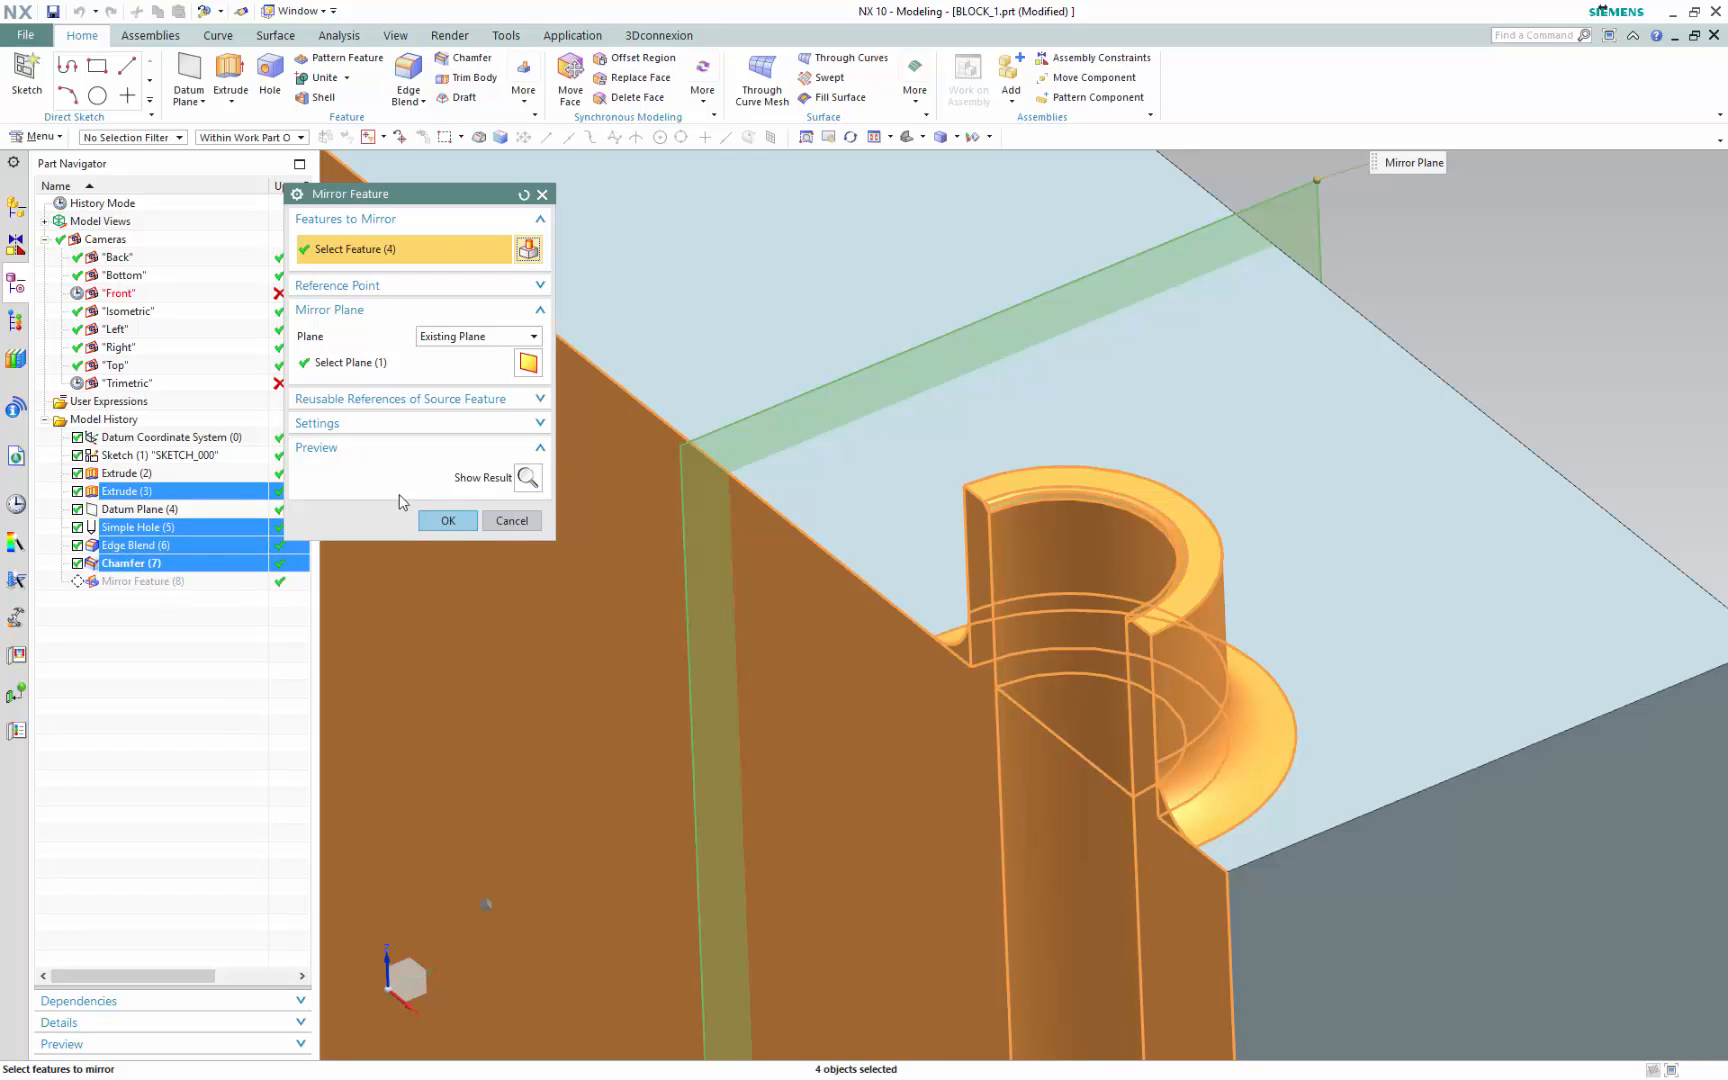
{"action": "left_click", "coordinate": [447, 520]}
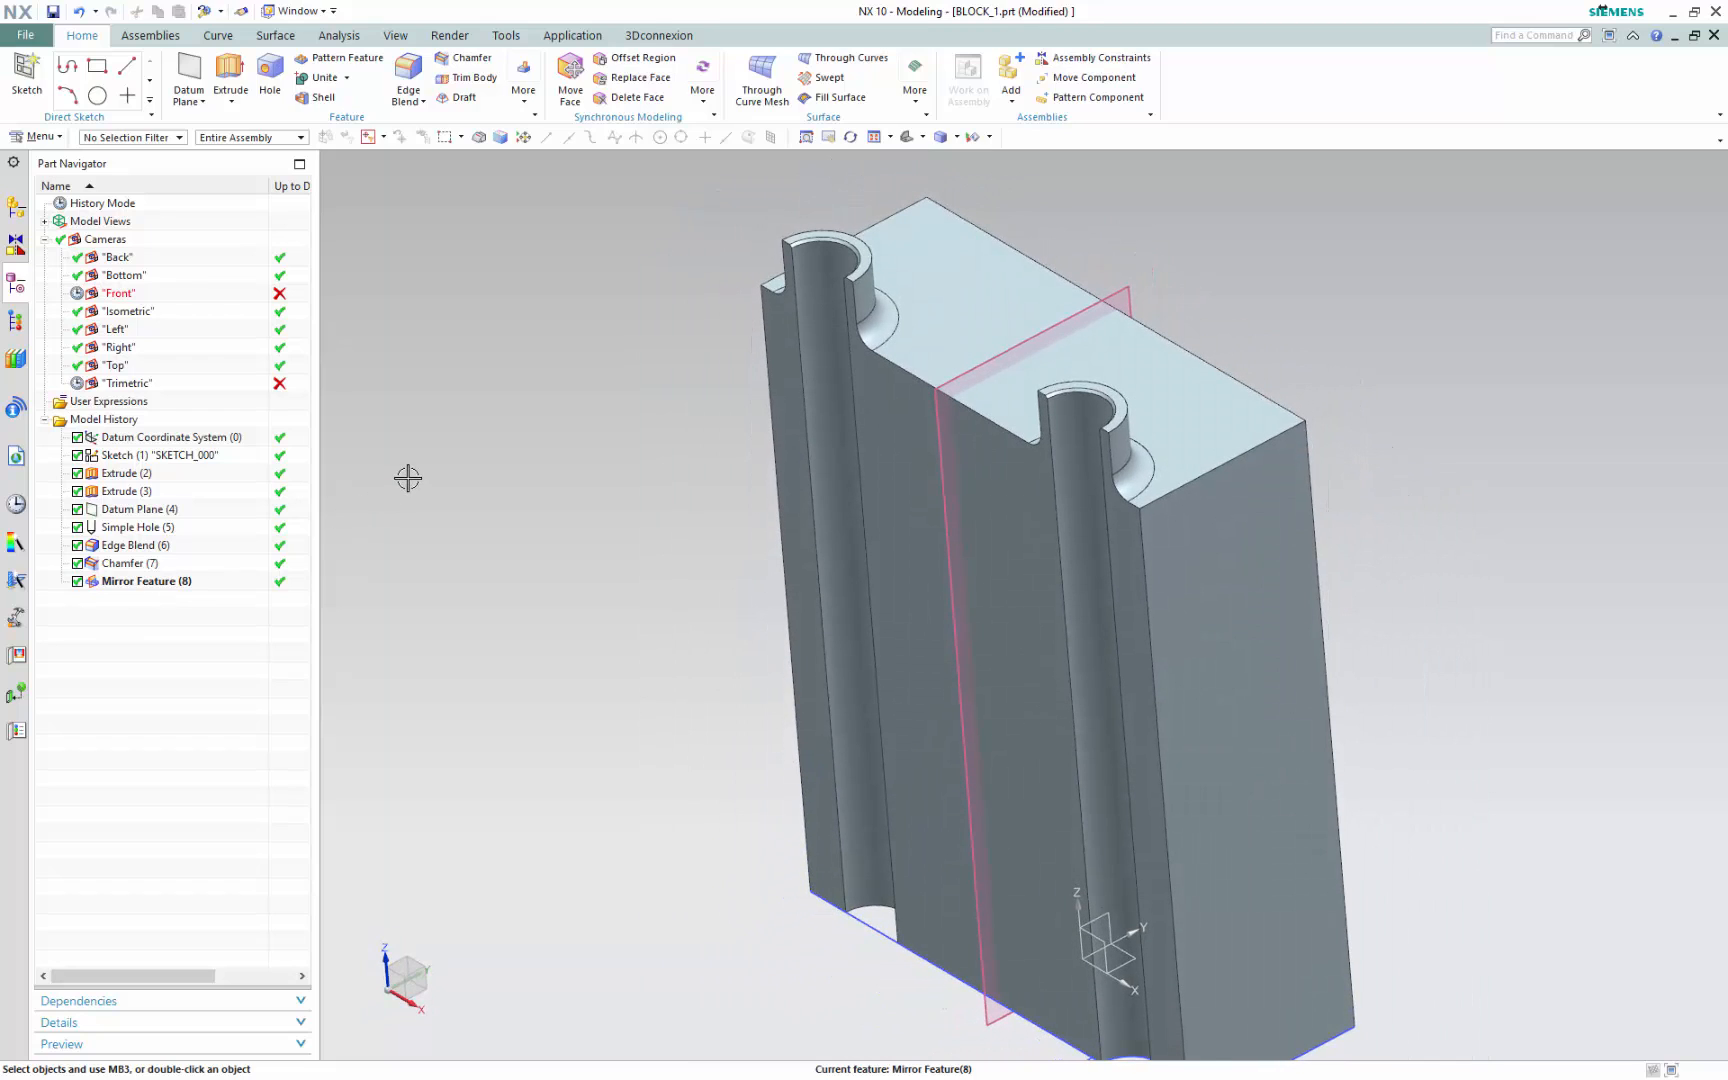
Hide all sketches and datum planes in the block part, and save the part file
{"action": "key", "text": "ctrl+w"}
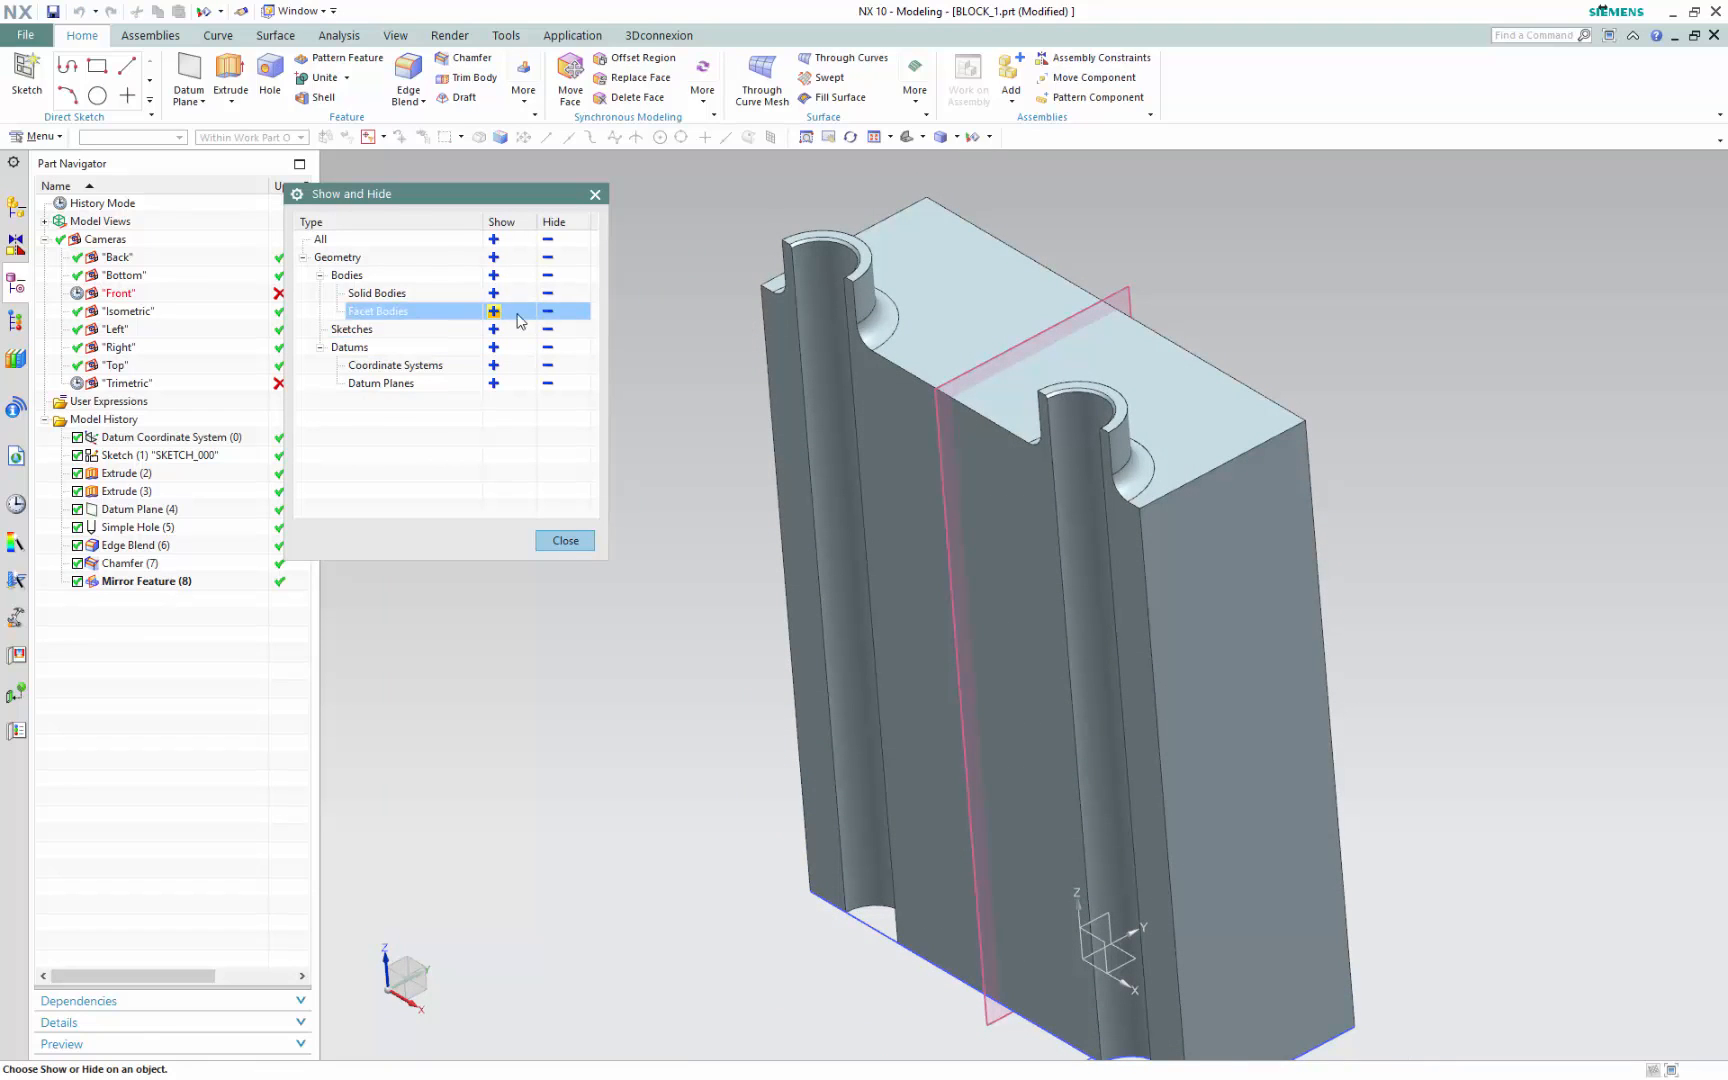
{"action": "left_click", "coordinate": [548, 329]}
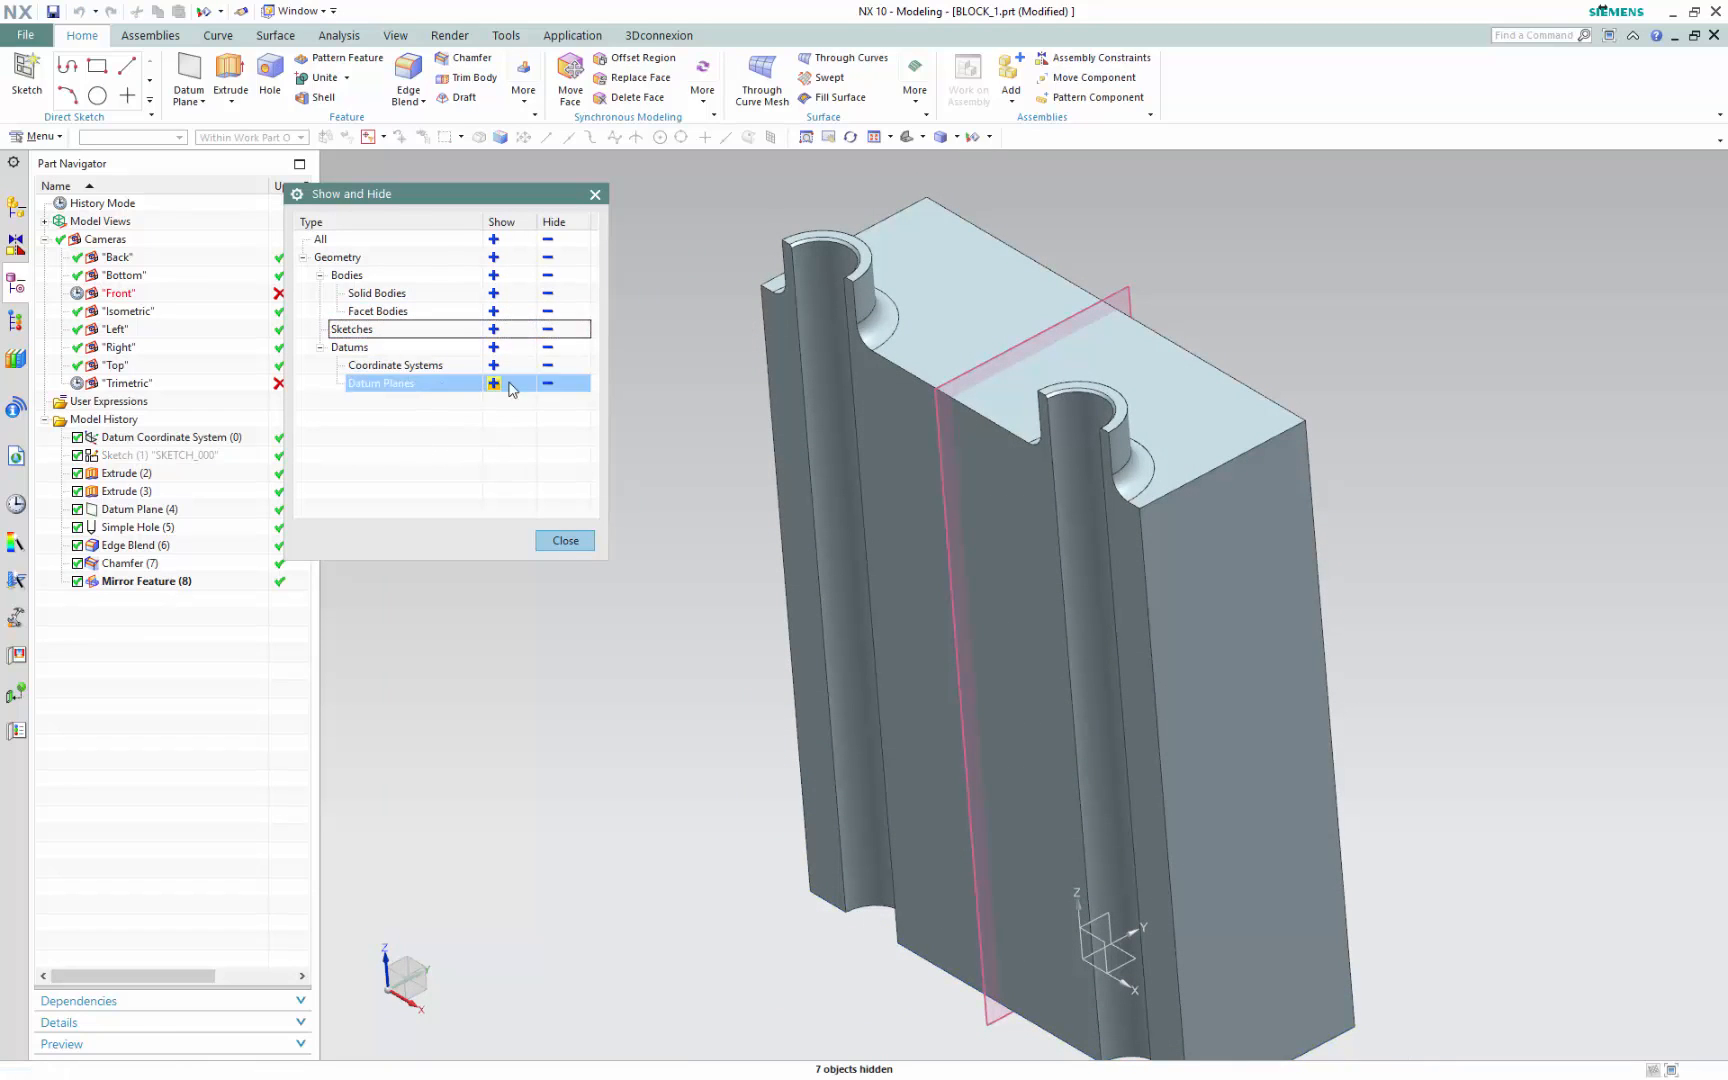
{"action": "left_click", "coordinate": [548, 383]}
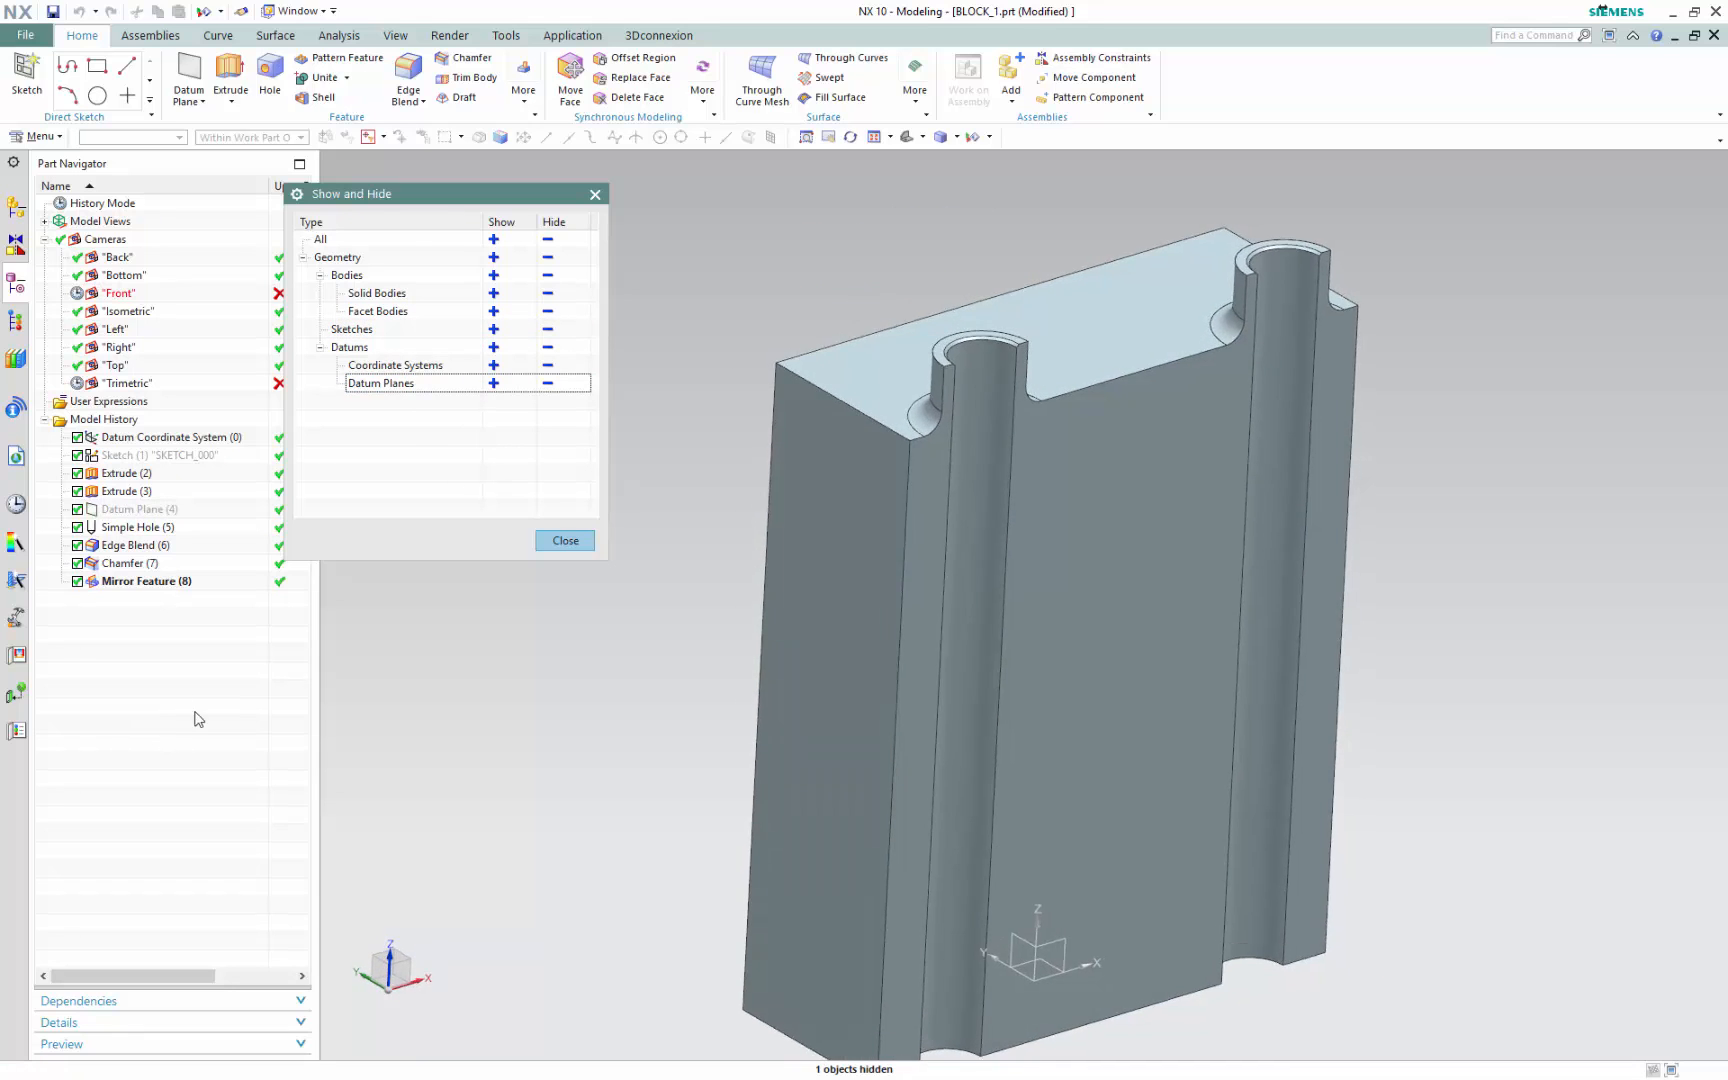
{"action": "left_click", "coordinate": [562, 541]}
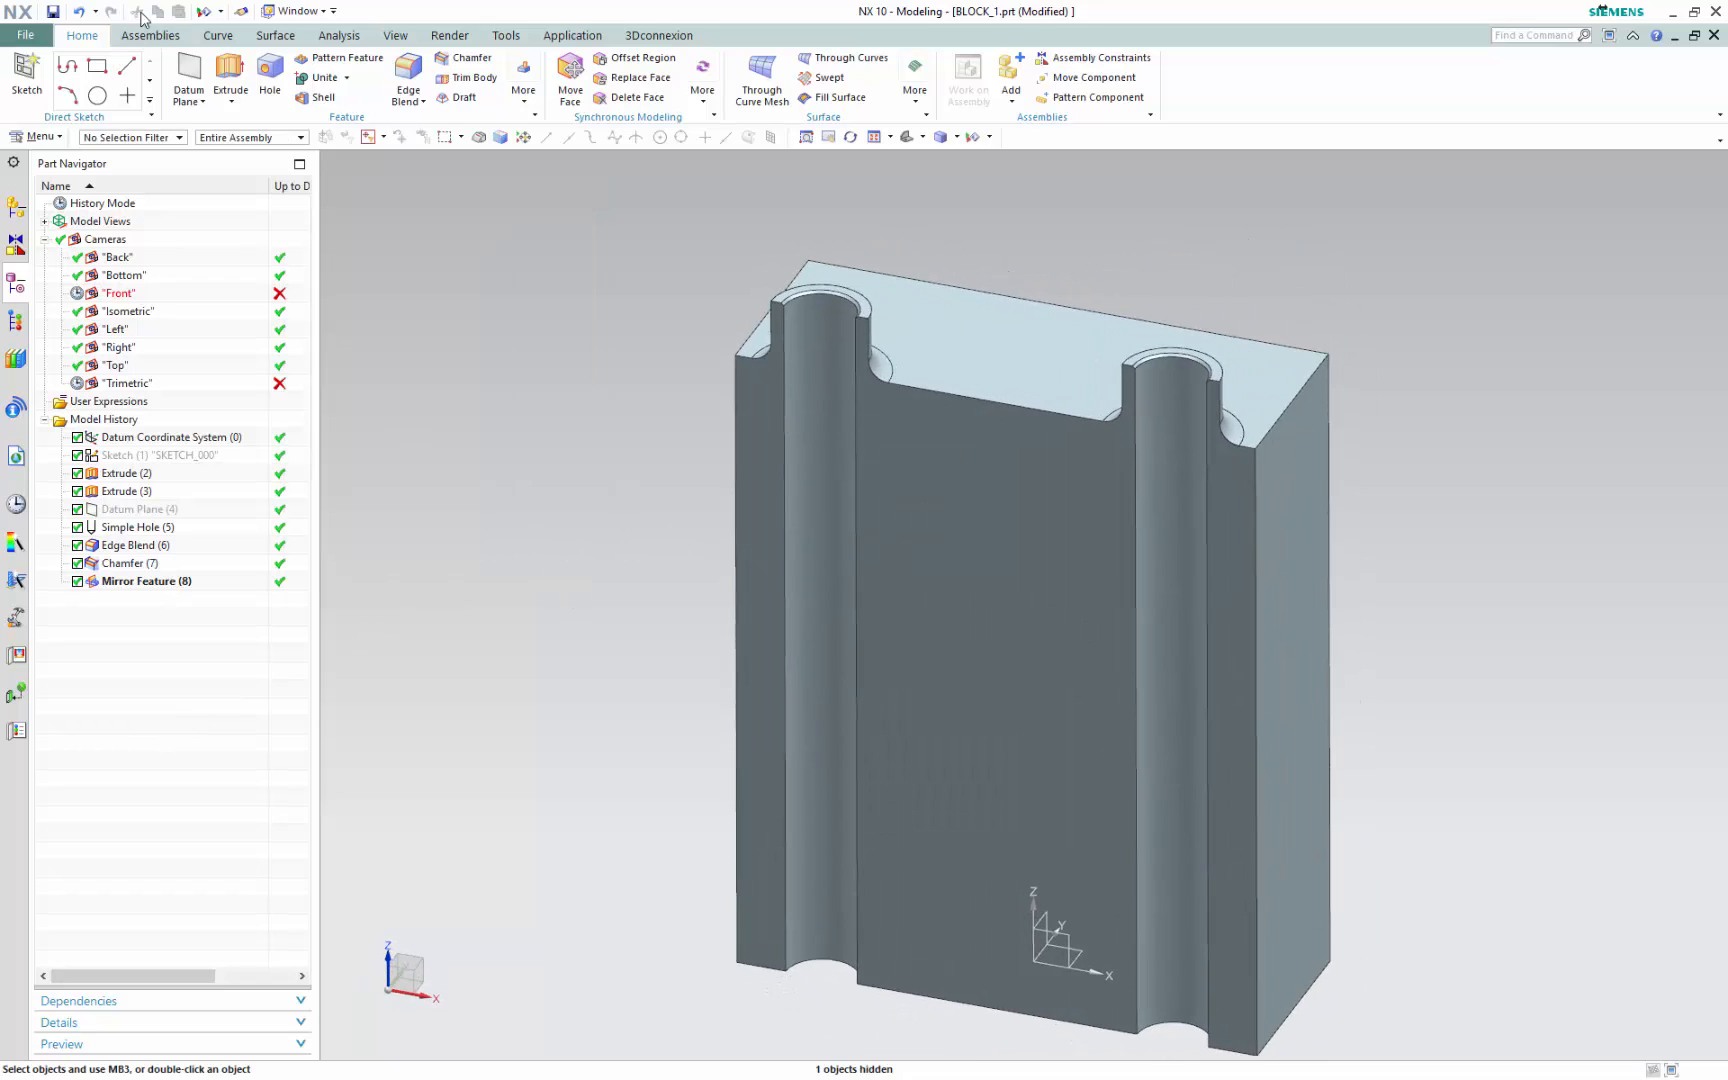
{"action": "left_click", "coordinate": [53, 12]}
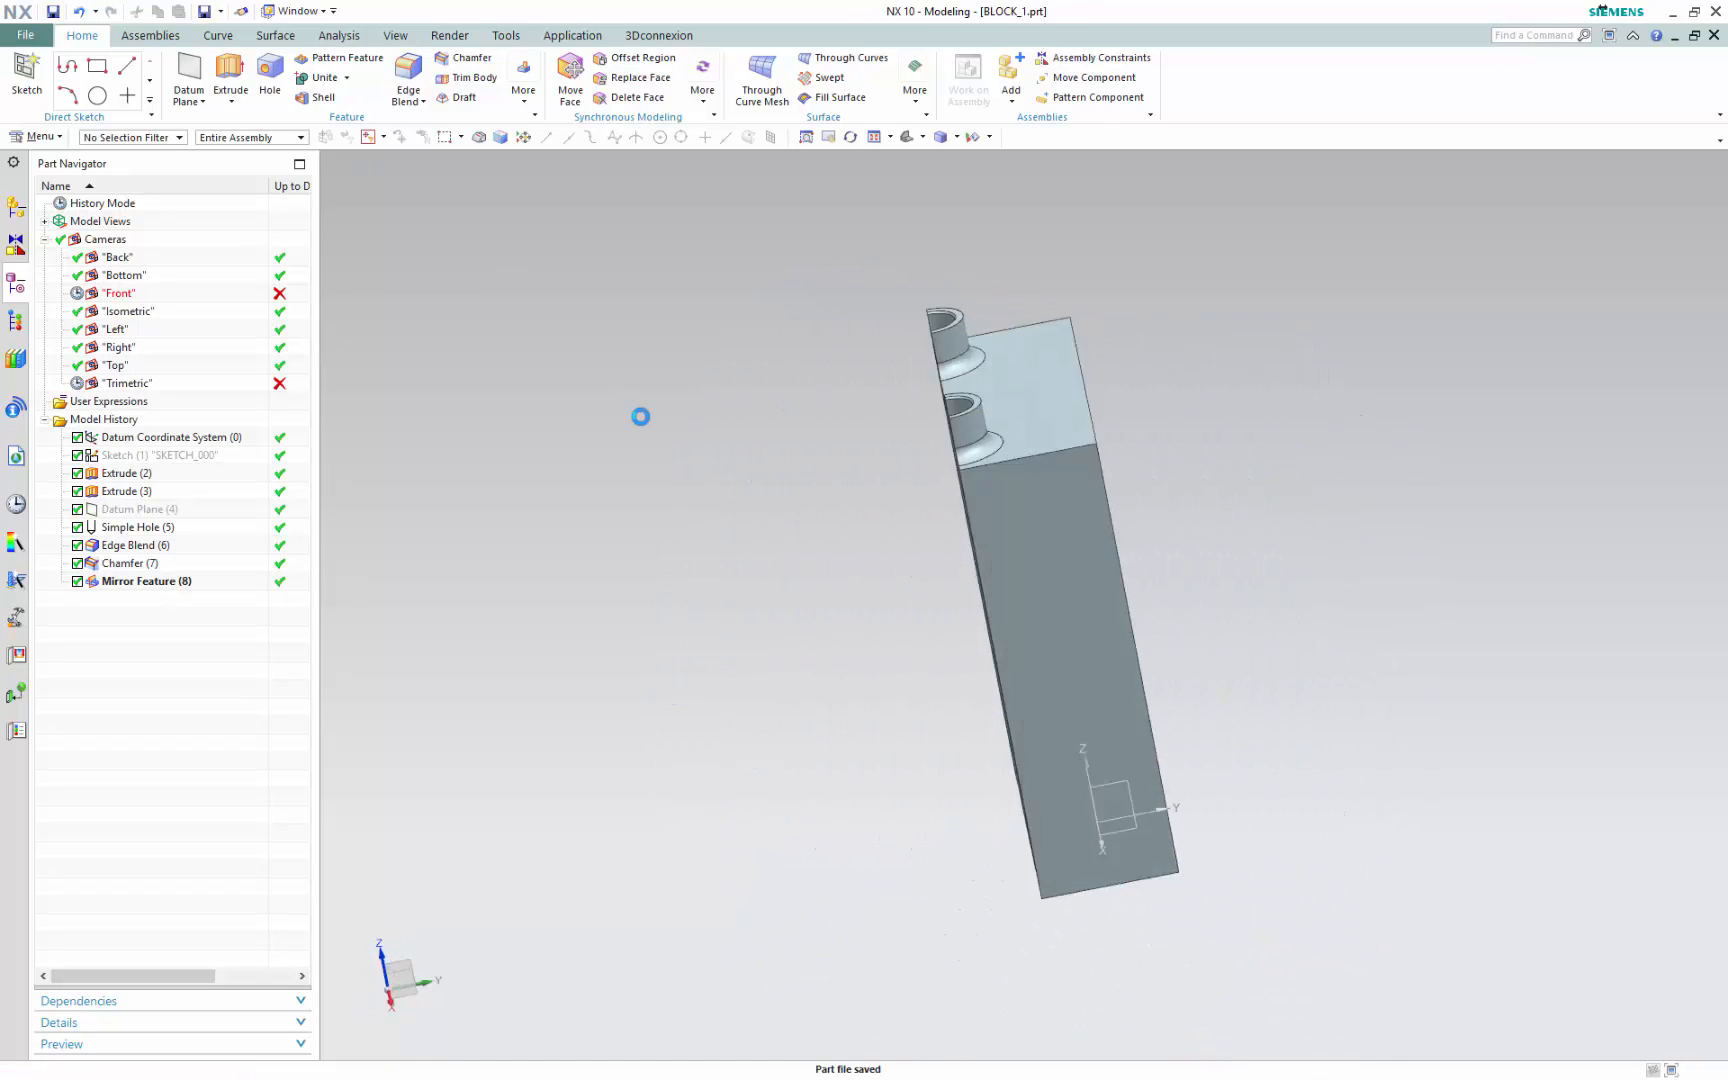
Create a new assembly file in inches named BLOCK_ASSY in the BLOCK_ASM folder
{"action": "left_click", "coordinate": [28, 36]}
{"action": "left_click", "coordinate": [42, 62]}
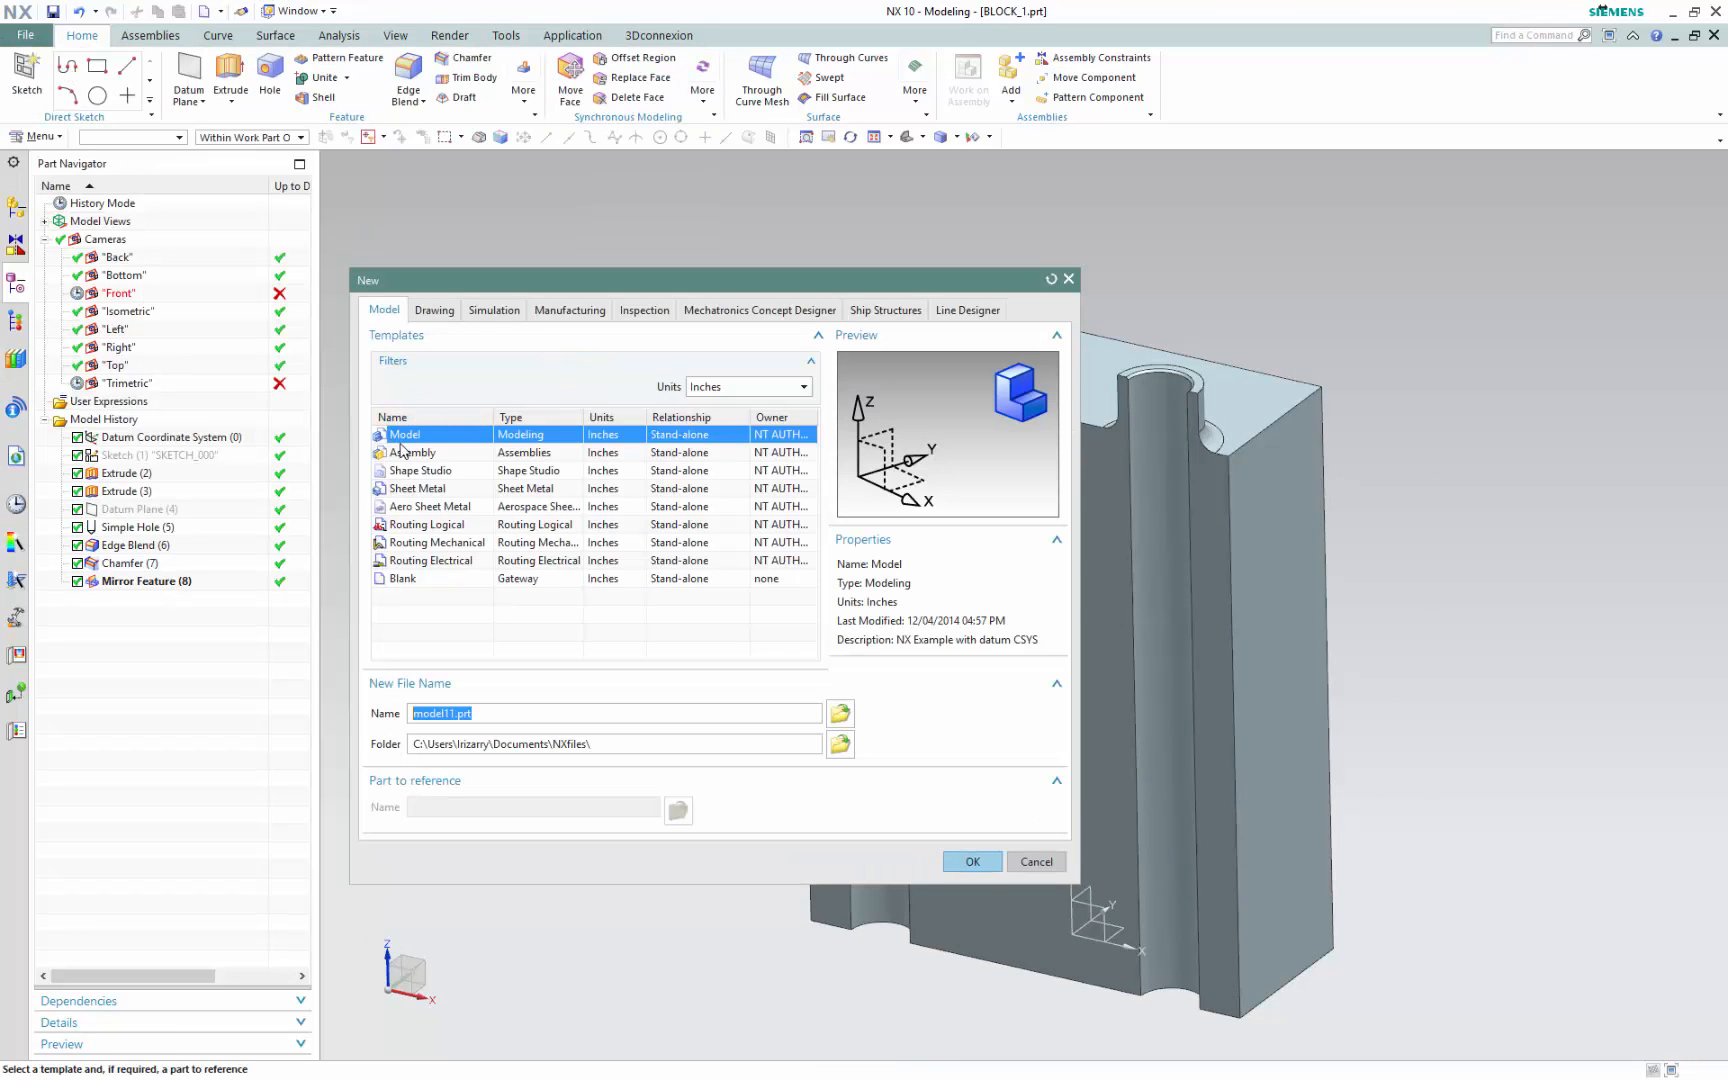
{"action": "left_click", "coordinate": [430, 458]}
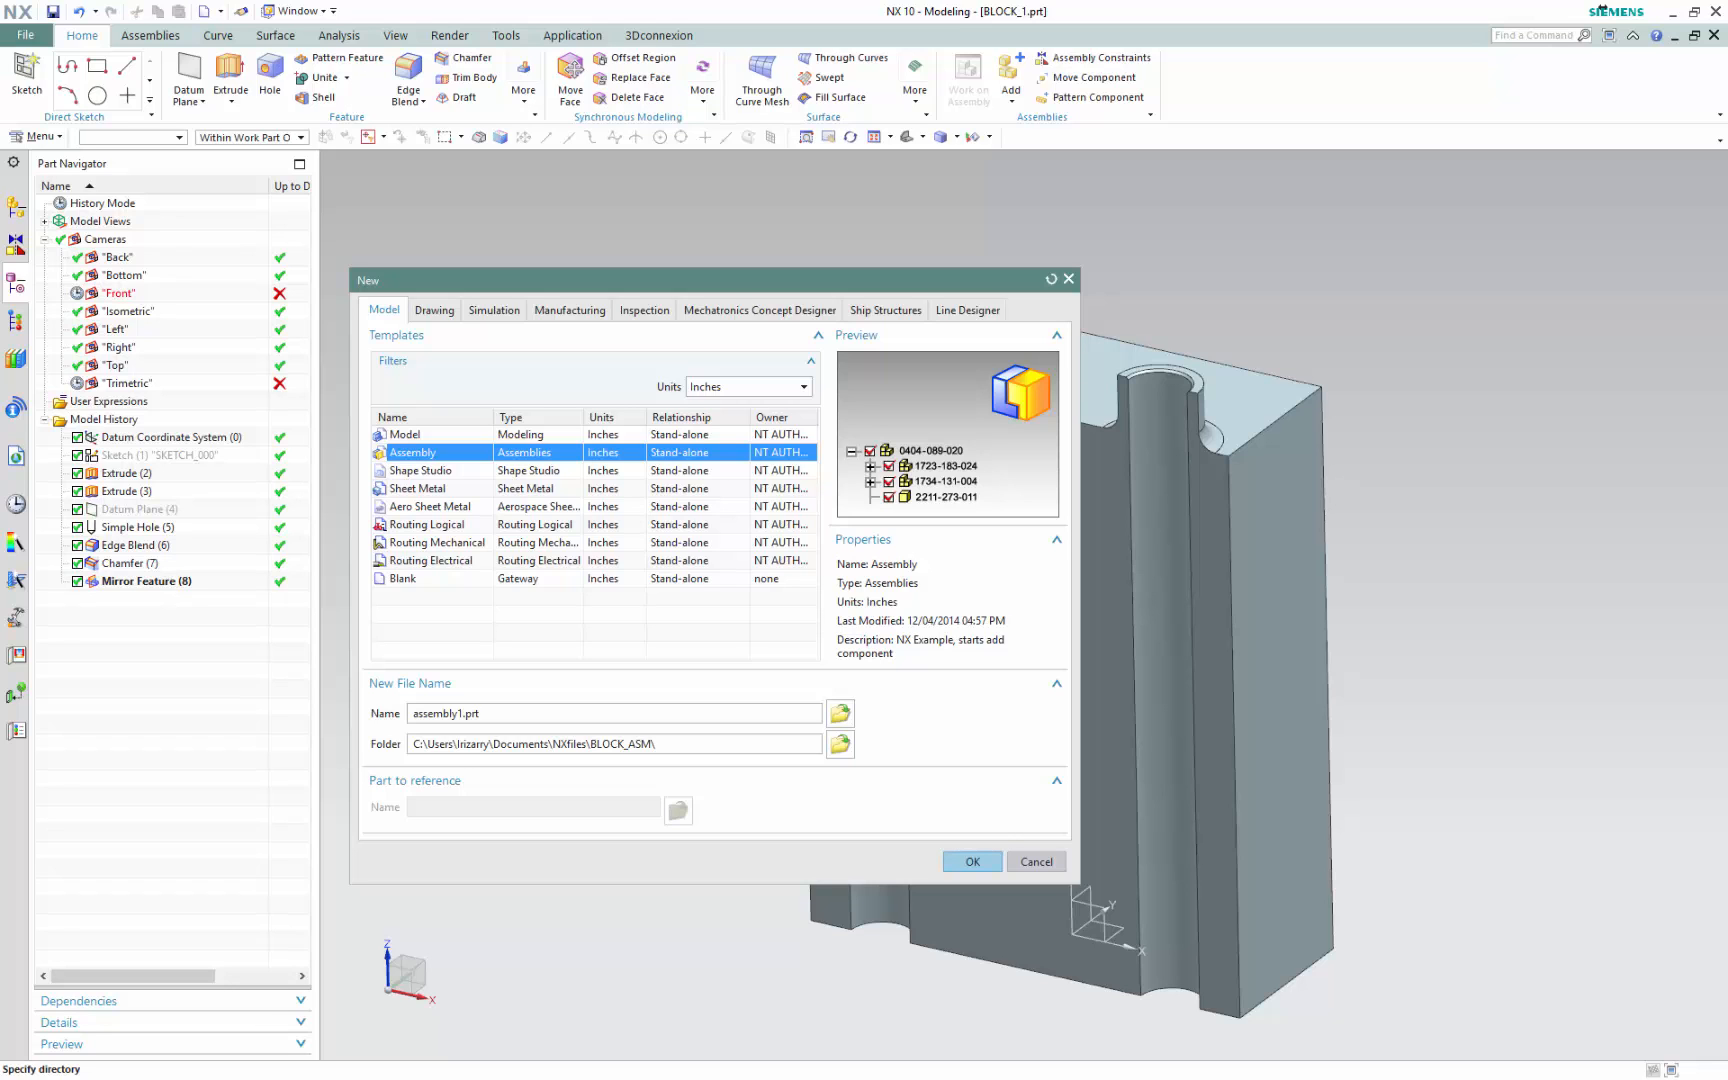
{"action": "left_click_drag", "start_coordinate": [0, 270], "coordinate": [569, 326]}
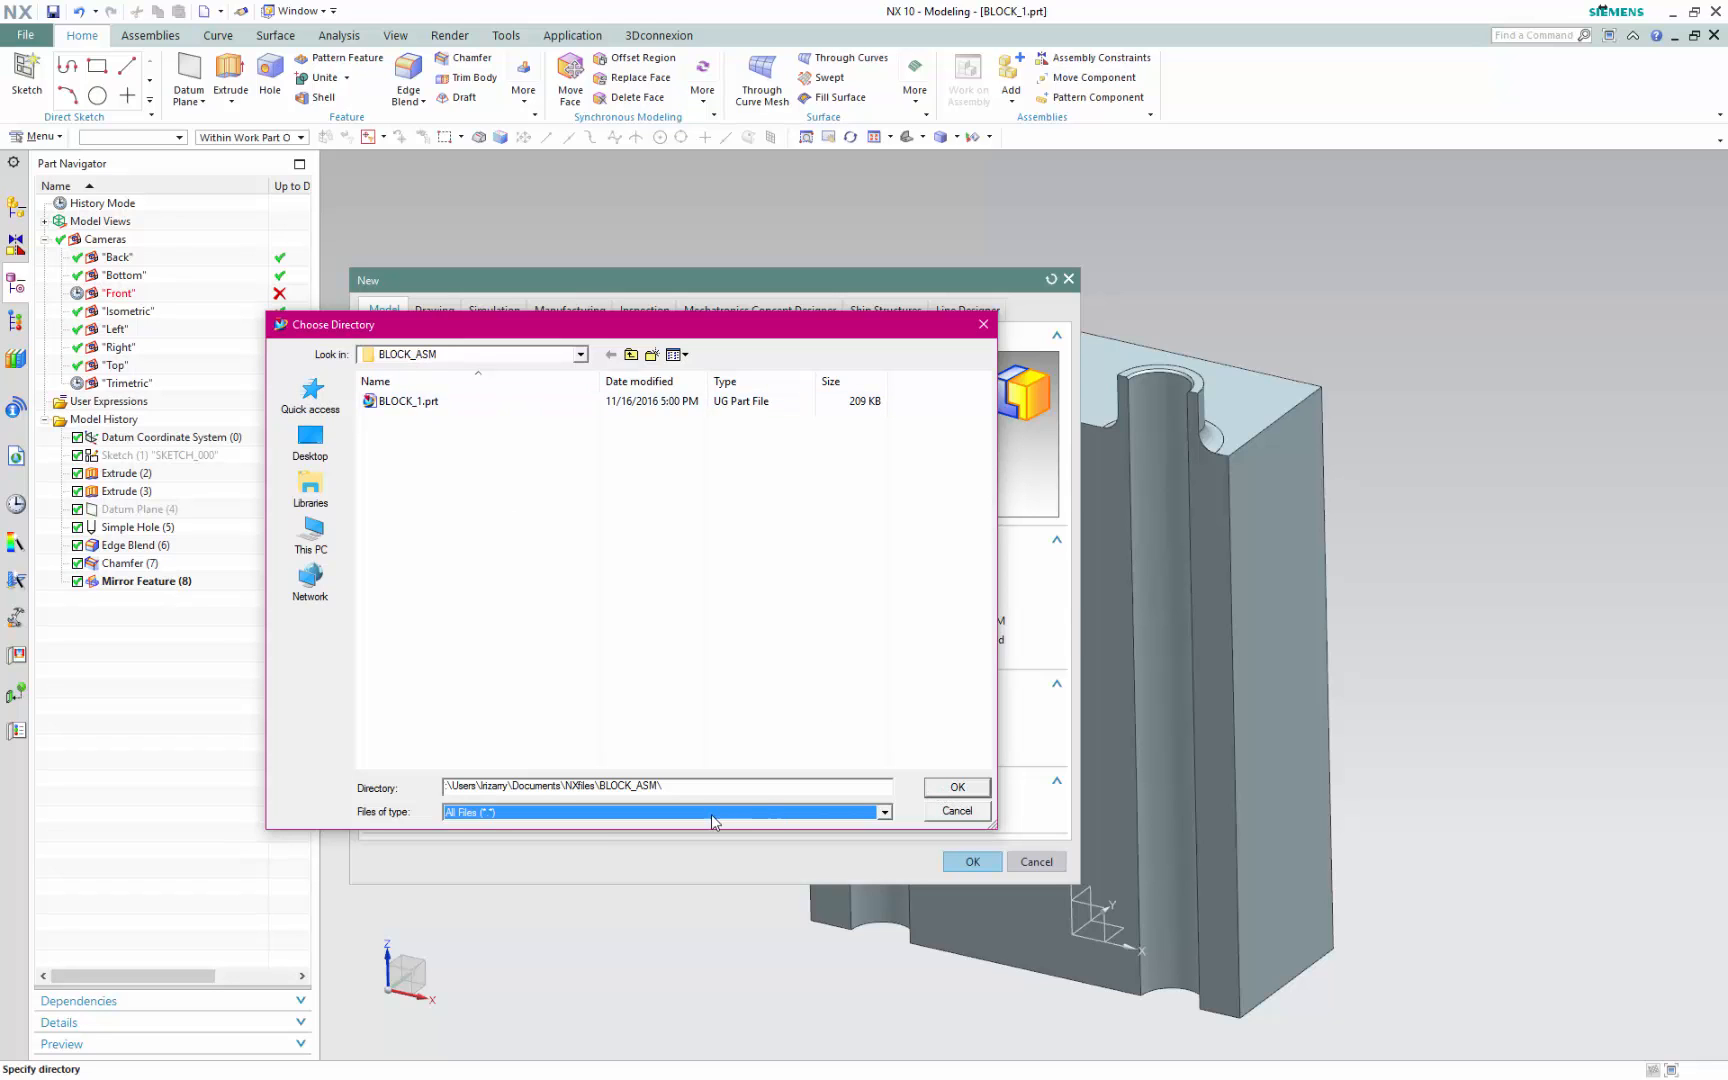
{"action": "left_click", "coordinate": [955, 786]}
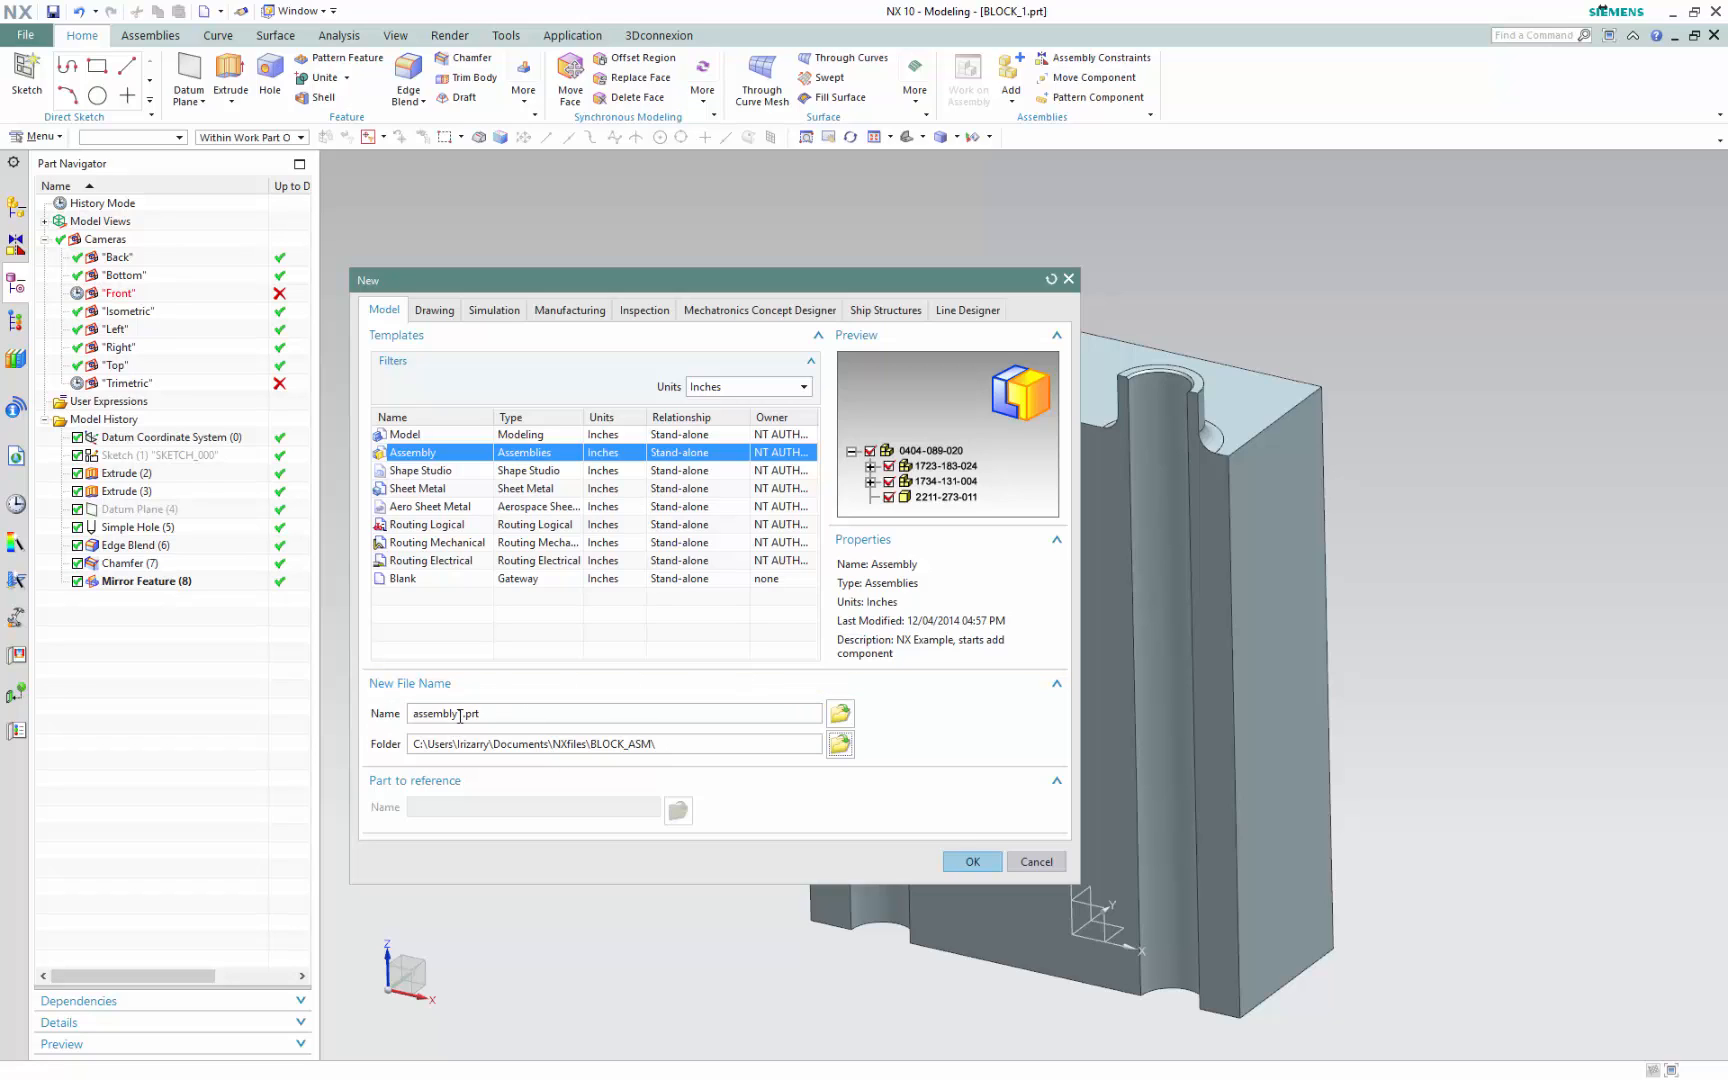
{"action": "left_click_drag", "start_coordinate": [461, 713], "coordinate": [400, 714]}
{"action": "type", "text": "BLOCK_ASSY"}
{"action": "left_click", "coordinate": [973, 861]}
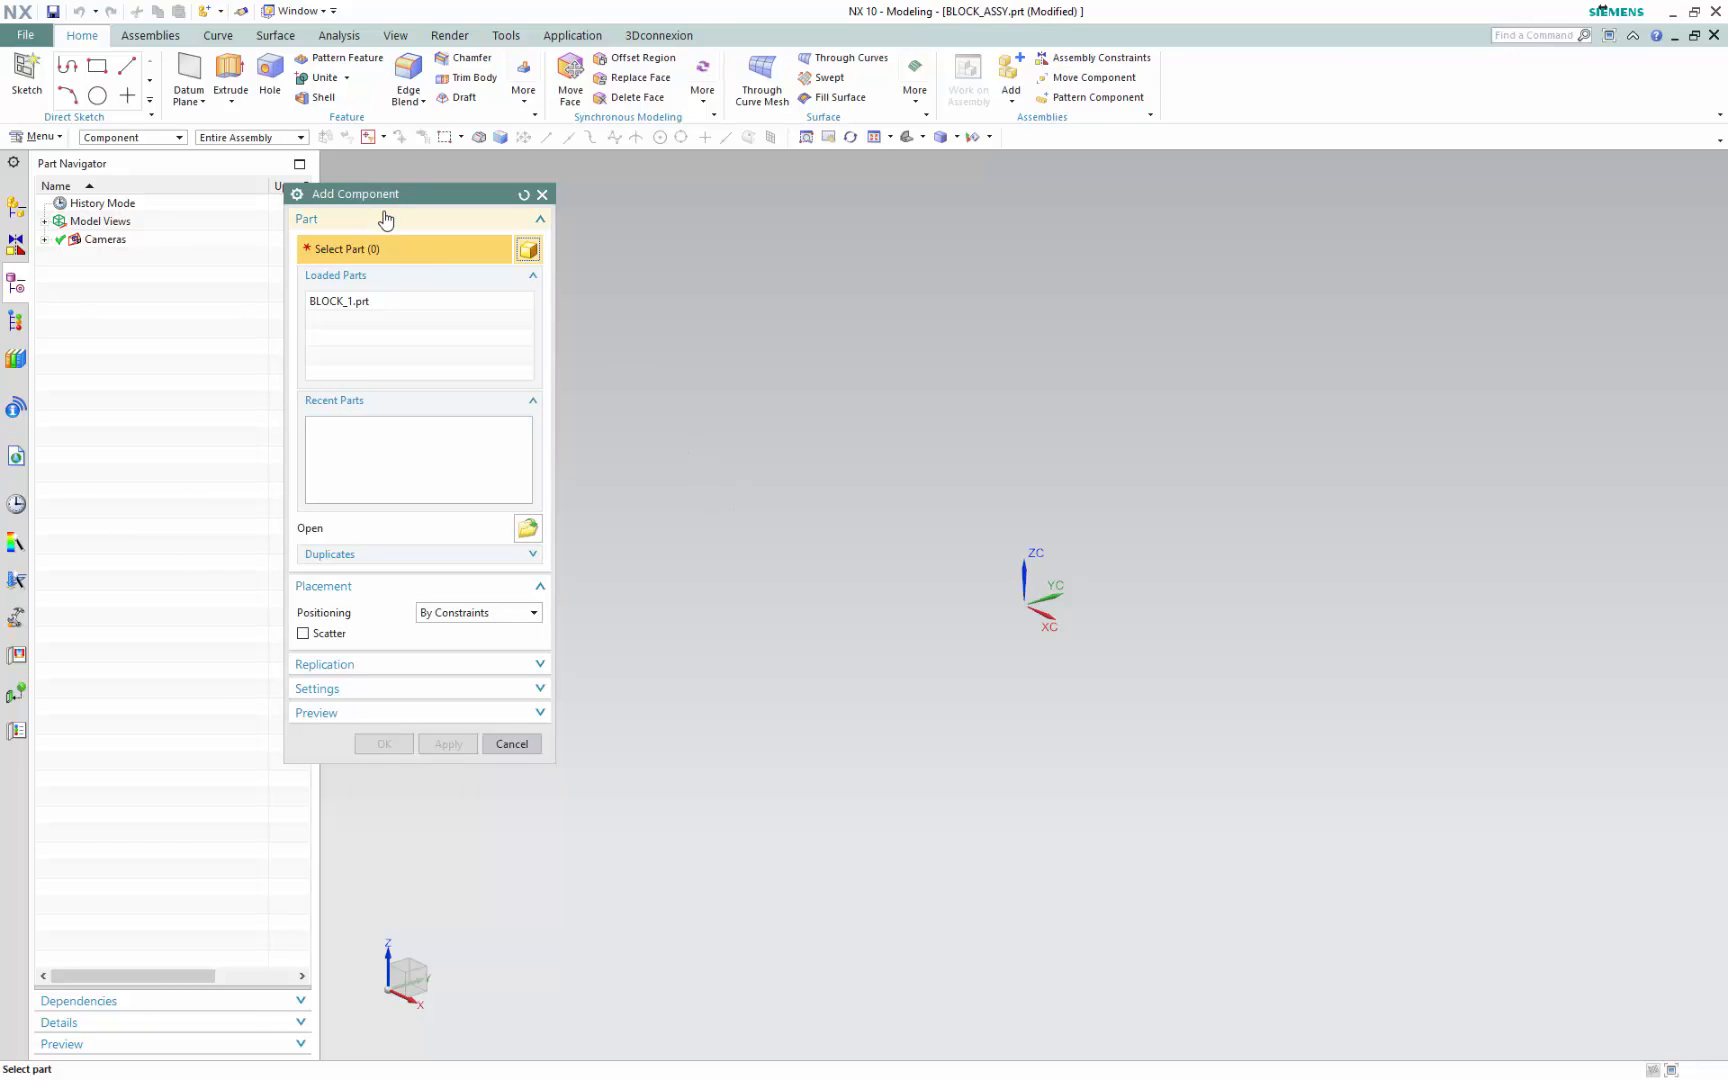
Add BLOCK_1.prt as the first component, positioned at the absolute origin
{"action": "left_click_drag", "start_coordinate": [378, 201], "coordinate": [368, 244]}
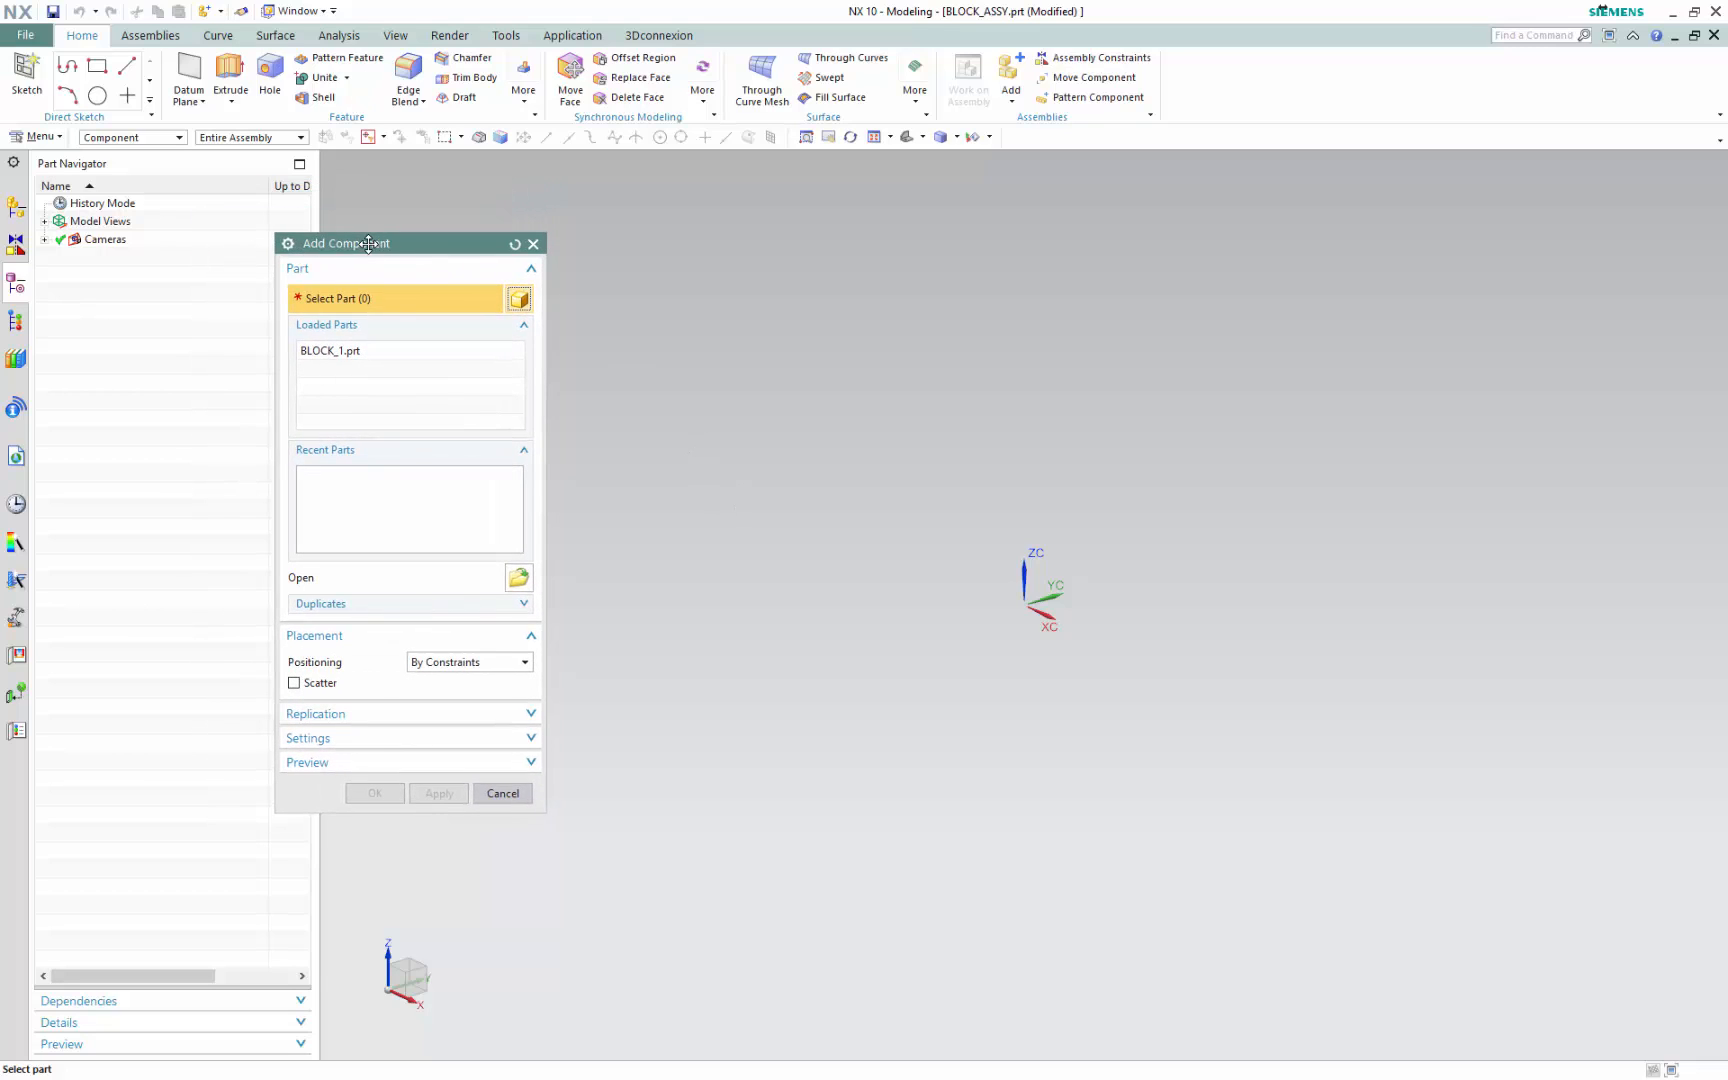
{"action": "left_click", "coordinate": [339, 350]}
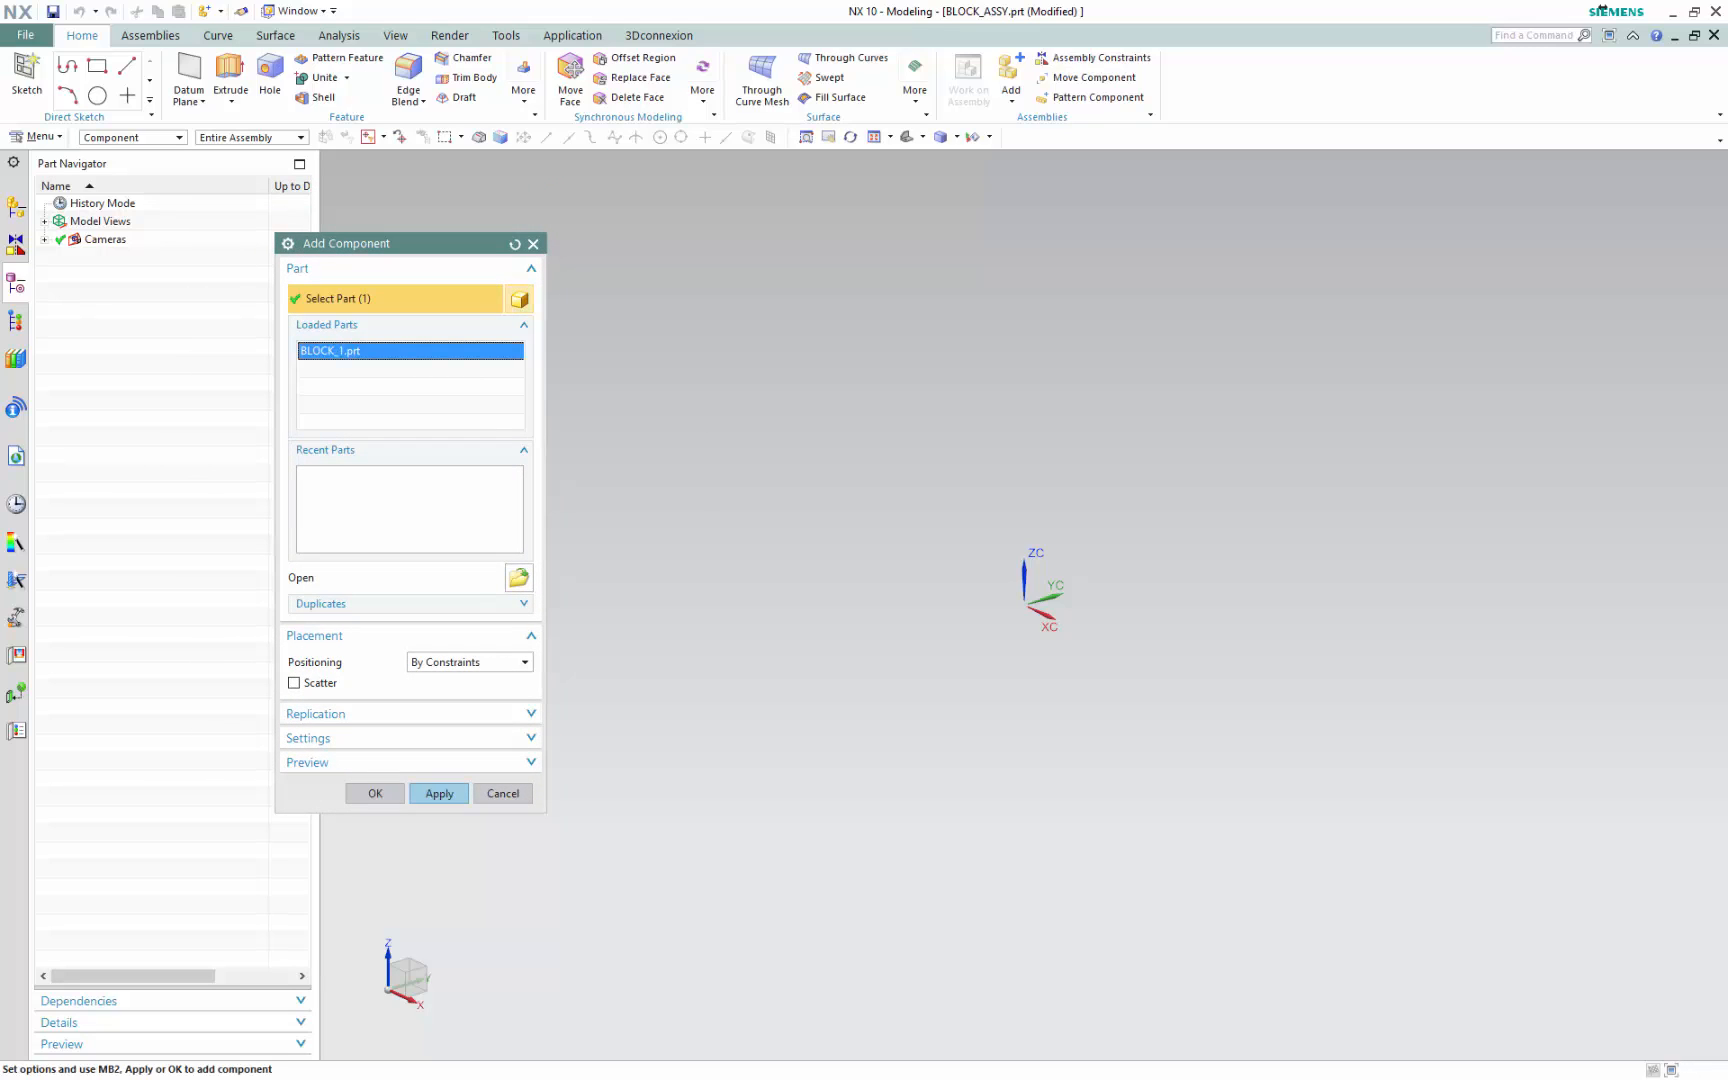
{"action": "left_click_drag", "start_coordinate": [0, 616], "coordinate": [1369, 543]}
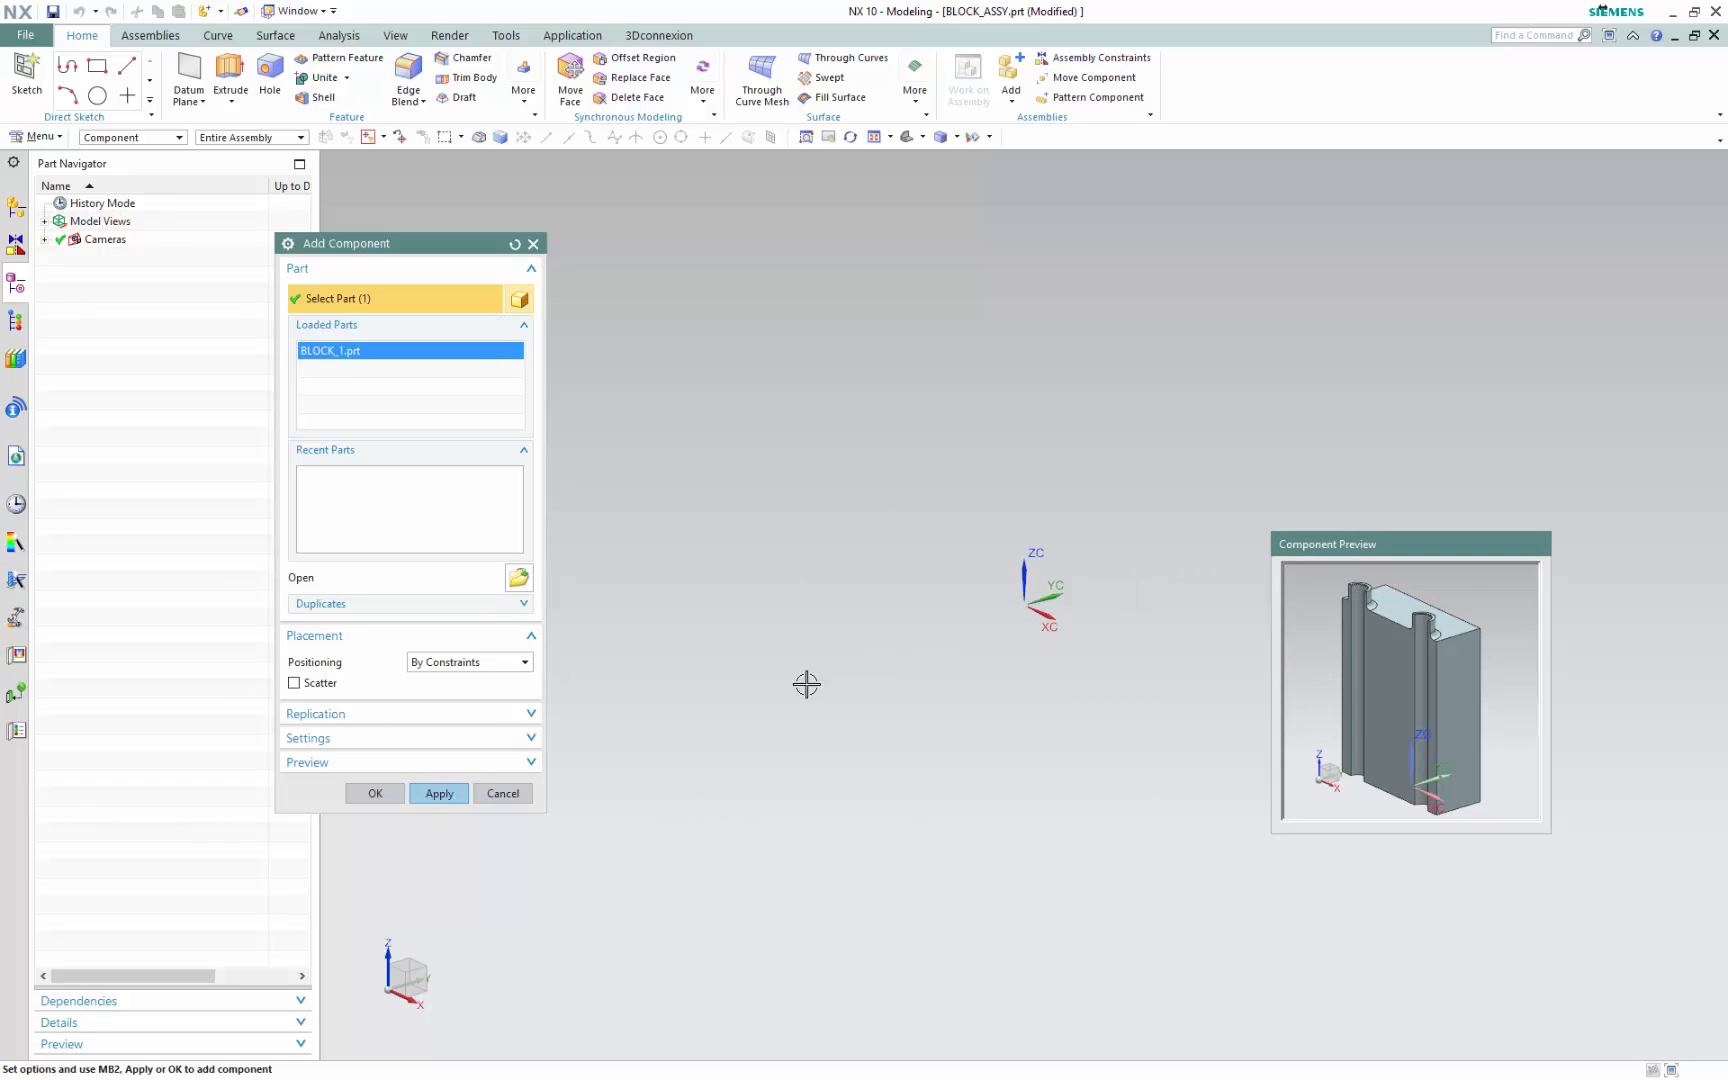
{"action": "left_click", "coordinate": [433, 663]}
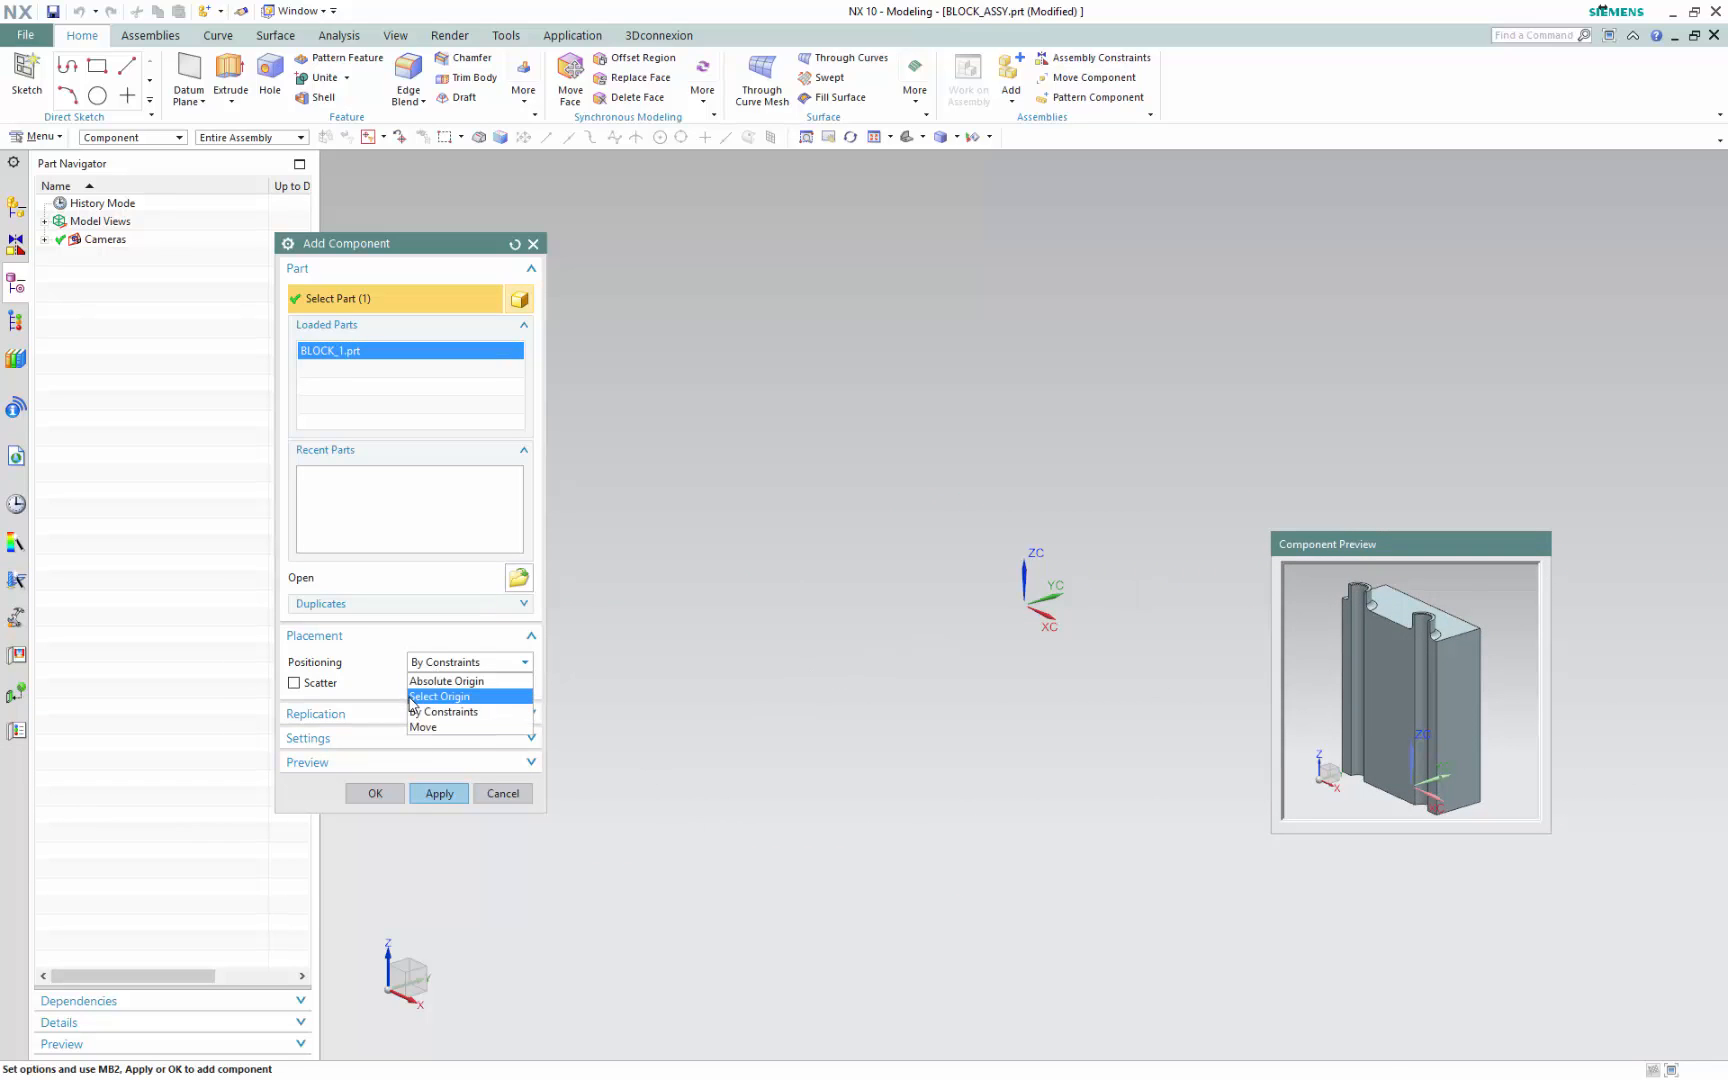
{"action": "left_click", "coordinate": [446, 681]}
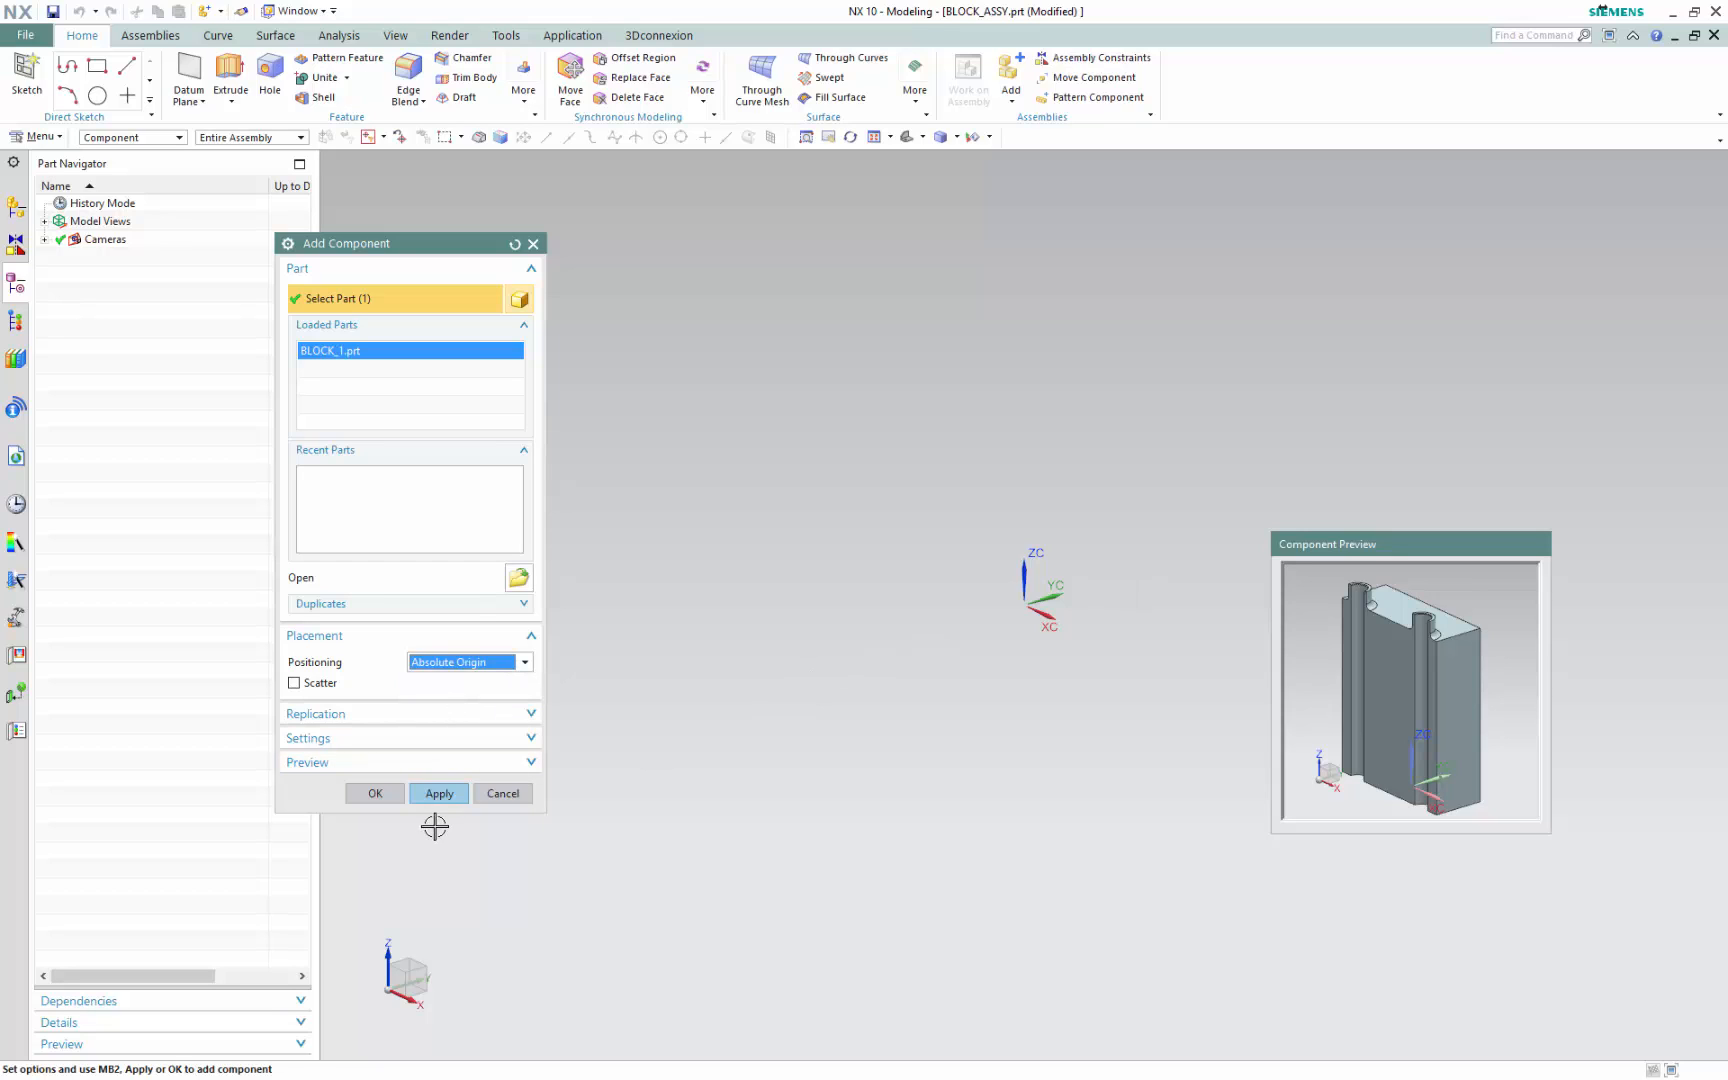
{"action": "left_click", "coordinate": [430, 787]}
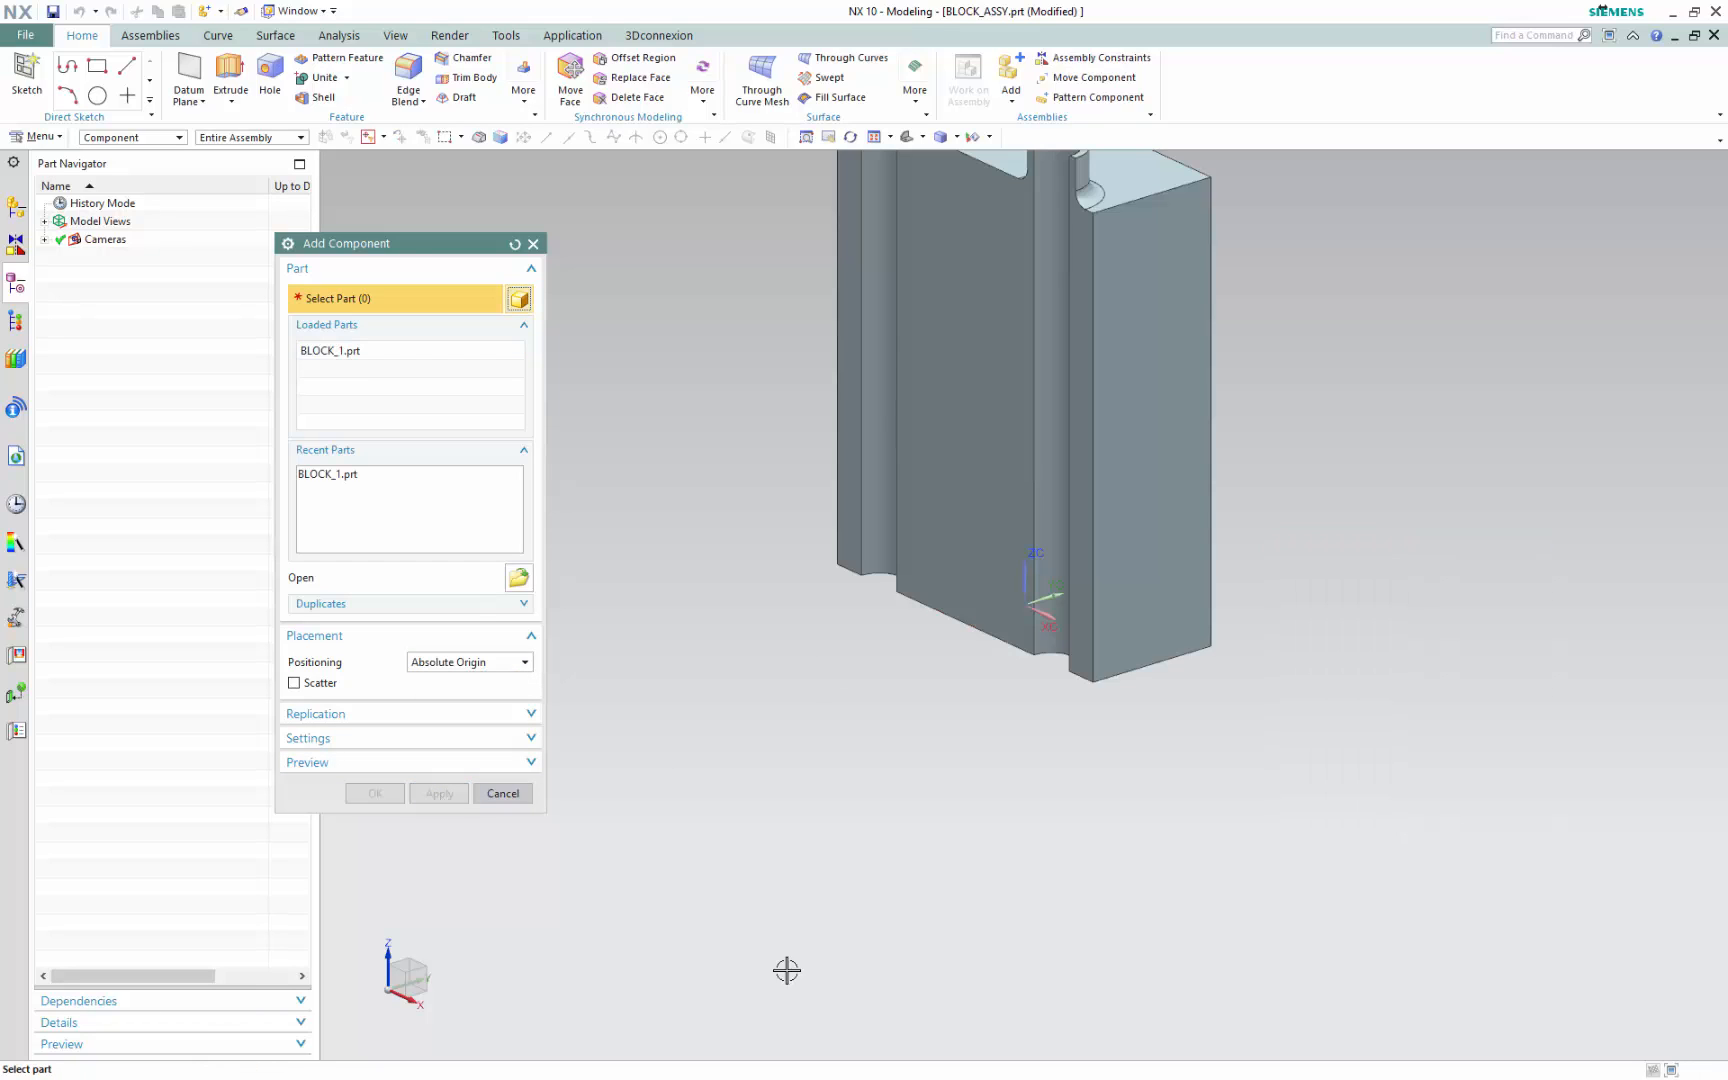
{"action": "scroll", "coordinate": [941, 933], "scroll_direction": "down", "scroll_amount": 2}
Check the assembly's component tree and part history, and create a dynamic datum coordinate system at the WCS origin
{"action": "left_click", "coordinate": [14, 210]}
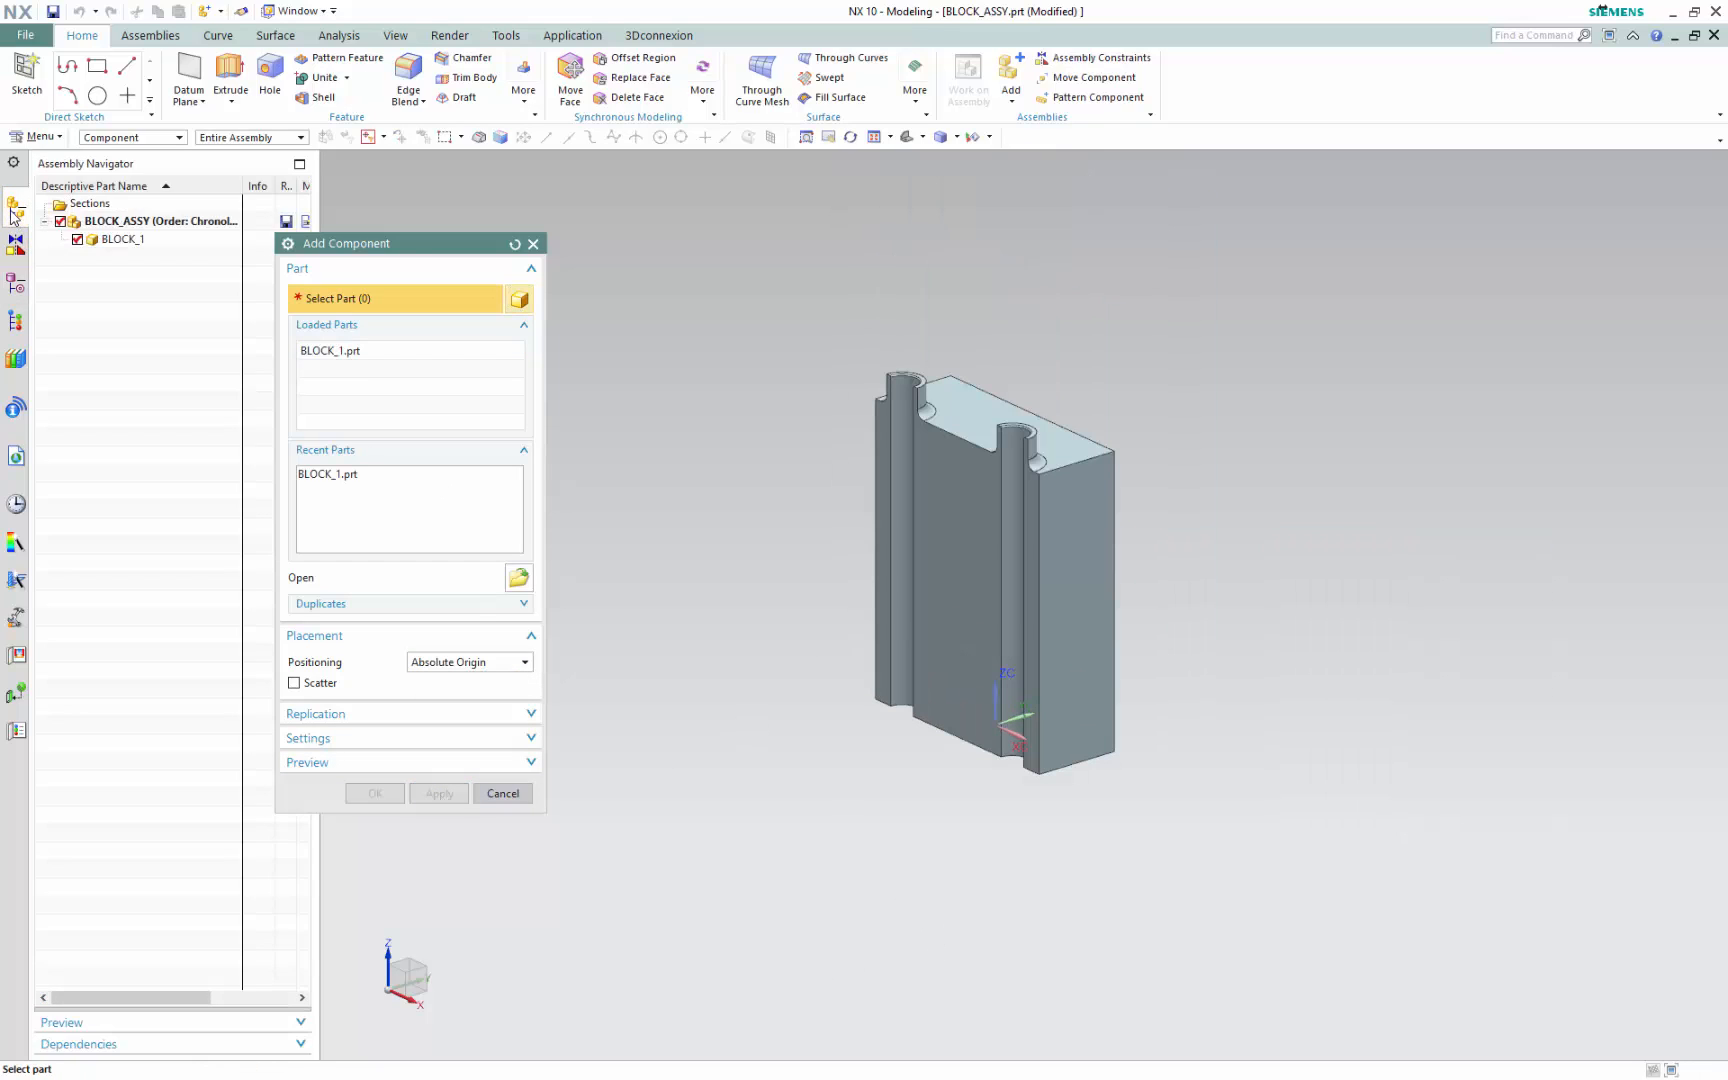
{"action": "left_click", "coordinate": [16, 245]}
{"action": "left_click", "coordinate": [15, 284]}
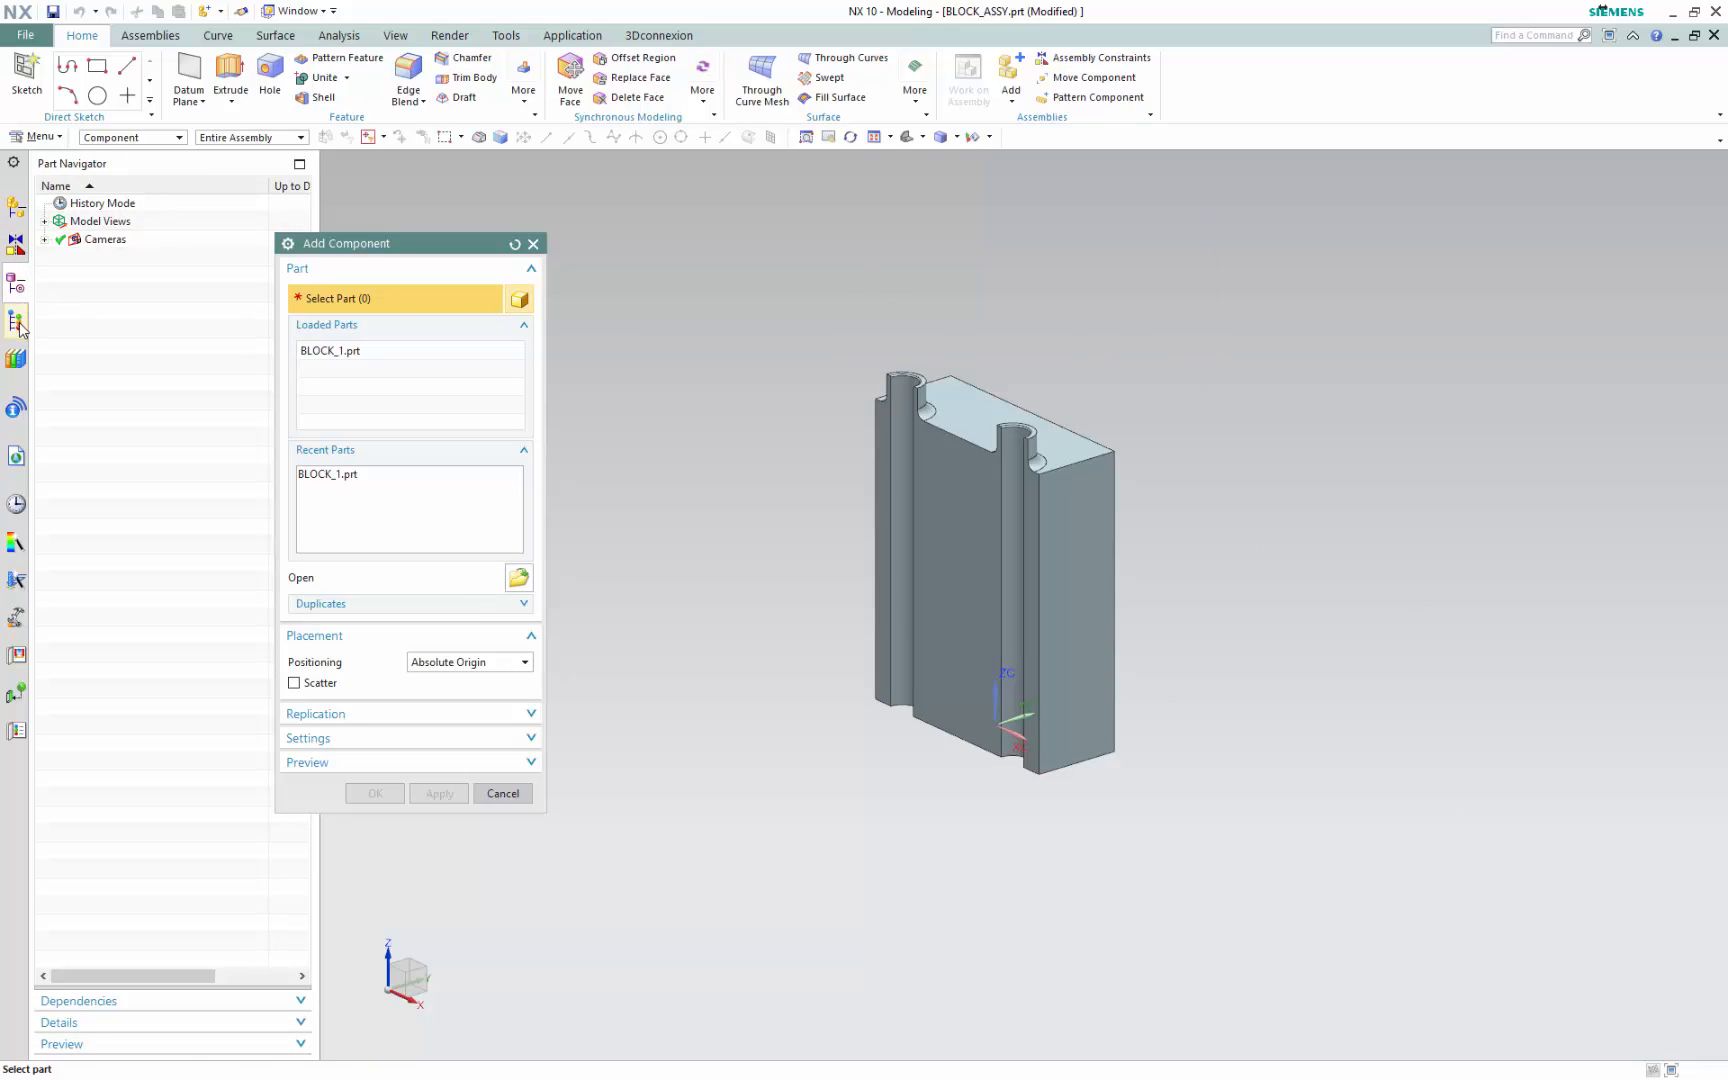
{"action": "left_click", "coordinate": [182, 103]}
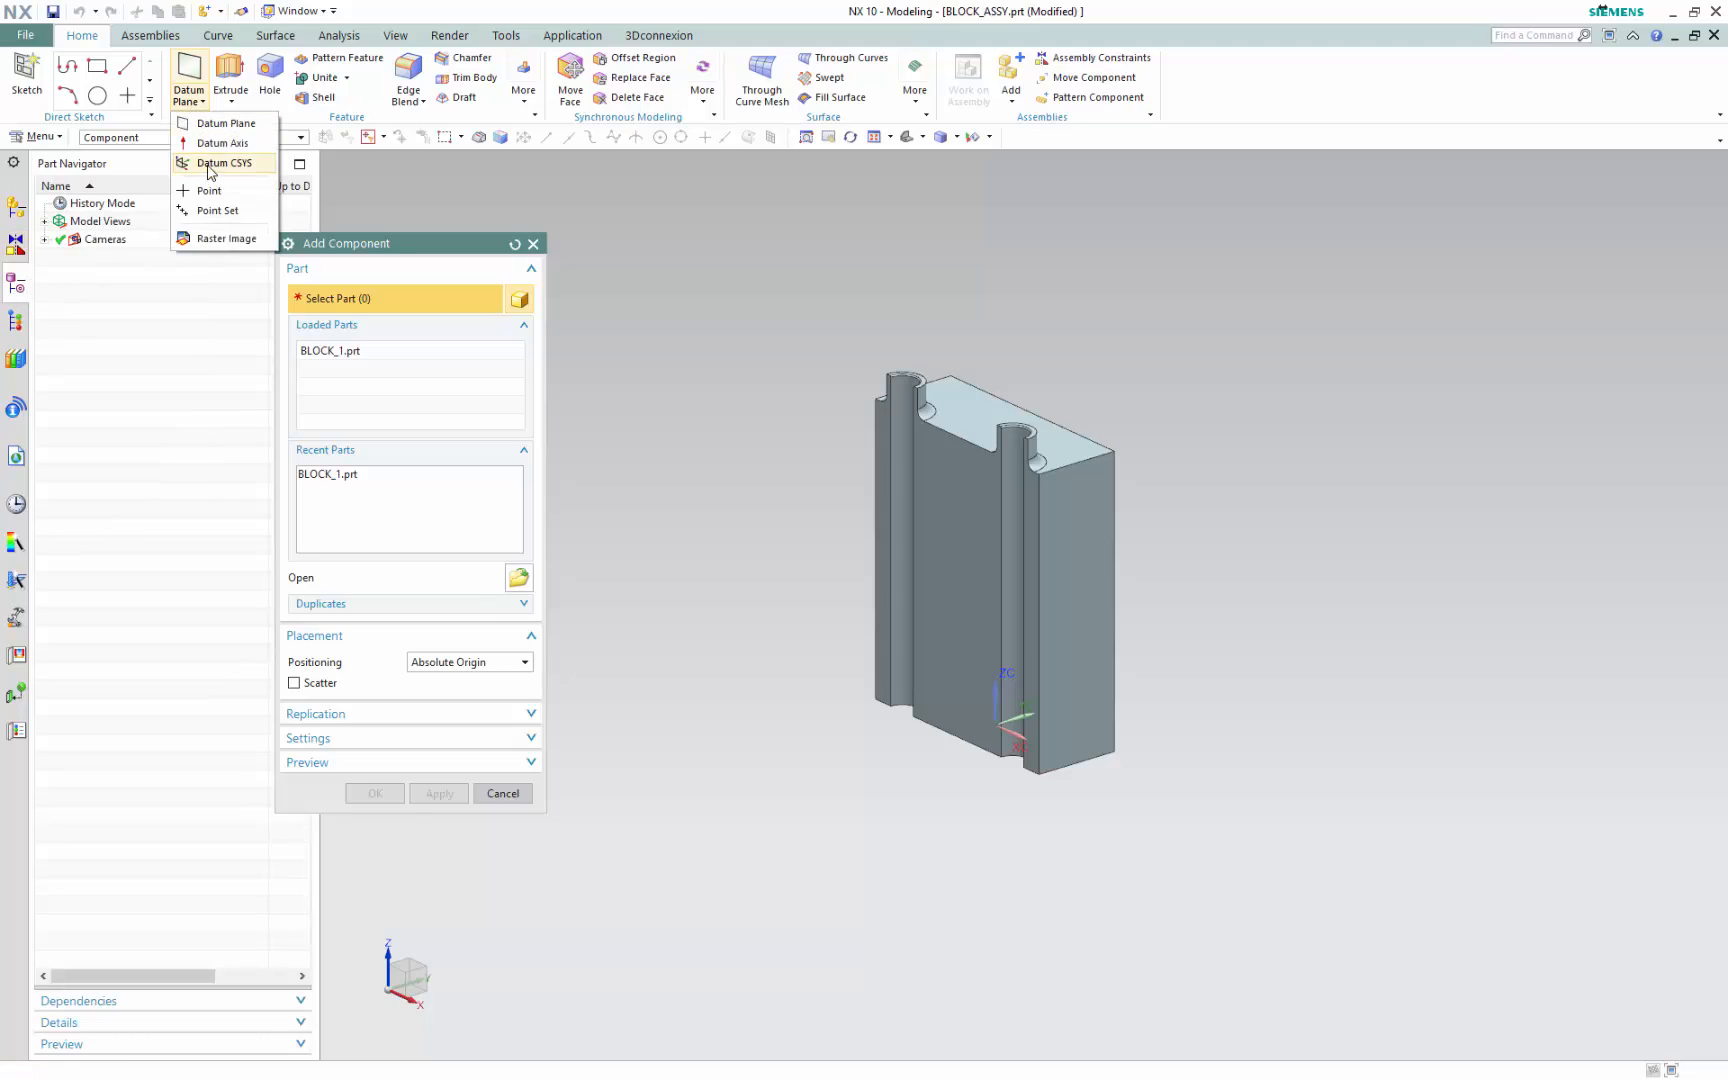
{"action": "left_click", "coordinate": [210, 166]}
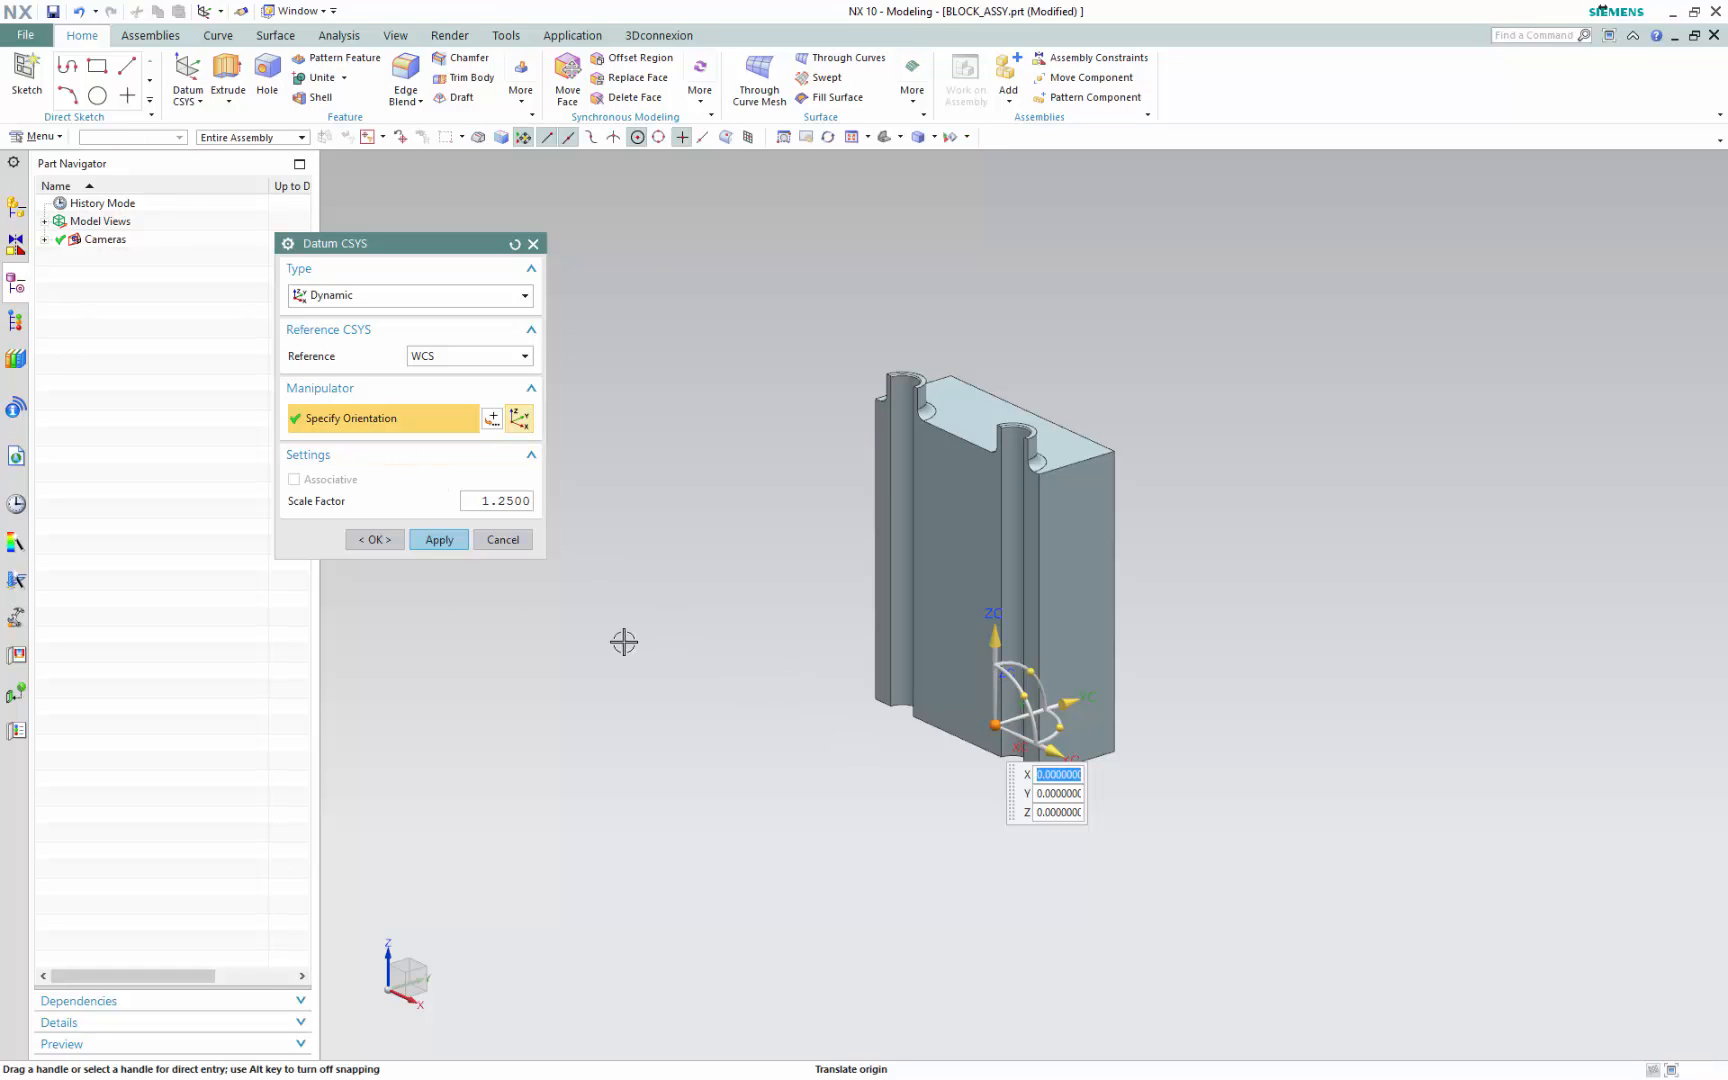
{"action": "left_click", "coordinate": [376, 540]}
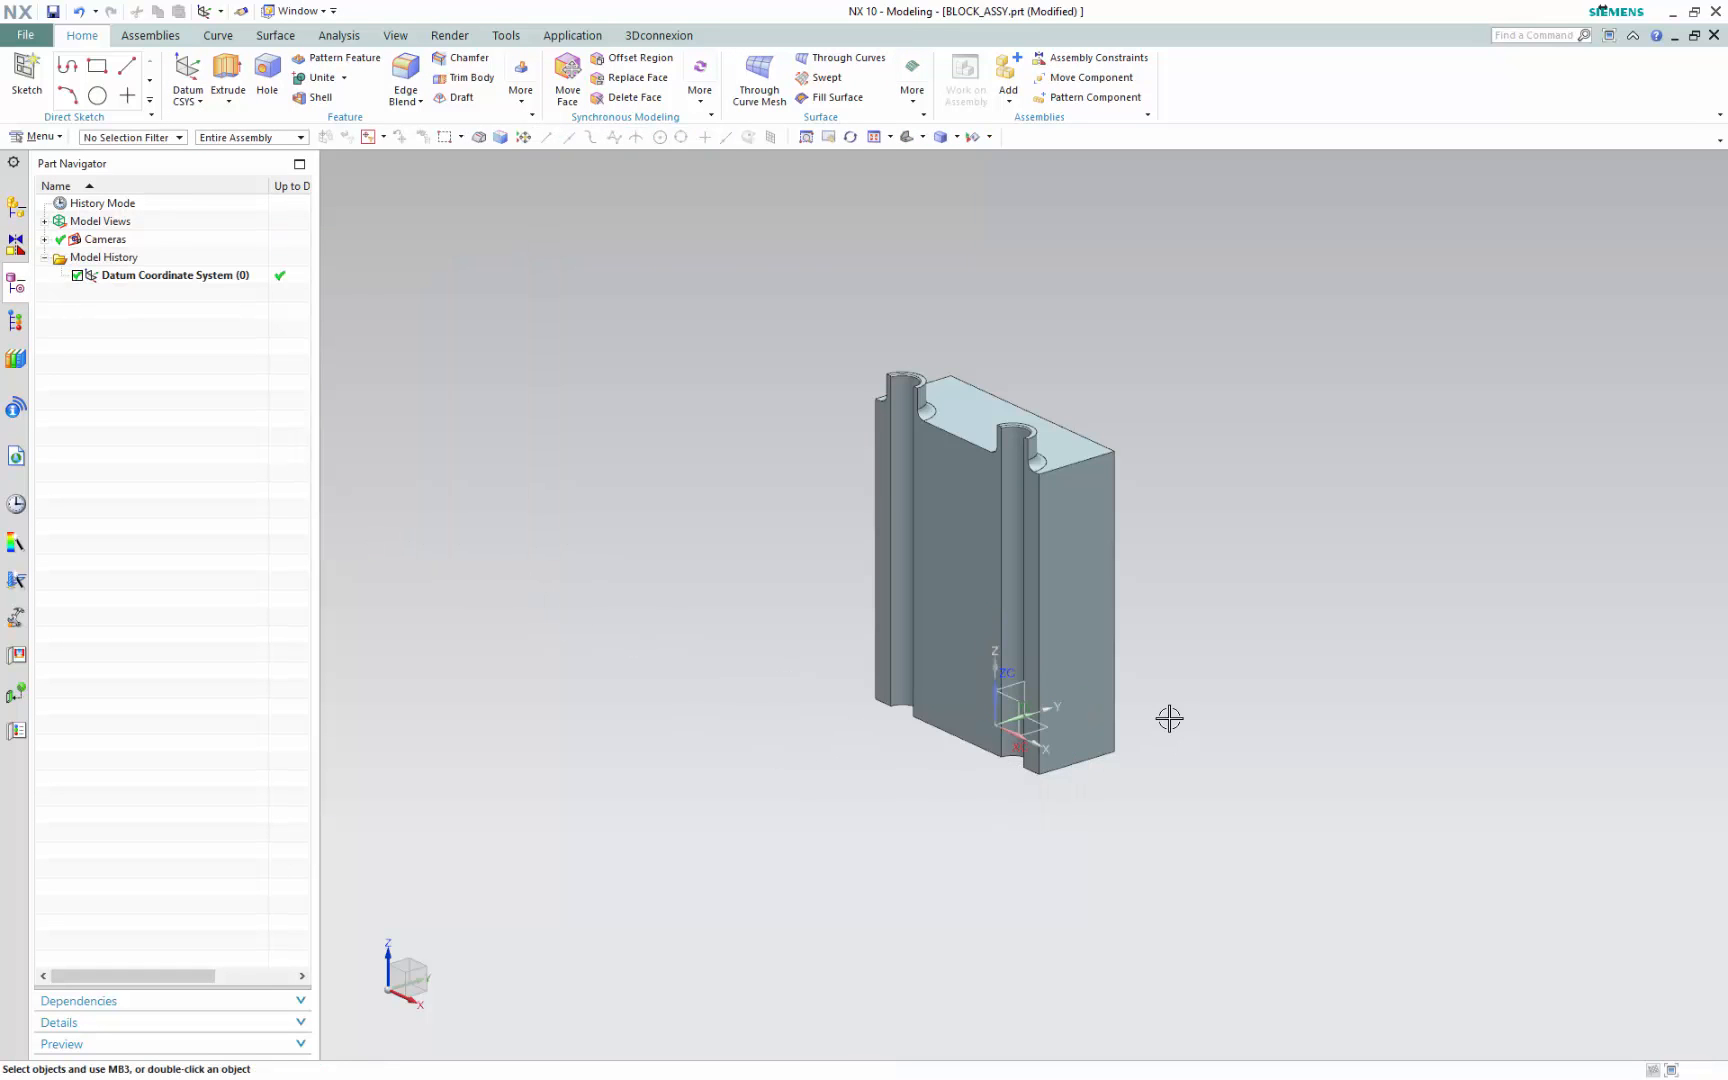
{"action": "scroll", "coordinate": [1169, 718], "scroll_direction": "up", "scroll_amount": 2}
{"action": "scroll", "coordinate": [1207, 787], "scroll_direction": "down", "scroll_amount": 1}
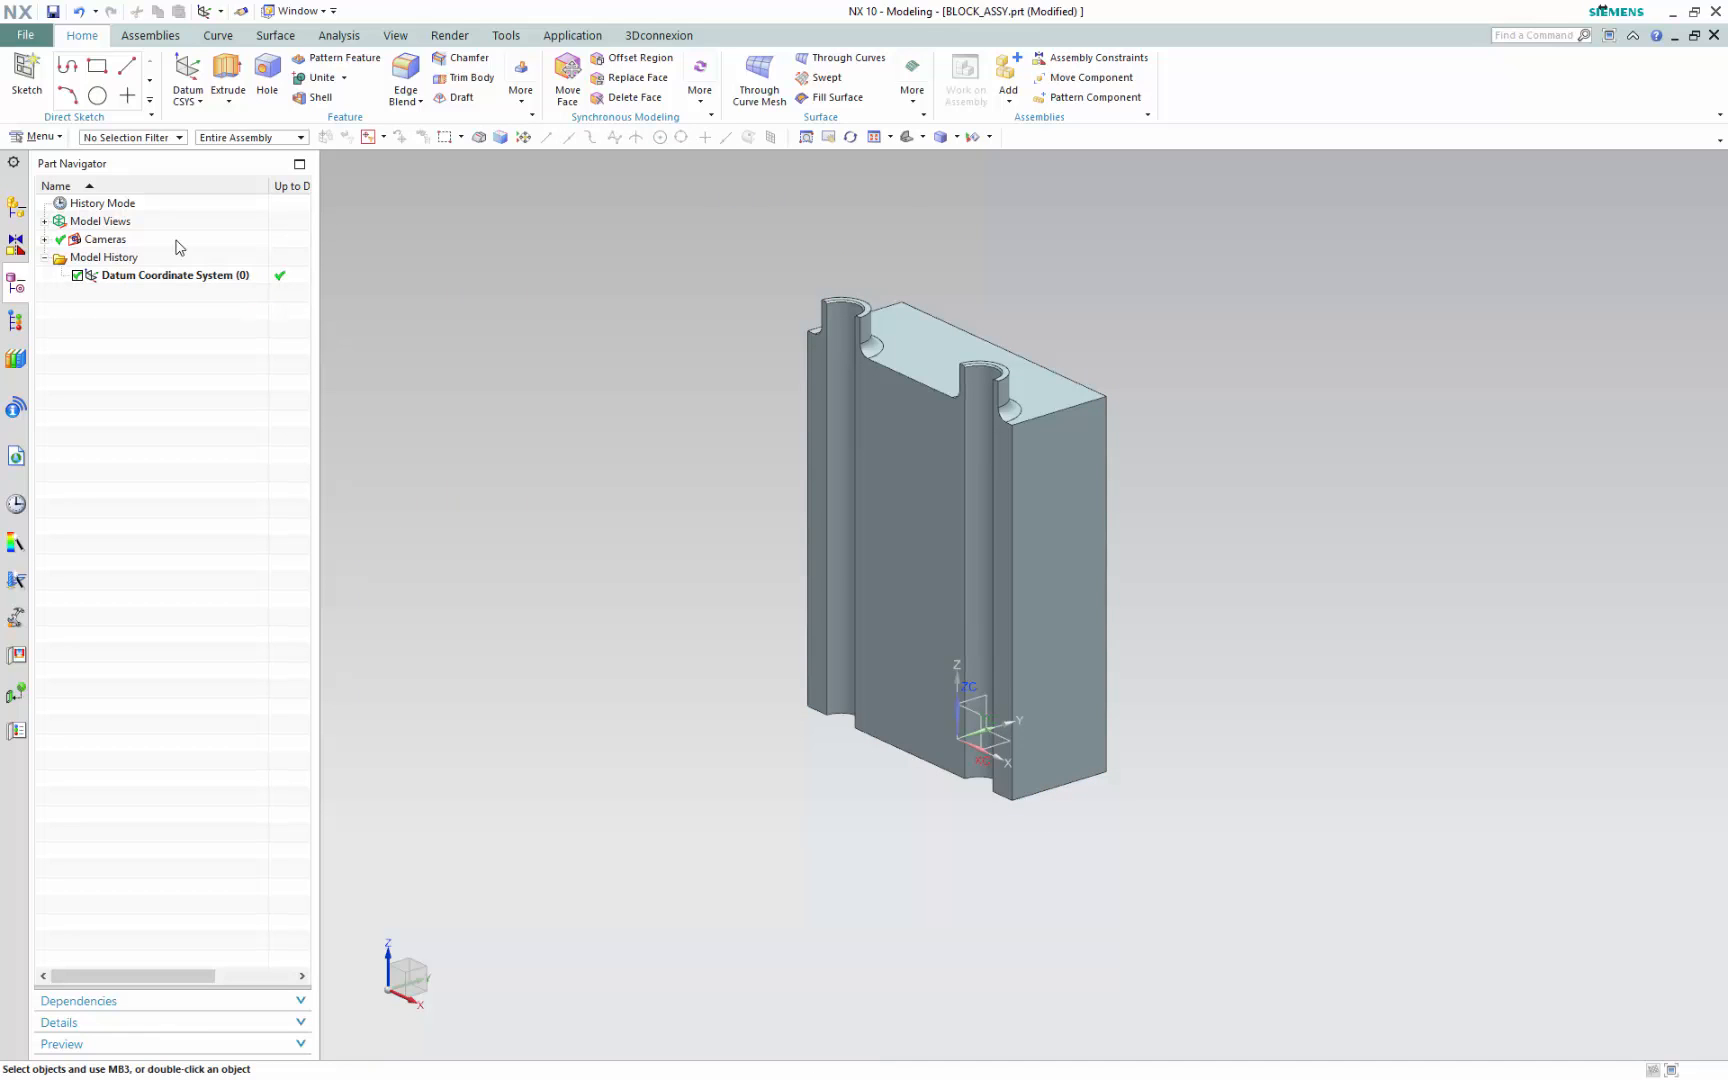
Add BLOCK_1.prt to the assembly as a second component, with its positioning set to Move
{"action": "left_click", "coordinate": [16, 207]}
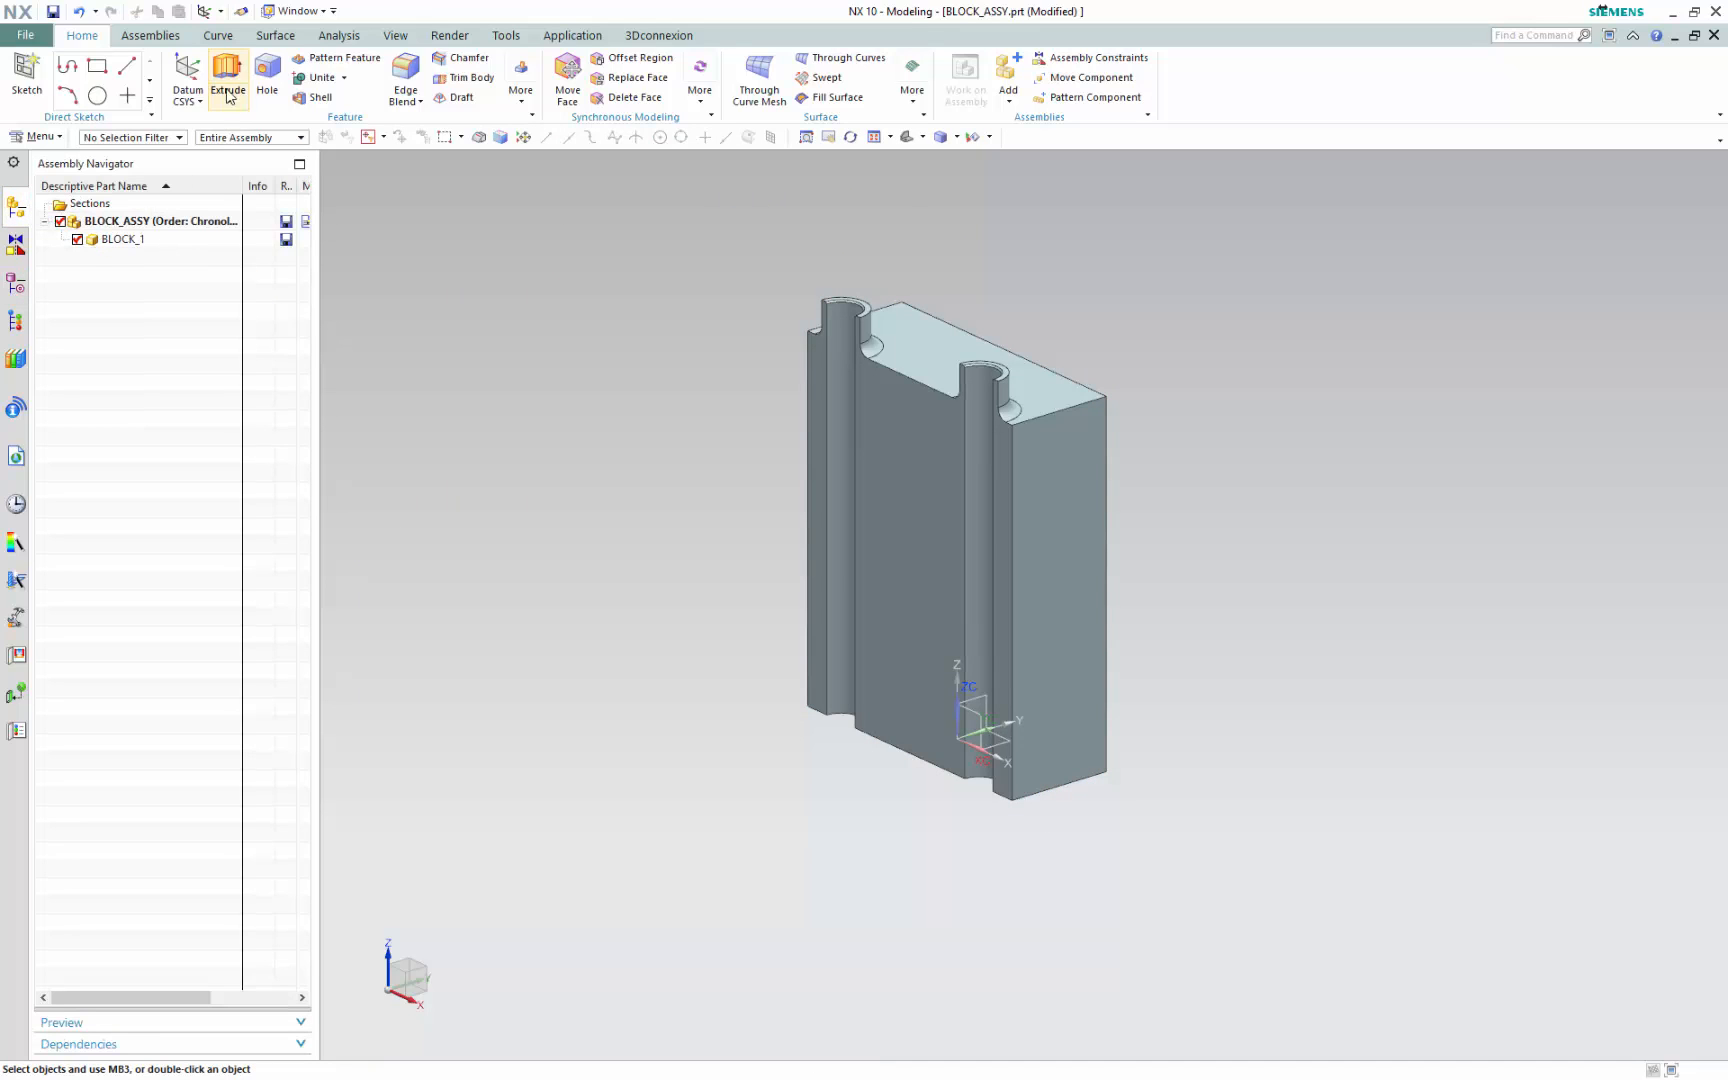
{"action": "left_click", "coordinate": [145, 37]}
{"action": "left_click", "coordinate": [238, 74]}
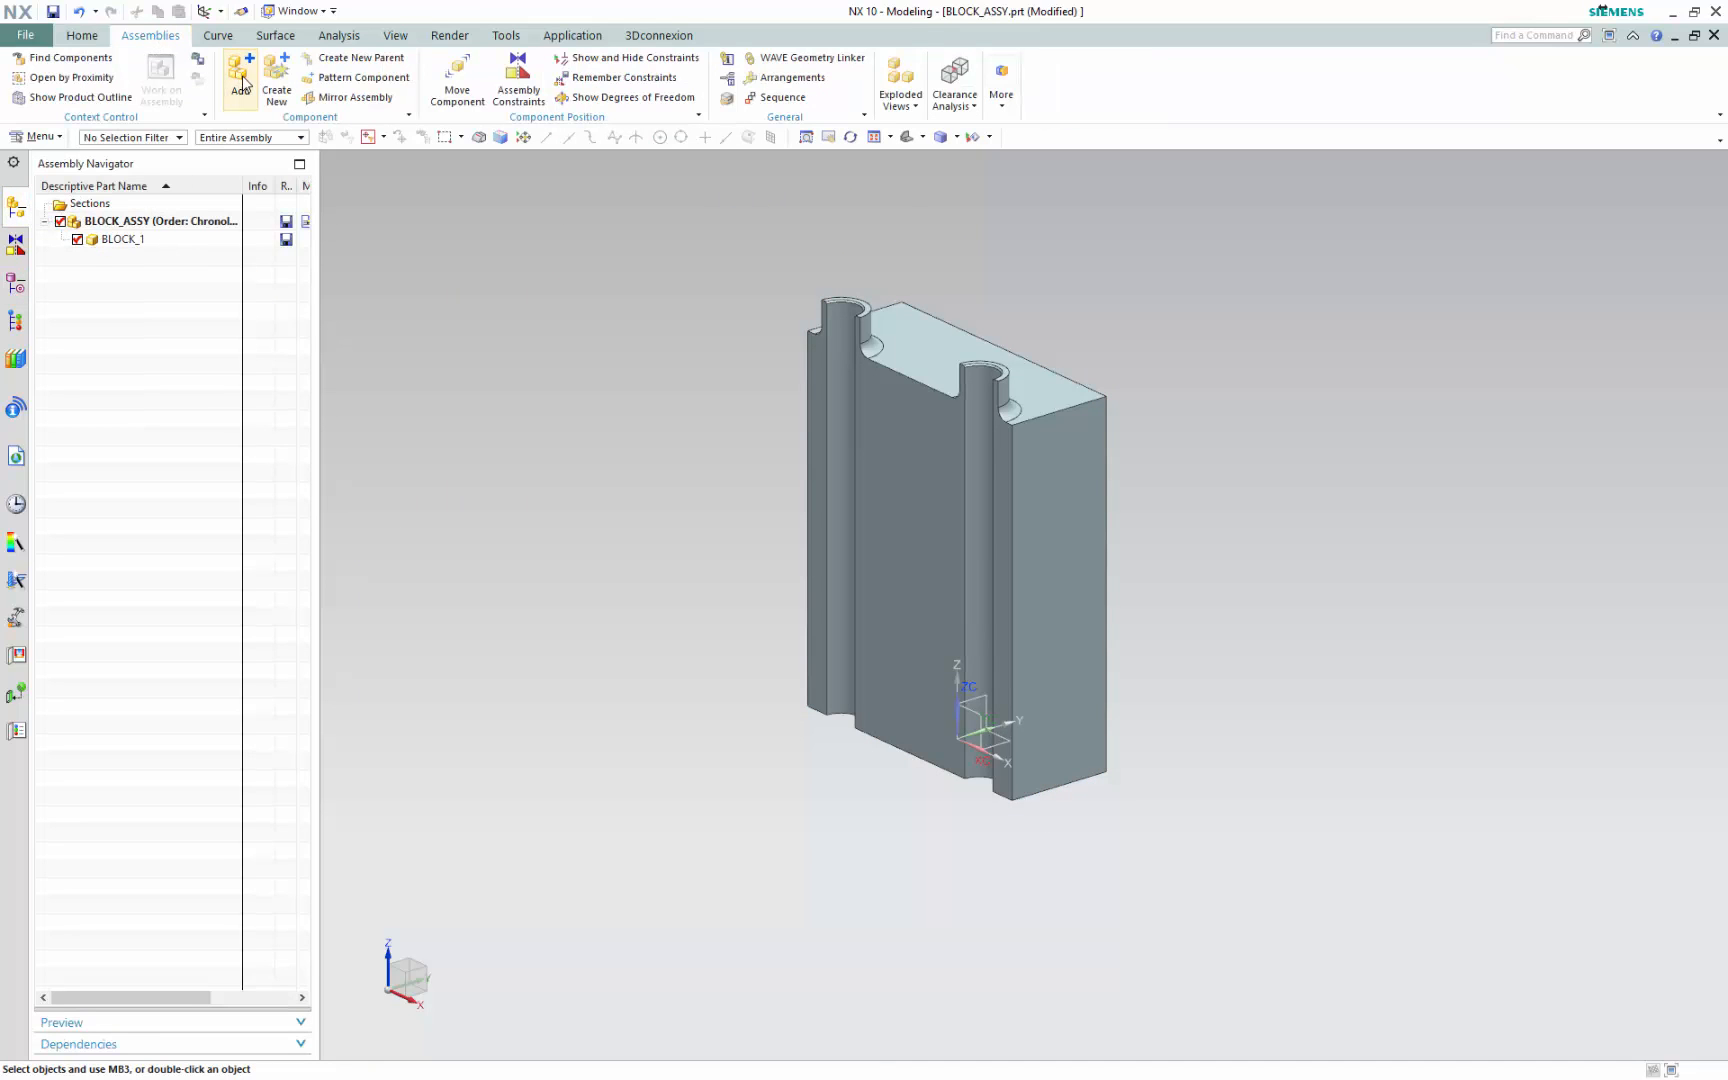
{"action": "left_click", "coordinate": [336, 355]}
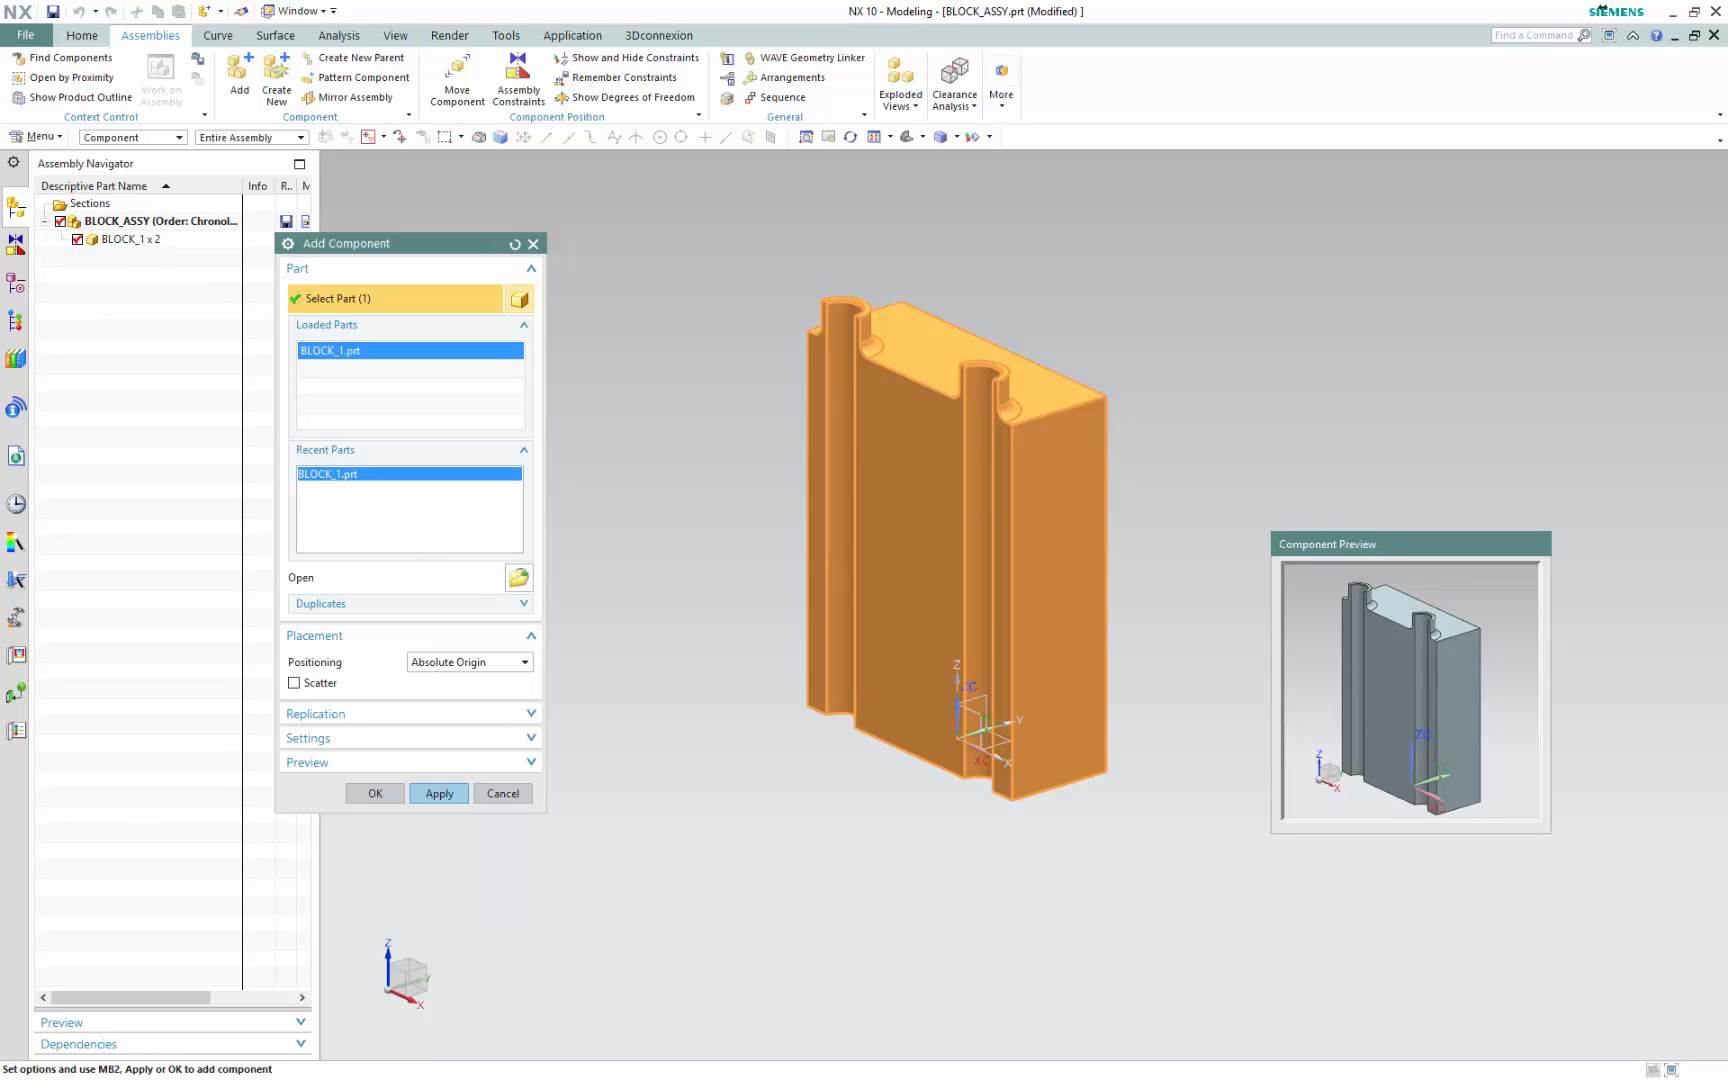
{"action": "key", "text": "alt+Tab"}
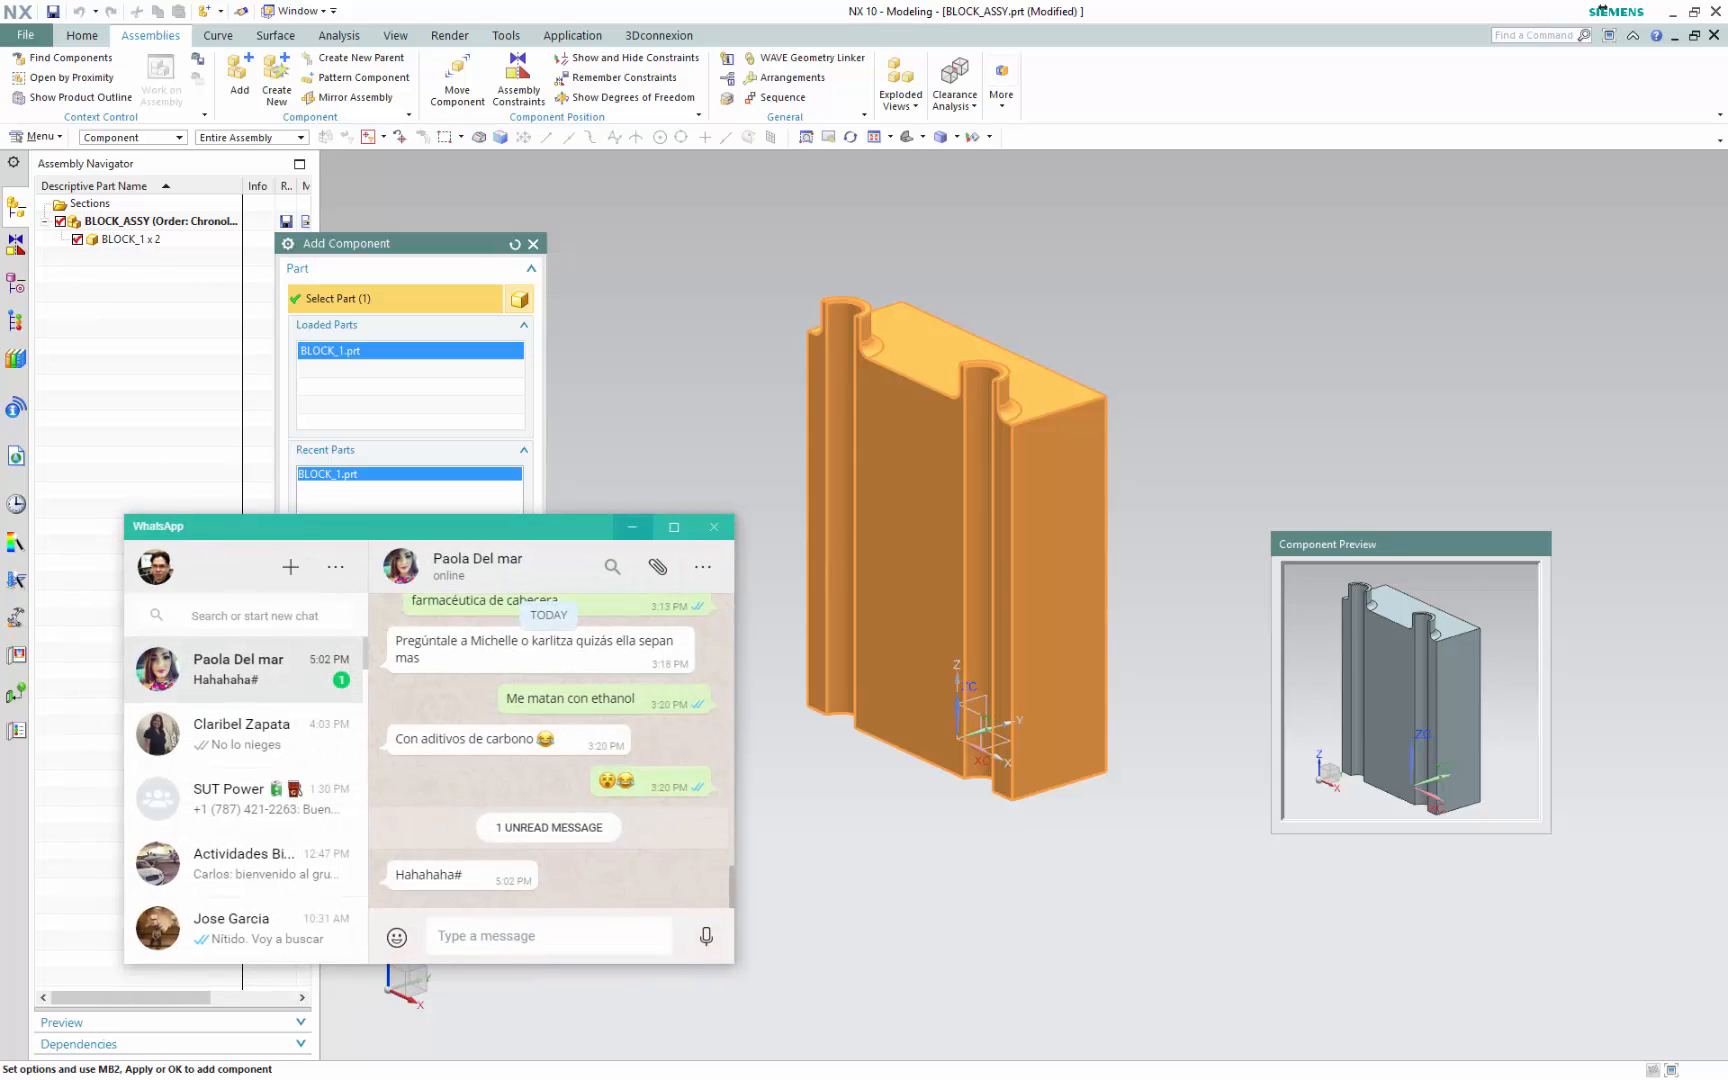
{"action": "key", "text": "alt+Tab"}
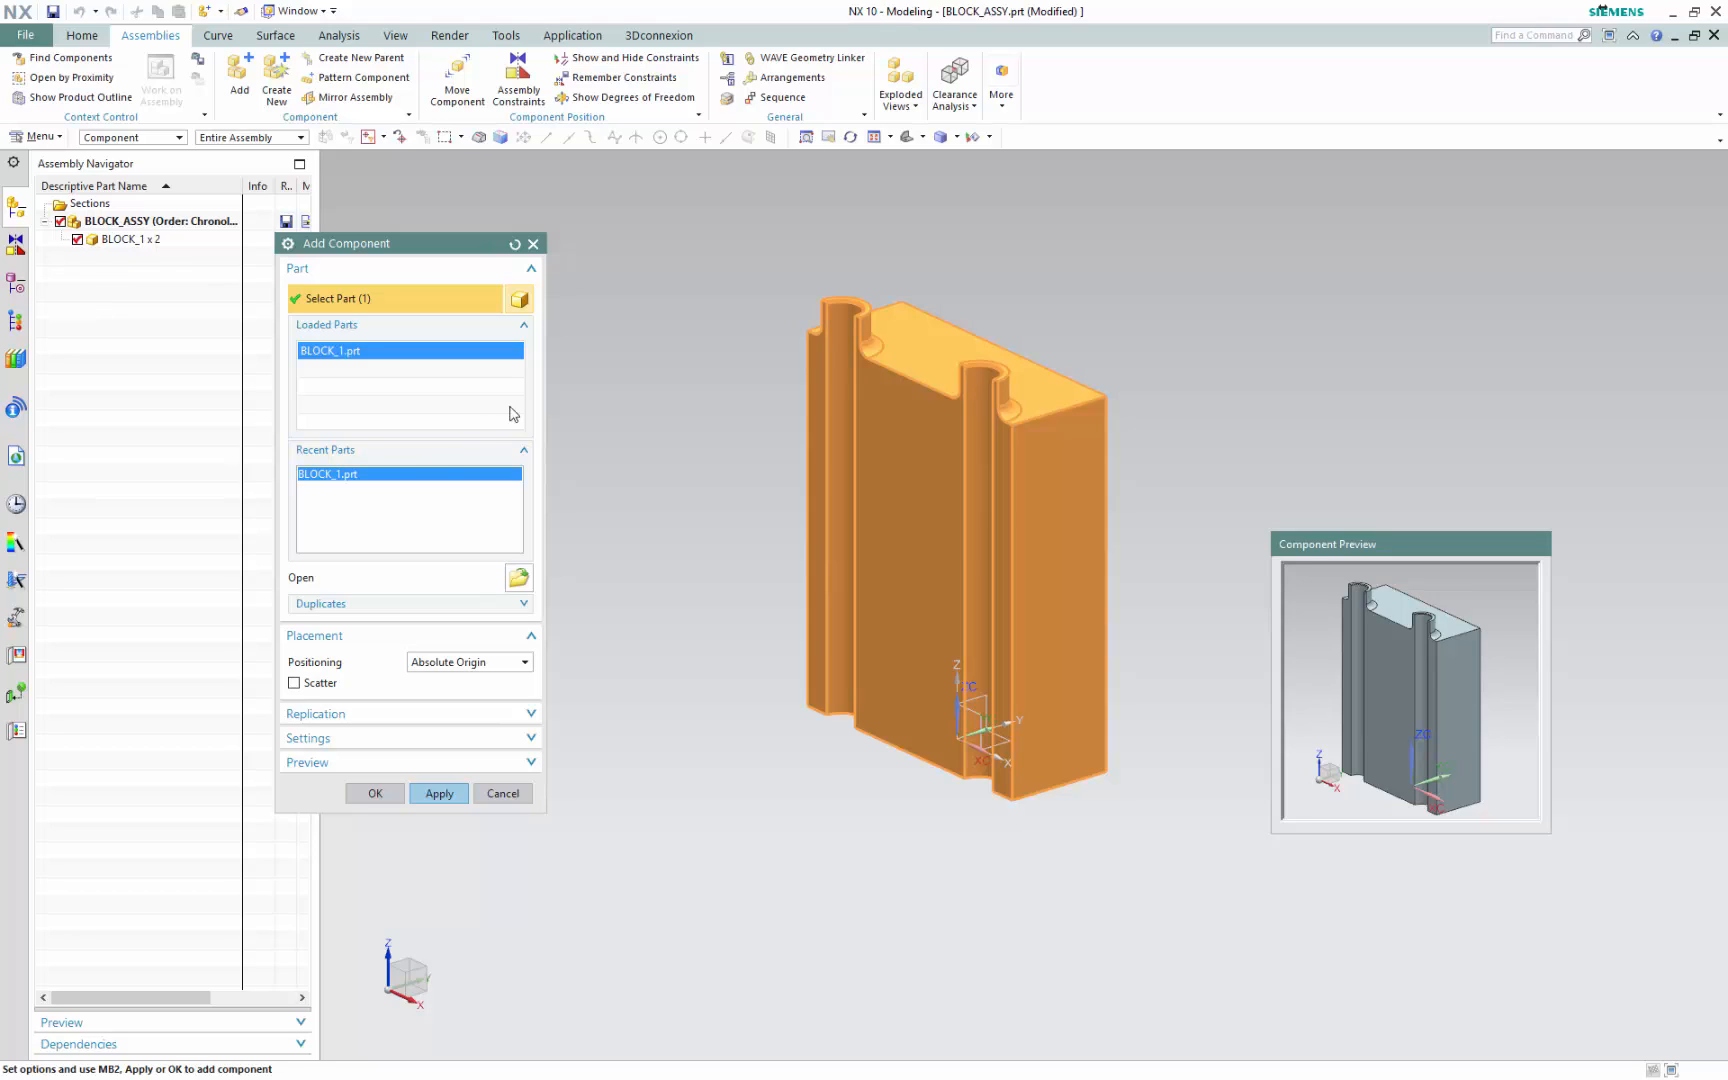
{"action": "left_click", "coordinate": [452, 664]}
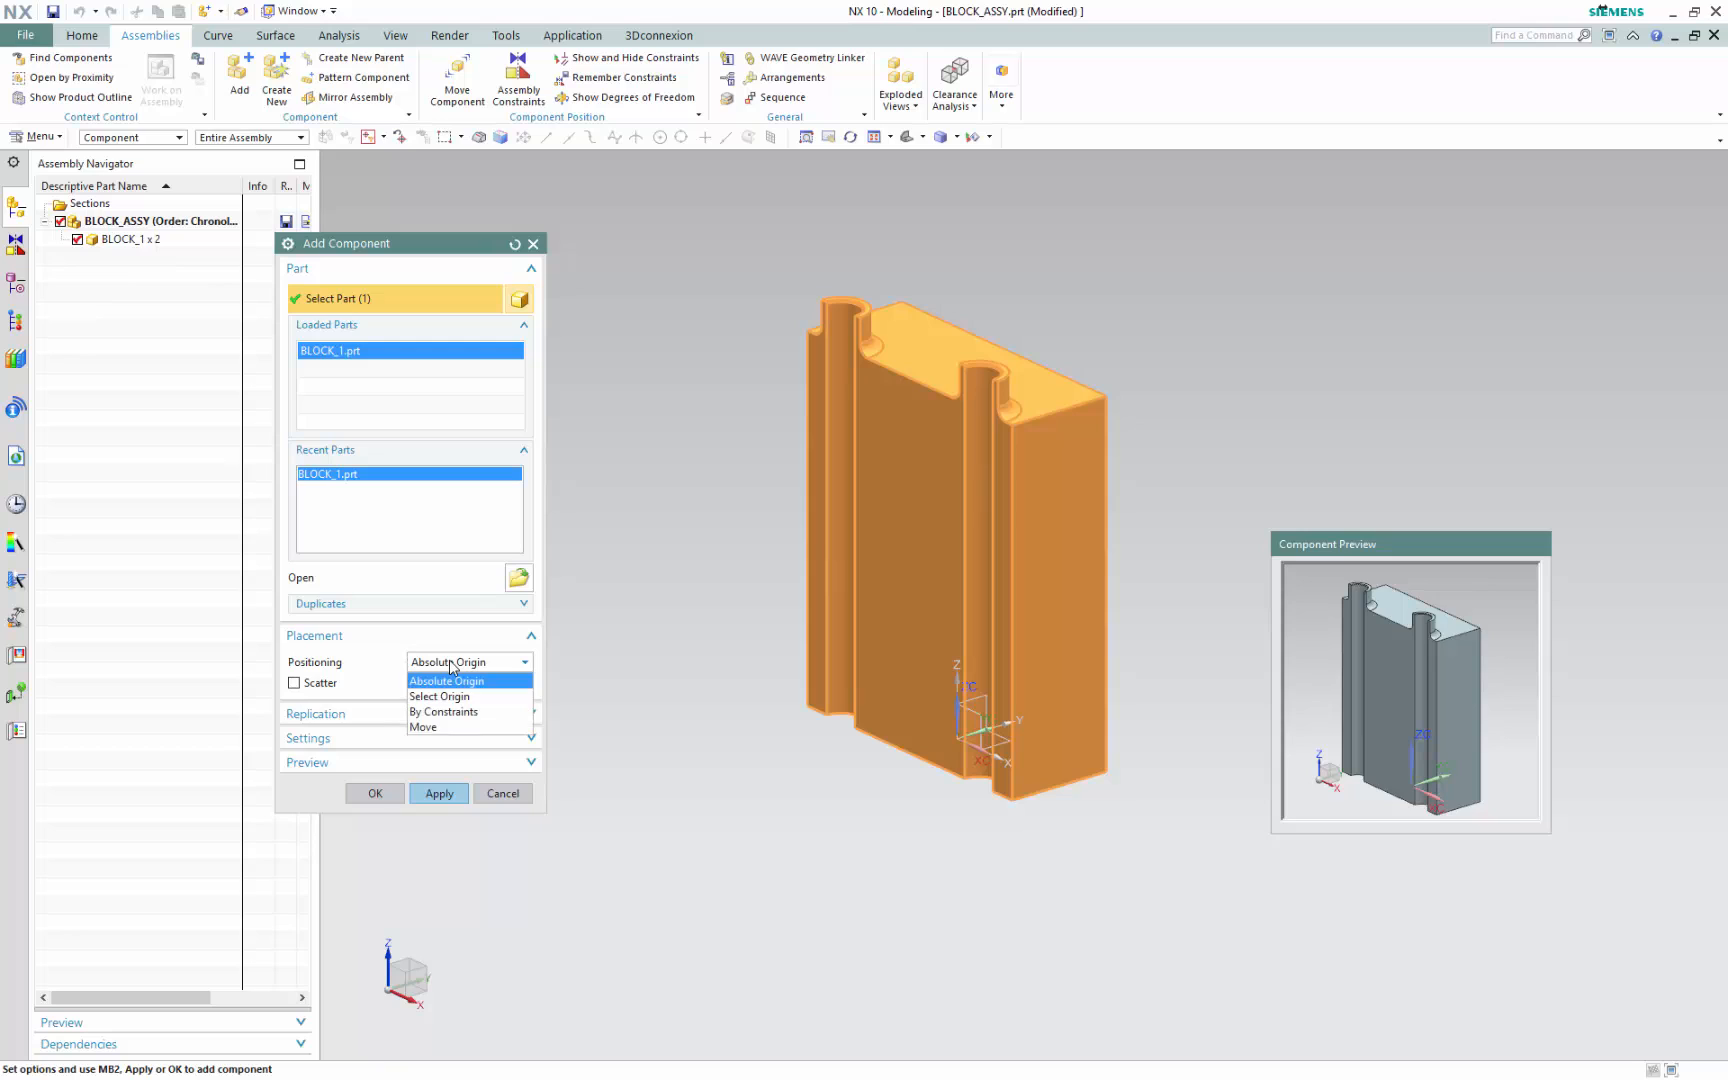
{"action": "left_click", "coordinate": [436, 712]}
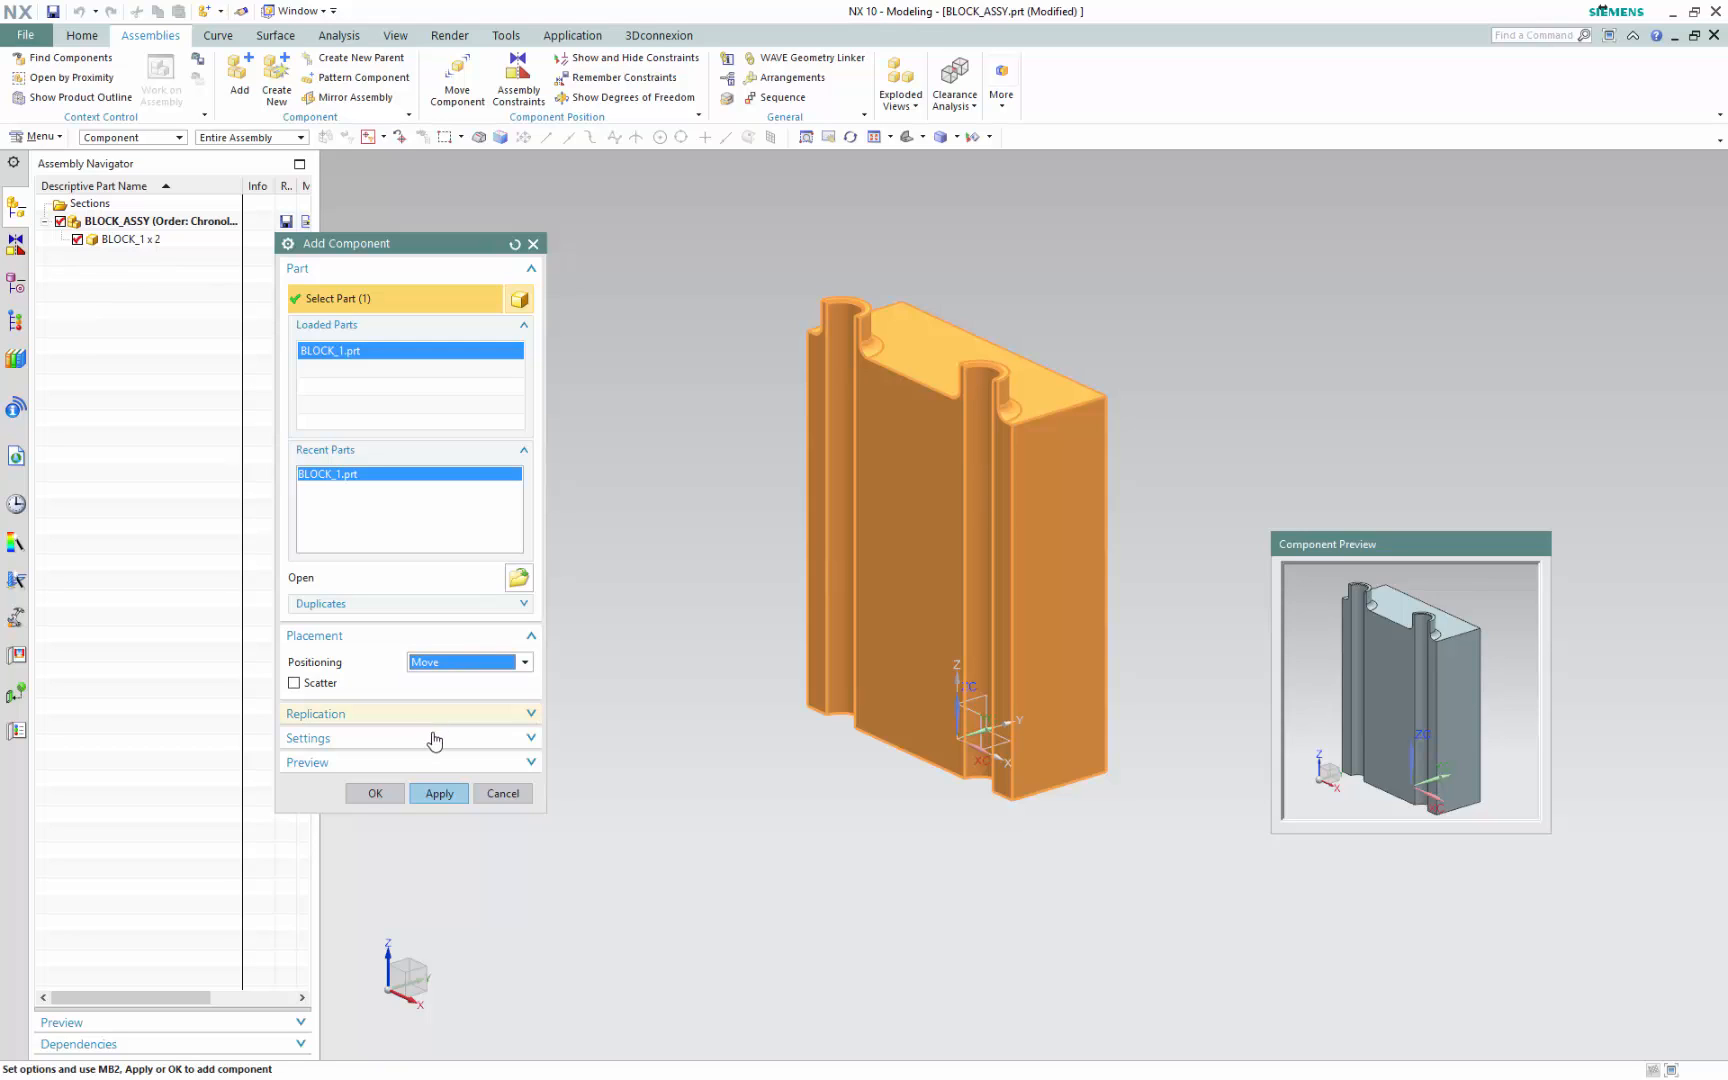
{"action": "left_click", "coordinate": [373, 800]}
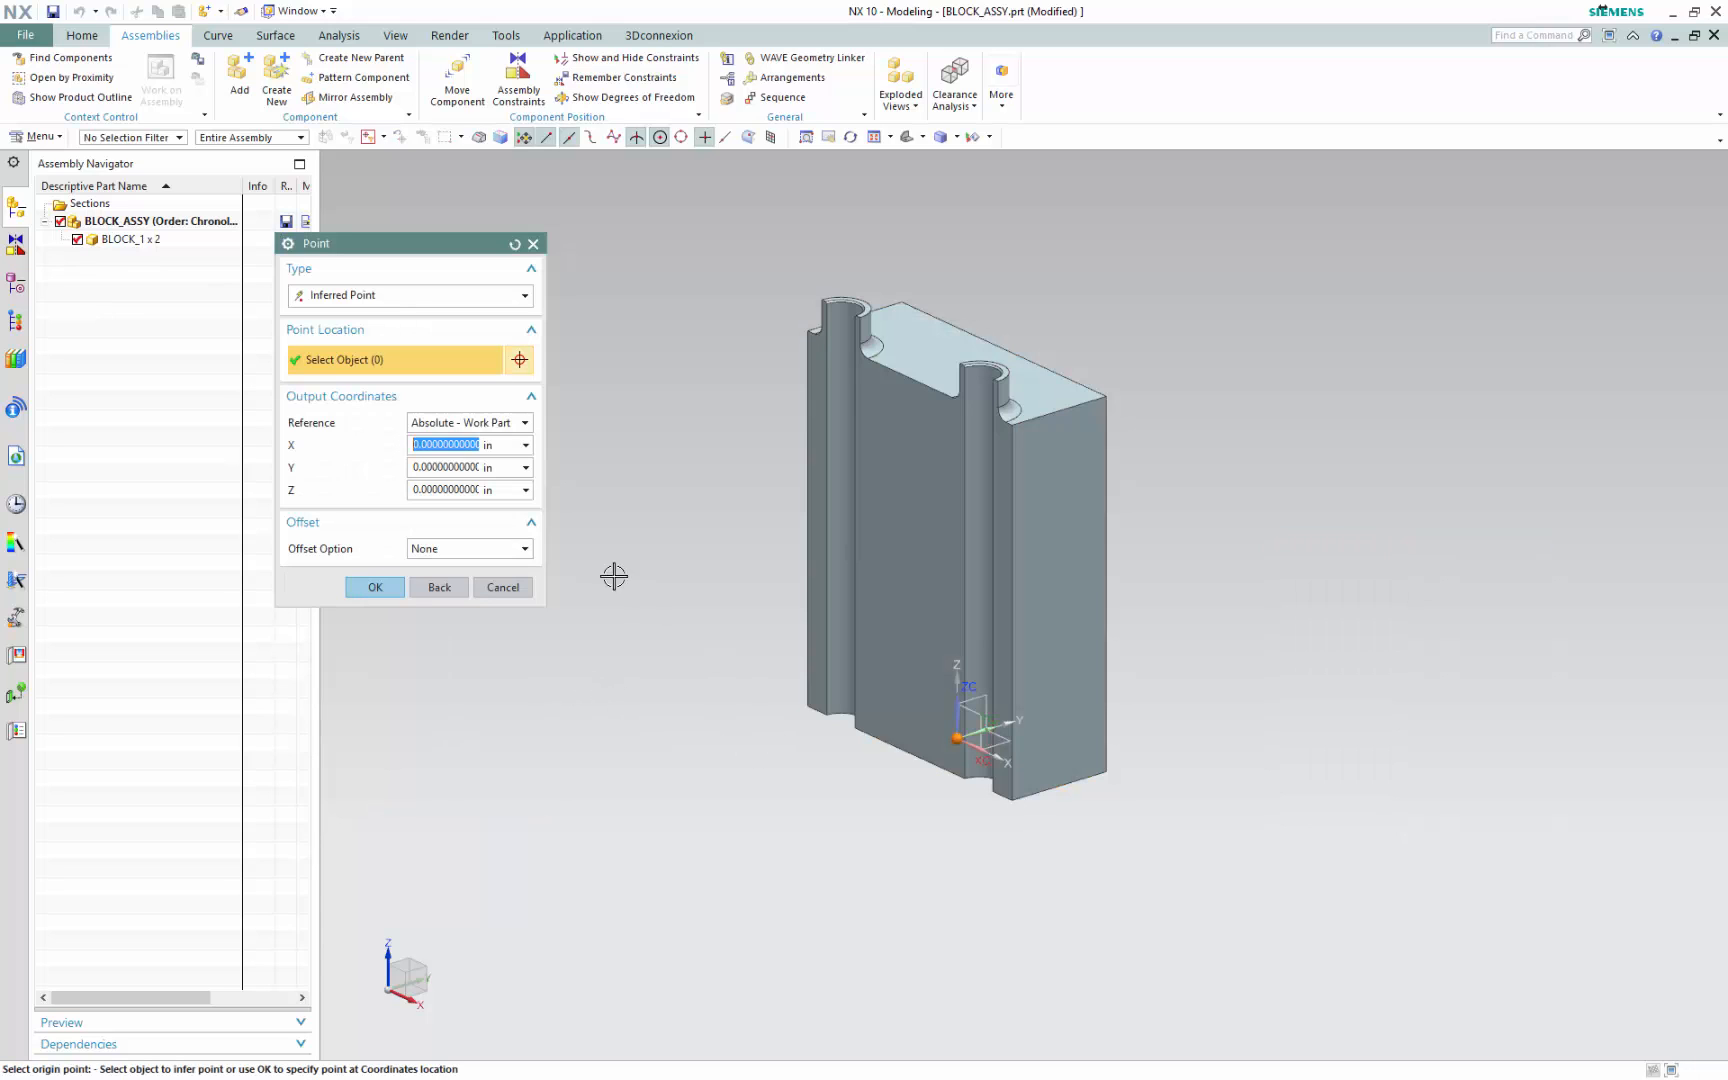
Place the second block's origin point at X 10 in, keeping the inferred point type
{"action": "left_click", "coordinate": [437, 294]}
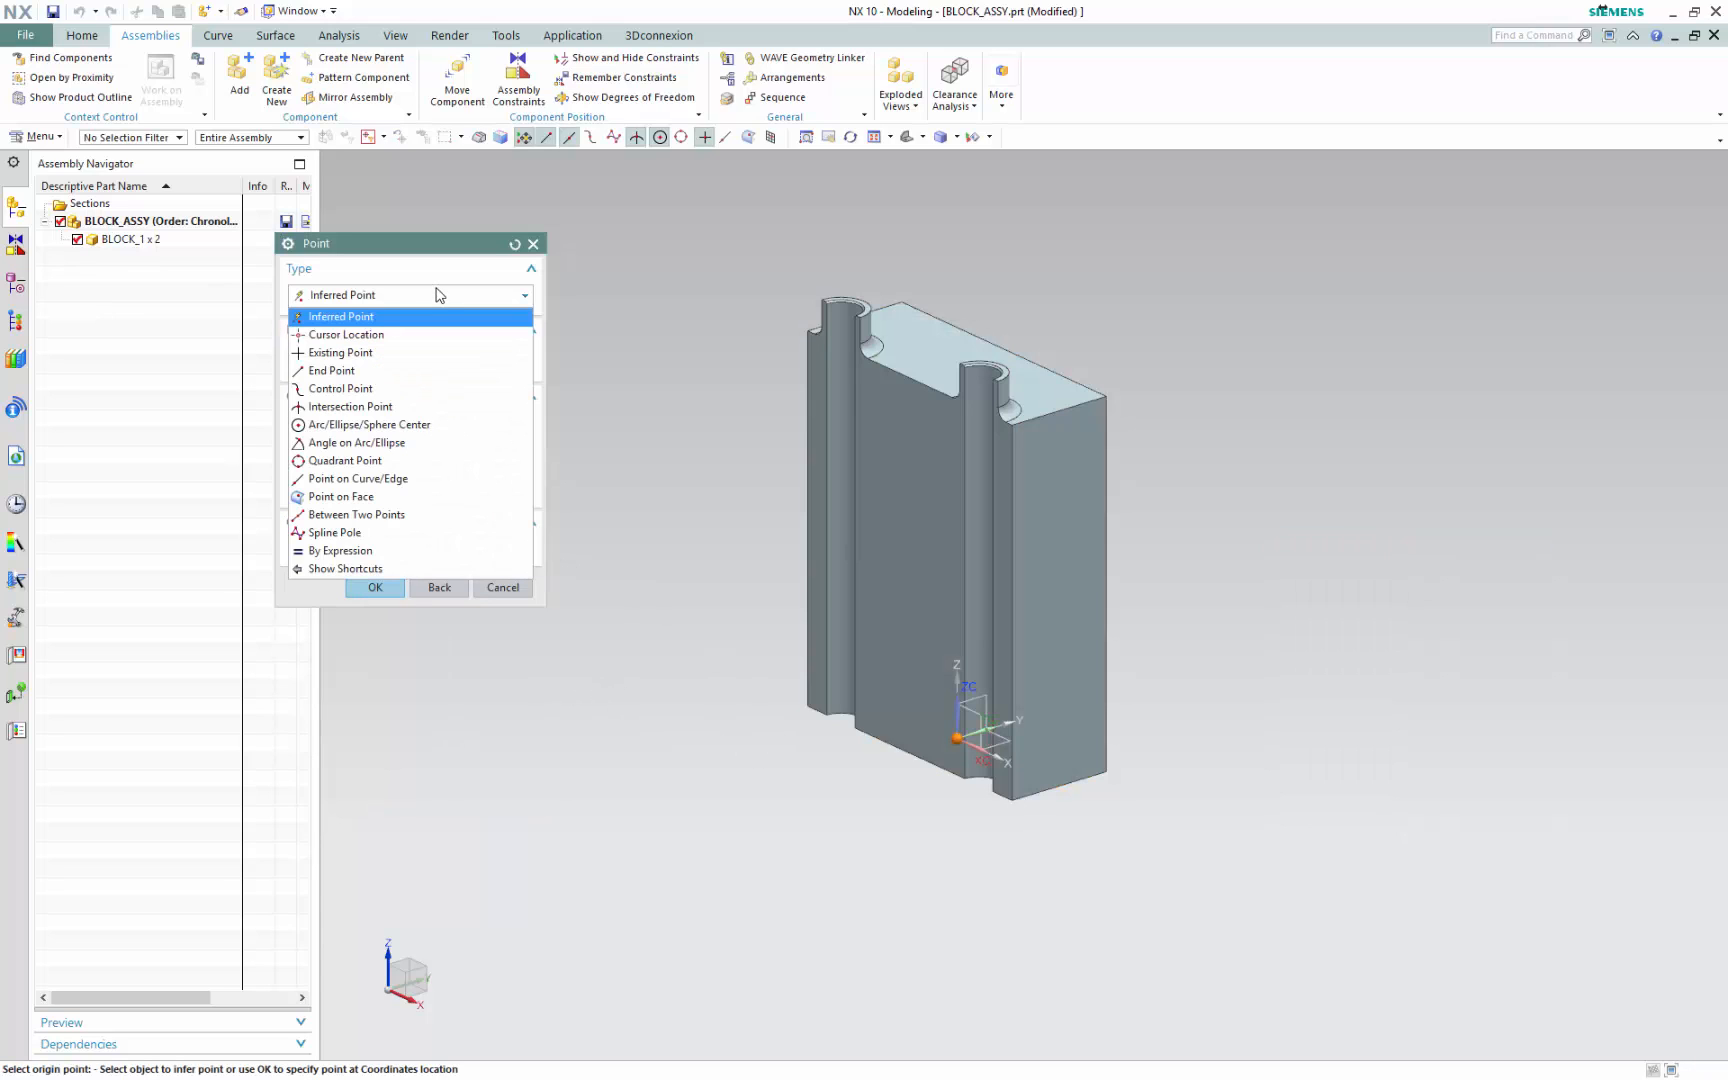
{"action": "left_click", "coordinate": [421, 287]}
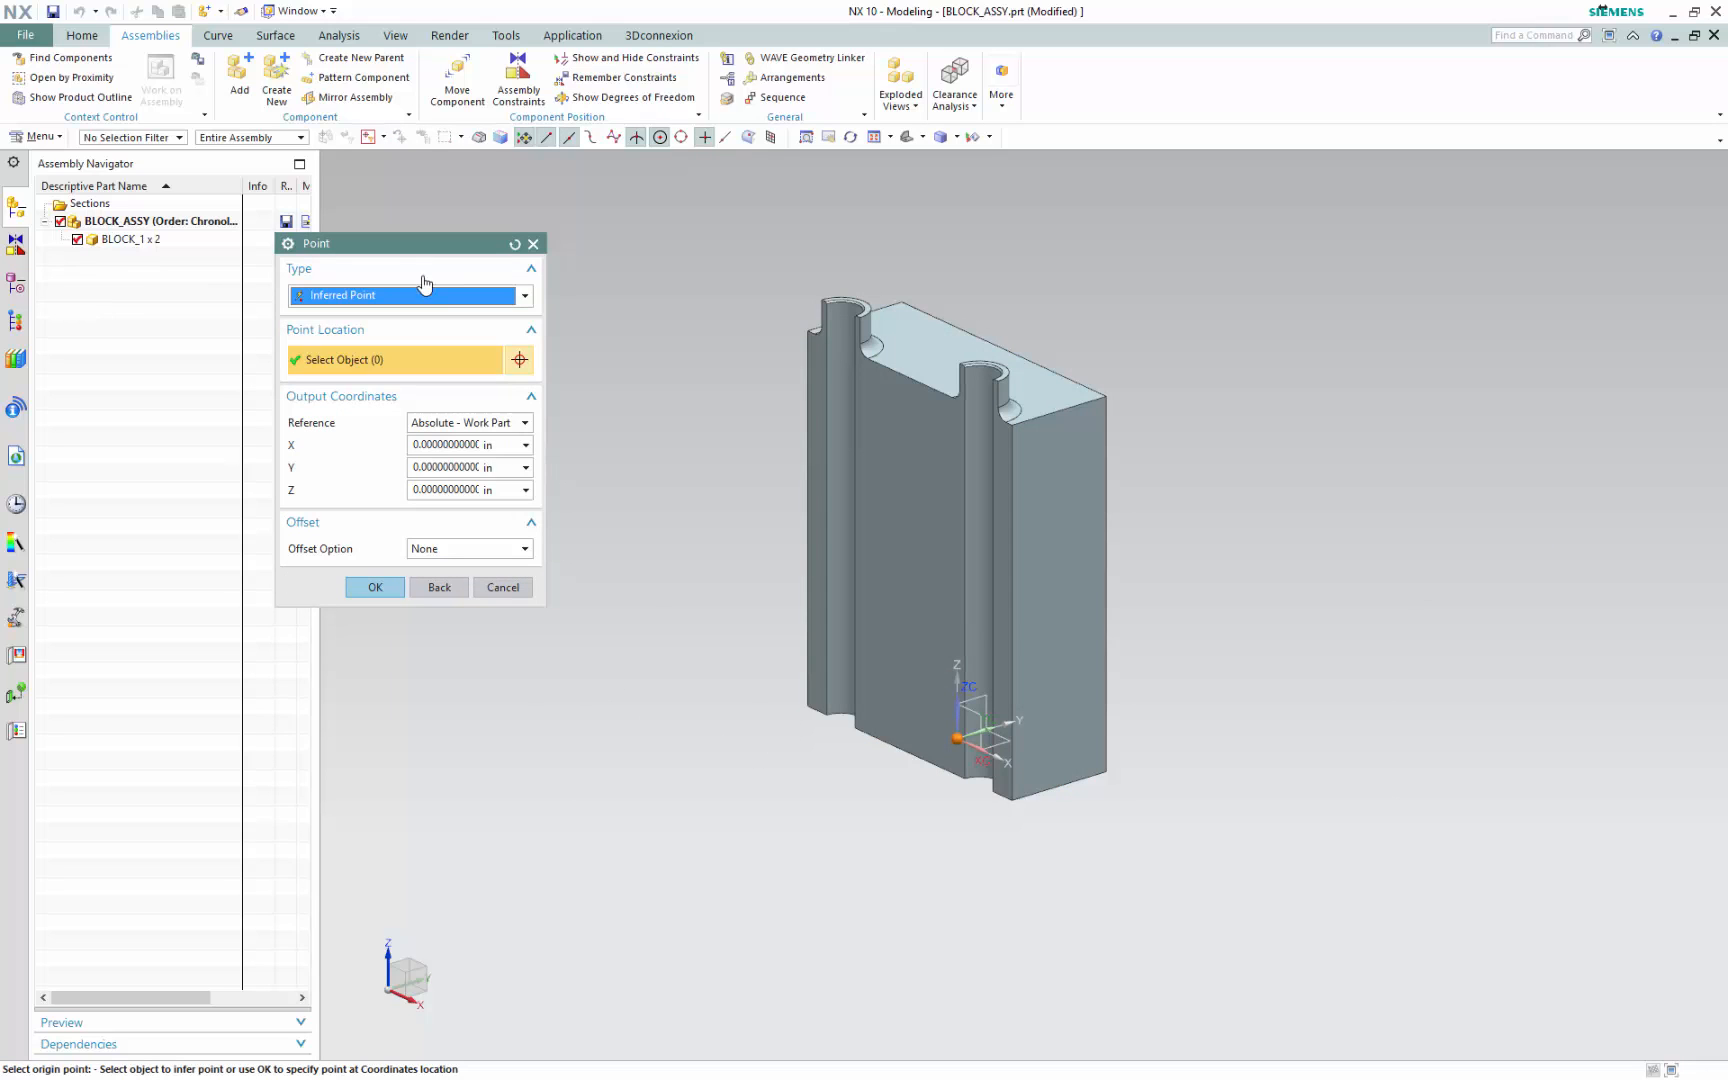
{"action": "left_click", "coordinate": [413, 444]}
{"action": "type", "text": "0"}
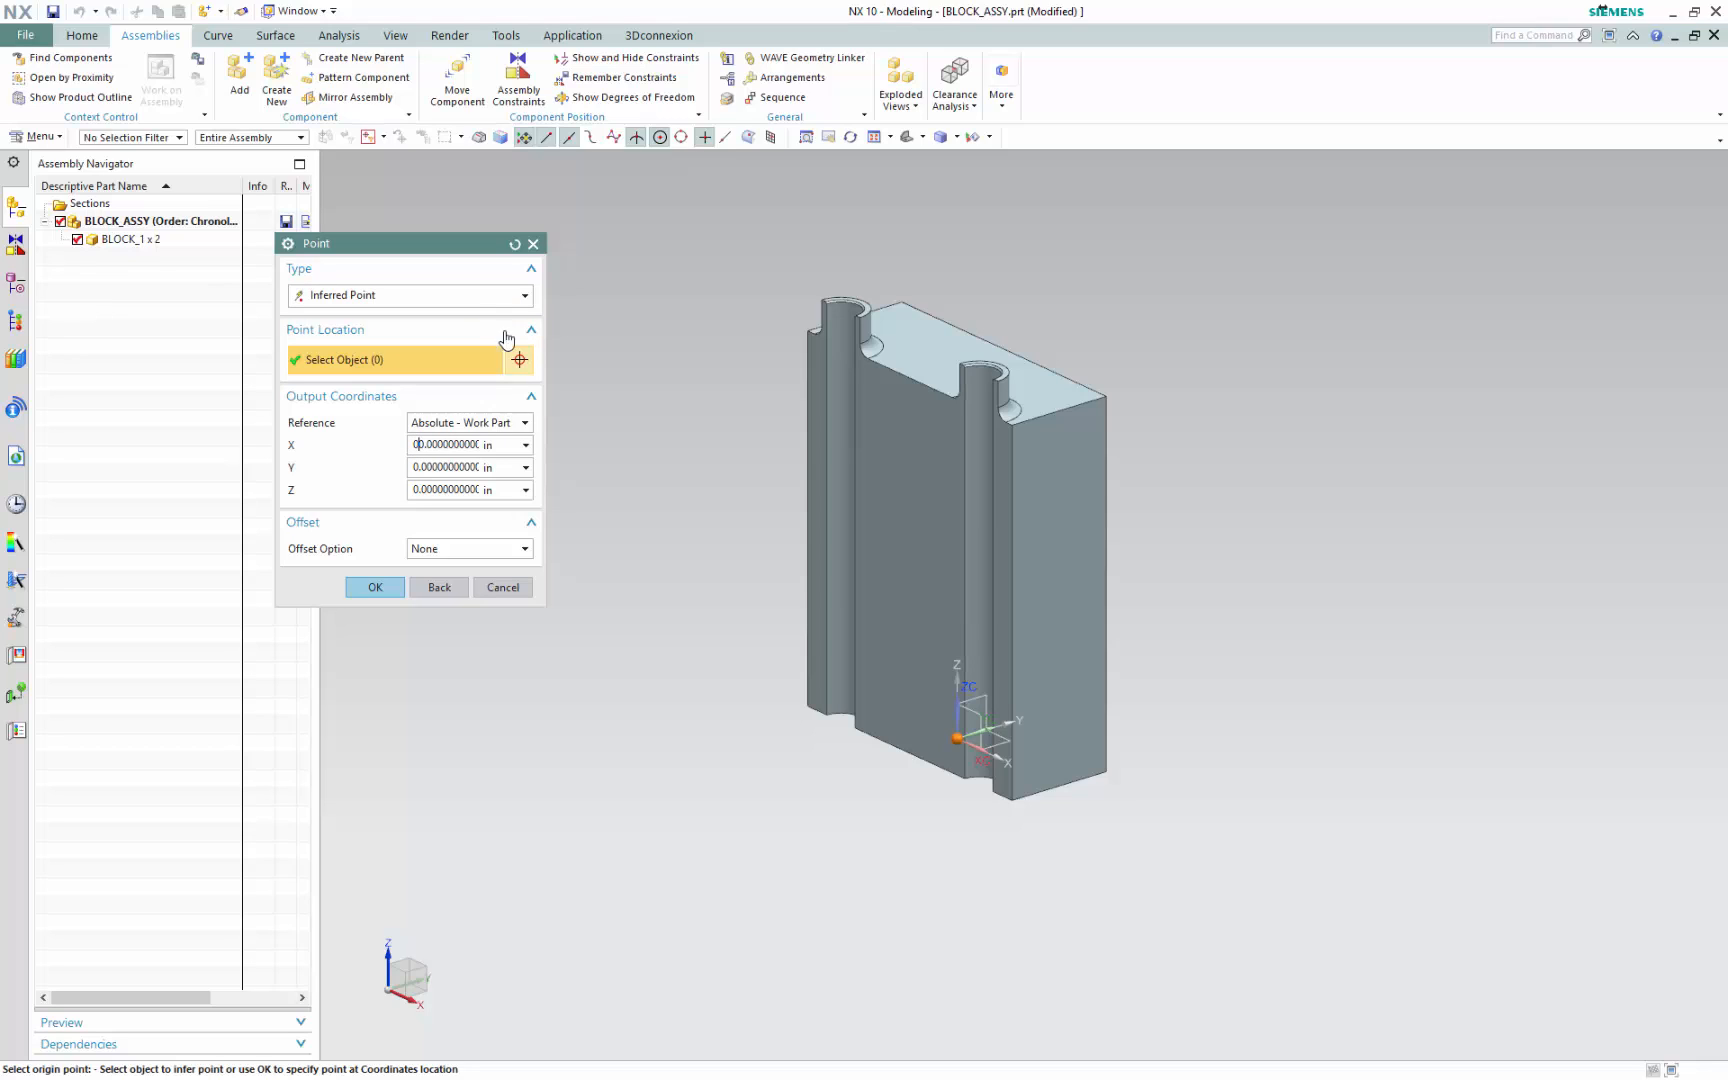
{"action": "key", "text": "BackSpace"}
{"action": "type", "text": "1"}
{"action": "left_click", "coordinate": [375, 587]}
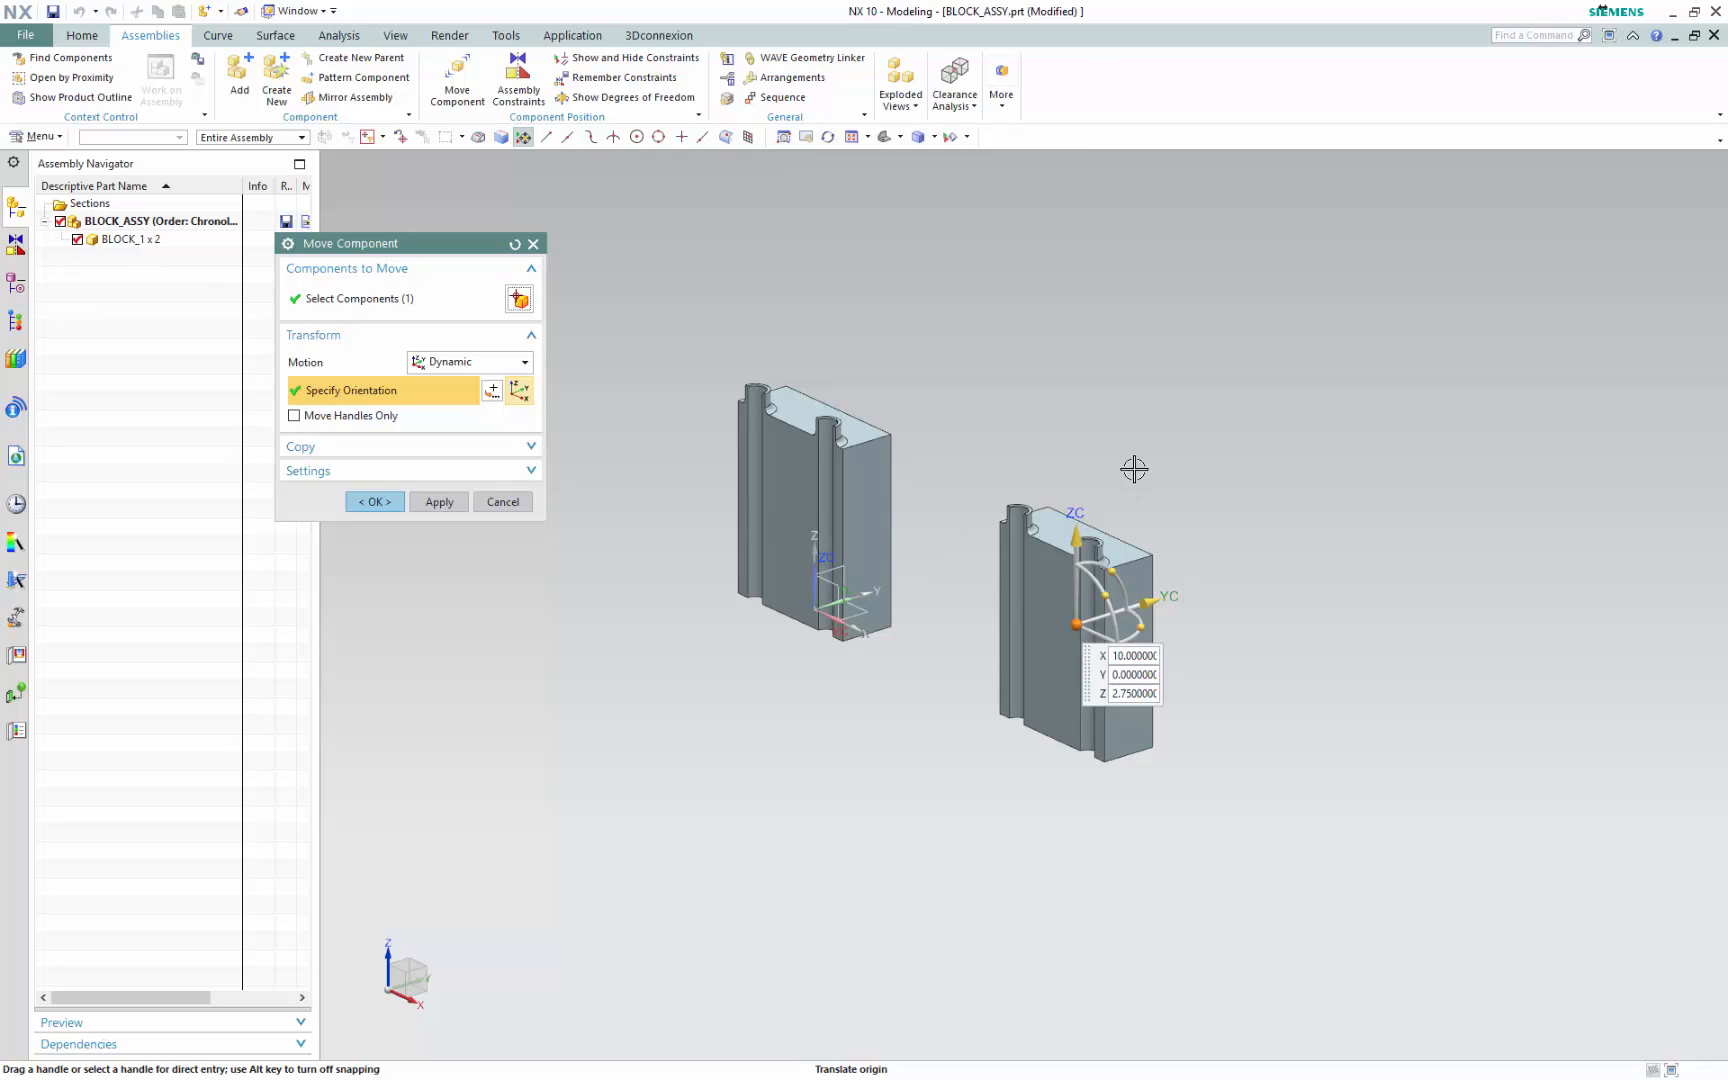
Move the second block dynamically away from the first, to about X -1, Y -6 in
{"action": "middle_click_drag", "start_coordinate": [1132, 467], "coordinate": [1149, 617]}
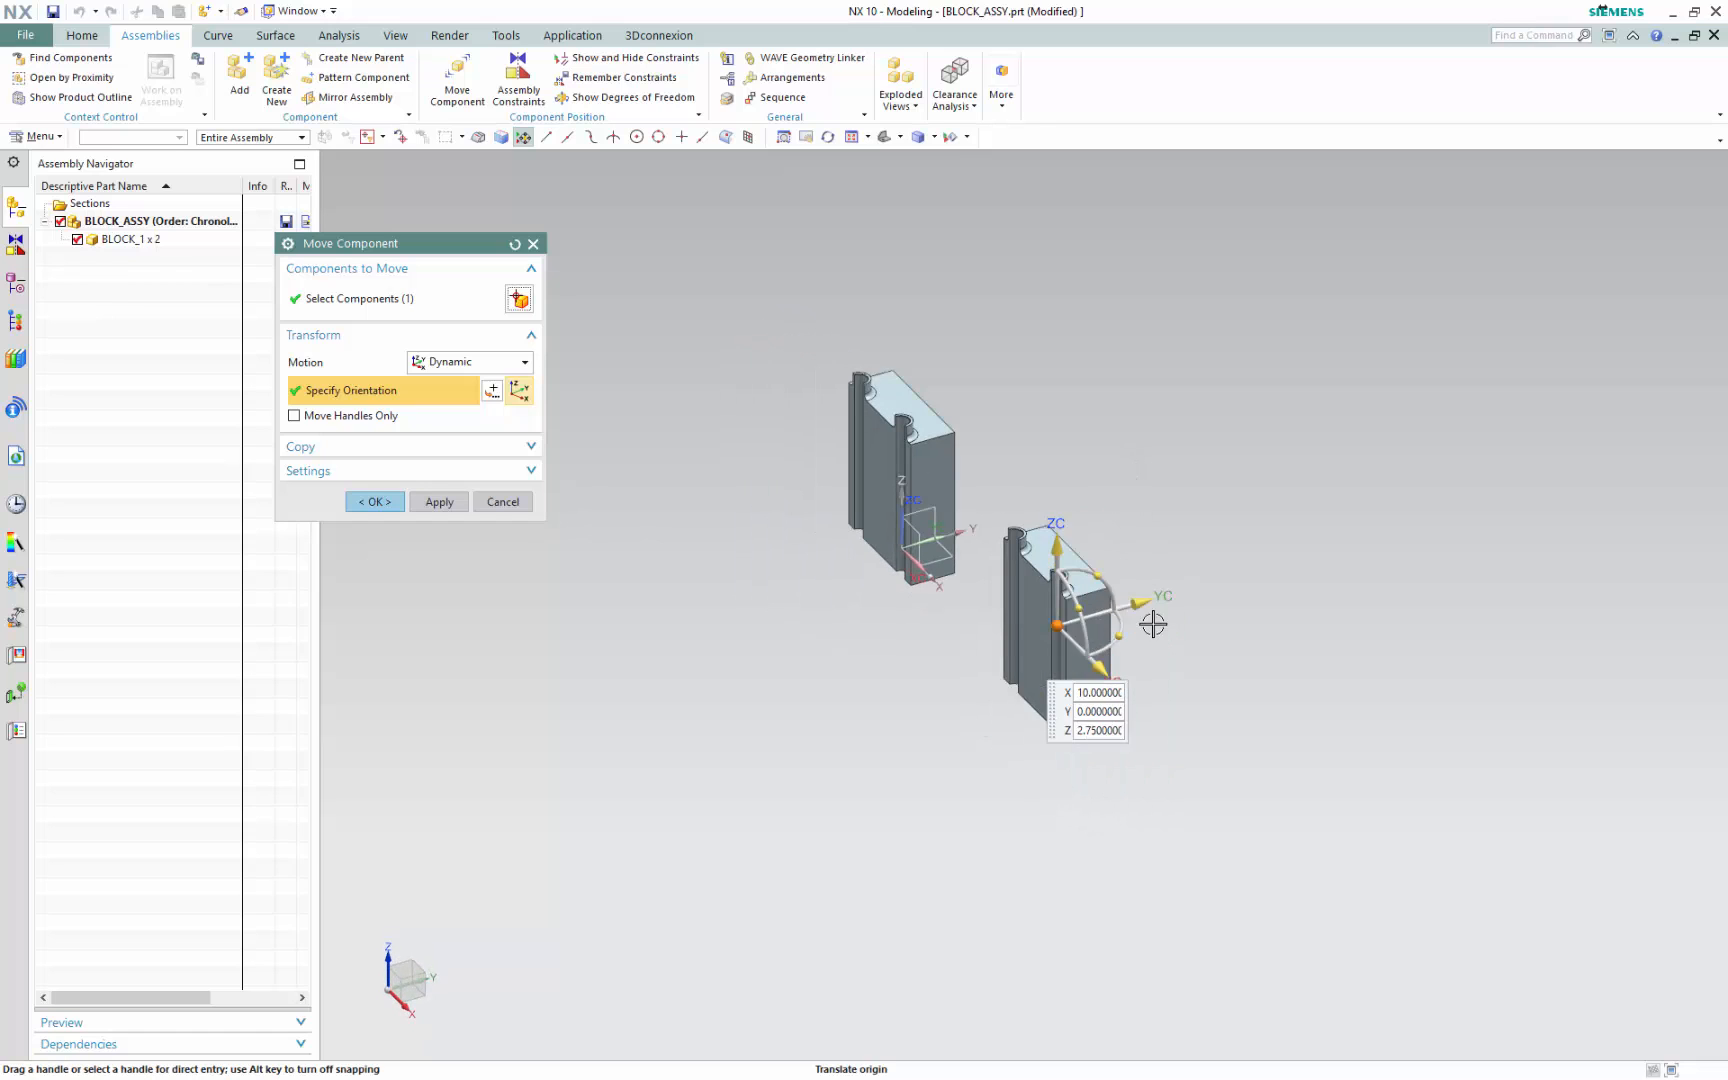
{"action": "left_click_drag", "start_coordinate": [1140, 601], "coordinate": [792, 509]}
{"action": "mouse_move", "coordinate": [822, 413]}
{"action": "middle_mouse_down"}
{"action": "mouse_move", "coordinate": [822, 501]}
{"action": "mouse_move", "coordinate": [810, 440]}
{"action": "middle_mouse_up"}
Rotate the second block 180 degrees about the ZC axis so its half-holes face the first block, and finish the move
{"action": "scroll", "coordinate": [798, 378], "scroll_direction": "up", "scroll_amount": 3}
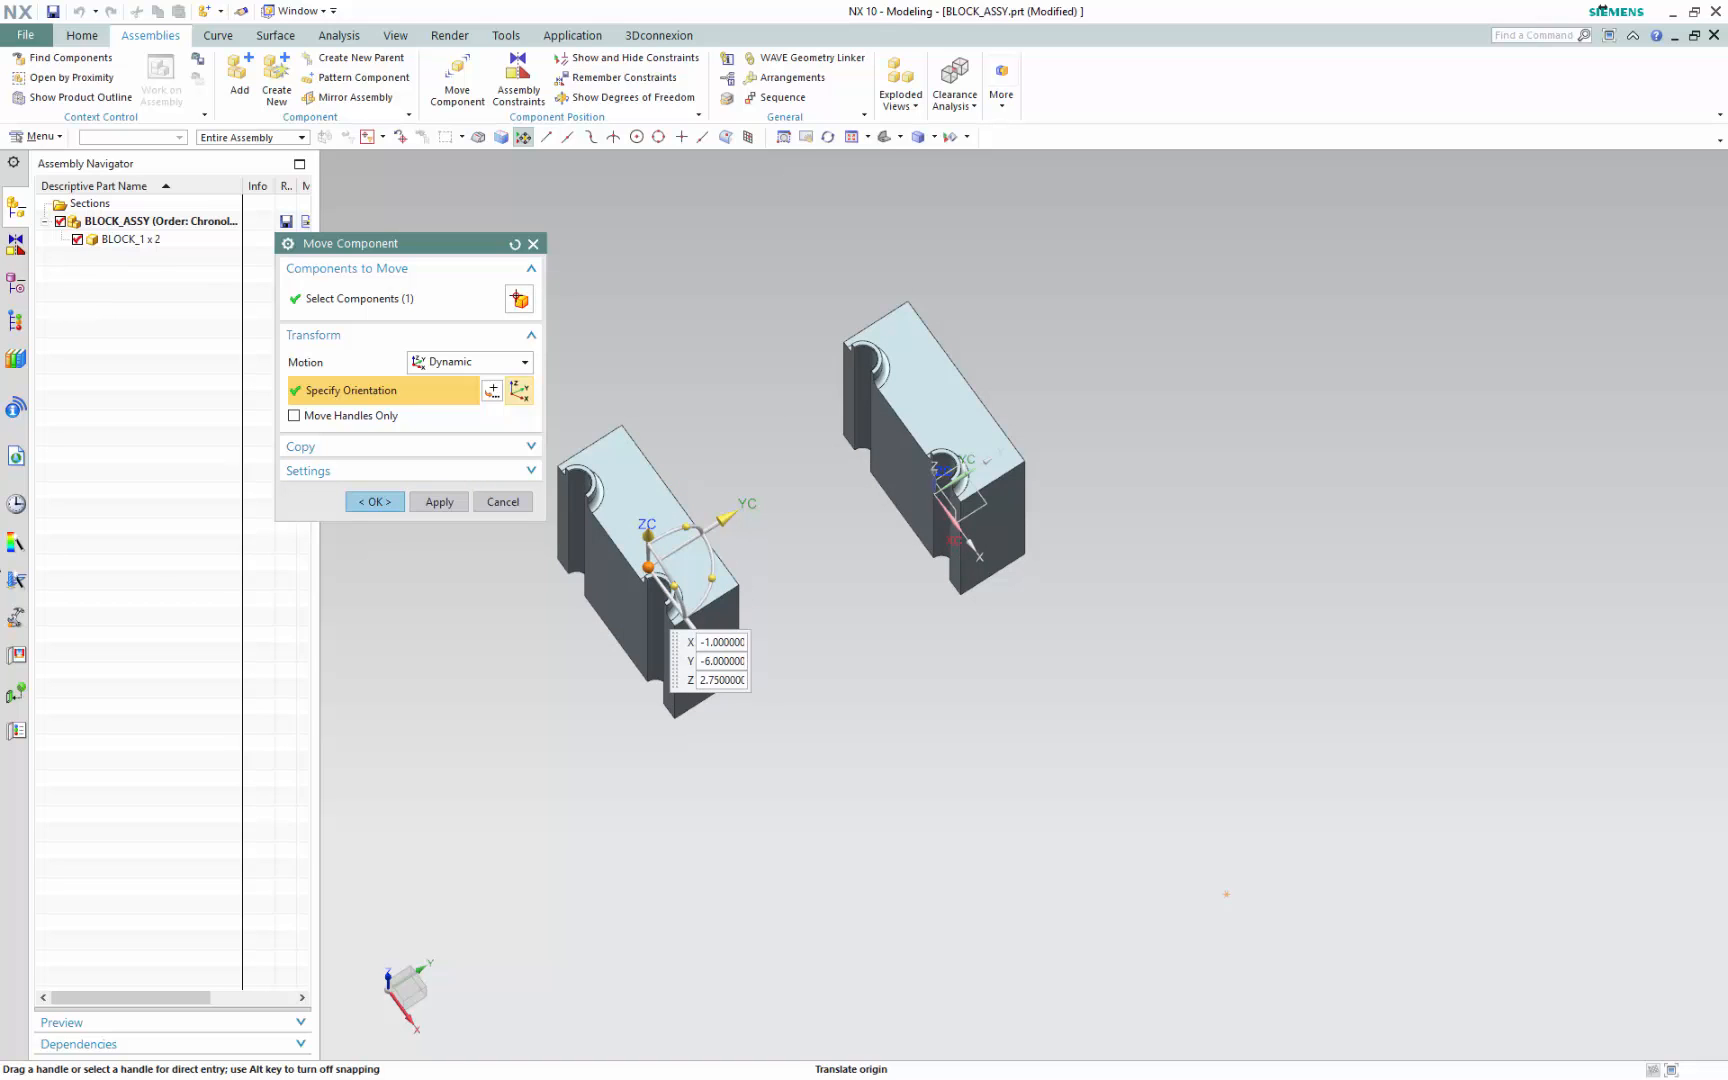
{"action": "scroll", "coordinate": [655, 628], "scroll_direction": "up", "scroll_amount": 3}
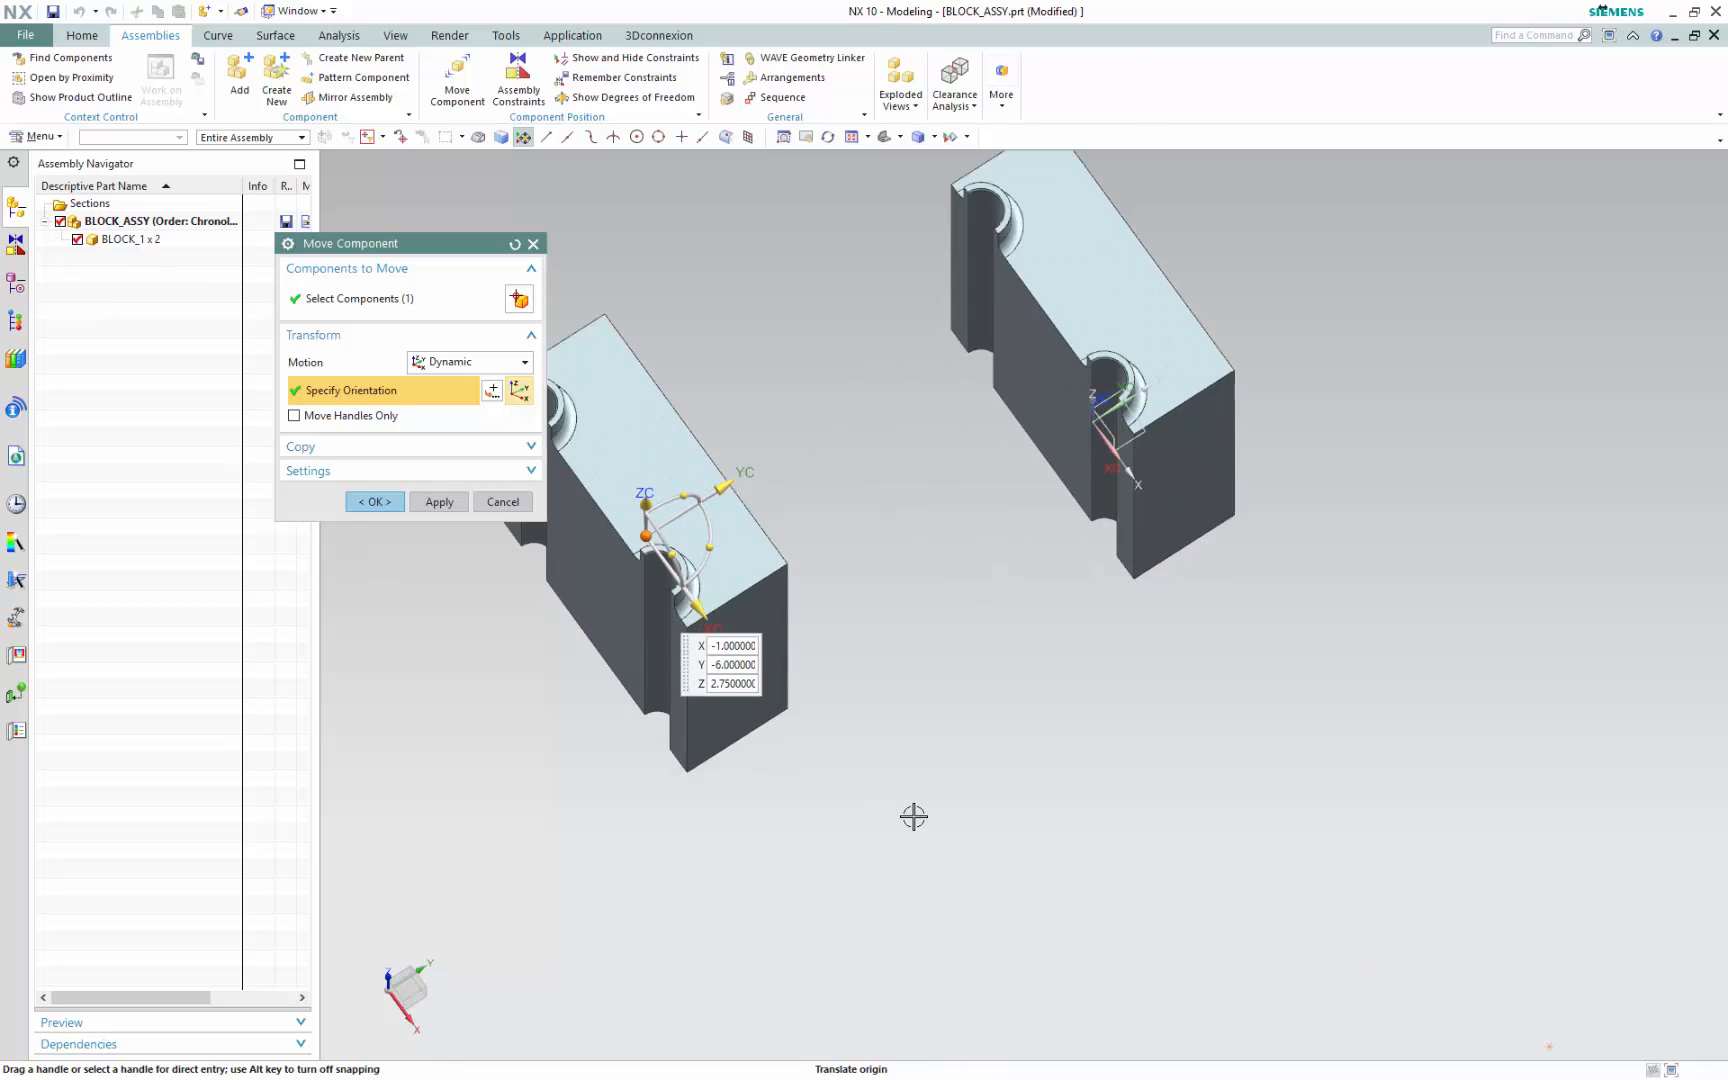
{"action": "scroll", "coordinate": [800, 700], "scroll_direction": "up", "scroll_amount": 2}
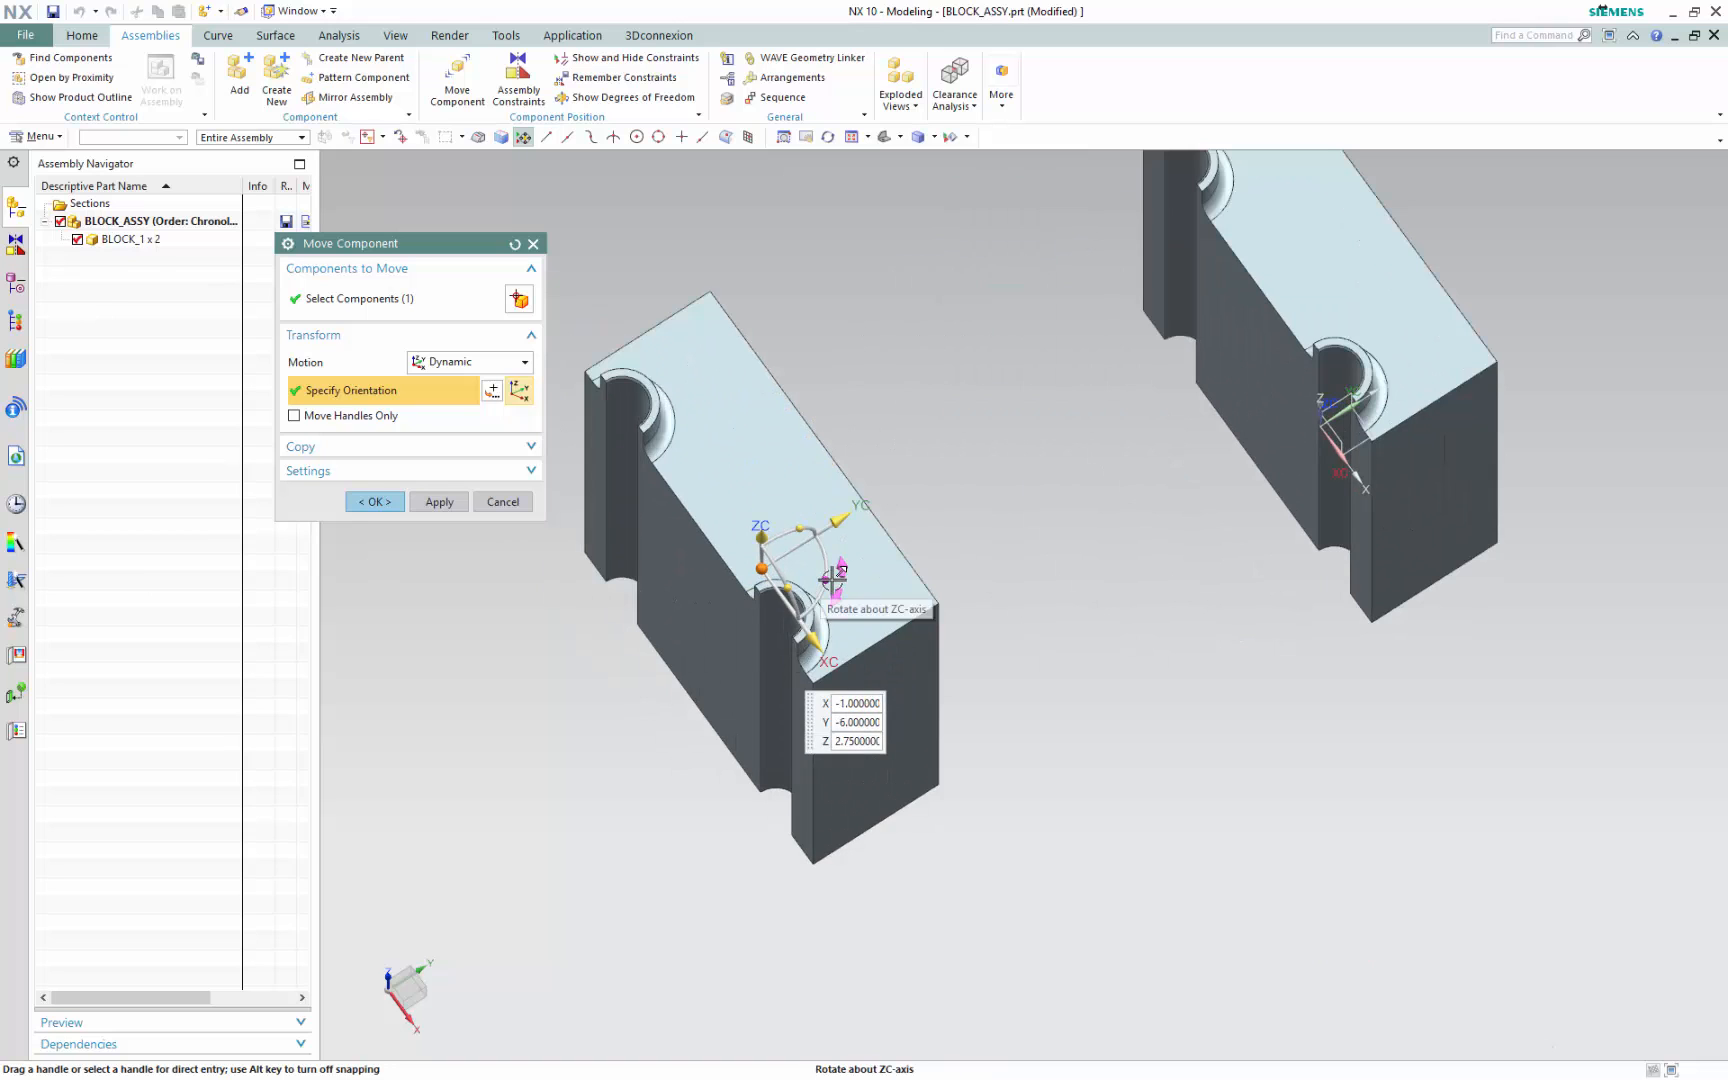
{"action": "left_click_drag", "start_coordinate": [836, 577], "coordinate": [637, 511]}
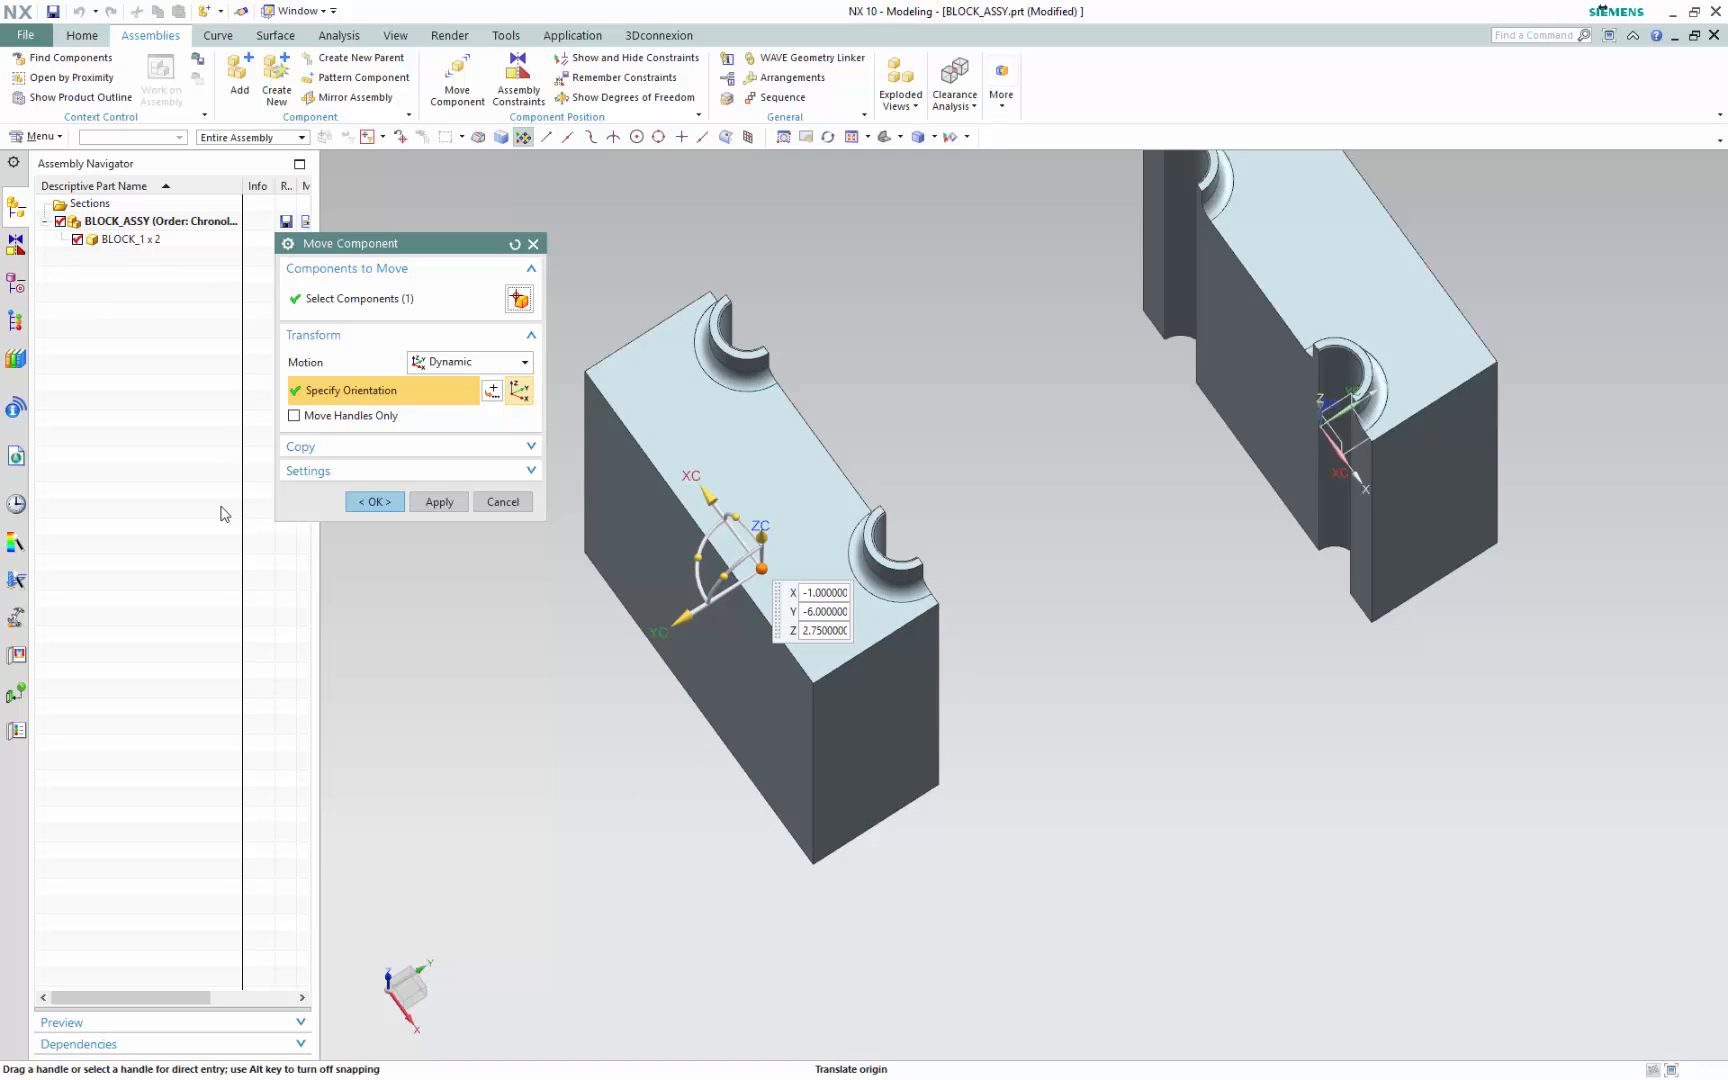
{"action": "left_click", "coordinate": [436, 501]}
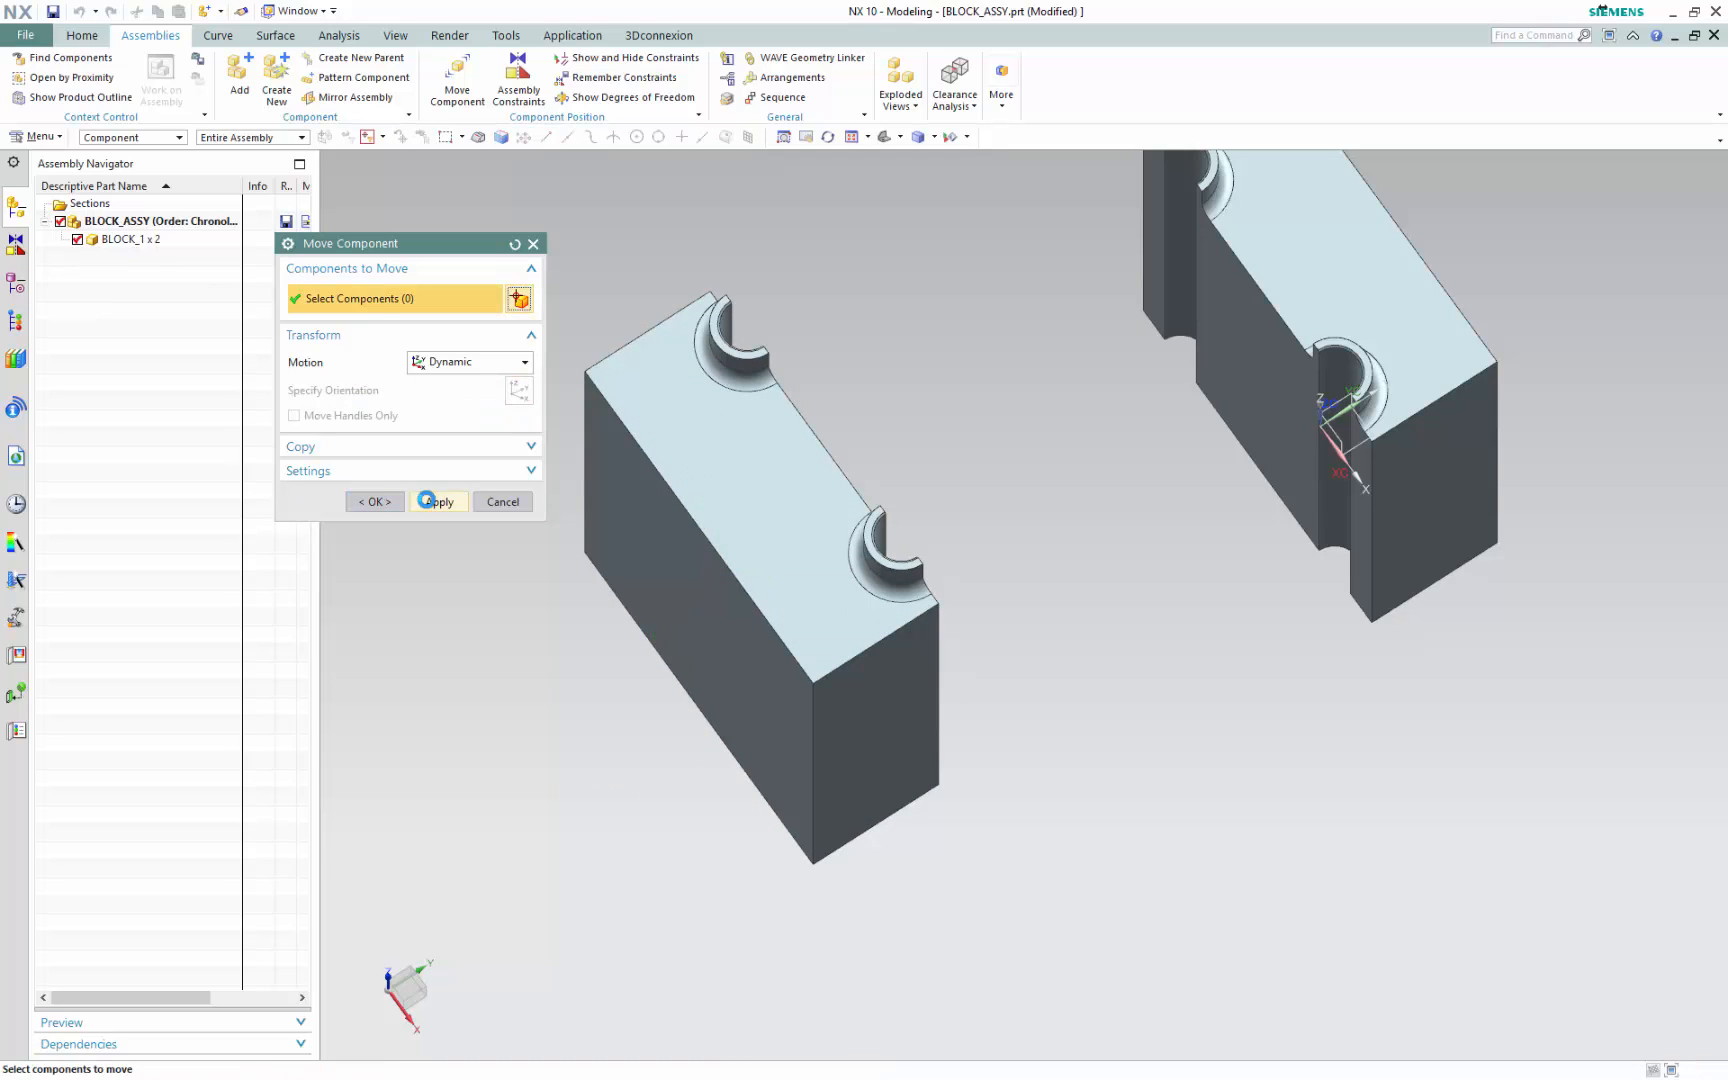
{"action": "left_click", "coordinate": [377, 502]}
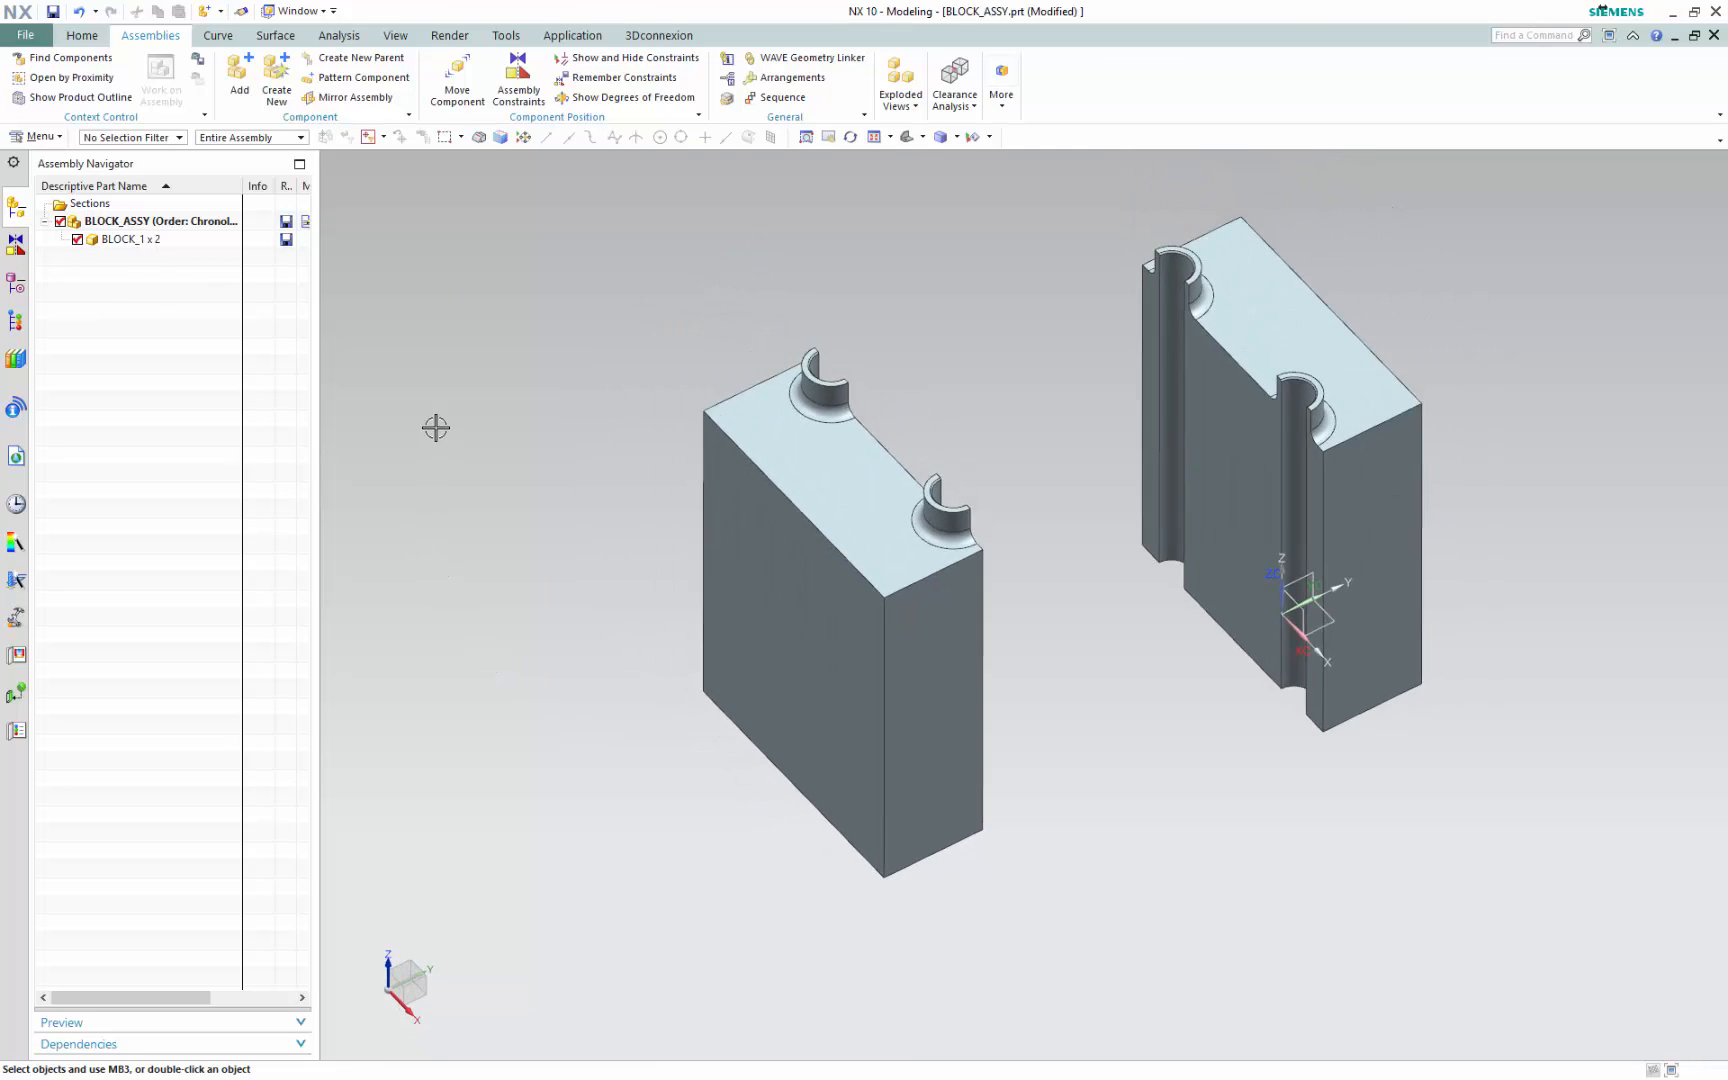
{"action": "left_click", "coordinate": [181, 242]}
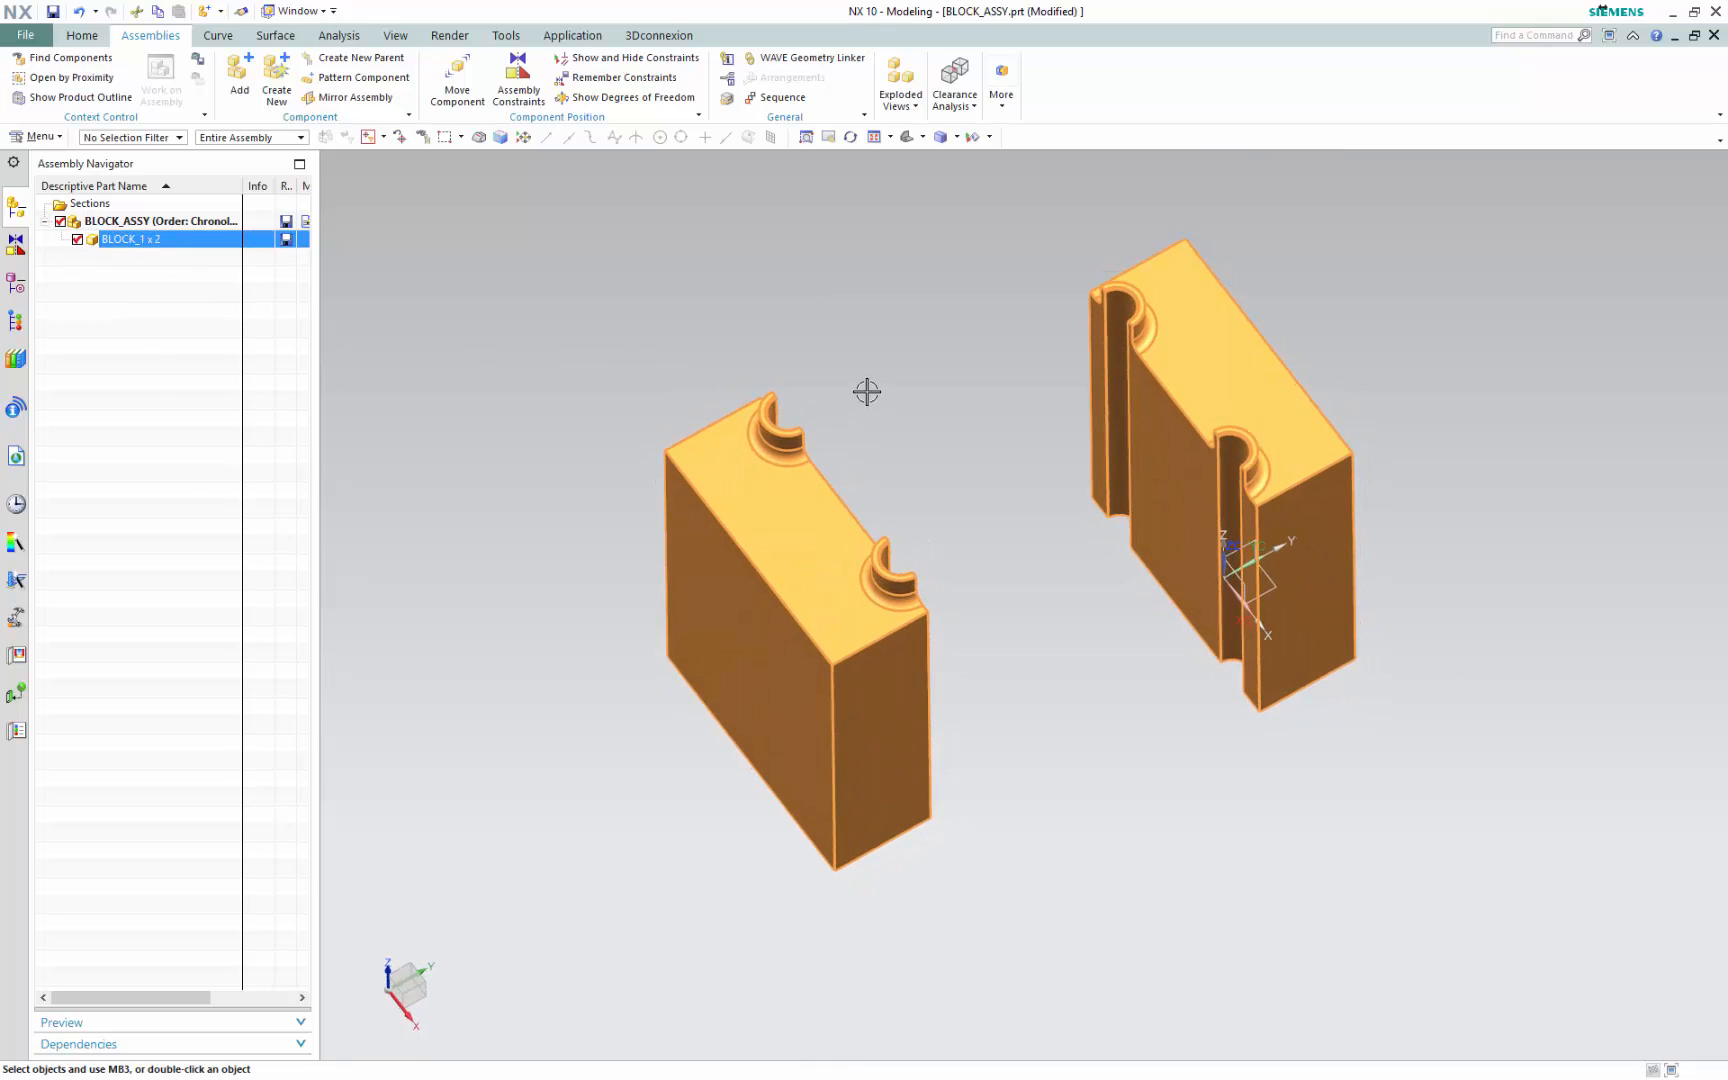
{"action": "key", "text": "Escape"}
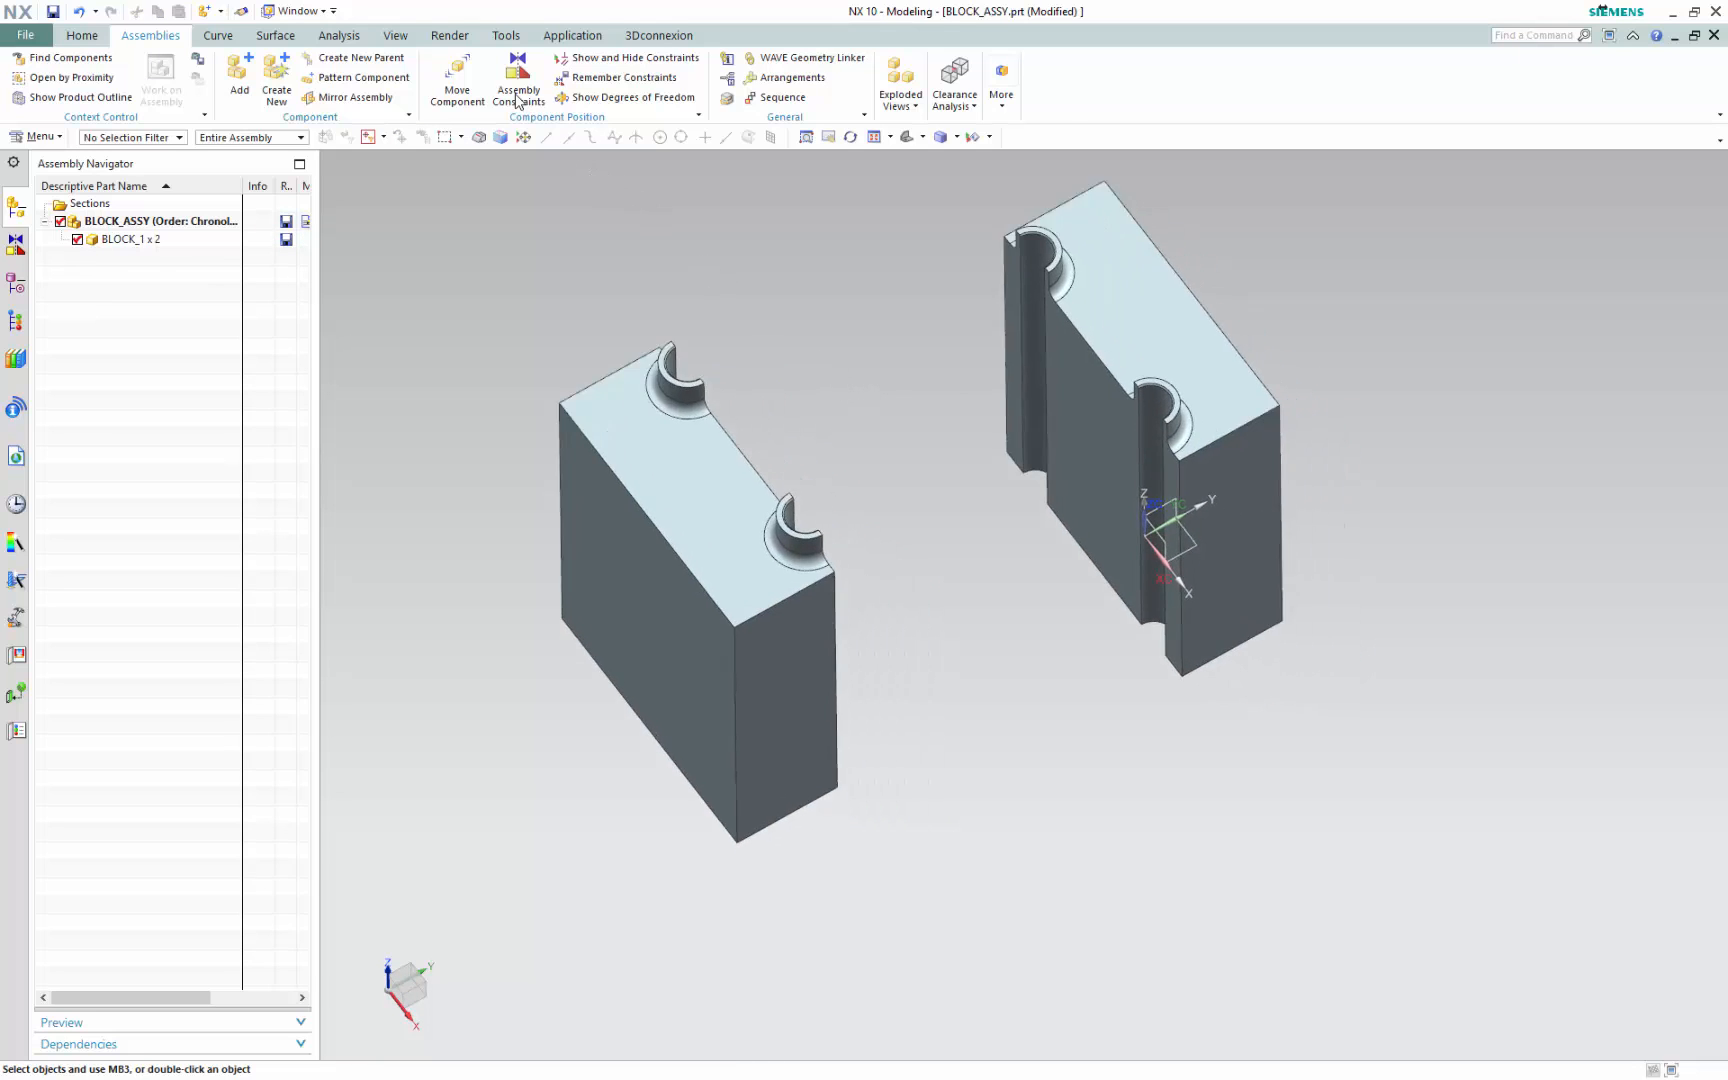
{"action": "left_click", "coordinate": [521, 80]}
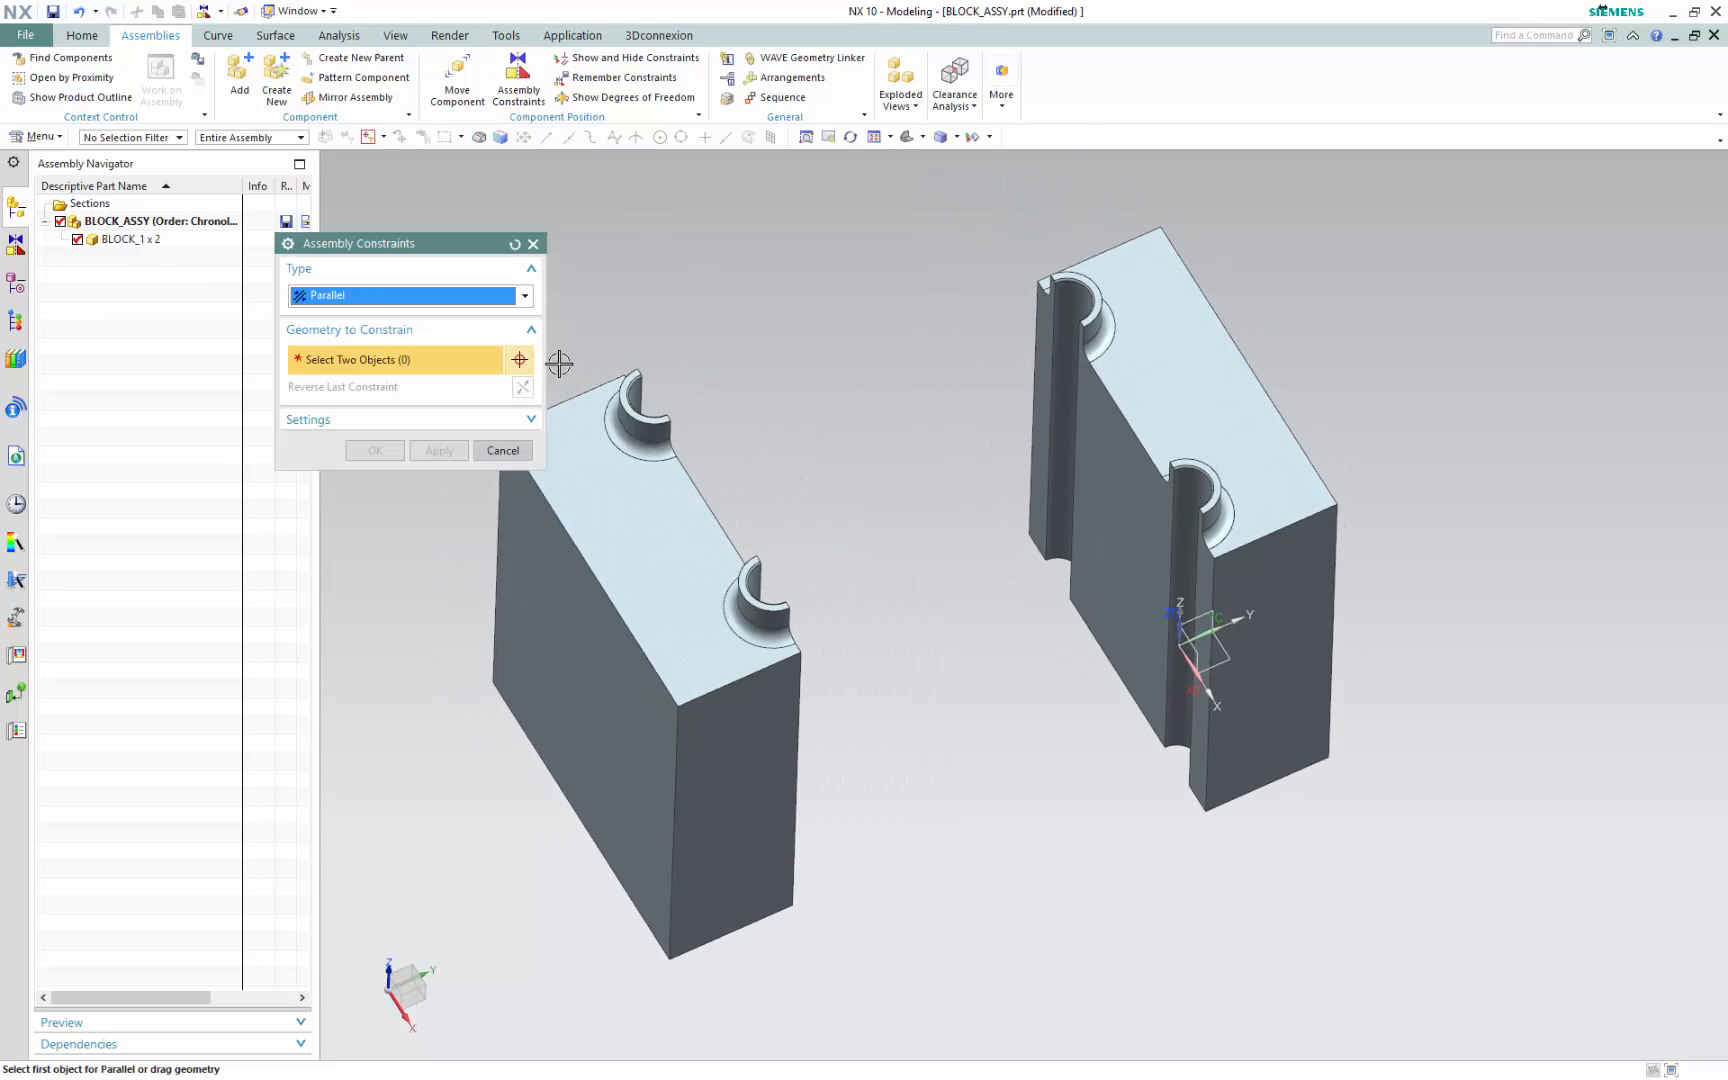
{"action": "left_click", "coordinate": [499, 452]}
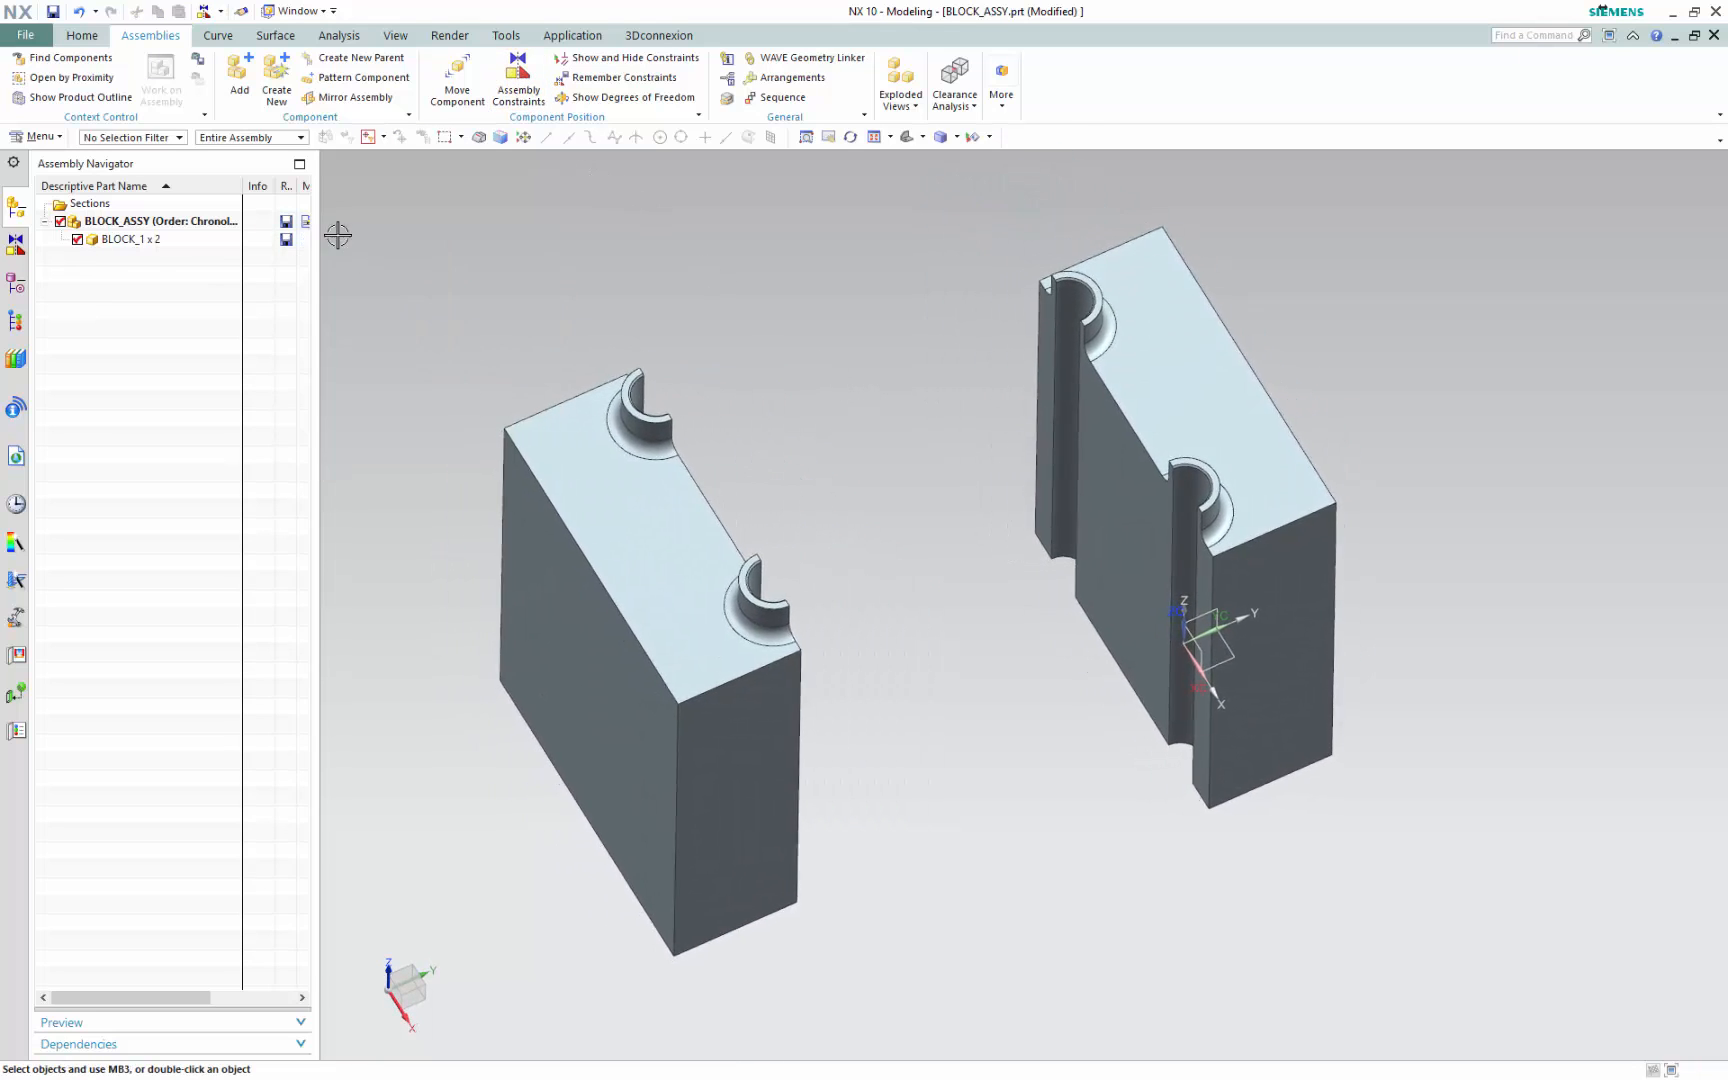
Add a Fix assembly constraint to the block placed at the absolute origin
{"action": "left_click", "coordinate": [518, 78]}
{"action": "left_click", "coordinate": [395, 298]}
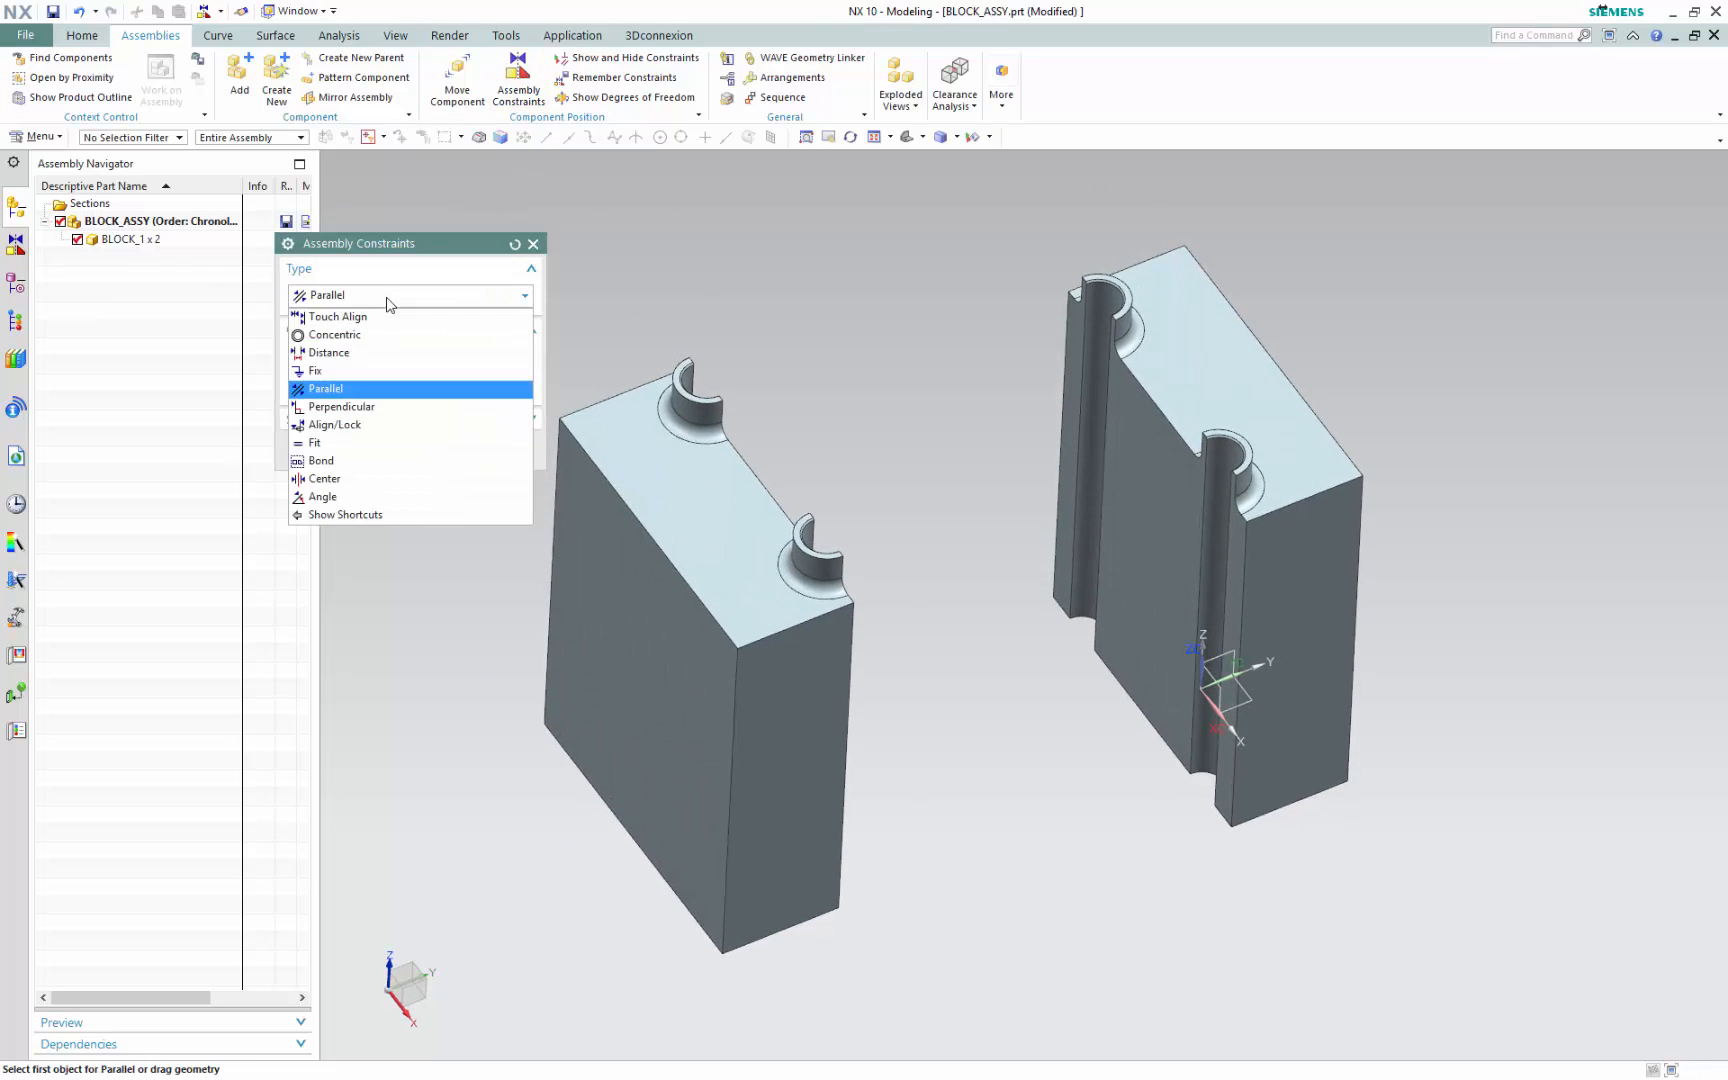
{"action": "left_click", "coordinate": [318, 371]}
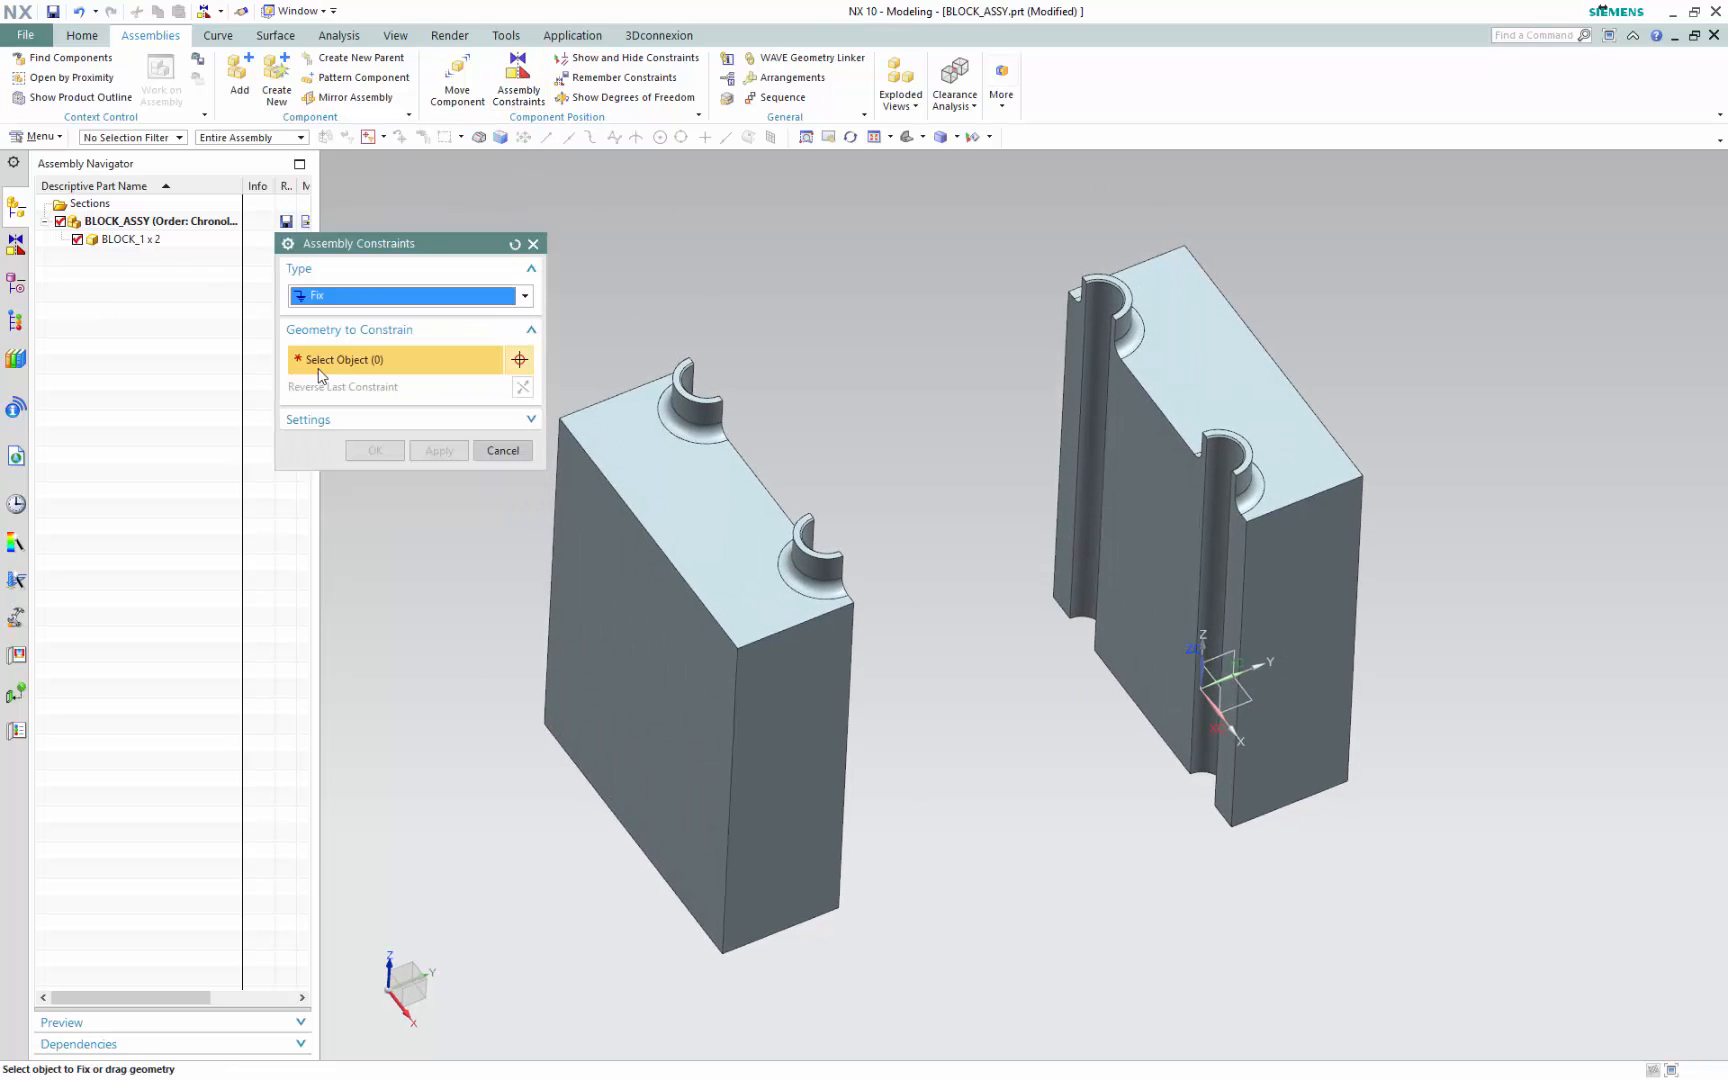
{"action": "left_click", "coordinate": [1163, 366]}
{"action": "left_click", "coordinate": [388, 455]}
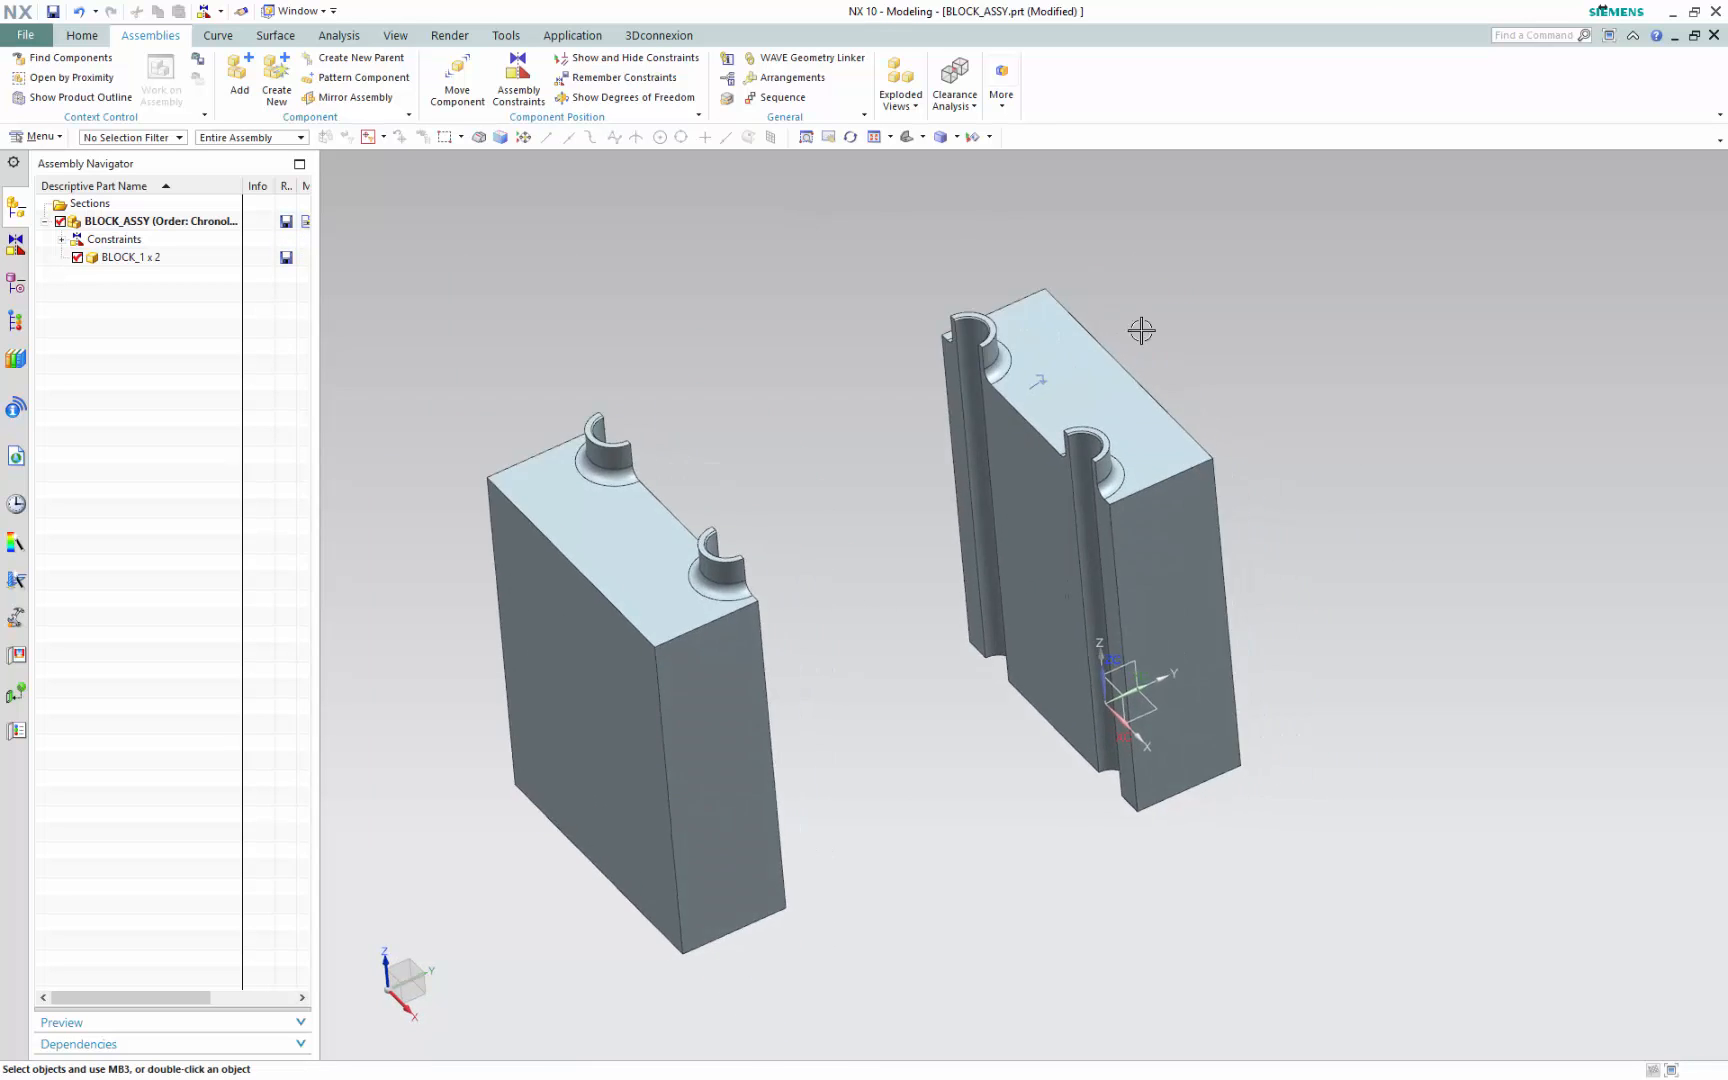
Add an Align/Lock constraint between the matching half-hole axes of the movable and fixed blocks, keeping the fixed block in place
{"action": "left_click", "coordinate": [518, 75]}
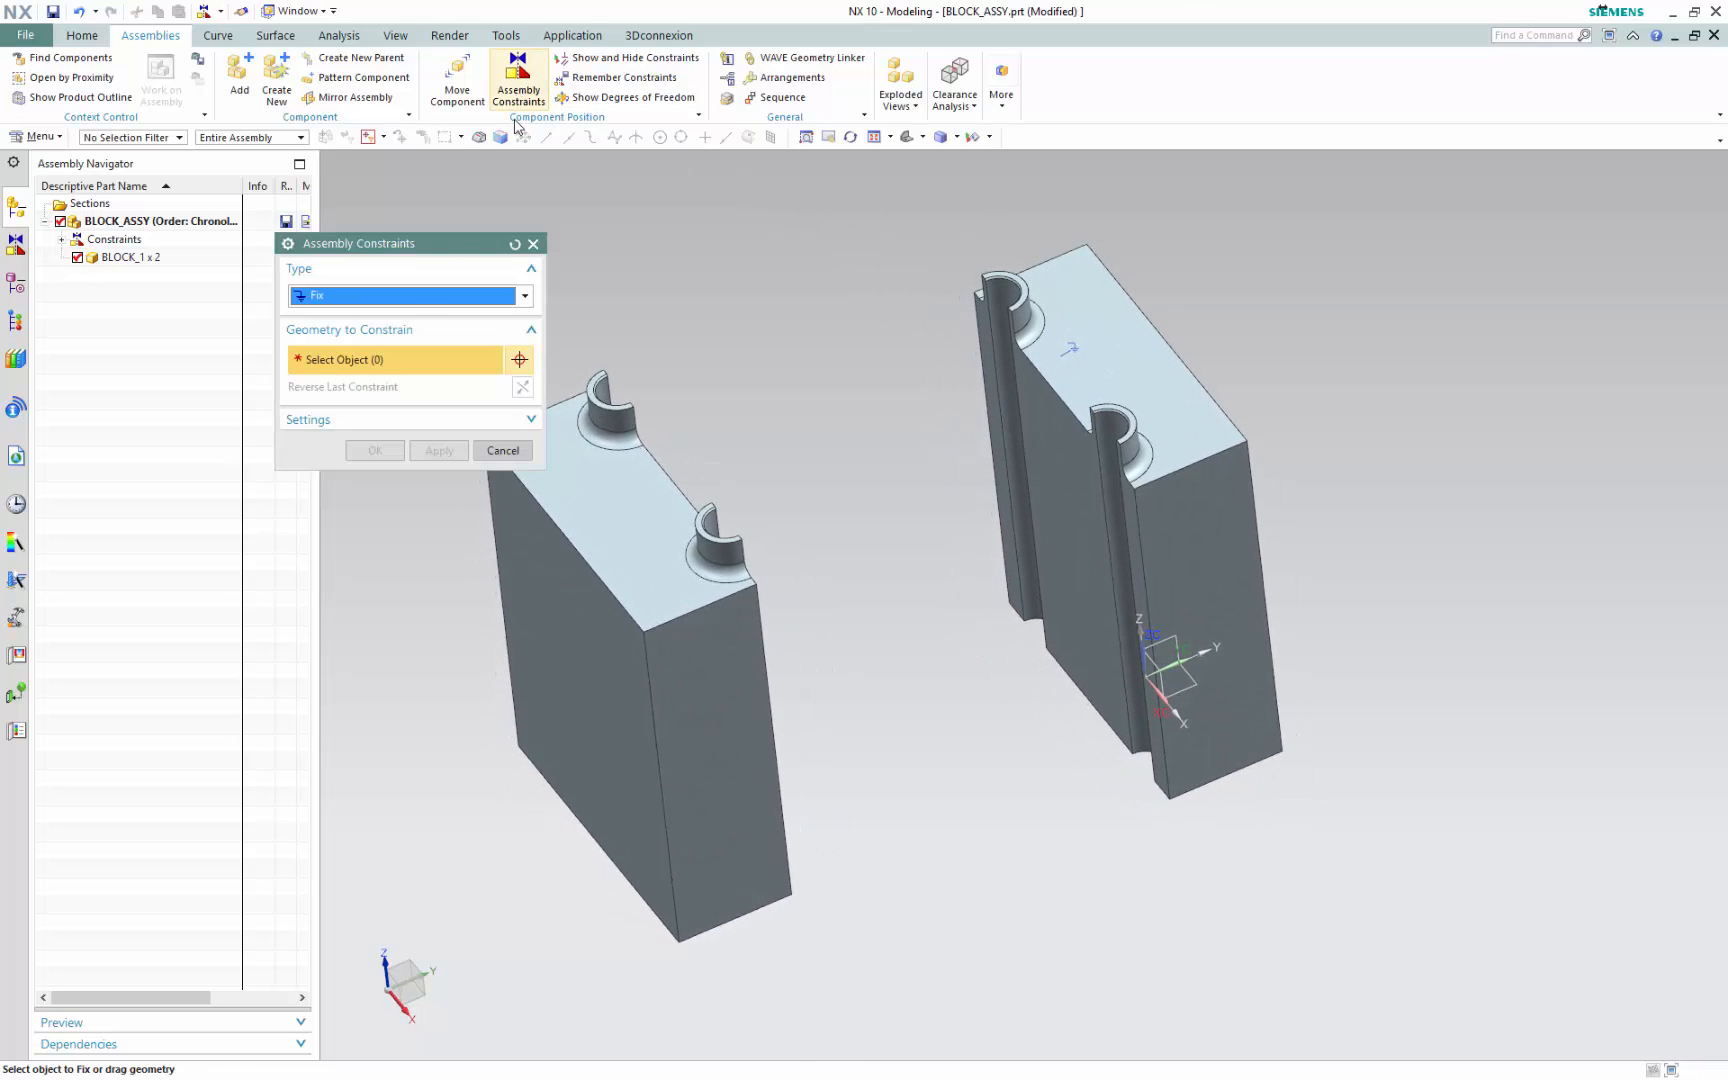
{"action": "left_click", "coordinate": [405, 298]}
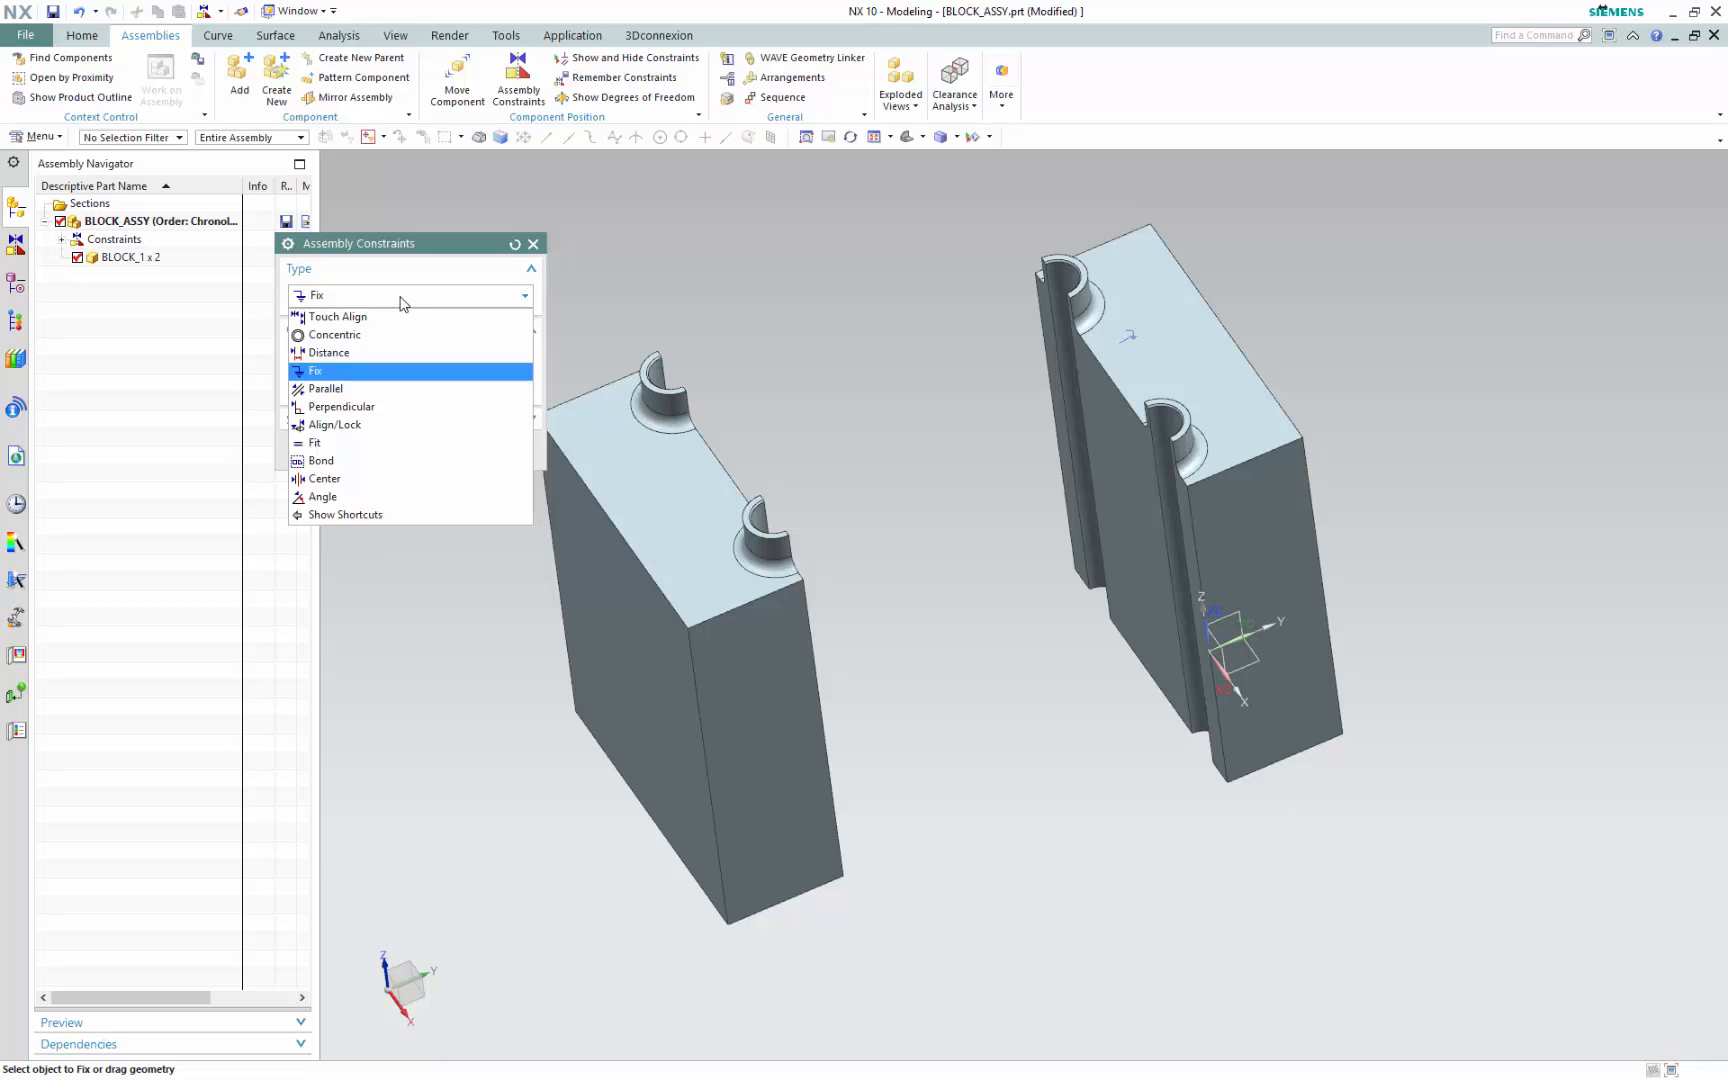
{"action": "left_click", "coordinate": [328, 431]}
{"action": "middle_click_drag", "start_coordinate": [385, 575], "coordinate": [643, 645]}
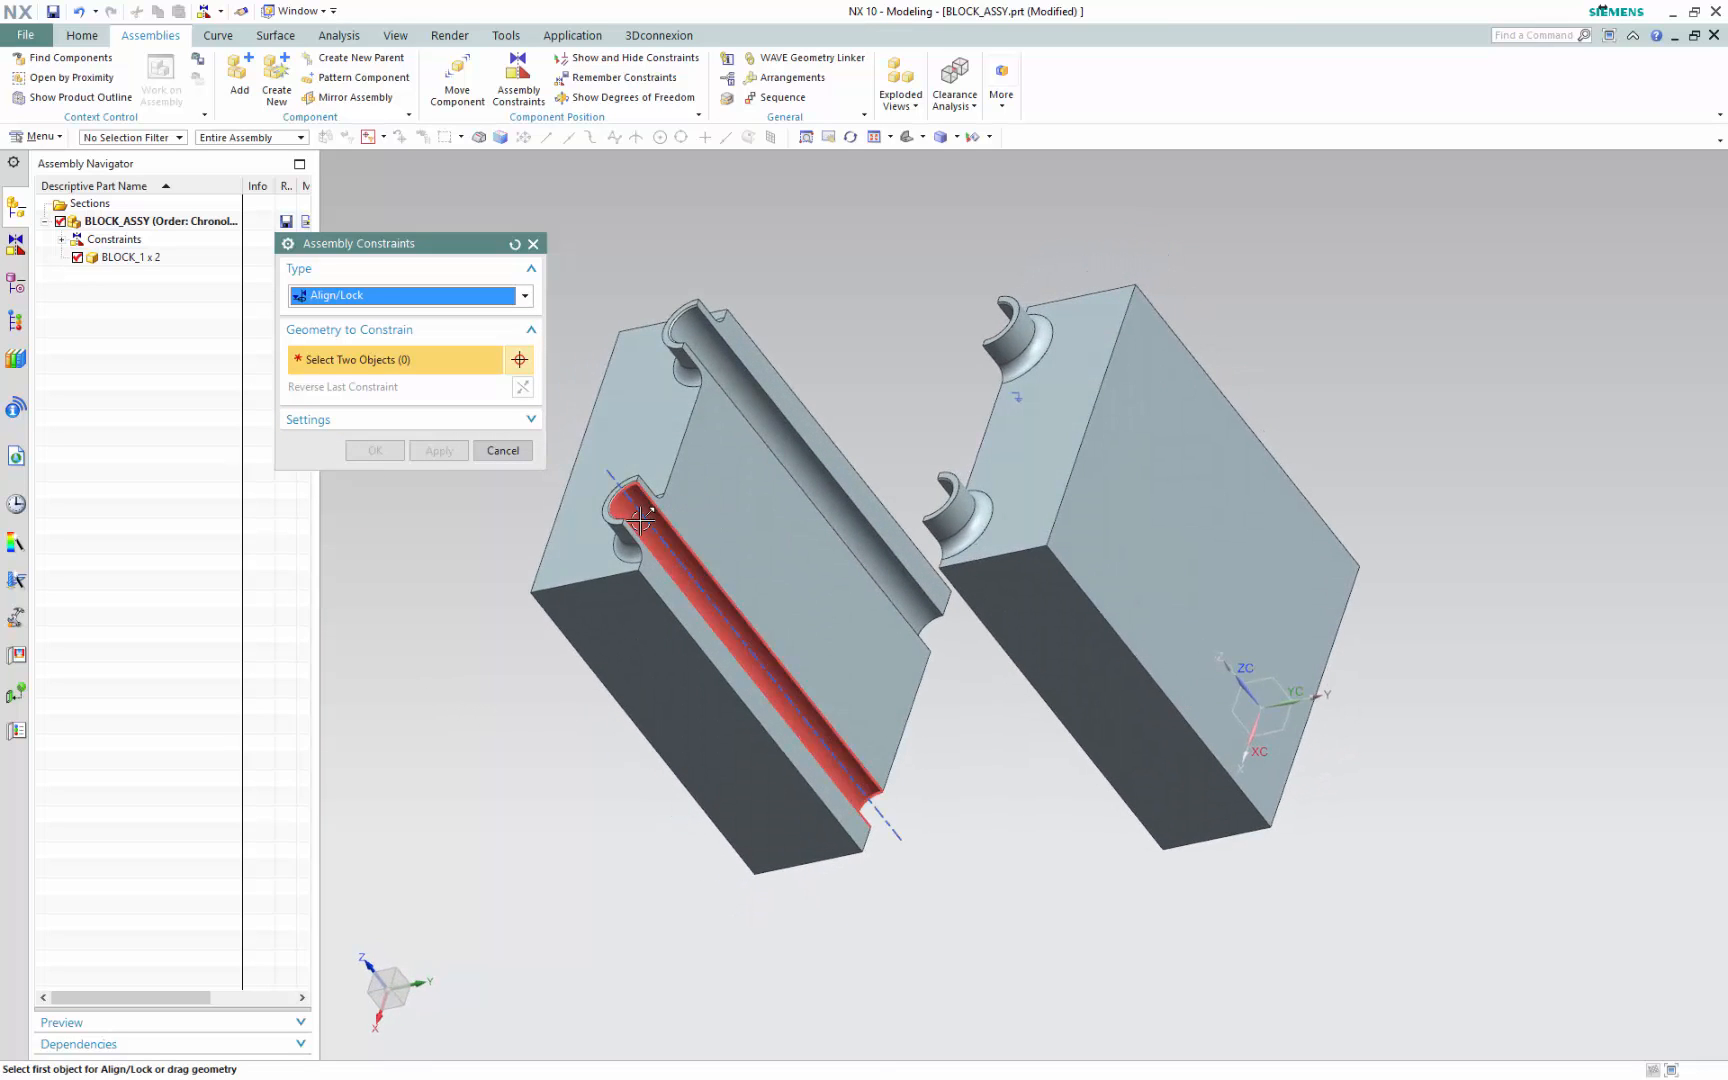
{"action": "left_click", "coordinate": [625, 508]}
{"action": "middle_click_drag", "start_coordinate": [820, 580], "coordinate": [1060, 610]}
{"action": "left_click", "coordinate": [1086, 612]}
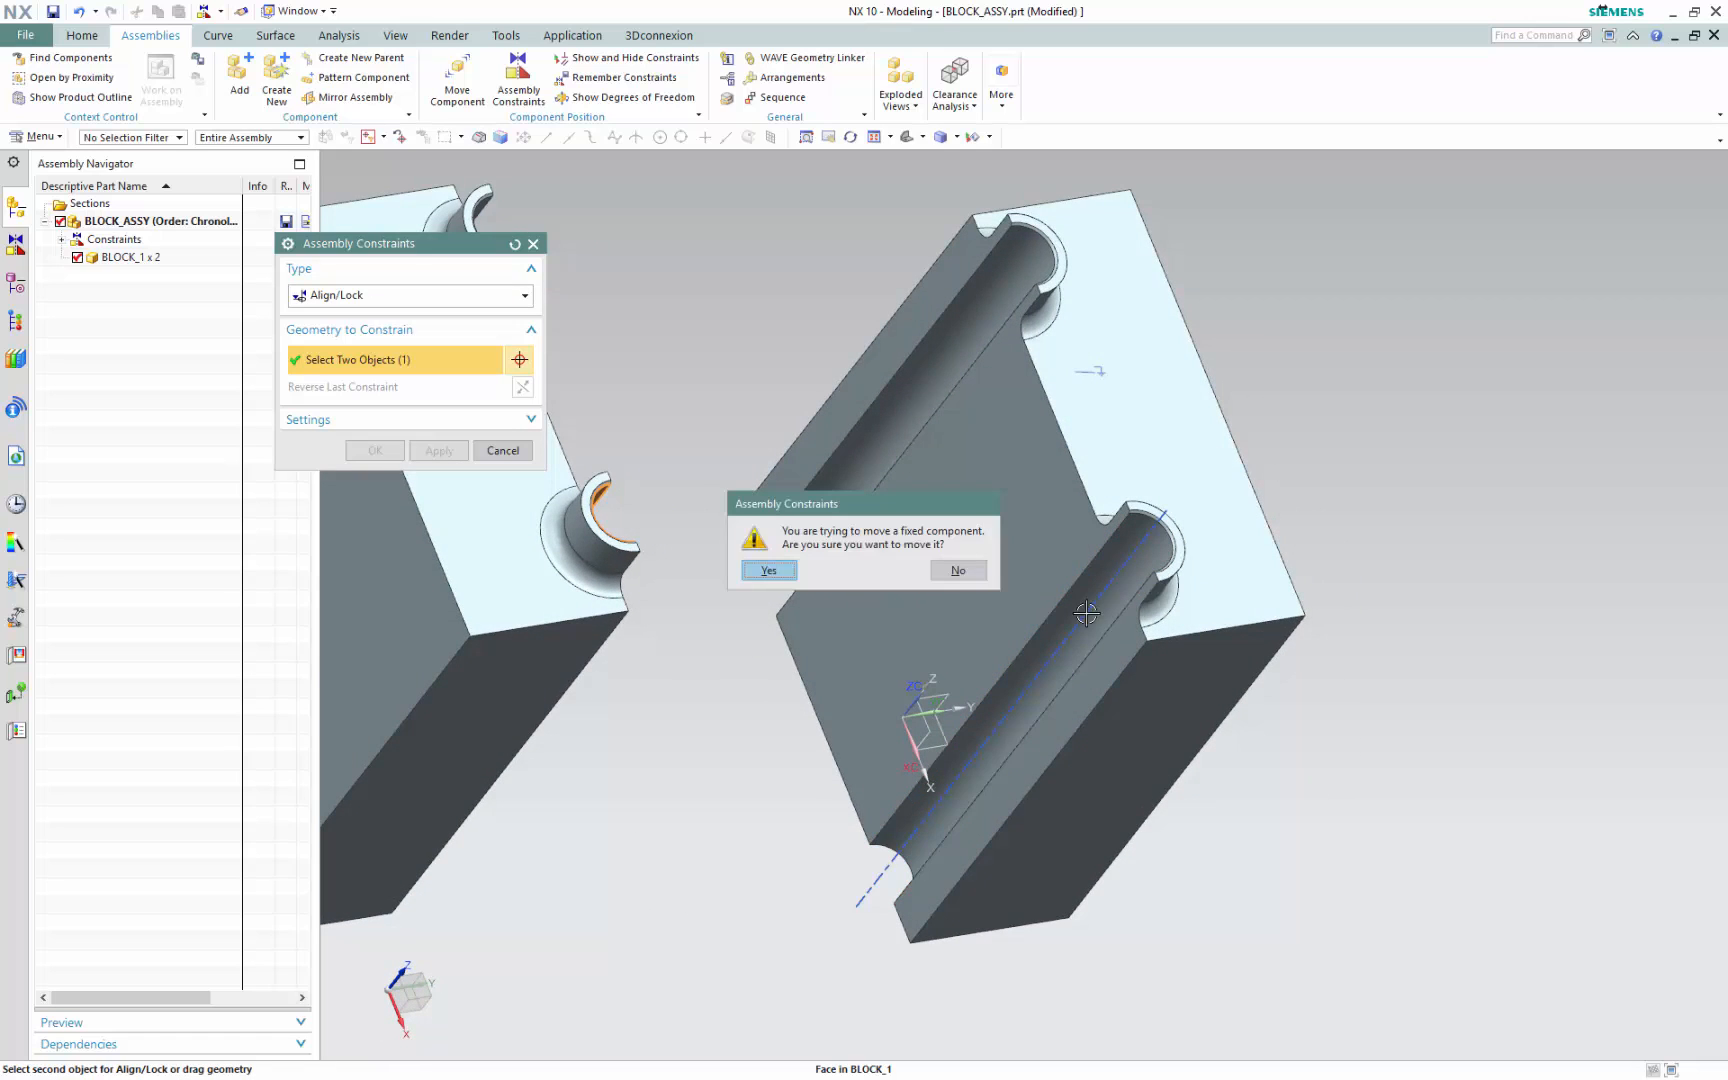
{"action": "left_click", "coordinate": [956, 570]}
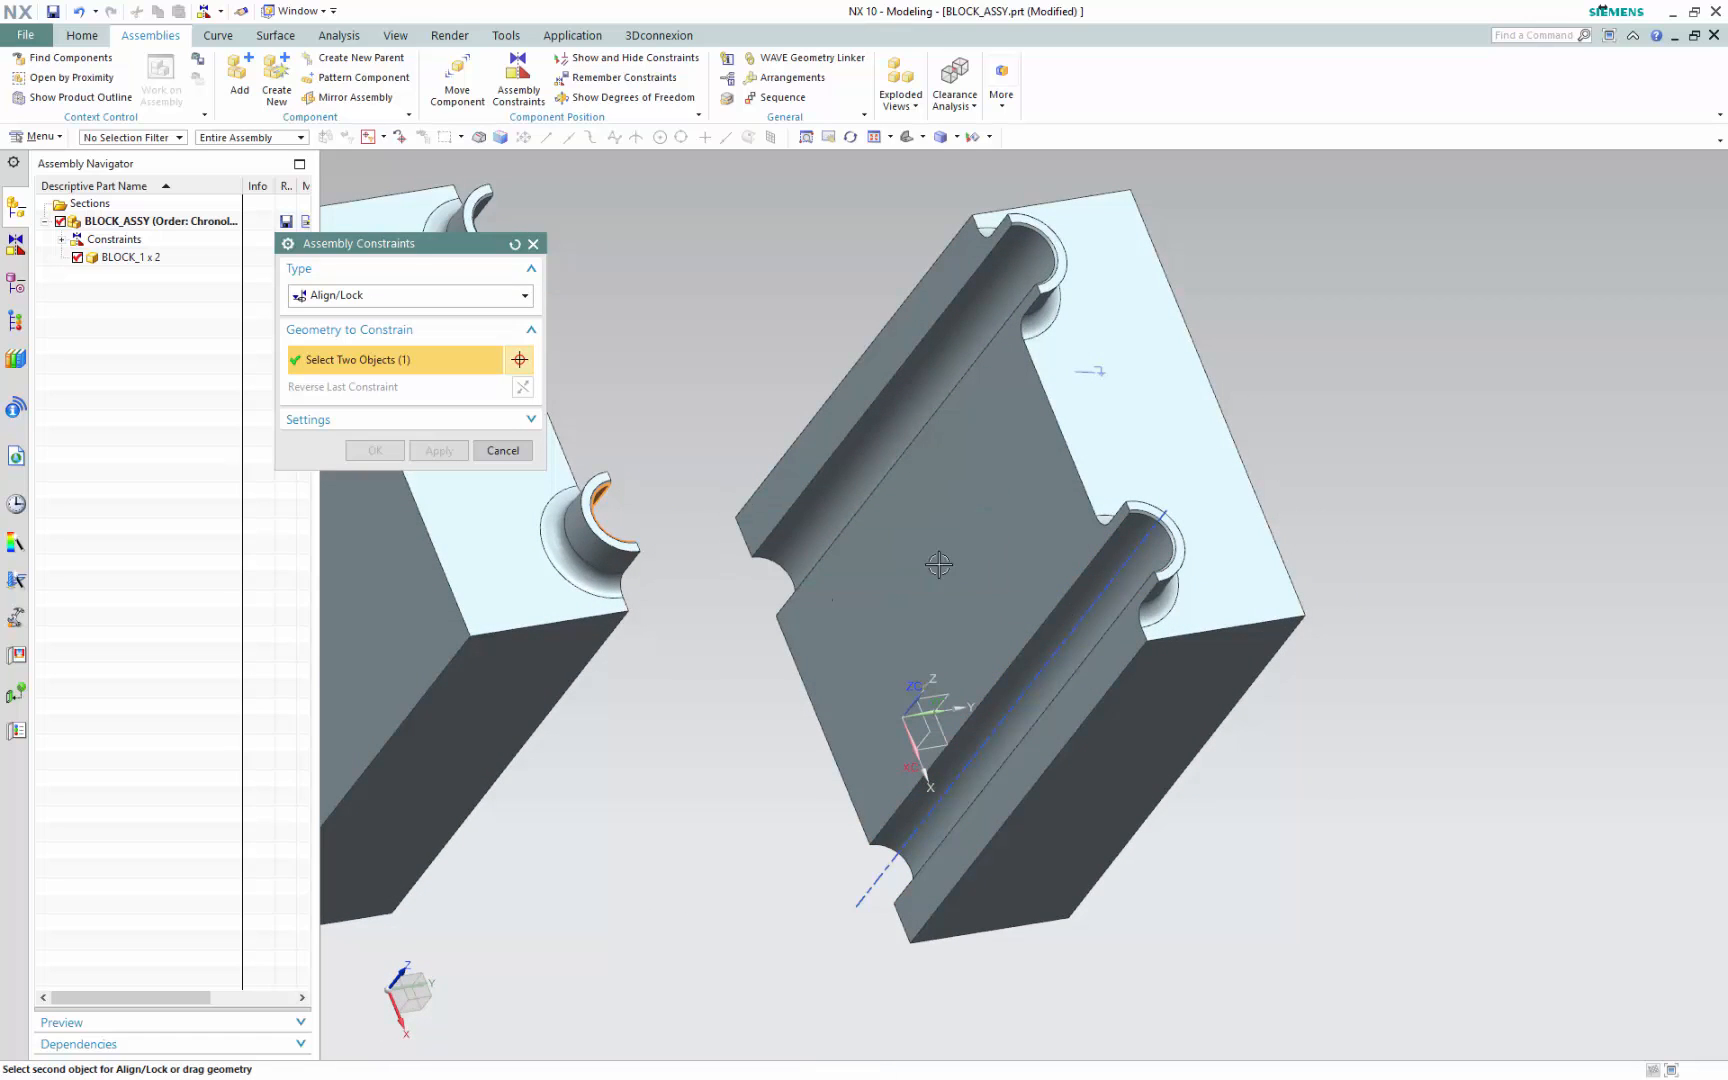
{"action": "left_click", "coordinate": [1106, 529]}
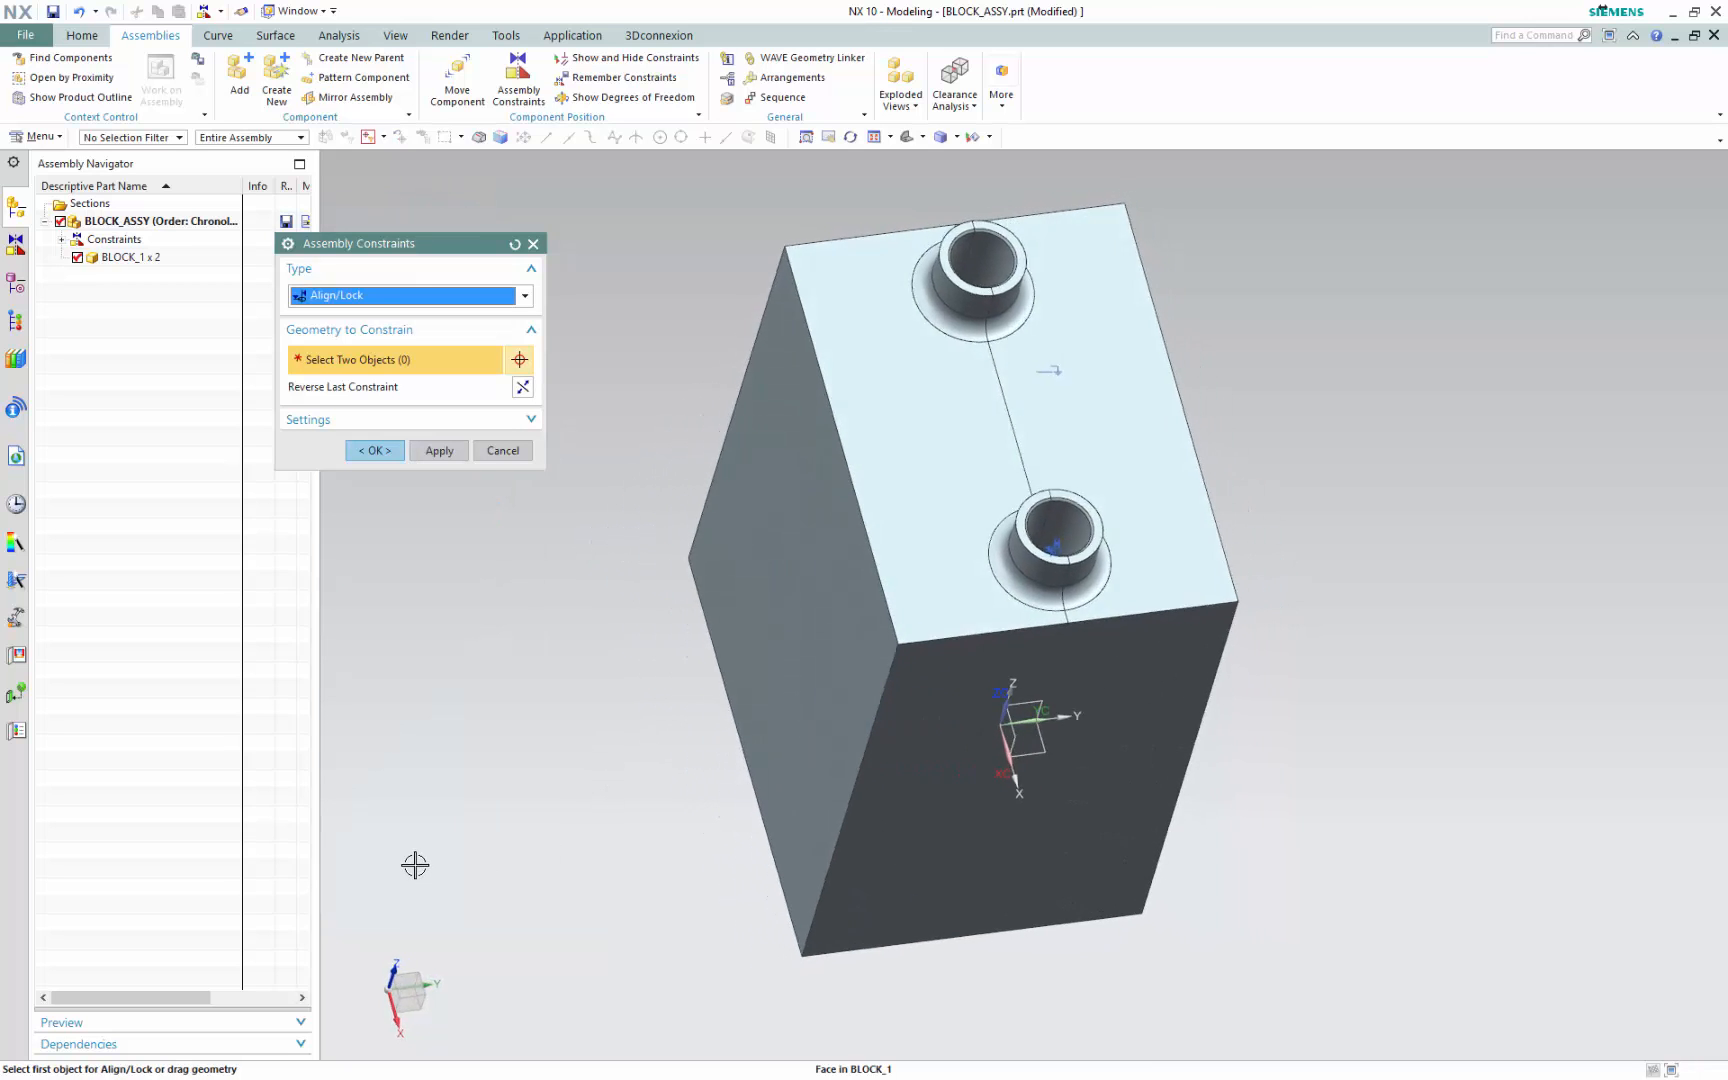
Add a Distance constraint of 0 in between the top faces of the two mating boss halves, and finish constraining
{"action": "middle_click_drag", "start_coordinate": [415, 865], "coordinate": [413, 777]}
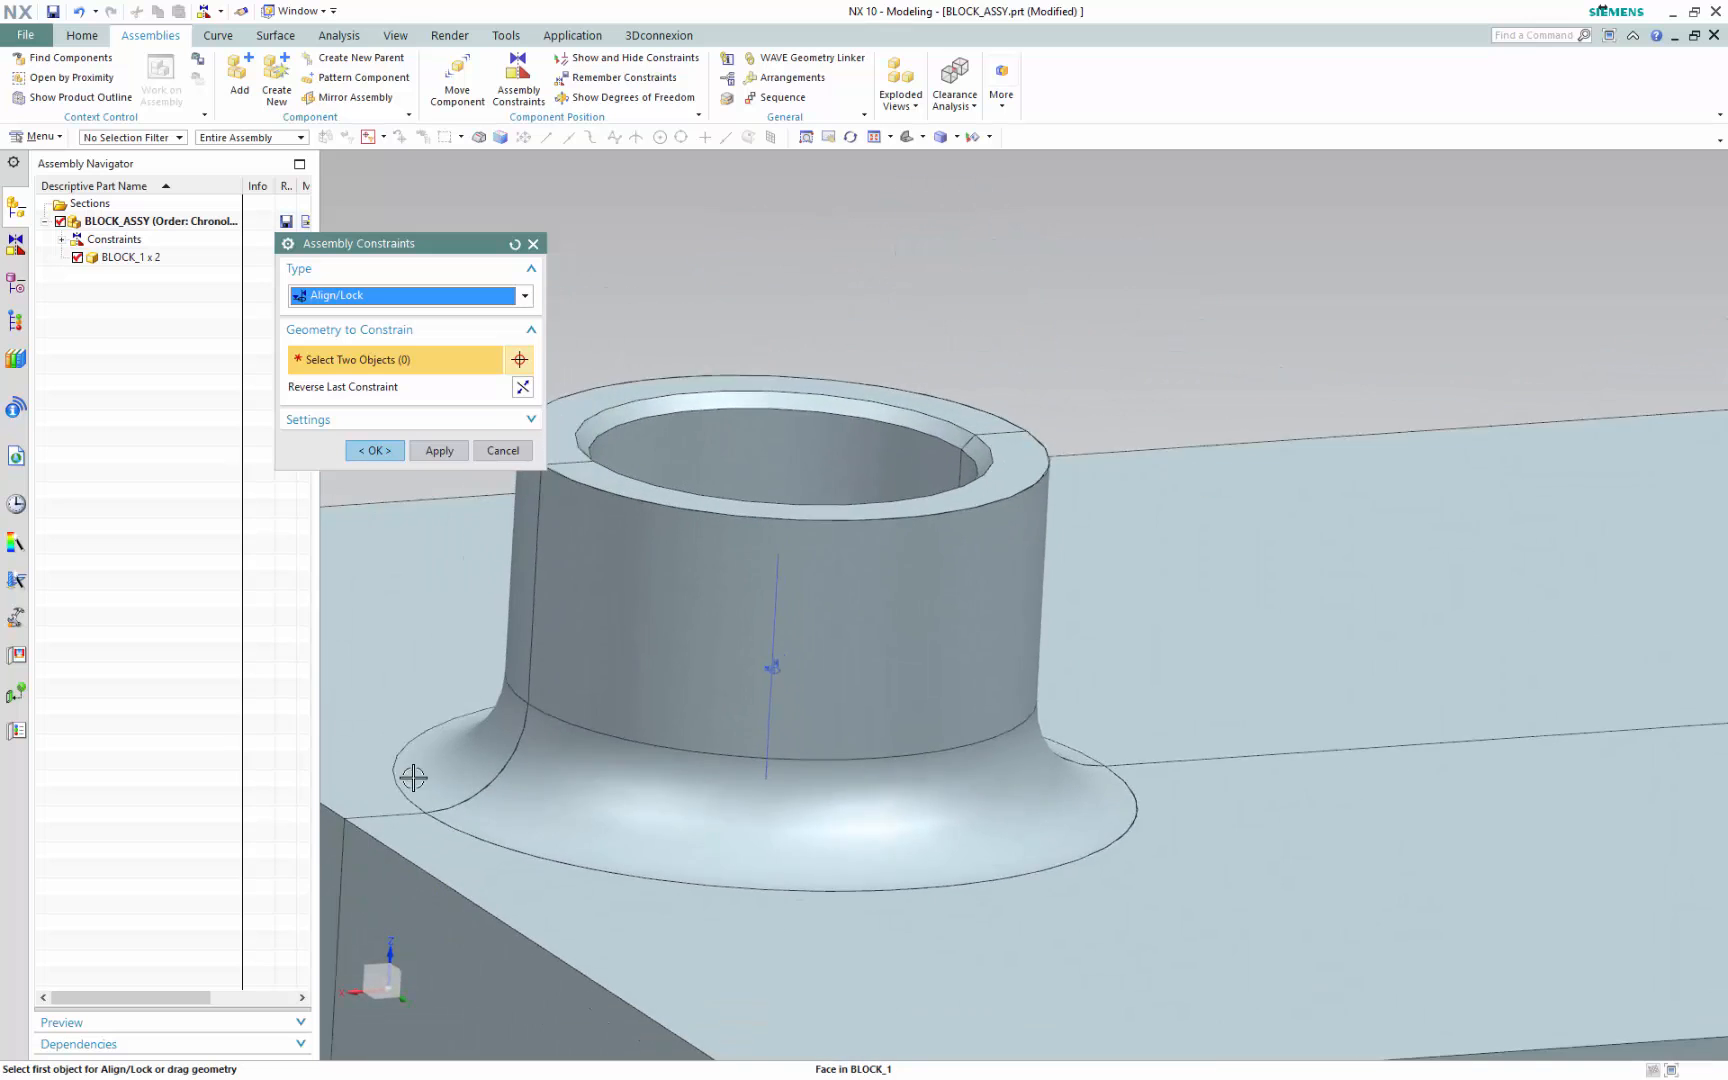
{"action": "left_click", "coordinate": [461, 296]}
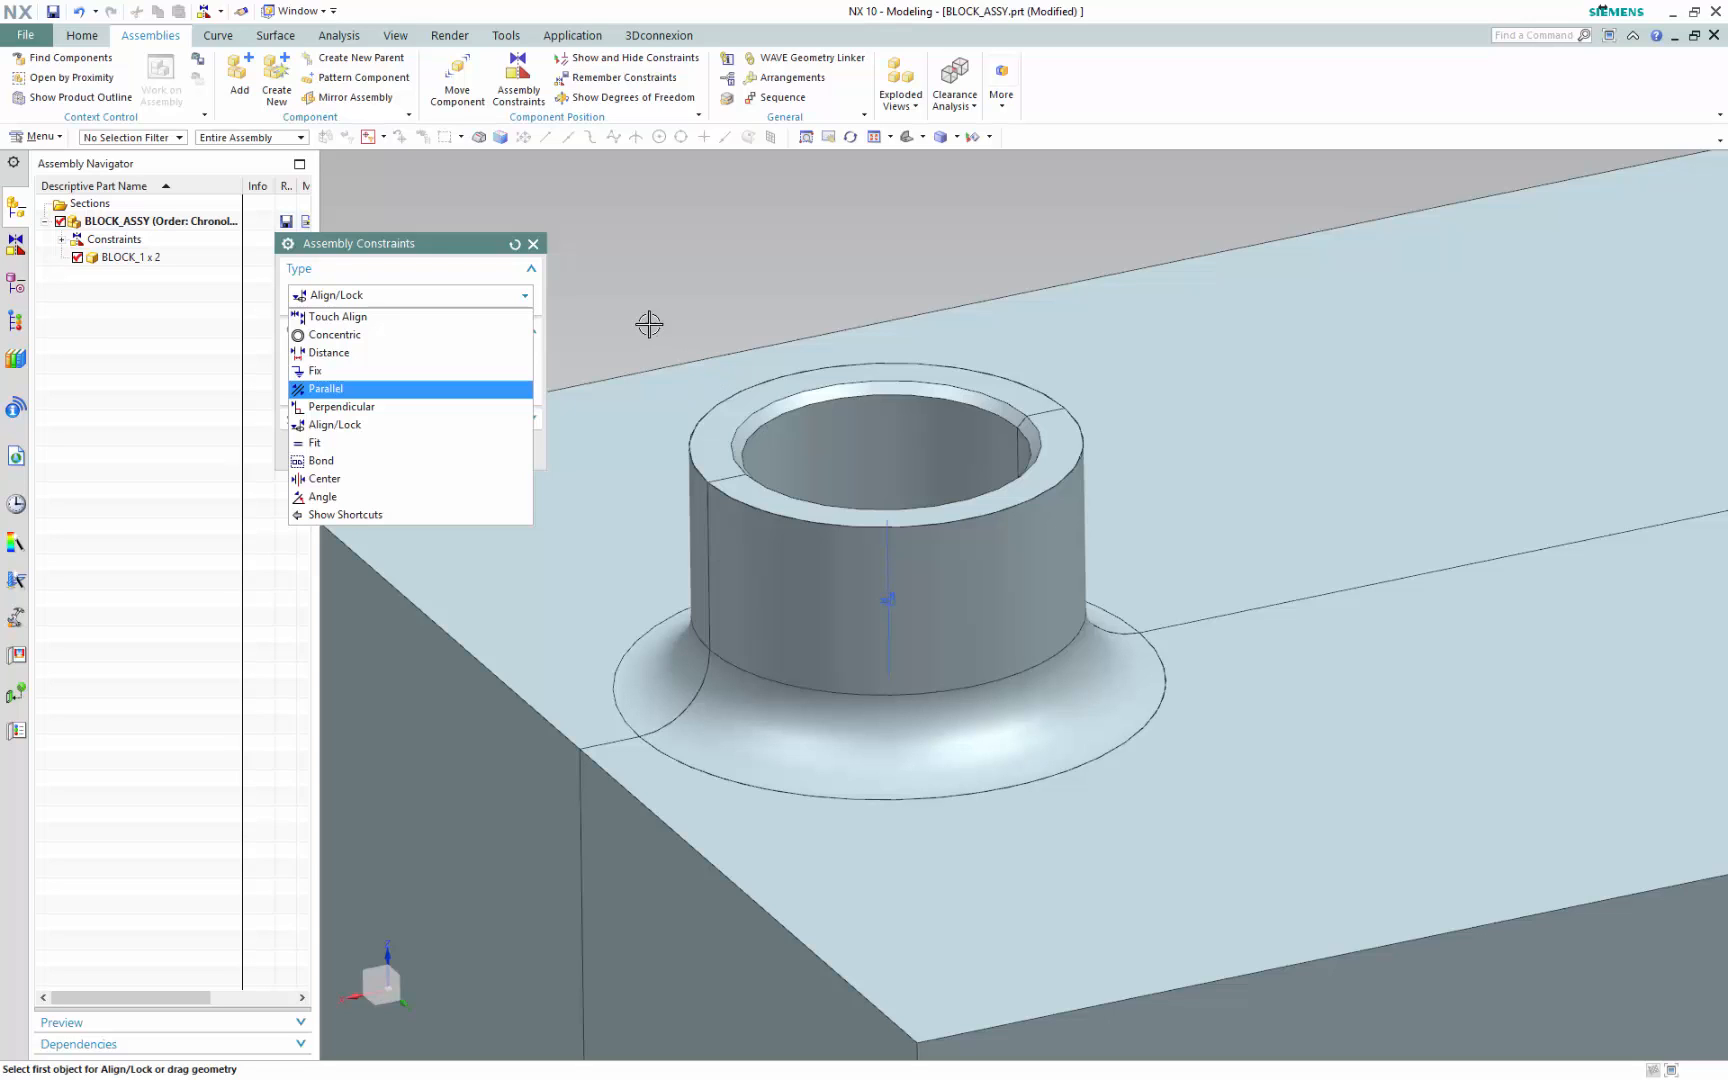
{"action": "left_click", "coordinate": [390, 353]}
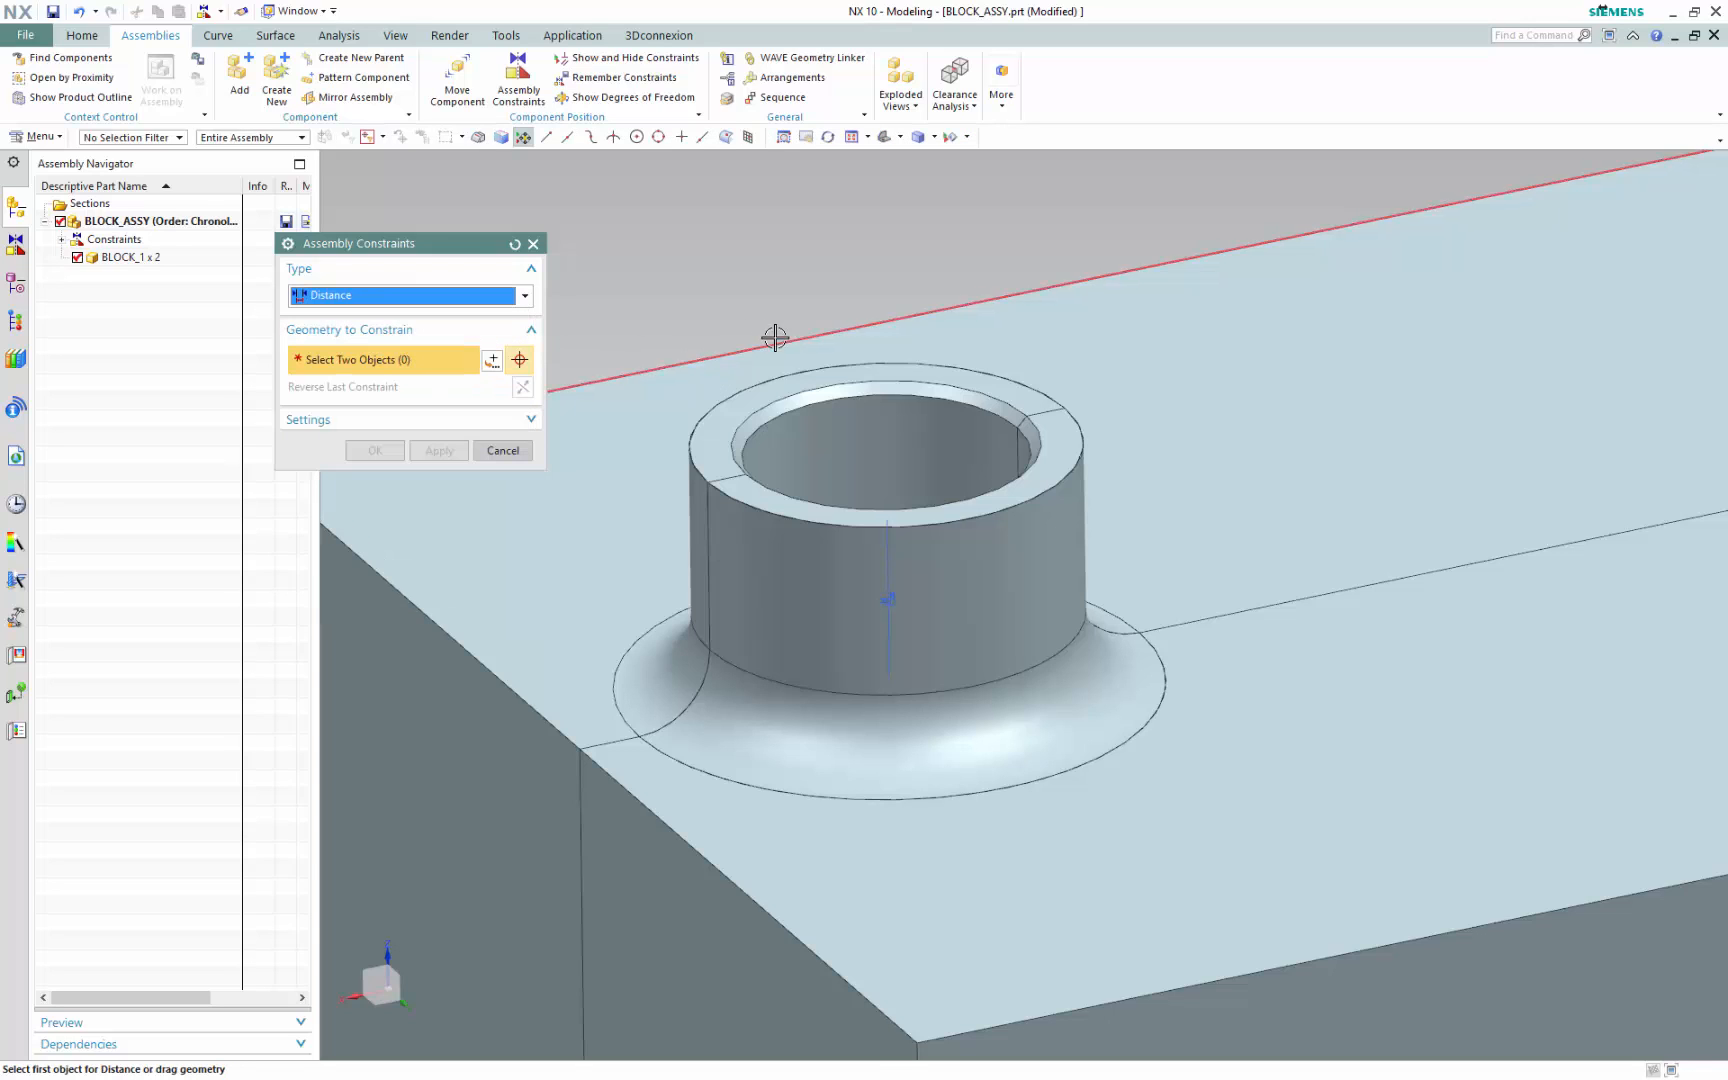
{"action": "left_click", "coordinate": [737, 397]}
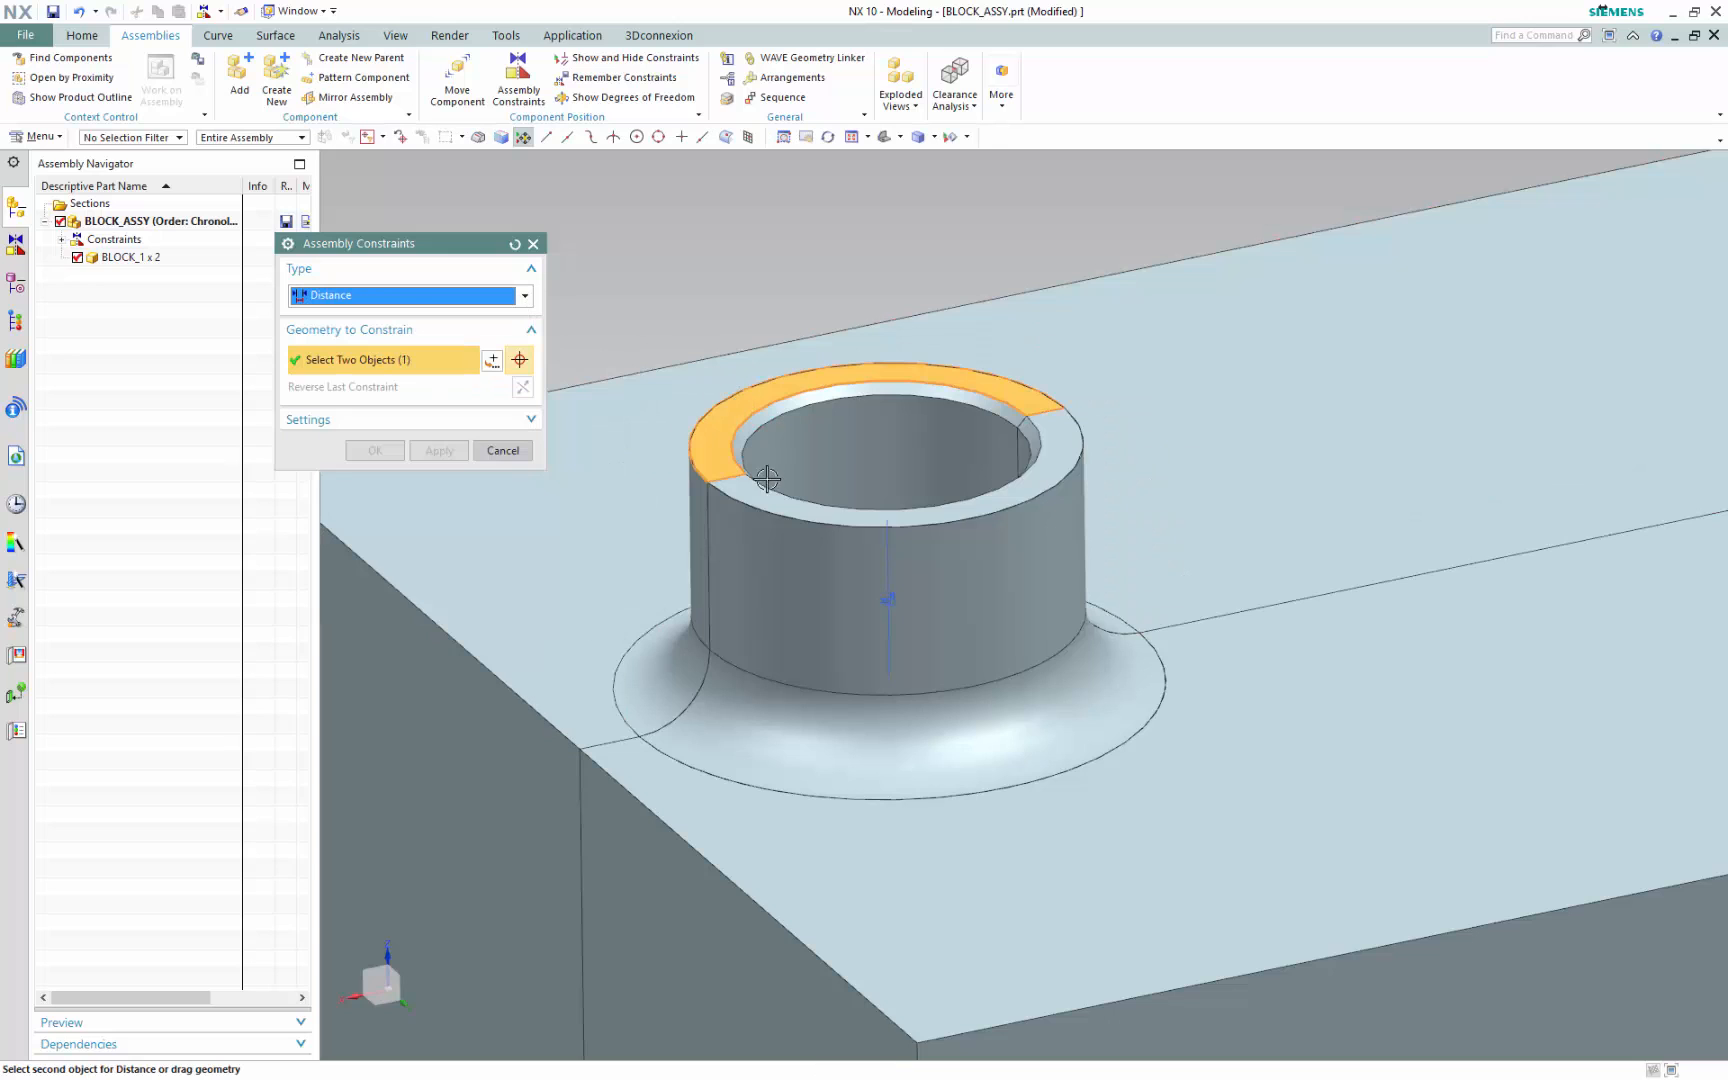
{"action": "left_click", "coordinate": [735, 491]}
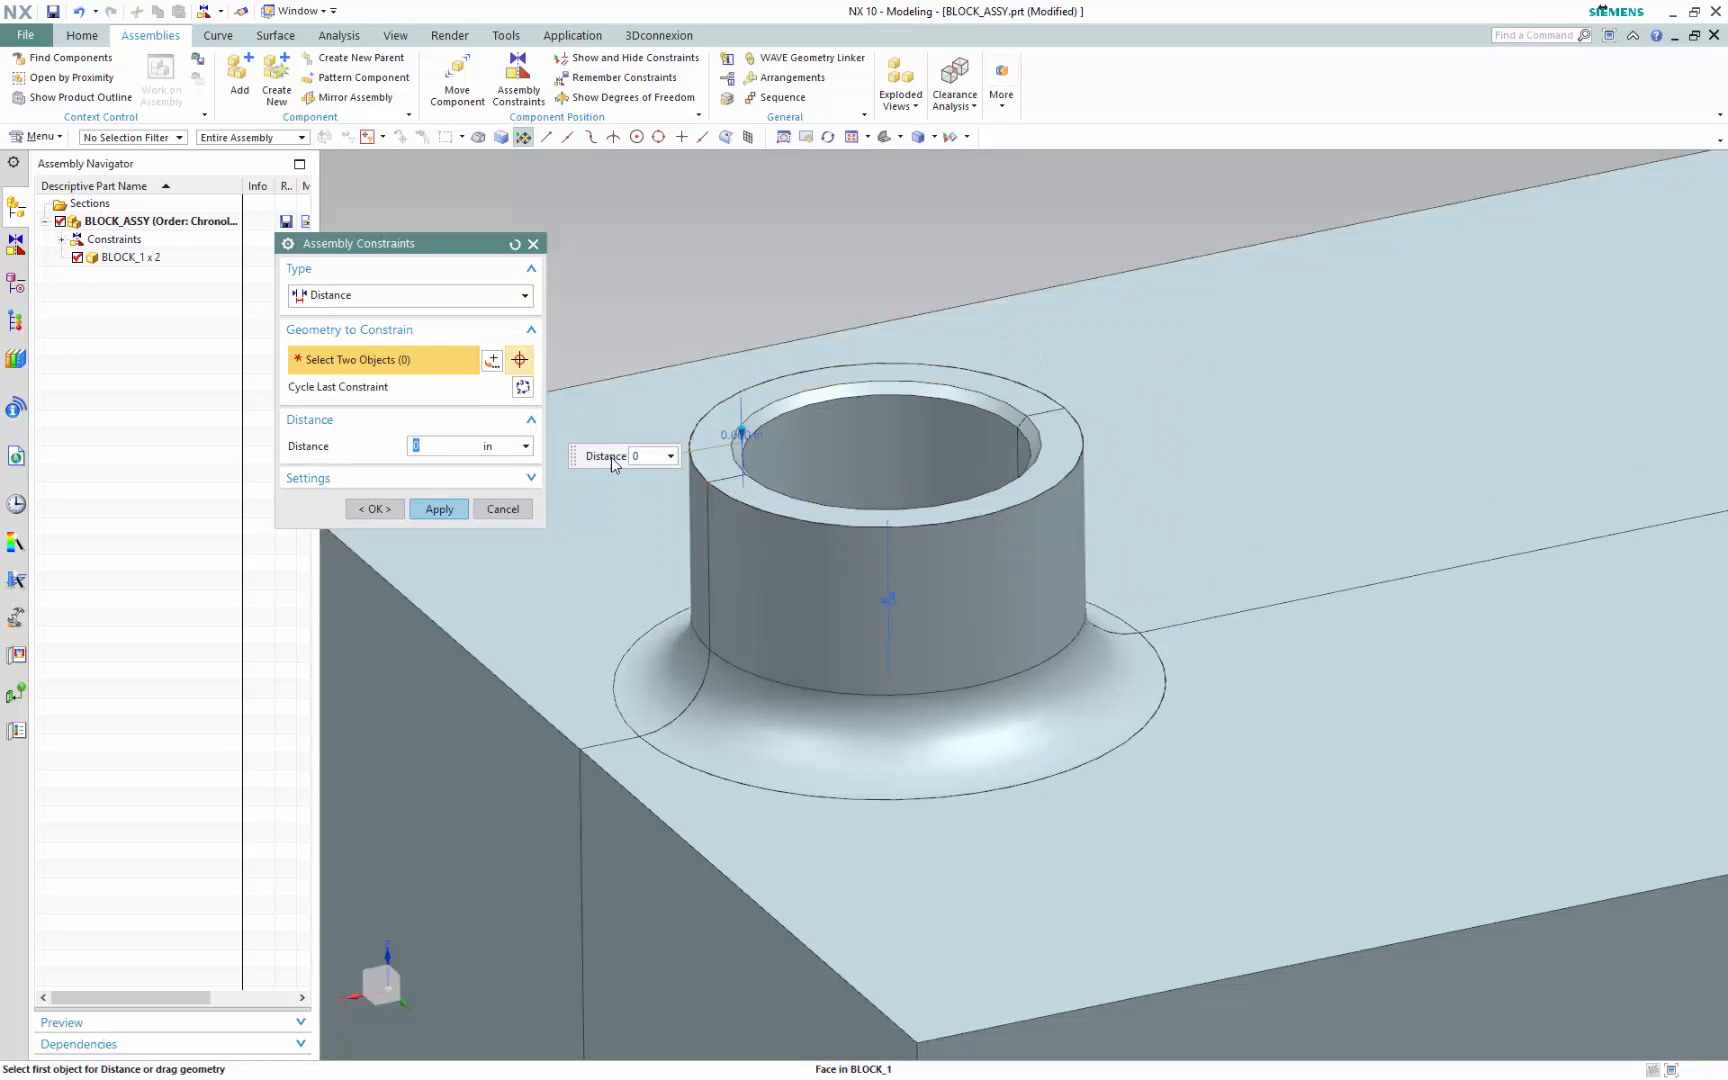
{"action": "left_click", "coordinate": [375, 509]}
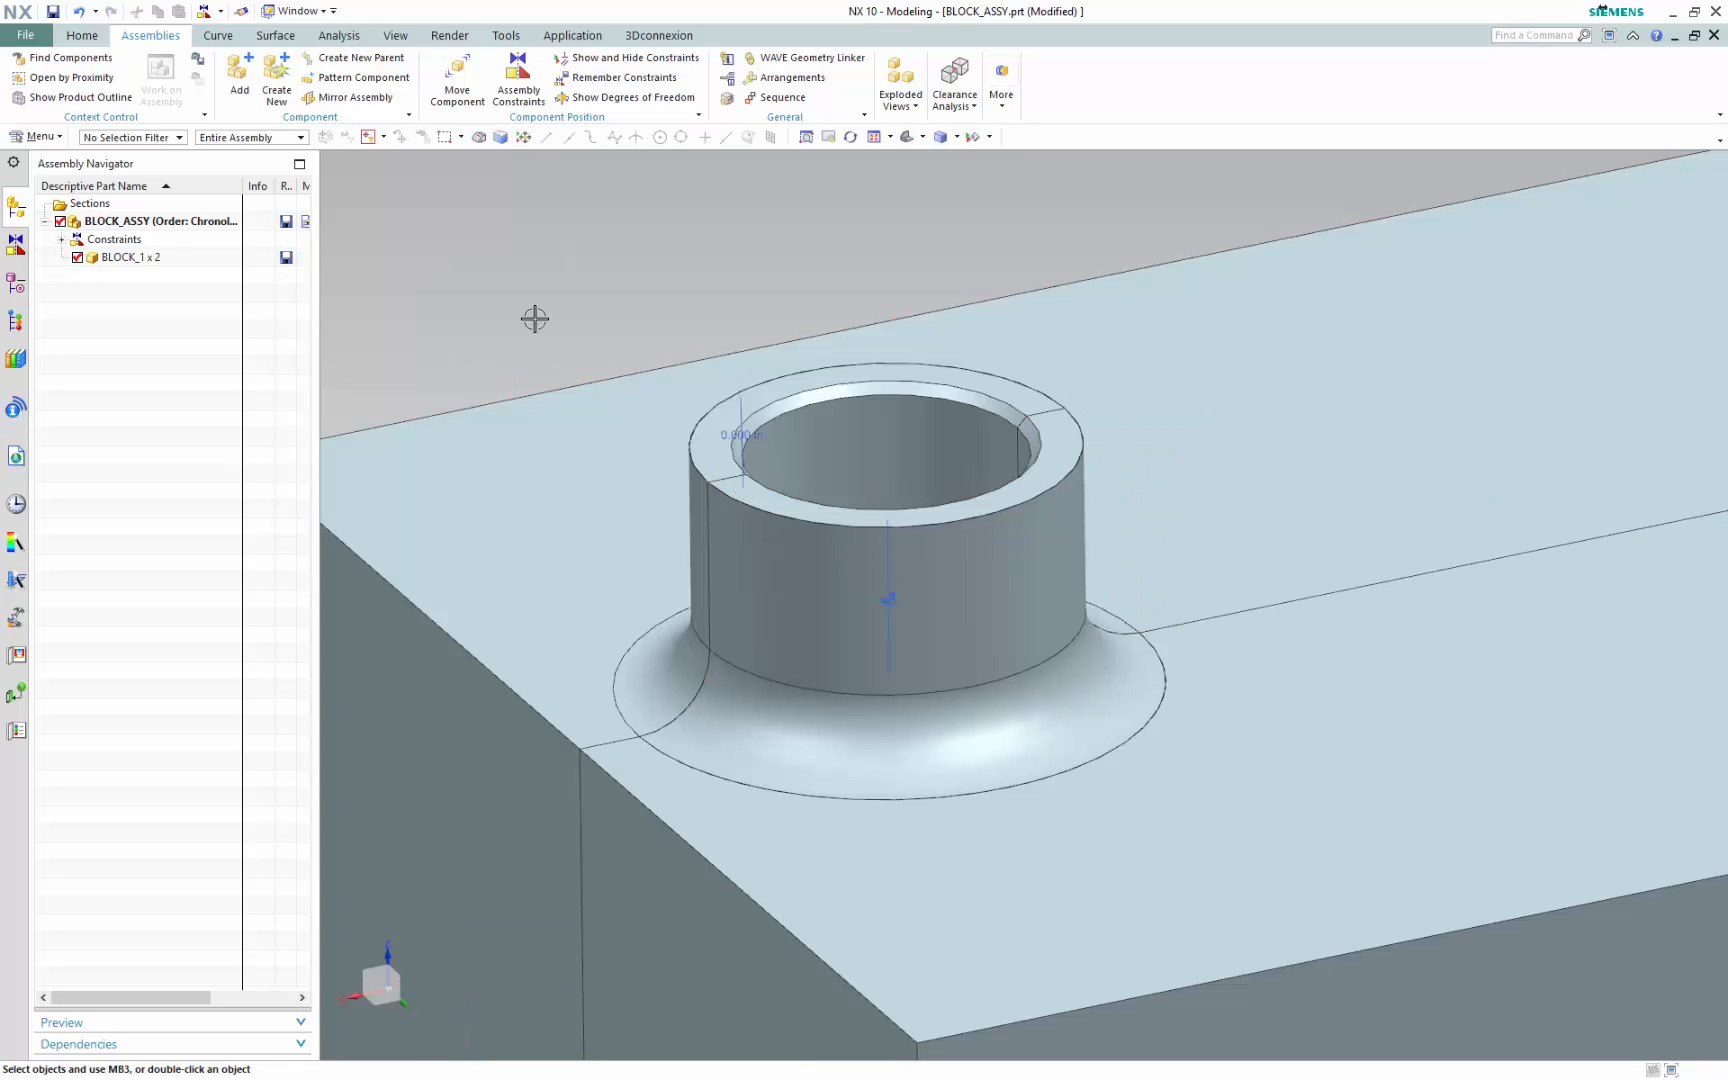
Create an empty new component named ROD_1 from the Model template in inches, stored in the BLOCK_ASM folder
{"action": "scroll", "coordinate": [590, 274], "scroll_direction": "down", "scroll_amount": 3}
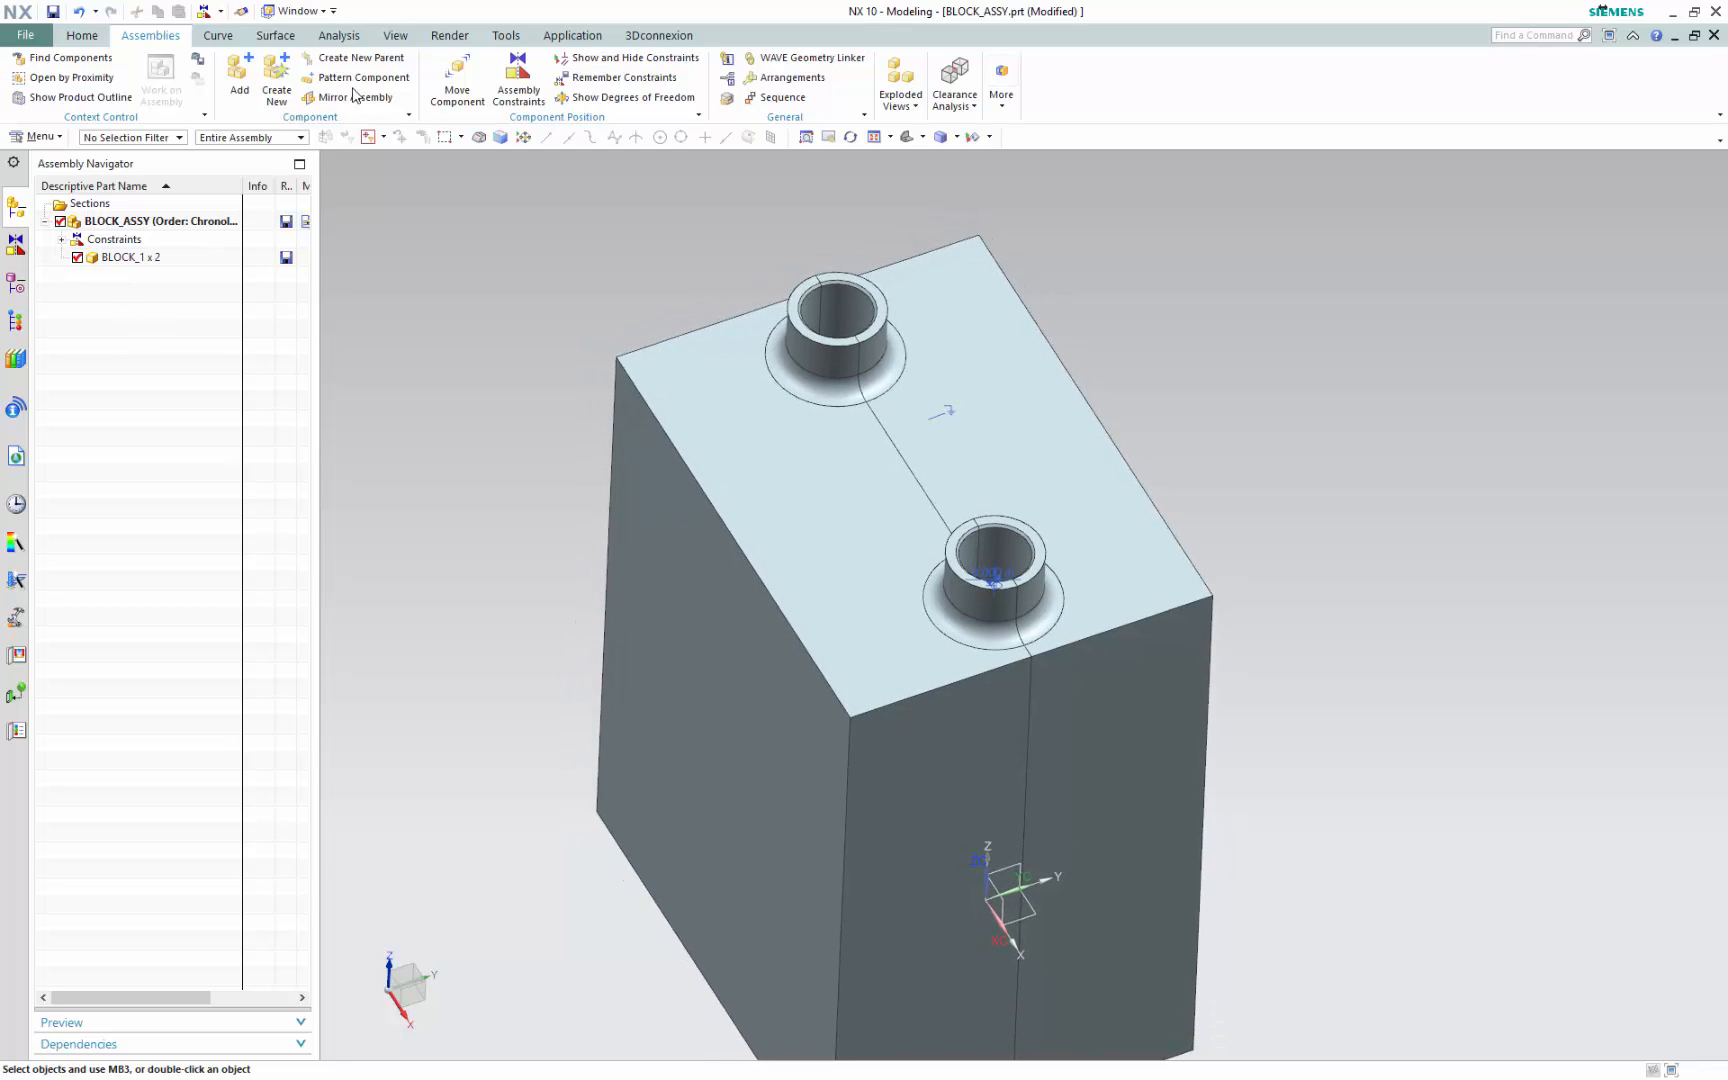
{"action": "left_click", "coordinate": [277, 95]}
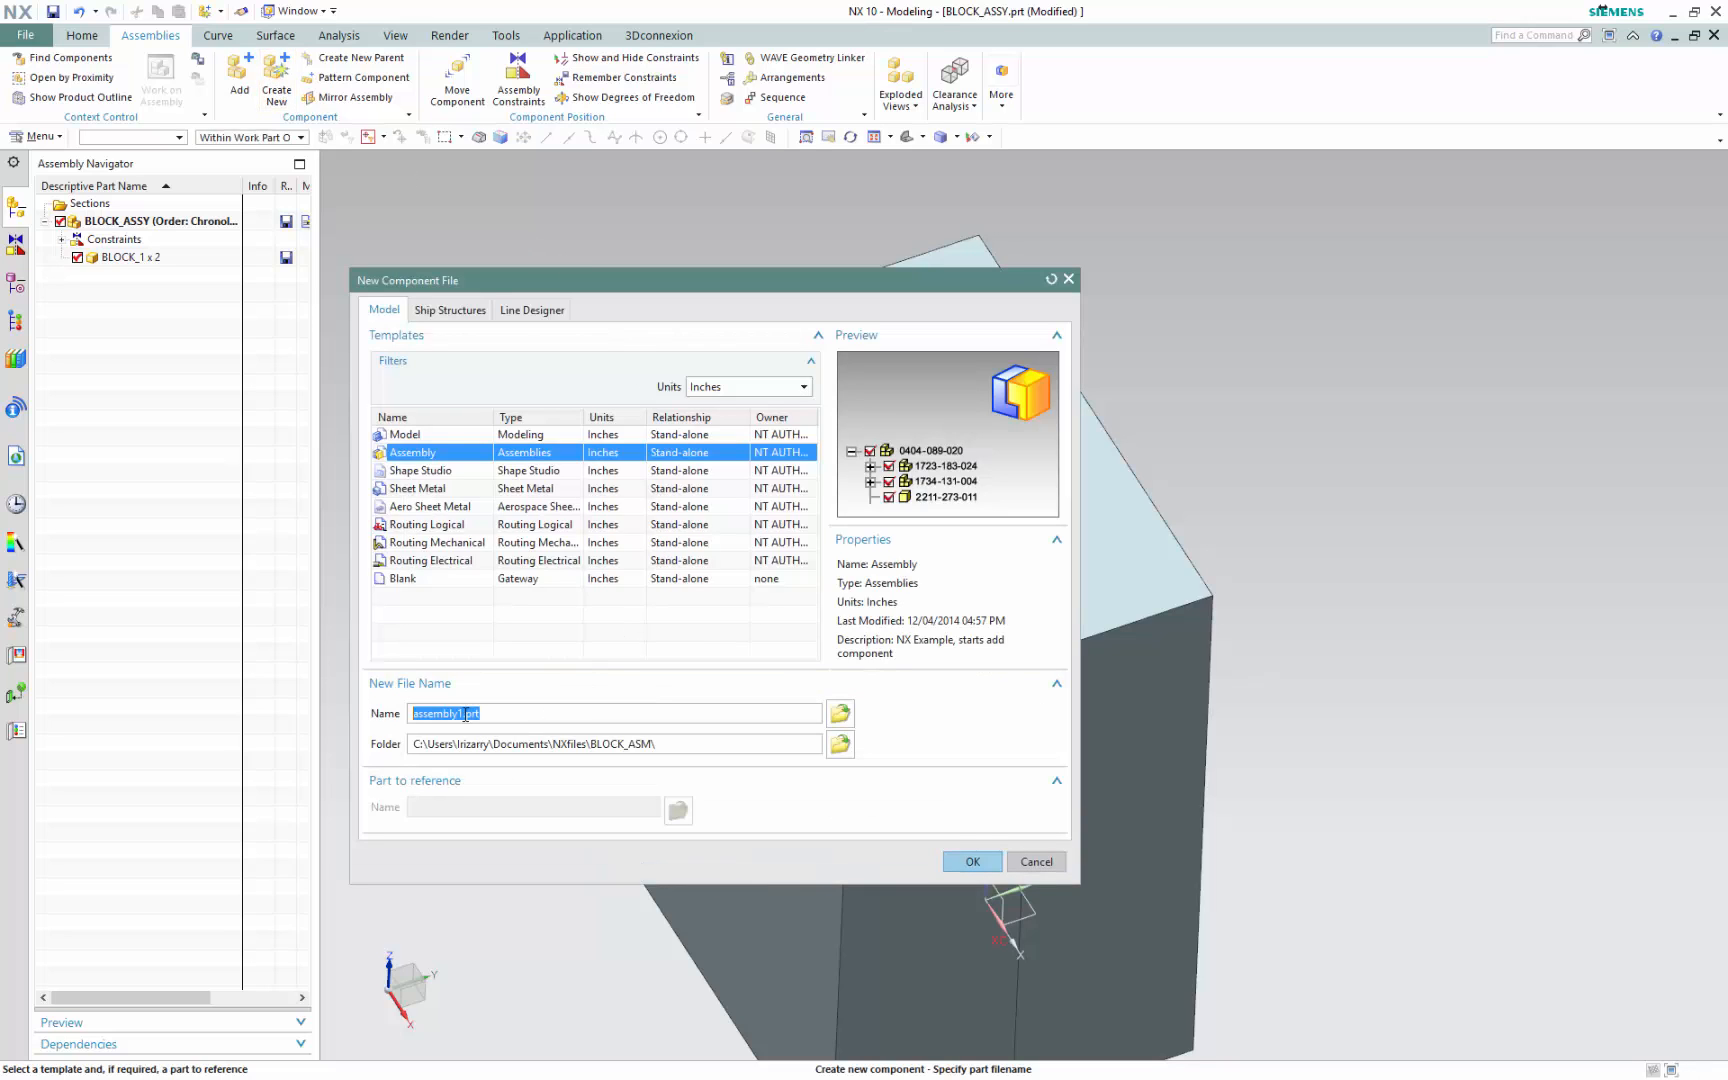
{"action": "left_click", "coordinate": [405, 436]}
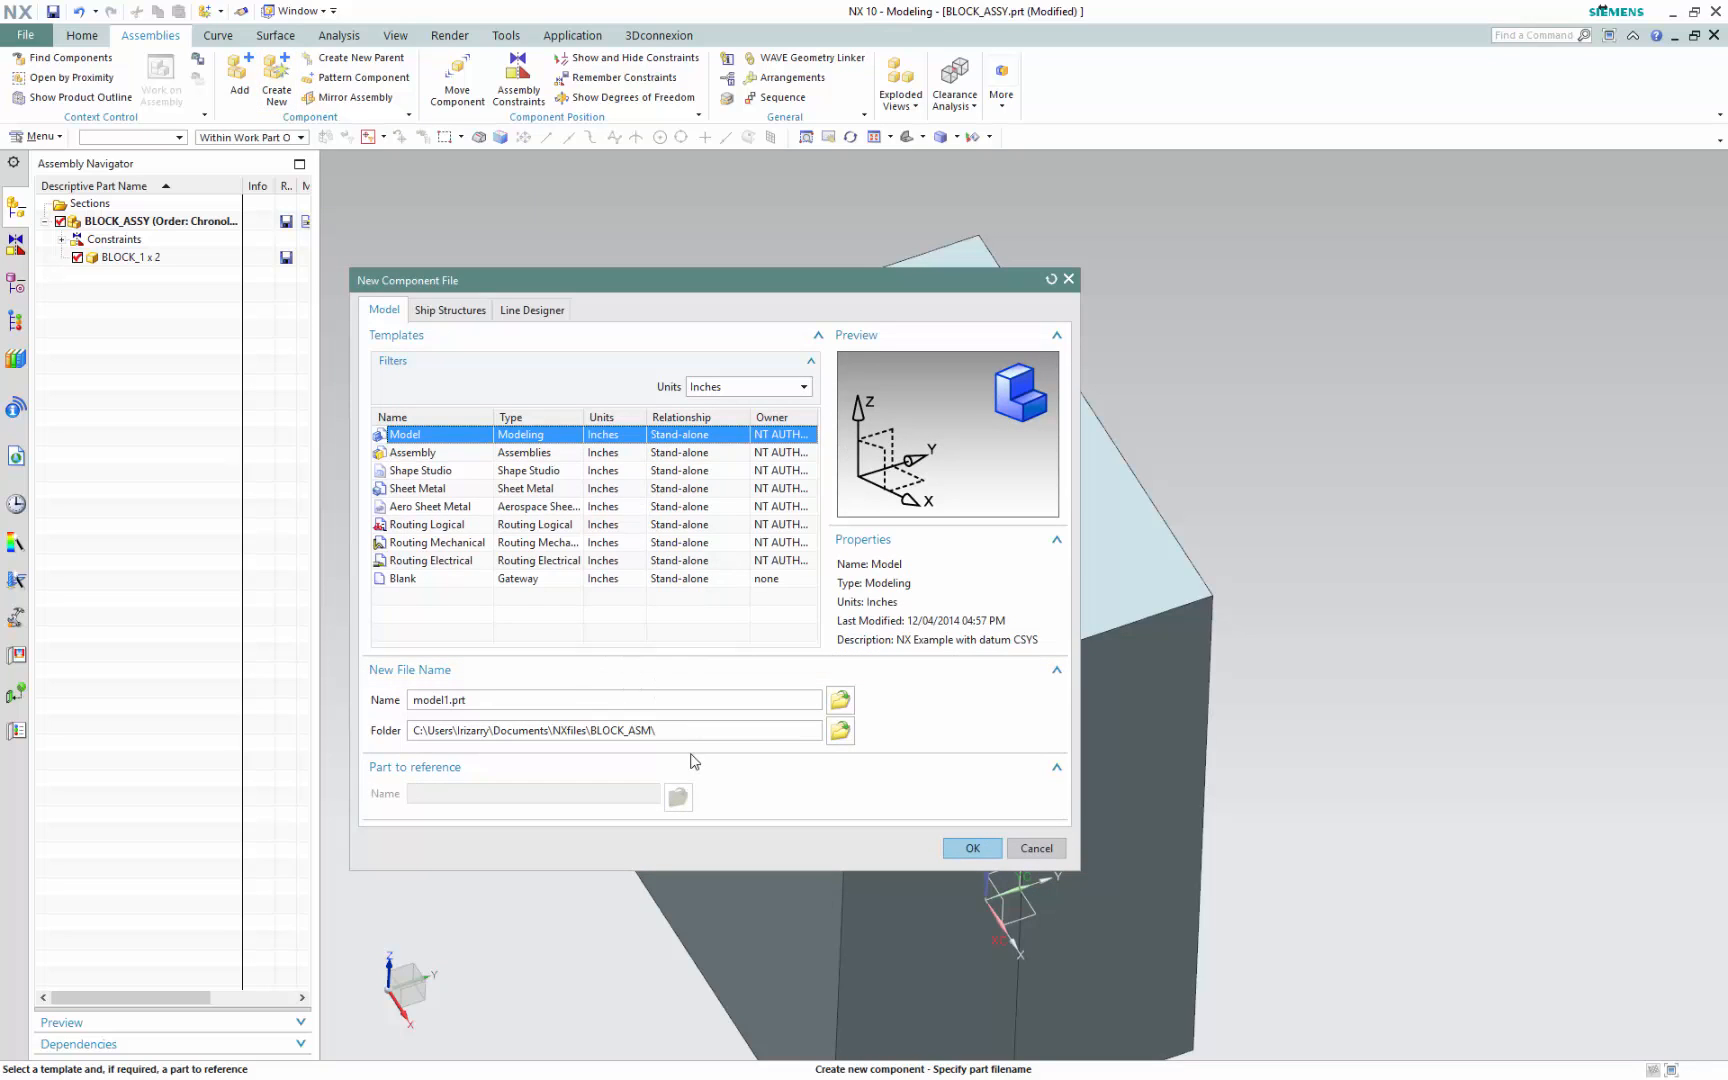
{"action": "left_click_drag", "start_coordinate": [661, 732], "coordinate": [643, 732]}
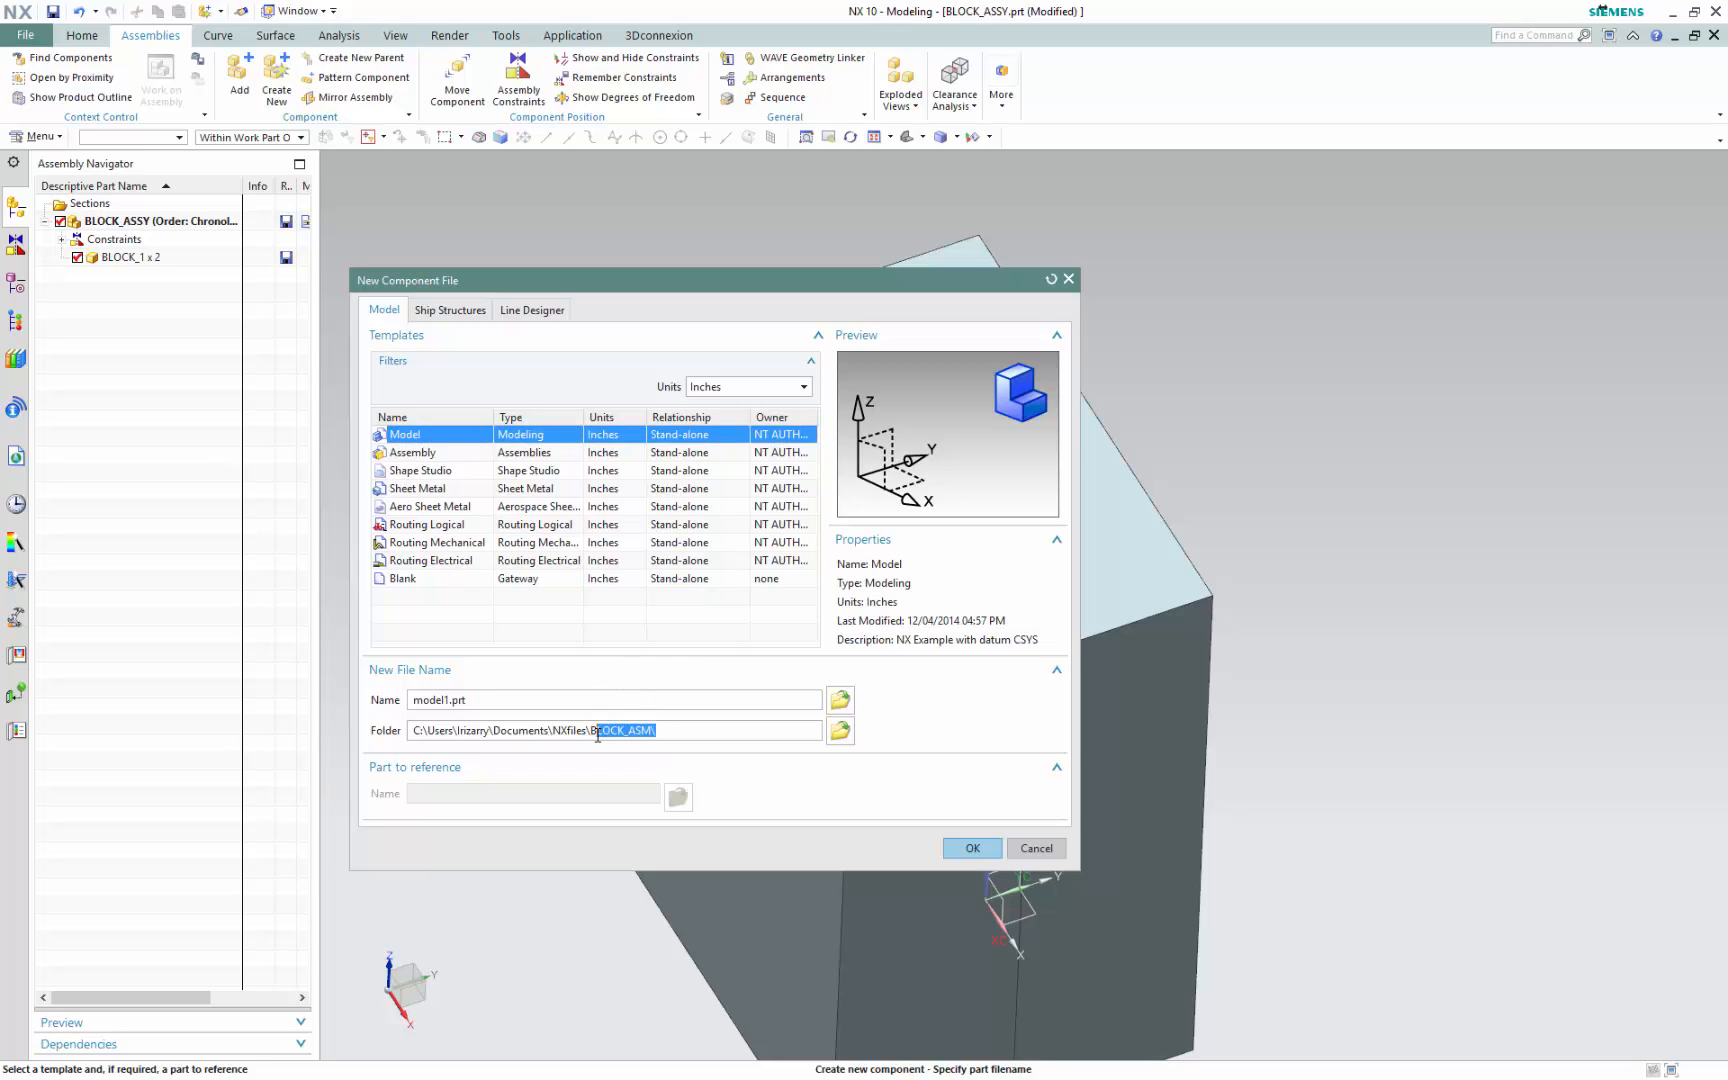
{"action": "left_click", "coordinate": [449, 700]}
{"action": "type", "text": "ROD_"}
{"action": "left_click", "coordinate": [970, 847]}
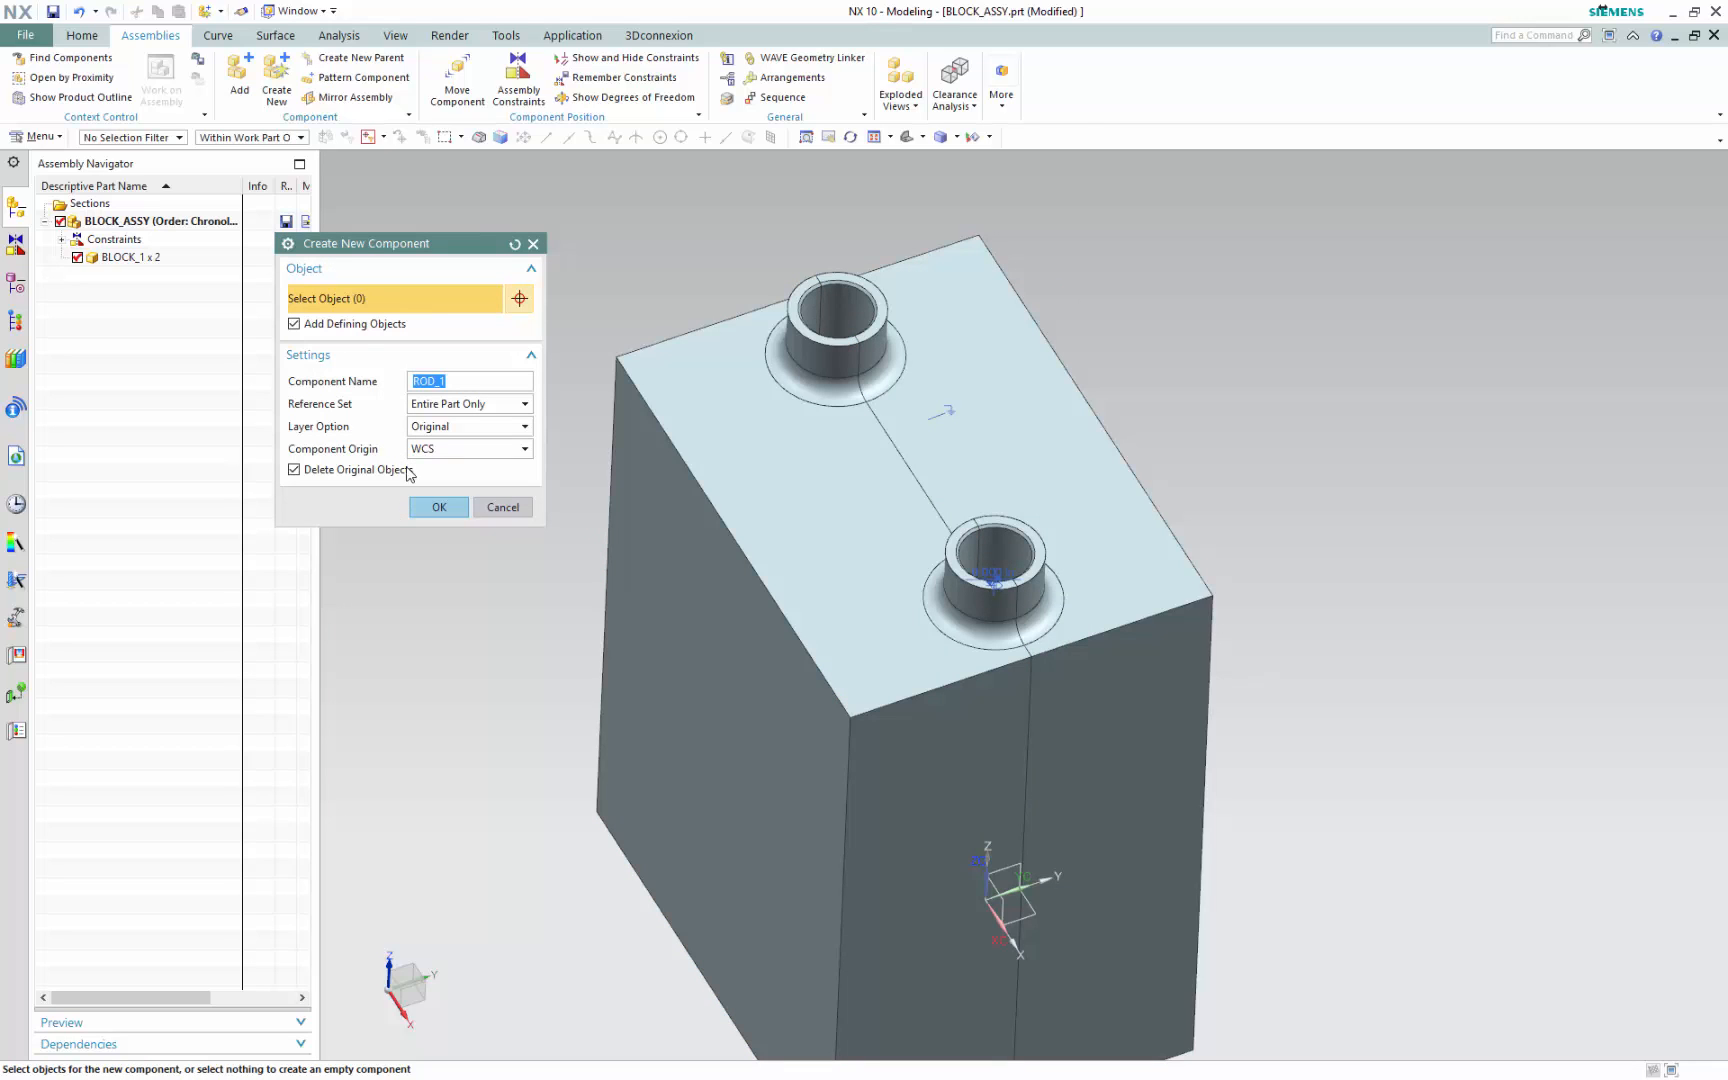
{"action": "left_click", "coordinate": [436, 507]}
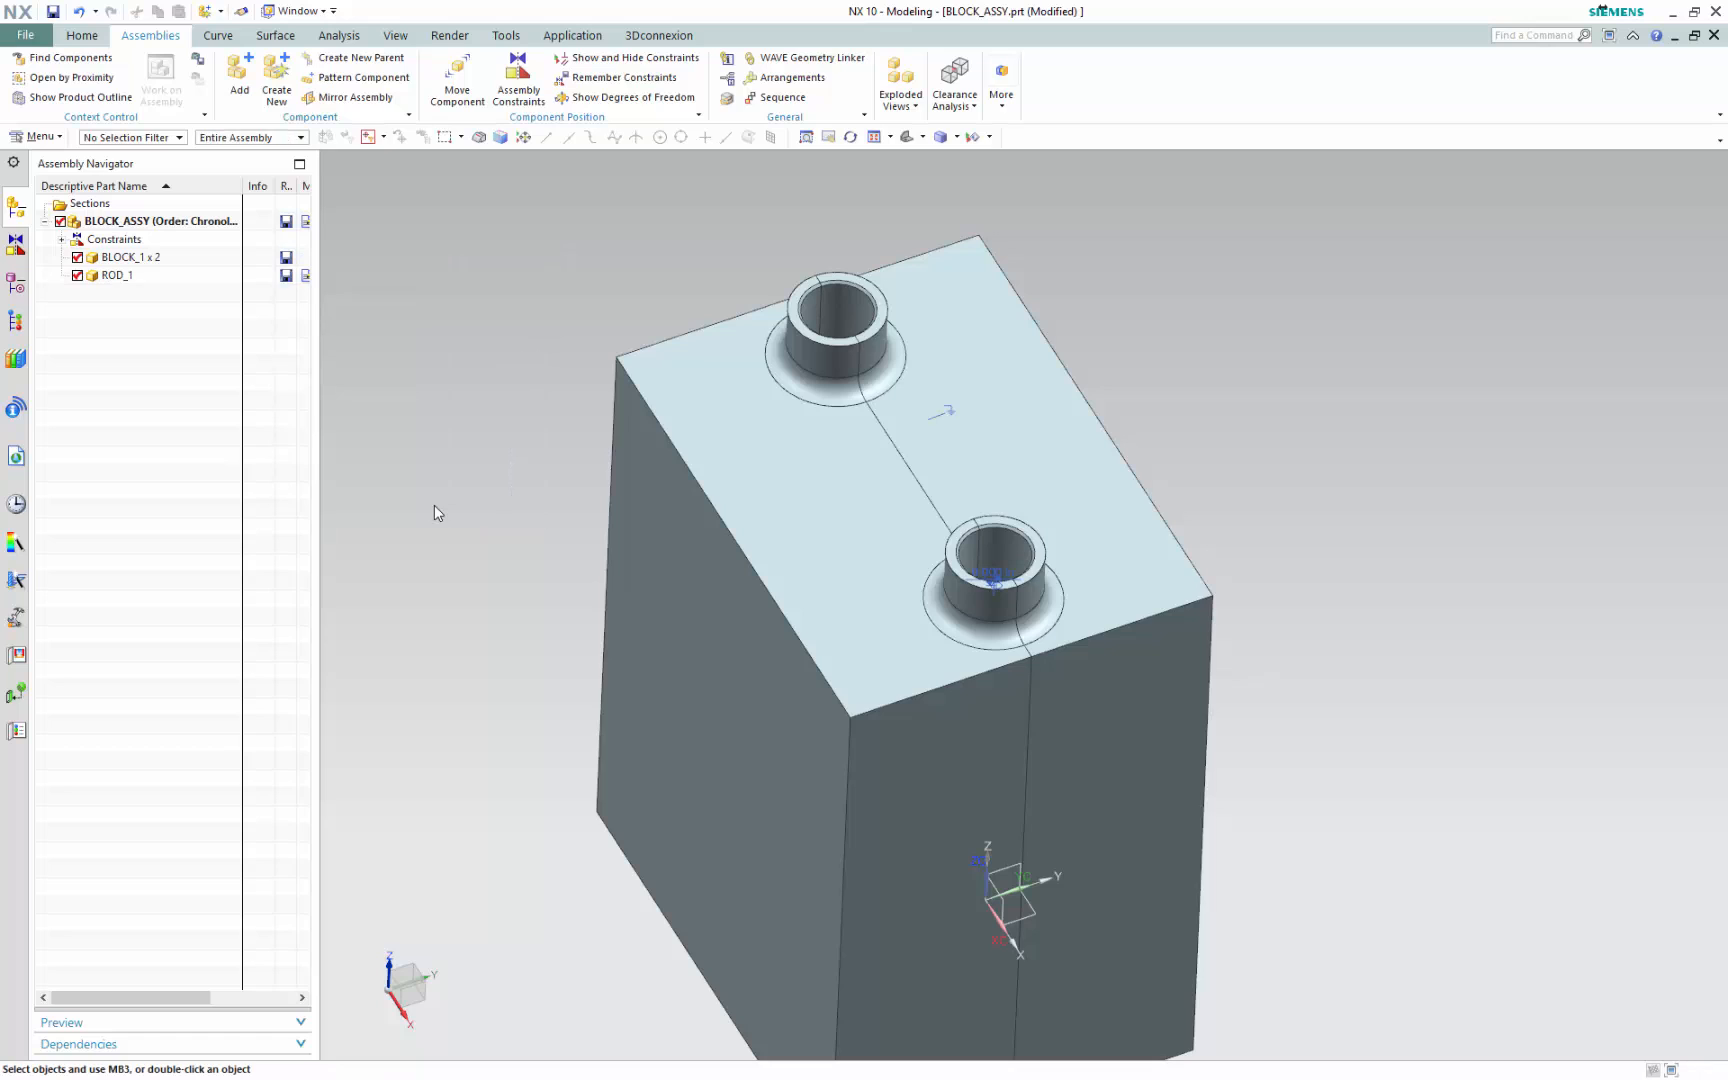
Make ROD_1 the work part within the assembly, and display its model history and modeling tools
{"action": "double_click", "coordinate": [127, 279]}
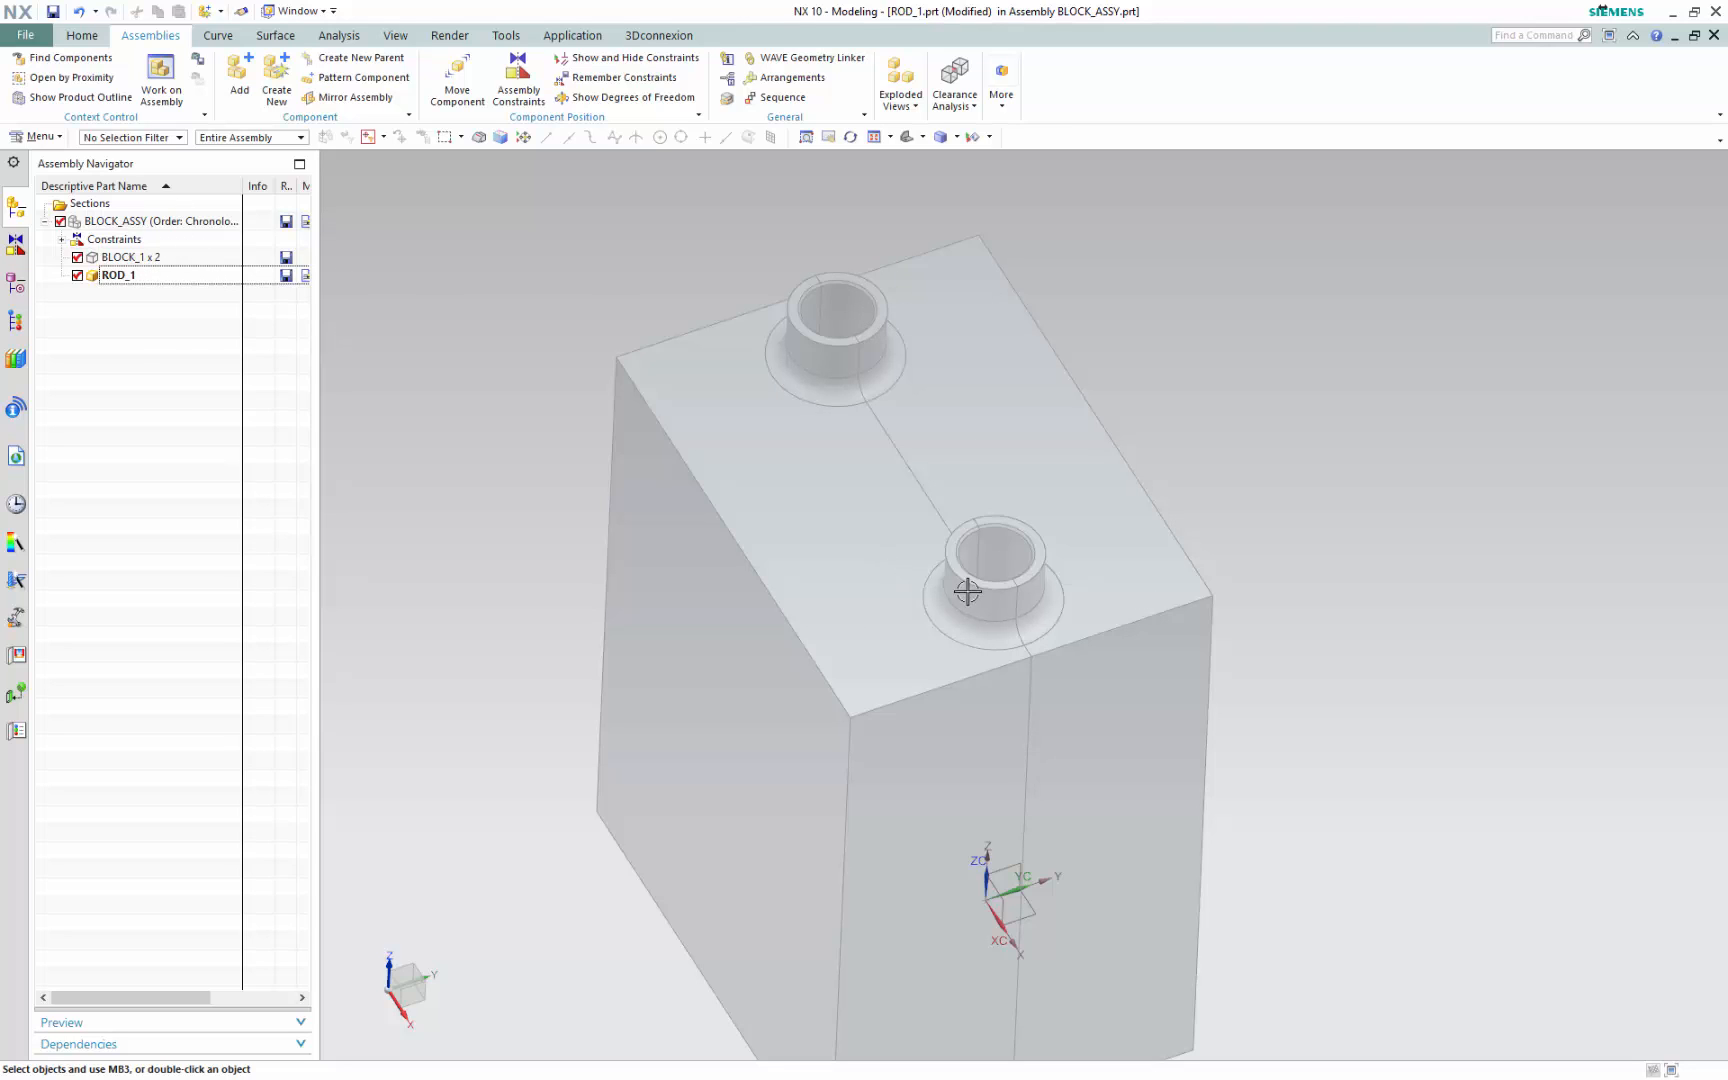
{"action": "scroll", "coordinate": [966, 586], "scroll_direction": "down", "scroll_amount": 3}
{"action": "scroll", "coordinate": [967, 586], "scroll_direction": "down", "scroll_amount": 1}
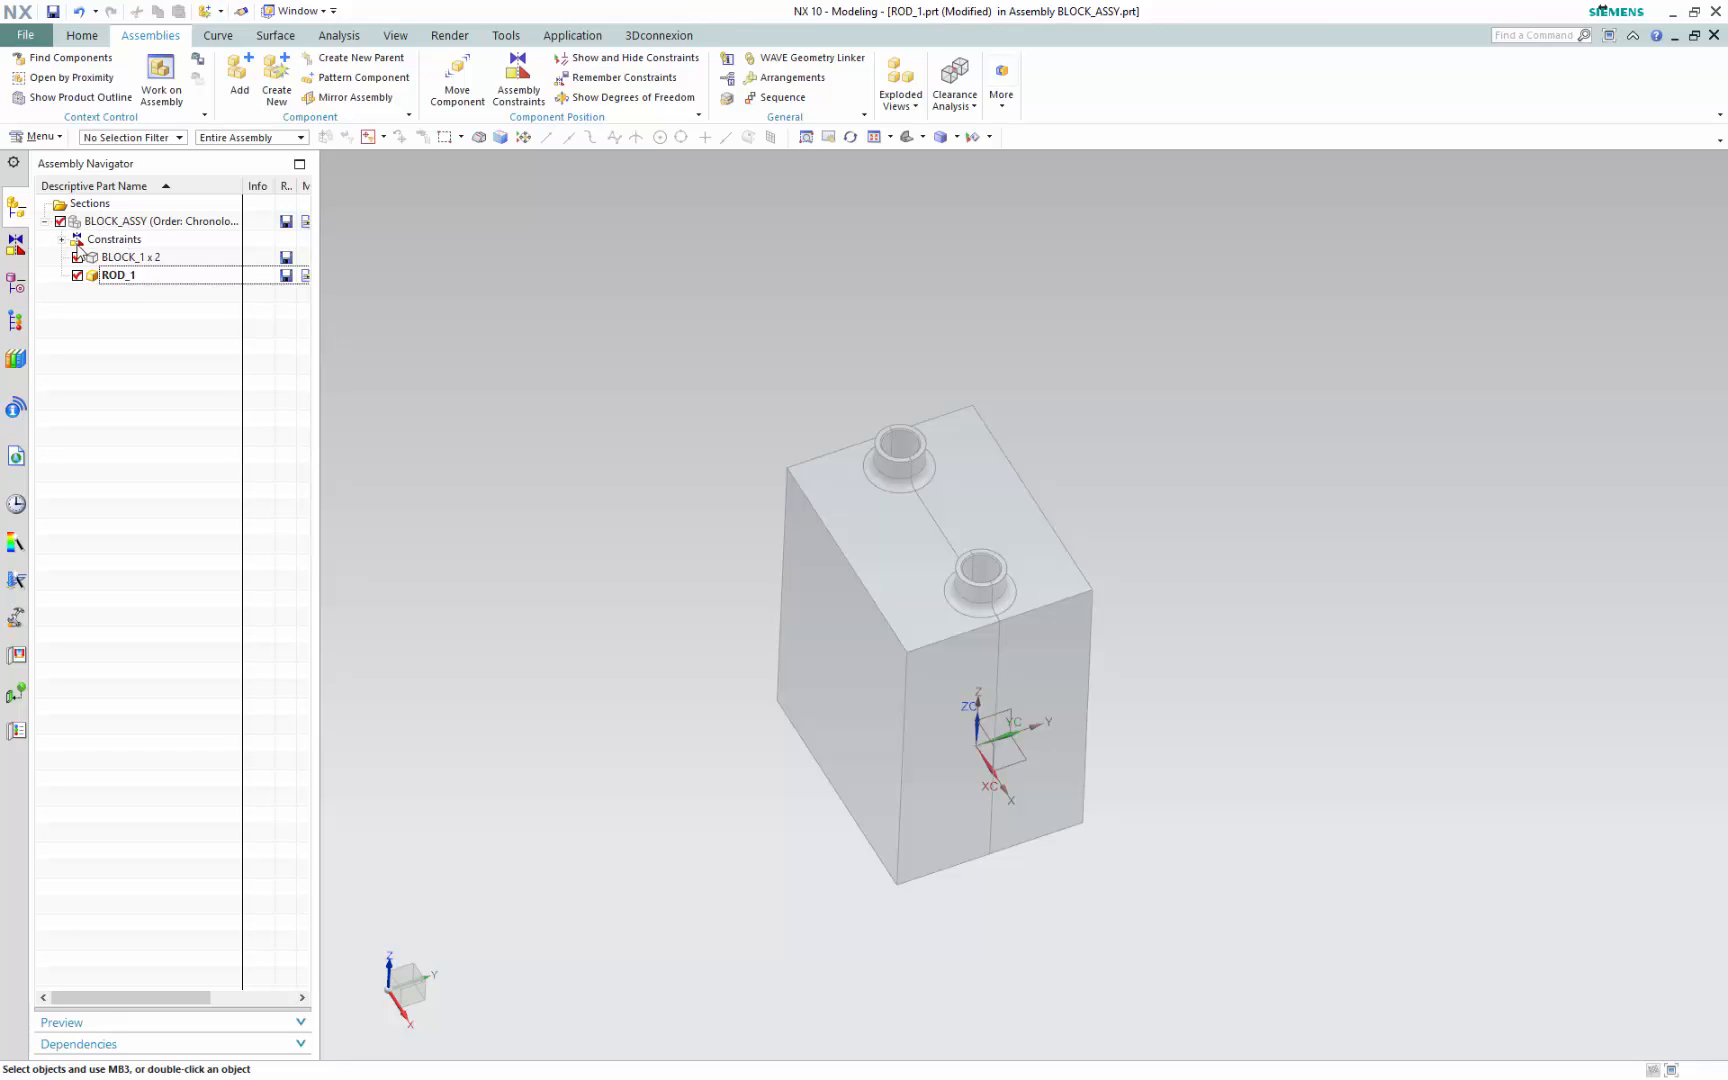
{"action": "left_click", "coordinate": [16, 284]}
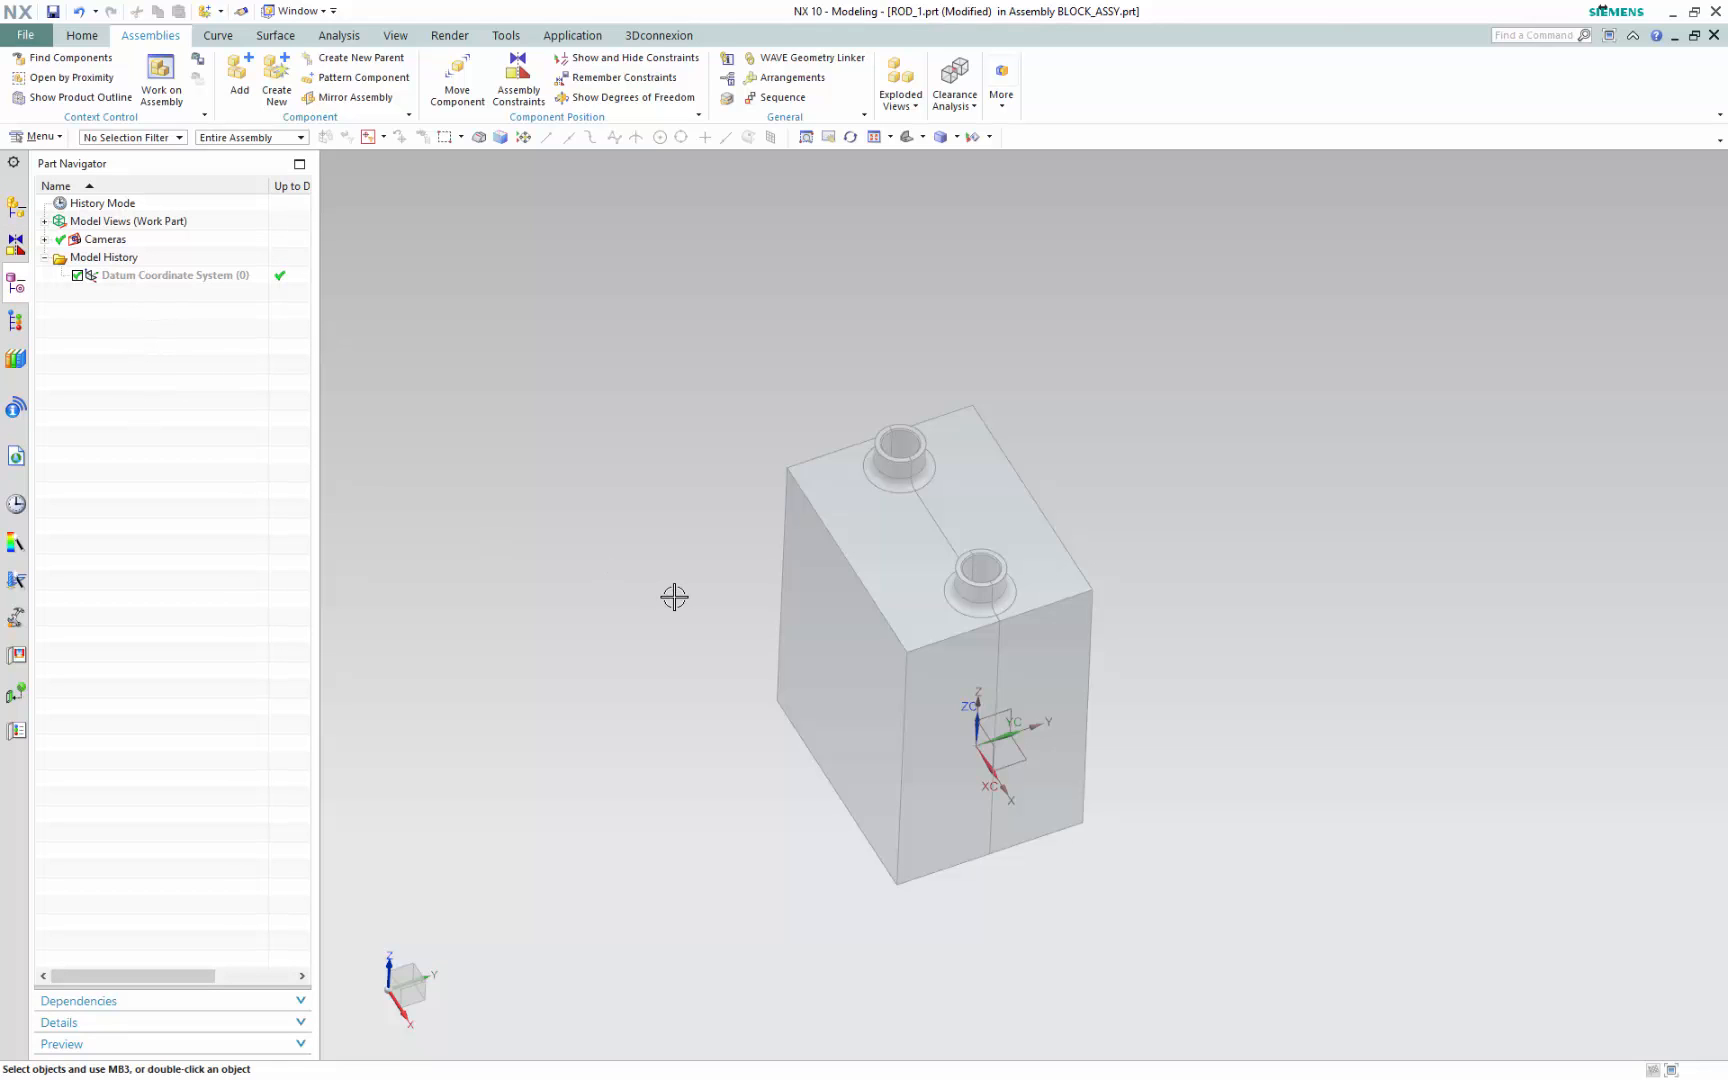
{"action": "left_click", "coordinate": [90, 38]}
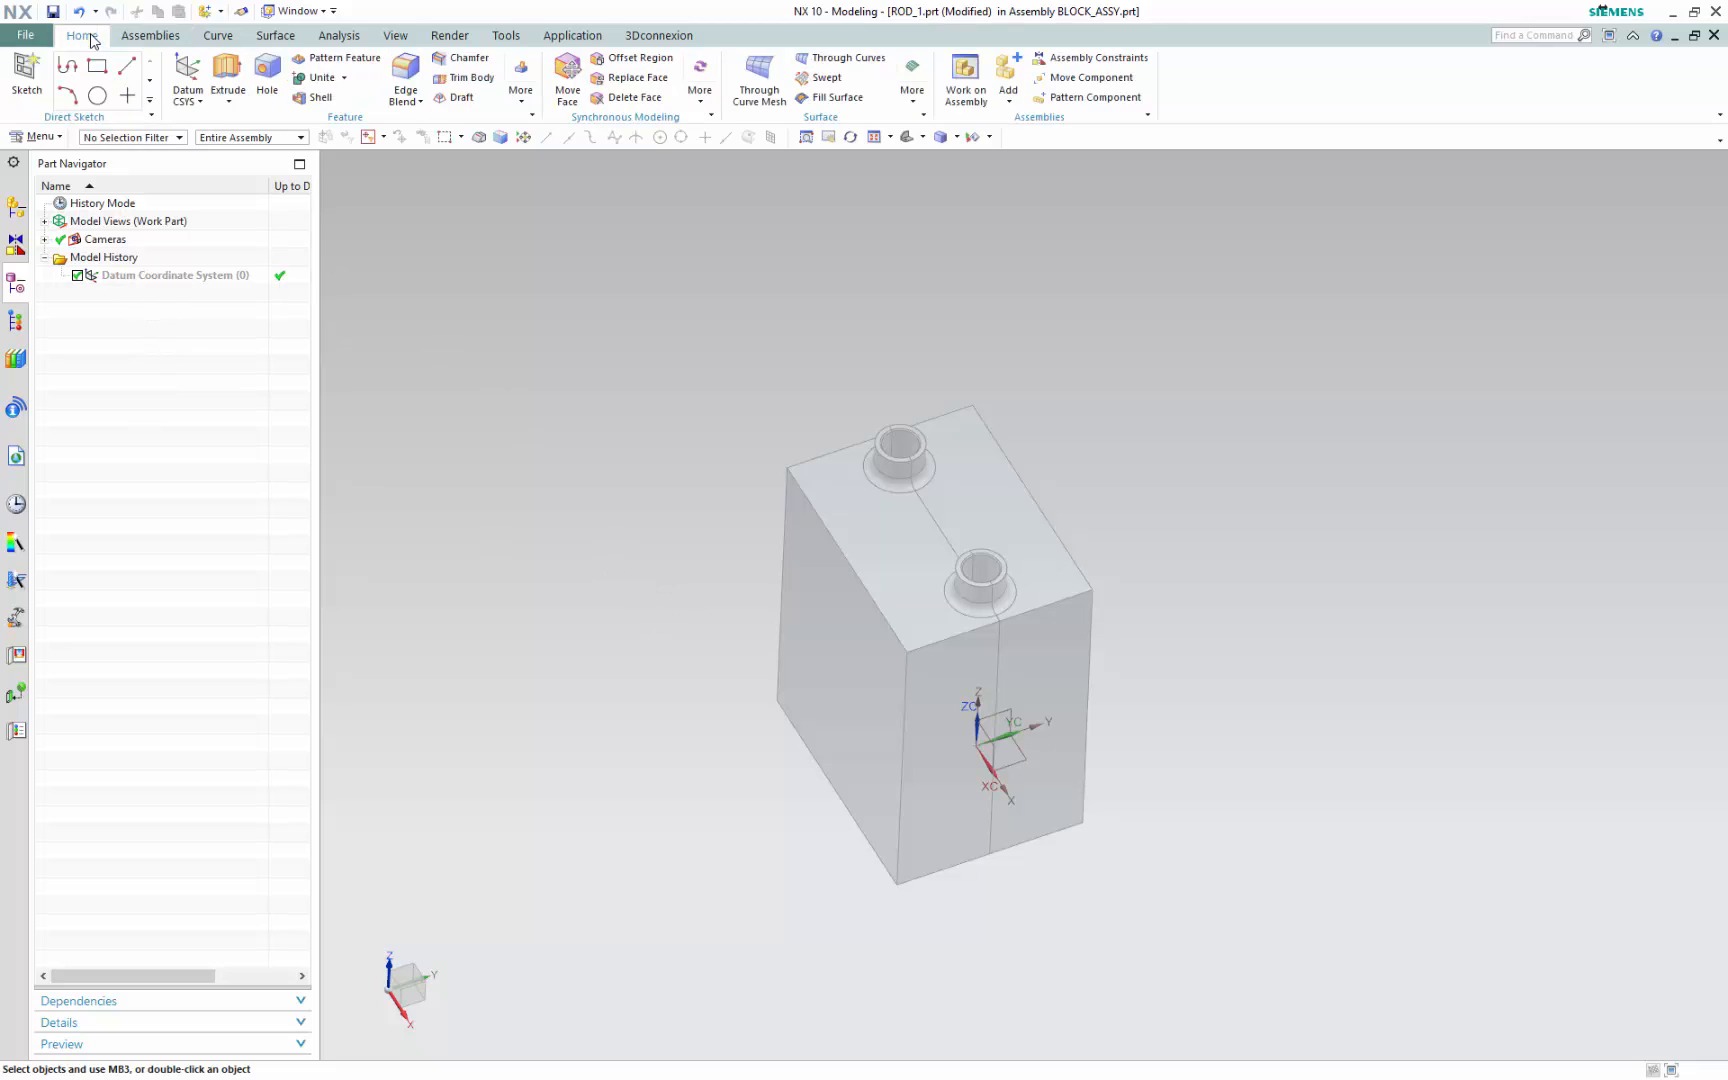
Start an Extrude in ROD_1 with the Edge filter, using both inner half-circle edges of the boss farther from the origin as the section
{"action": "left_click", "coordinate": [140, 138]}
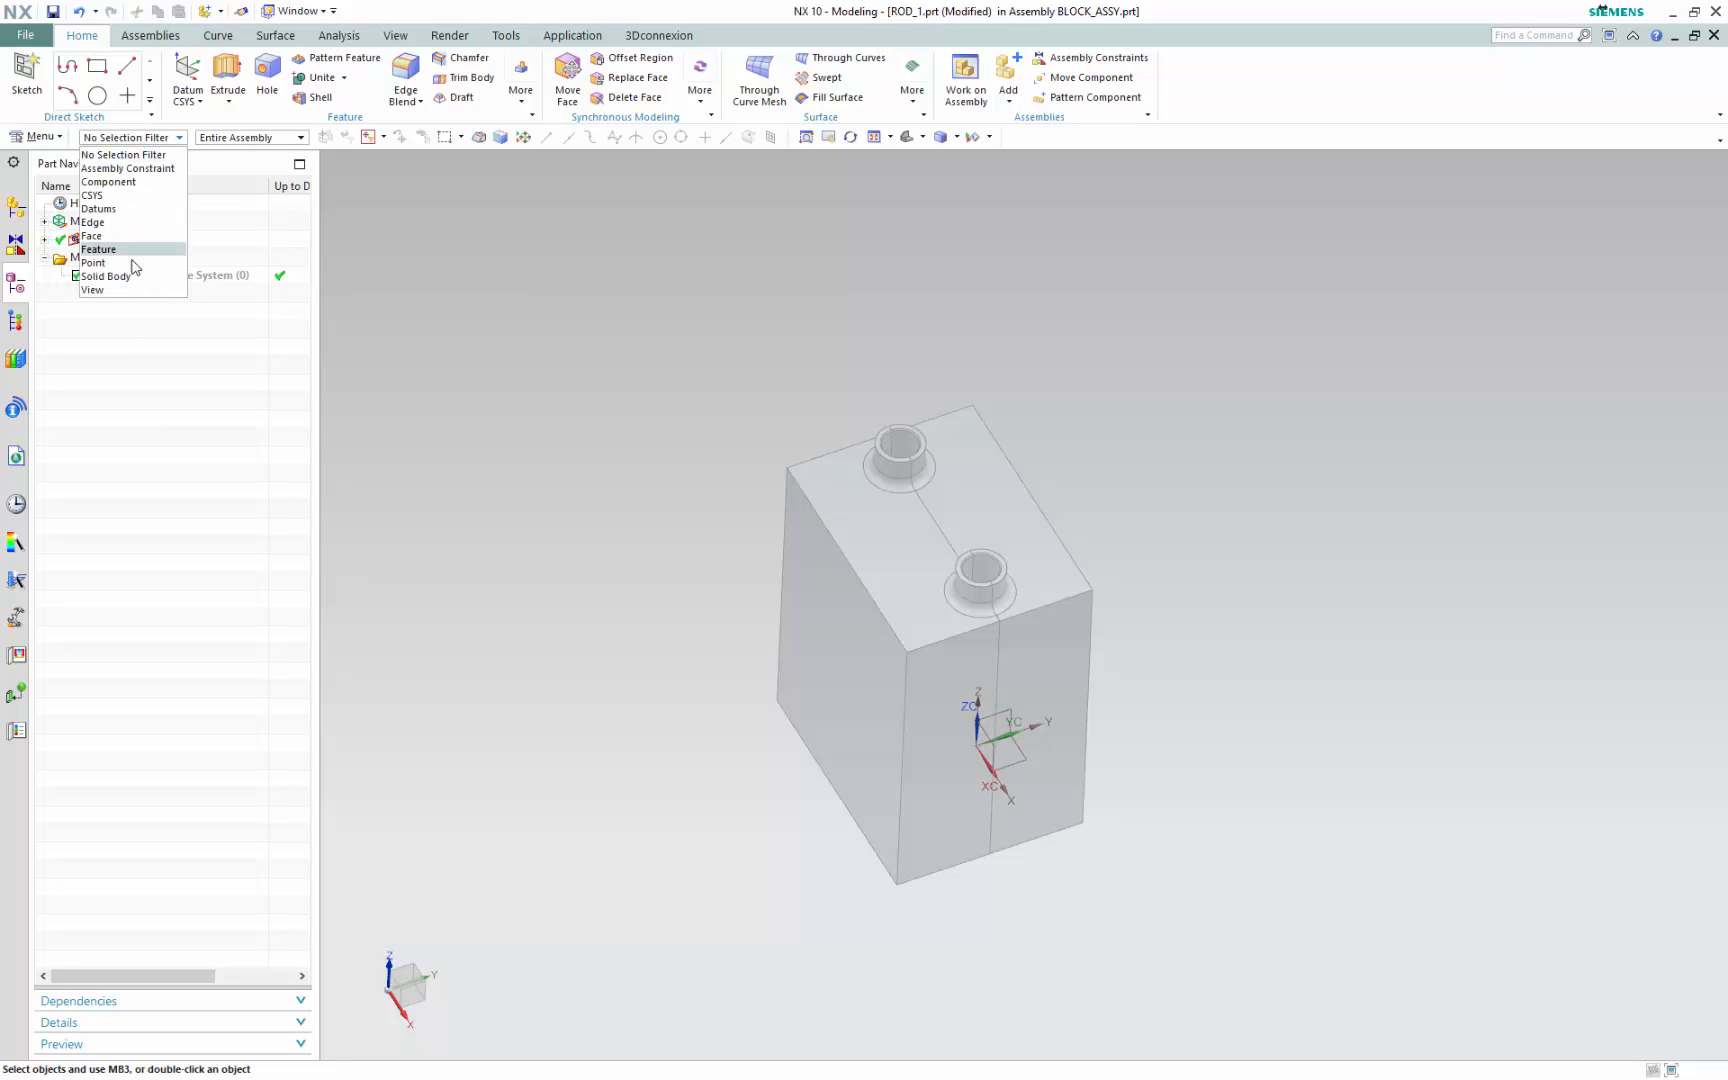
{"action": "left_click", "coordinate": [108, 231]}
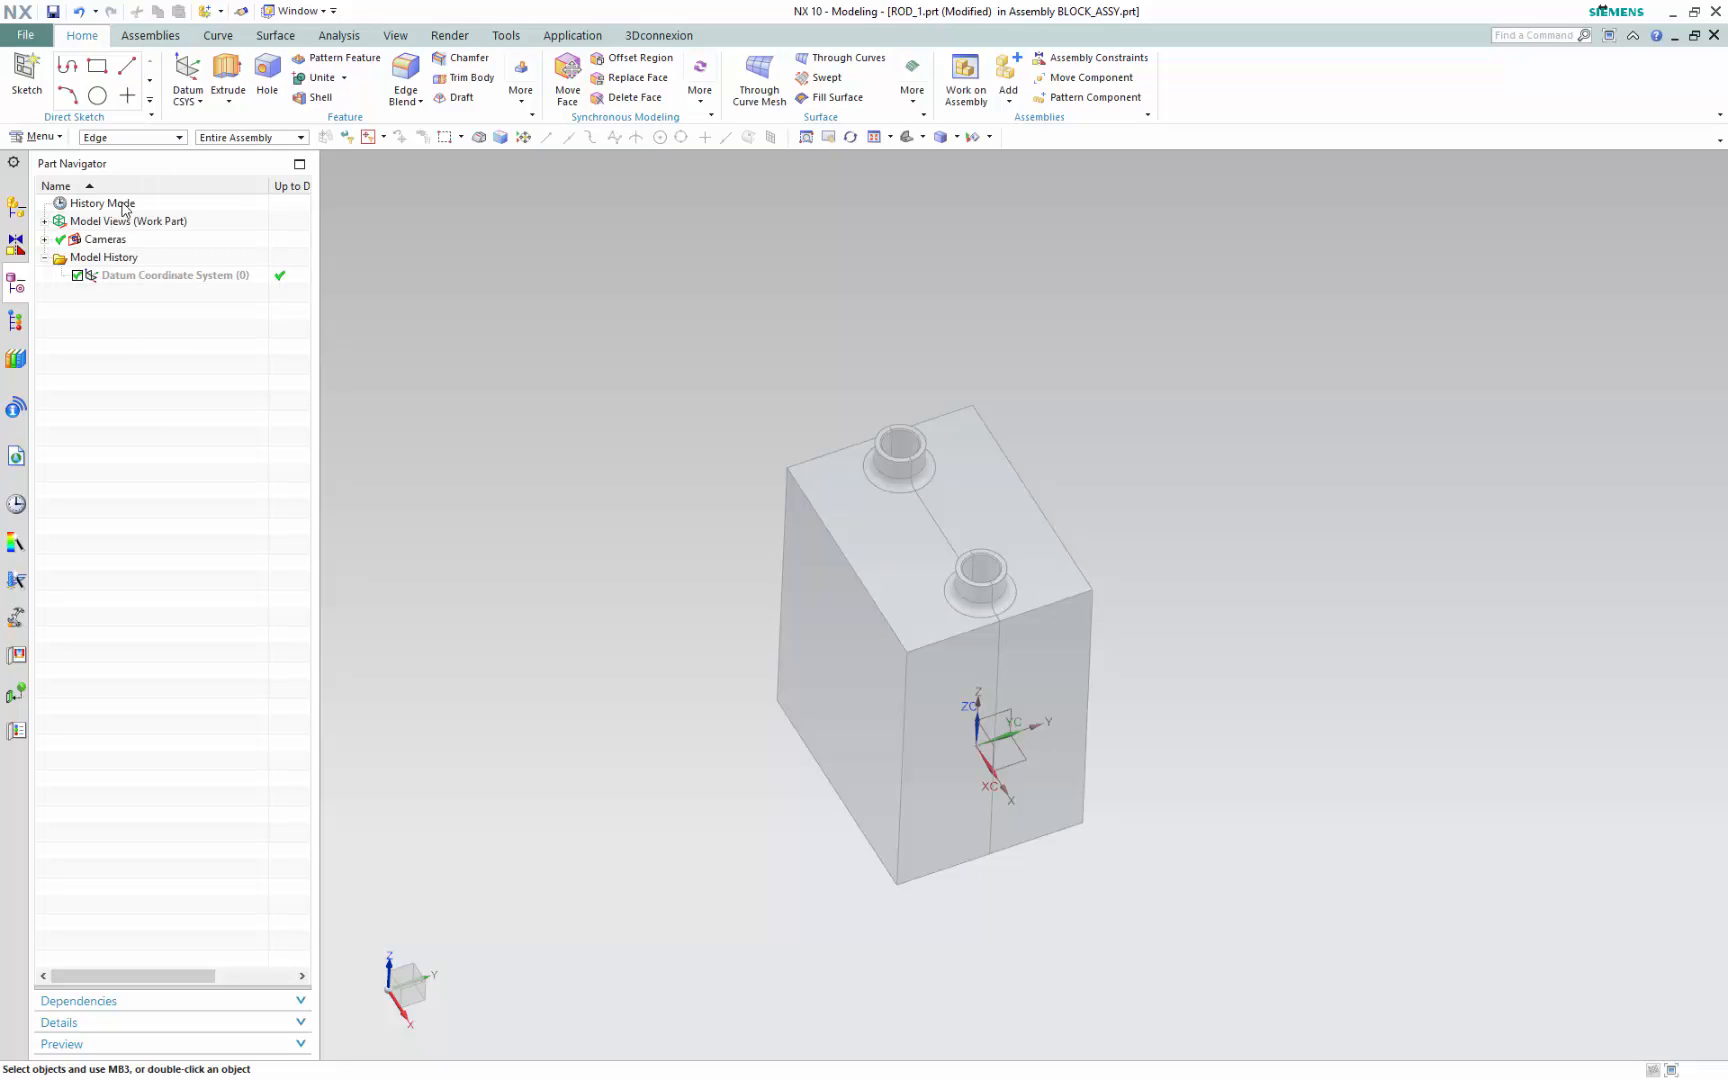
{"action": "left_click", "coordinate": [222, 72]}
{"action": "scroll", "coordinate": [918, 444], "scroll_direction": "up", "scroll_amount": 5}
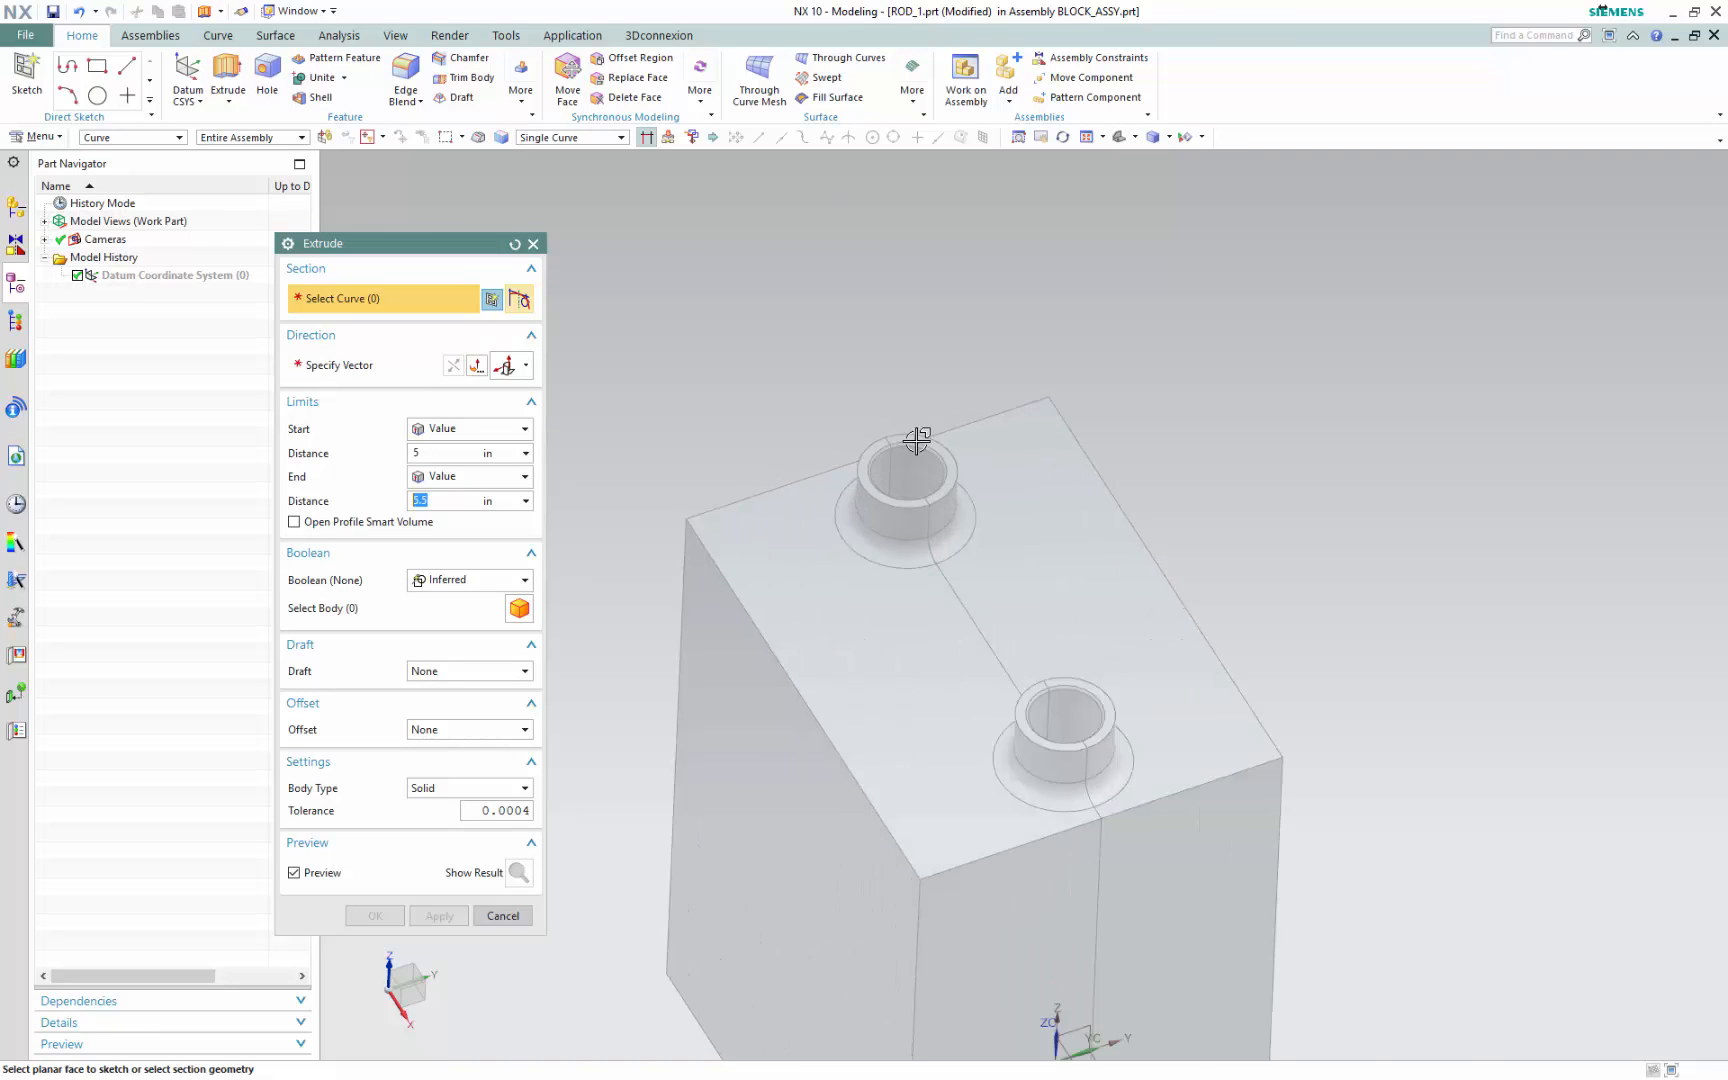
{"action": "scroll", "coordinate": [926, 500], "scroll_direction": "up", "scroll_amount": 4}
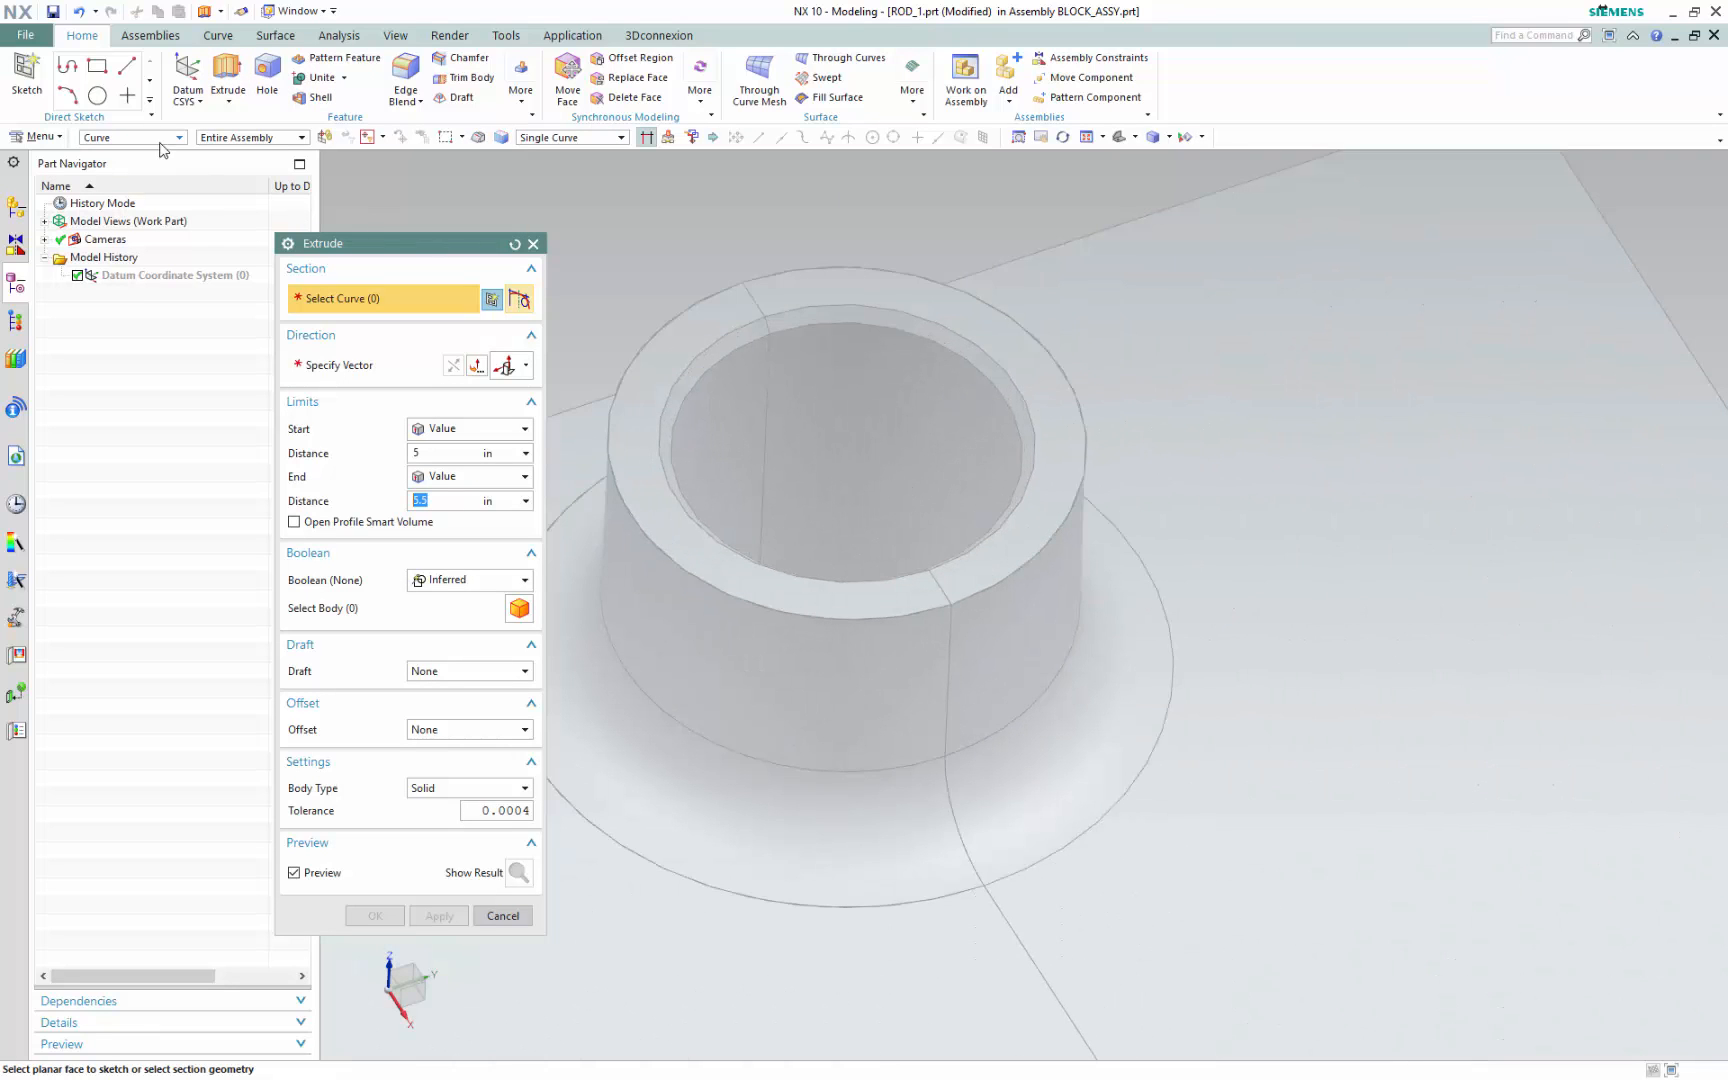
{"action": "left_click", "coordinate": [160, 140]}
{"action": "left_click", "coordinate": [130, 212]}
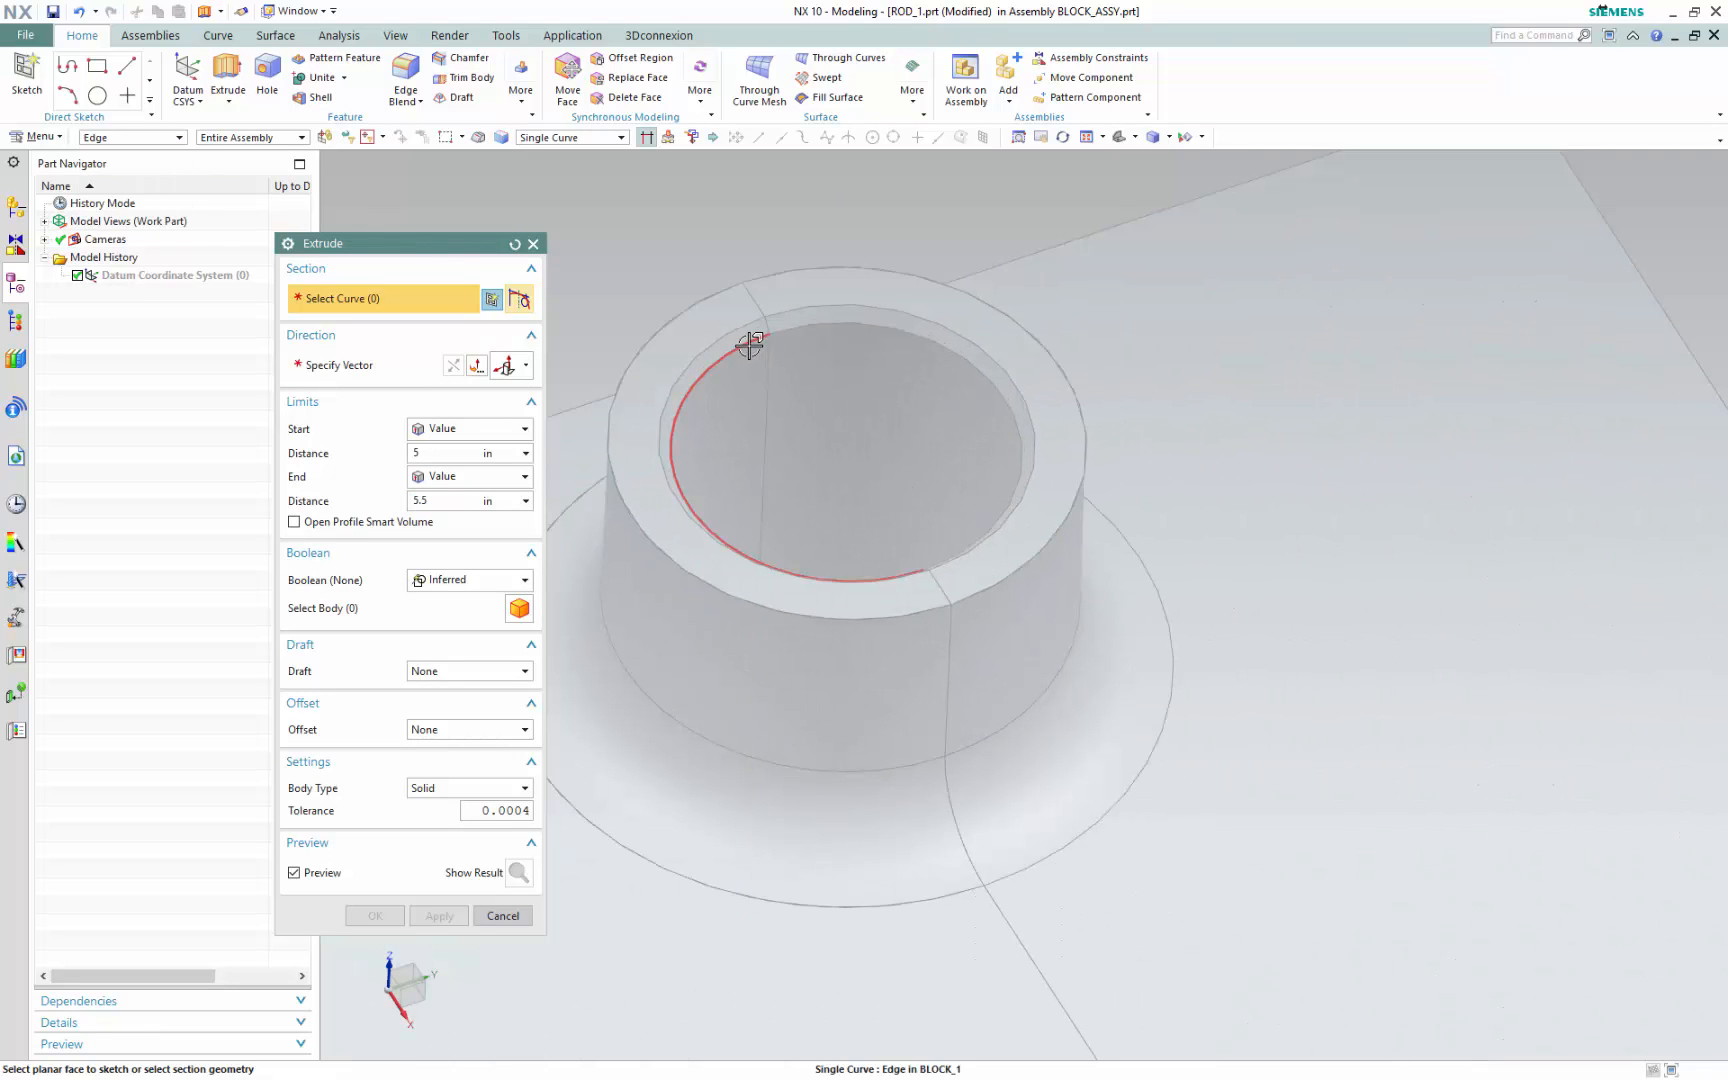
{"action": "left_click", "coordinate": [750, 344]}
{"action": "left_click", "coordinate": [829, 322]}
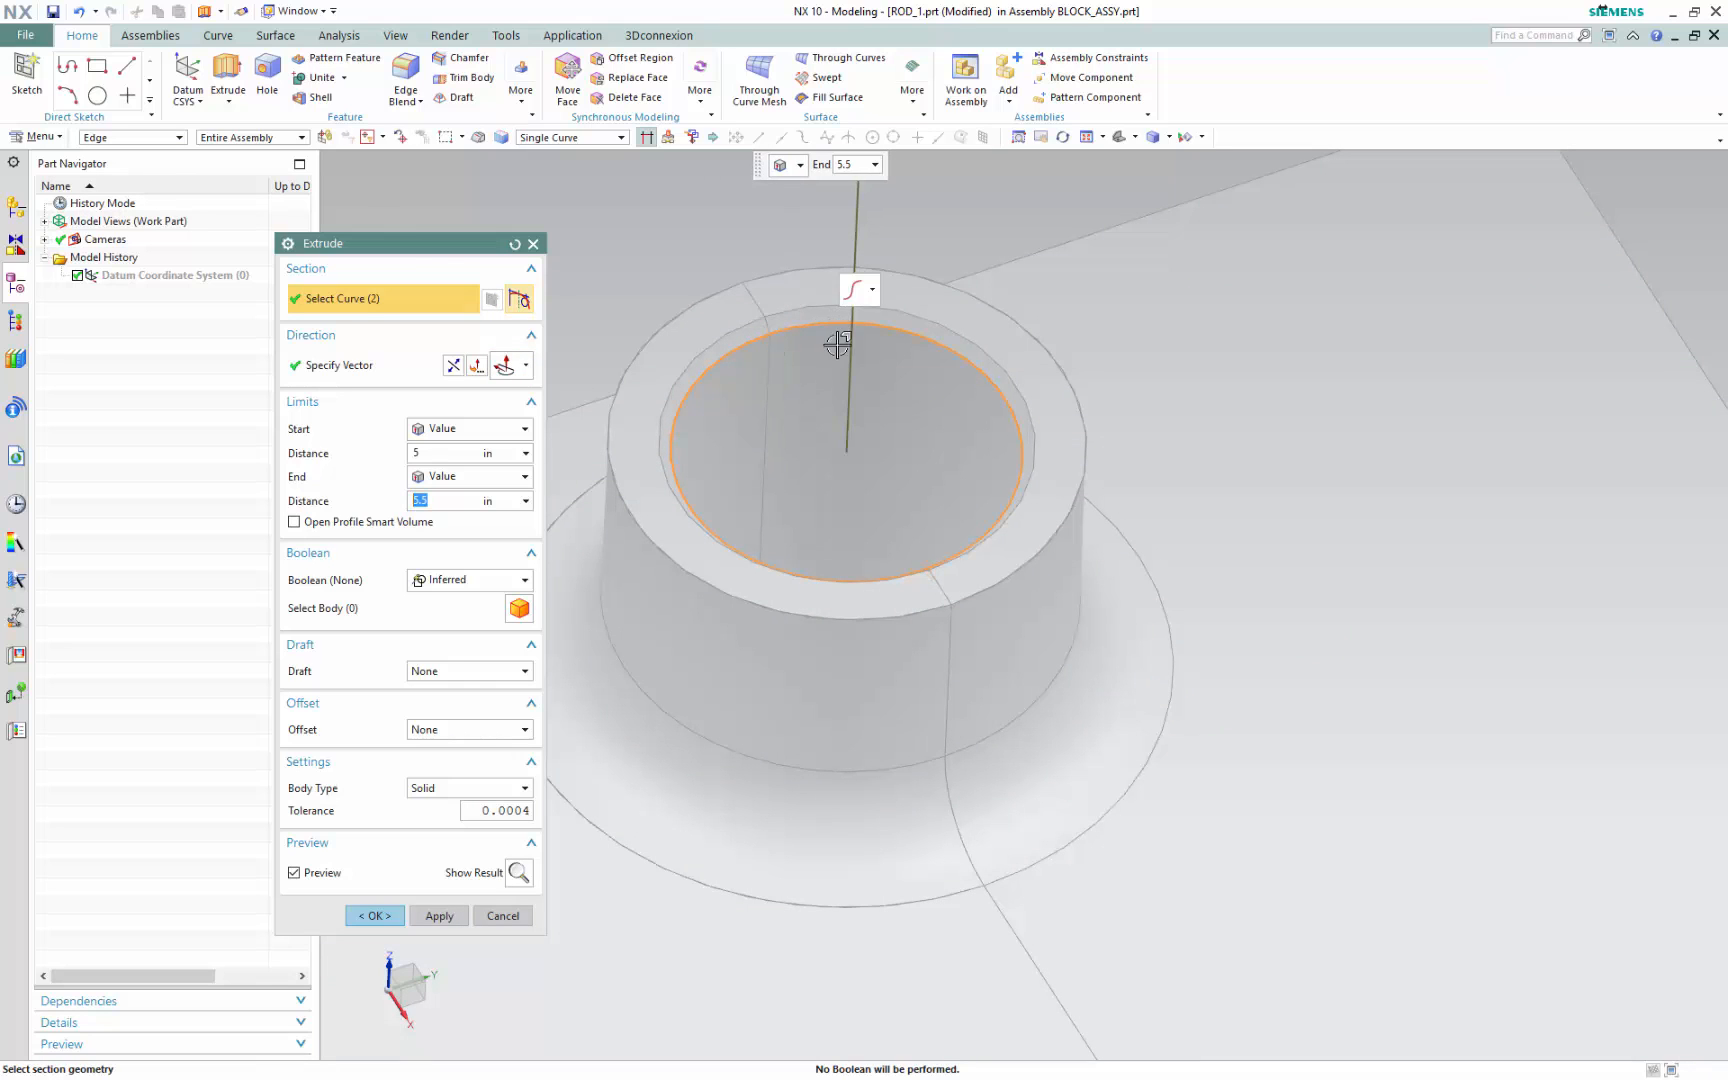
Set the rod extrusion's start distance to -1 in
{"action": "scroll", "coordinate": [825, 440], "scroll_direction": "up", "scroll_amount": 3}
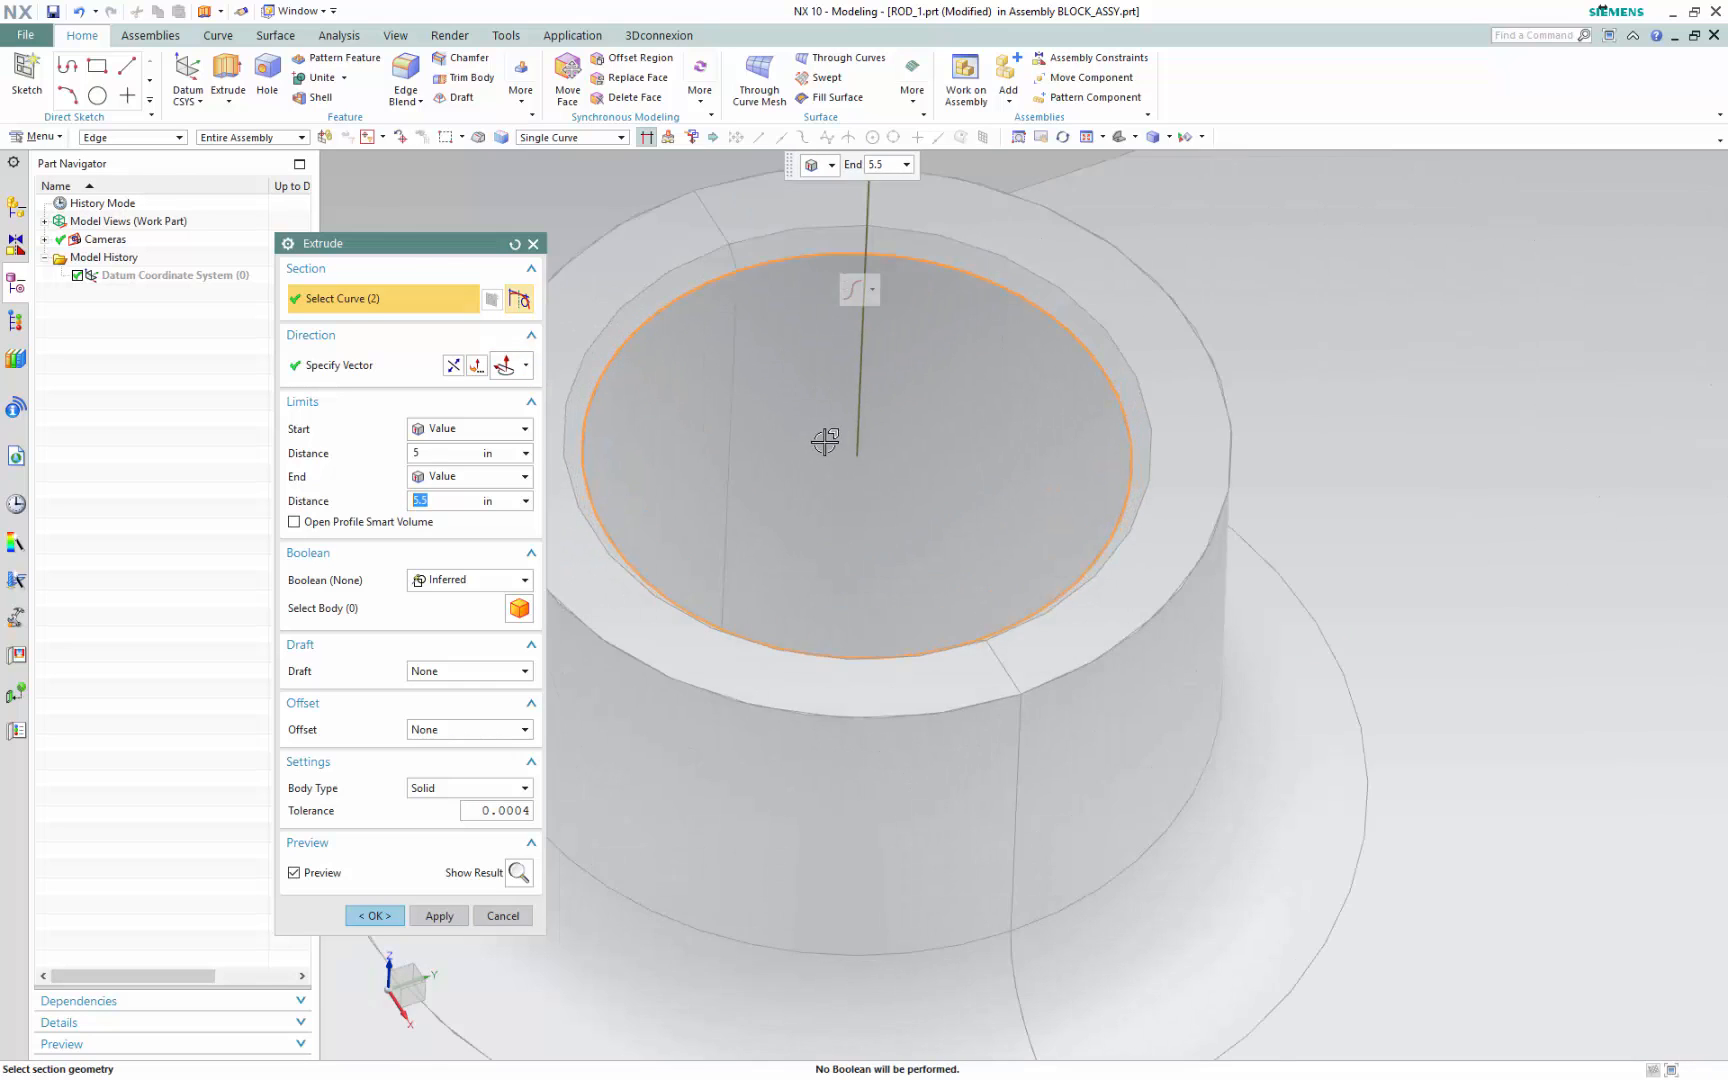
{"action": "scroll", "coordinate": [825, 440], "scroll_direction": "down", "scroll_amount": 3}
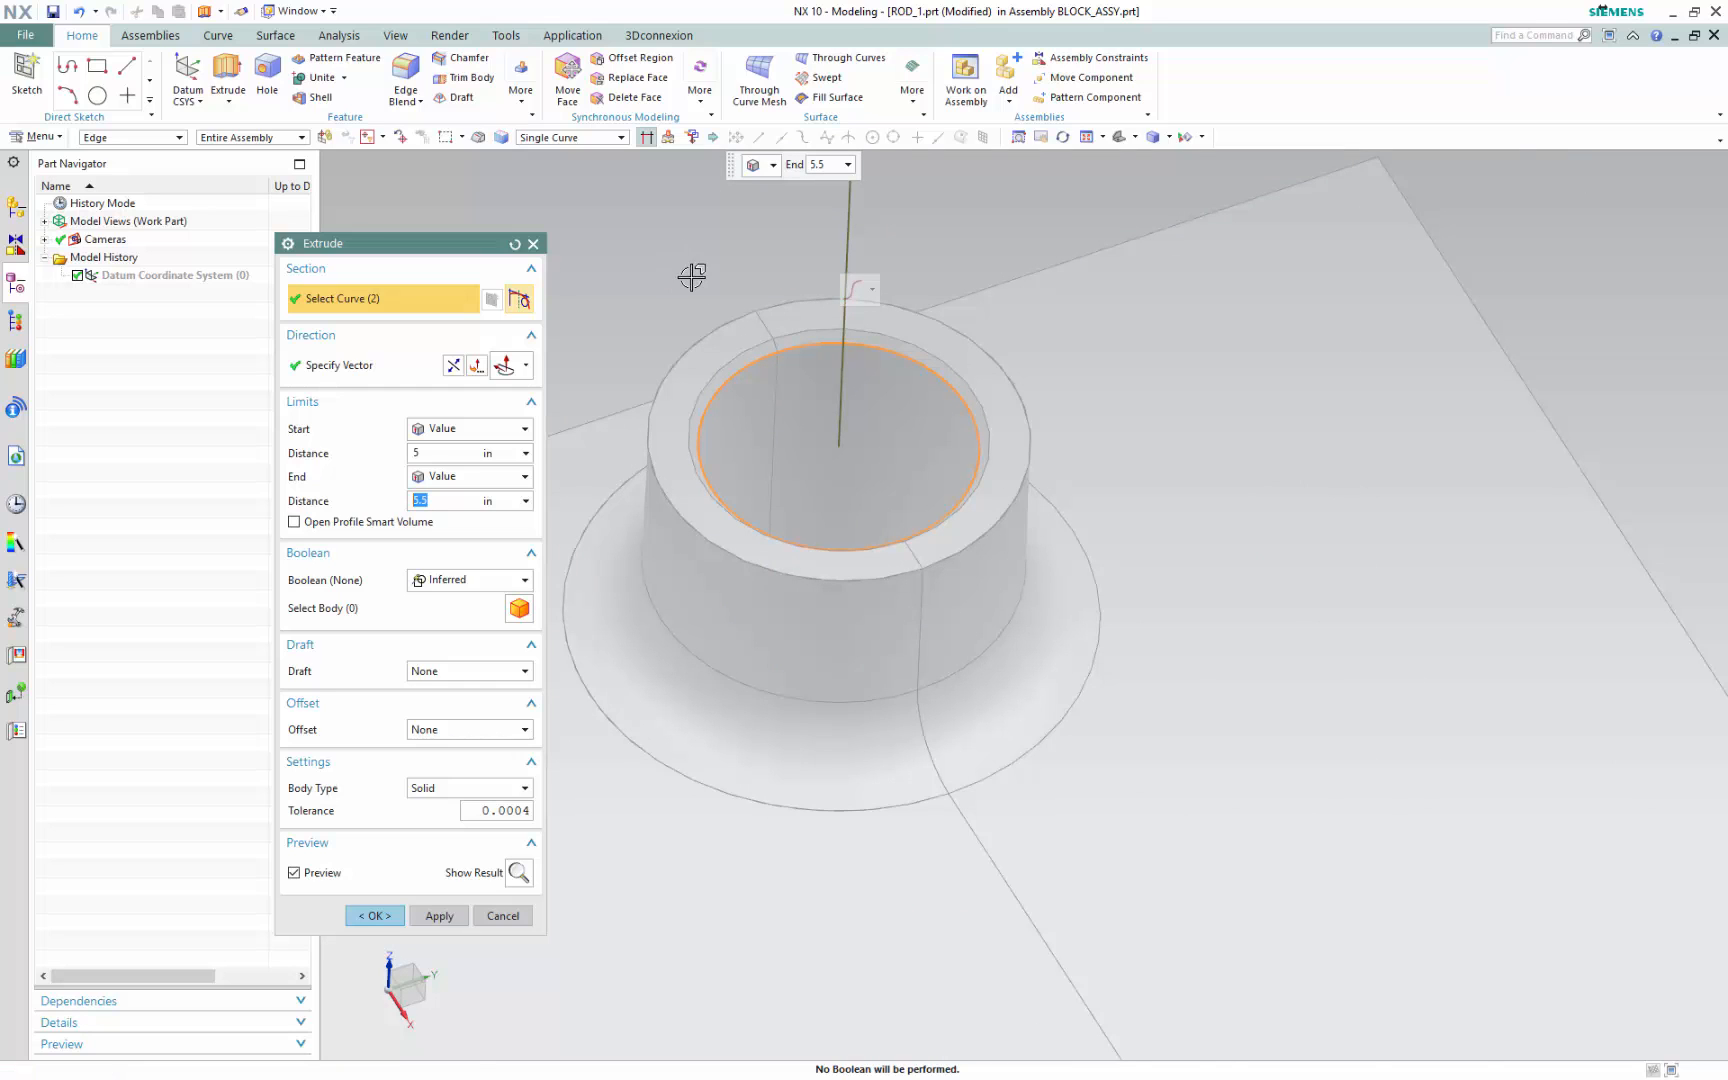
{"action": "scroll", "coordinate": [690, 274], "scroll_direction": "down", "scroll_amount": 5}
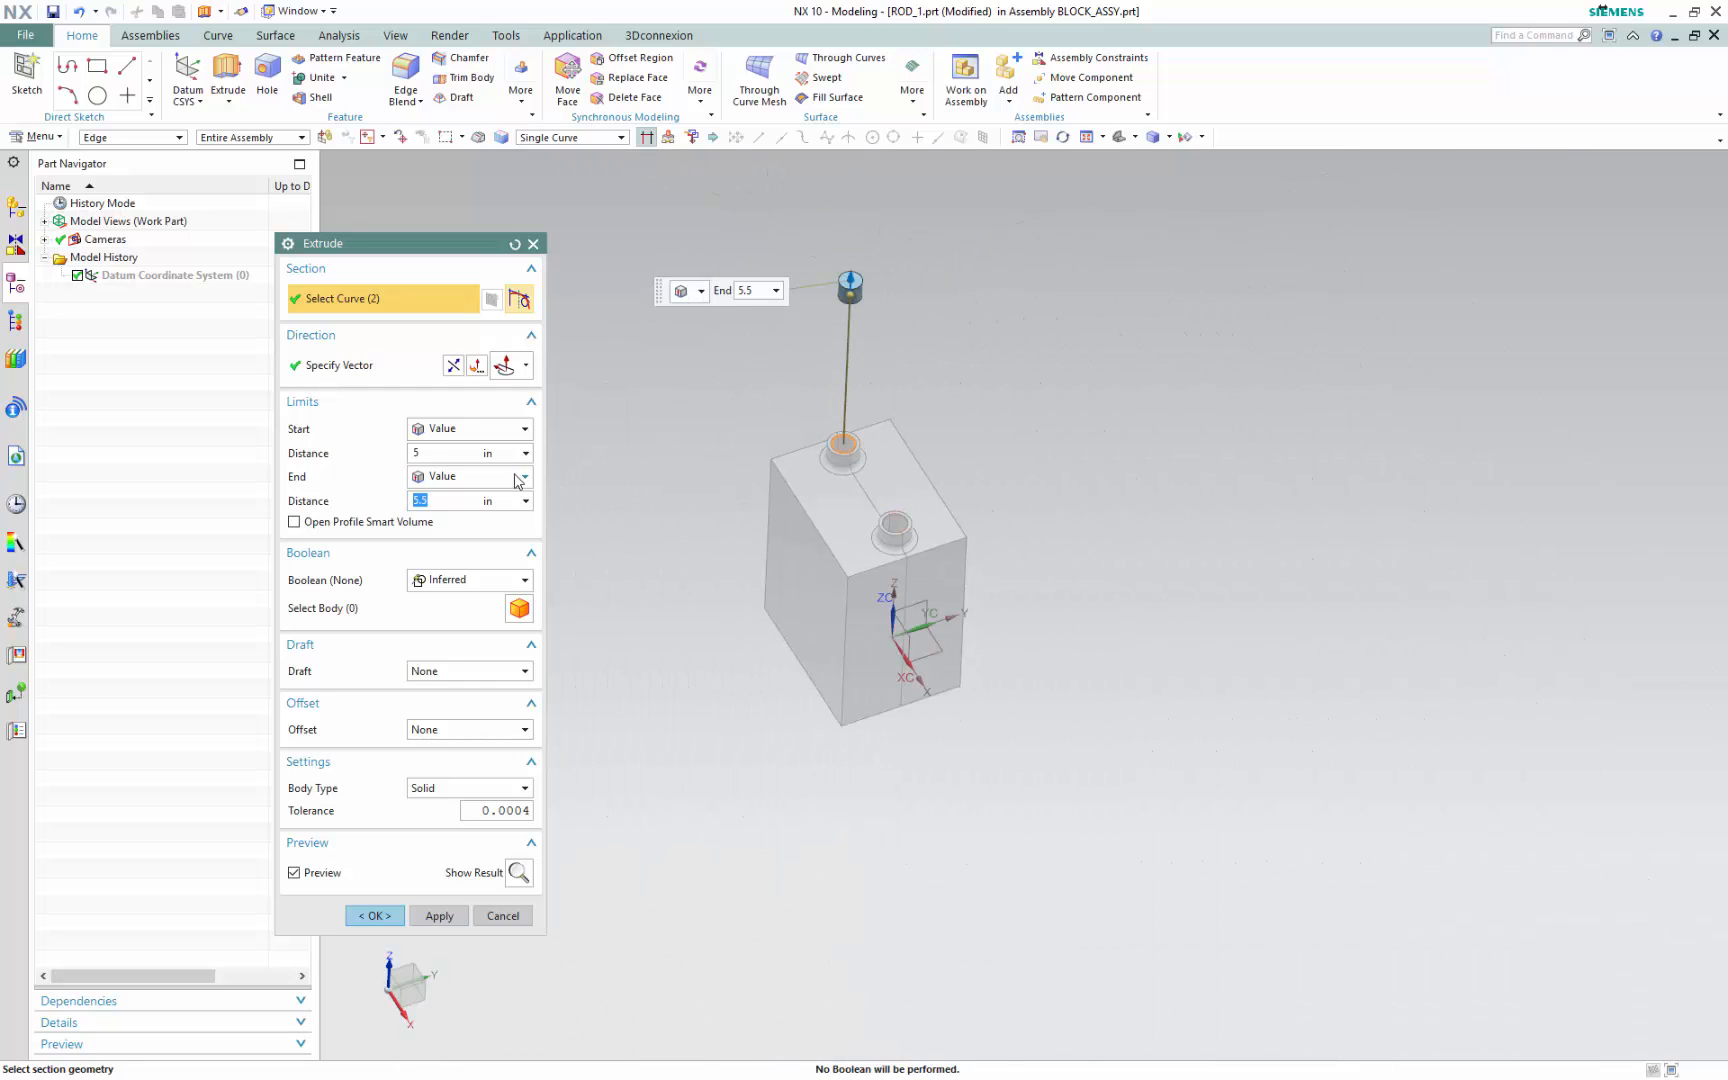
{"action": "left_click", "coordinate": [441, 455]}
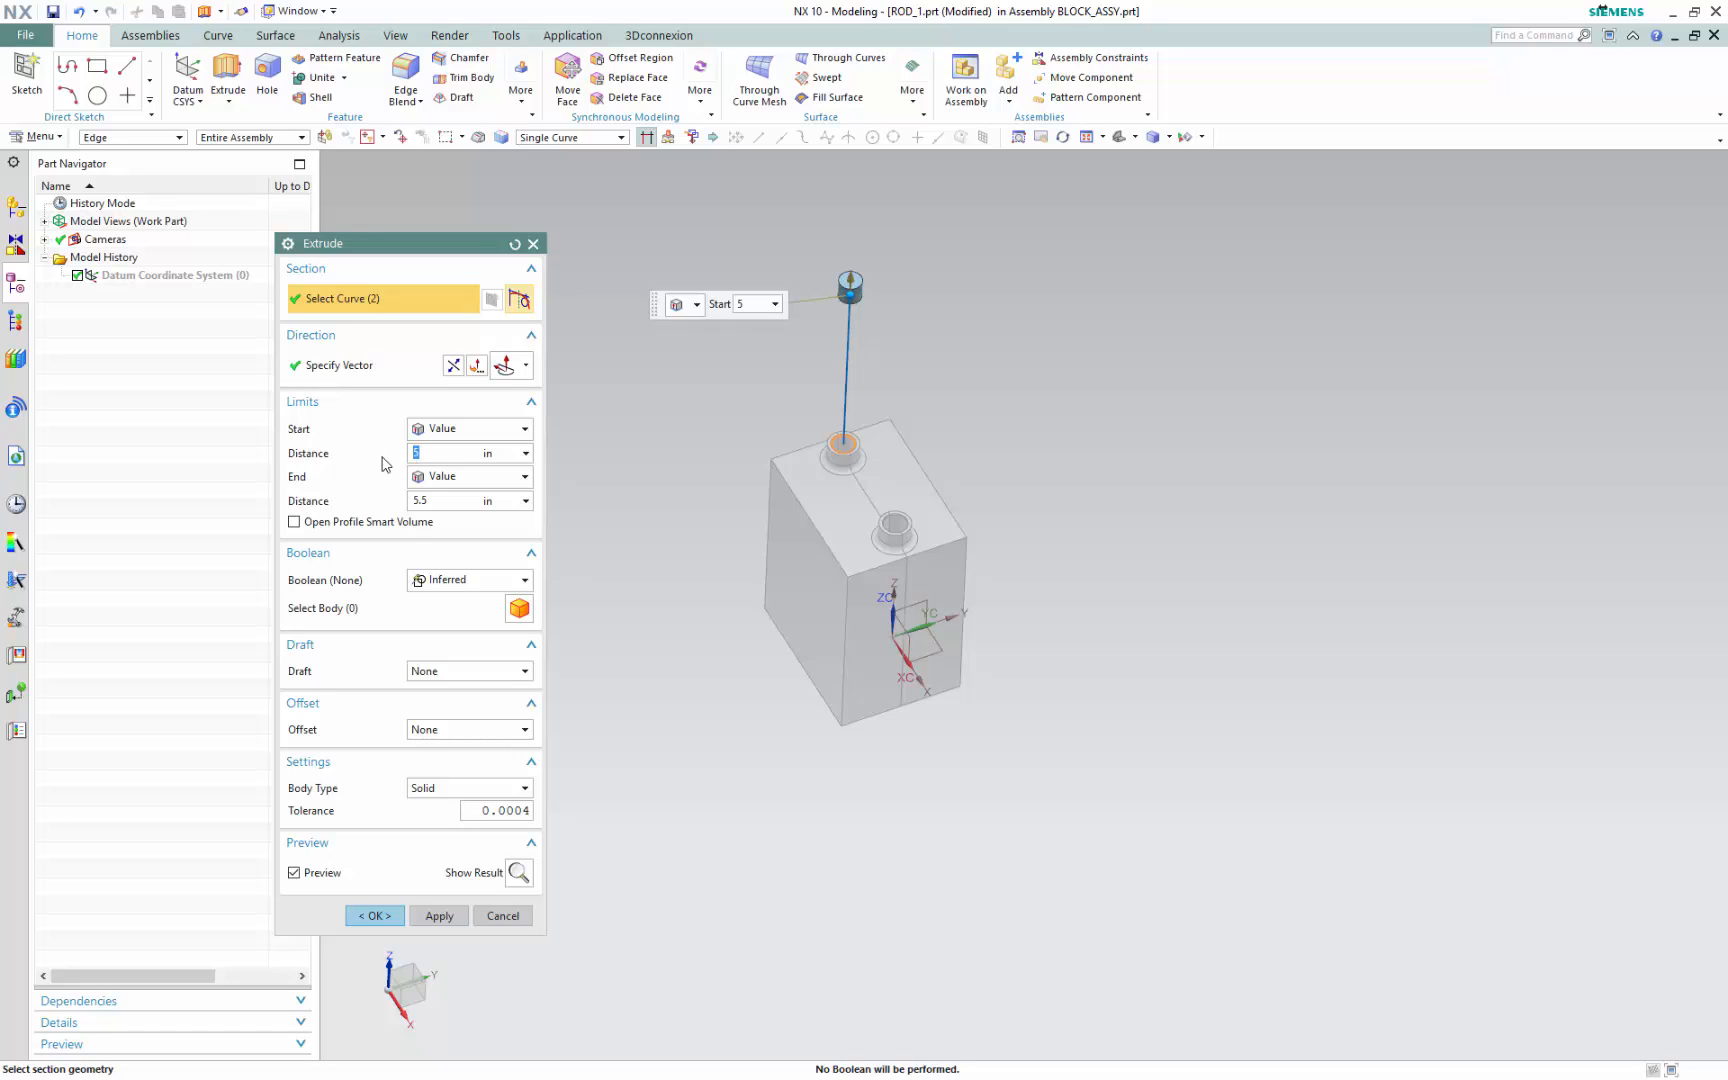
{"action": "type", "text": "-1"}
{"action": "key", "text": "Return"}
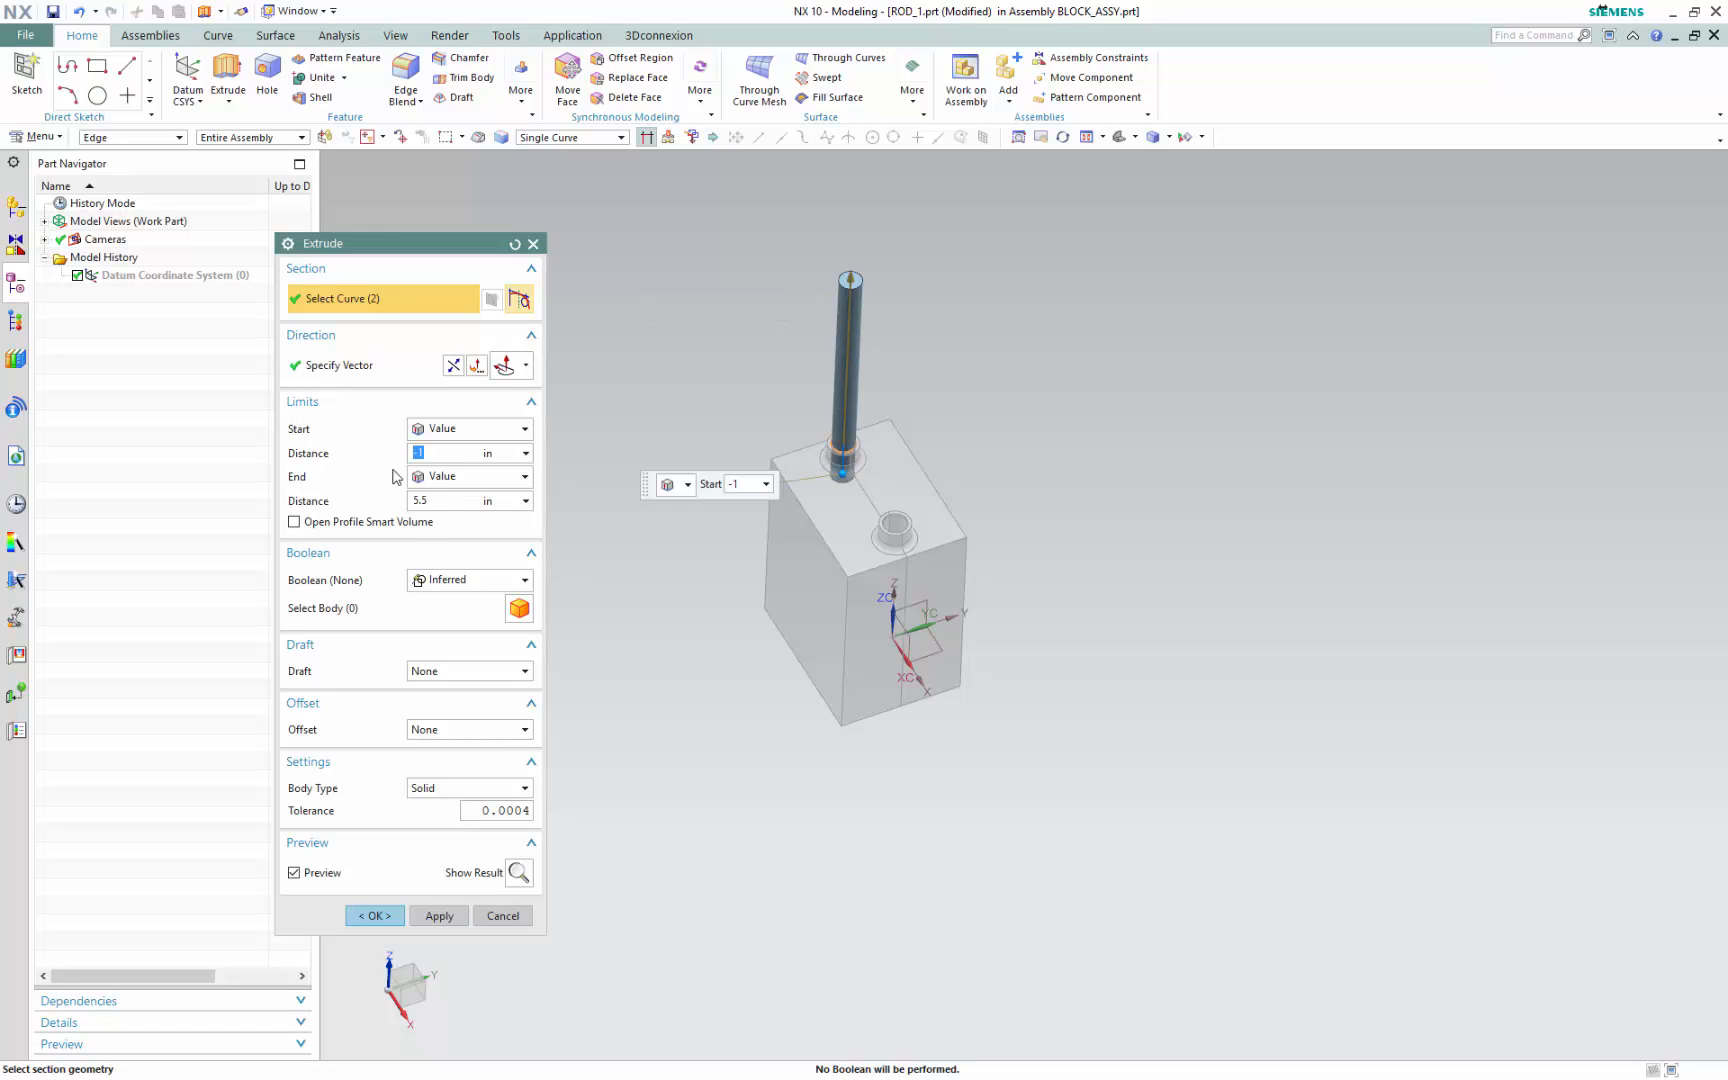
Adjust the rod extrusion's limits dynamically in the model to a start of about -5.5 in and an end of about 1.5 in
{"action": "left_click", "coordinate": [447, 506]}
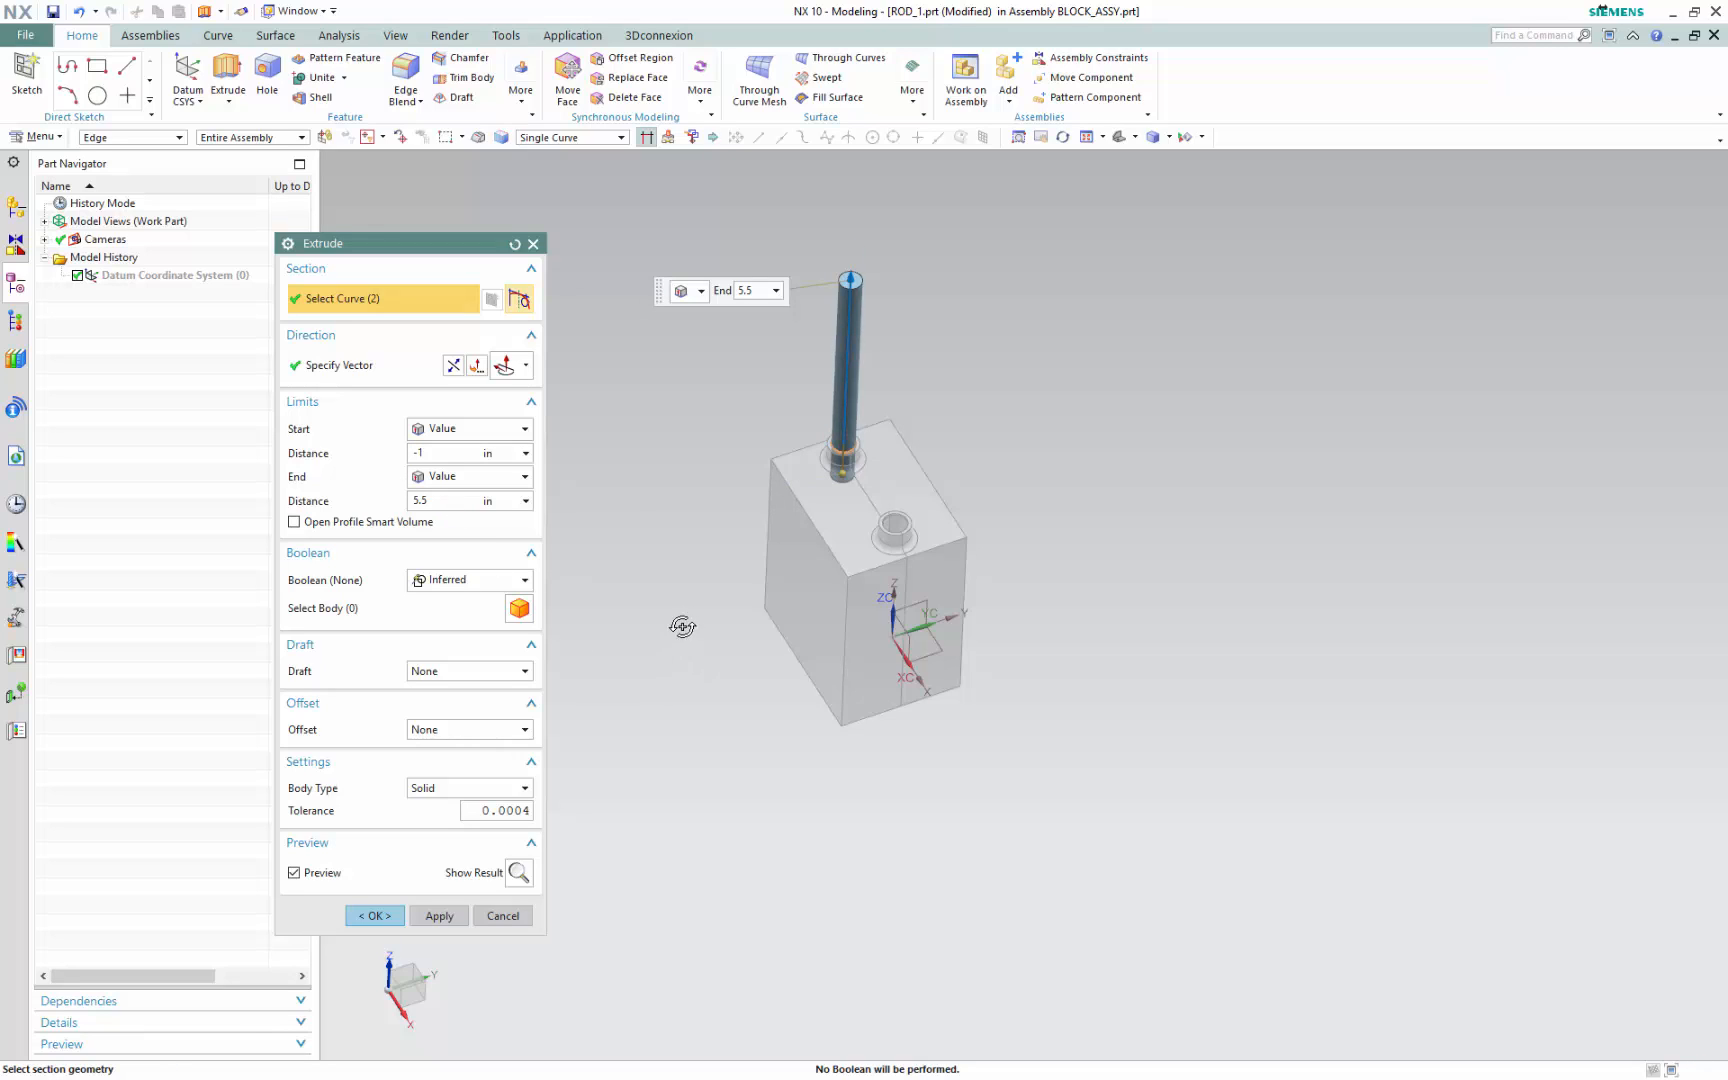
{"action": "middle_click_drag", "start_coordinate": [679, 625], "coordinate": [586, 555]}
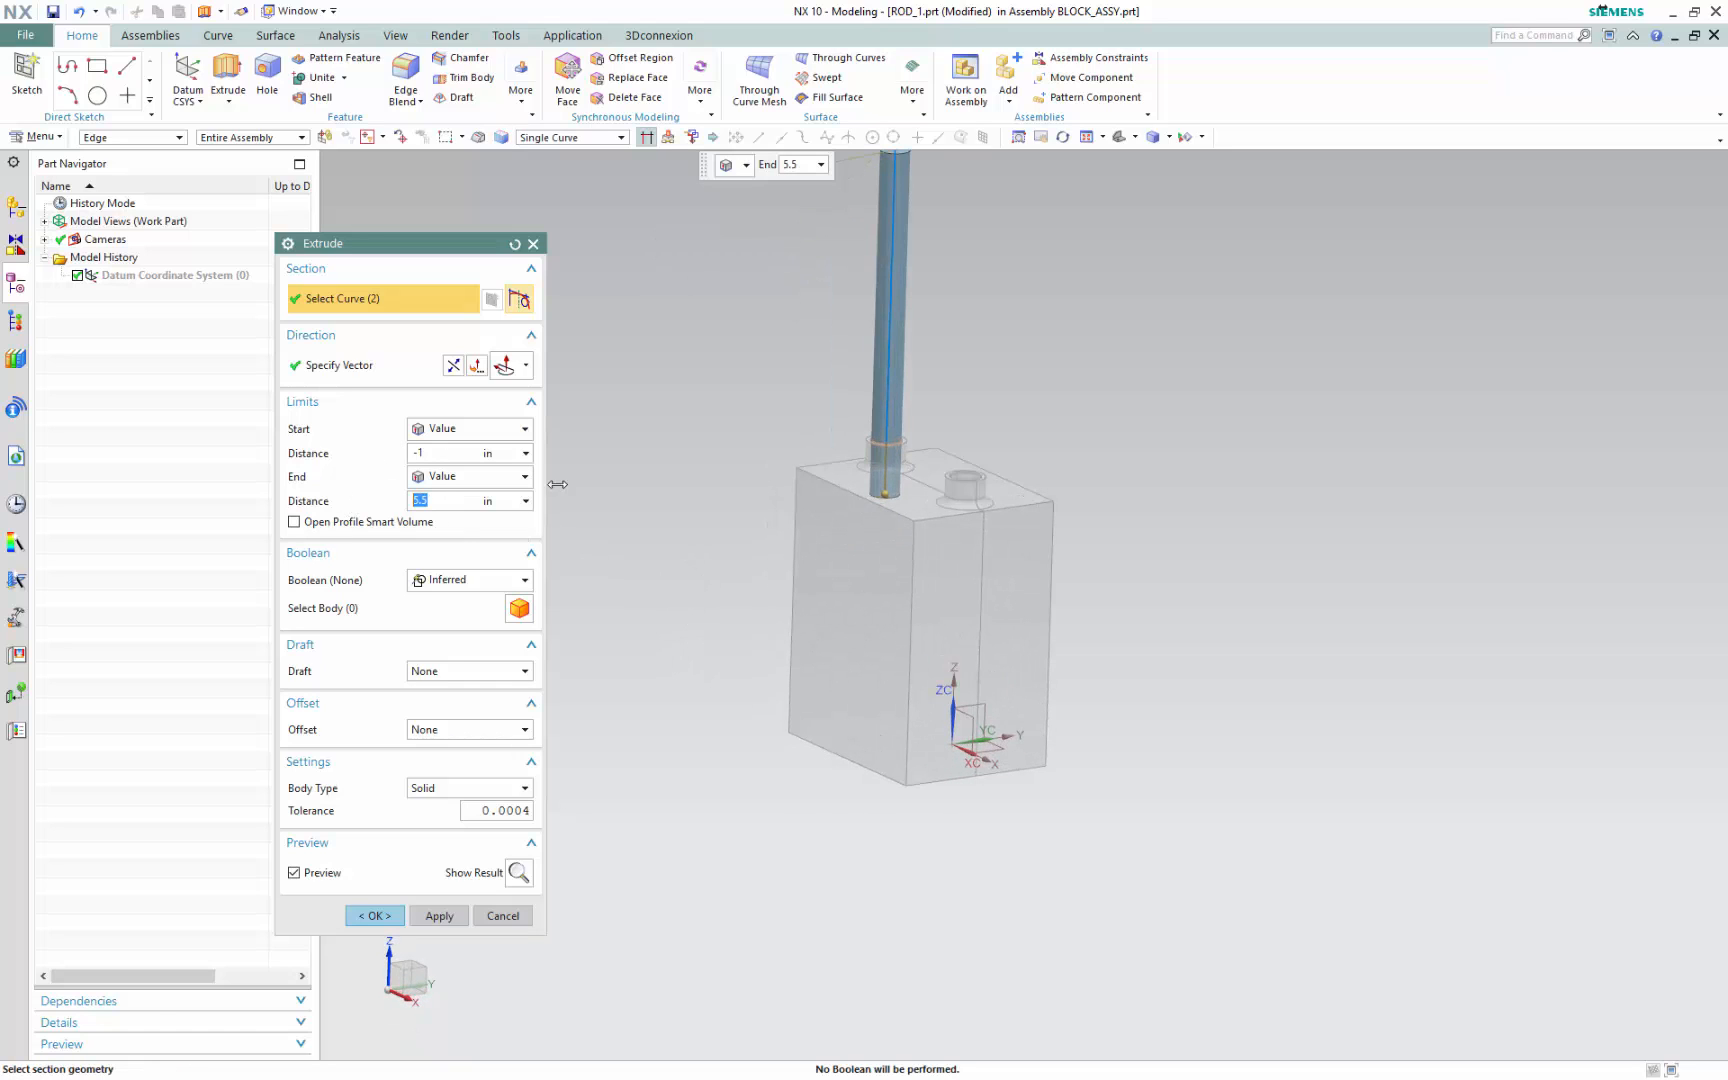
{"action": "scroll", "coordinate": [713, 710], "scroll_direction": "down", "scroll_amount": 3}
{"action": "scroll", "coordinate": [685, 520], "scroll_direction": "up", "scroll_amount": 2}
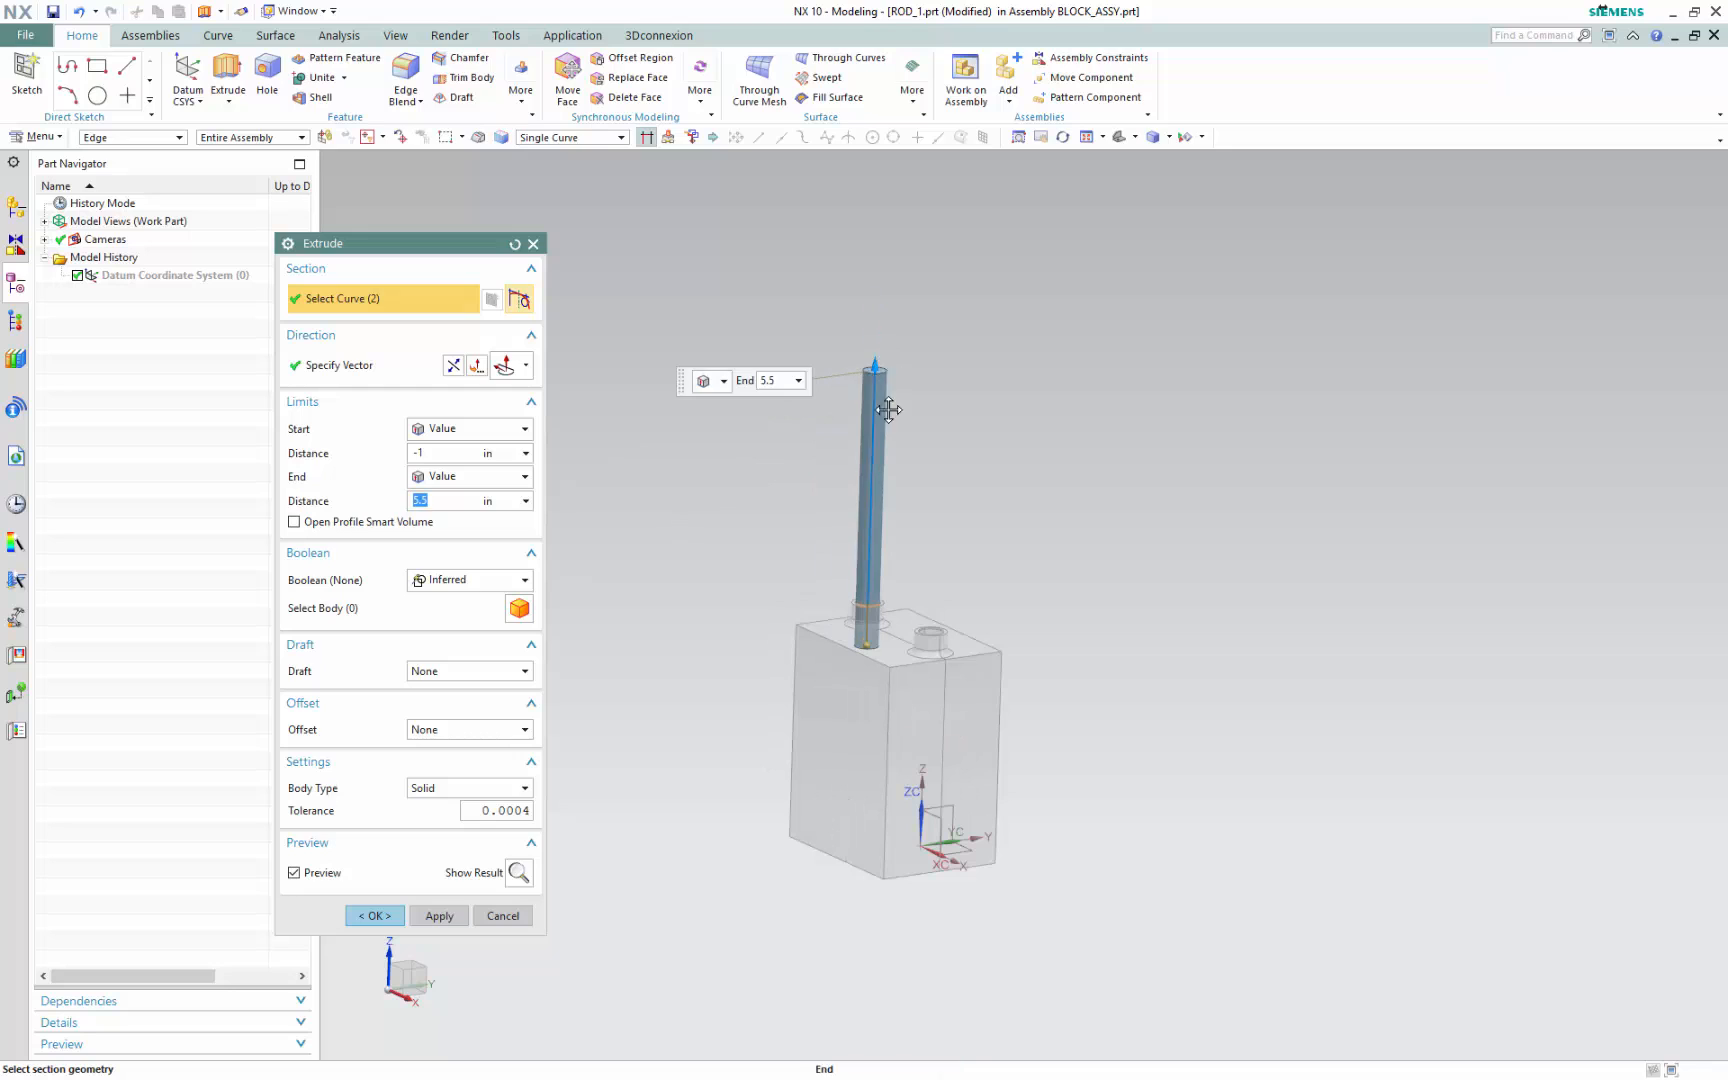
{"action": "left_click_drag", "start_coordinate": [888, 410], "coordinate": [870, 585]}
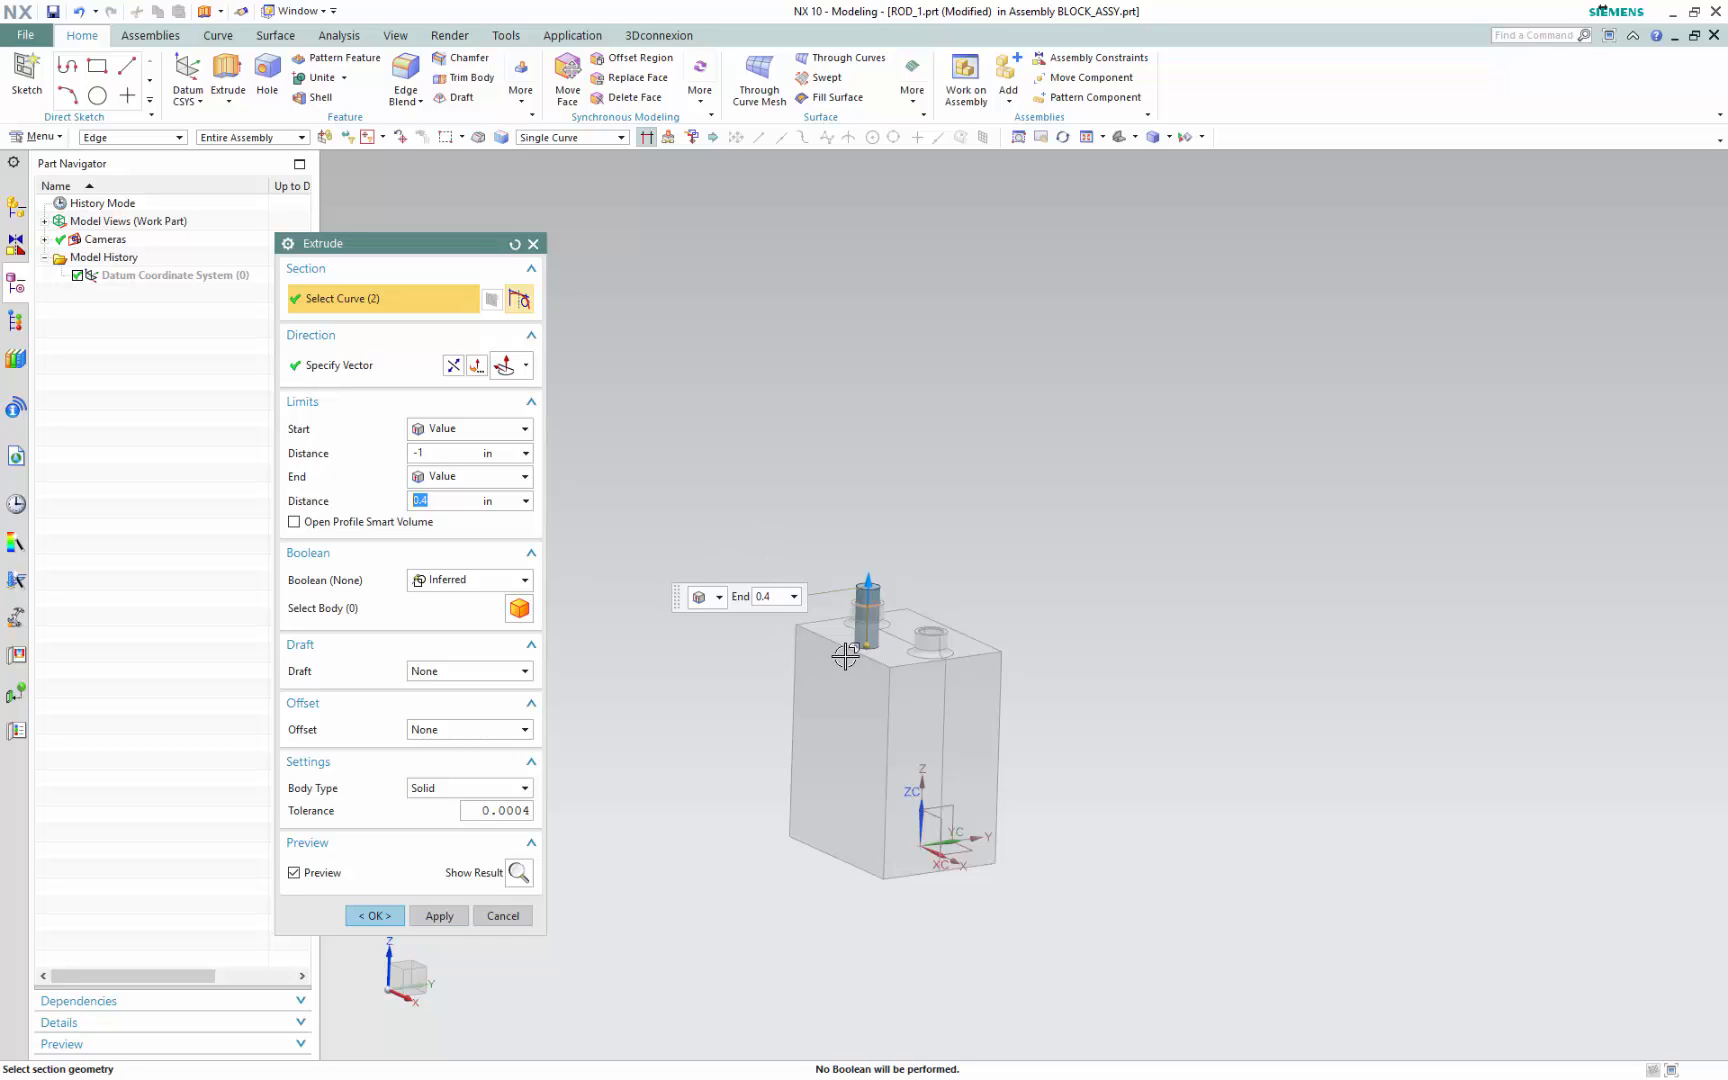
{"action": "left_click_drag", "start_coordinate": [866, 645], "coordinate": [821, 841]}
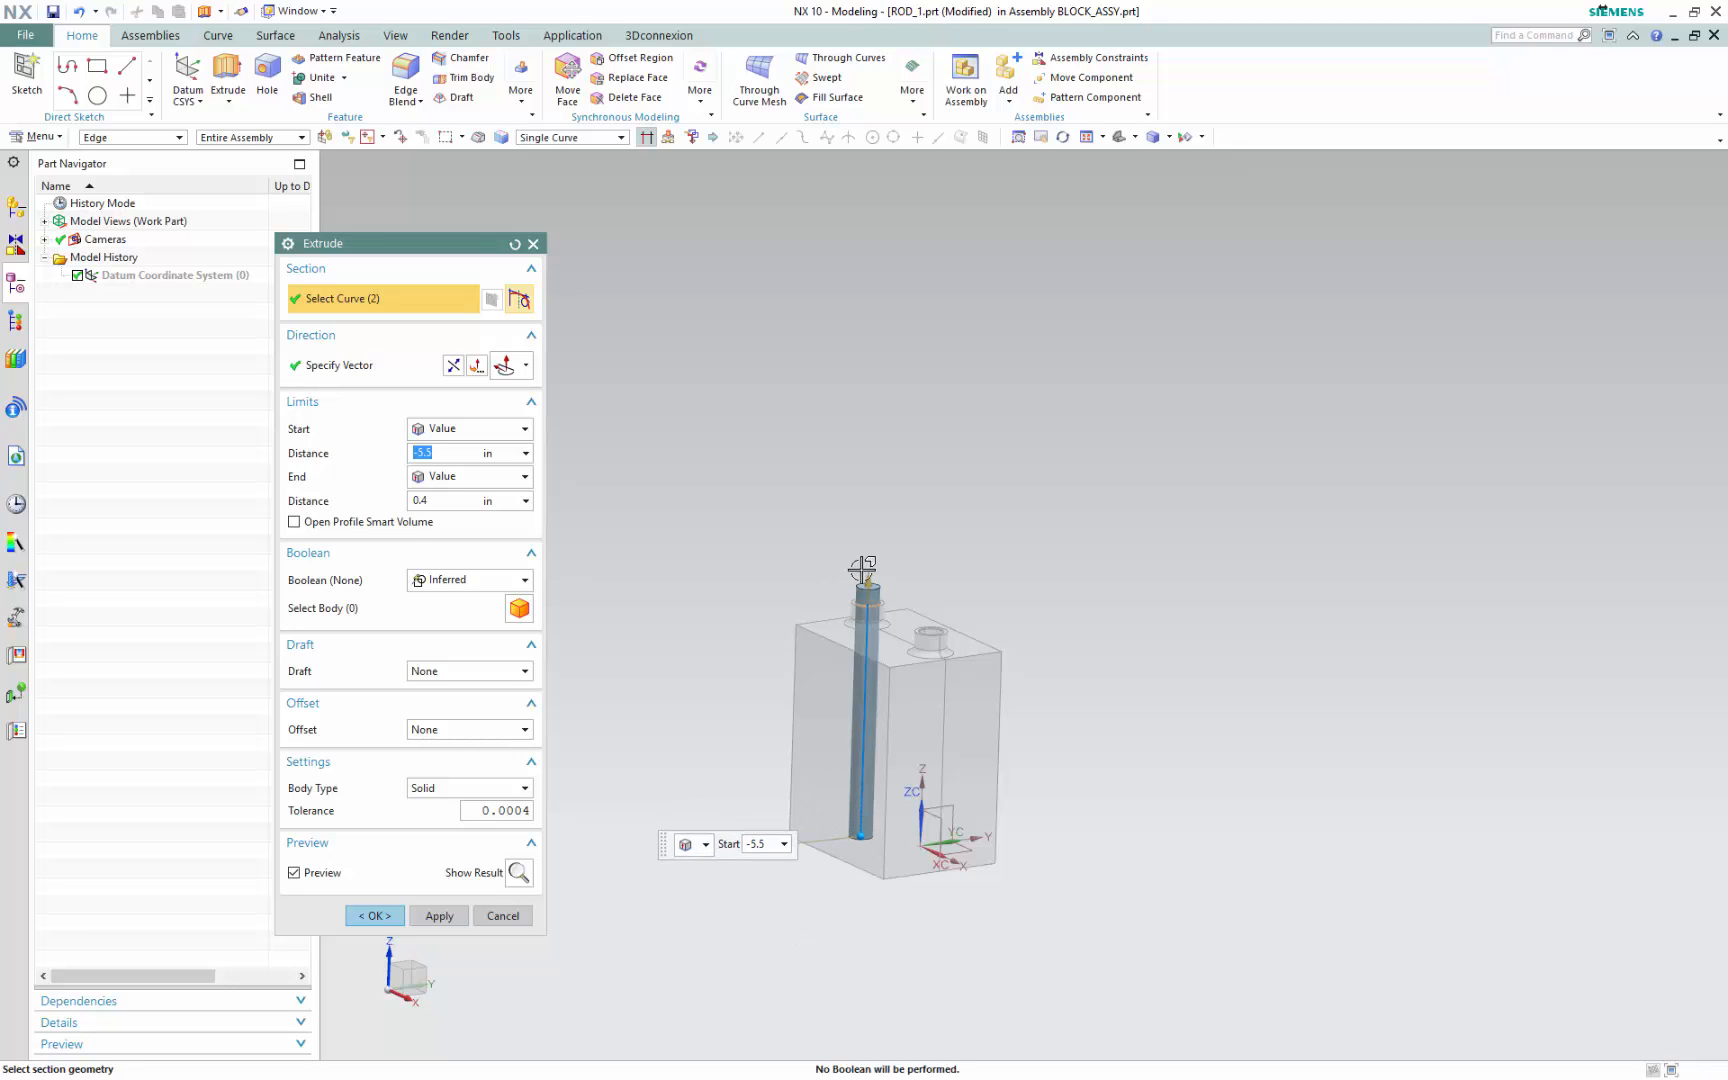
{"action": "left_click_drag", "start_coordinate": [868, 578], "coordinate": [867, 540]}
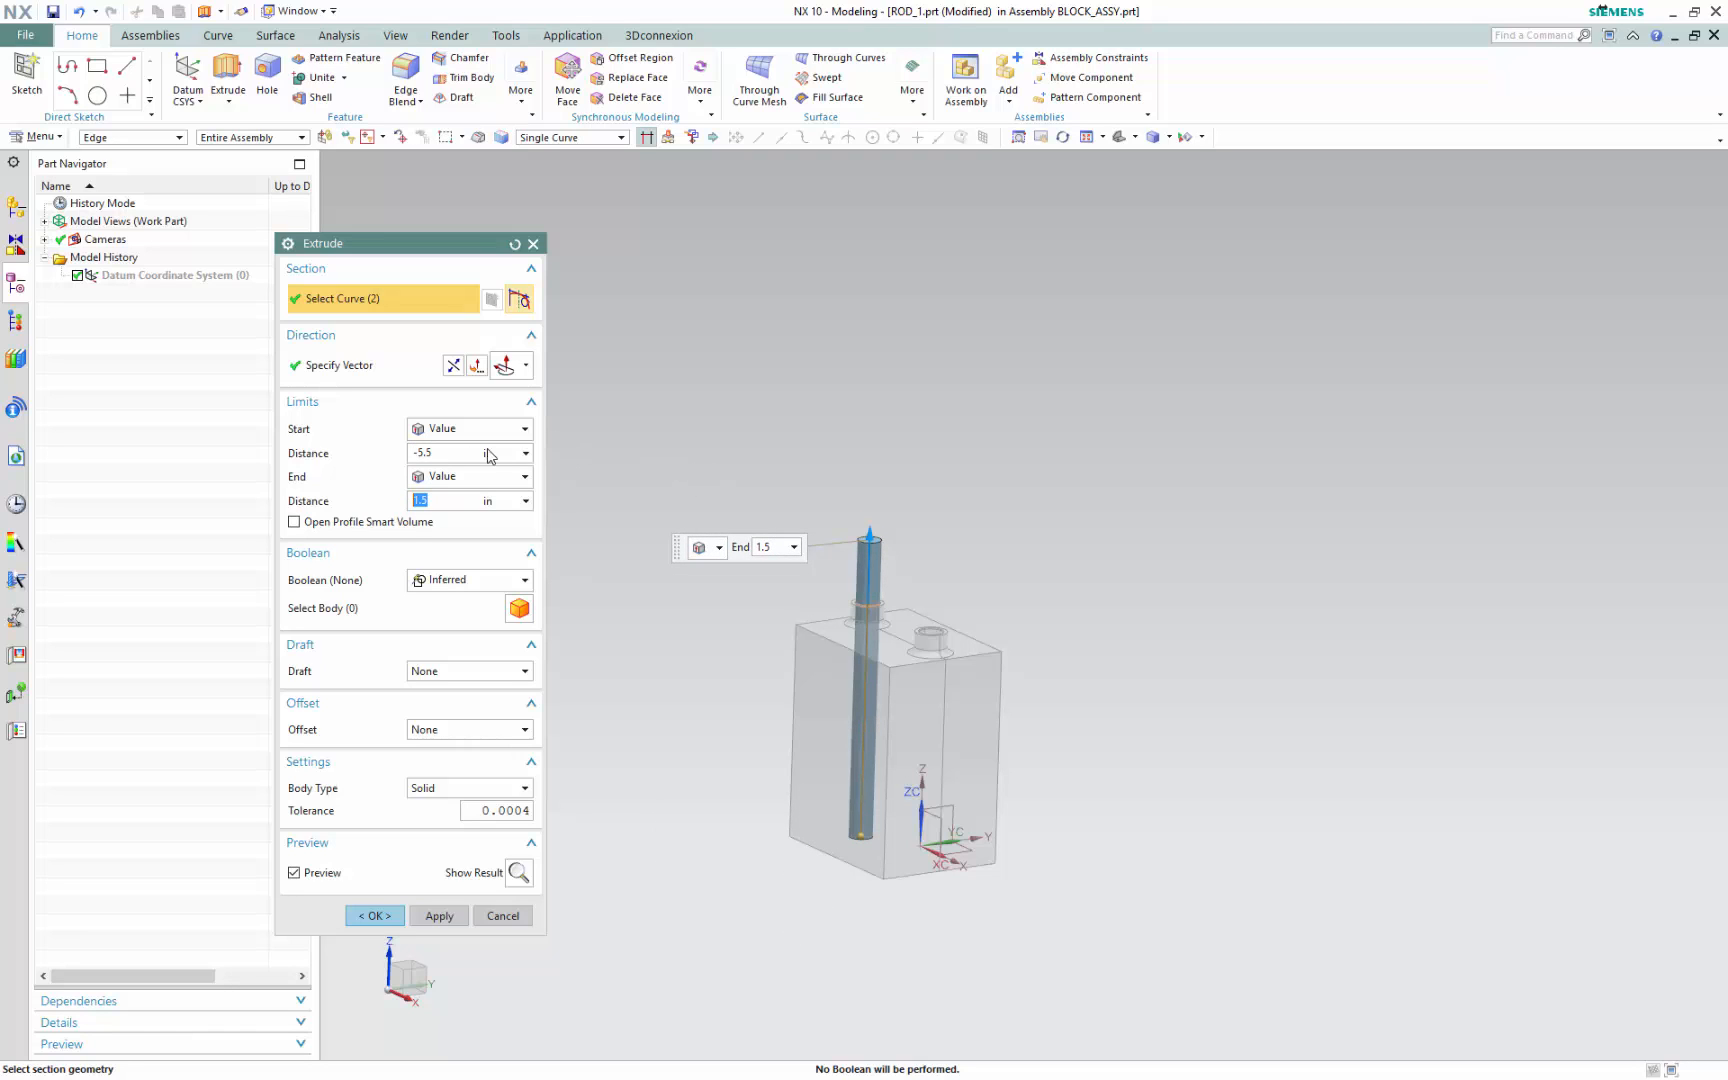
Set the rod extrusion's limits to a start of -6 in and an end of 1 in, and create it
{"action": "left_click", "coordinate": [446, 455]}
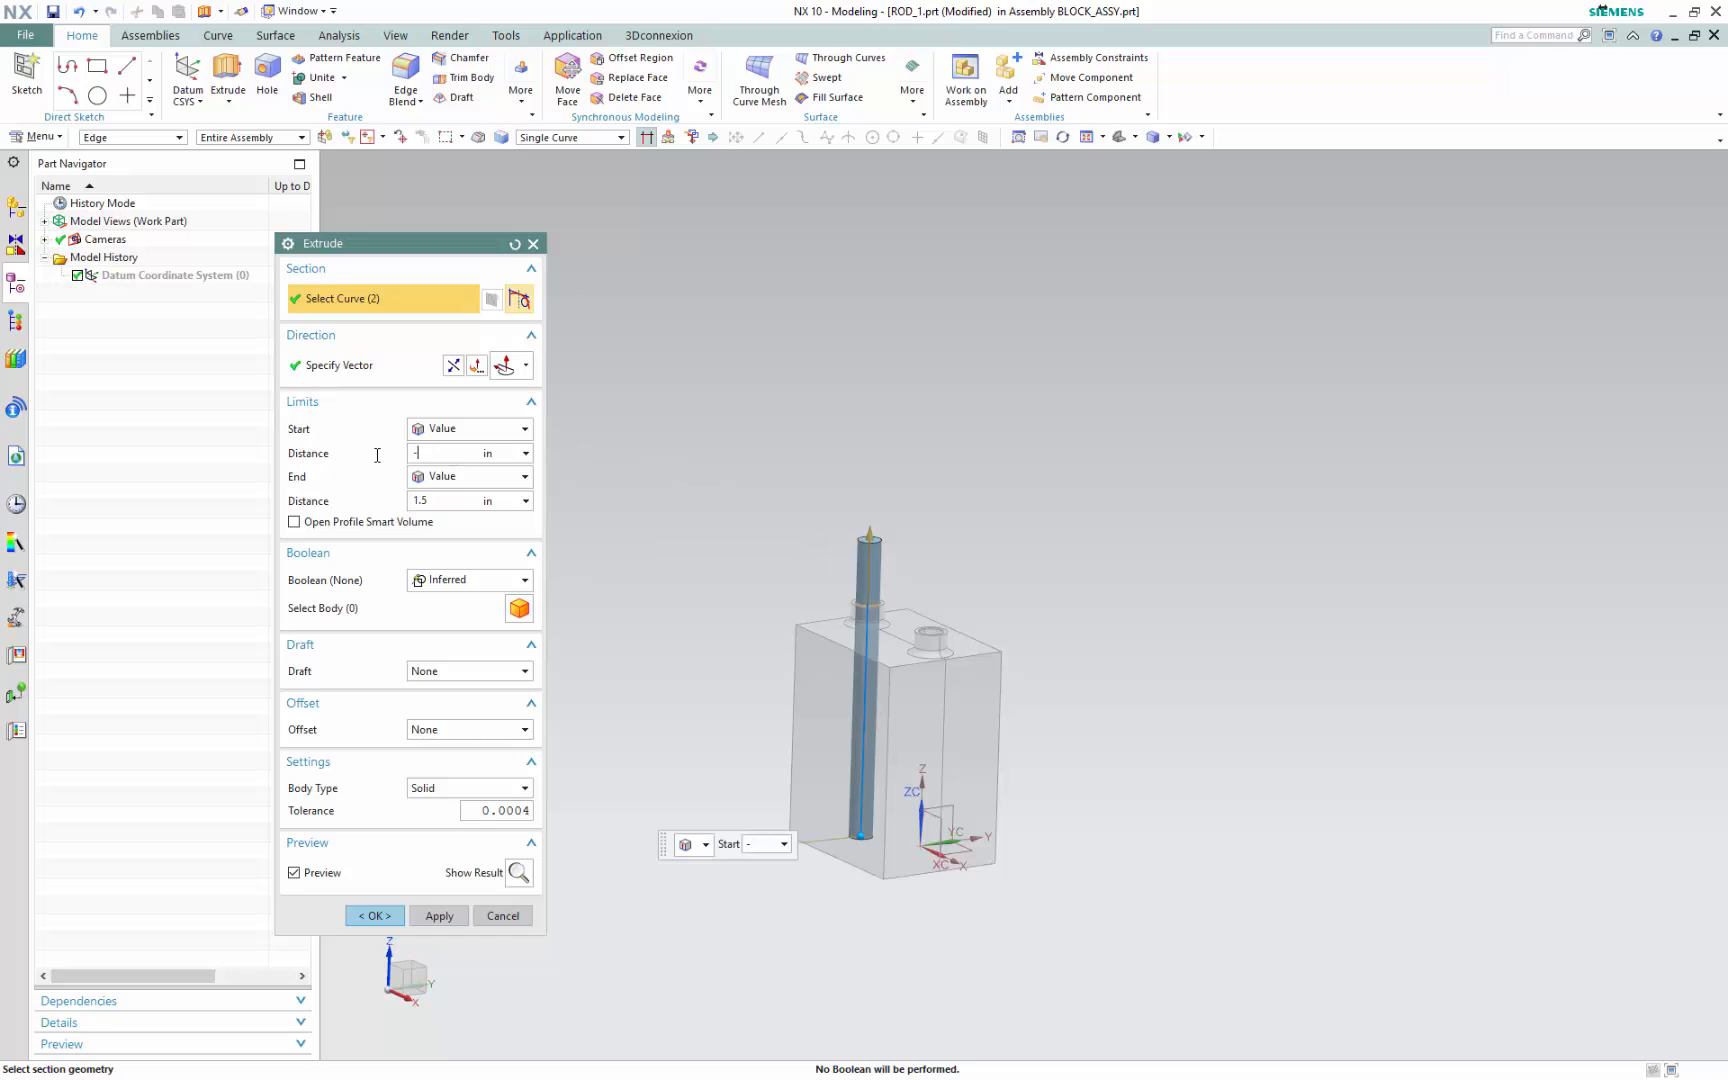
{"action": "left_click", "coordinate": [459, 501]}
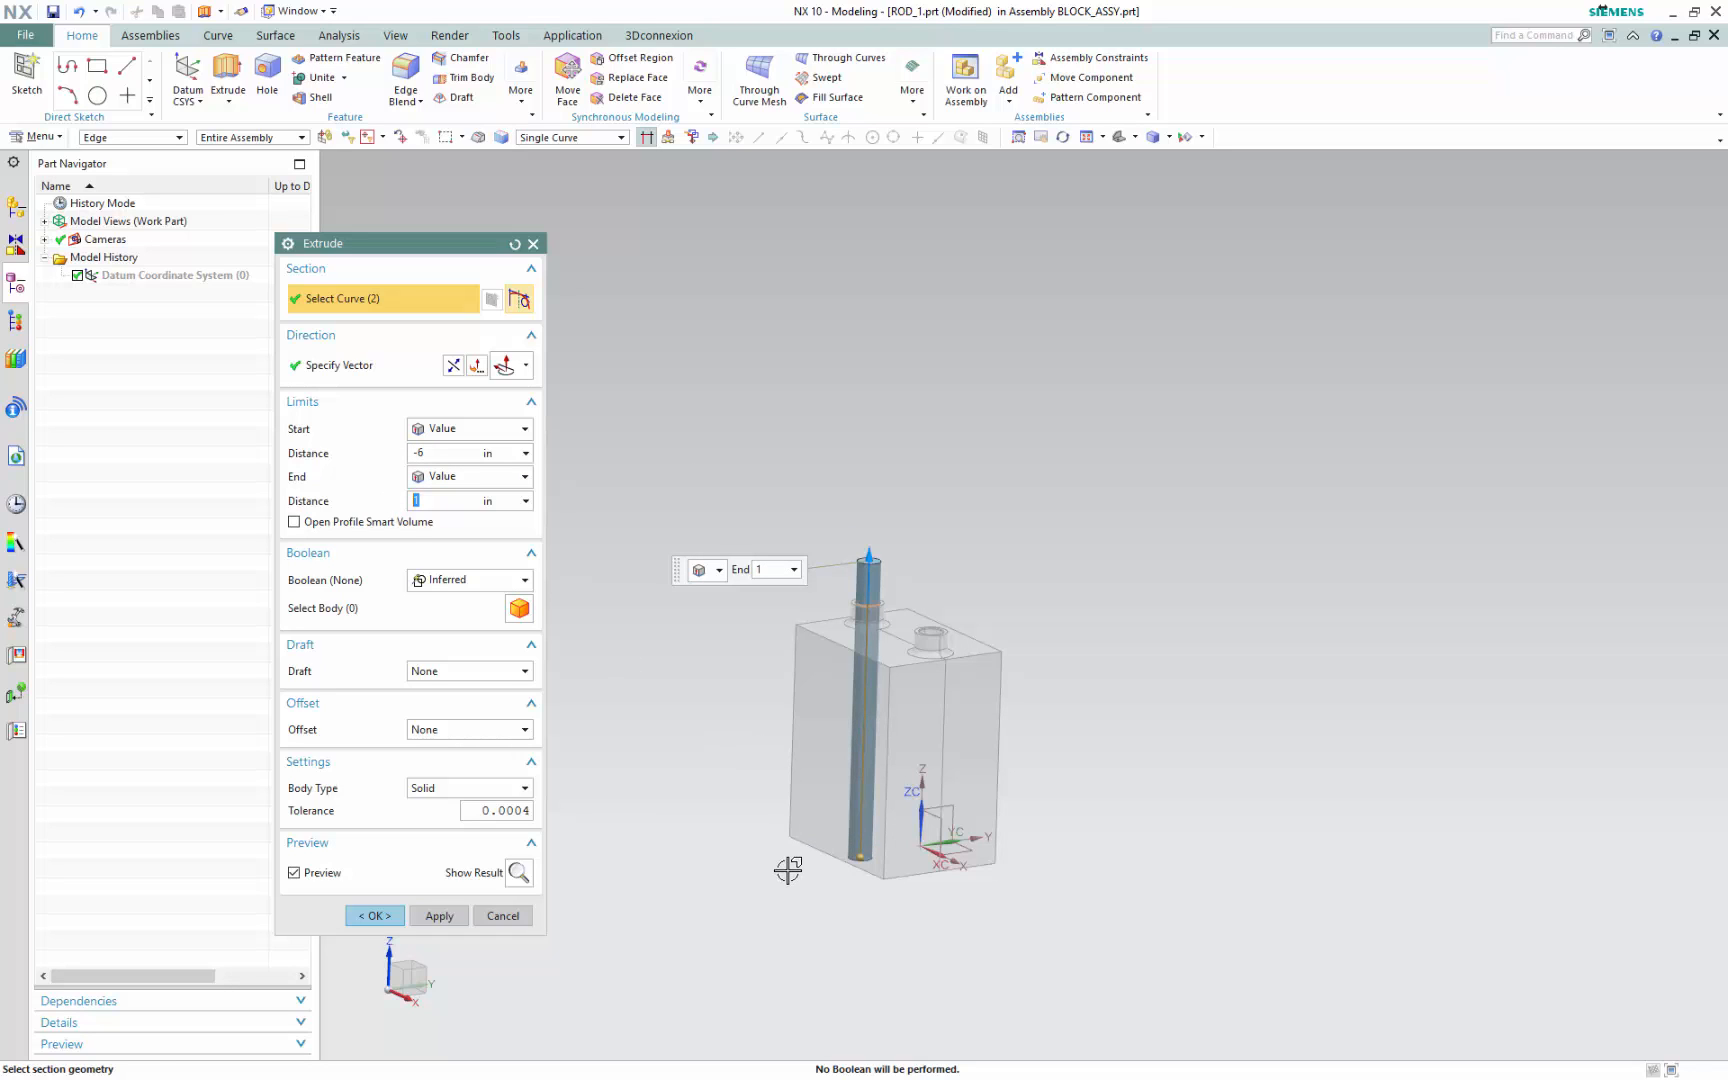
{"action": "mouse_move", "coordinate": [787, 868]}
{"action": "middle_mouse_down"}
{"action": "mouse_move", "coordinate": [767, 733]}
{"action": "mouse_move", "coordinate": [787, 852]}
{"action": "mouse_move", "coordinate": [775, 833]}
{"action": "middle_mouse_up"}
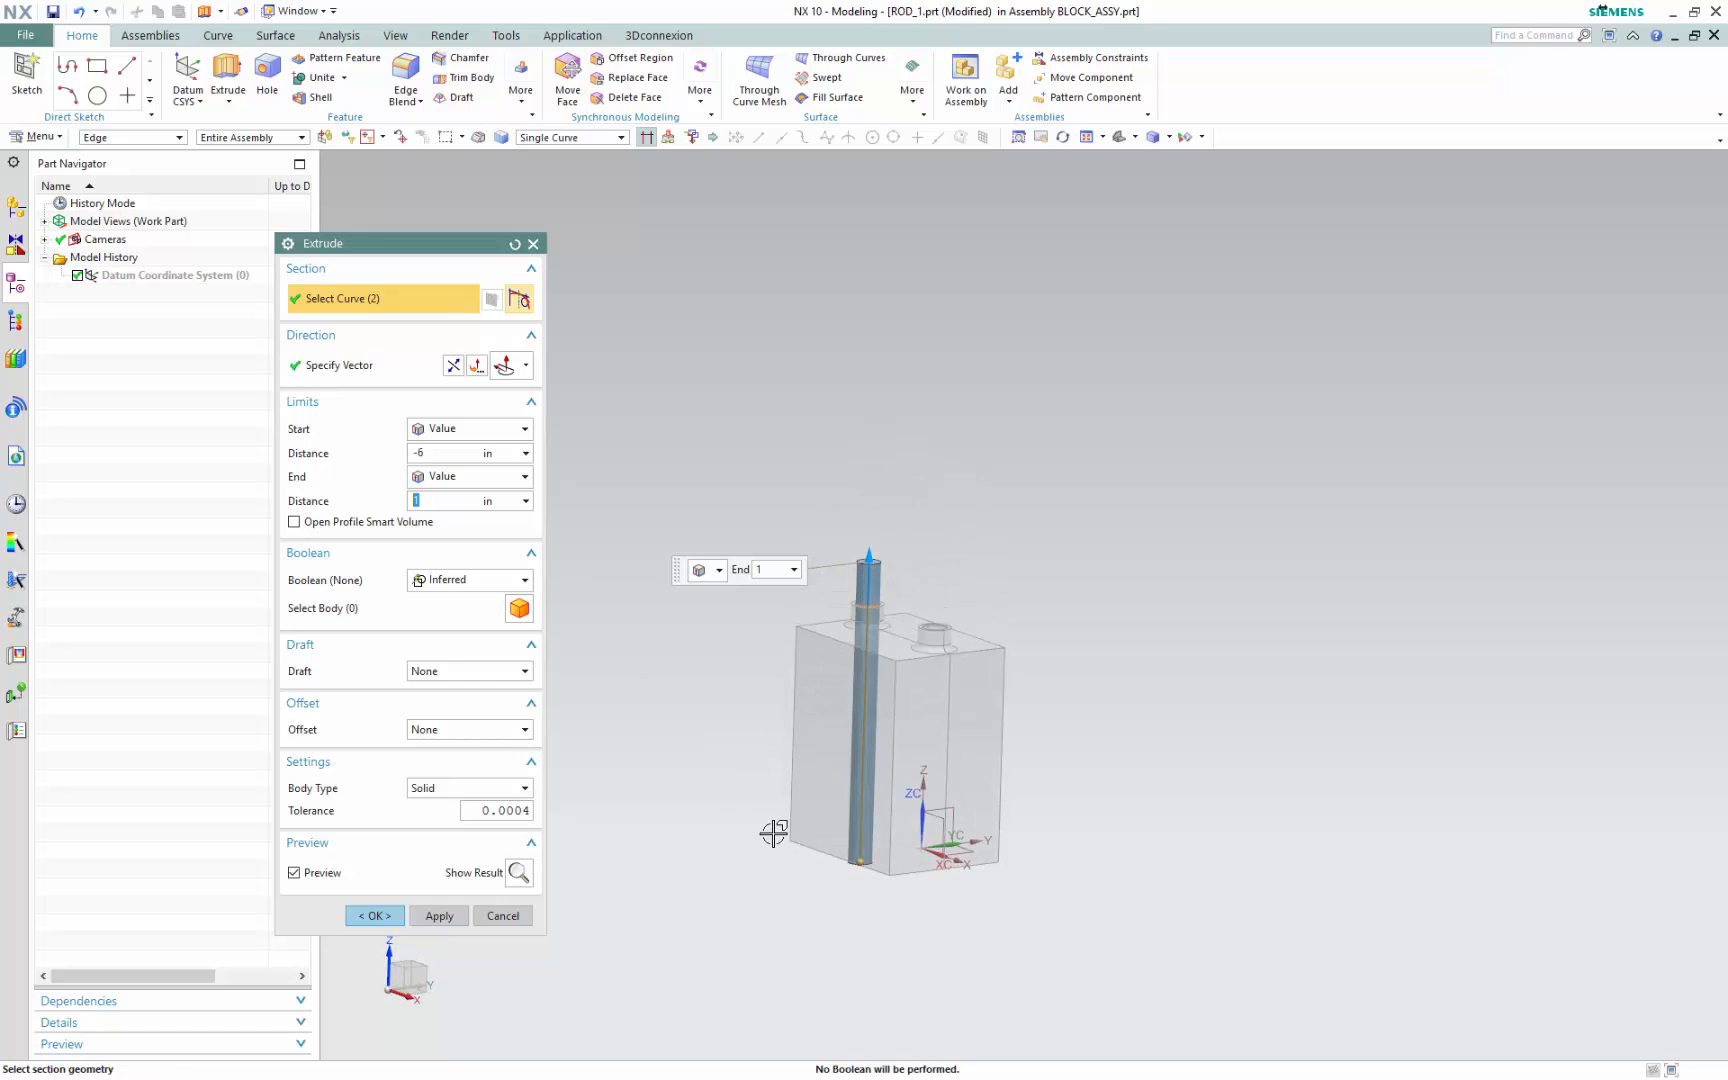
{"action": "left_click", "coordinate": [376, 918]}
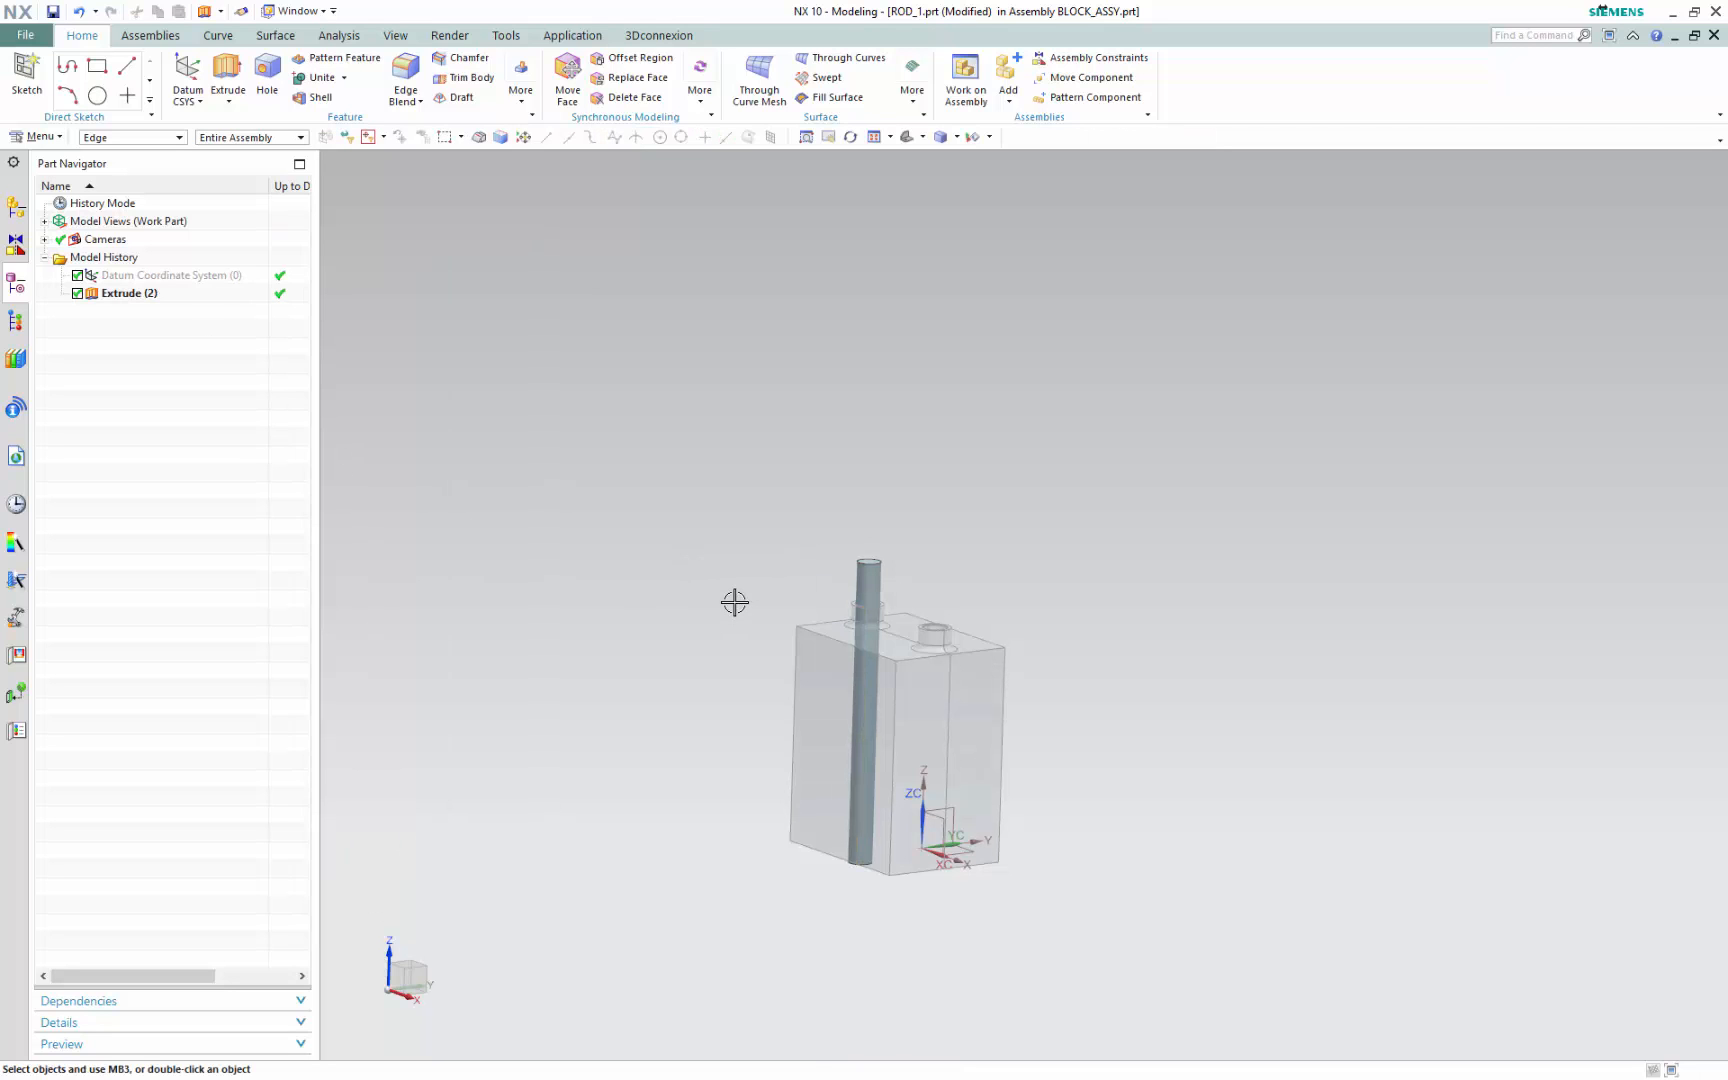
{"action": "left_click", "coordinate": [240, 139]}
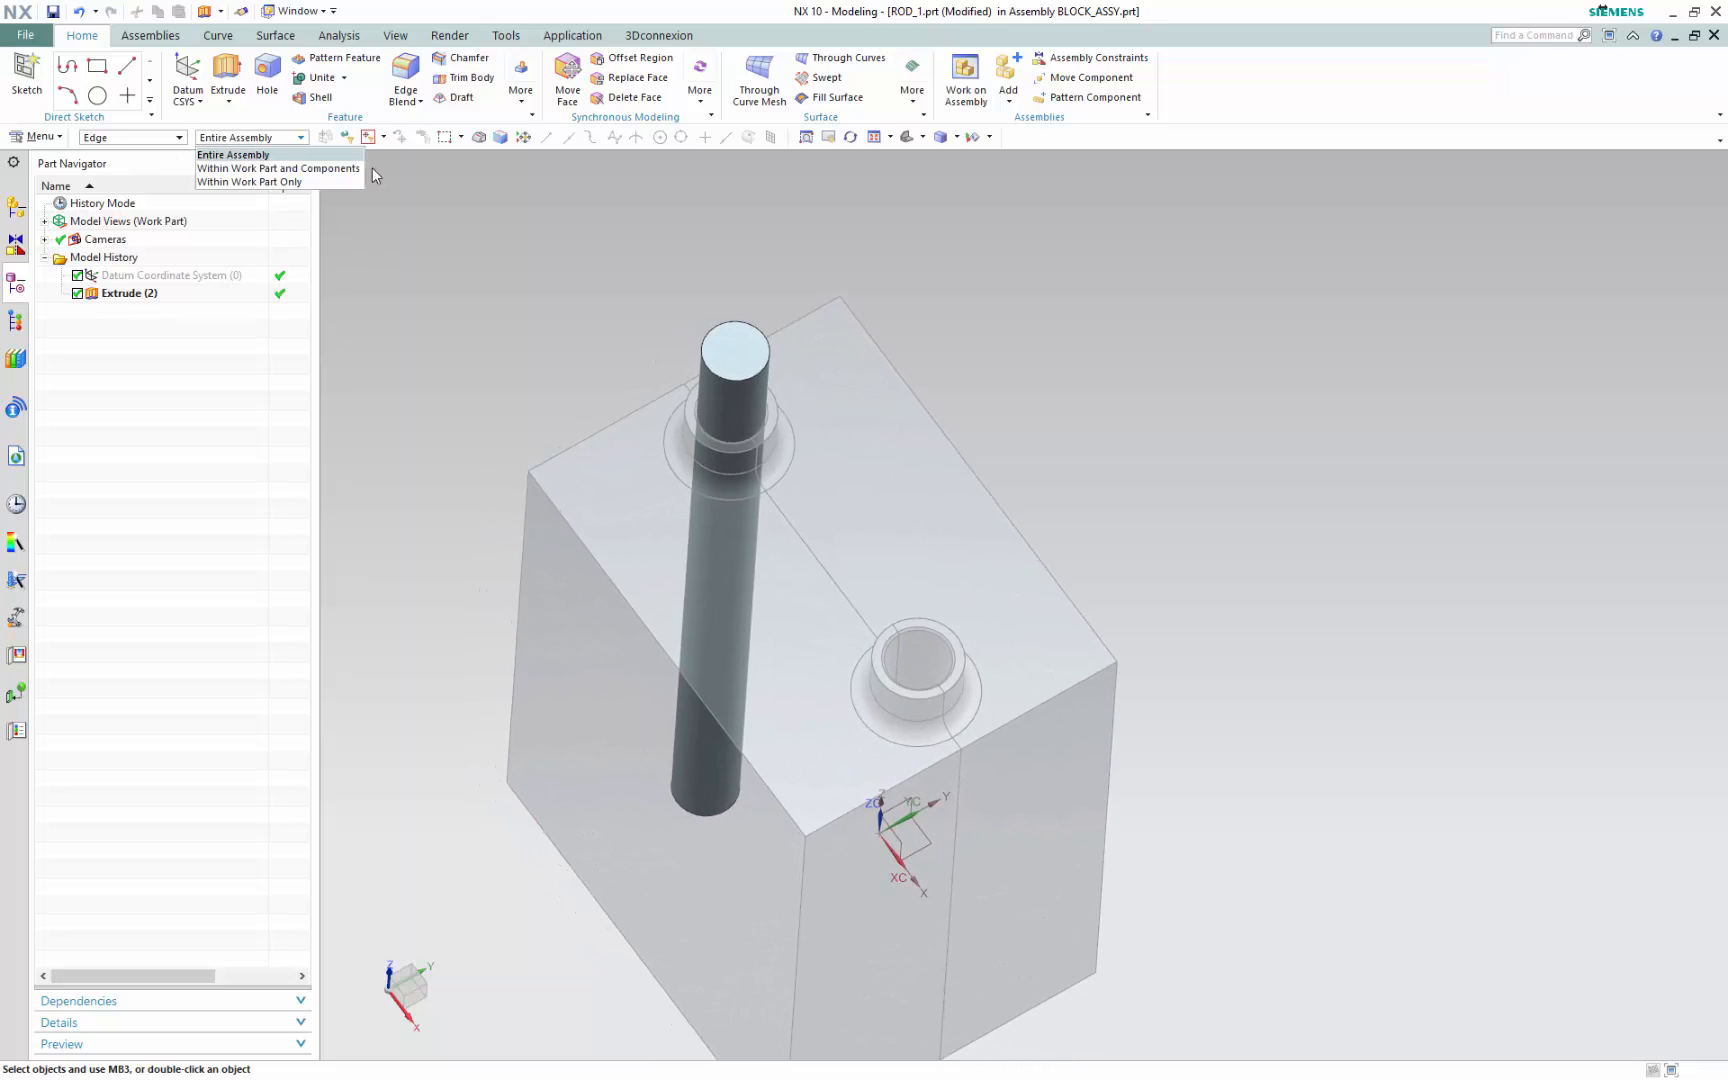
{"action": "left_click", "coordinate": [455, 226]}
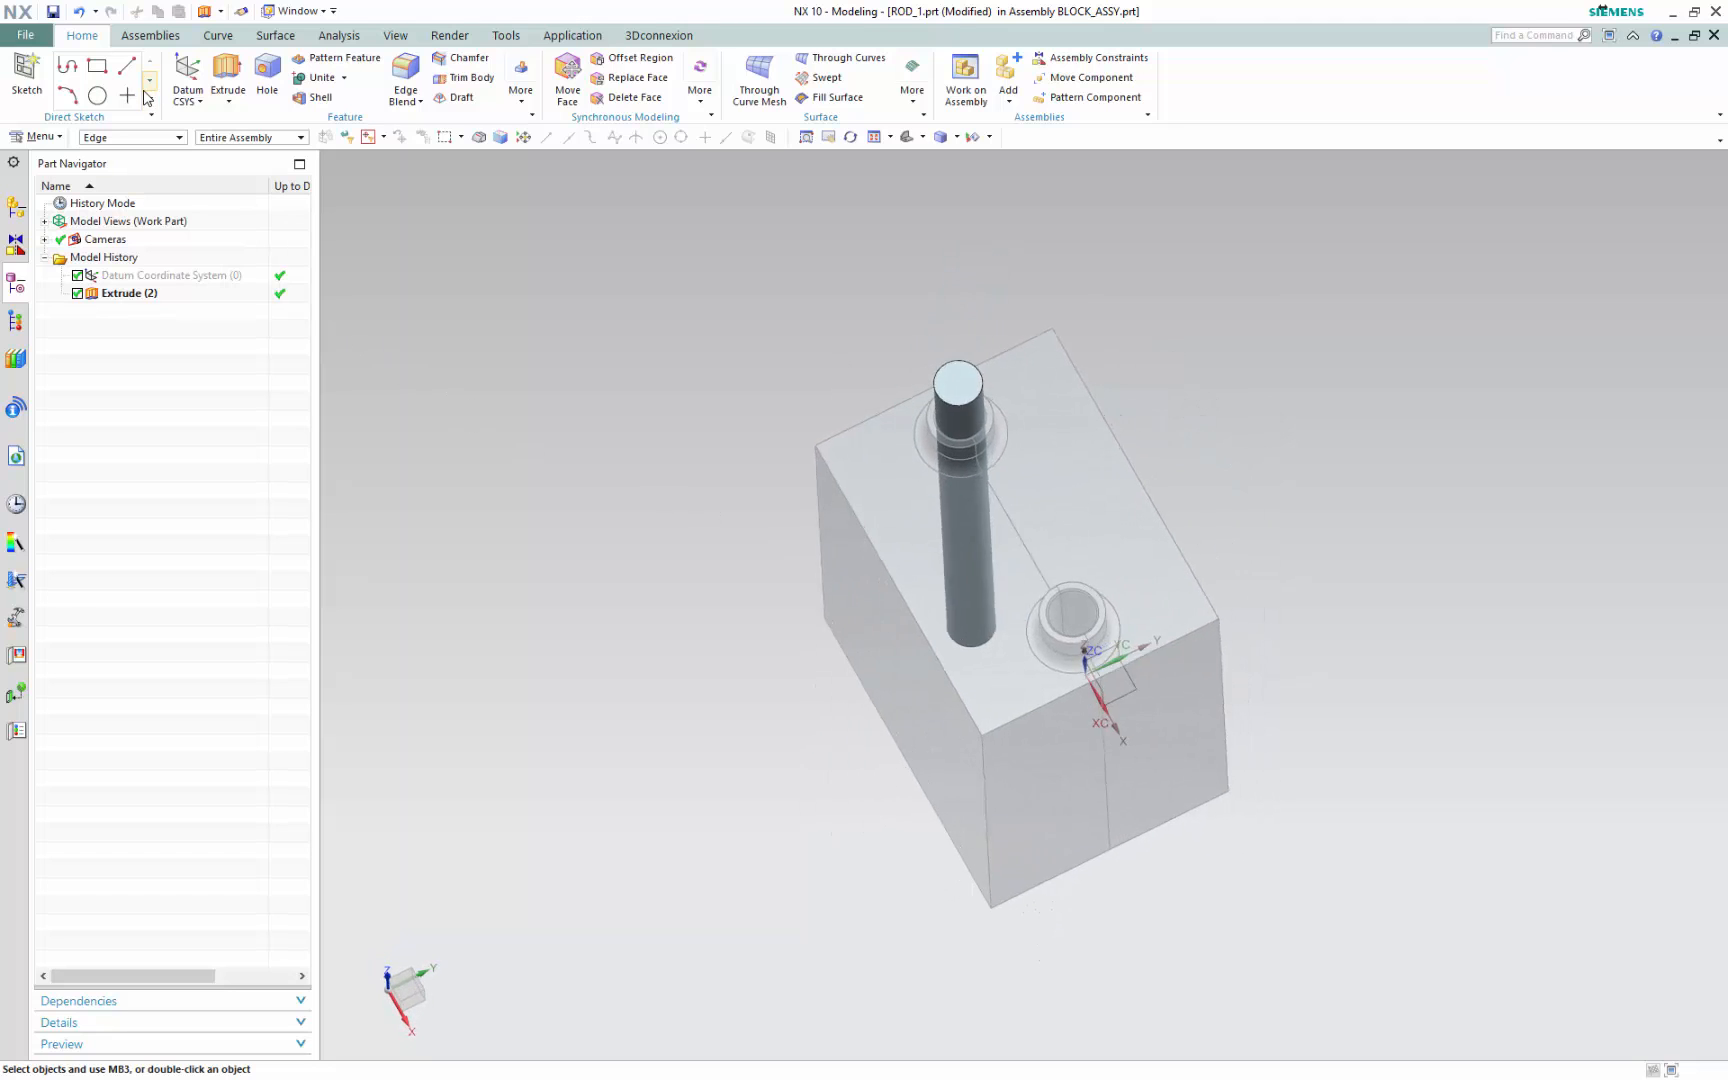
Make BLOCK_ASSY the work part and add a Concentric constraint between ROD_1's lower circular end edge and the hole edge on BLOCK_1's underside
{"action": "left_click", "coordinate": [15, 208]}
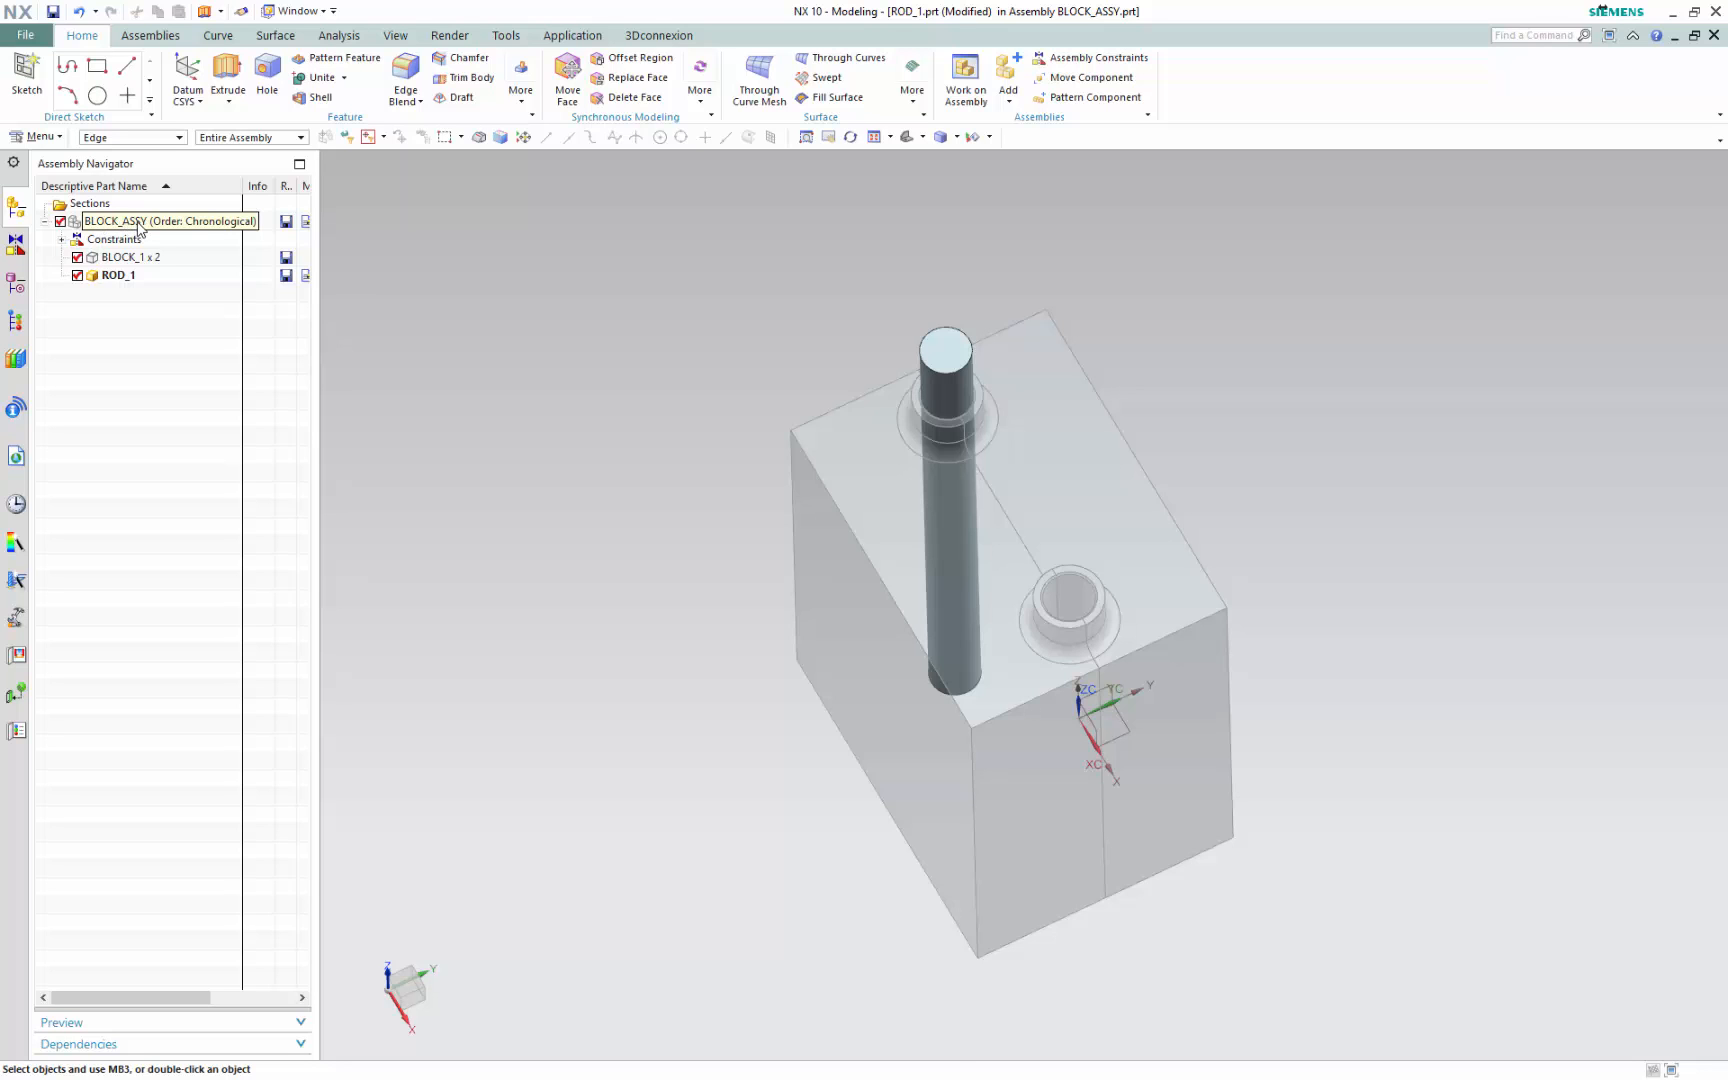
{"action": "double_click", "coordinate": [140, 222]}
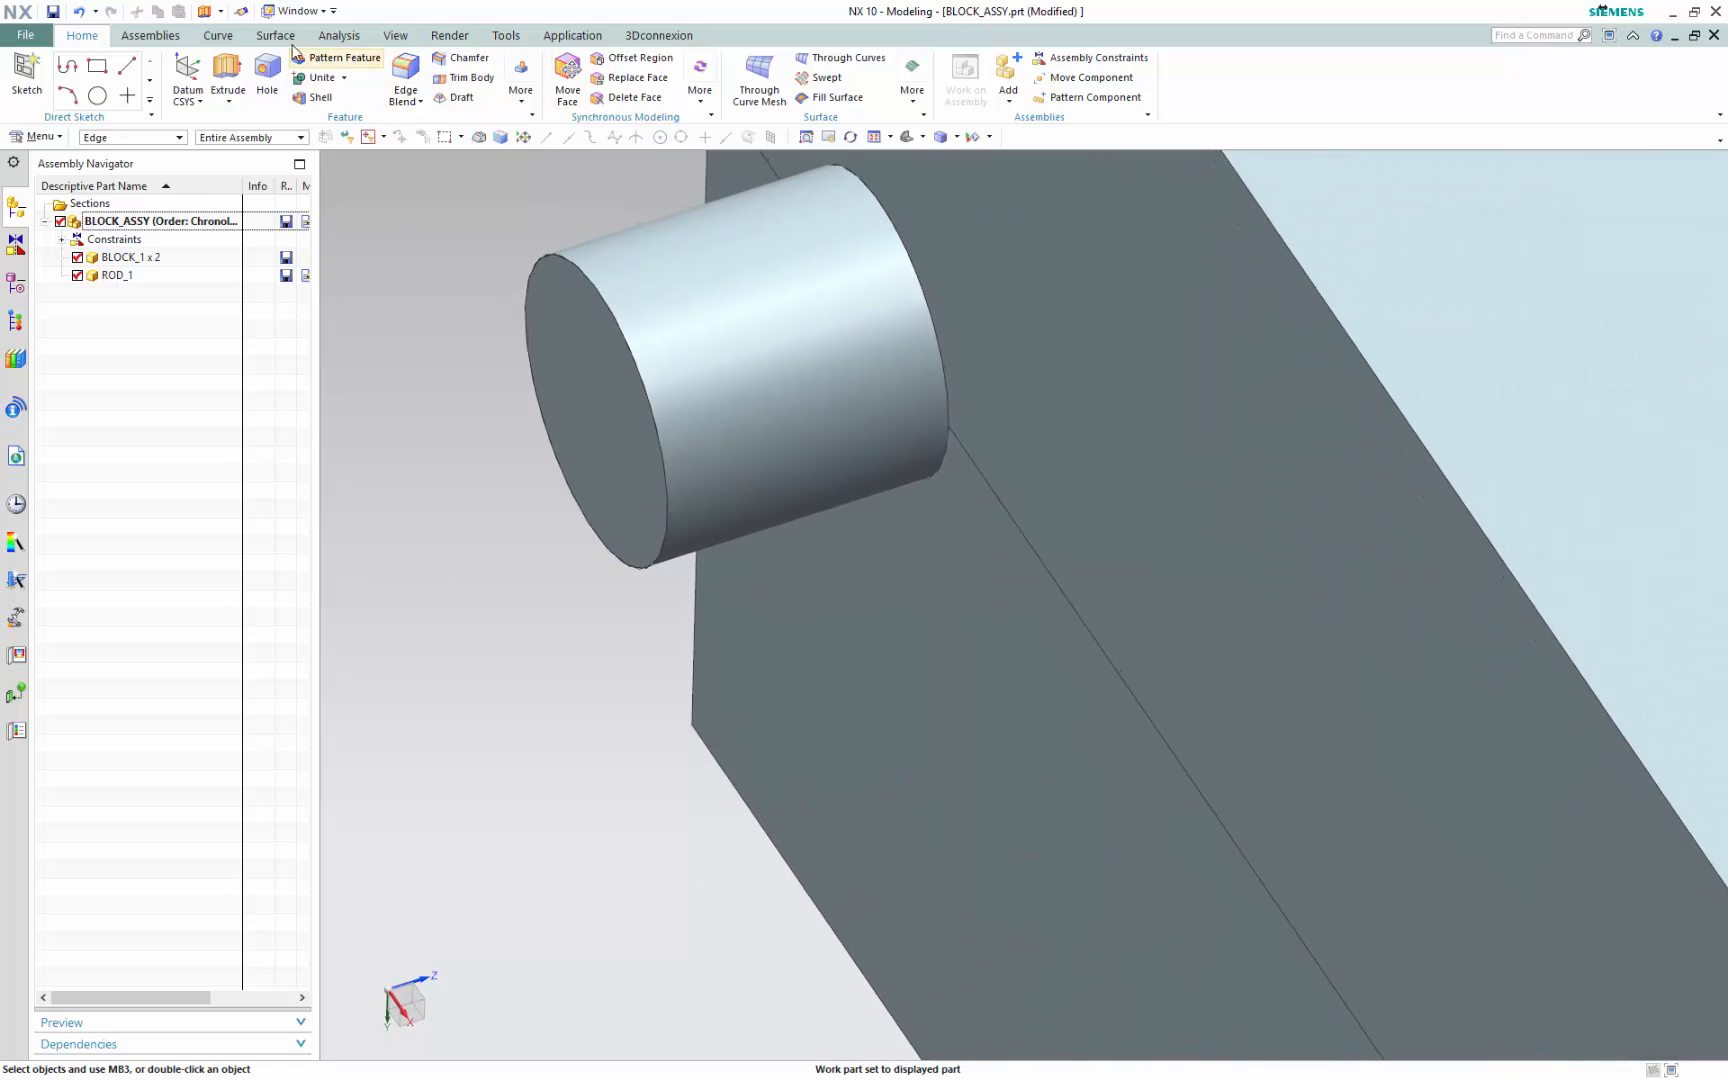
{"action": "left_click", "coordinate": [180, 35]}
{"action": "left_click", "coordinate": [519, 80]}
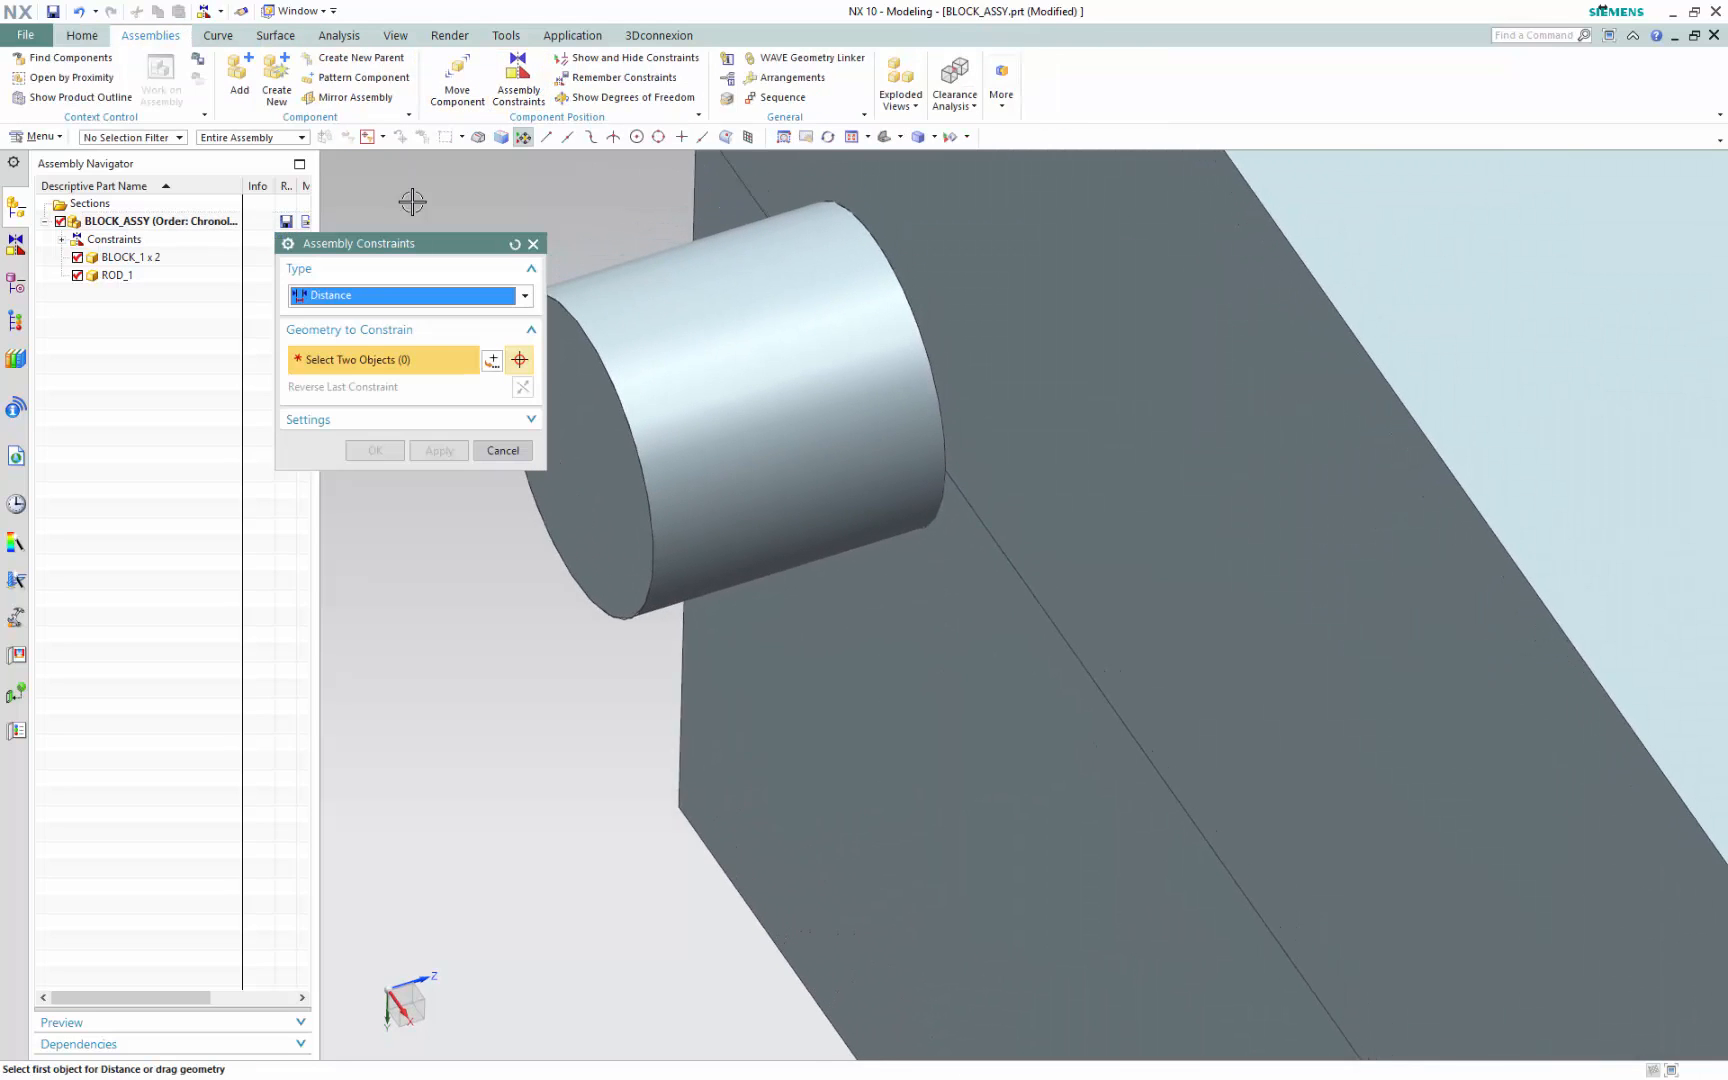
{"action": "left_click", "coordinate": [345, 296]}
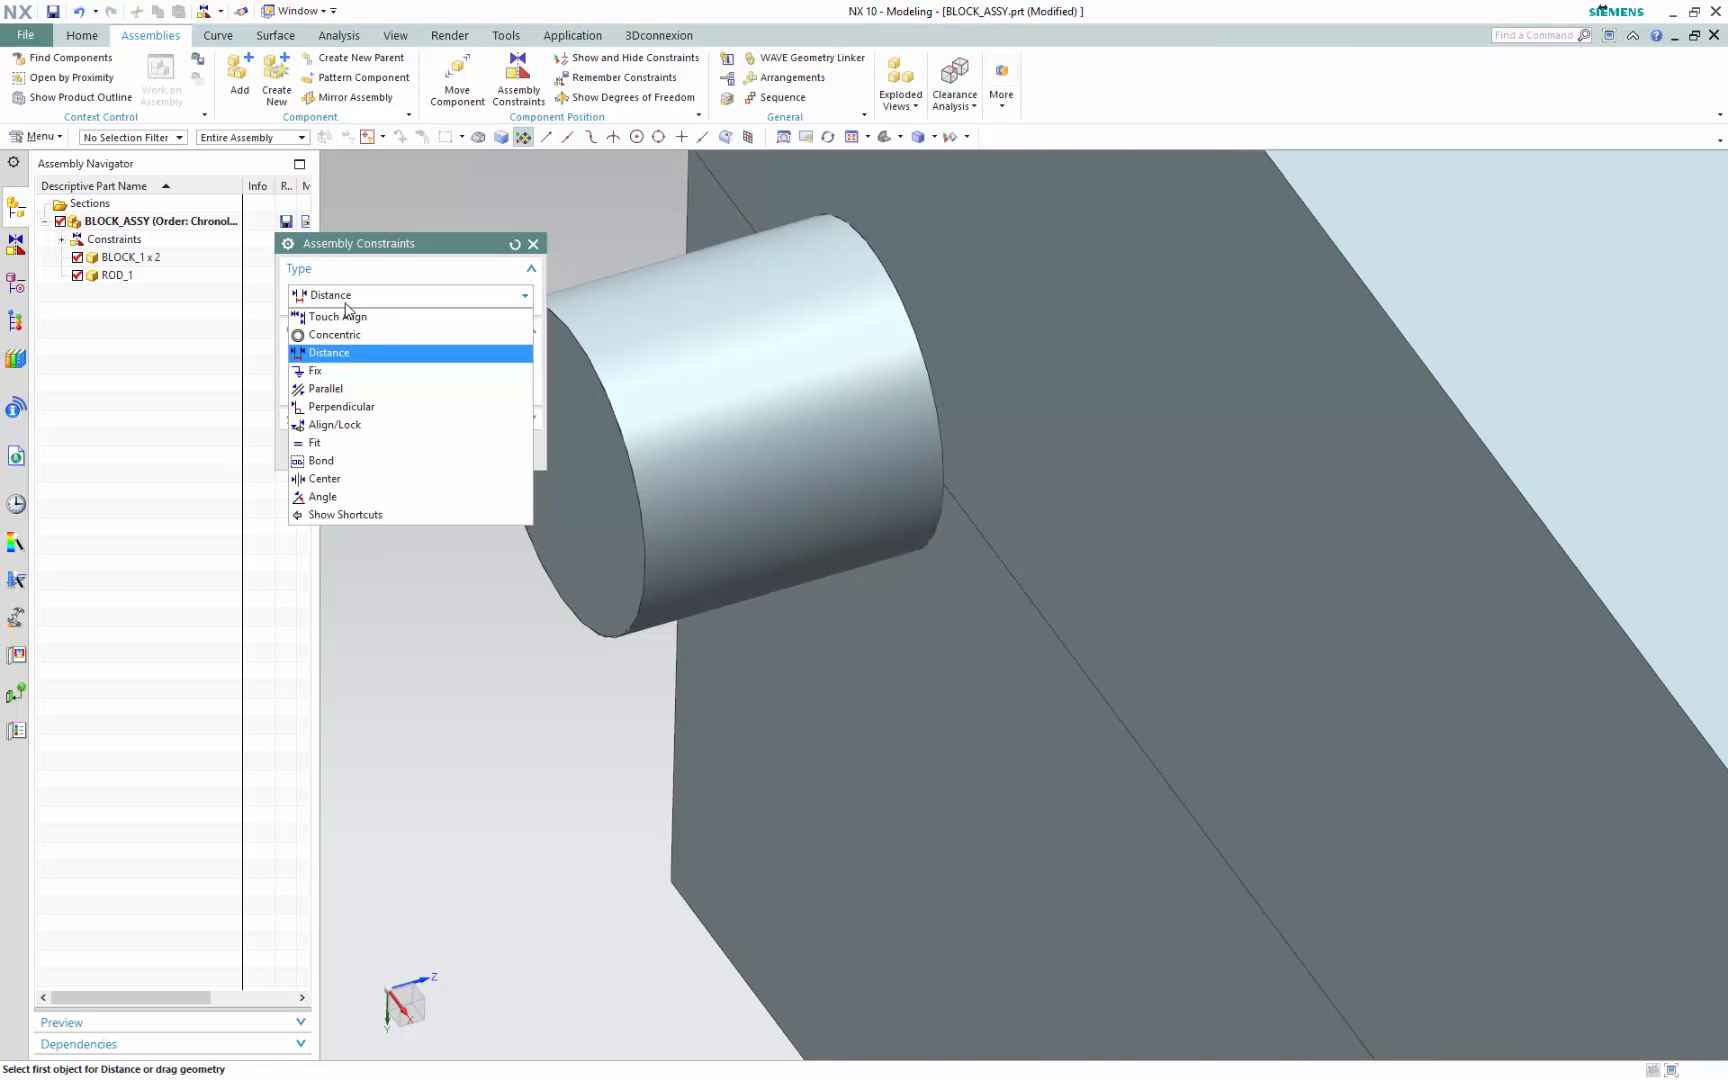
{"action": "left_click", "coordinate": [338, 334]}
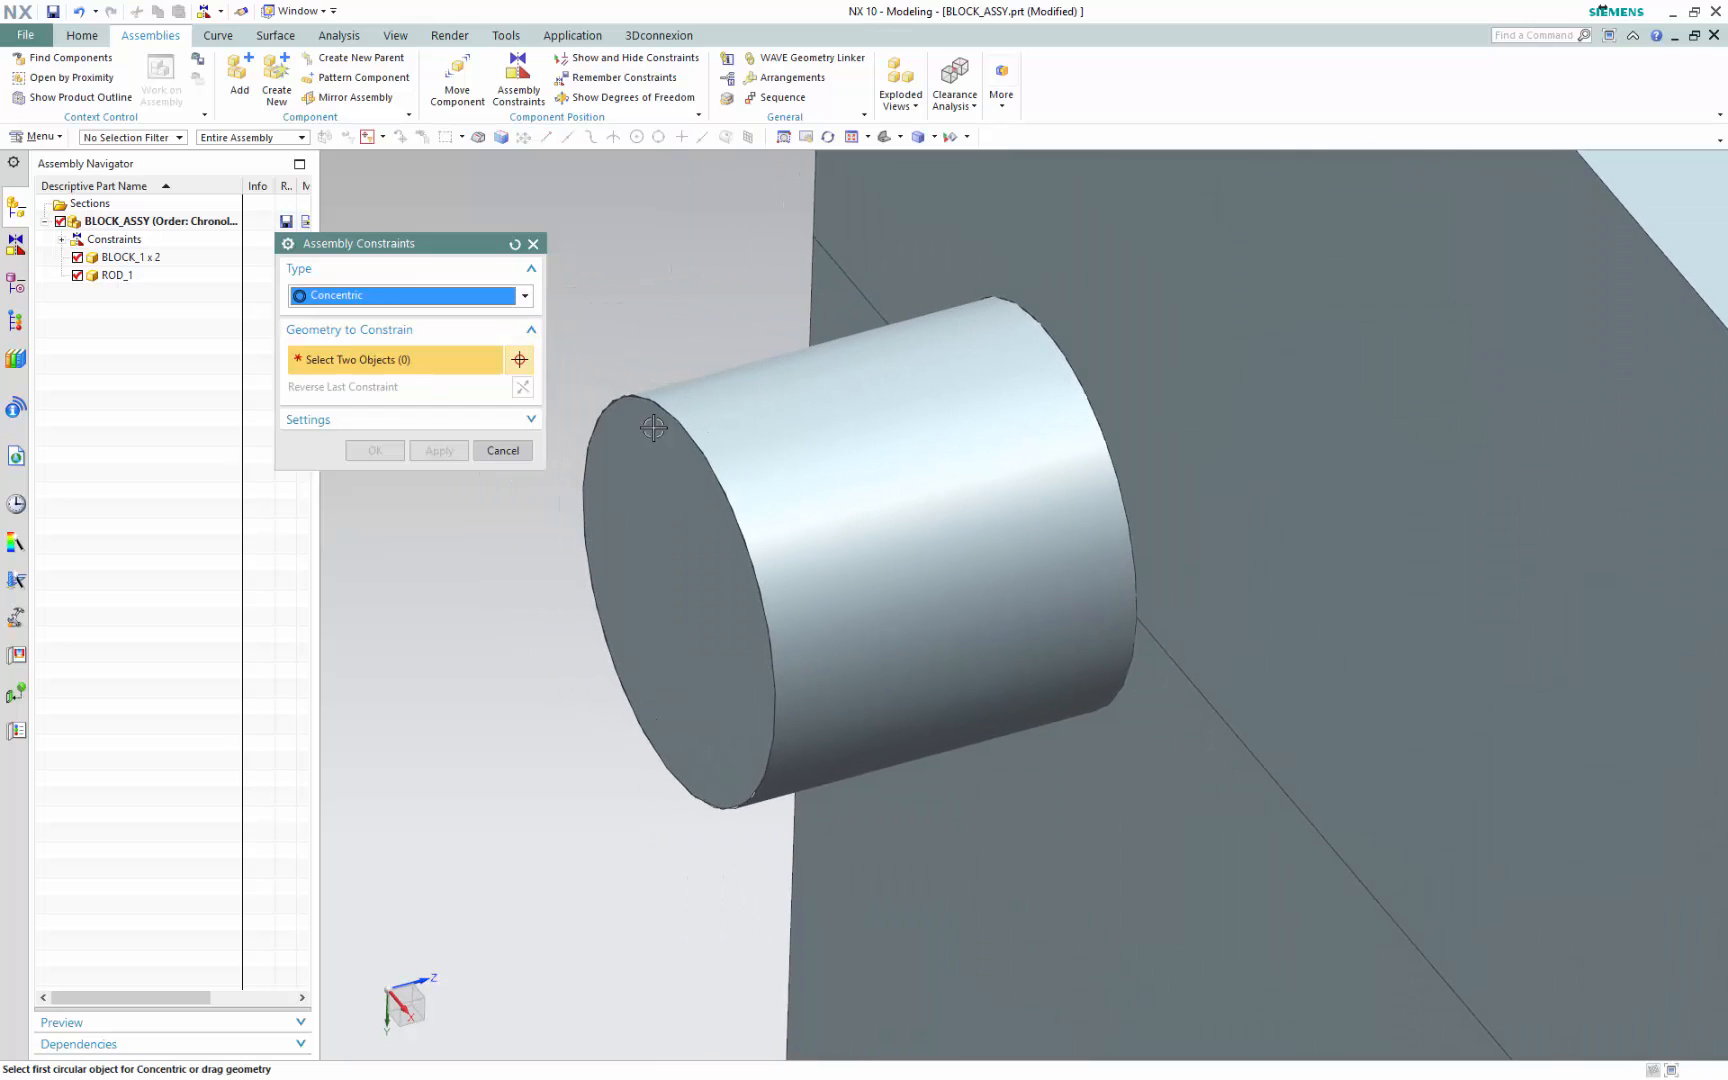
{"action": "left_click", "coordinate": [668, 414]}
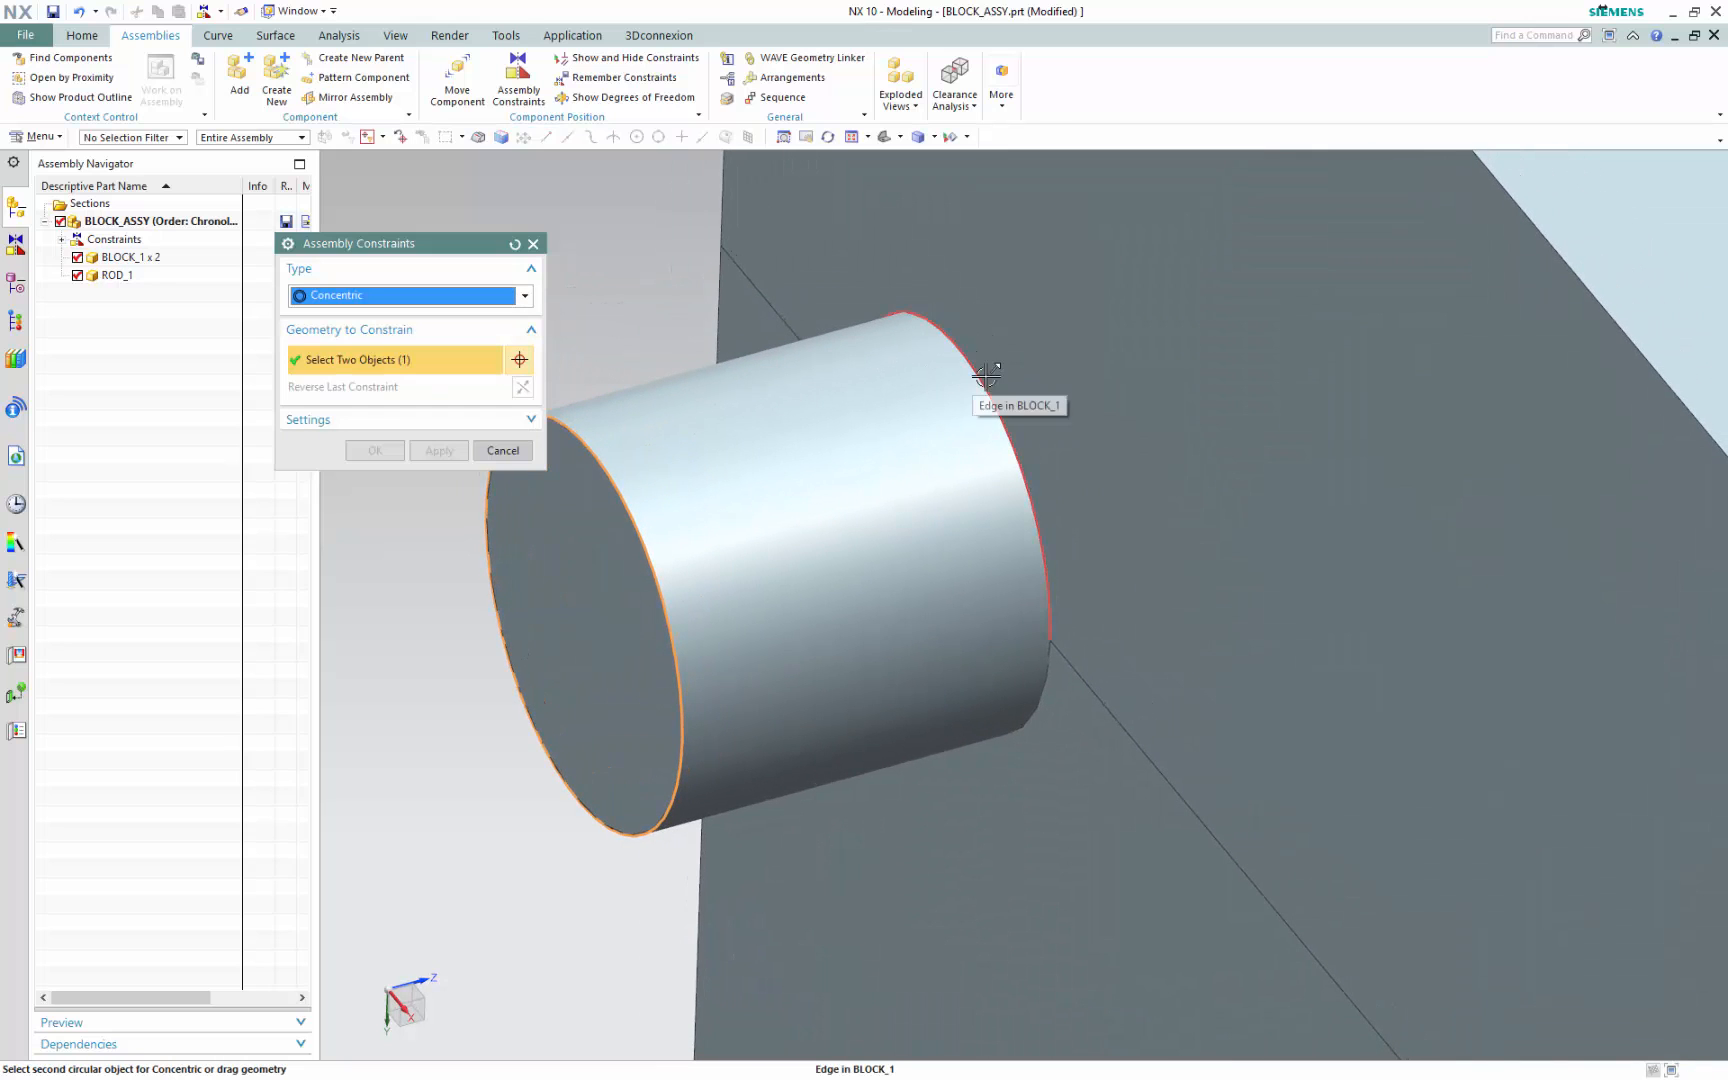
{"action": "left_click", "coordinate": [986, 375]}
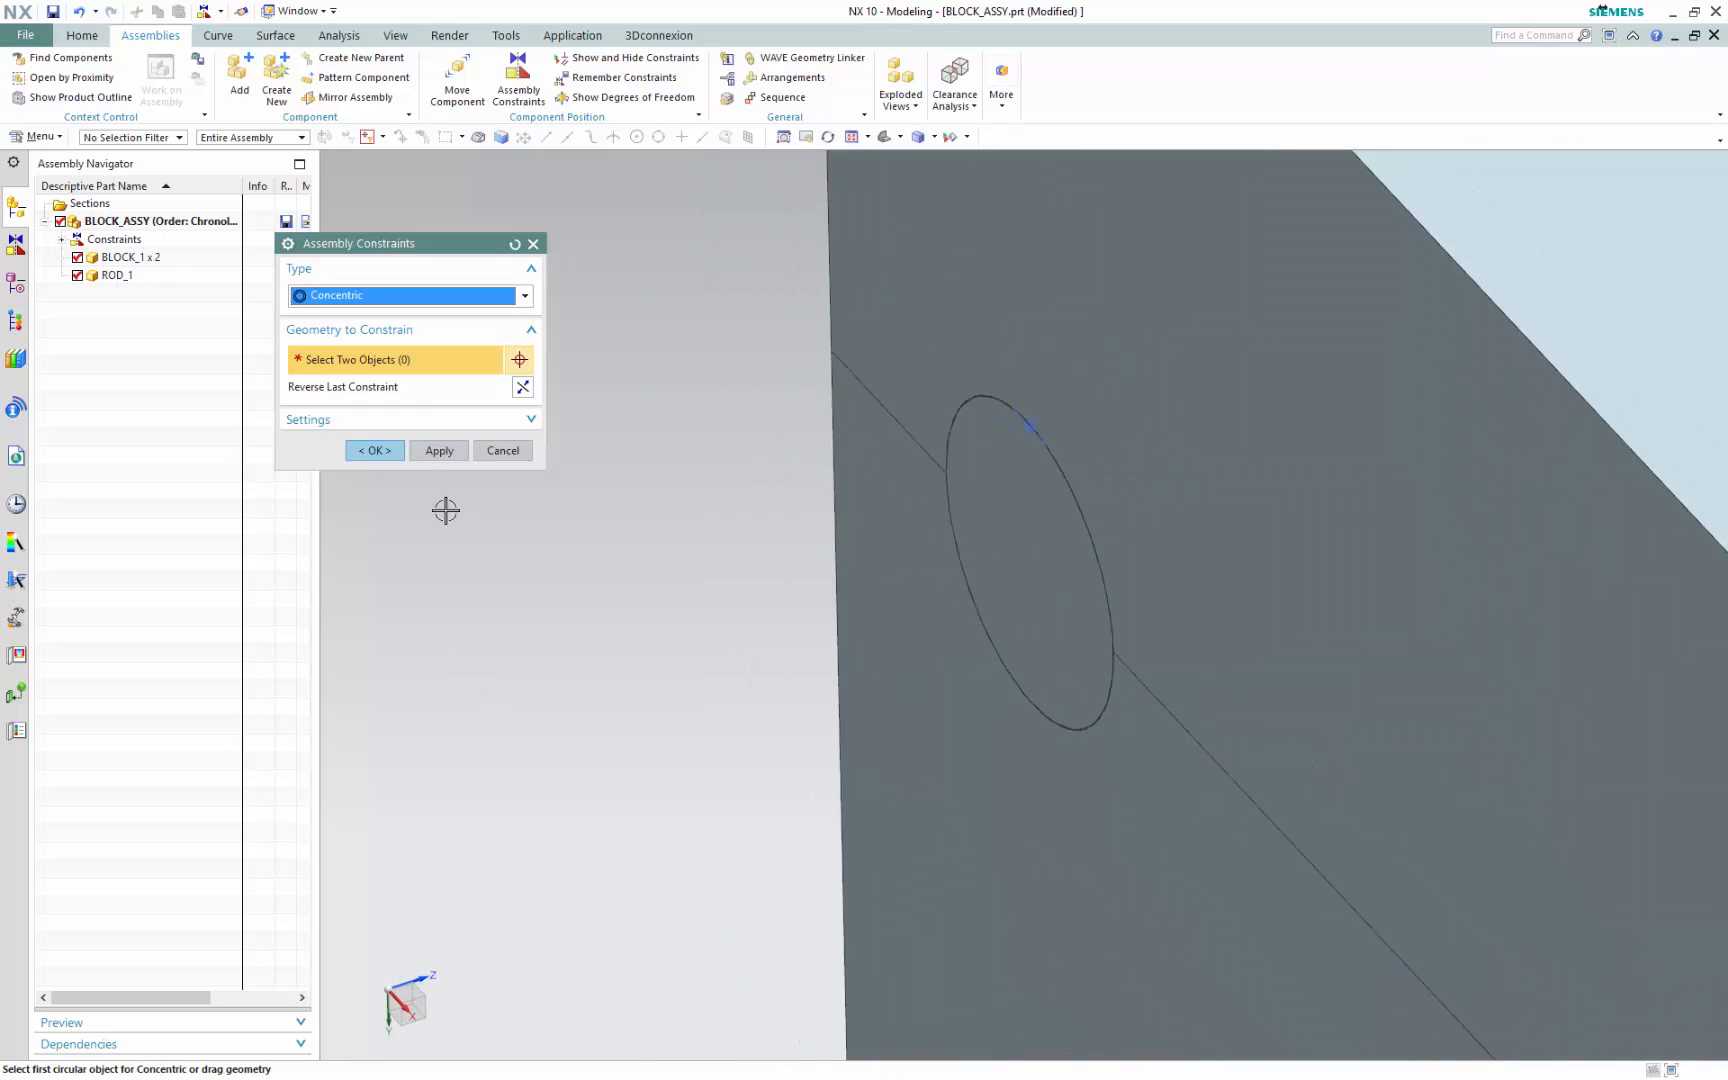
{"action": "left_click", "coordinate": [381, 452]}
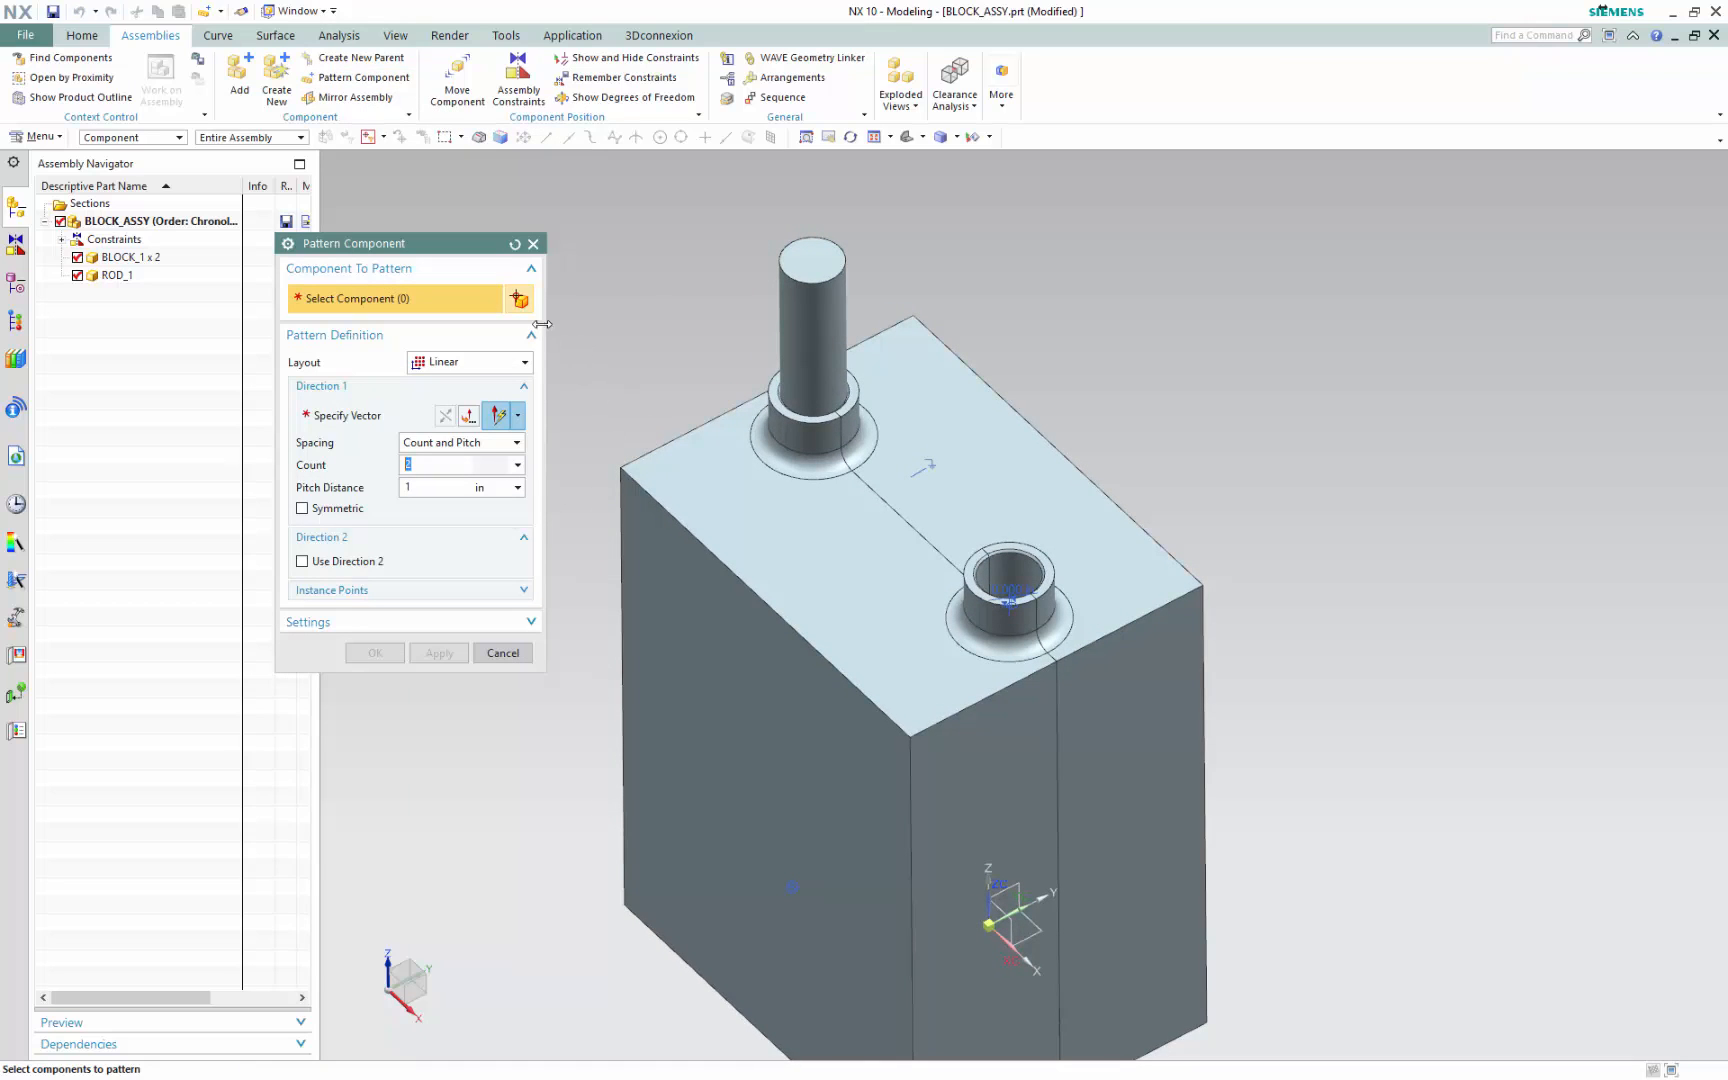
Define a linear component pattern of ROD_1 along the X-axis with a count of 2
{"action": "left_click", "coordinate": [818, 297]}
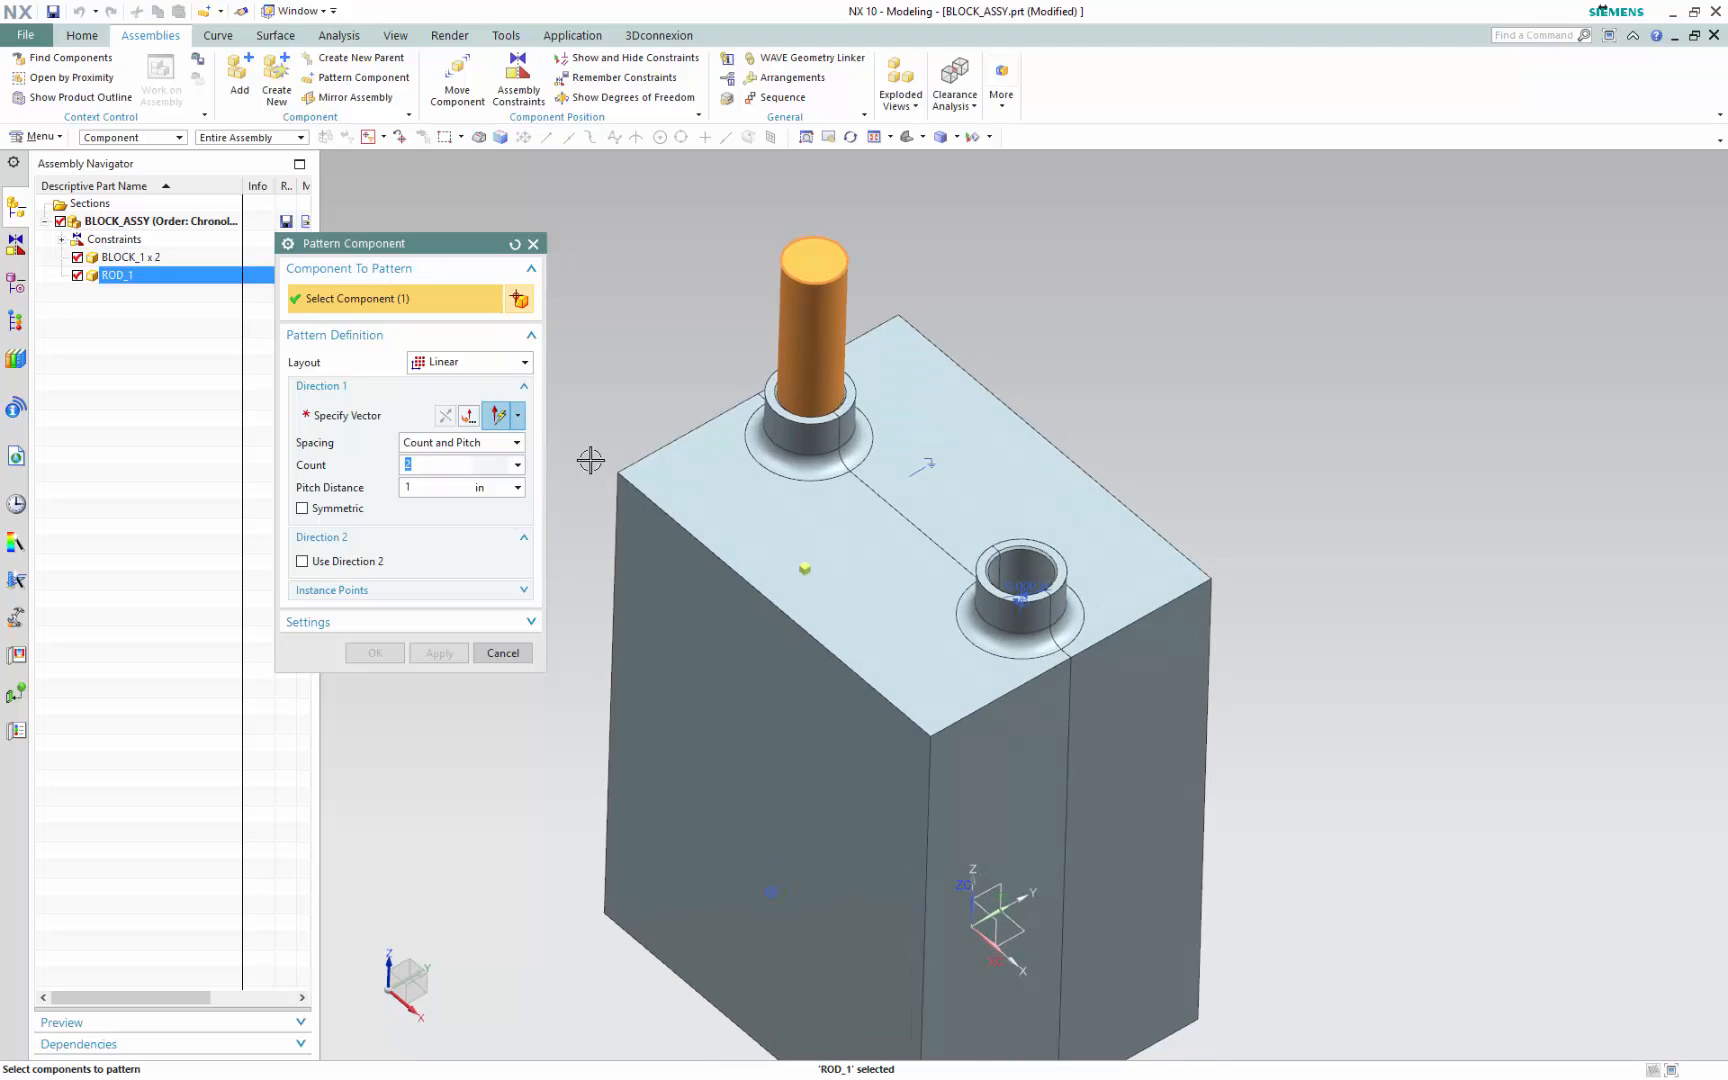
{"action": "left_click", "coordinate": [355, 416]}
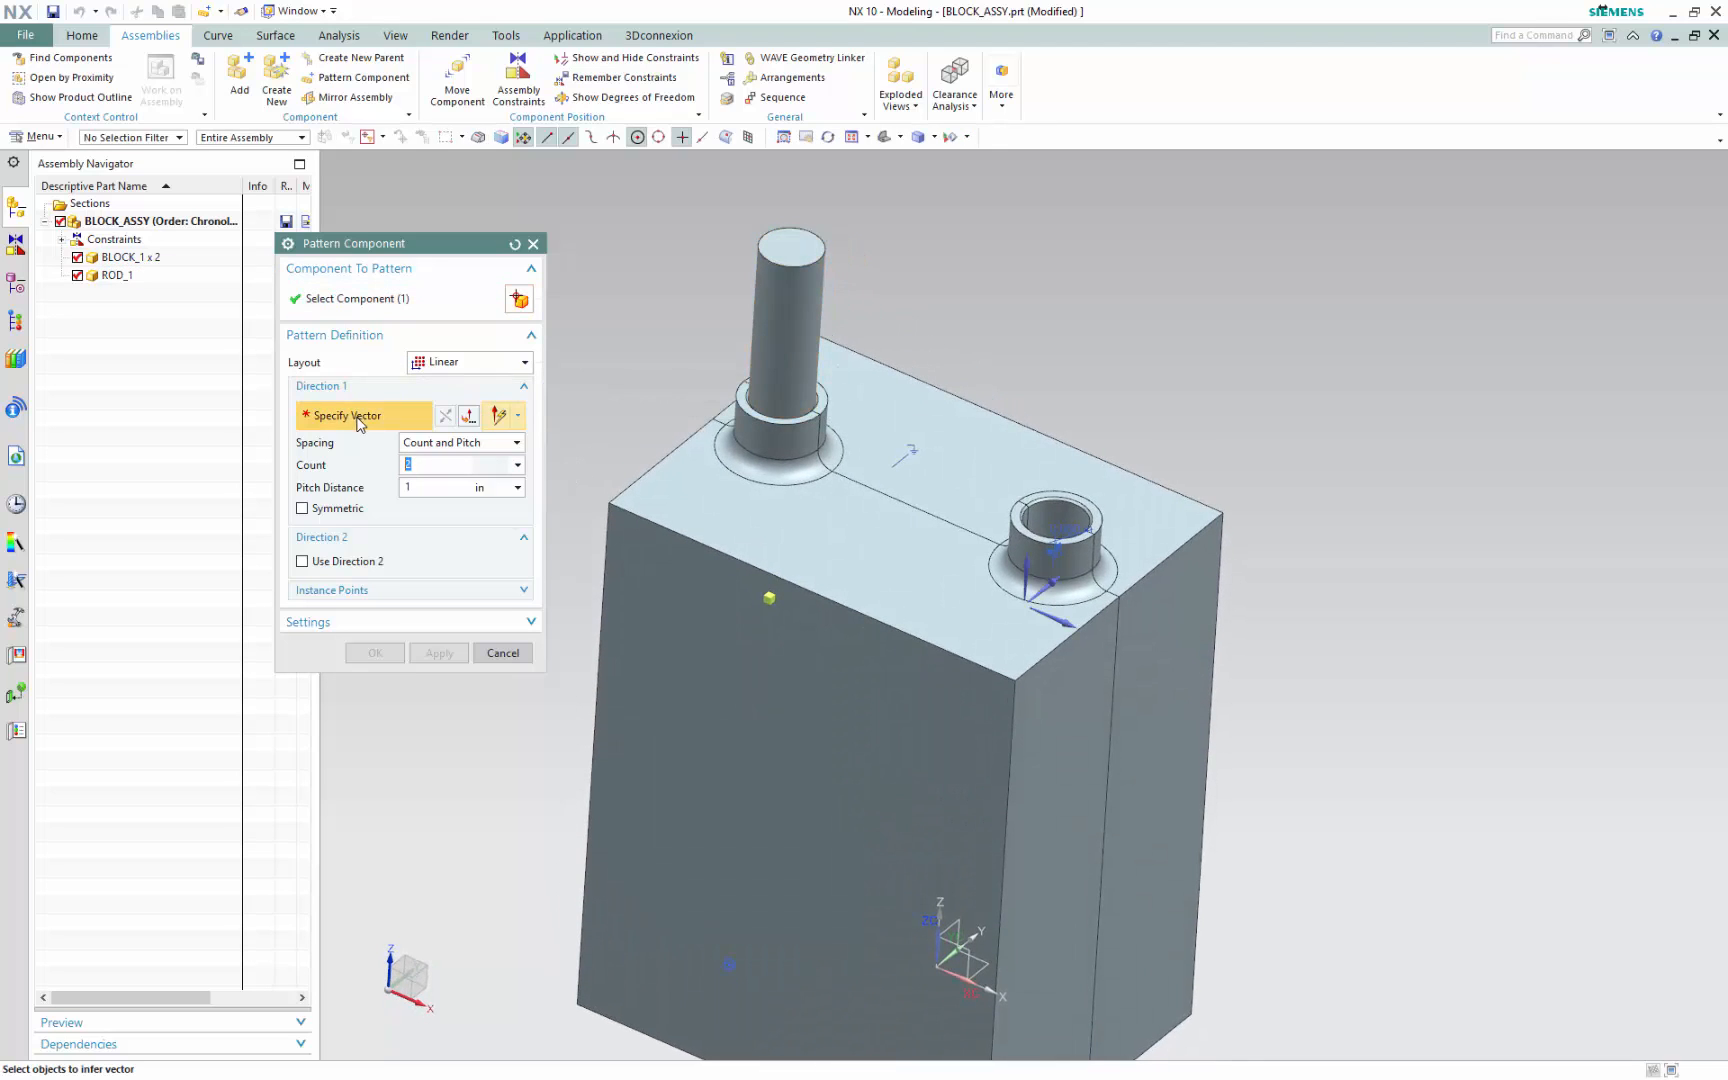
{"action": "left_click", "coordinate": [1058, 623]}
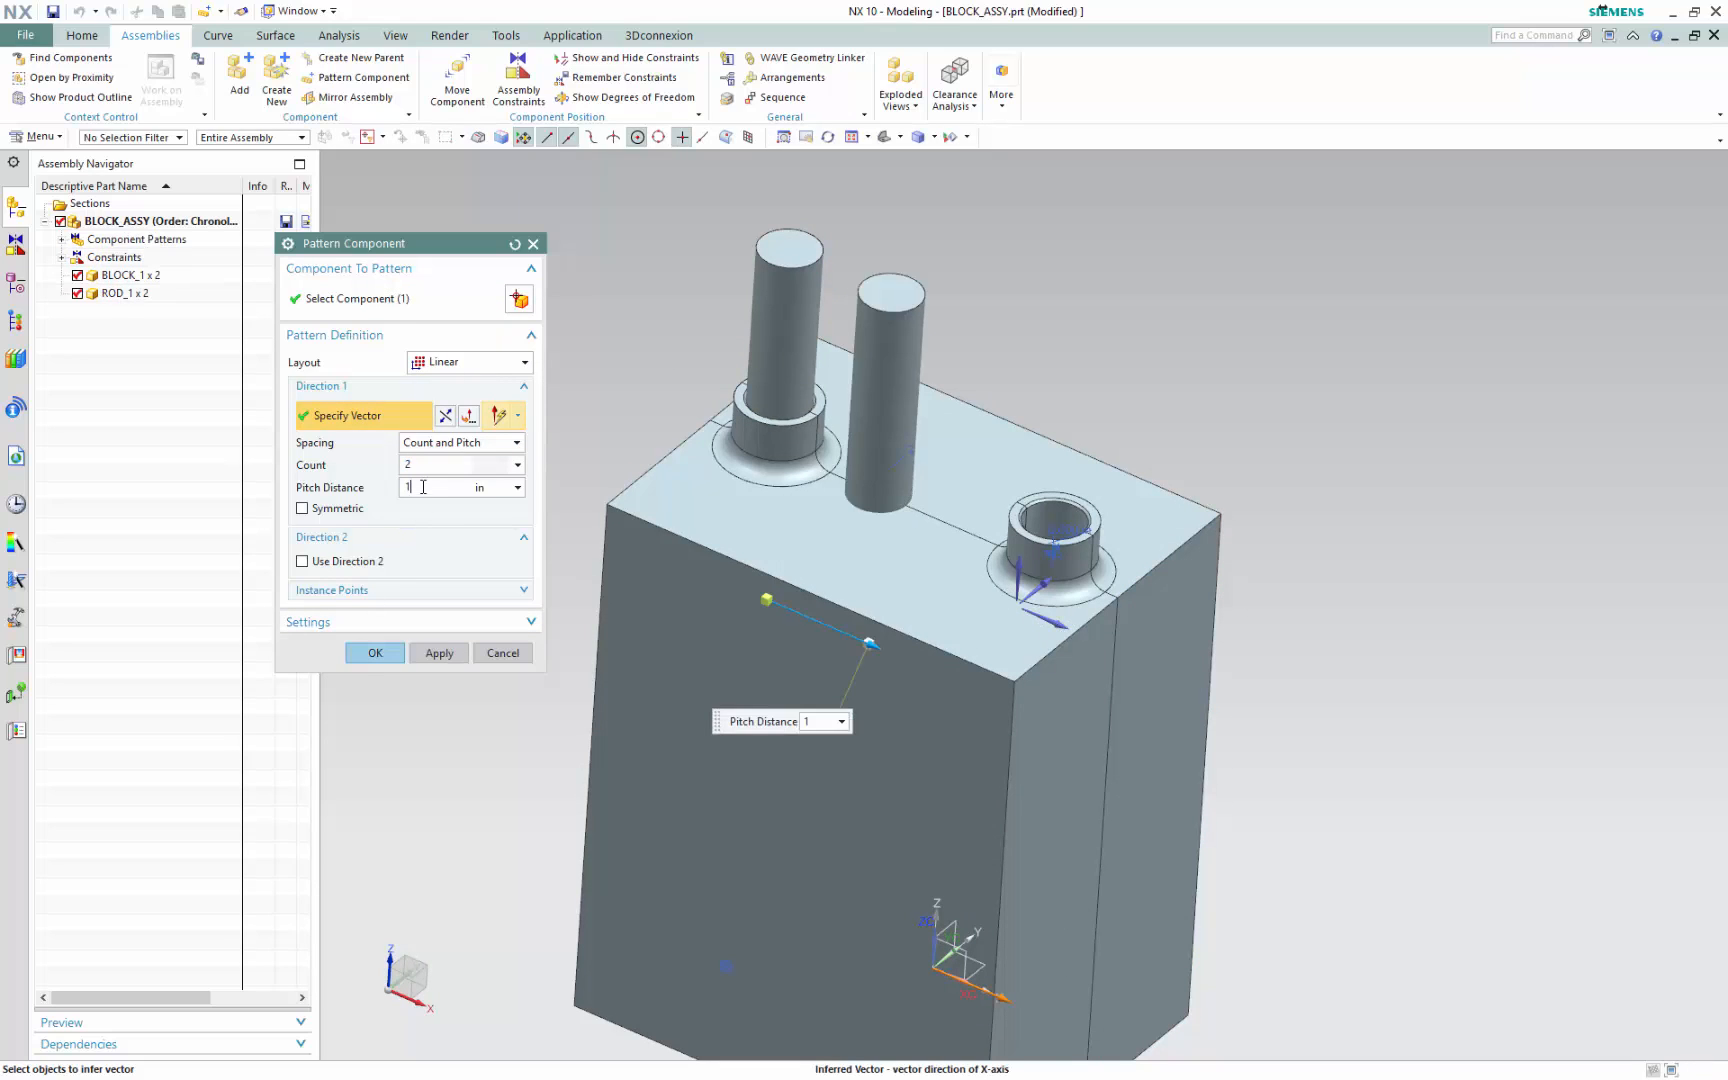
Define the pattern's pitch by measuring the distance between the arc centers of the two bosses, and create the rod pattern
{"action": "left_click", "coordinate": [519, 489]}
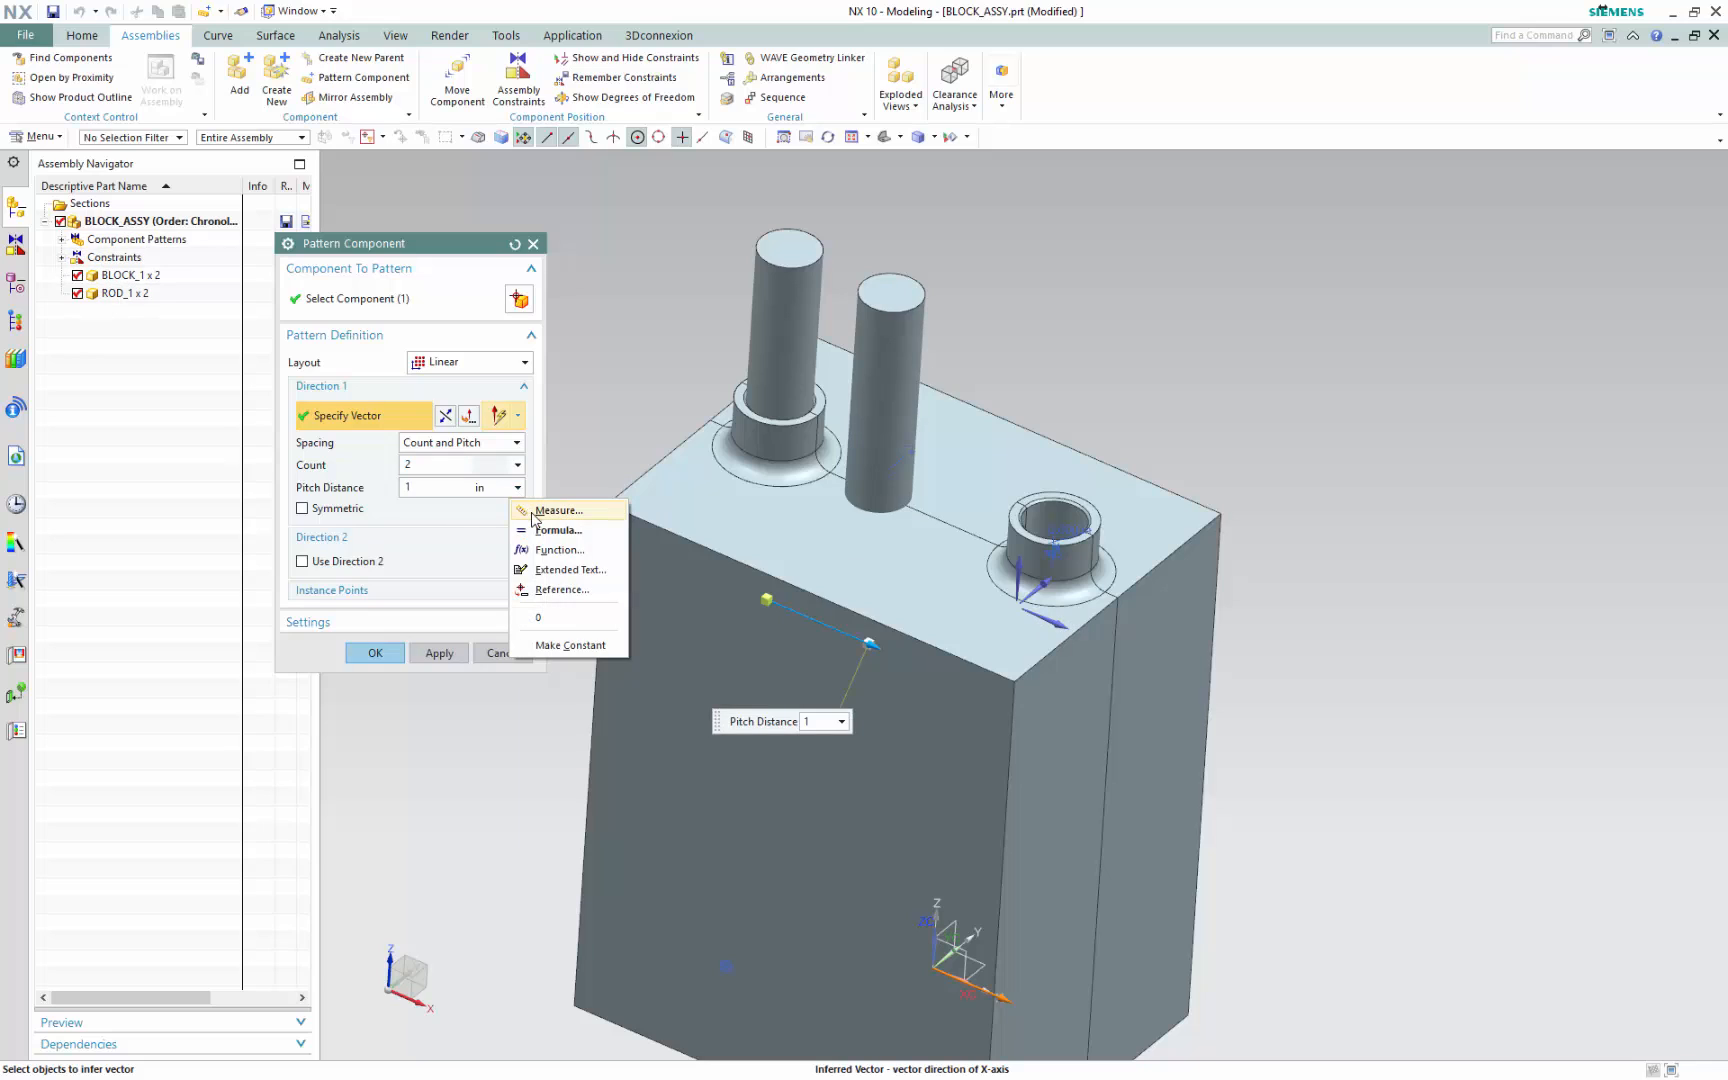
{"action": "left_click", "coordinate": [556, 511]}
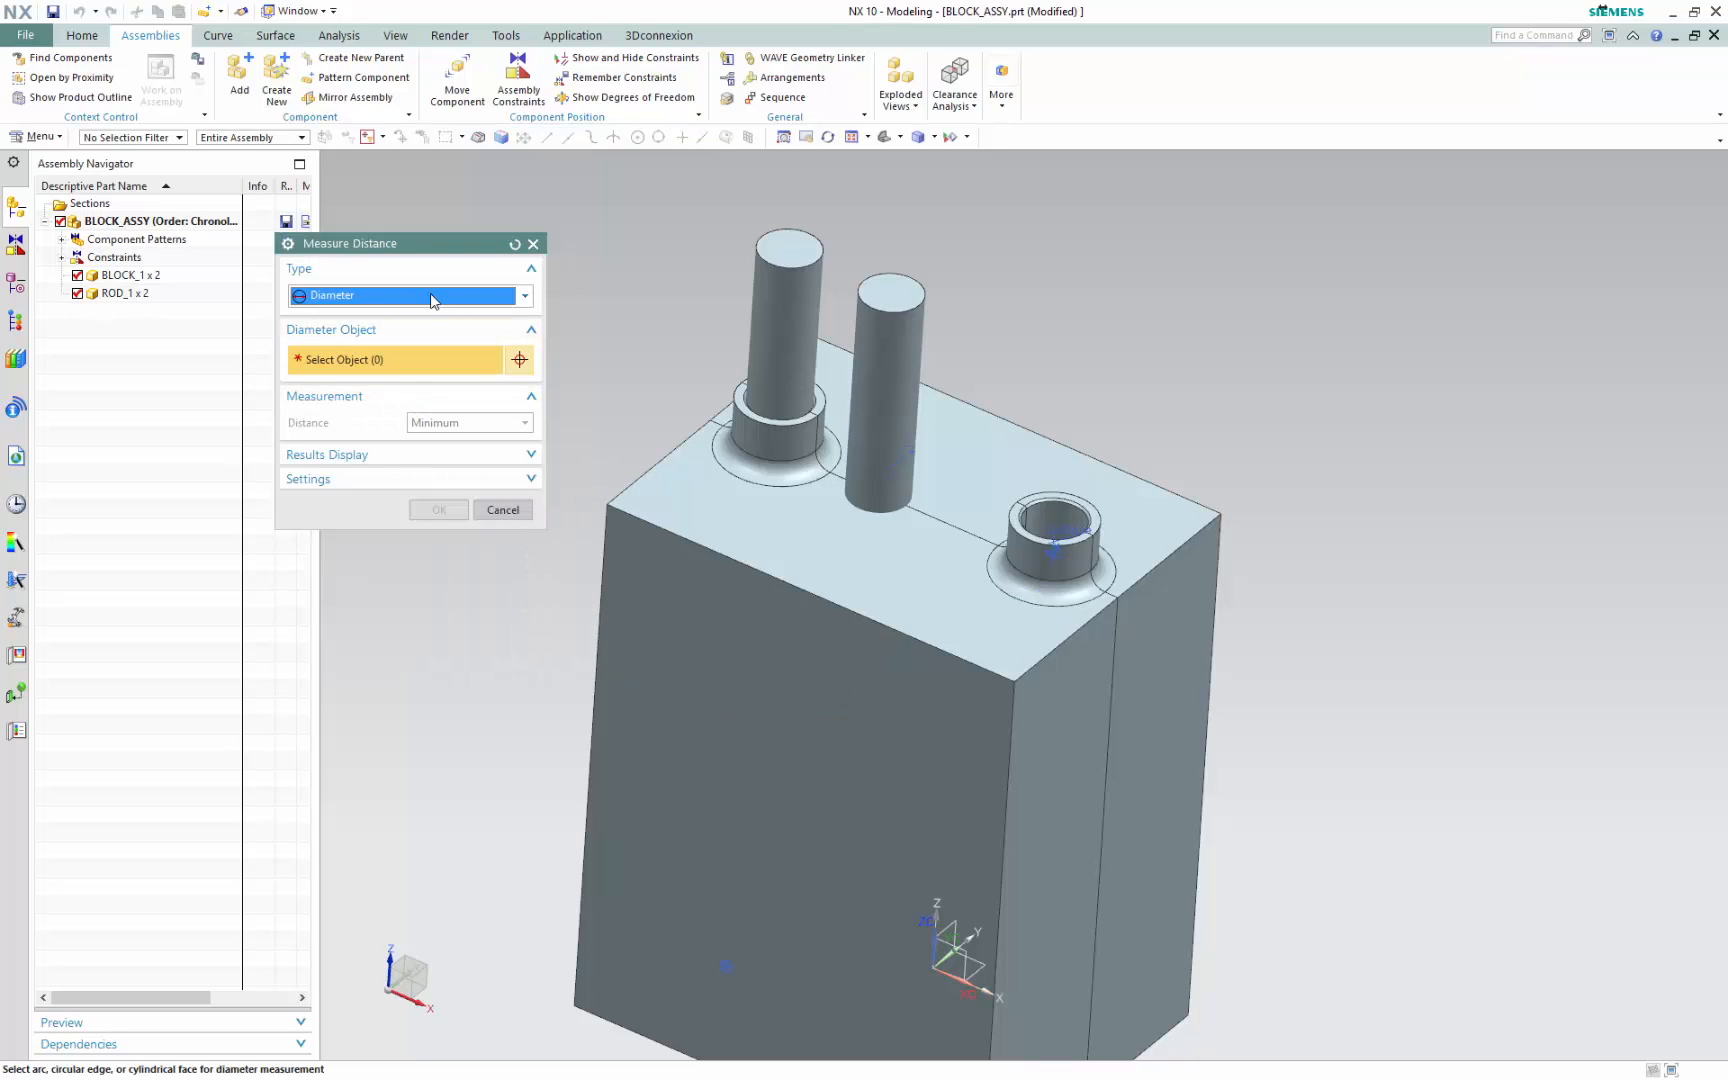
{"action": "left_click", "coordinate": [433, 298]}
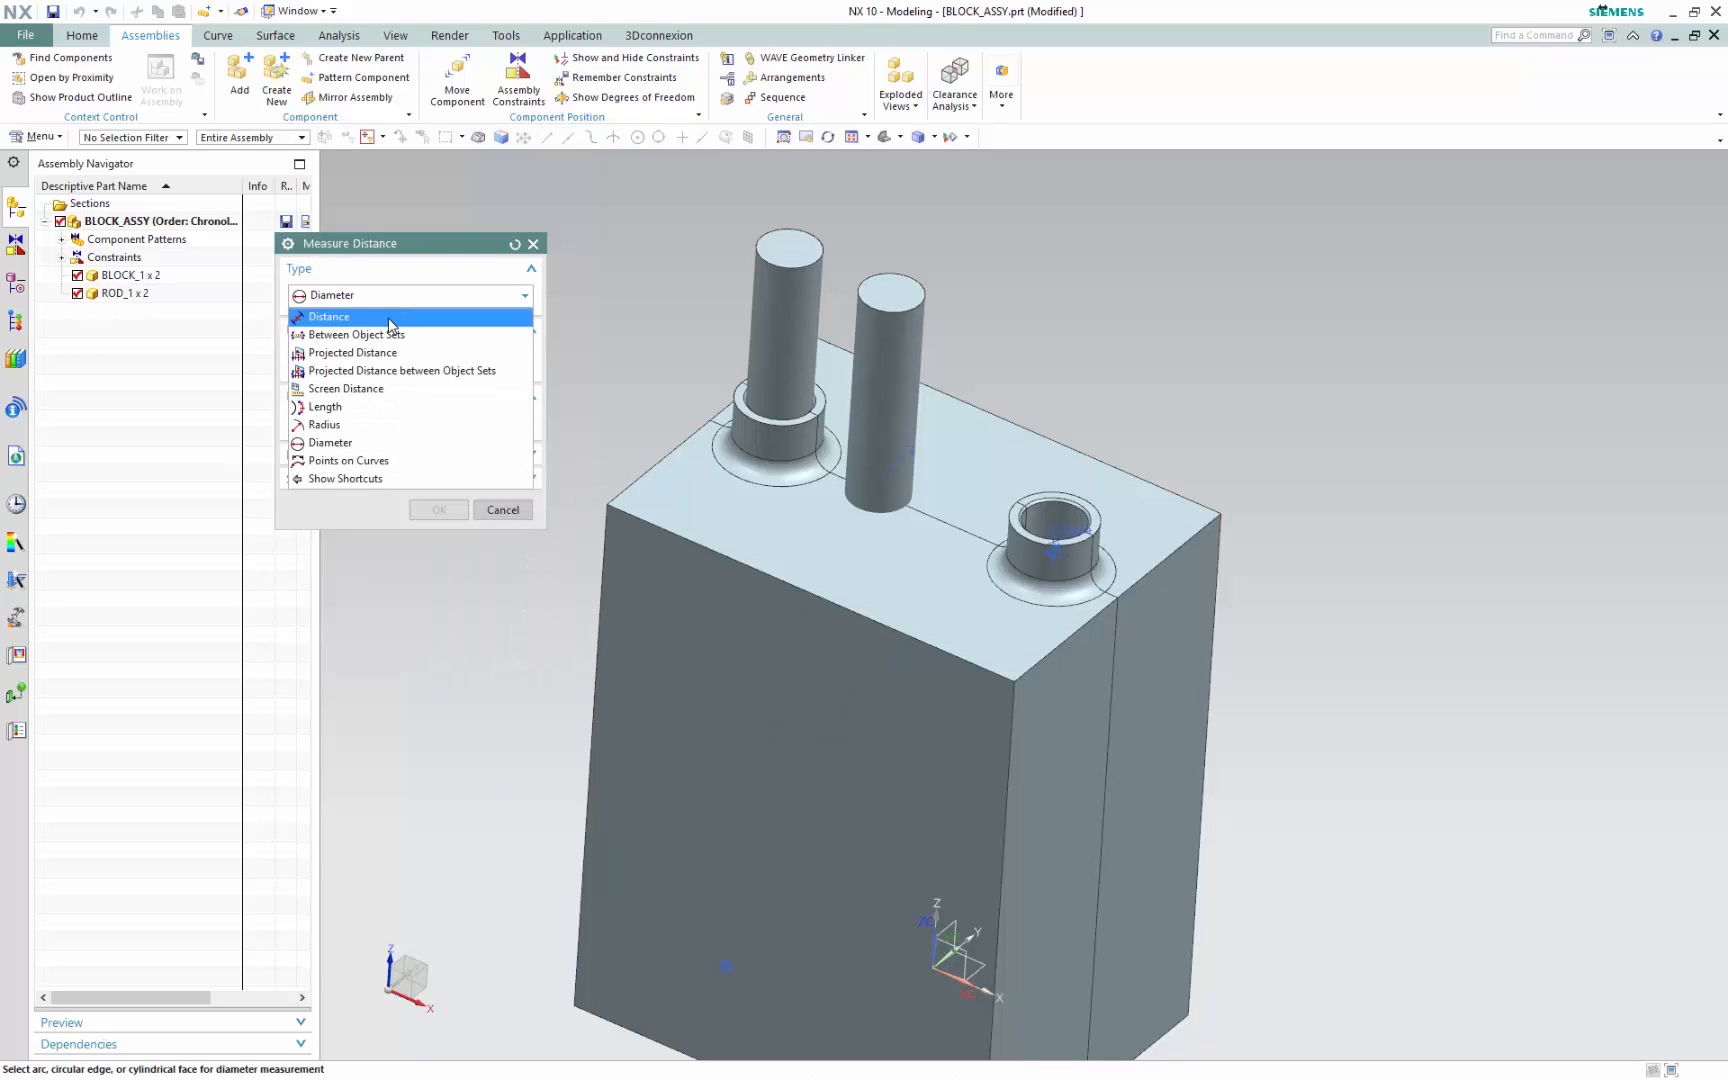
{"action": "left_click", "coordinate": [389, 318]}
{"action": "scroll", "coordinate": [810, 521], "scroll_direction": "up", "scroll_amount": 5}
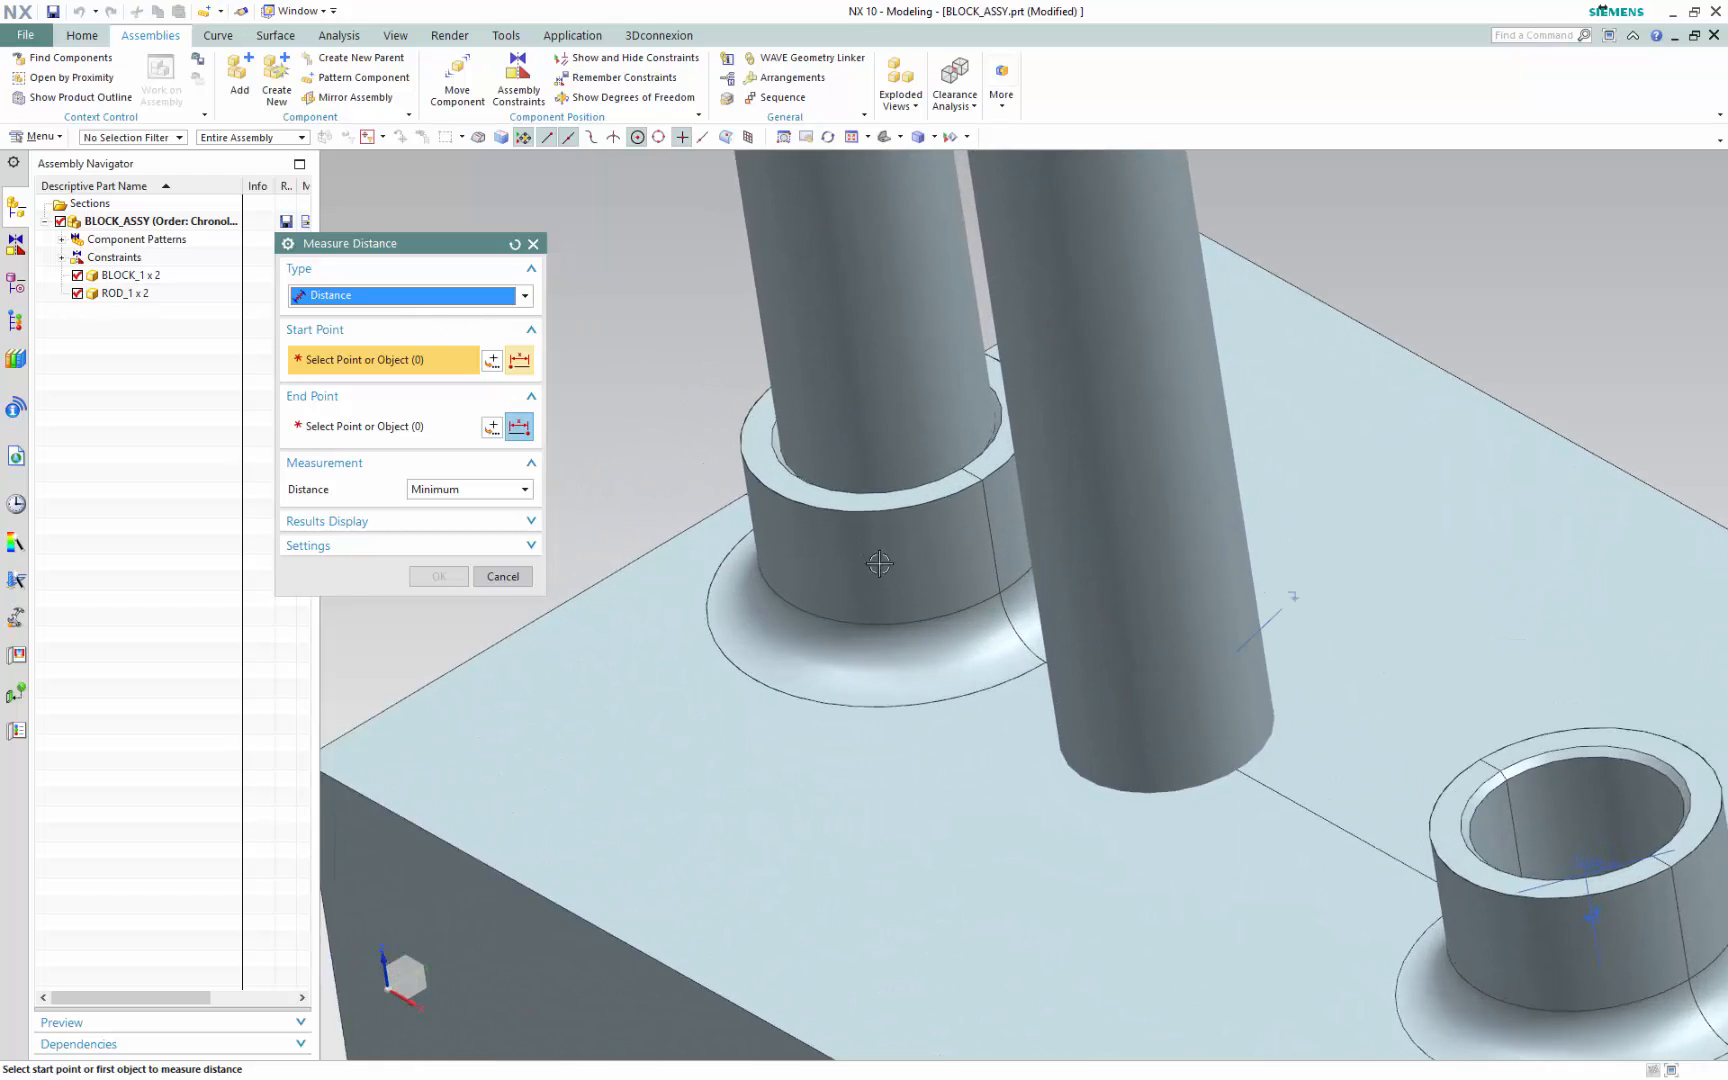
{"action": "scroll", "coordinate": [879, 563], "scroll_direction": "up", "scroll_amount": 4}
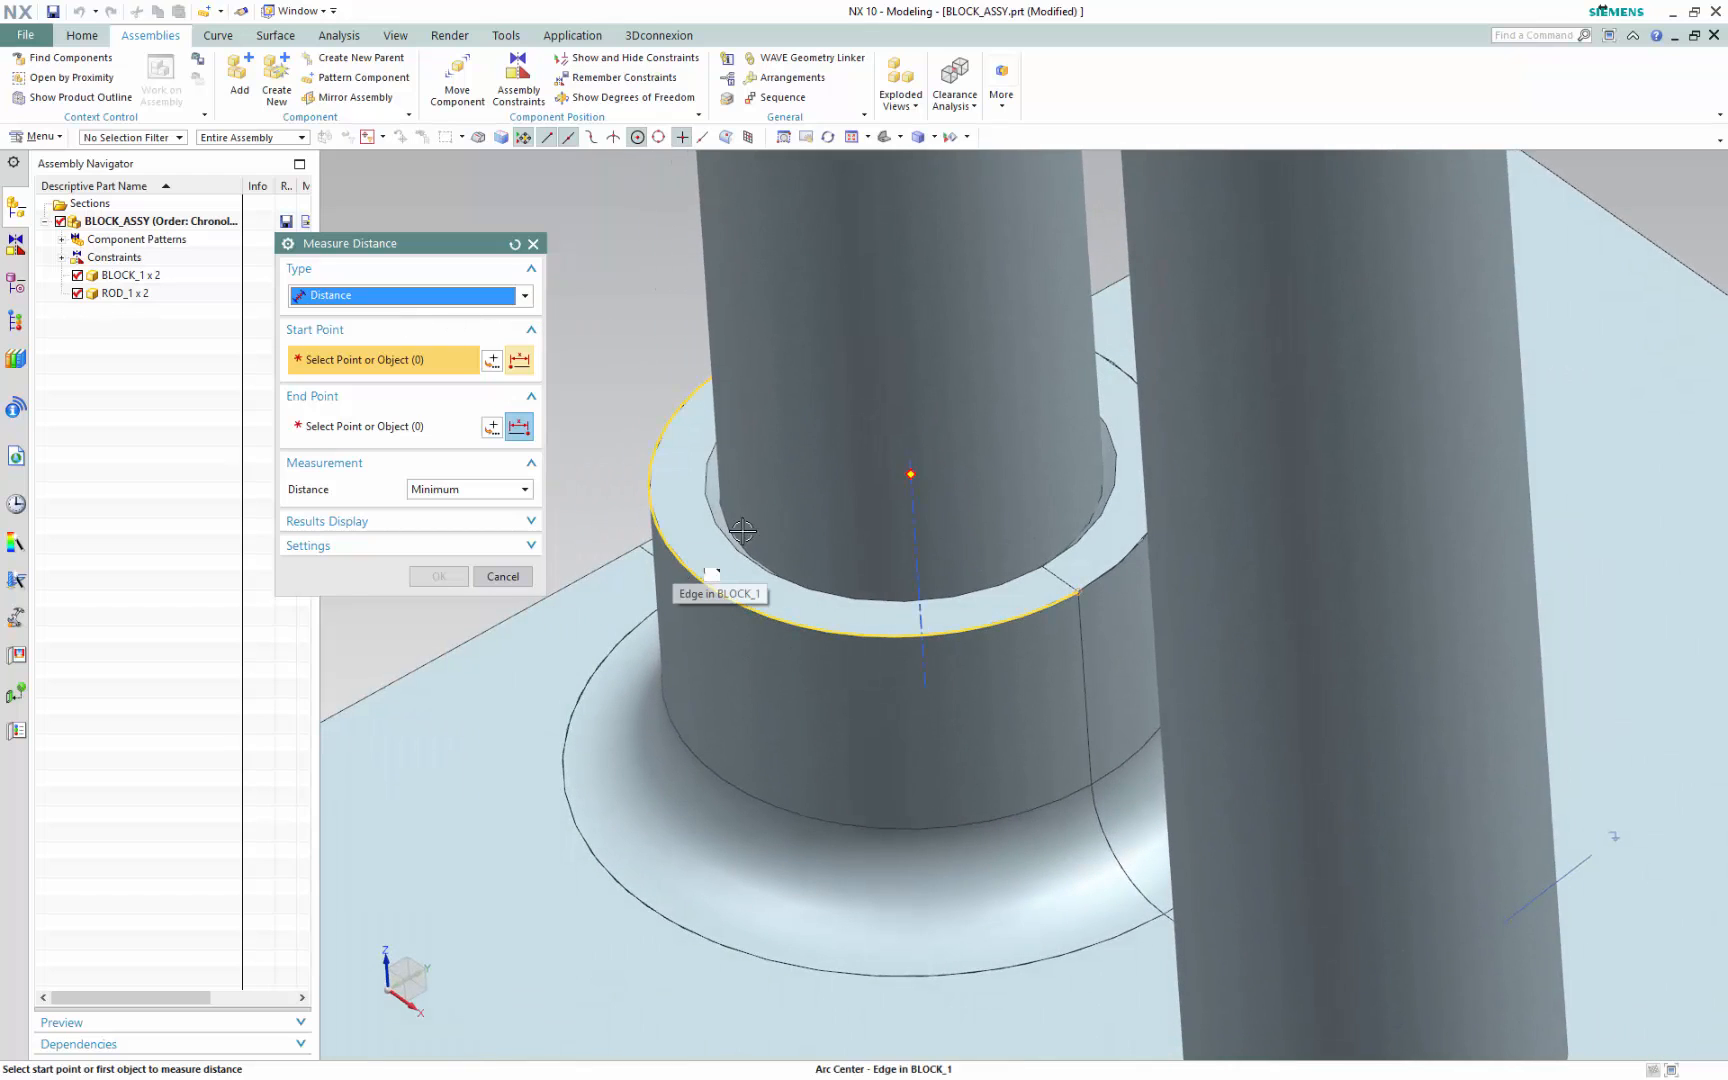
{"action": "left_click", "coordinate": [657, 525]}
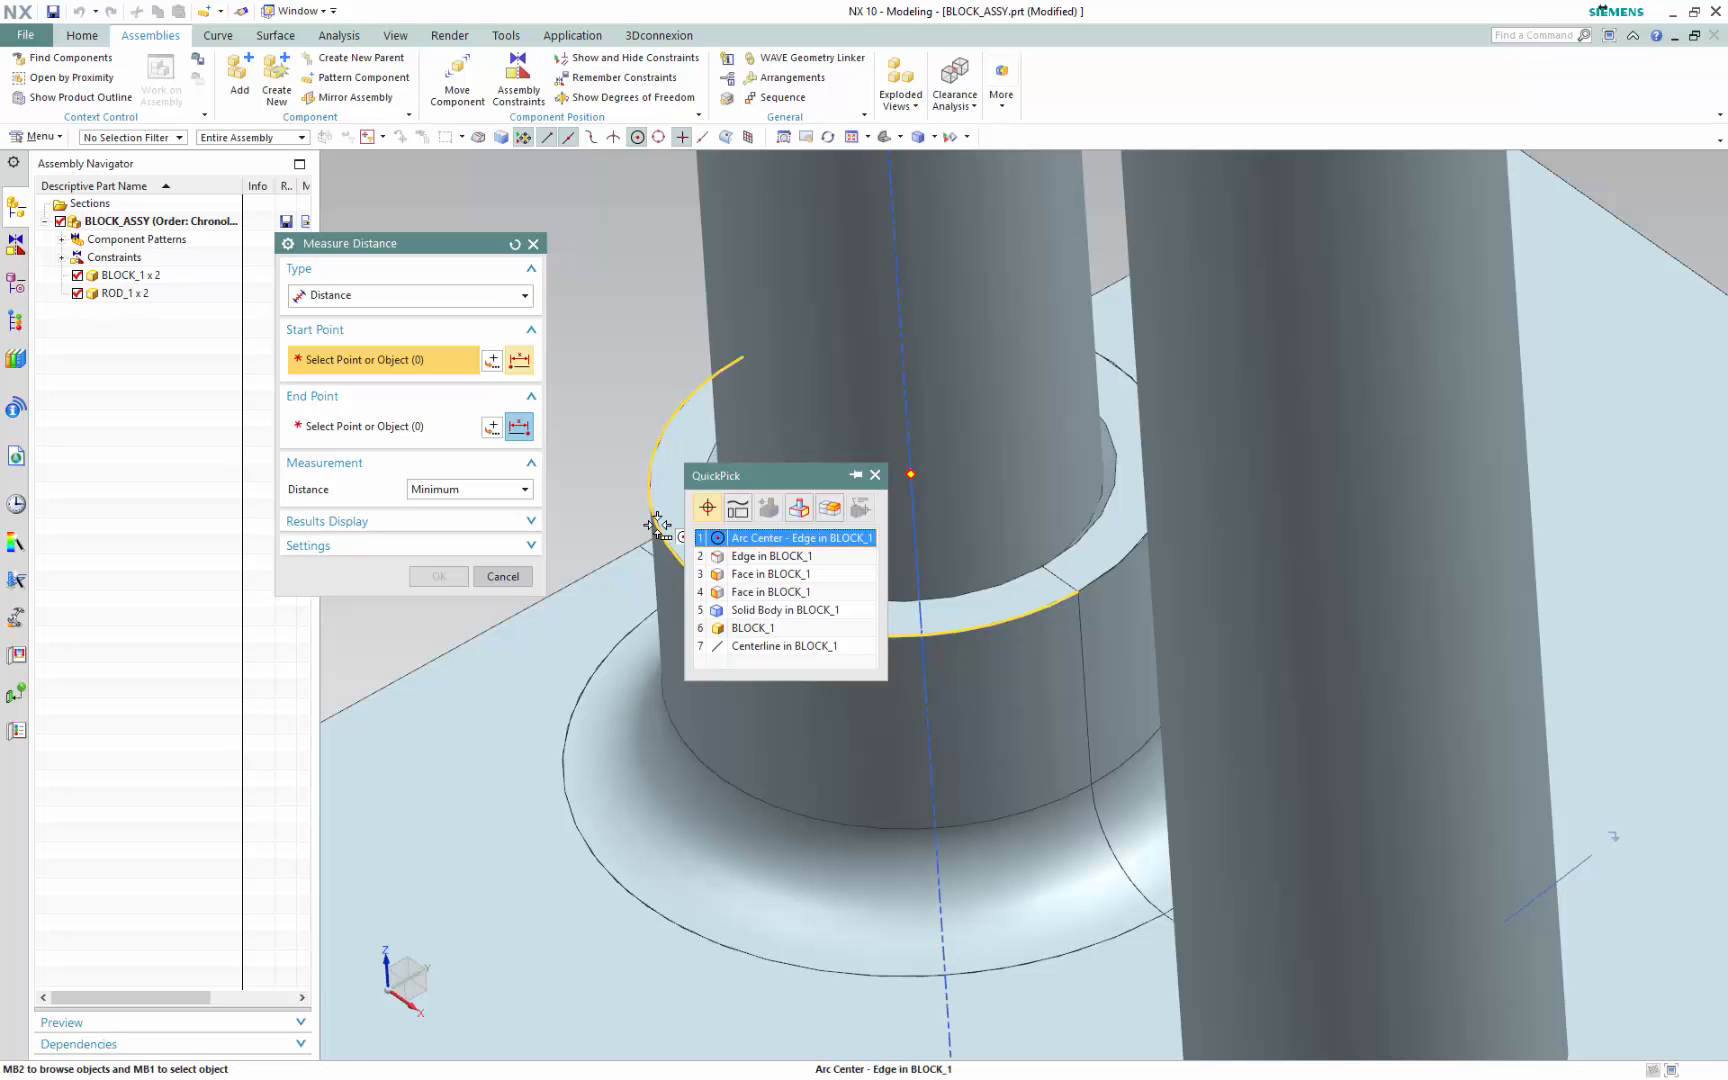
{"action": "left_click", "coordinate": [755, 535]}
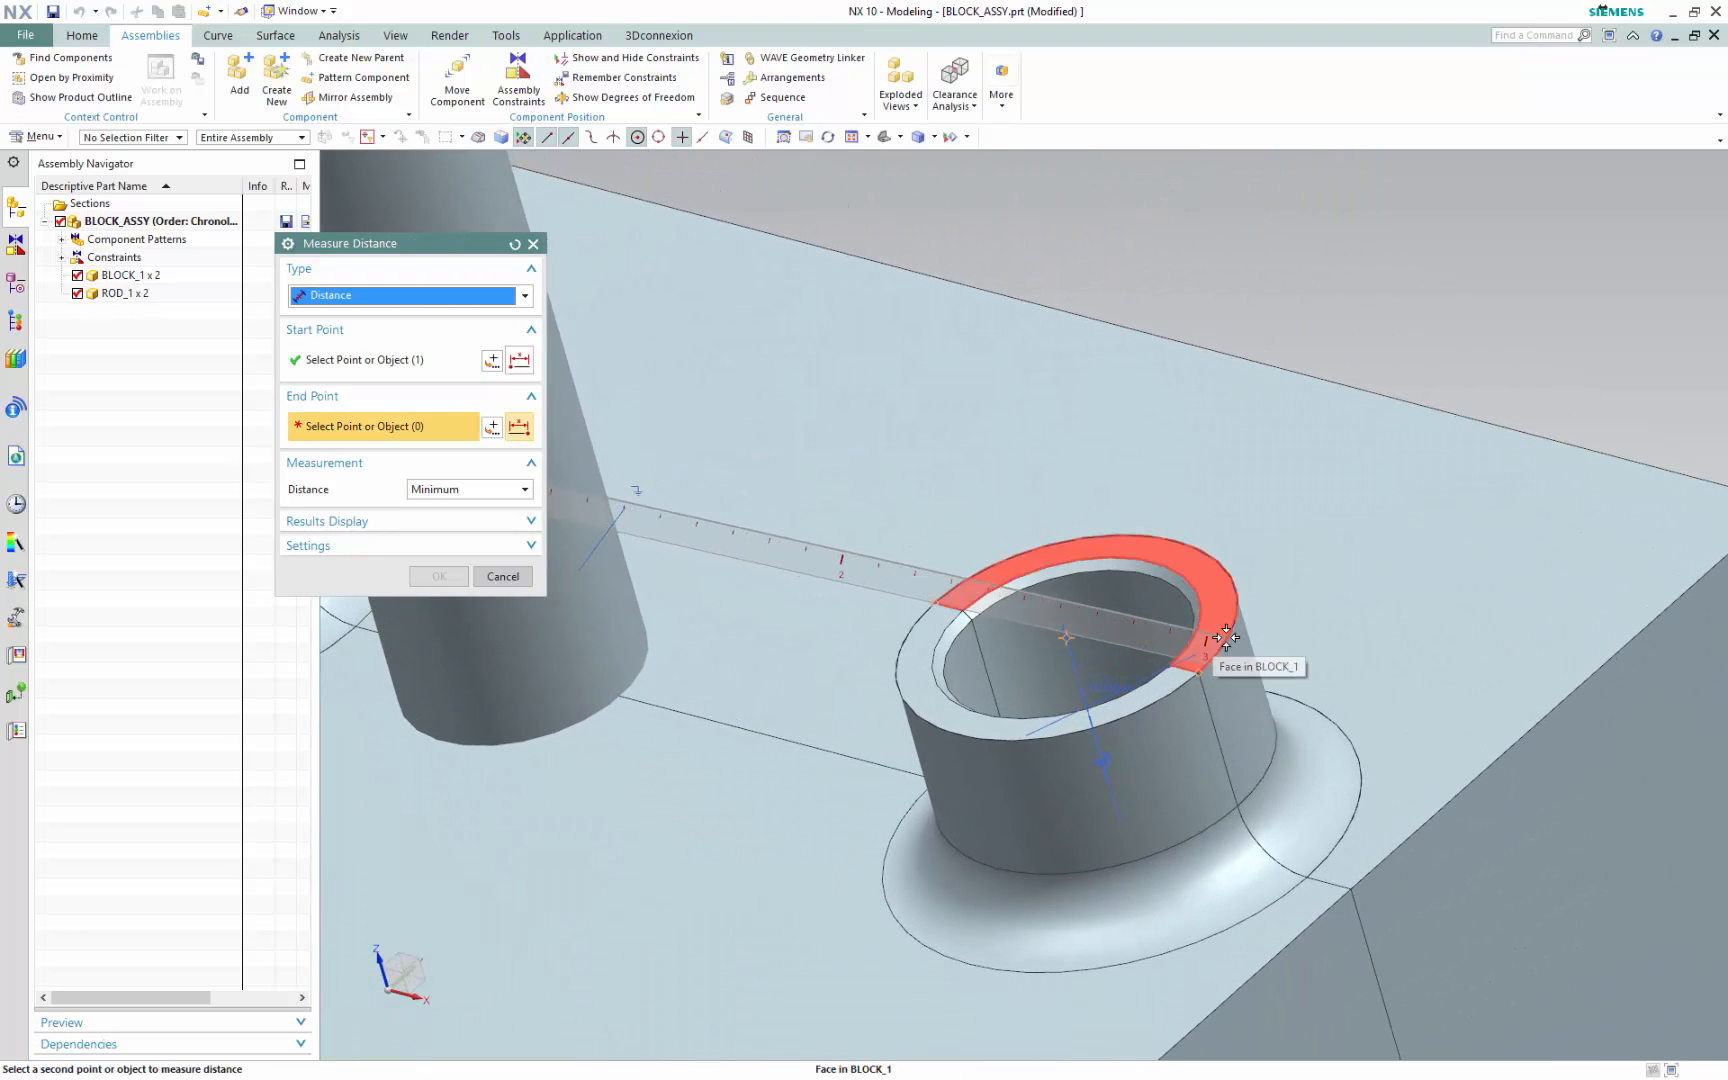
{"action": "left_click", "coordinate": [1229, 635]}
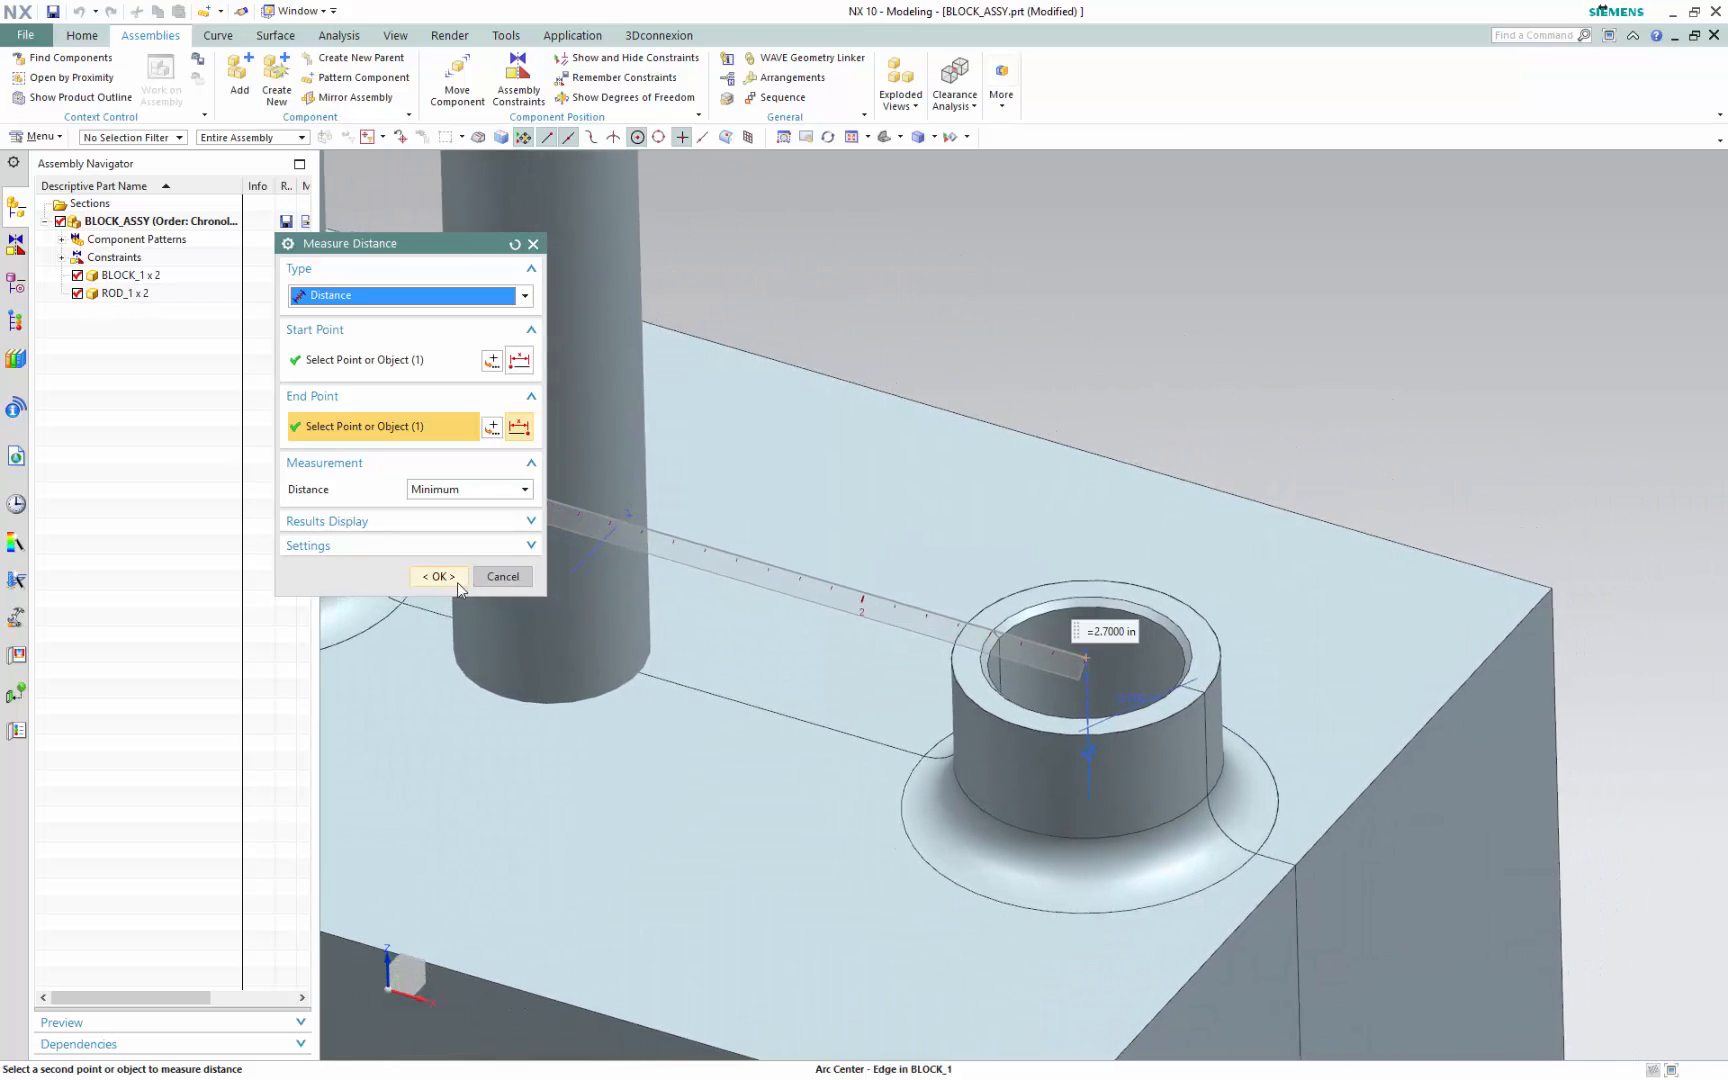
{"action": "left_click", "coordinate": [439, 576]}
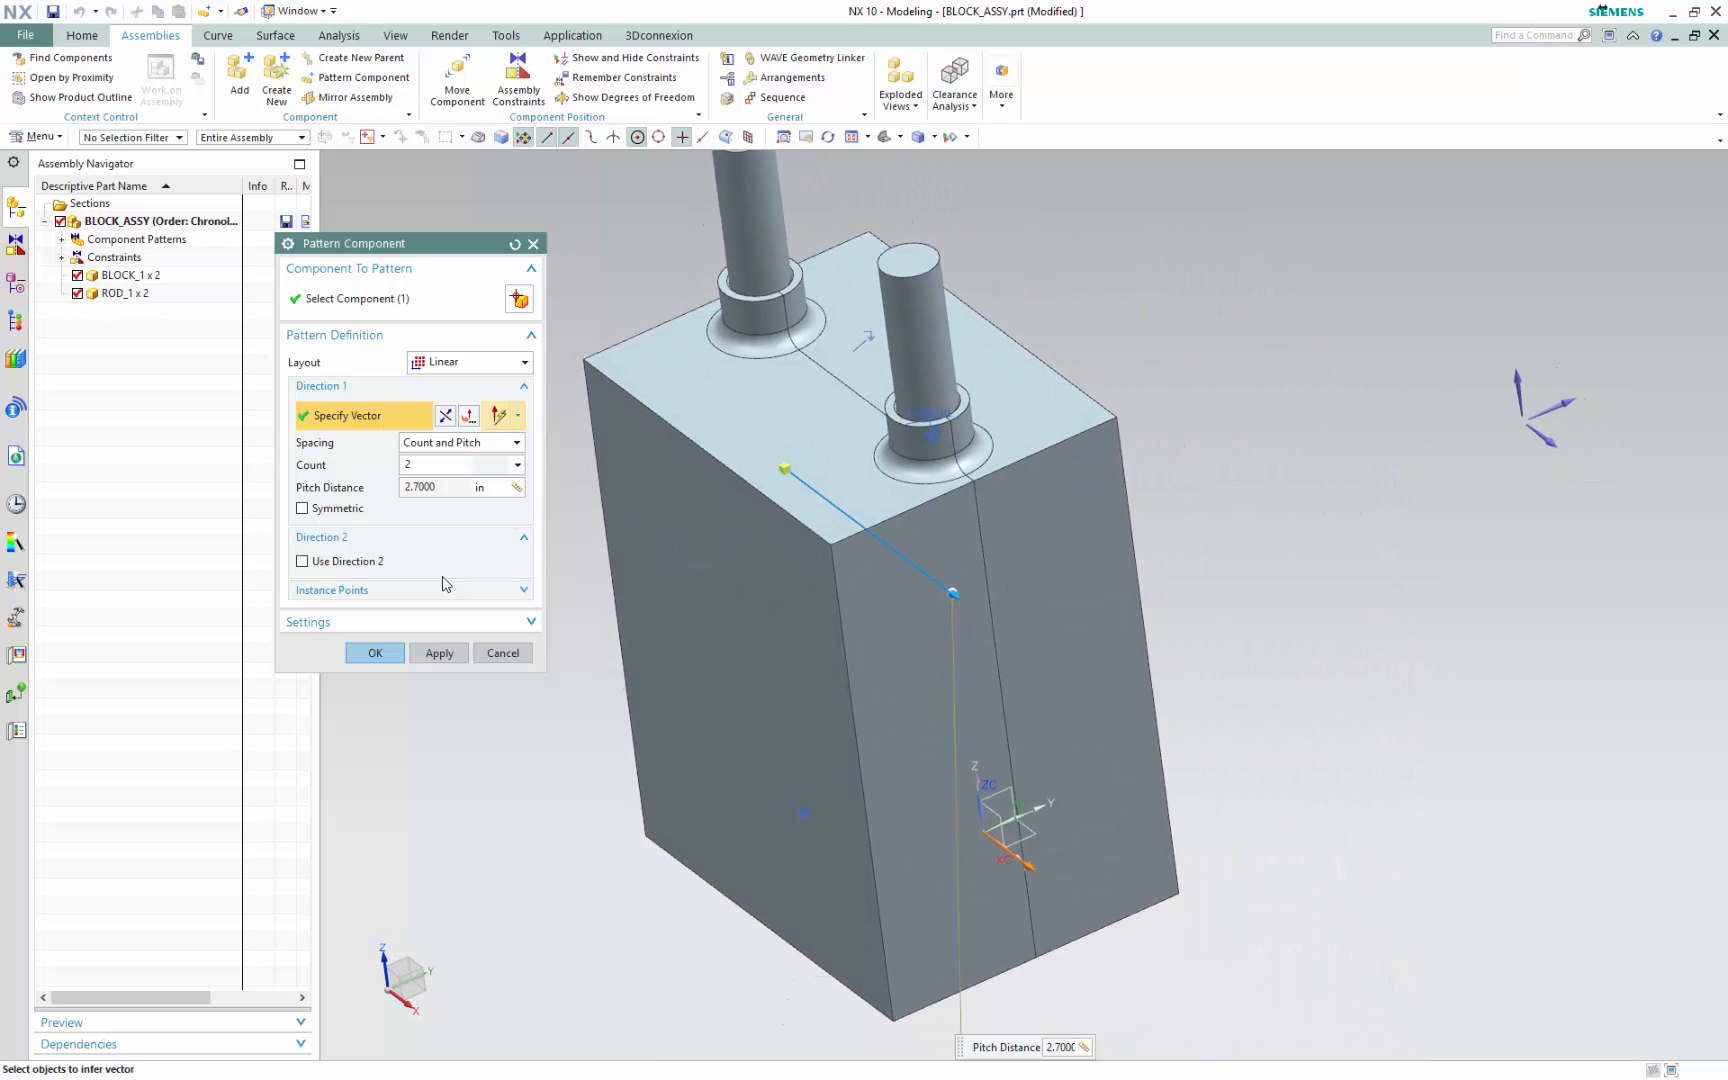
{"action": "left_click", "coordinate": [375, 655]}
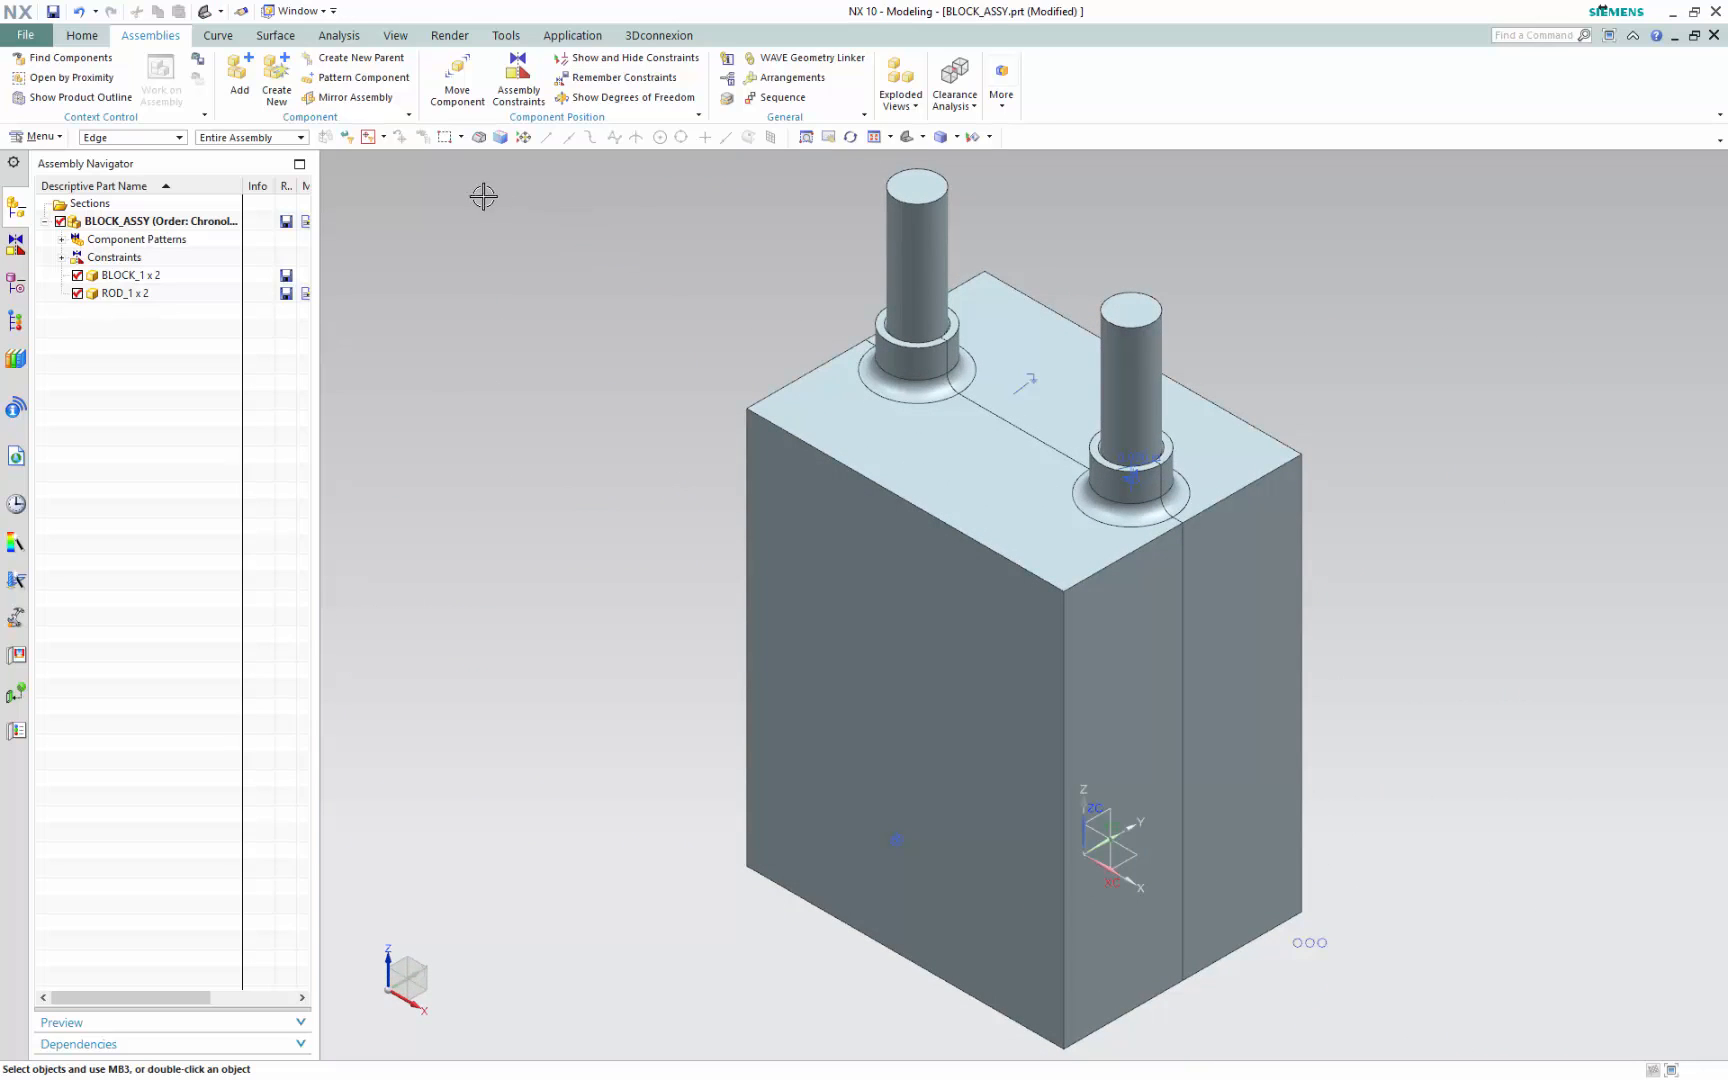
Make ROD_1 the work part, change its solid body's display color to red, and return the work part to BLOCK_ASSY
{"action": "double_click", "coordinate": [140, 293]}
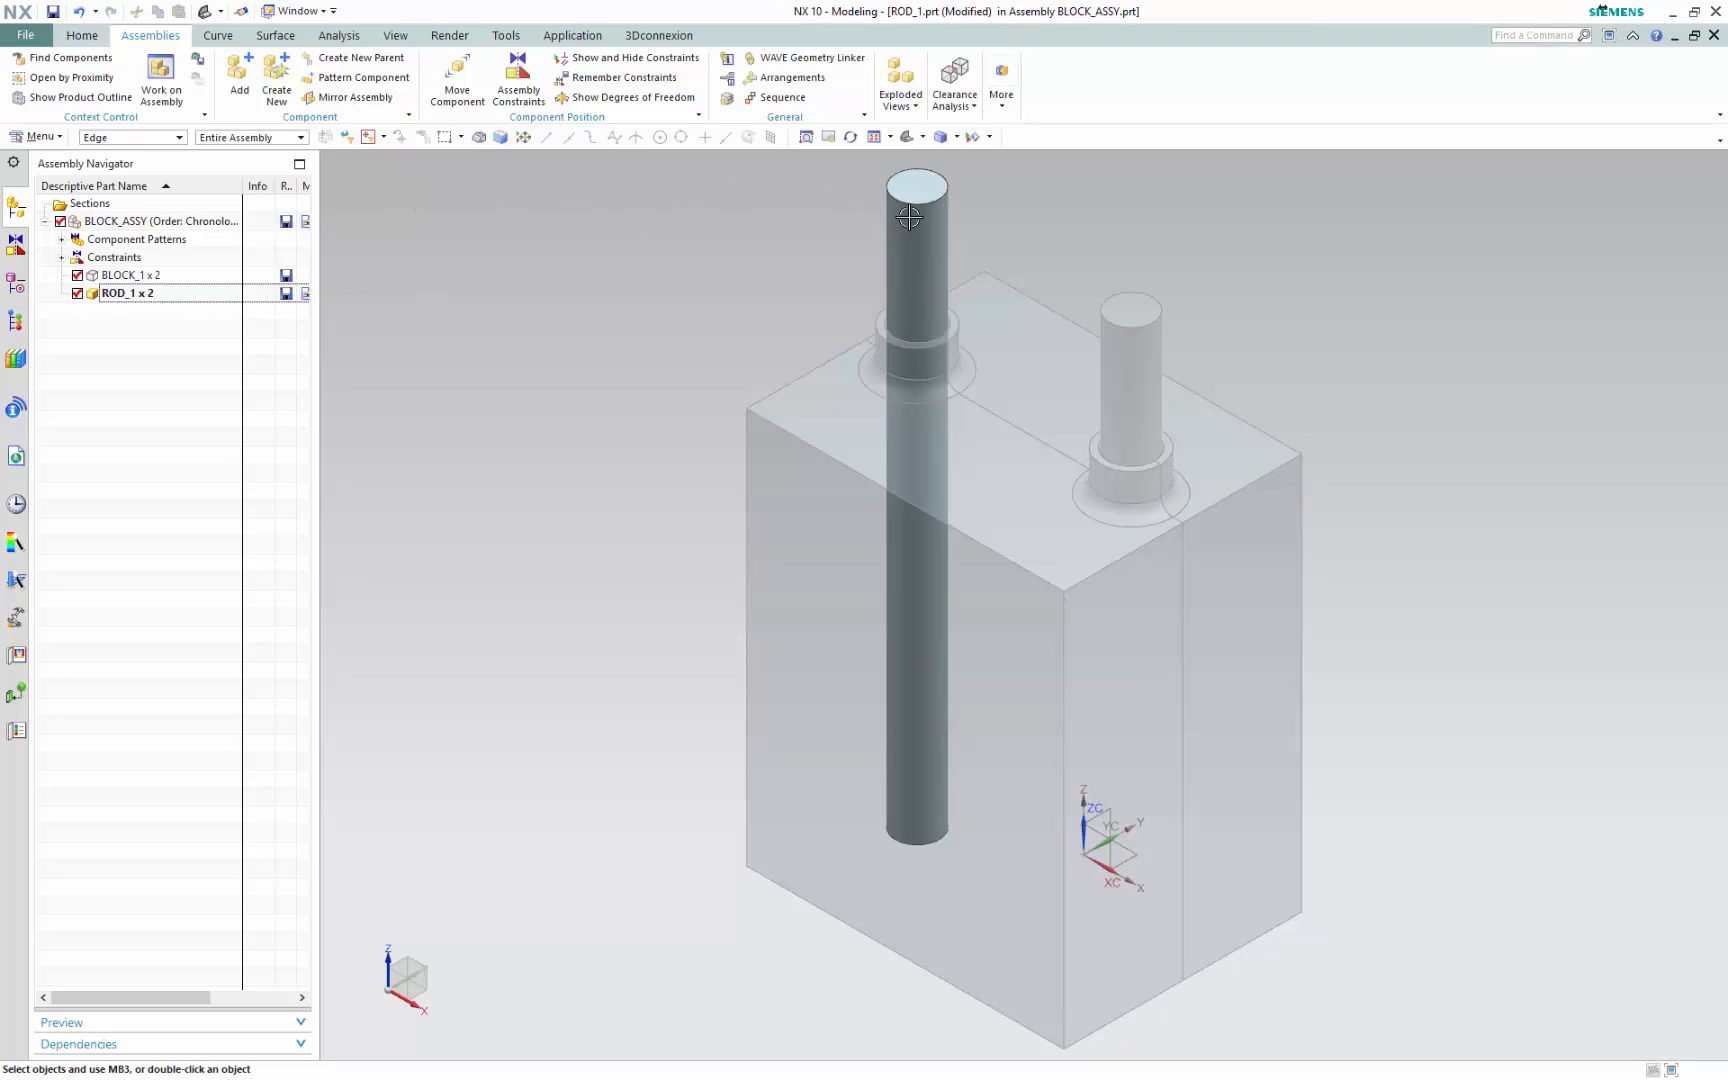
{"action": "left_click", "coordinate": [130, 137]}
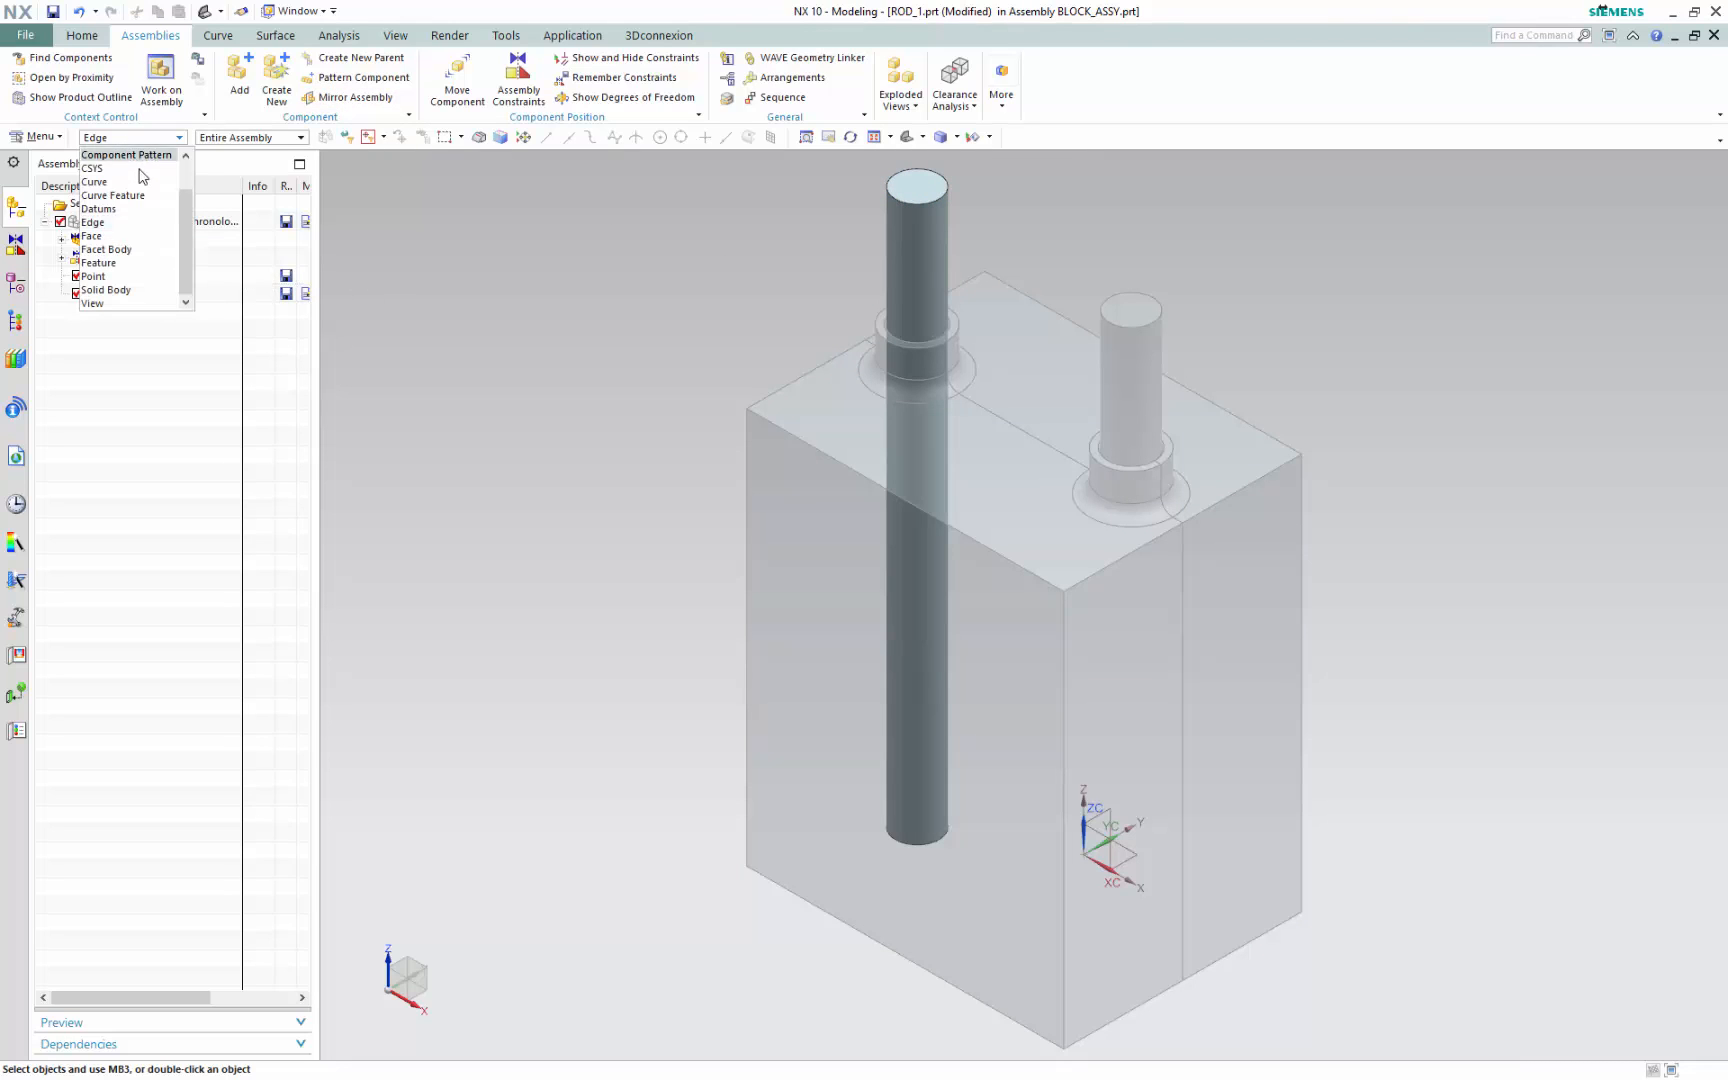
{"action": "left_click", "coordinate": [105, 289]}
{"action": "left_click", "coordinate": [917, 217]}
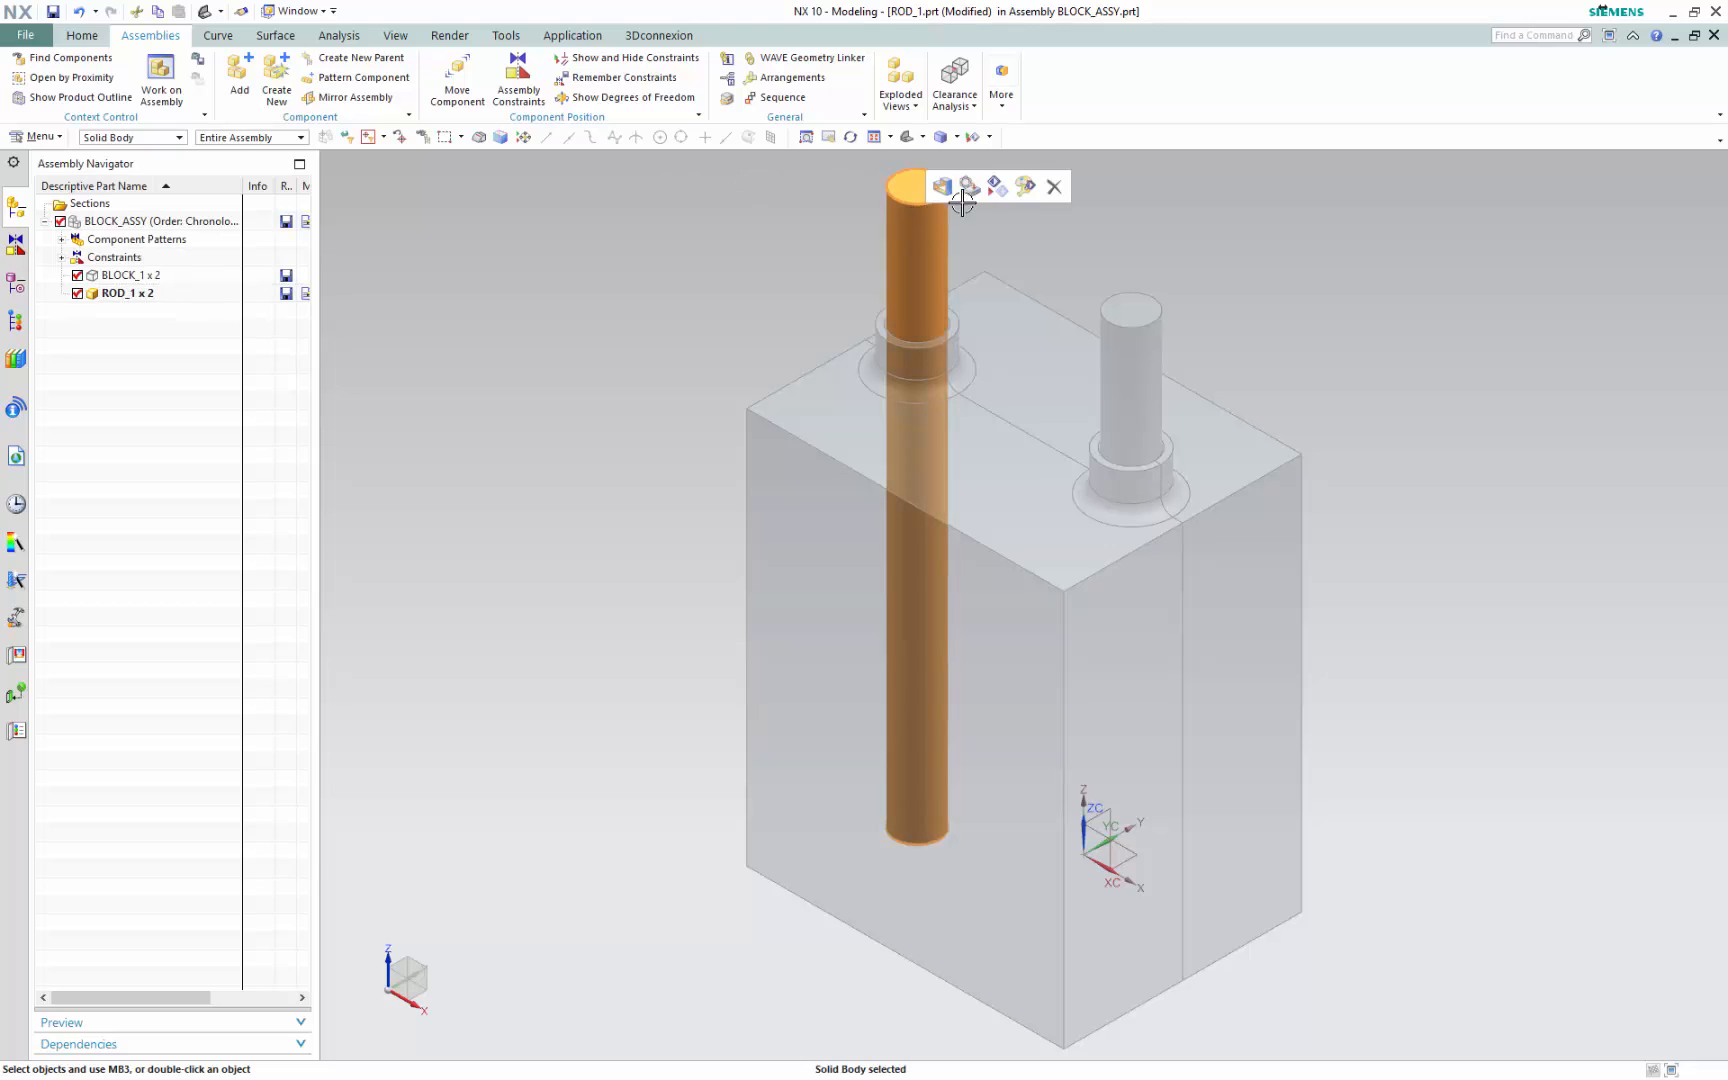
{"action": "left_click", "coordinate": [1029, 188]}
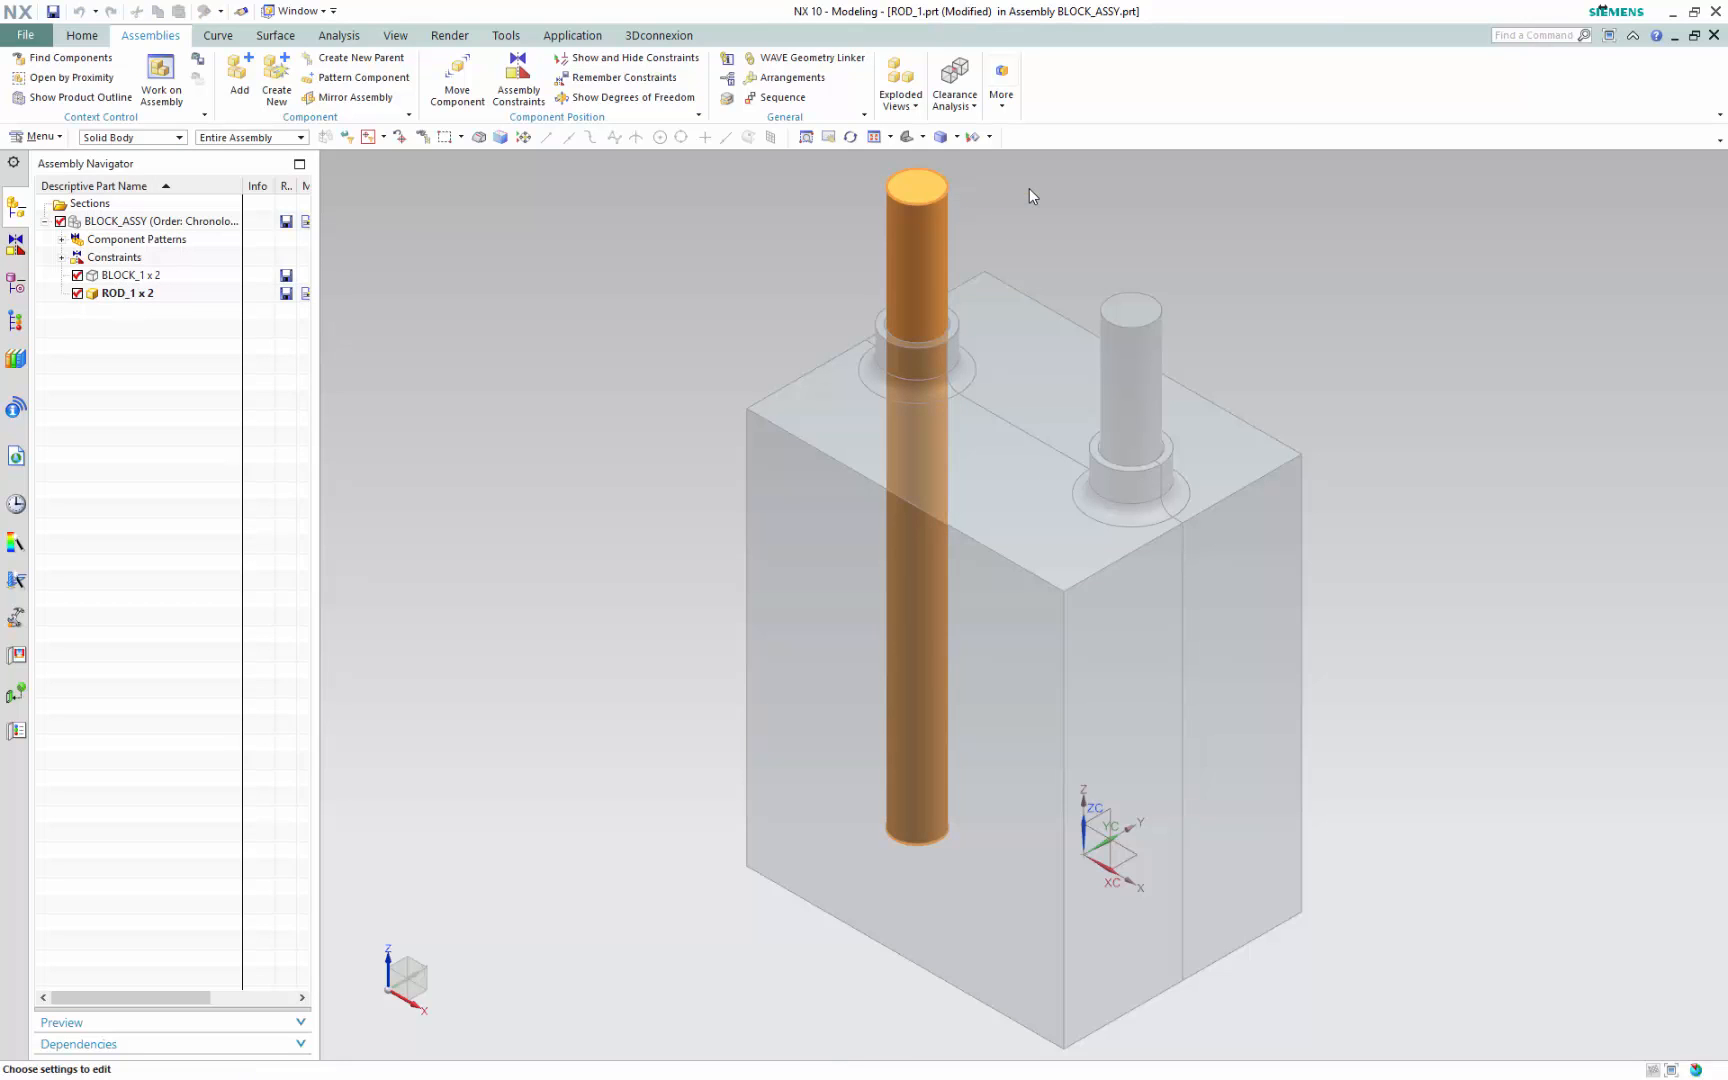
{"action": "left_click", "coordinate": [513, 348]}
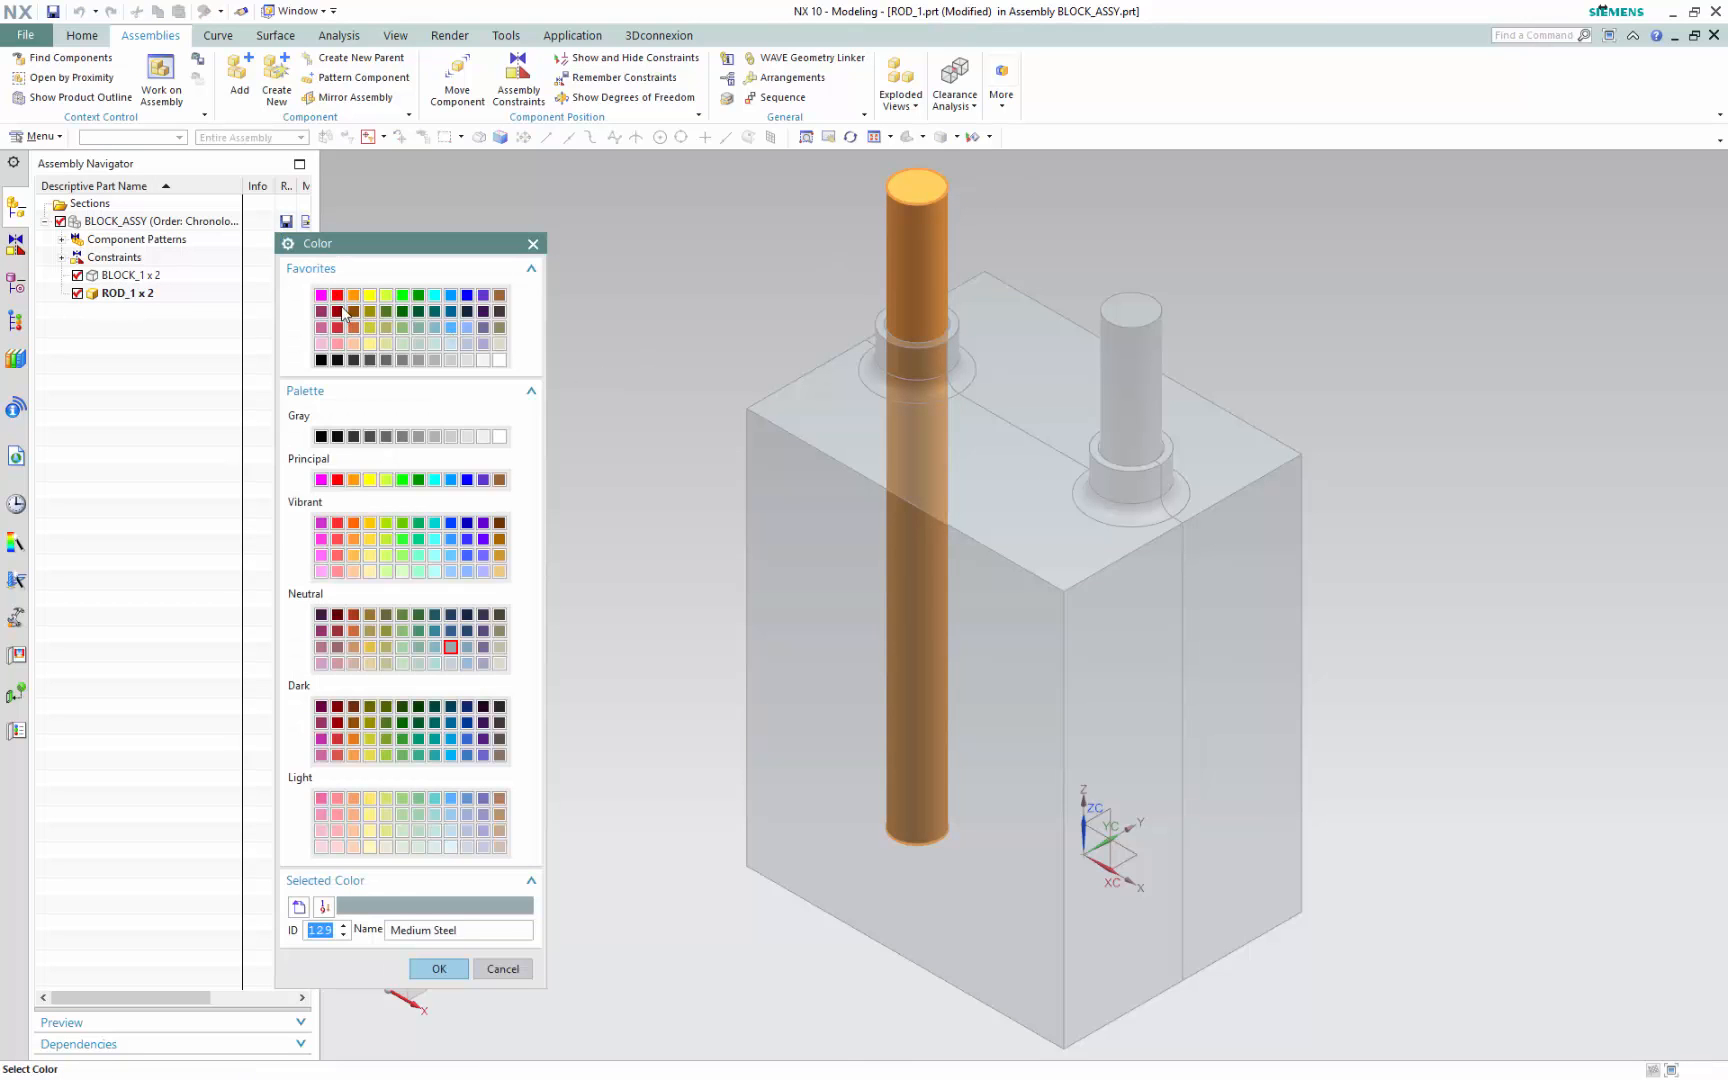
{"action": "left_click", "coordinate": [338, 296]}
{"action": "left_click", "coordinate": [440, 968]}
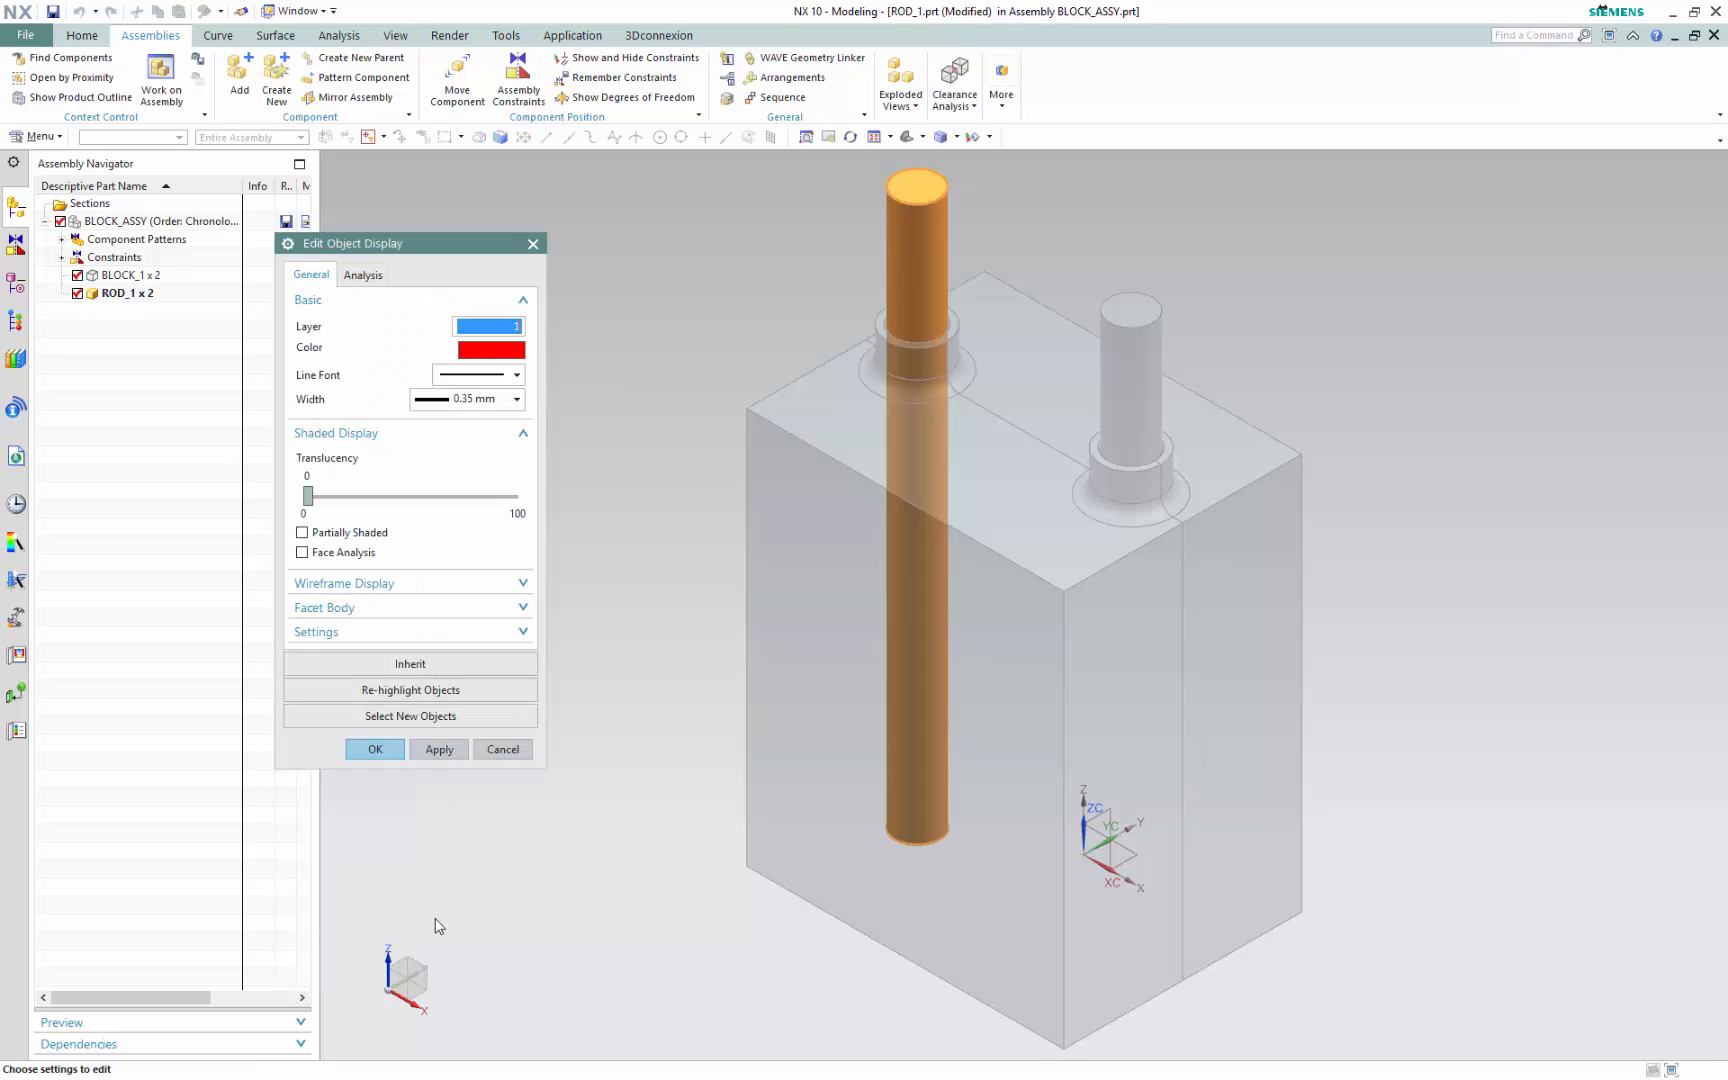
{"action": "left_click", "coordinate": [439, 752]}
{"action": "left_click", "coordinate": [374, 746]}
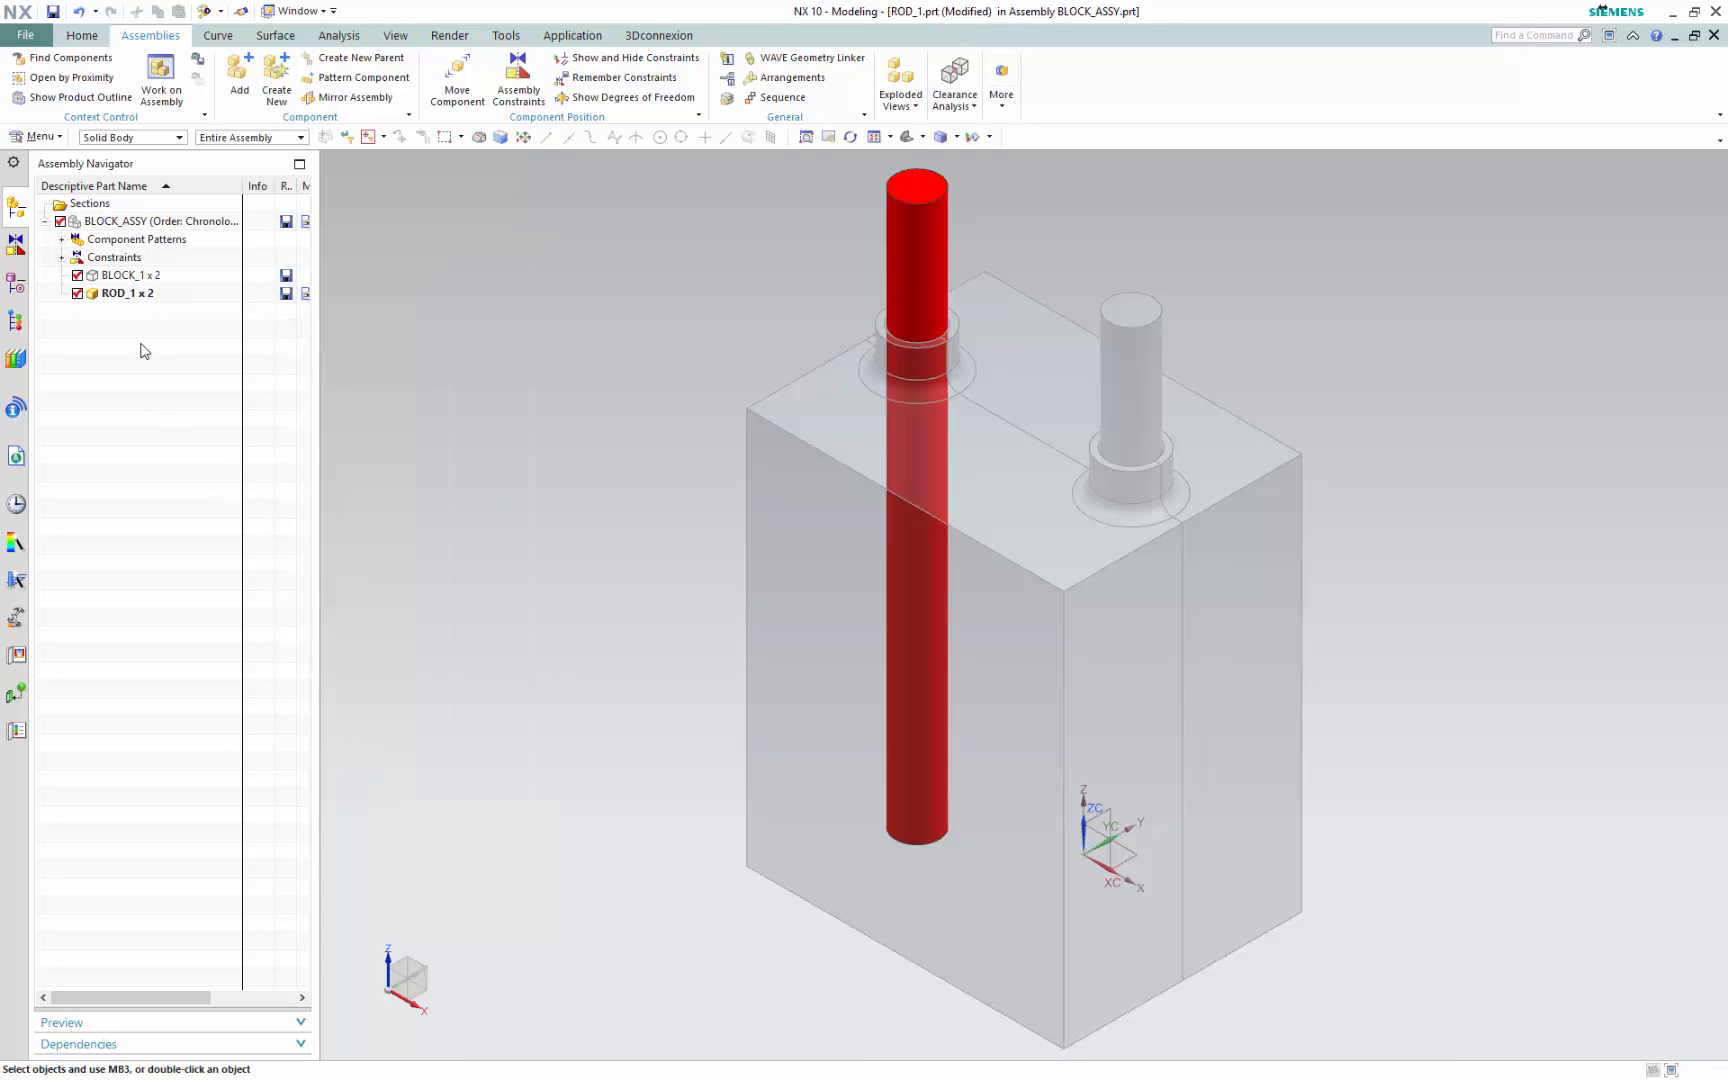
{"action": "double_click", "coordinate": [134, 222]}
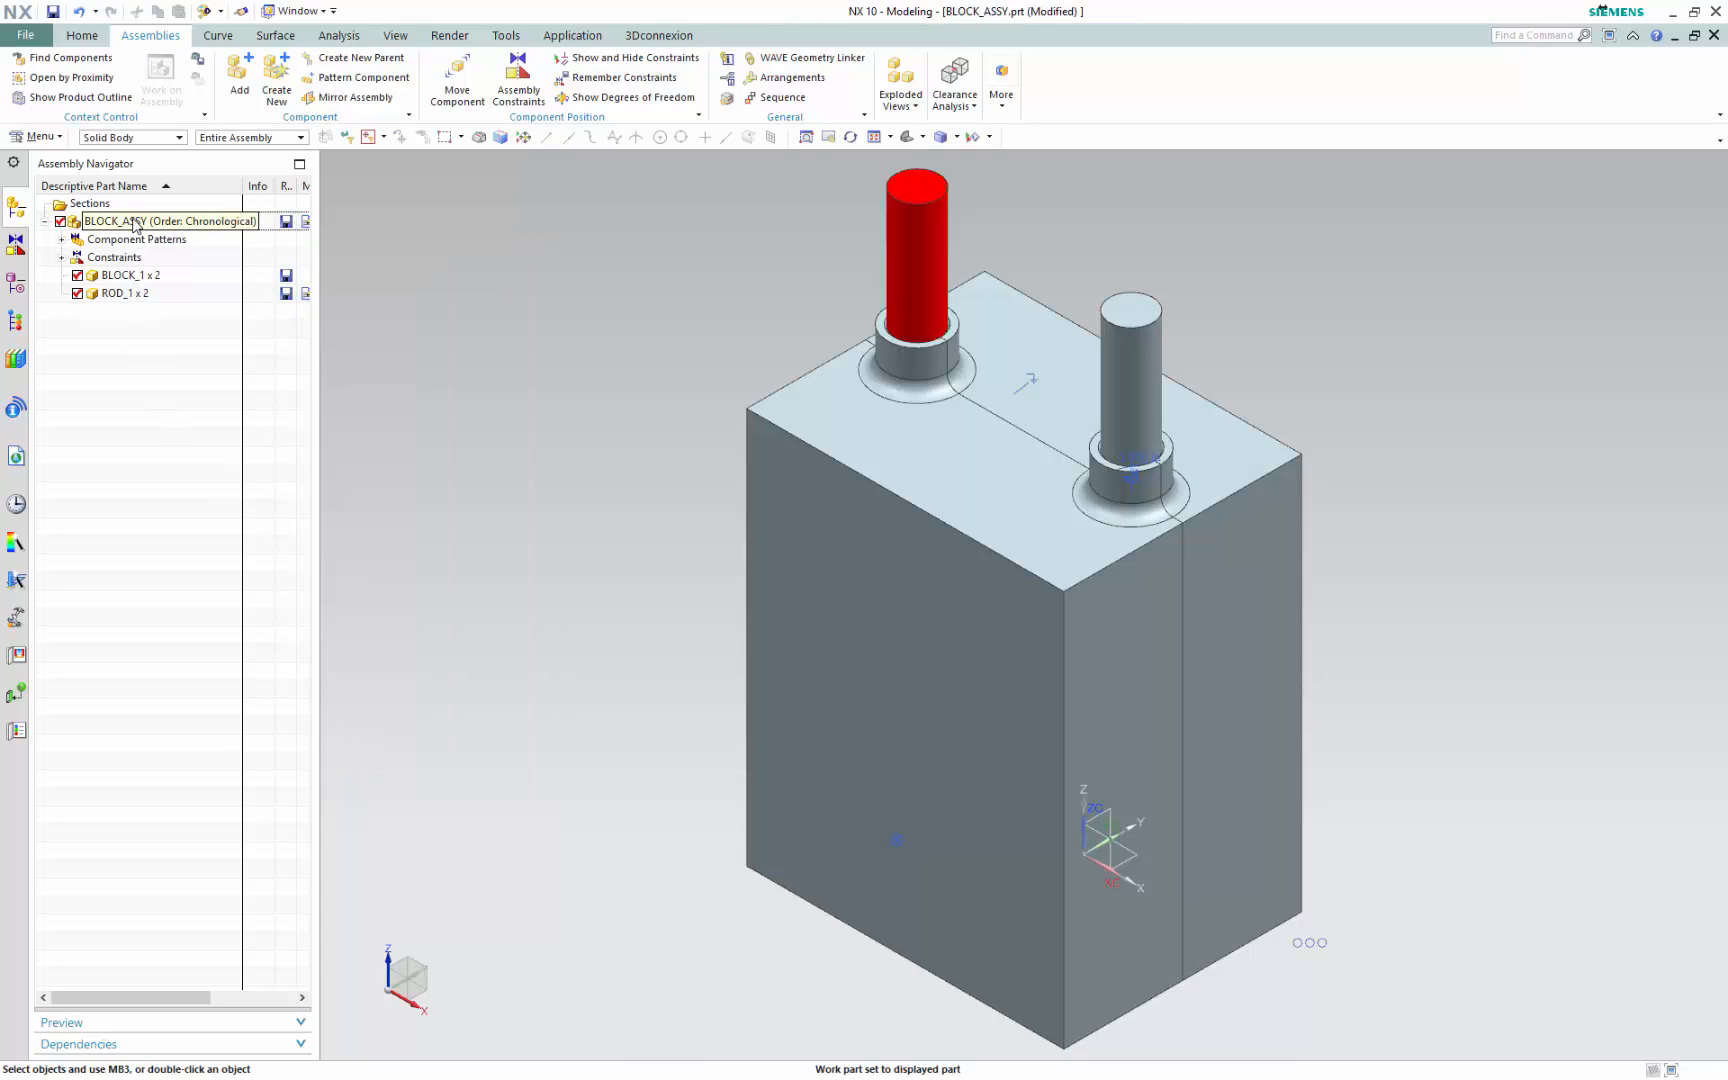
Change the display color of the gray patterned rod's solid body to red
{"action": "left_click", "coordinate": [1110, 353]}
{"action": "key", "text": "ctrl+j"}
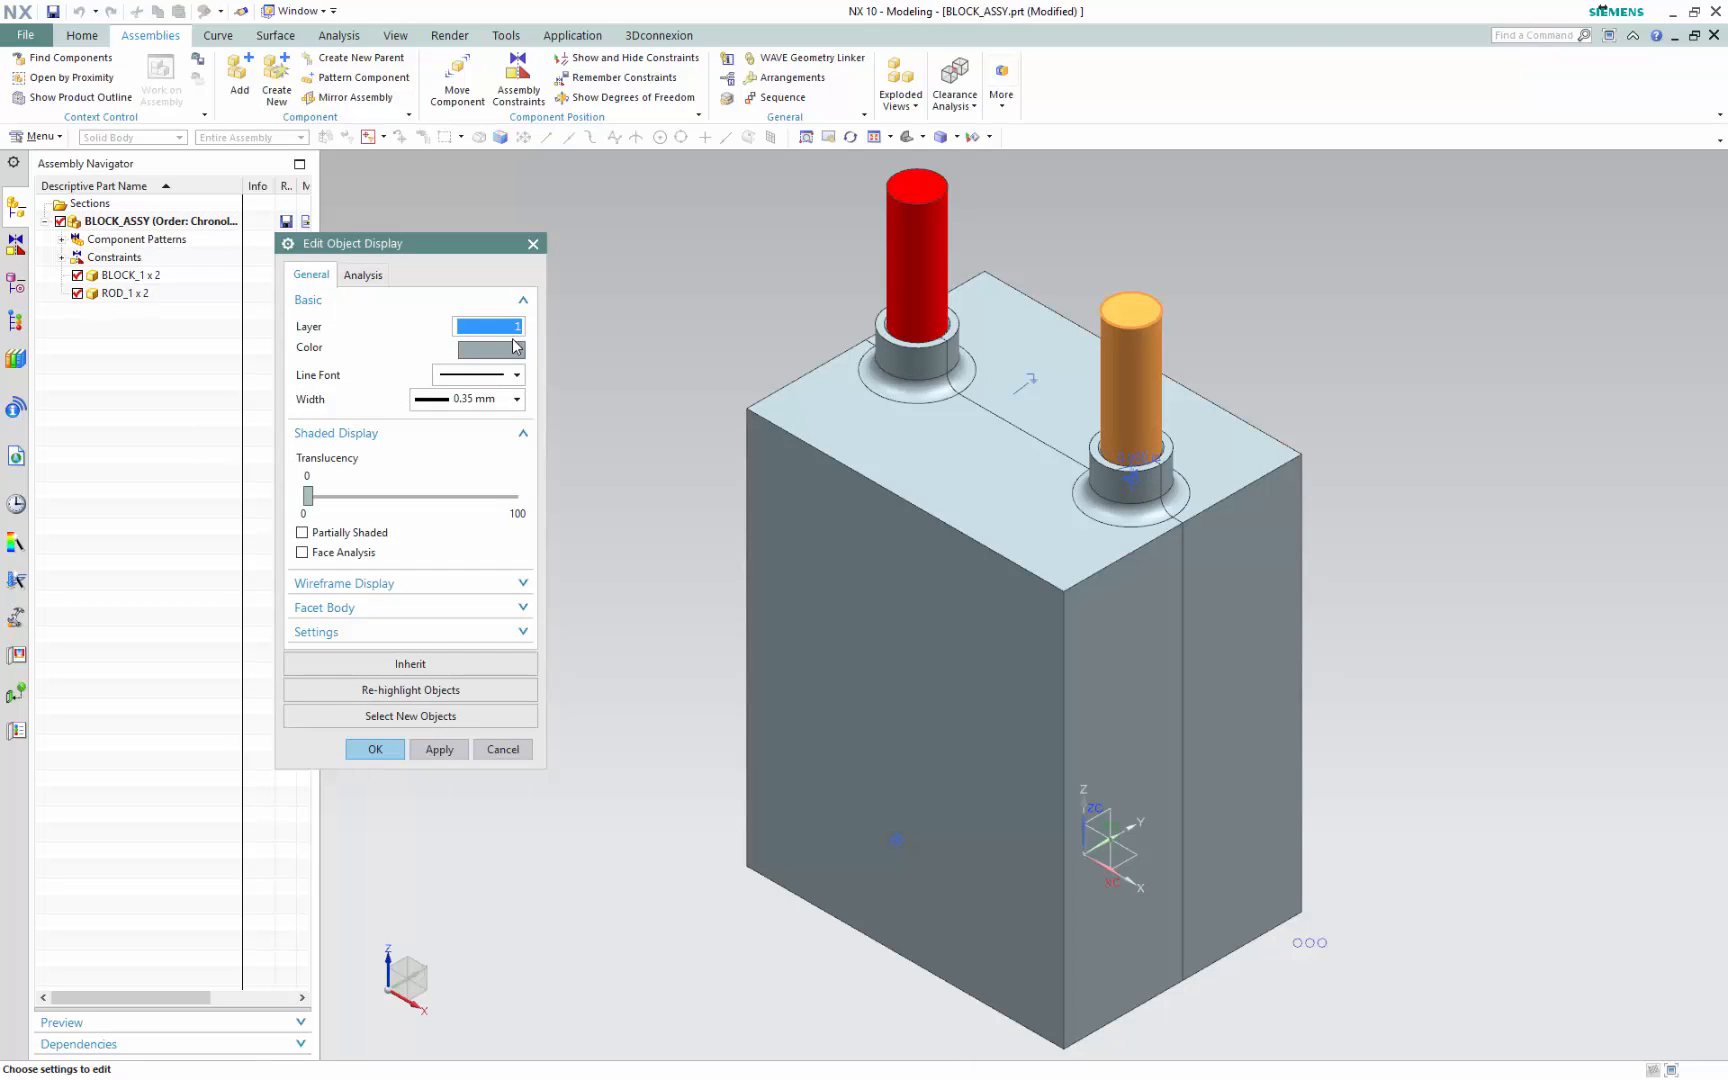
{"action": "left_click", "coordinate": [490, 349]}
{"action": "left_click", "coordinate": [338, 296]}
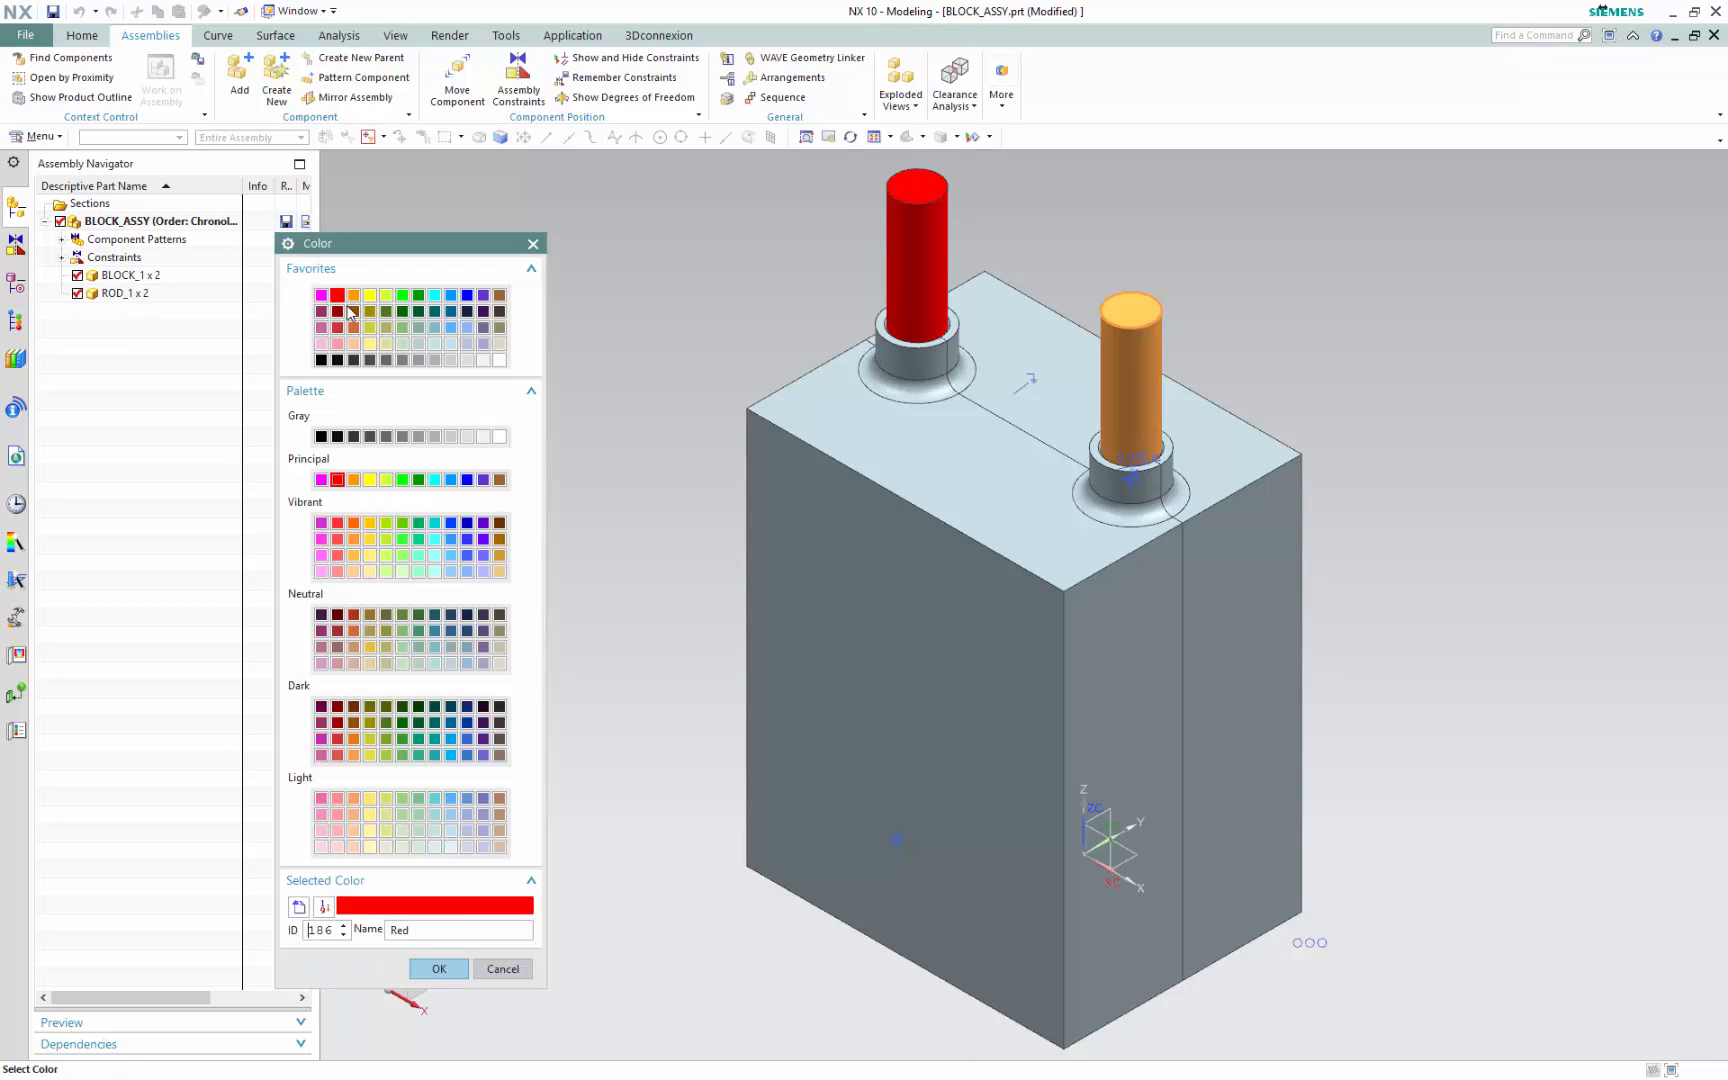
{"action": "left_click", "coordinate": [439, 969]}
{"action": "left_click", "coordinate": [376, 749]}
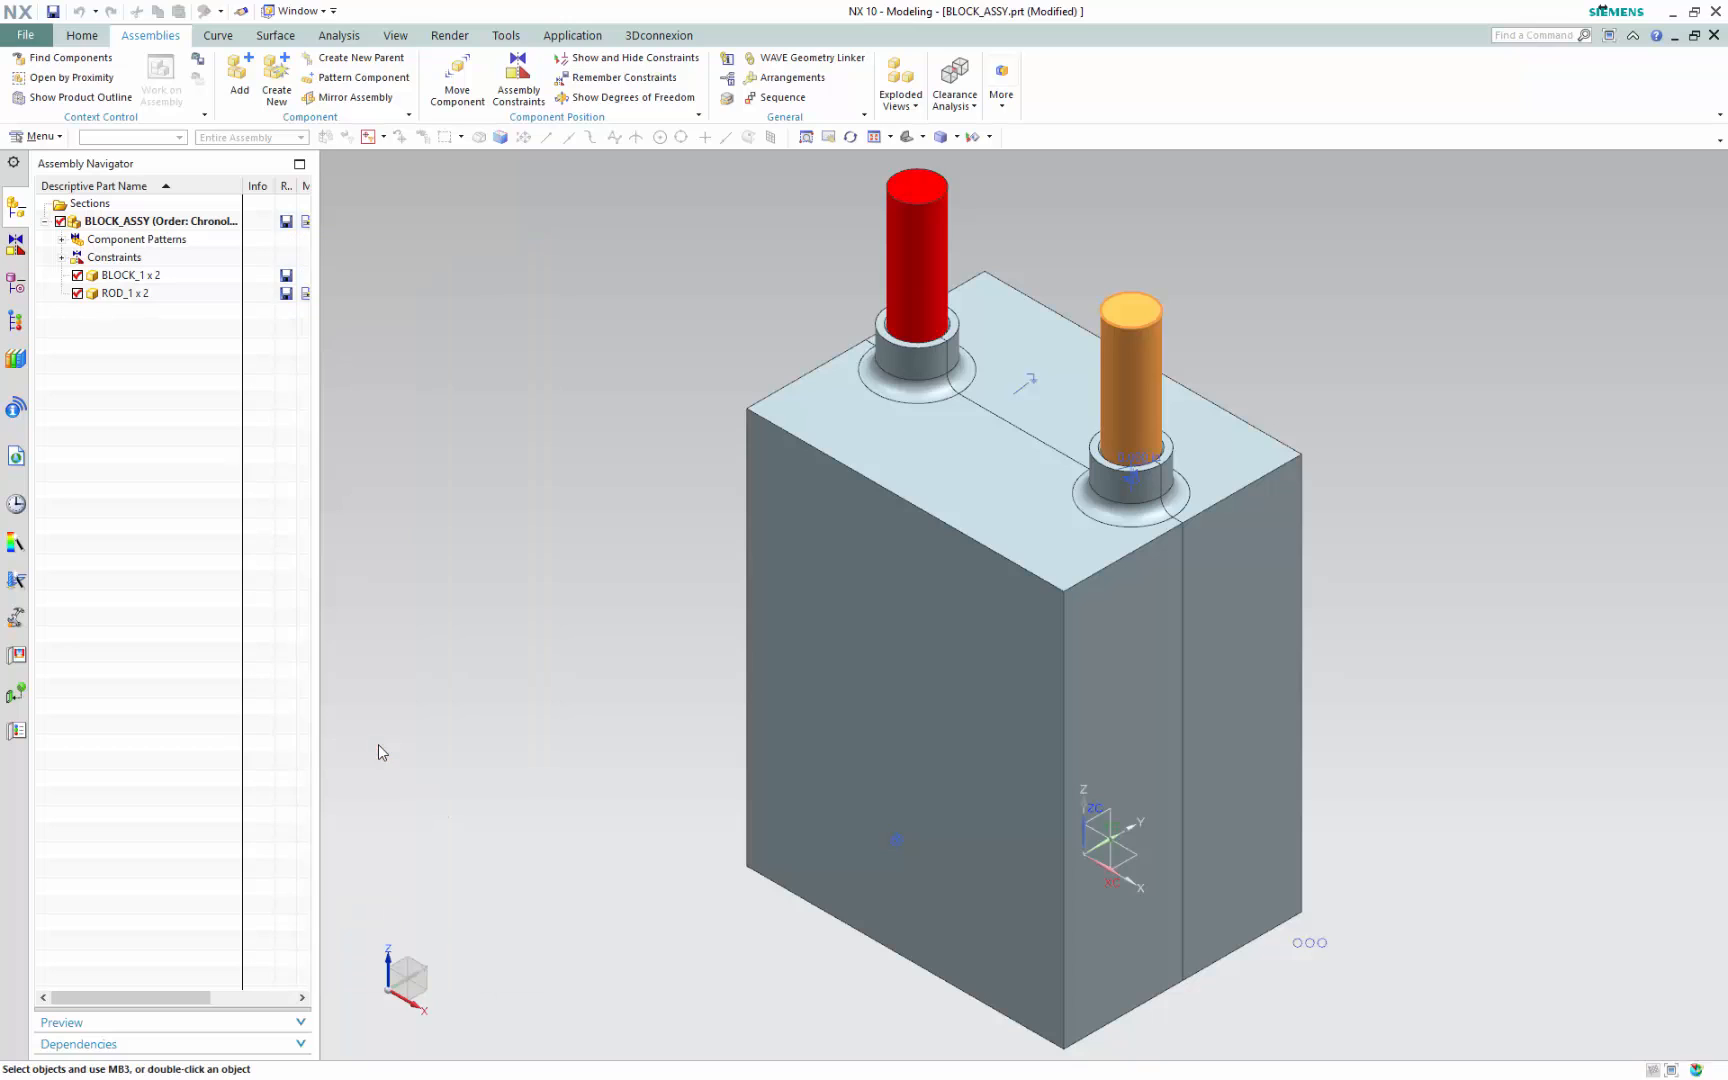
Color the front BLOCK_1 component blue, and replace that display color with Medium Cornflower
{"action": "left_click", "coordinate": [843, 428]}
{"action": "key", "text": "ctrl+j"}
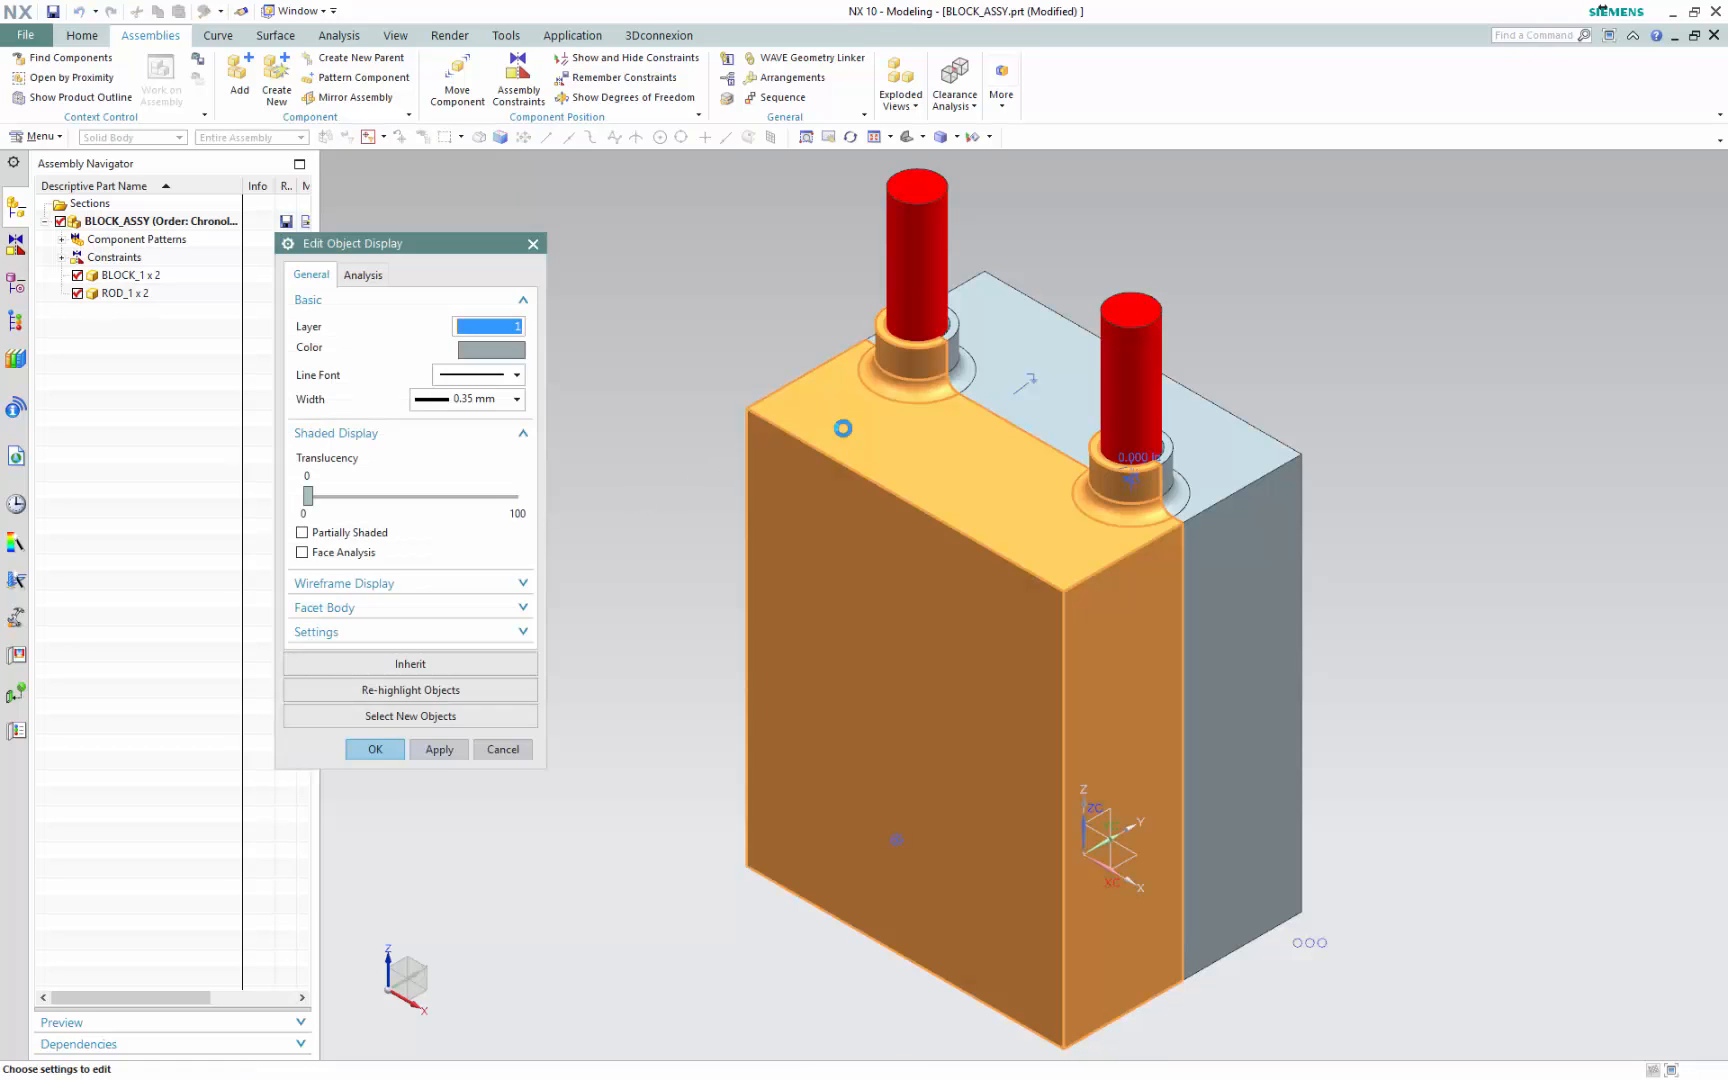
{"action": "left_click", "coordinate": [491, 349]}
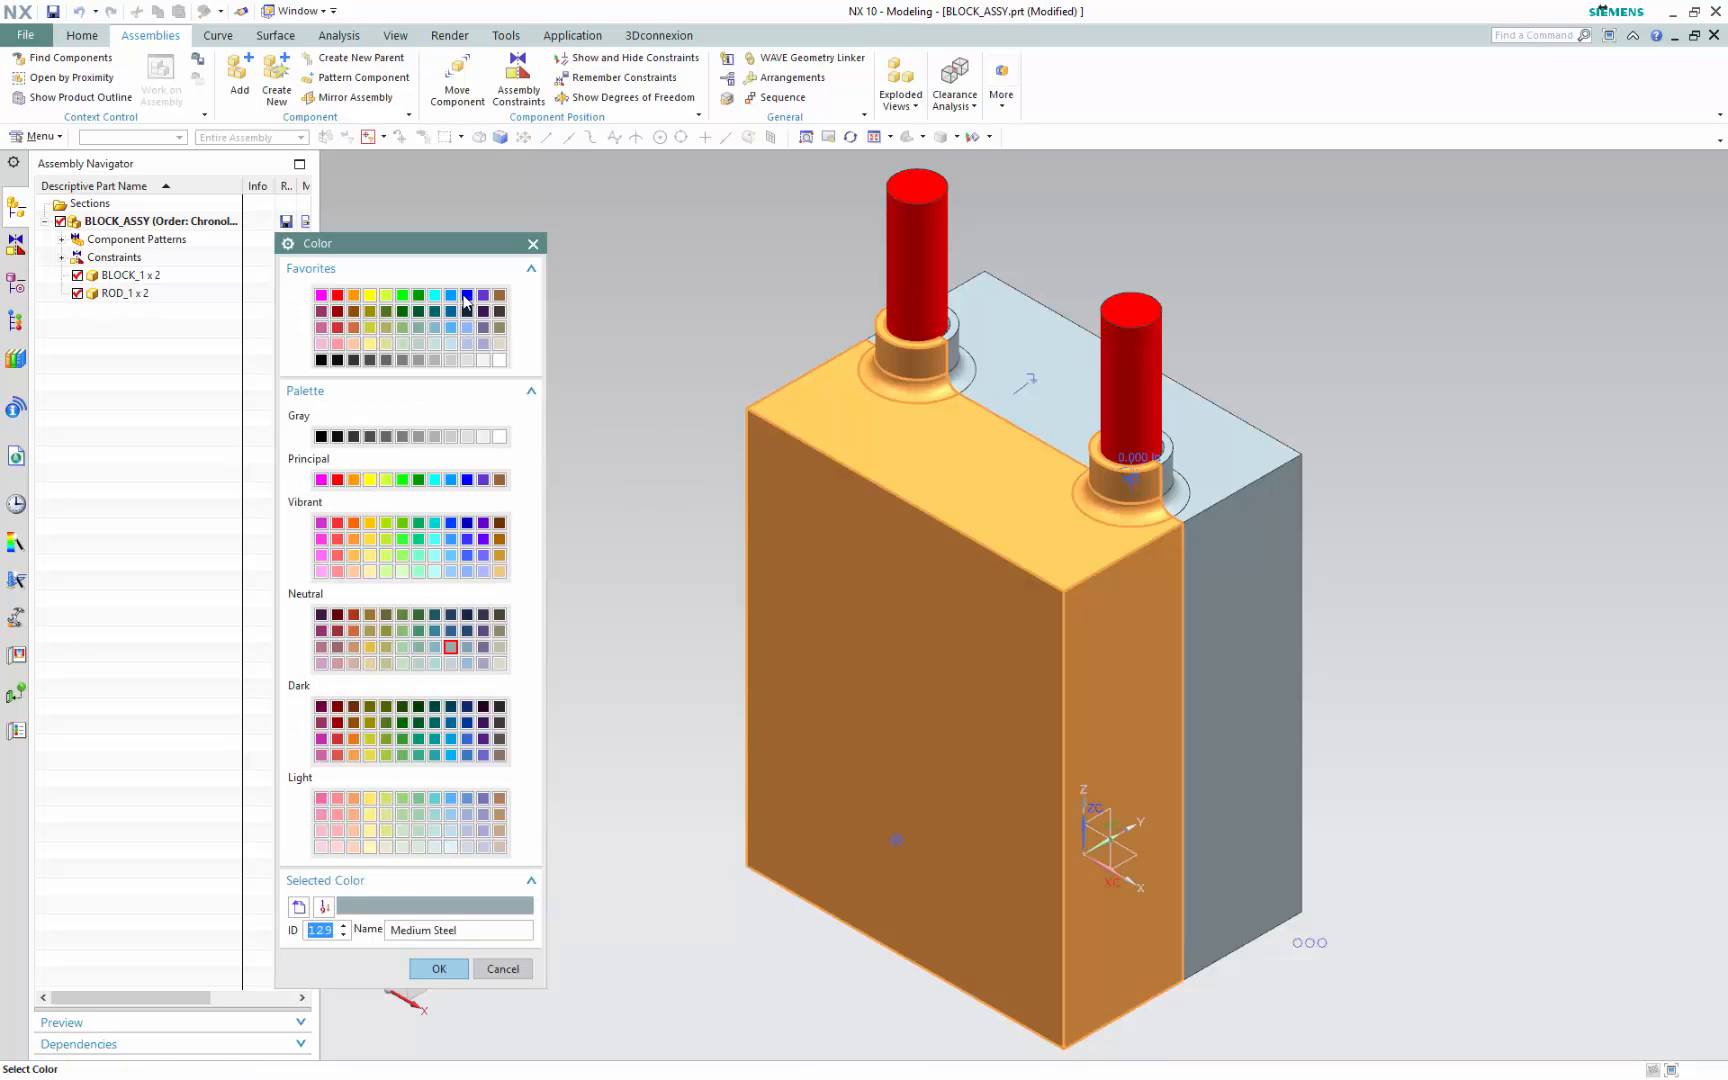
{"action": "left_click", "coordinate": [466, 295]}
{"action": "left_click", "coordinate": [437, 968]}
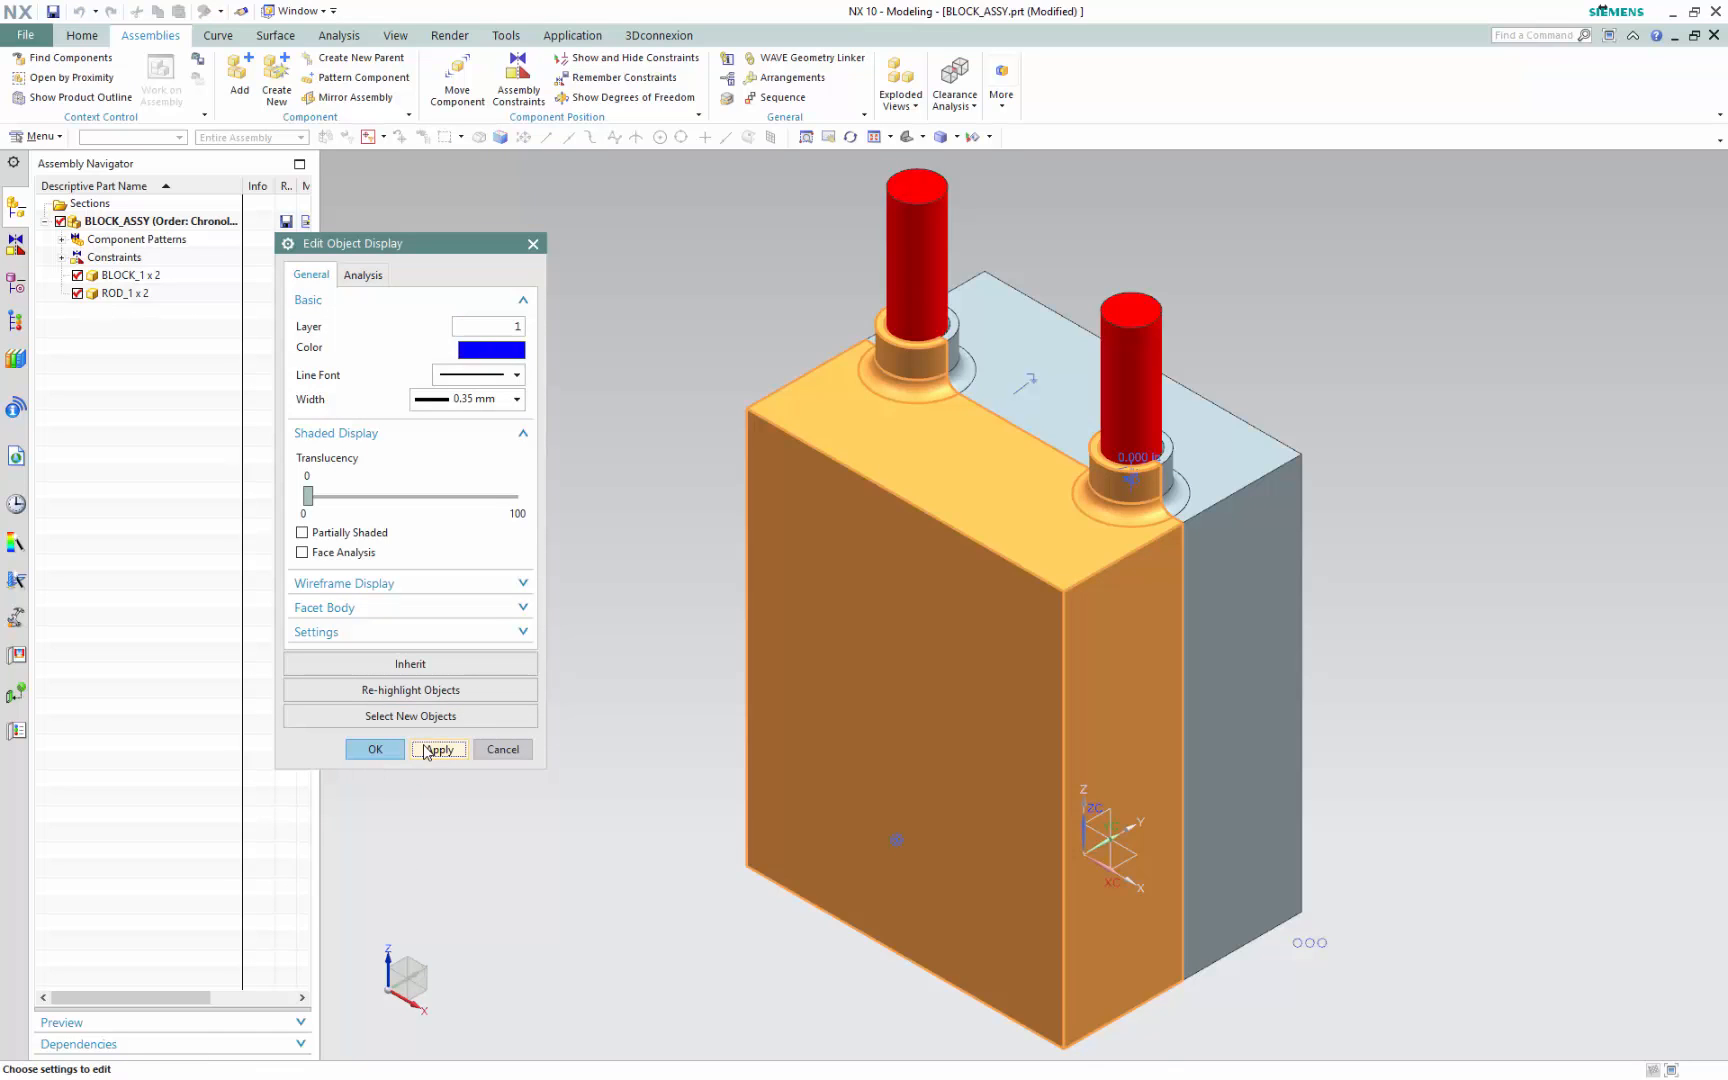
{"action": "left_click", "coordinate": [437, 749]}
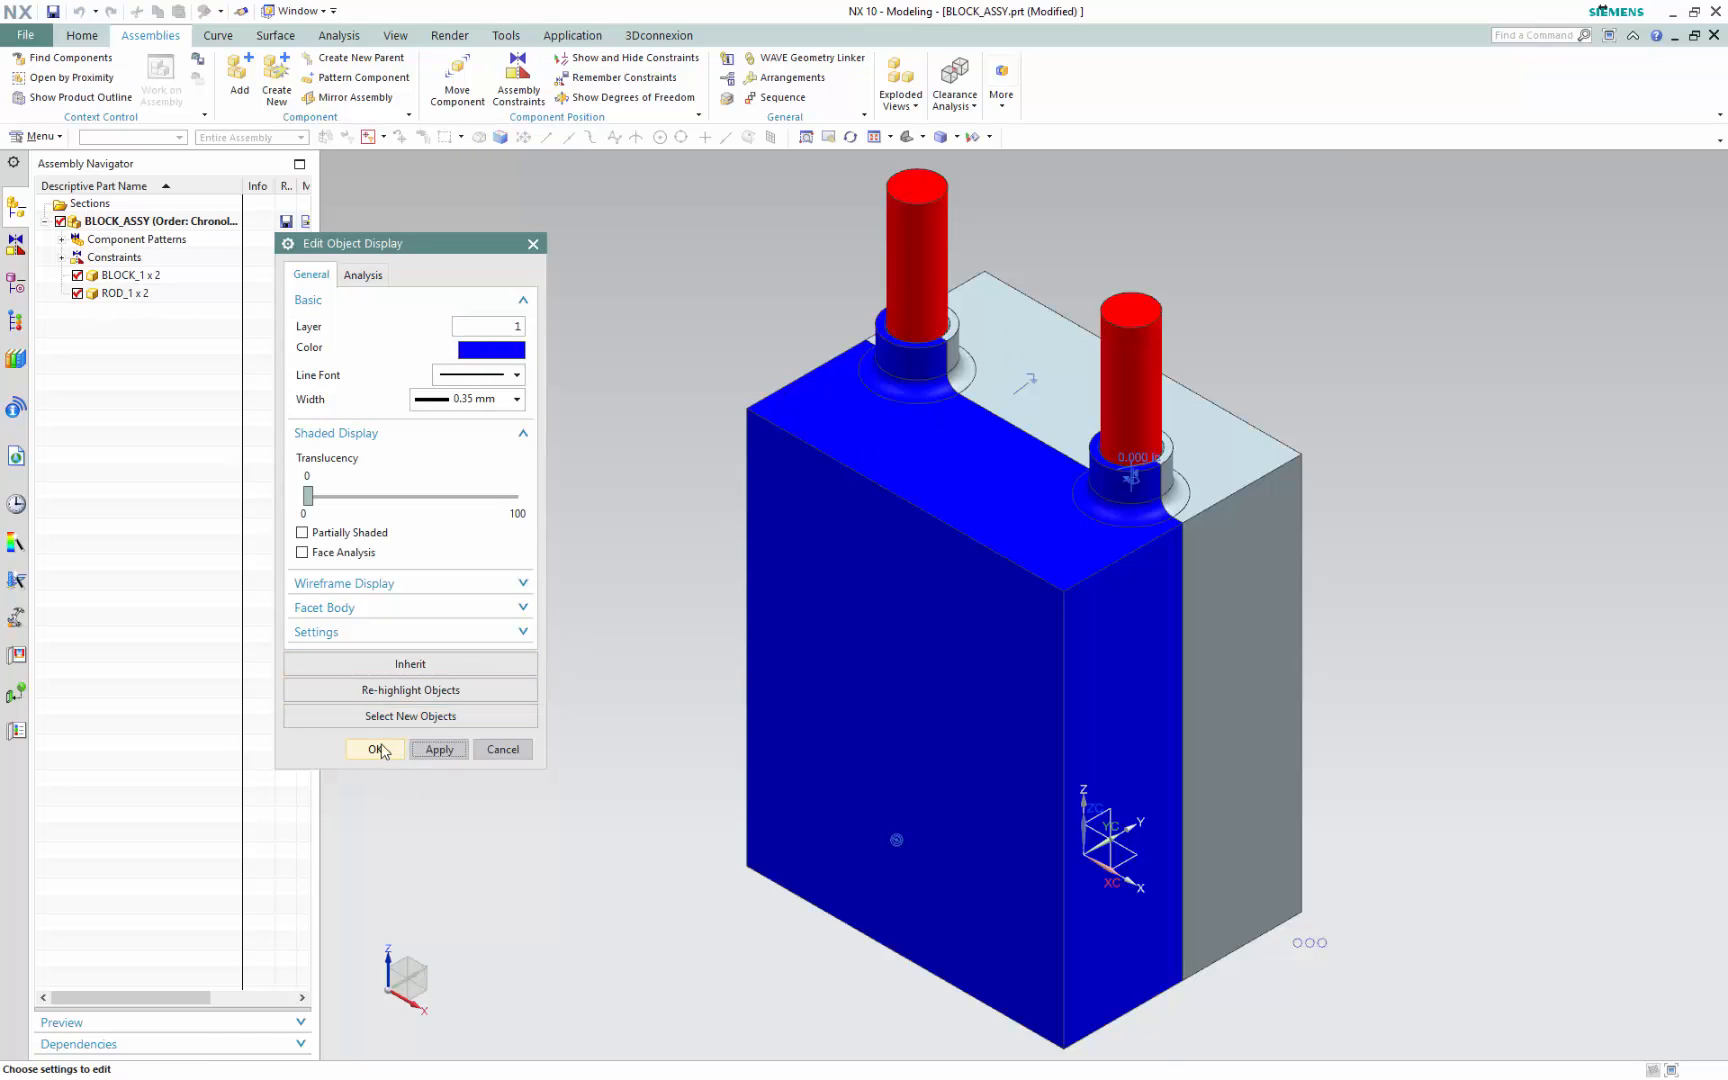
{"action": "left_click", "coordinate": [410, 690]}
{"action": "left_click", "coordinate": [492, 350]}
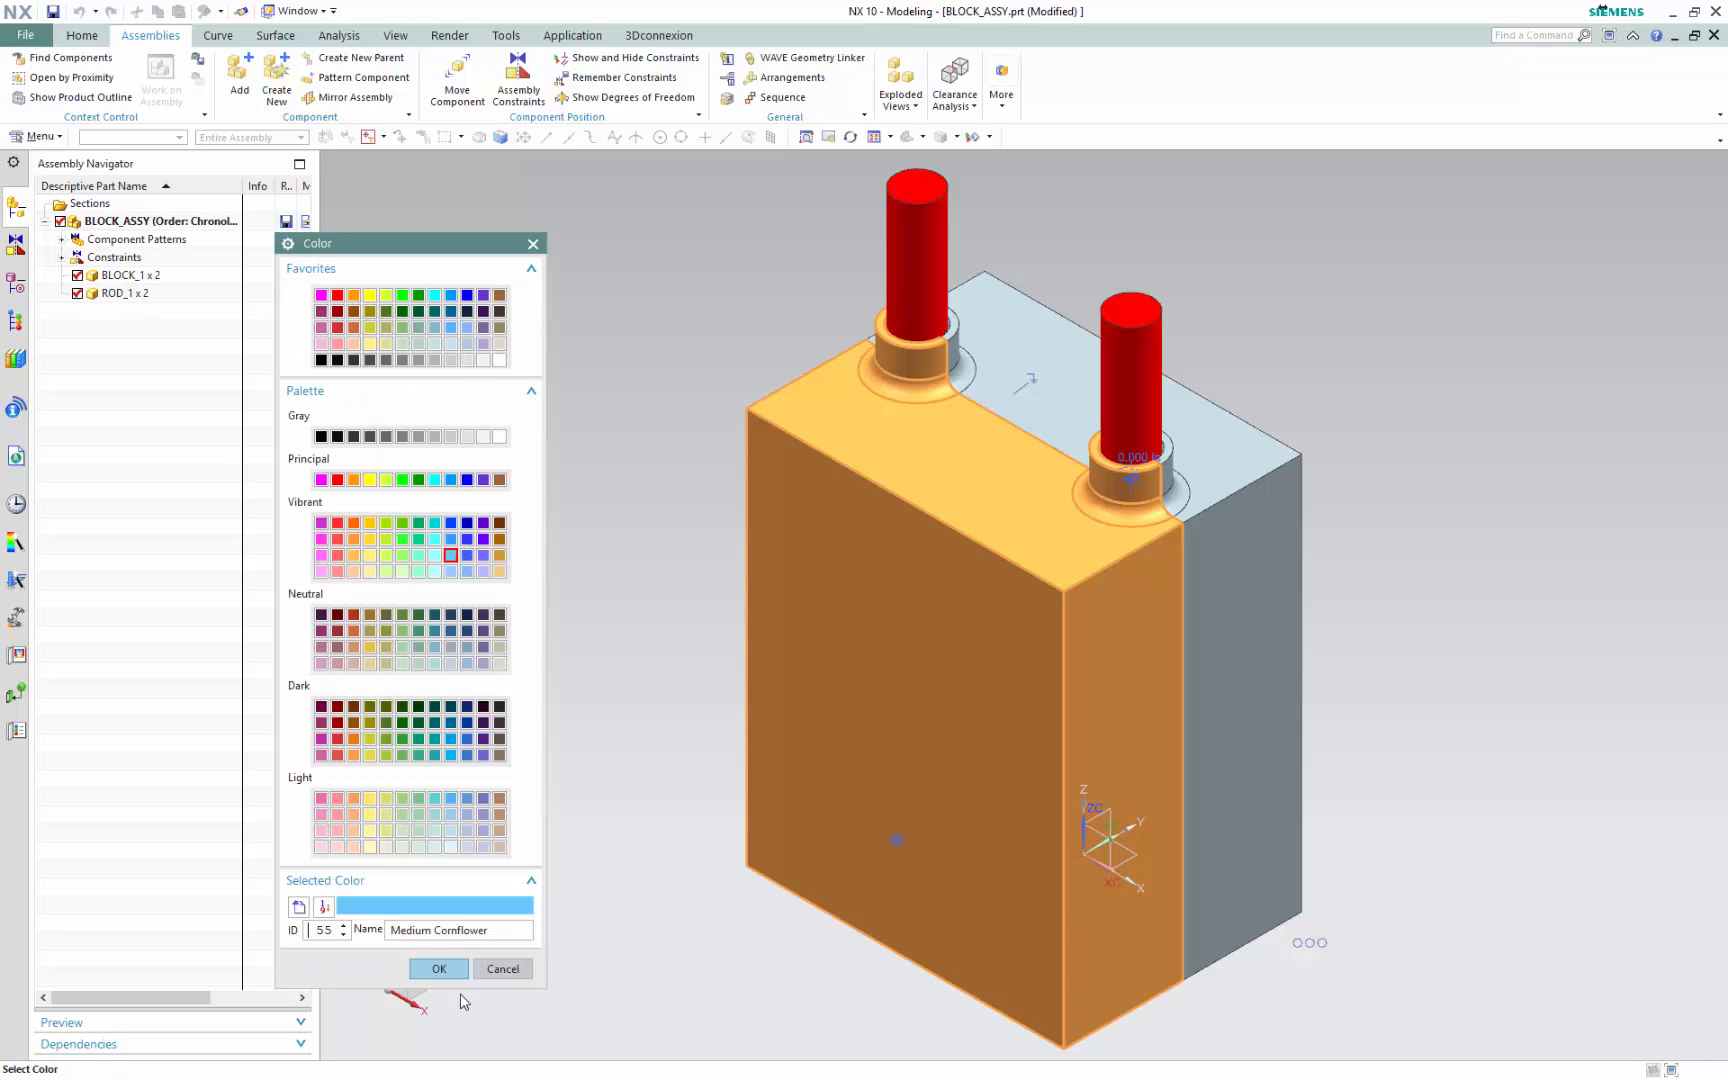
{"action": "left_click", "coordinate": [443, 970]}
{"action": "left_click", "coordinate": [442, 750]}
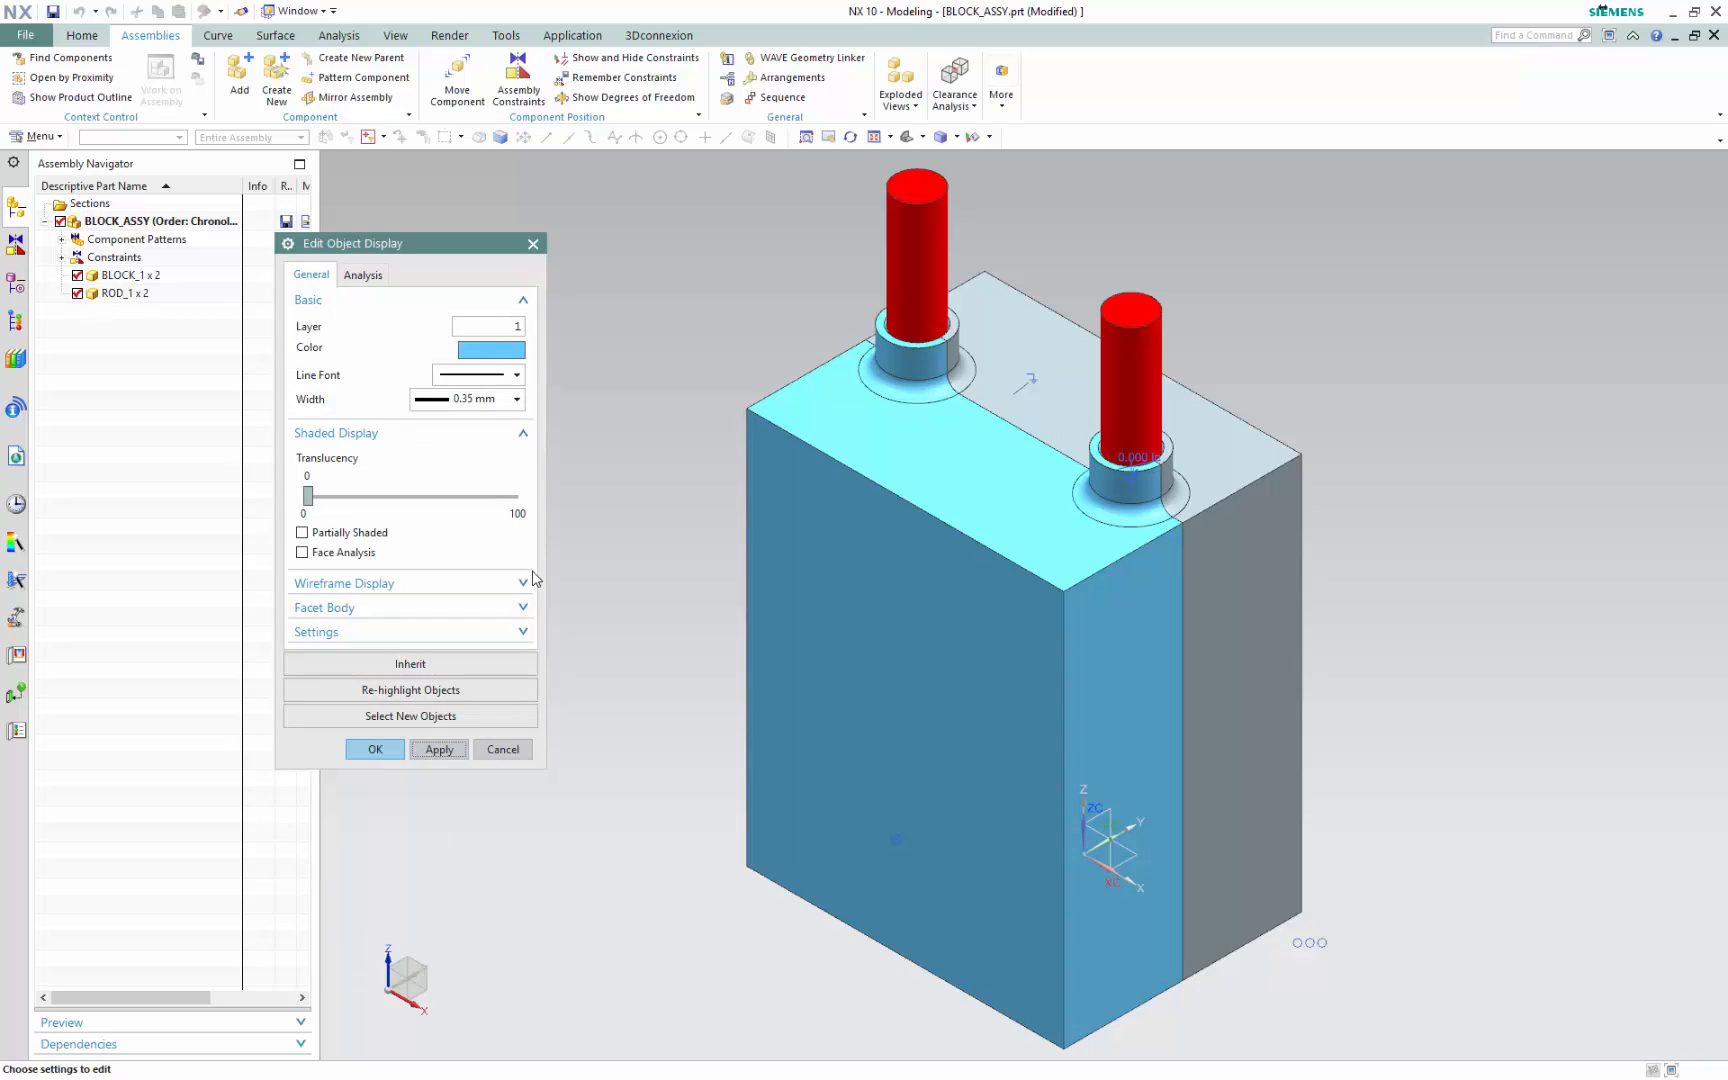
Select the rear BLOCK_1 component as the new object and set its display color to purple
{"action": "left_click", "coordinate": [436, 715]}
{"action": "left_click", "coordinate": [996, 354]}
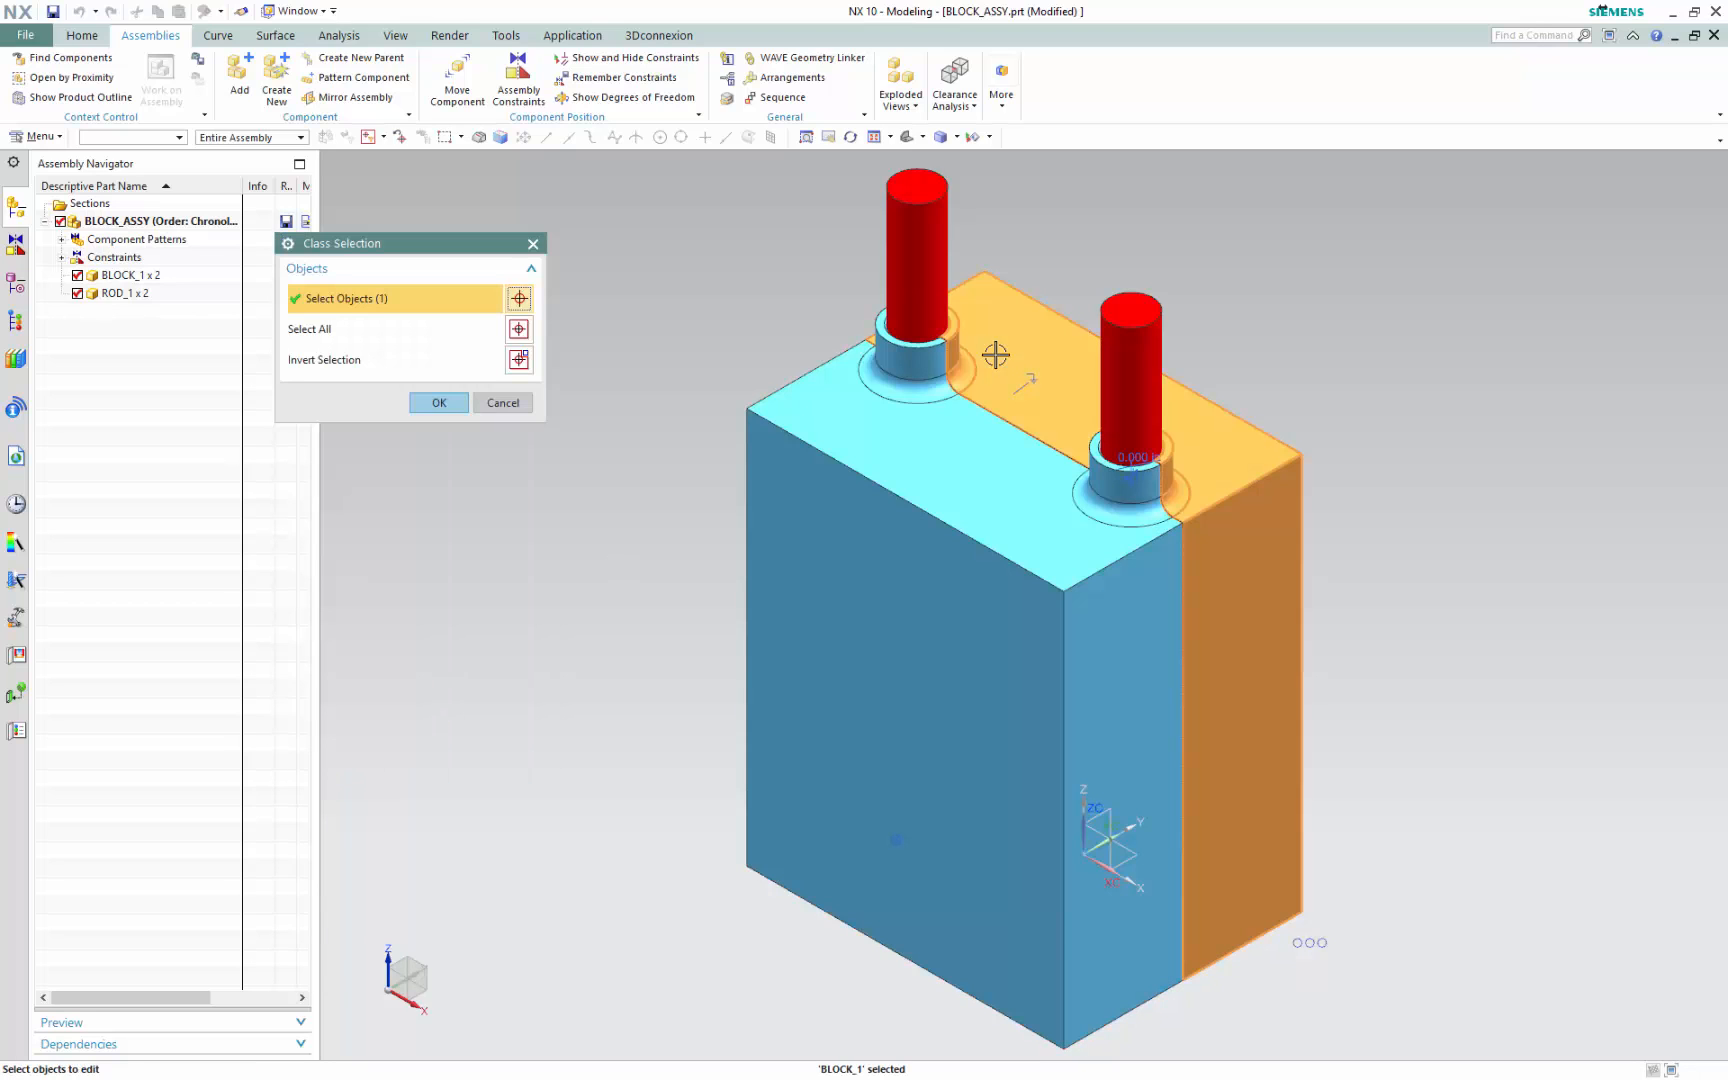
{"action": "left_click", "coordinate": [452, 404]}
{"action": "left_click", "coordinate": [466, 347]}
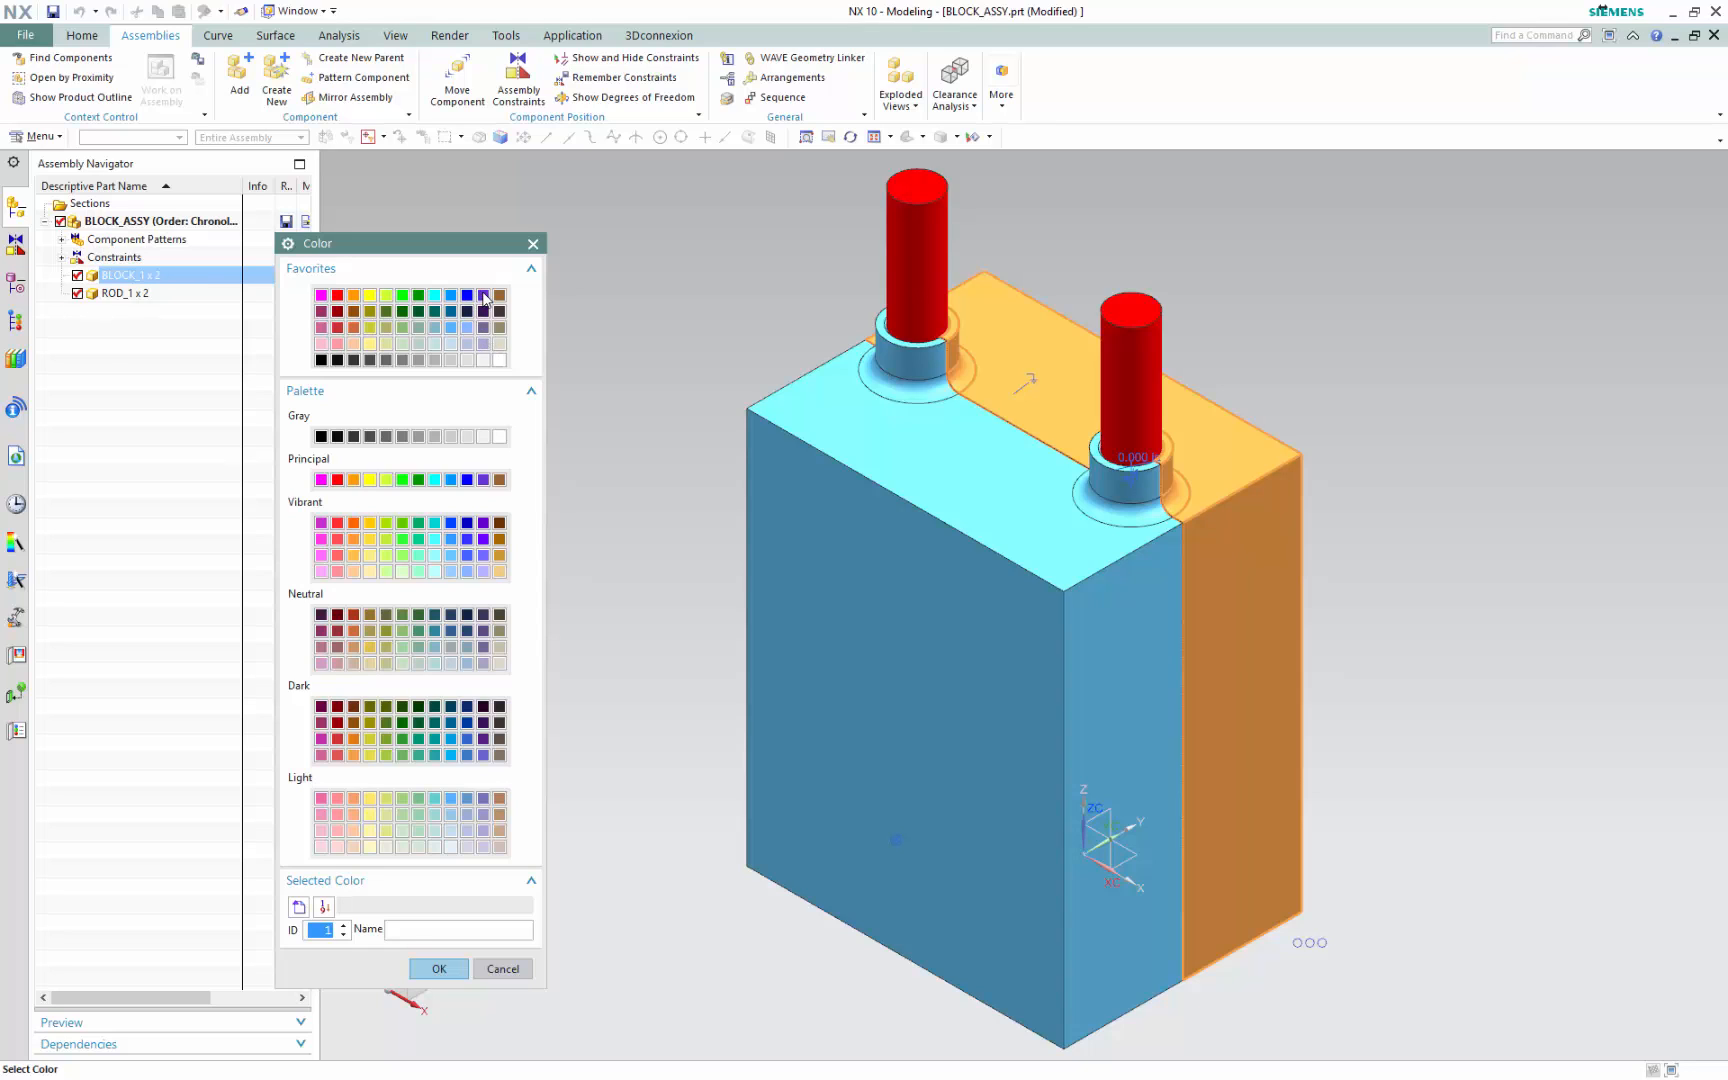
{"action": "left_click", "coordinate": [440, 969]}
{"action": "left_click", "coordinate": [443, 756]}
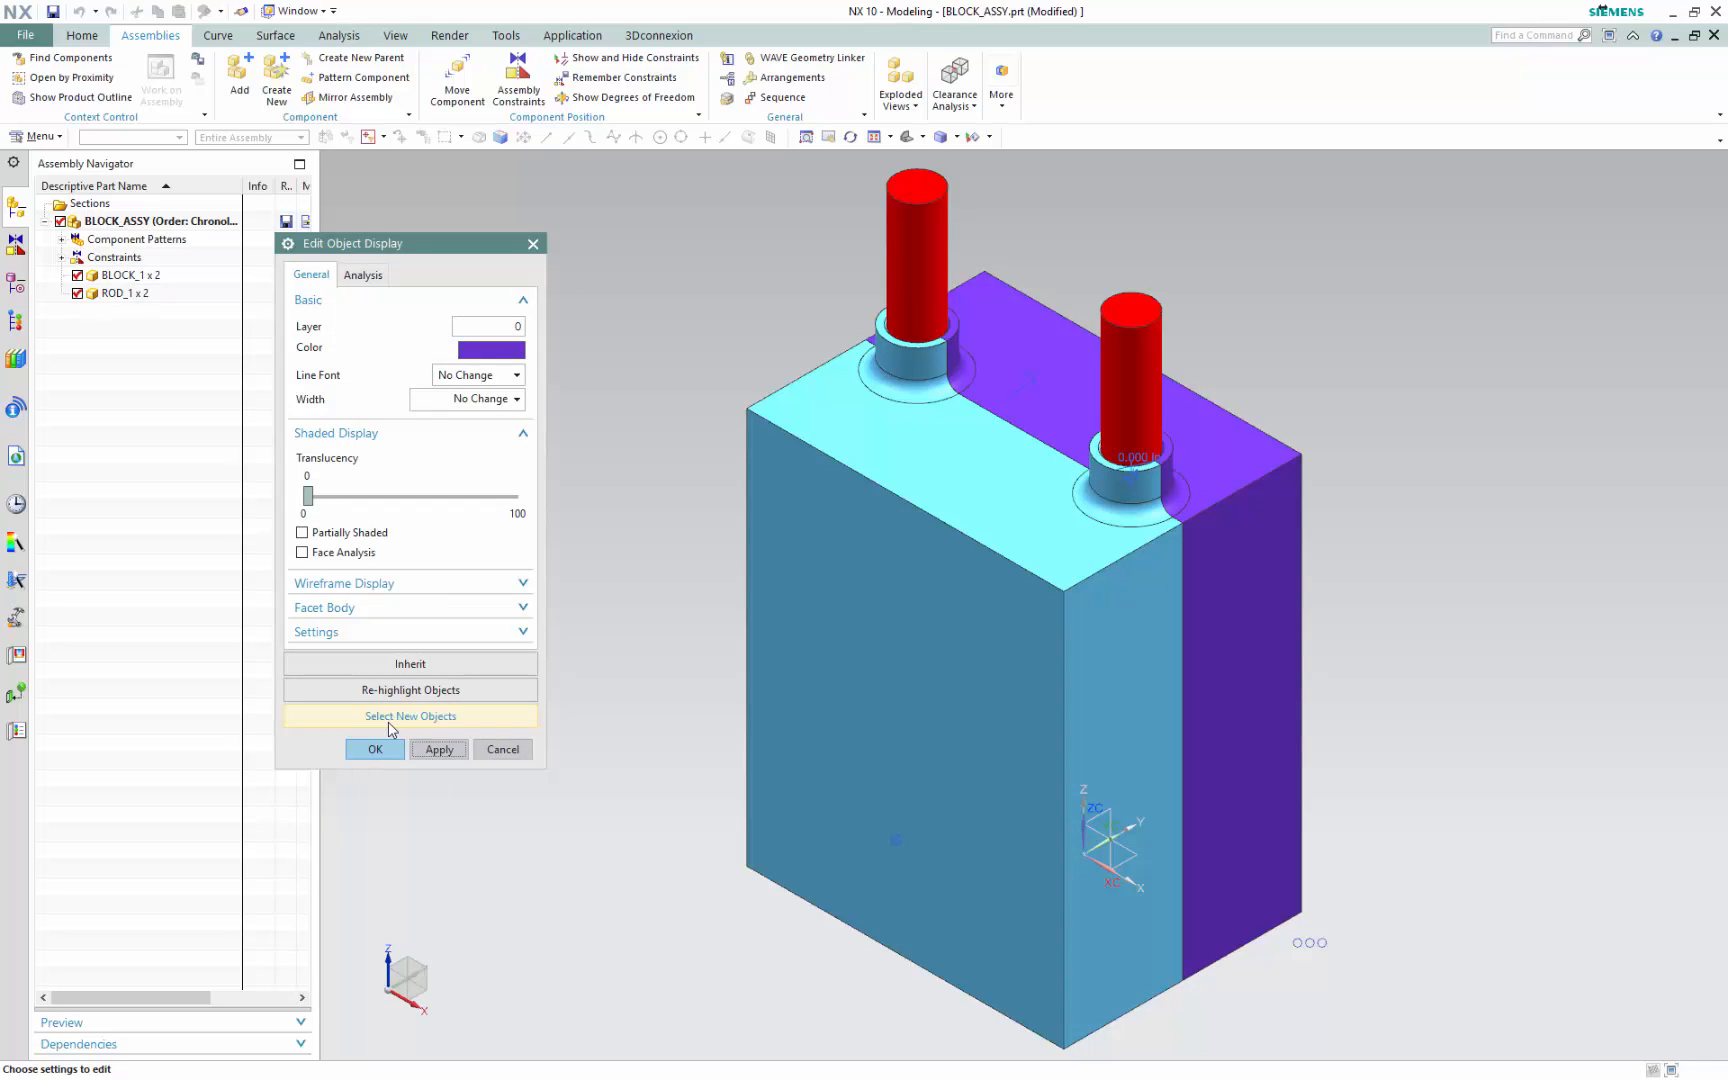
{"action": "left_click", "coordinate": [375, 750]}
Make BLOCK_1 the work part within the assembly and open its sketch SKETCH_000 for editing
{"action": "scroll", "coordinate": [745, 665], "scroll_direction": "down", "scroll_amount": 2}
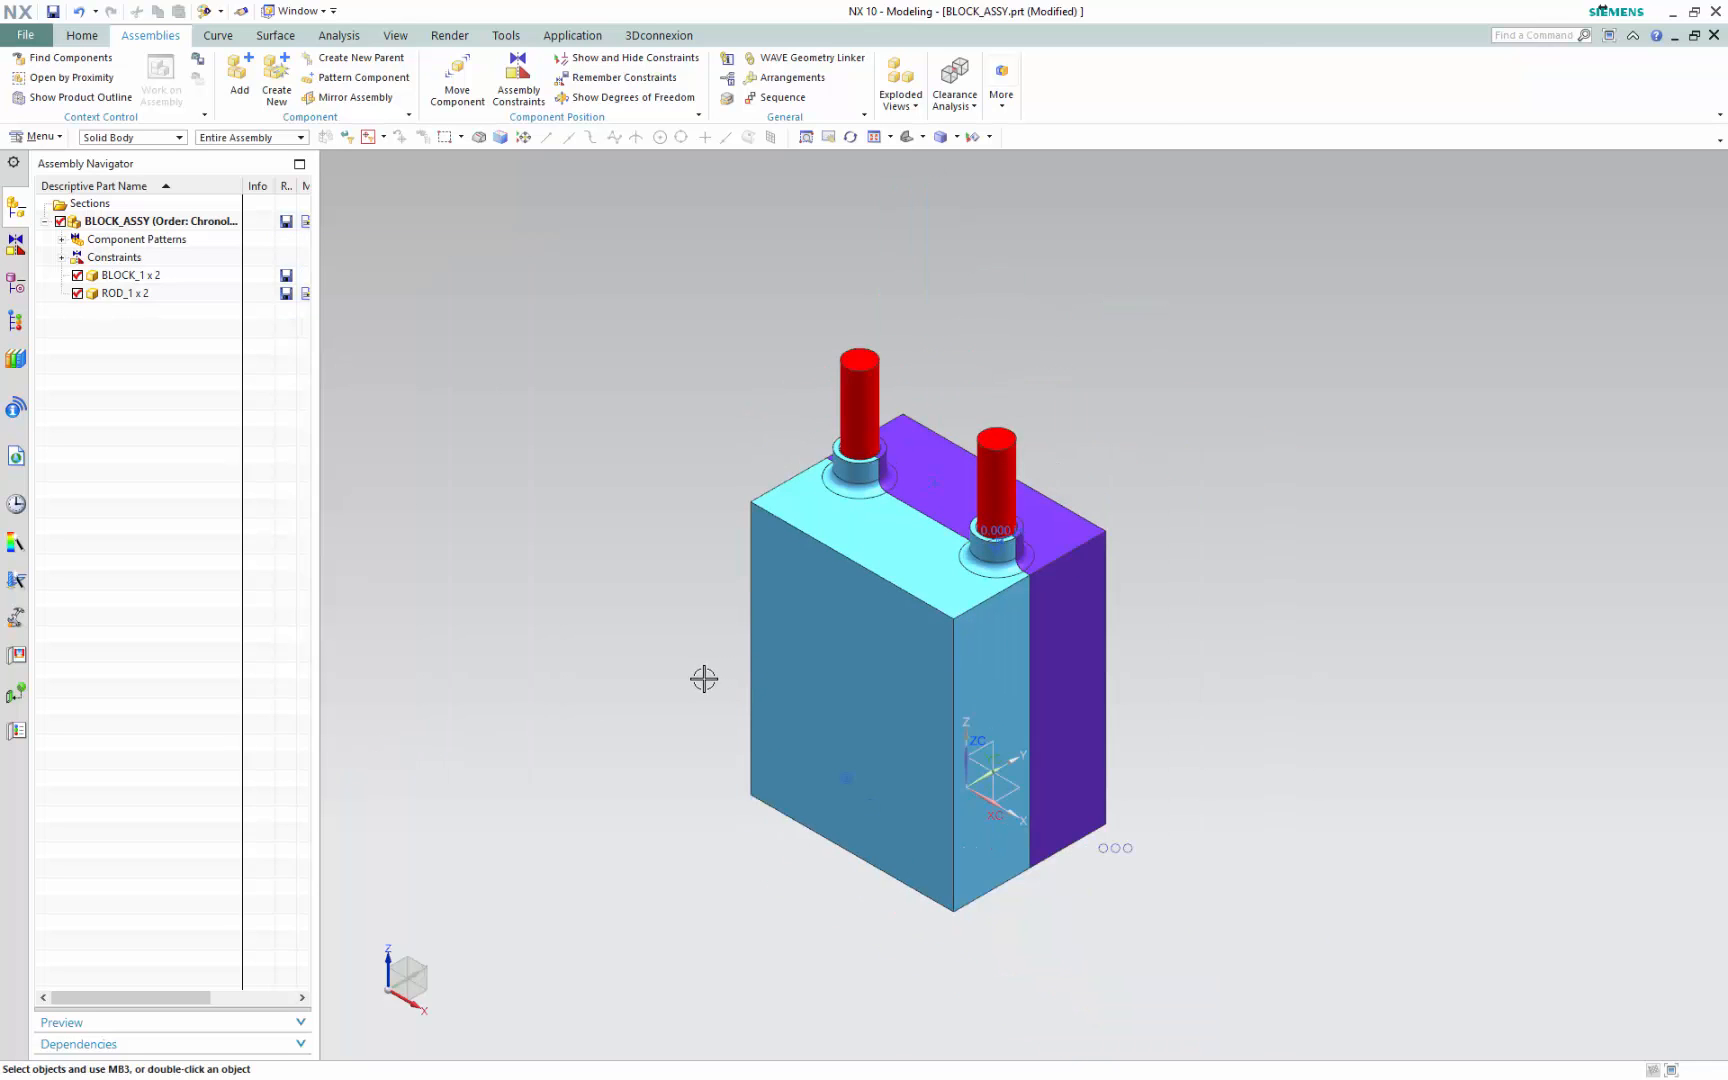
{"action": "scroll", "coordinate": [701, 679], "scroll_direction": "up", "scroll_amount": 4}
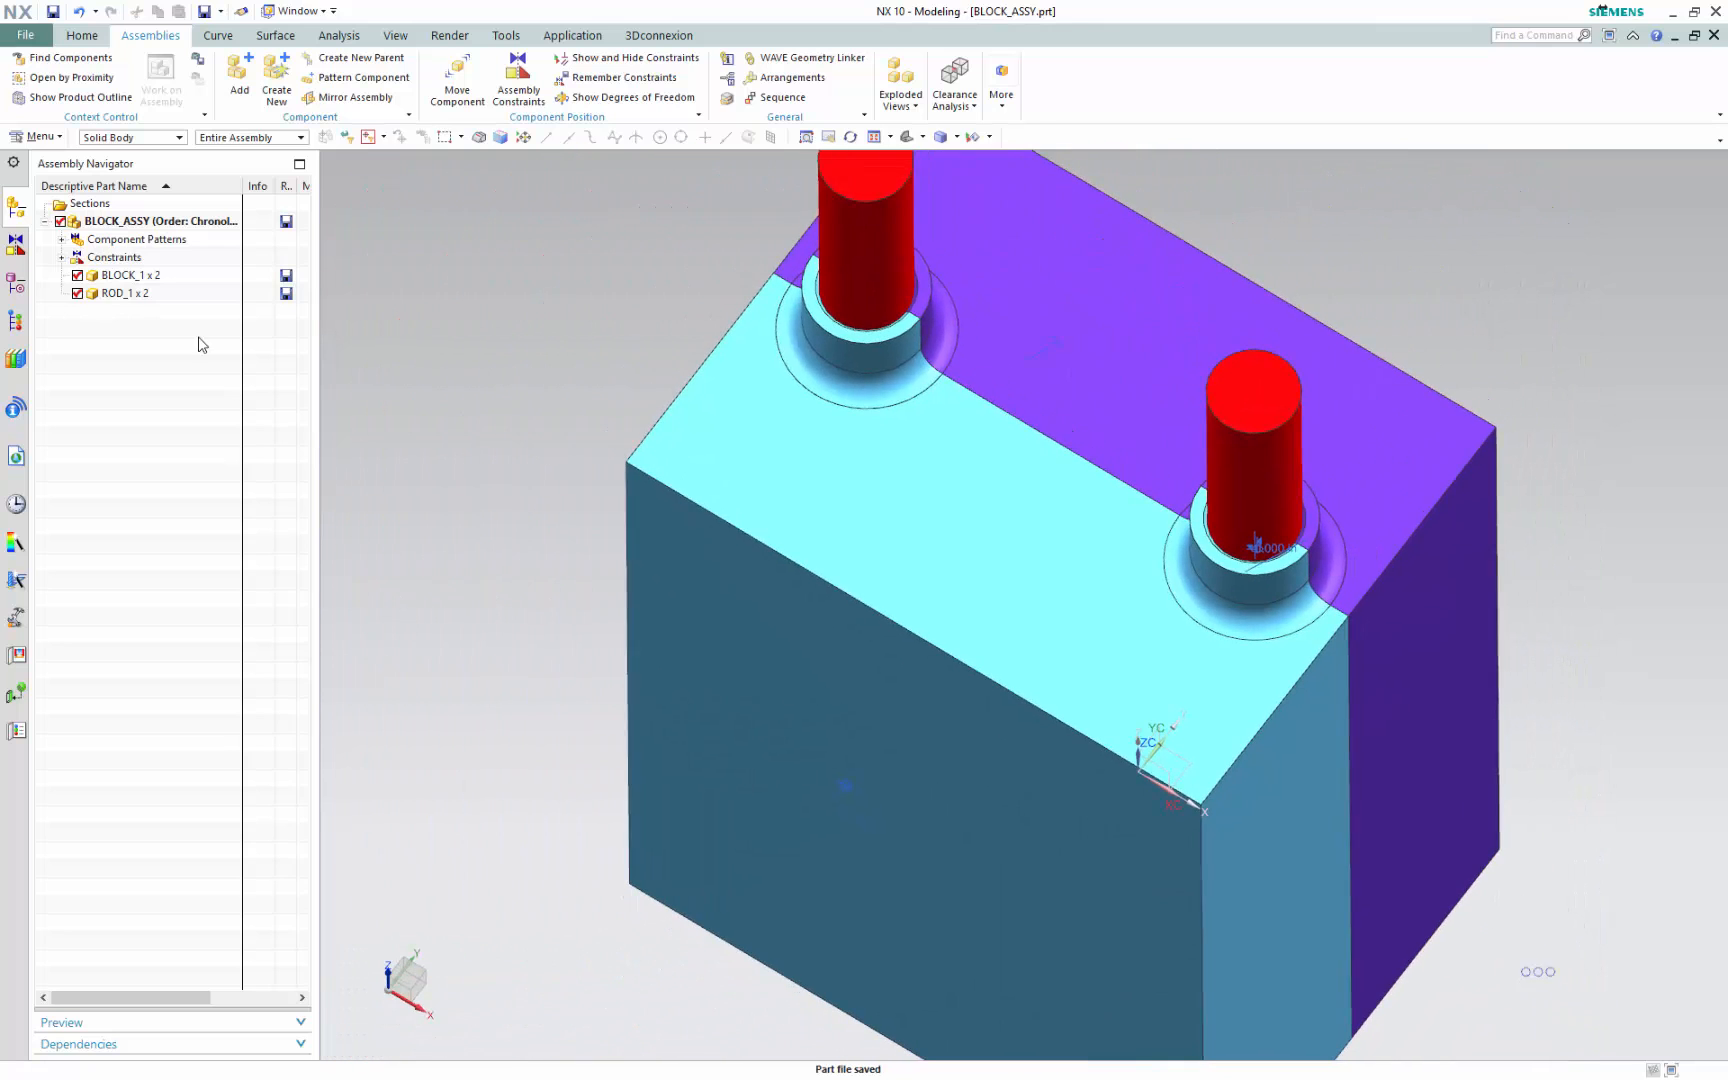
{"action": "double_click", "coordinate": [133, 275]}
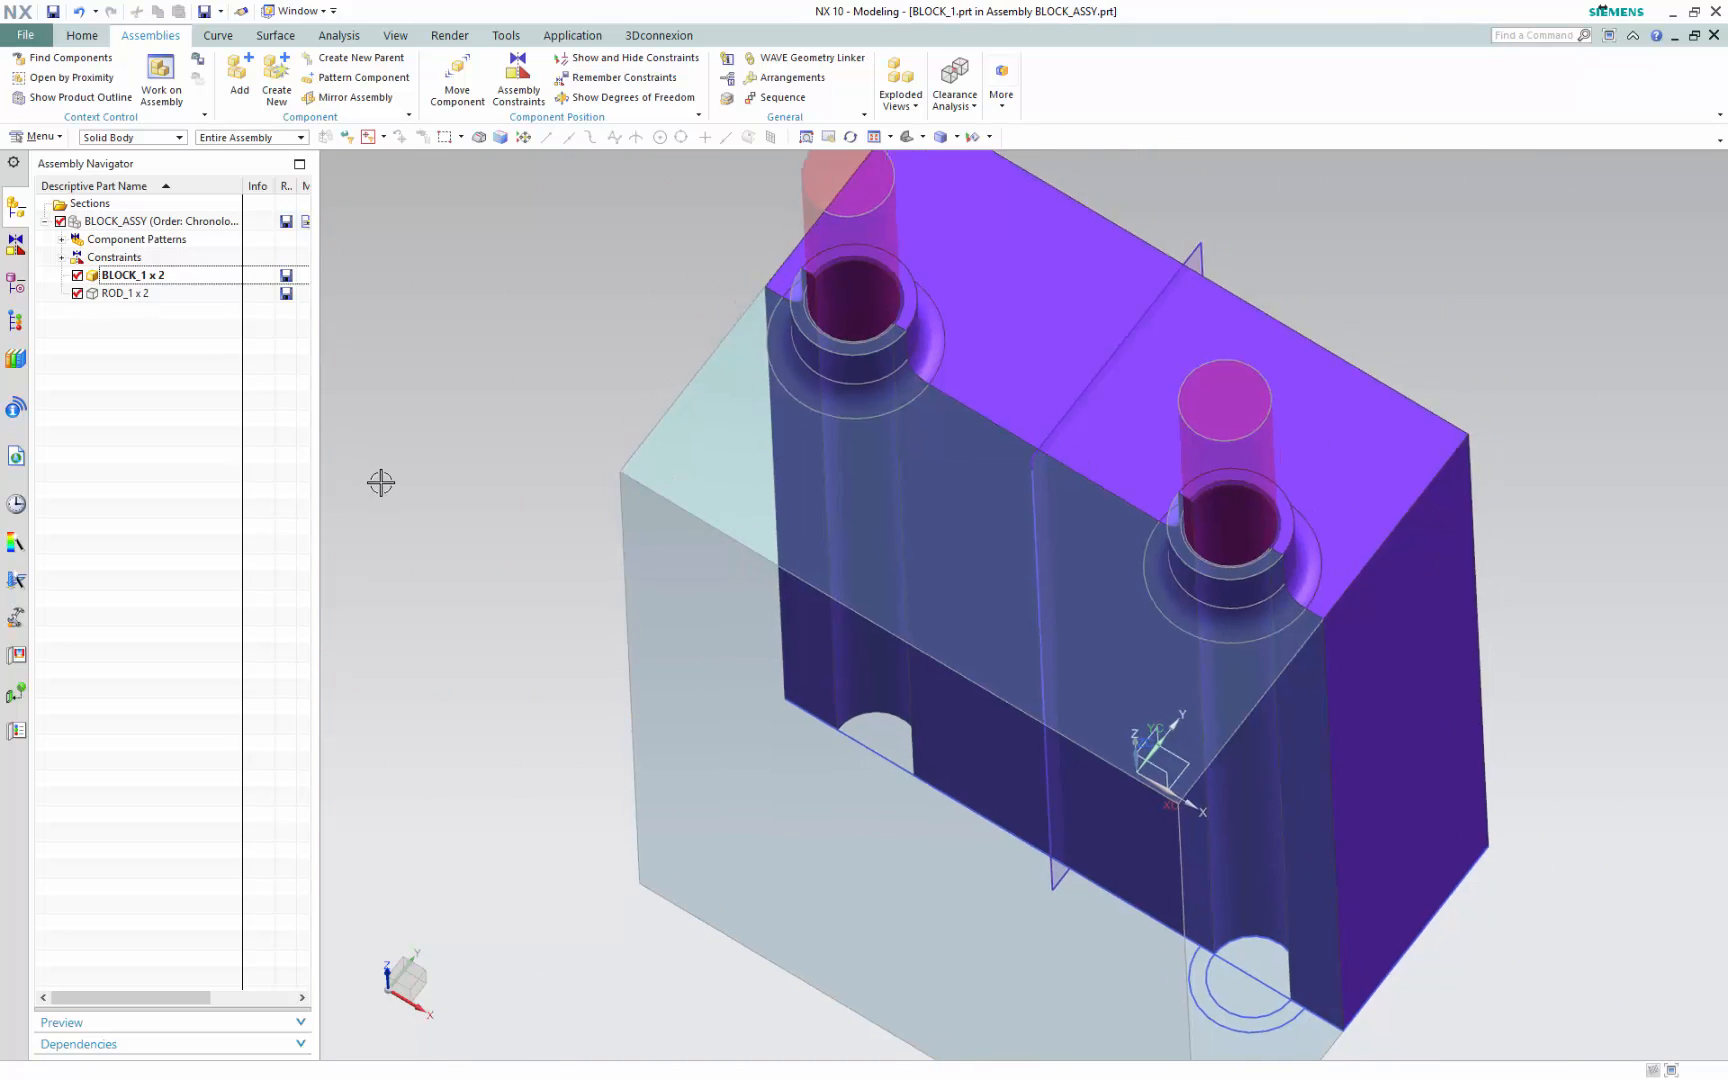
{"action": "left_click", "coordinate": [12, 290]}
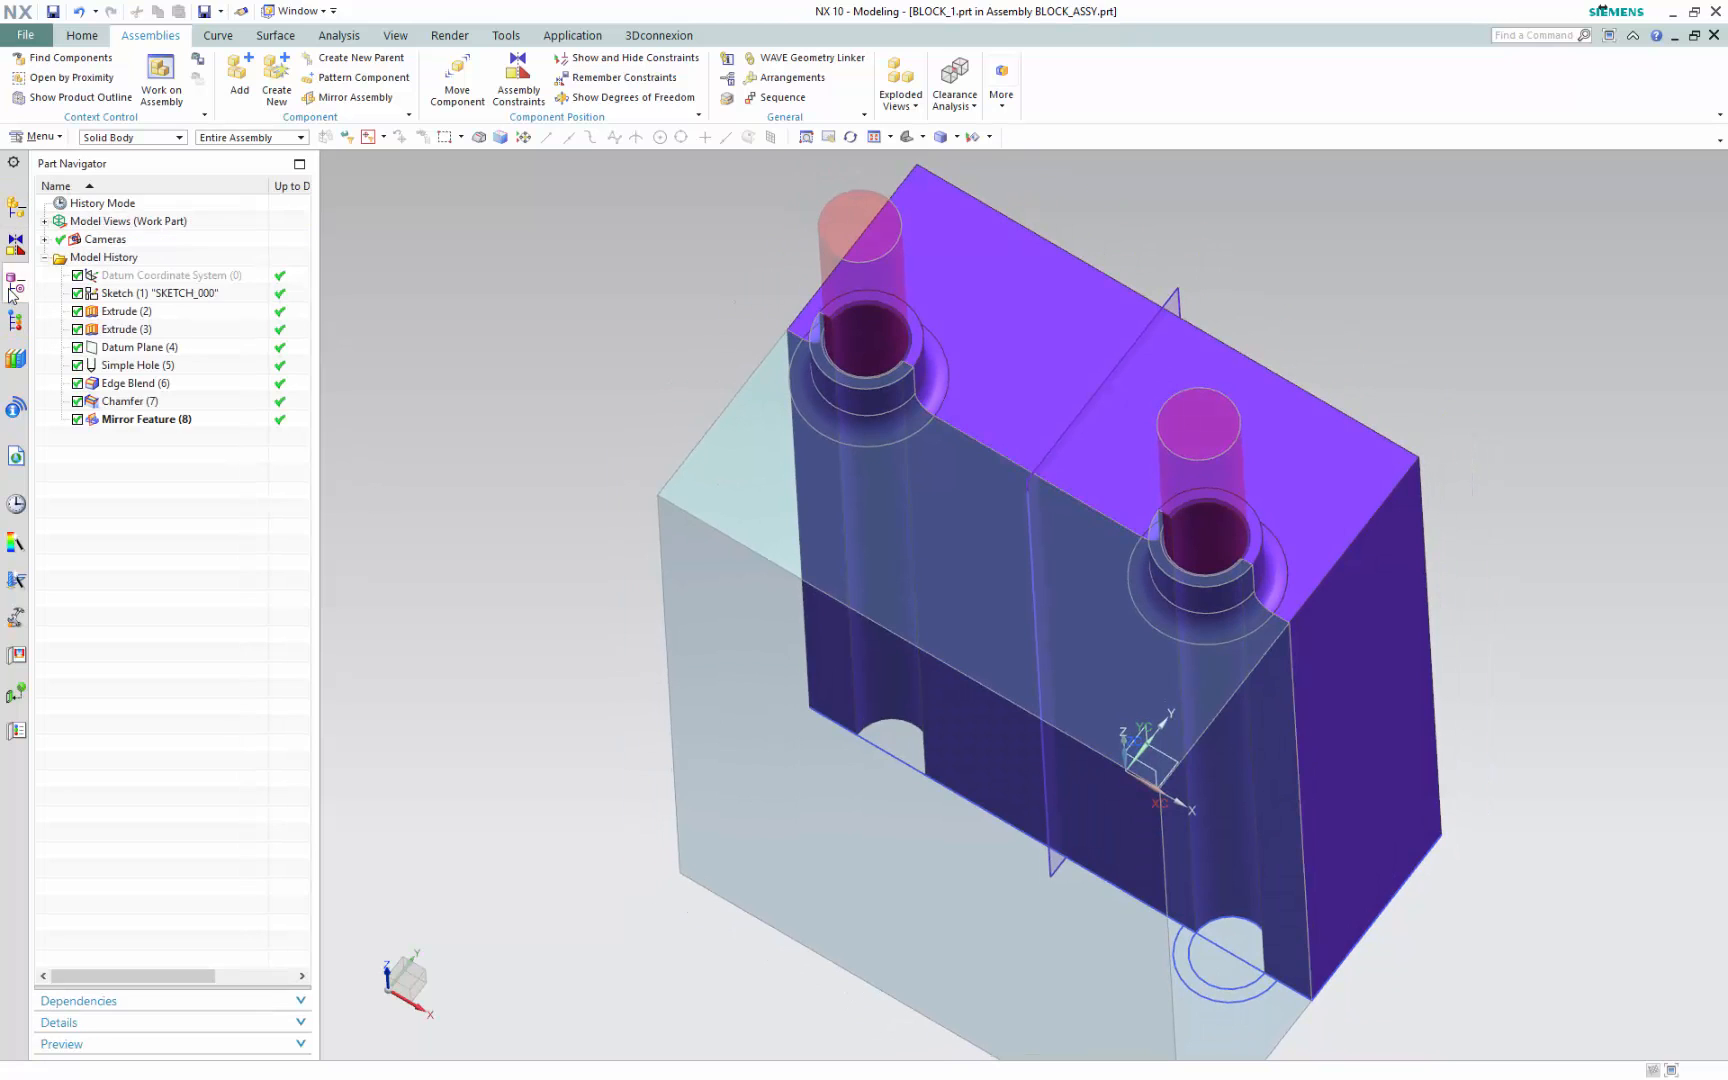
{"action": "double_click", "coordinate": [172, 294]}
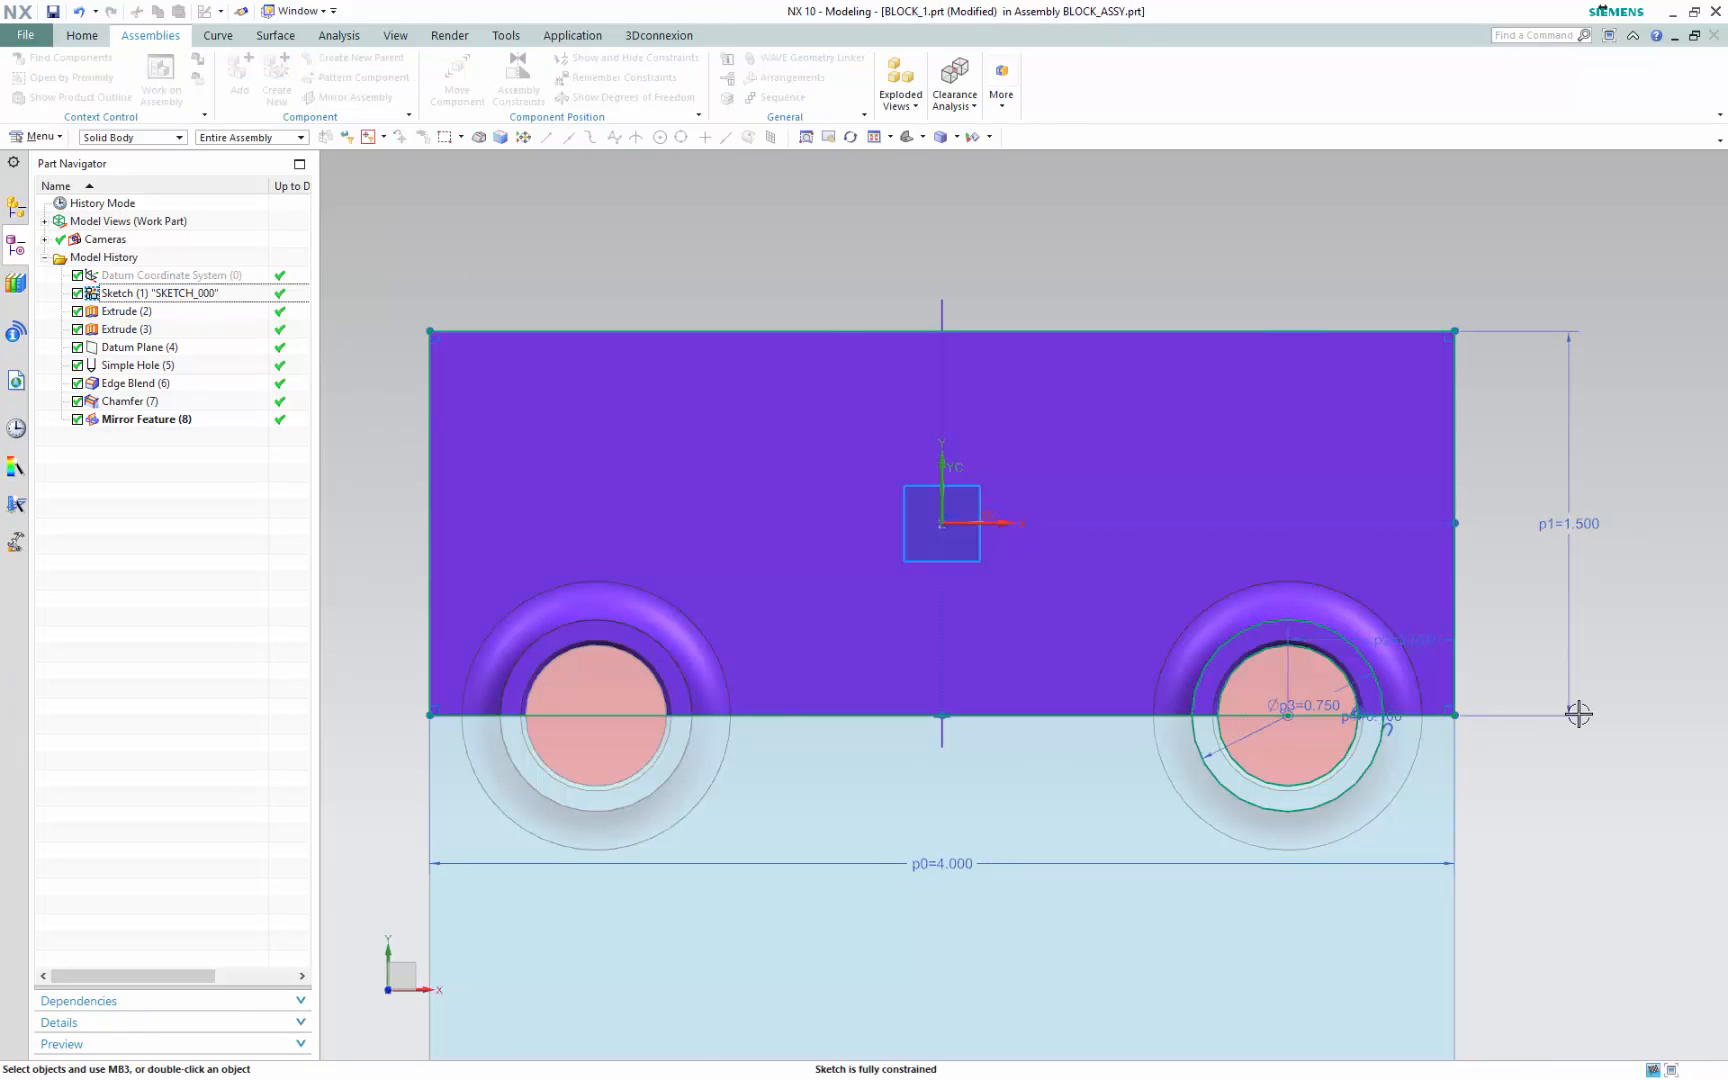
Remove the selection filter and set the offset distance of the inner hole circle in the sketch to .125 in
{"action": "scroll", "coordinate": [1578, 713], "scroll_direction": "up", "scroll_amount": 4}
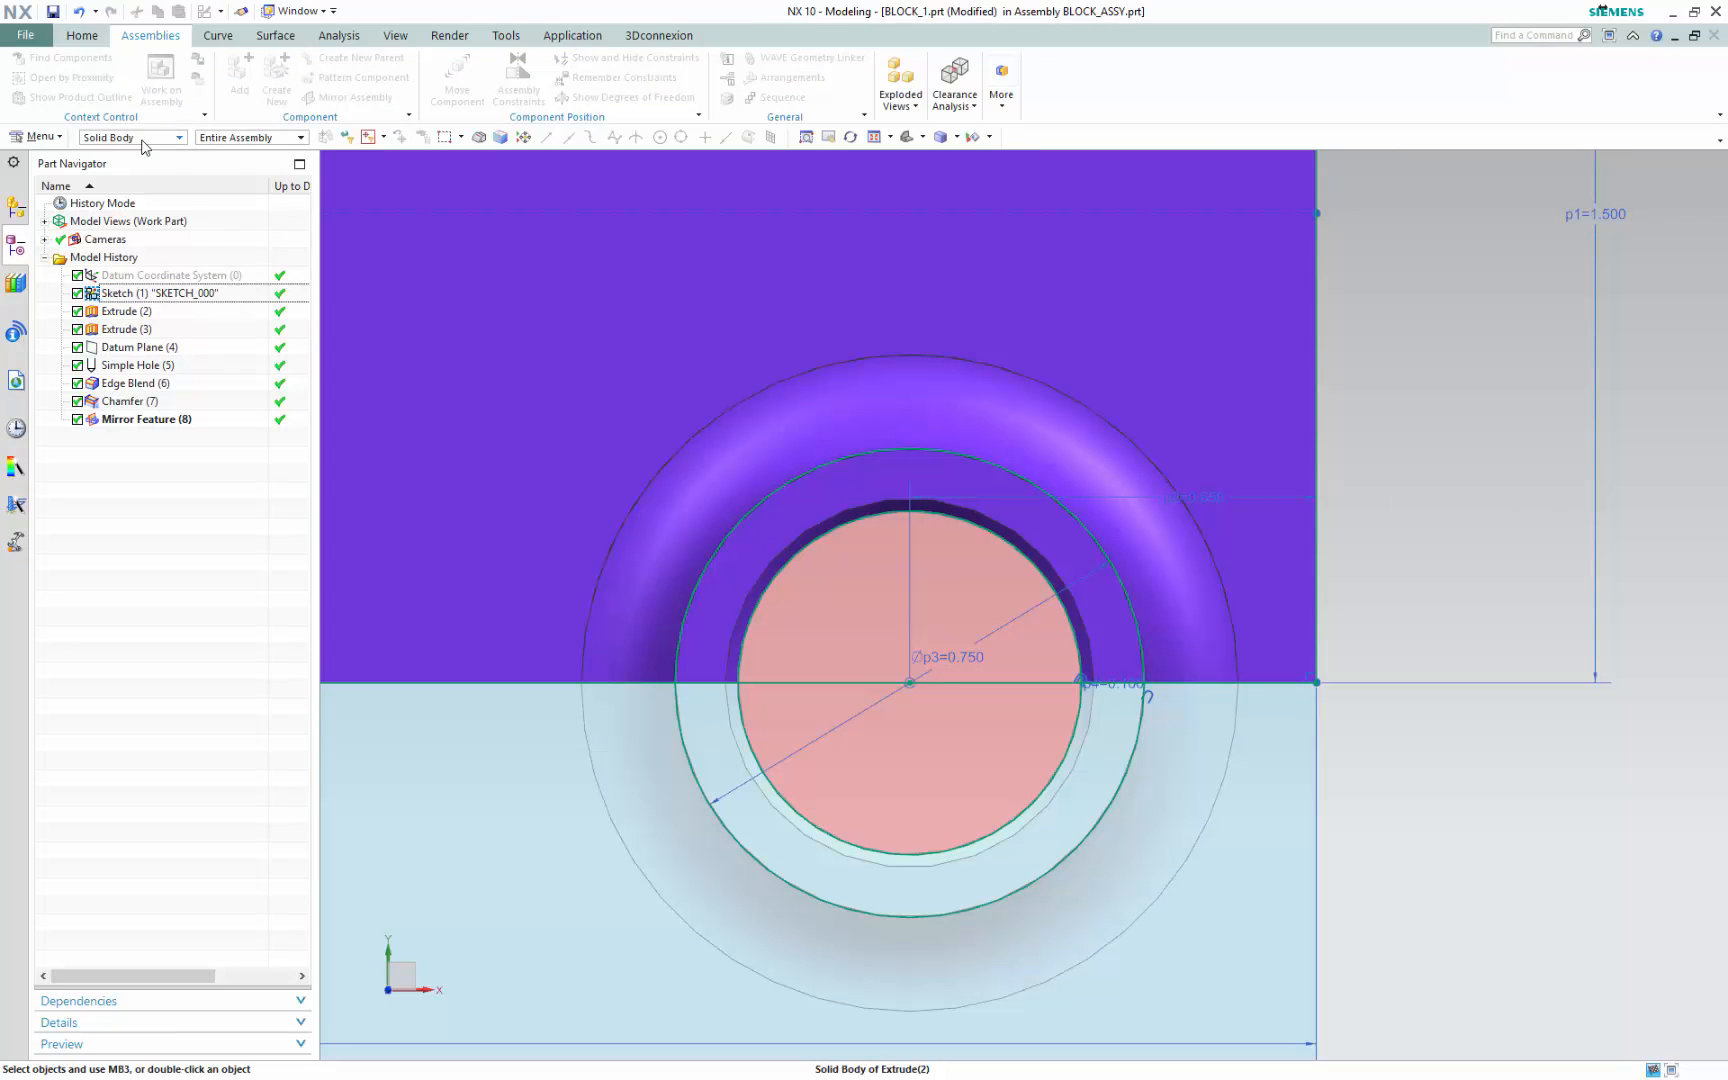
{"action": "left_click", "coordinate": [142, 140]}
{"action": "scroll", "coordinate": [170, 190], "scroll_direction": "up", "scroll_amount": 2}
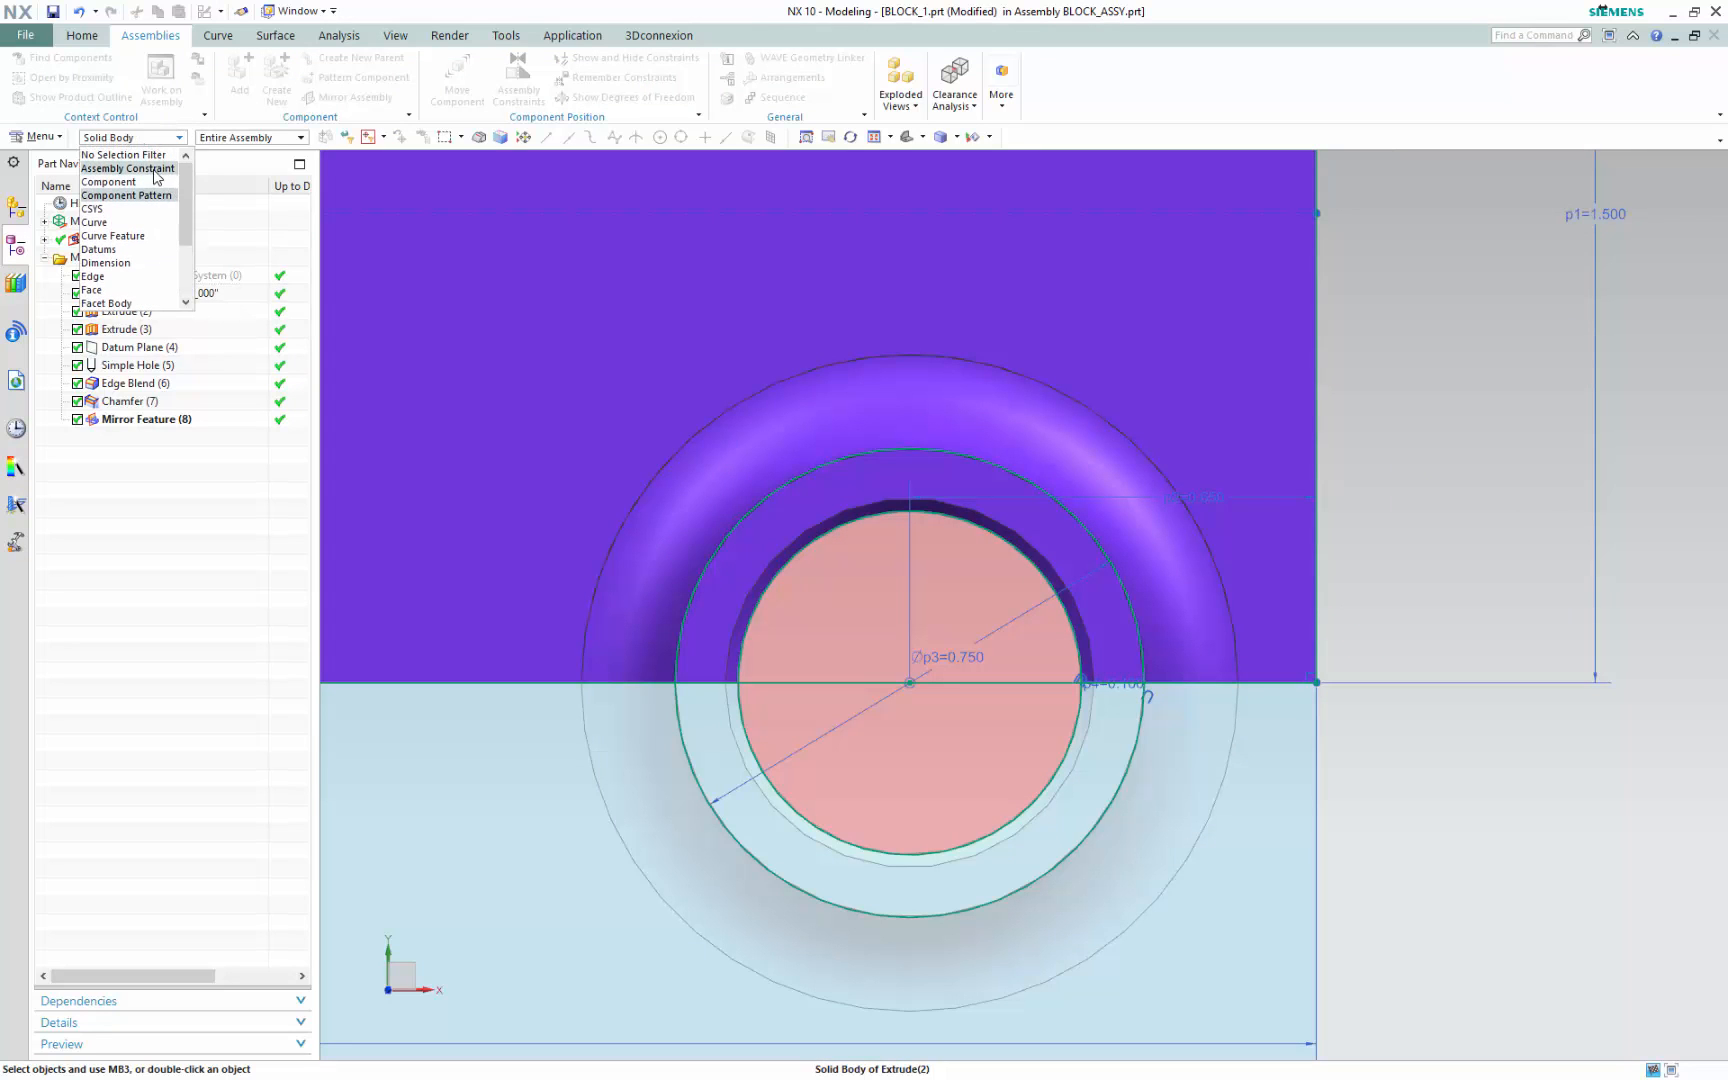
{"action": "left_click", "coordinate": [150, 155]}
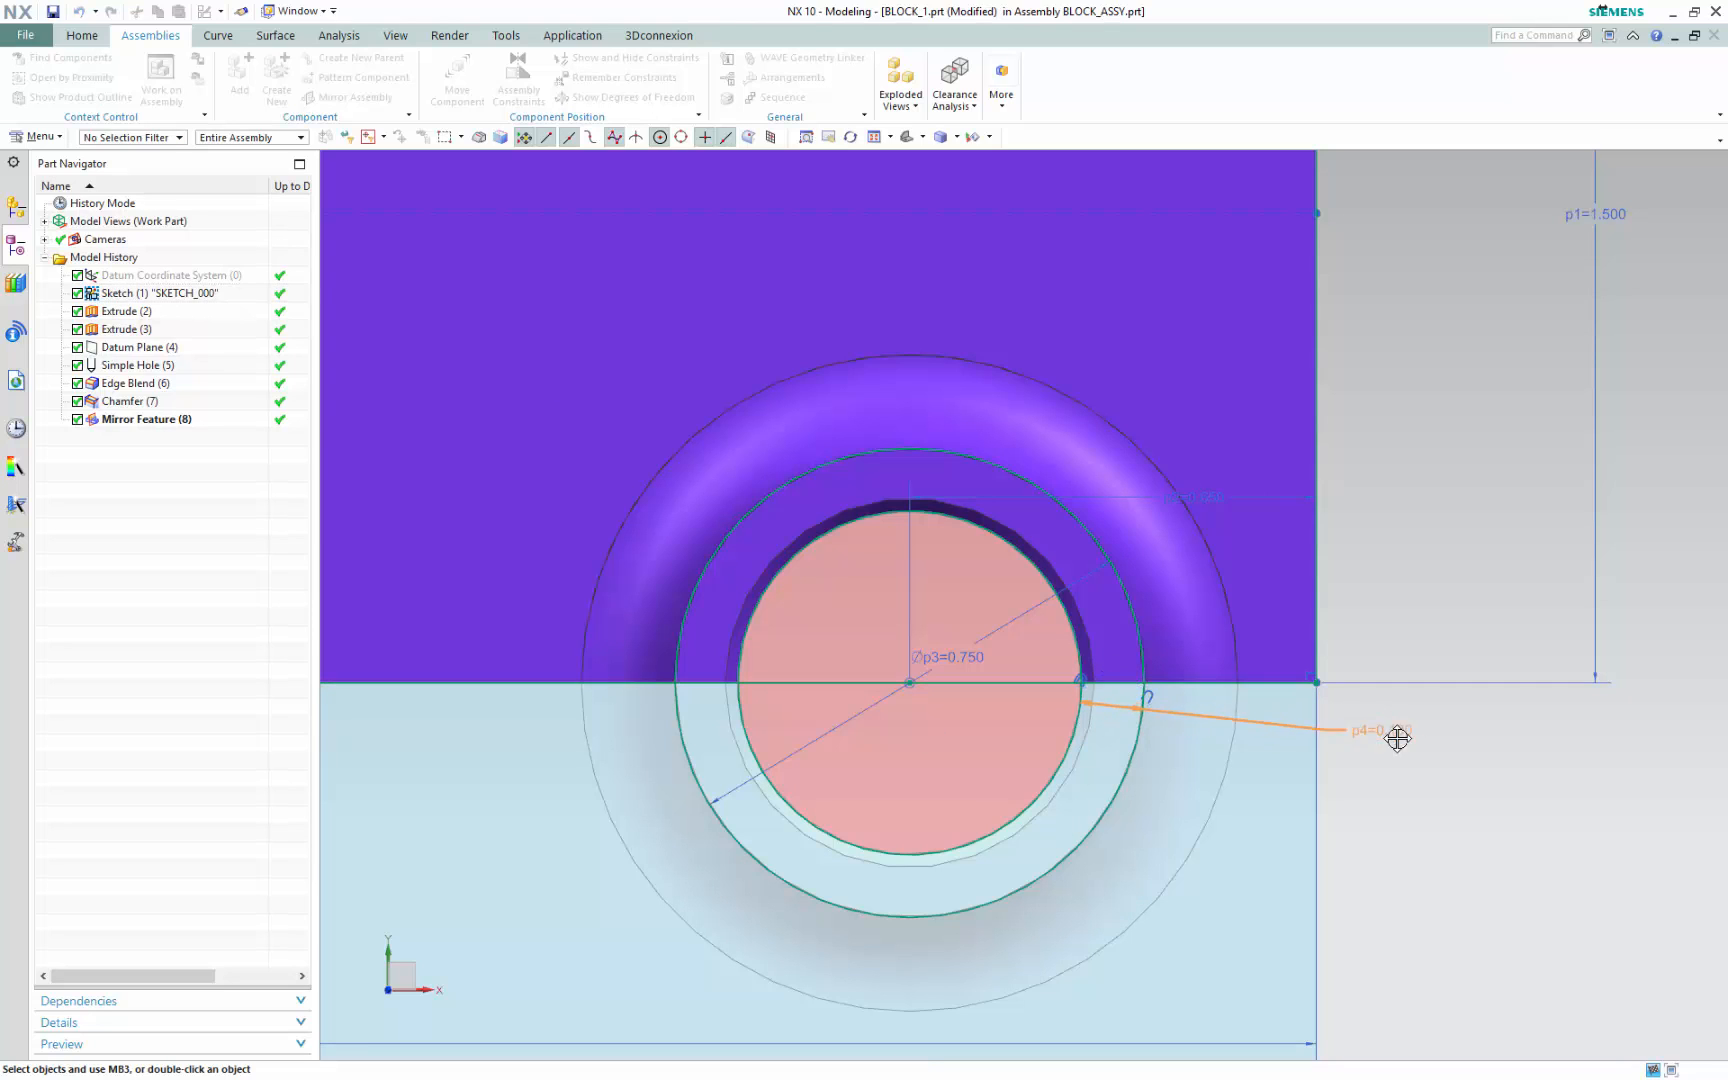
{"action": "double_click", "coordinate": [1418, 741]}
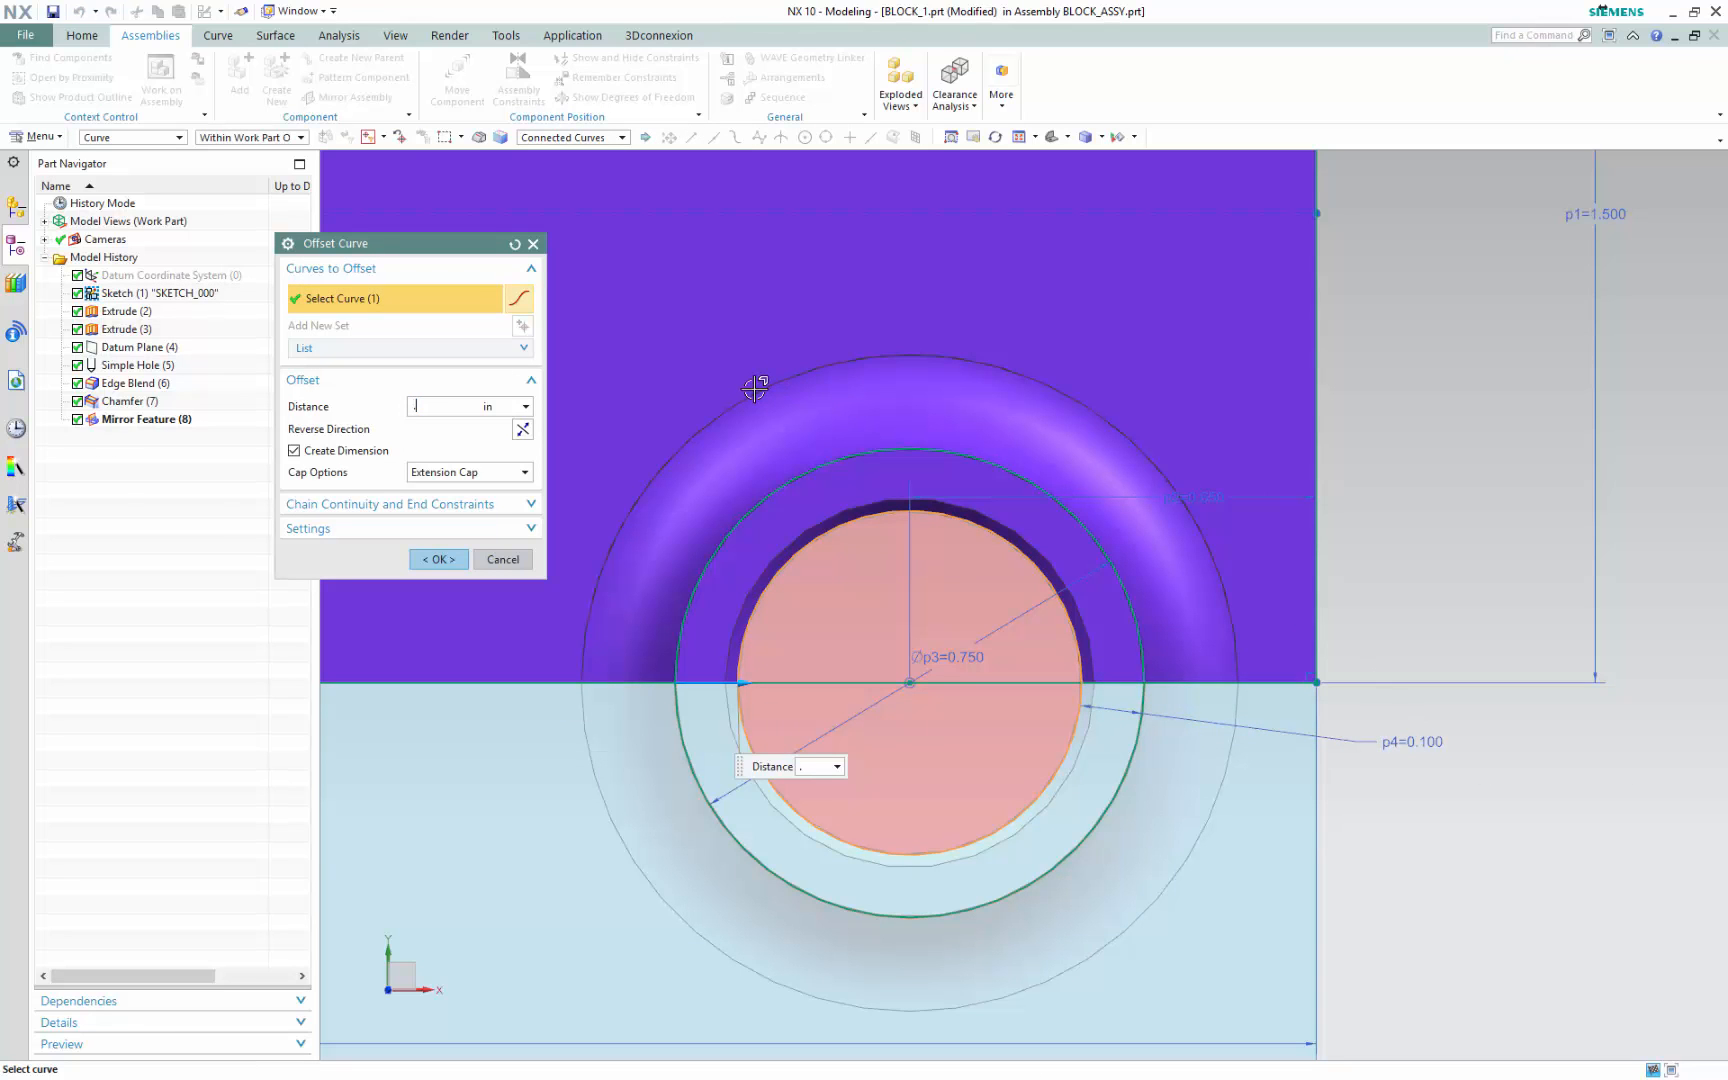
{"action": "key", "text": "Return"}
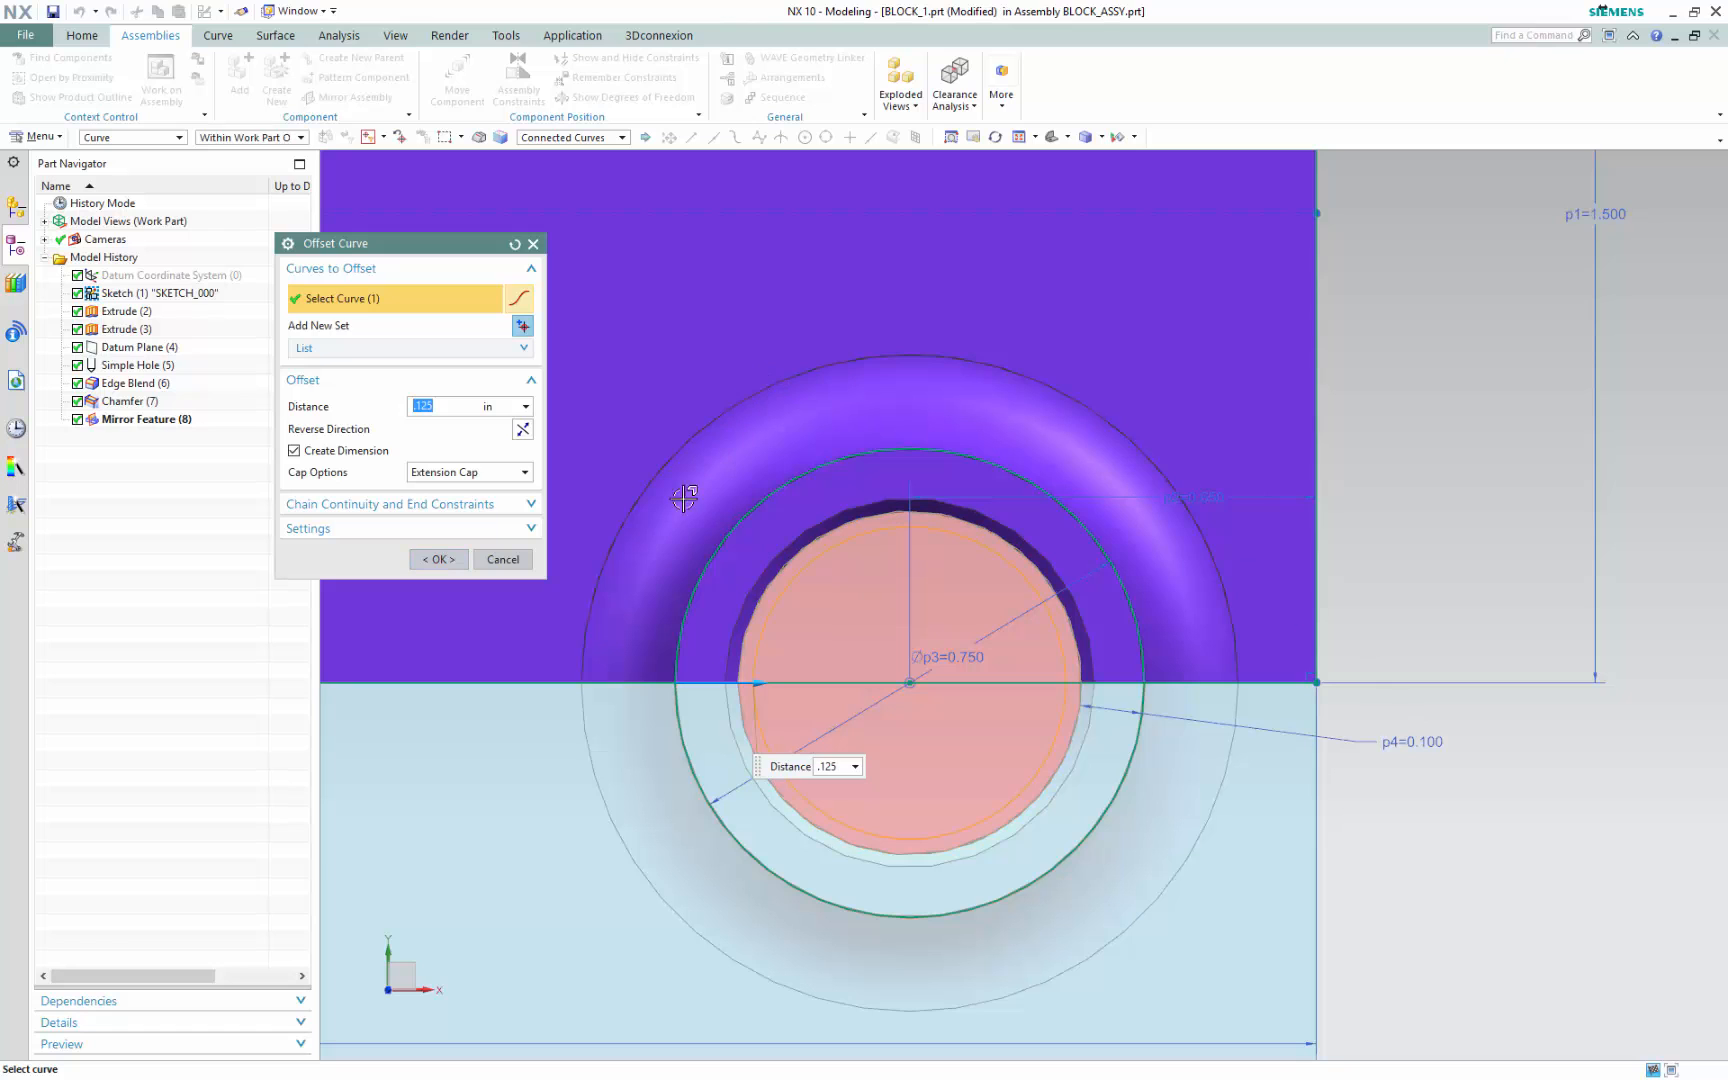
{"action": "scroll", "coordinate": [788, 590], "scroll_direction": "up", "scroll_amount": 3}
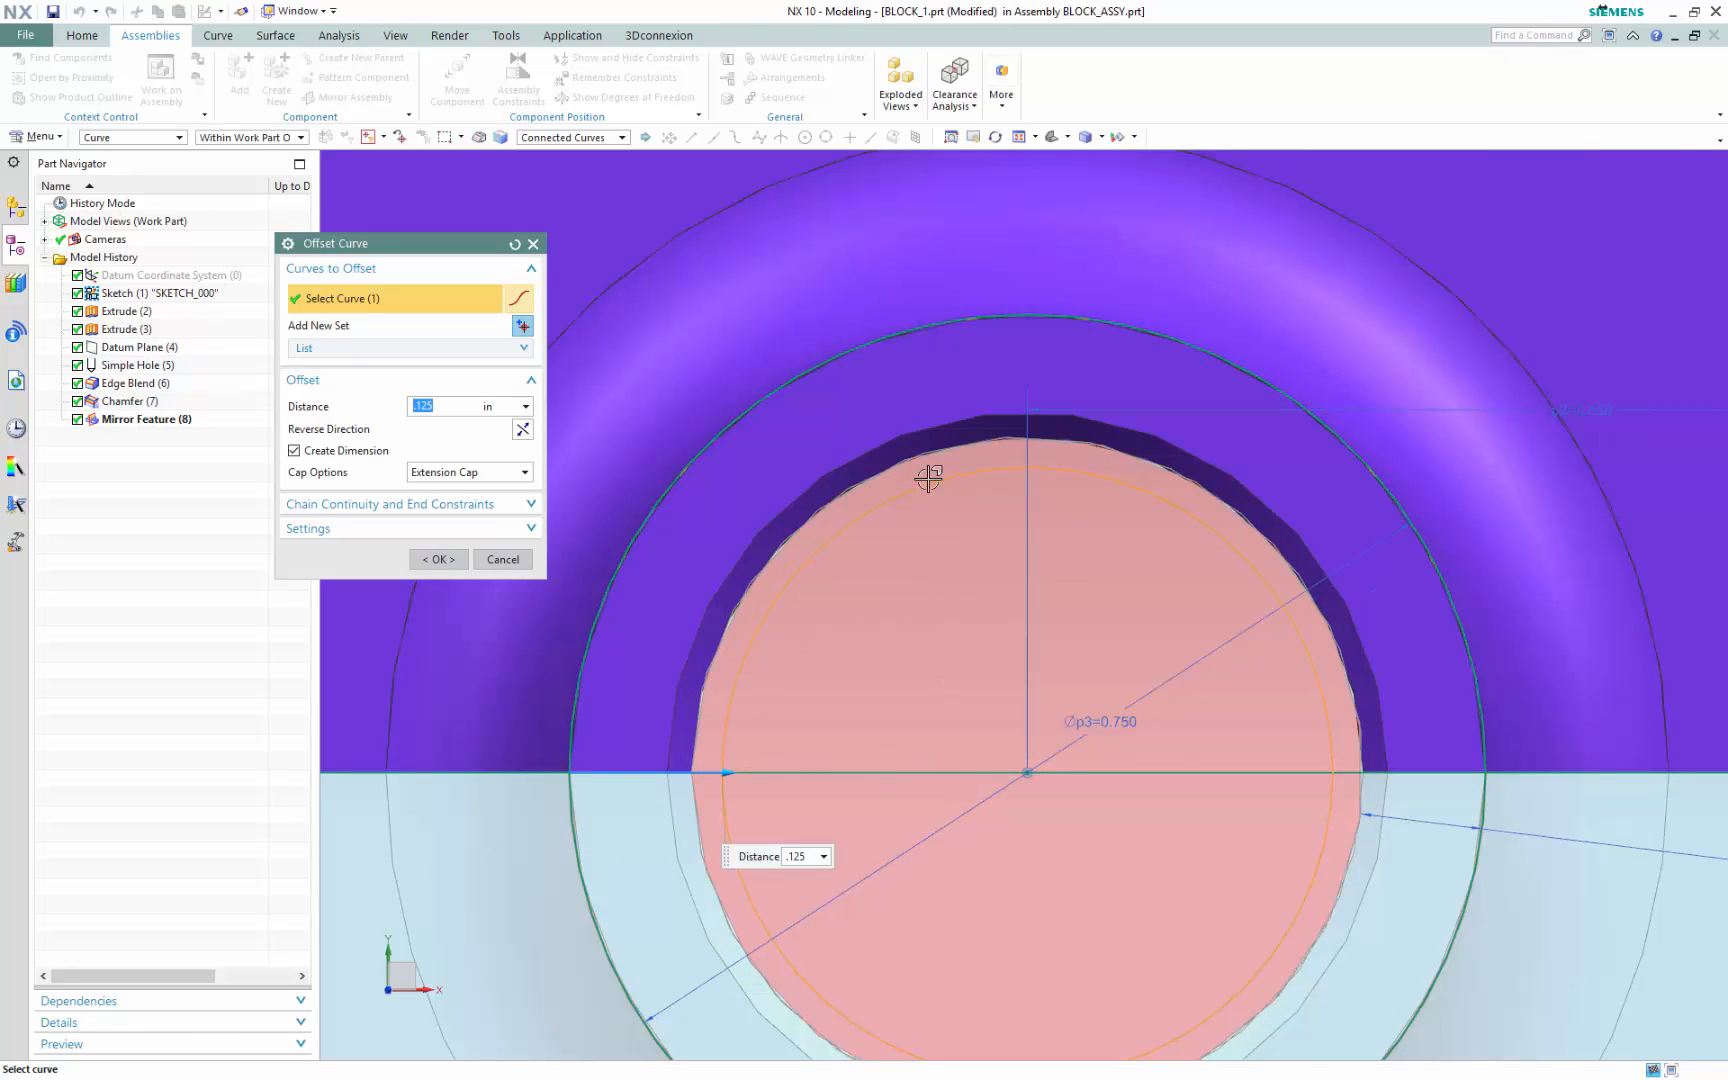
{"action": "scroll", "coordinate": [933, 600], "scroll_direction": "down", "scroll_amount": 1}
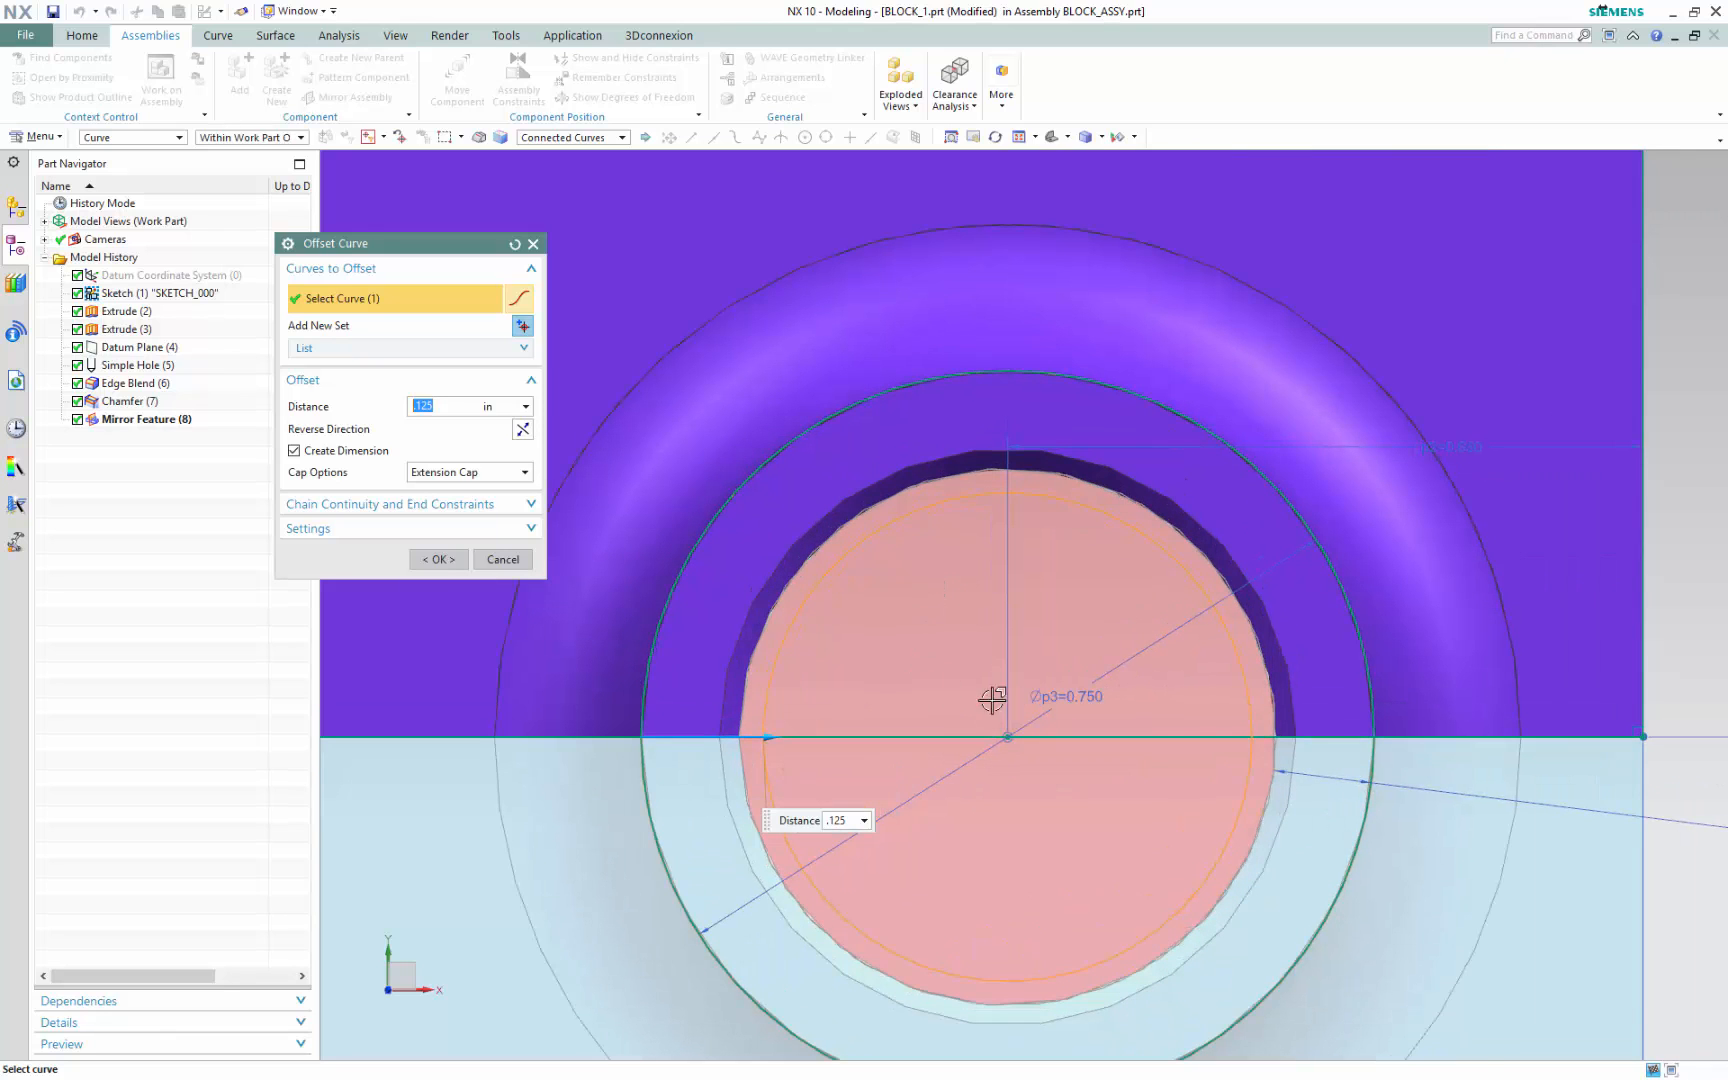
{"action": "scroll", "coordinate": [871, 622], "scroll_direction": "down", "scroll_amount": 2}
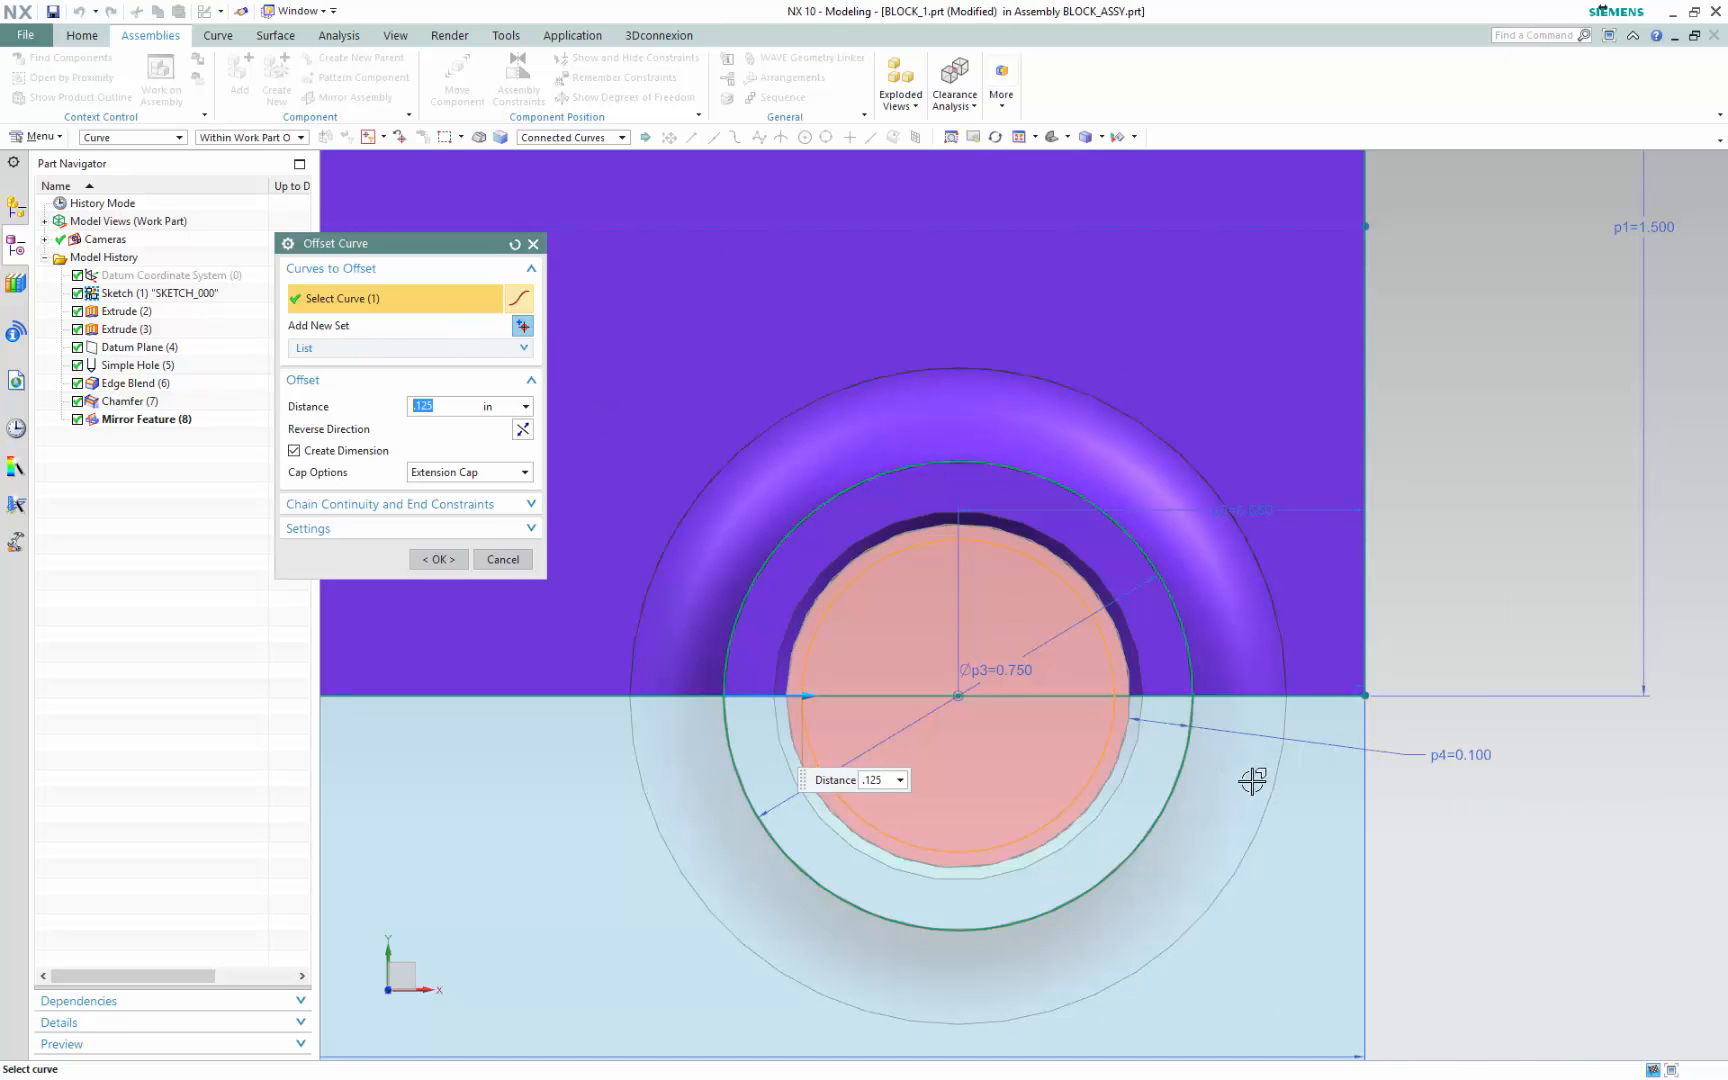
{"action": "left_click", "coordinate": [439, 559]}
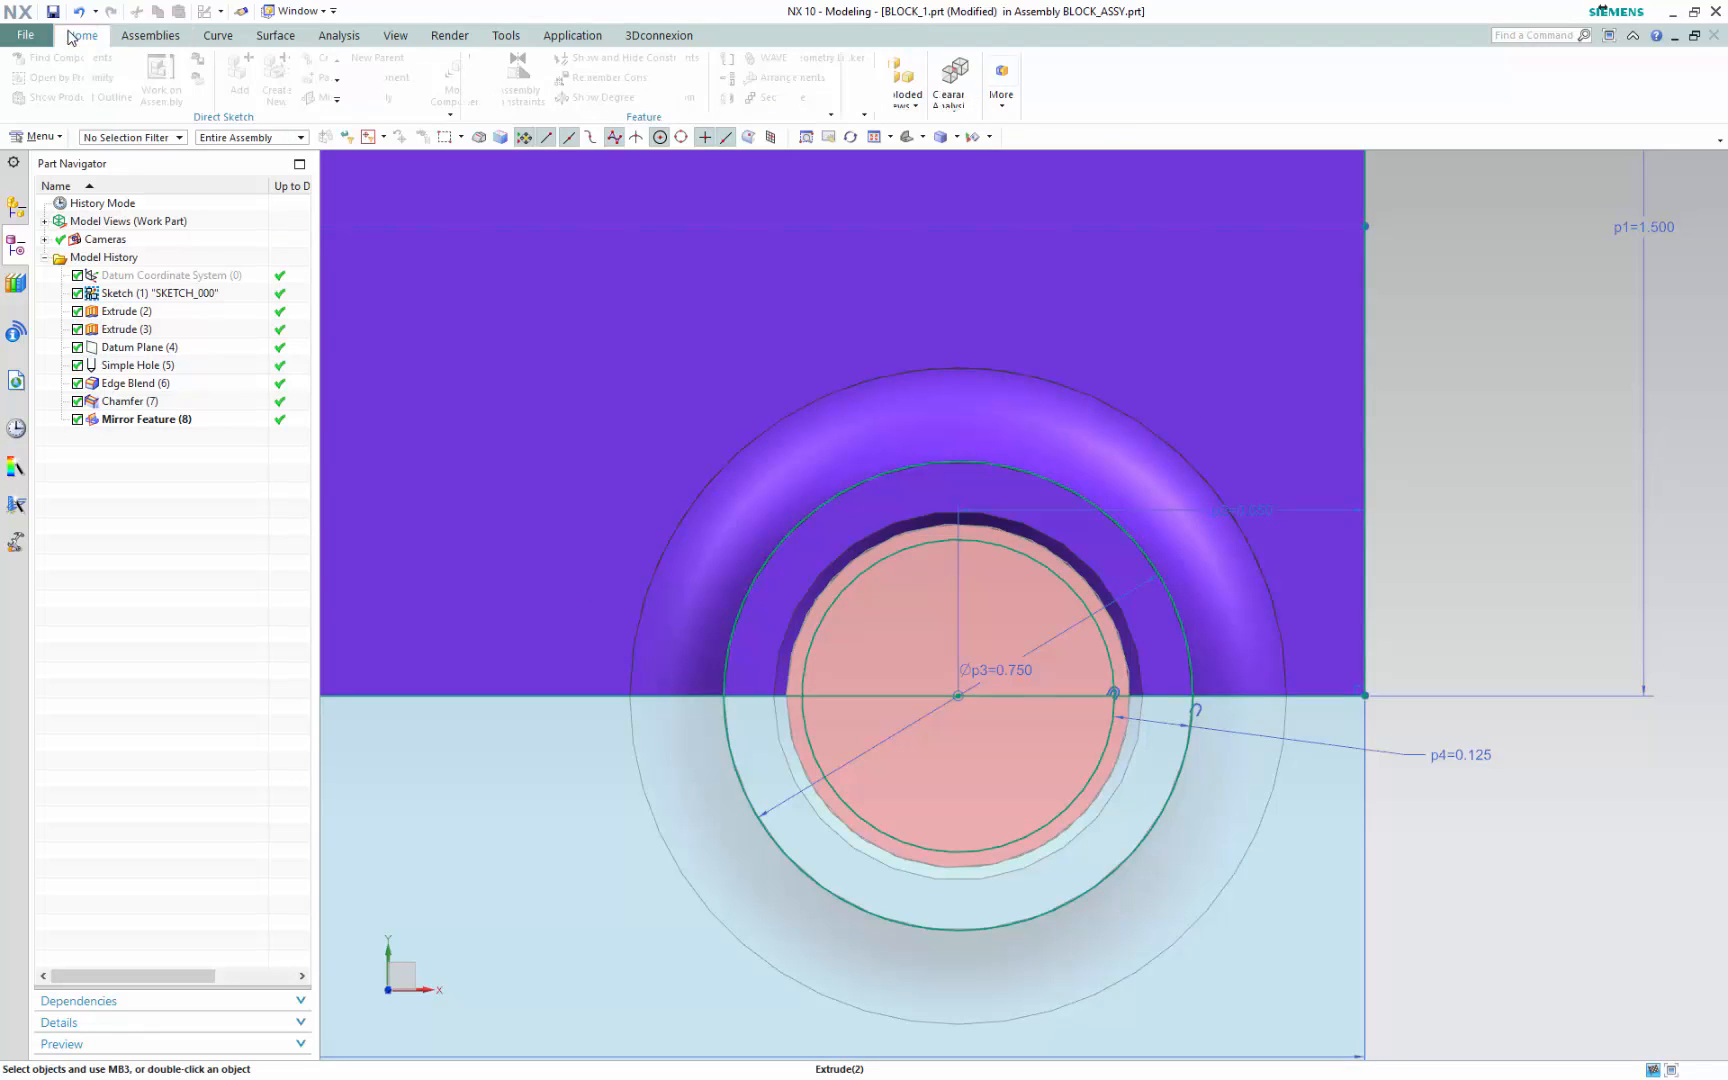
Finish the BLOCK_1 sketch and make BLOCK_ASSY the work part again
{"action": "left_click", "coordinate": [64, 74]}
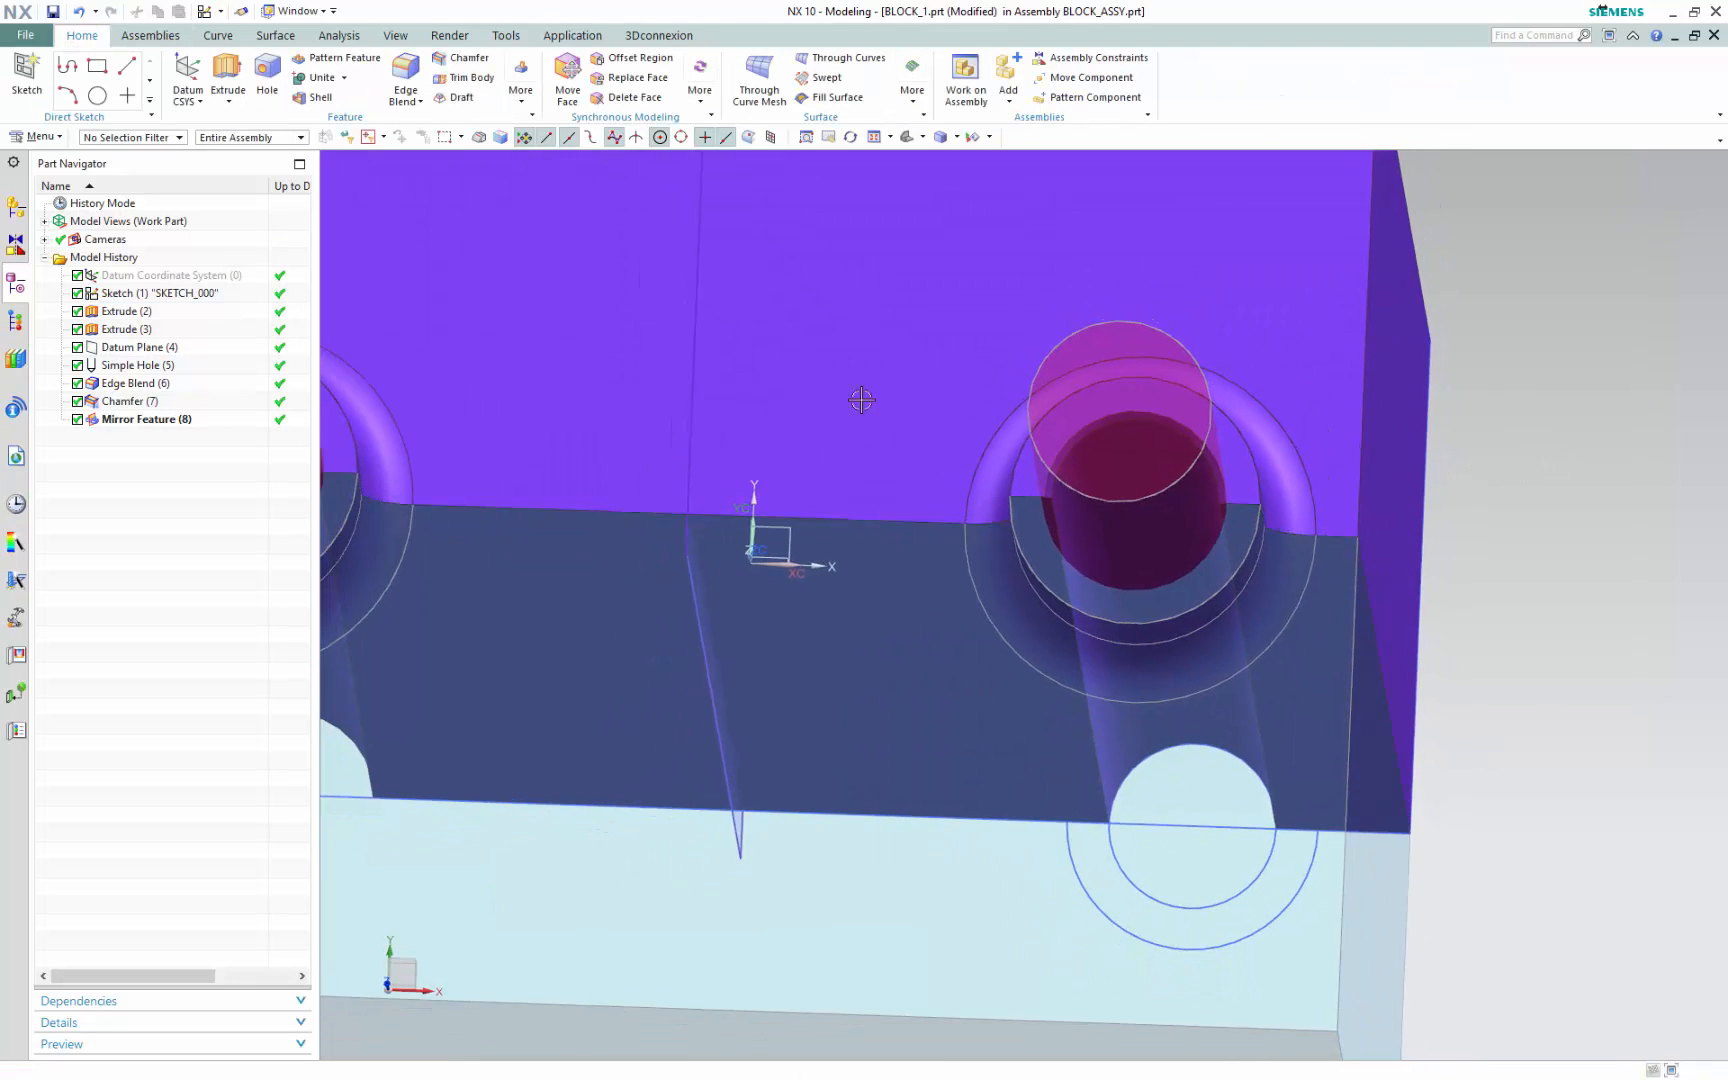
{"action": "left_click", "coordinate": [14, 209]}
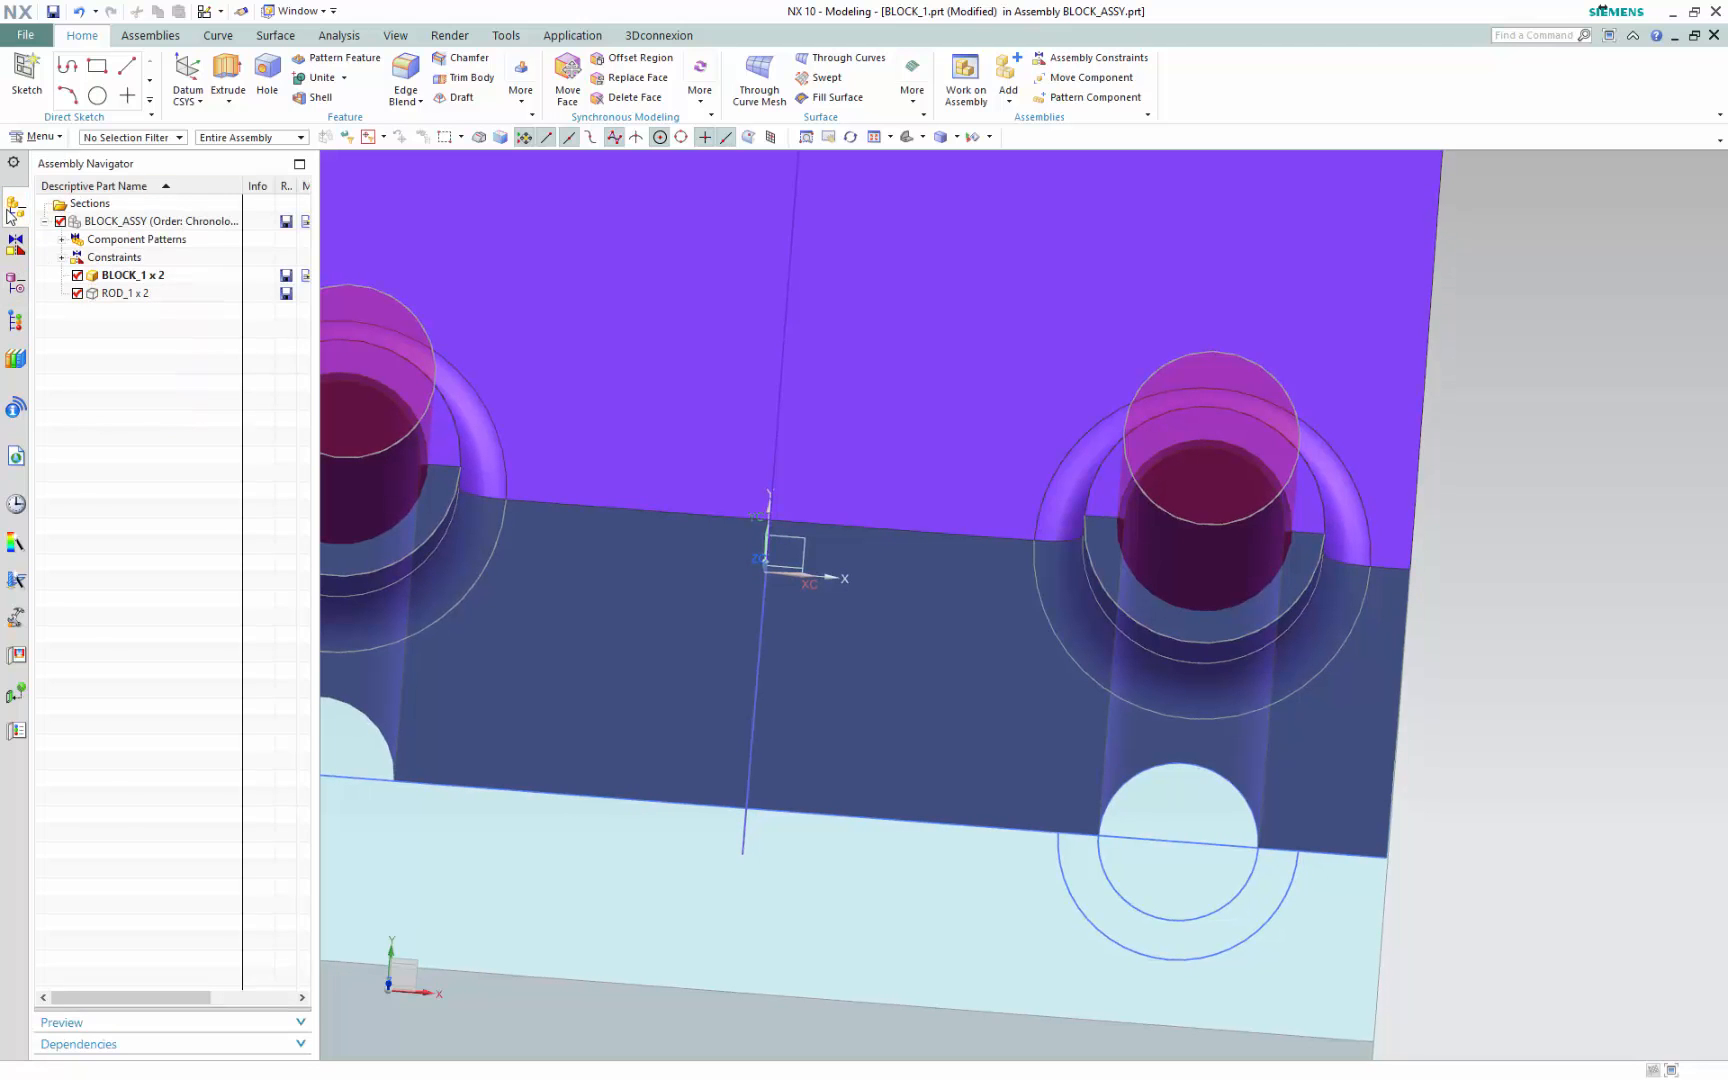
{"action": "double_click", "coordinate": [141, 221]}
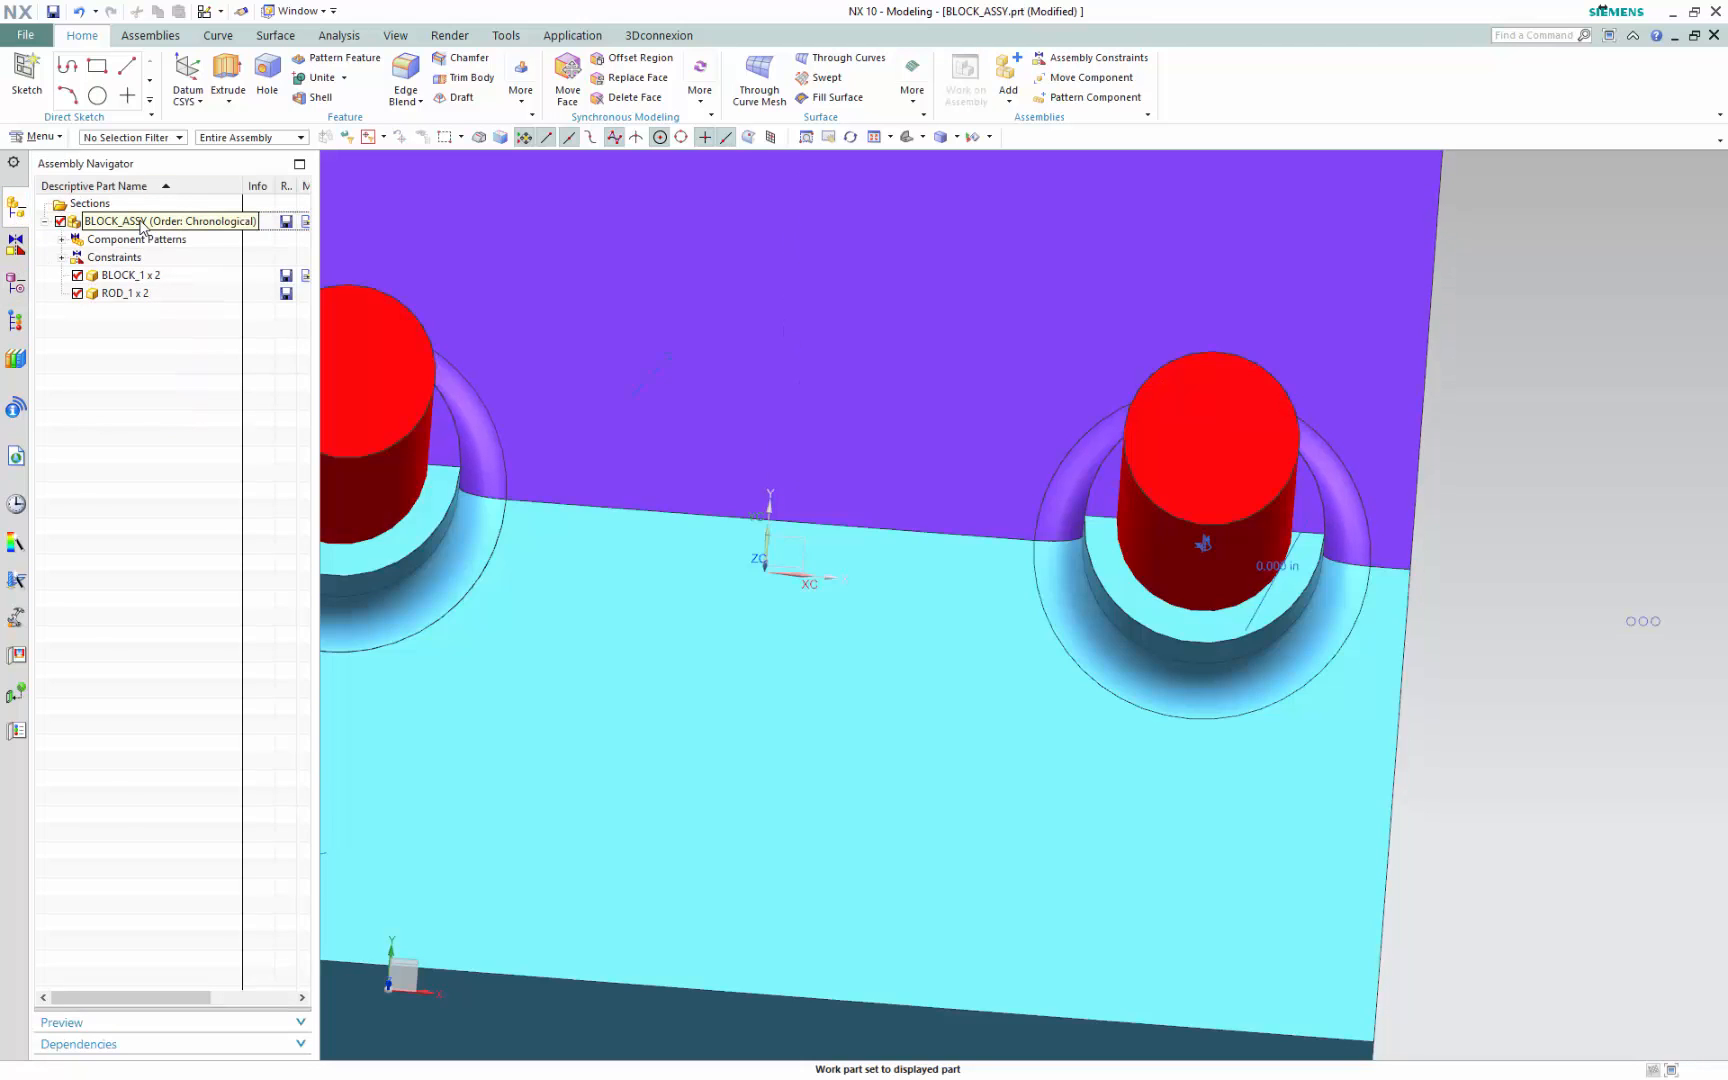
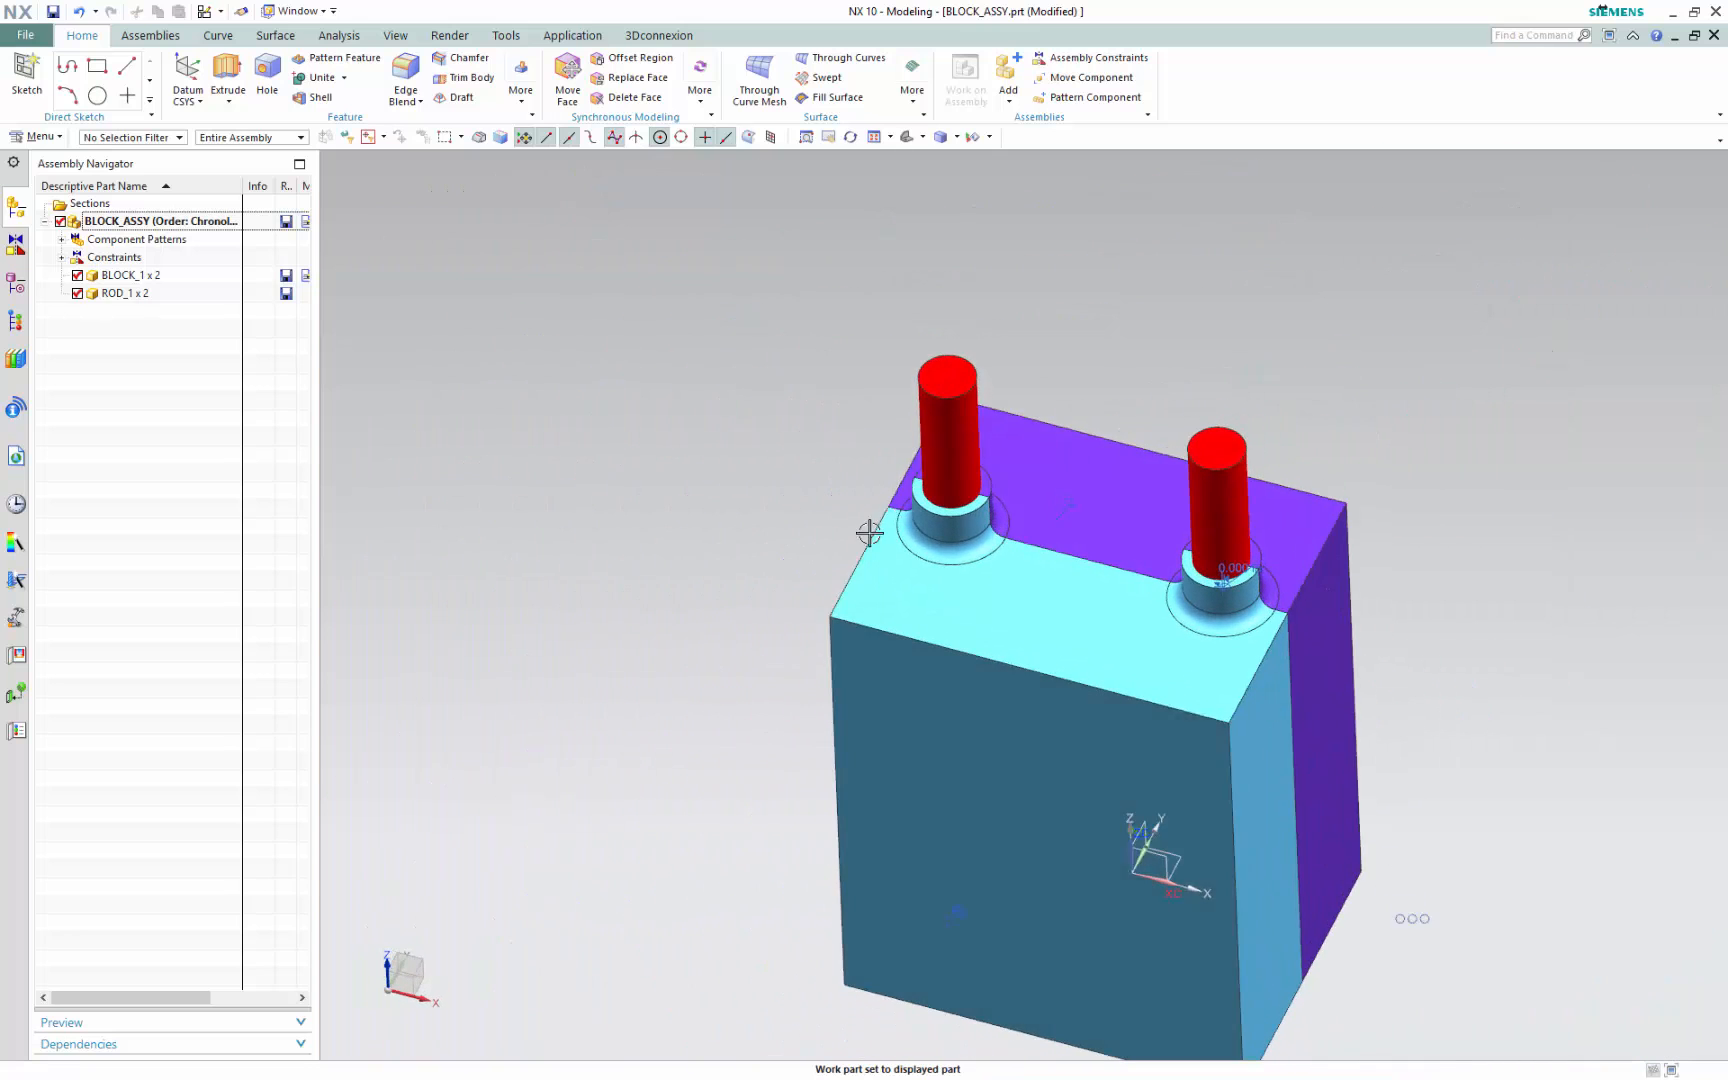
Change the display color of both ROD_1 components to Emerald green
{"action": "left_click", "coordinate": [938, 430]}
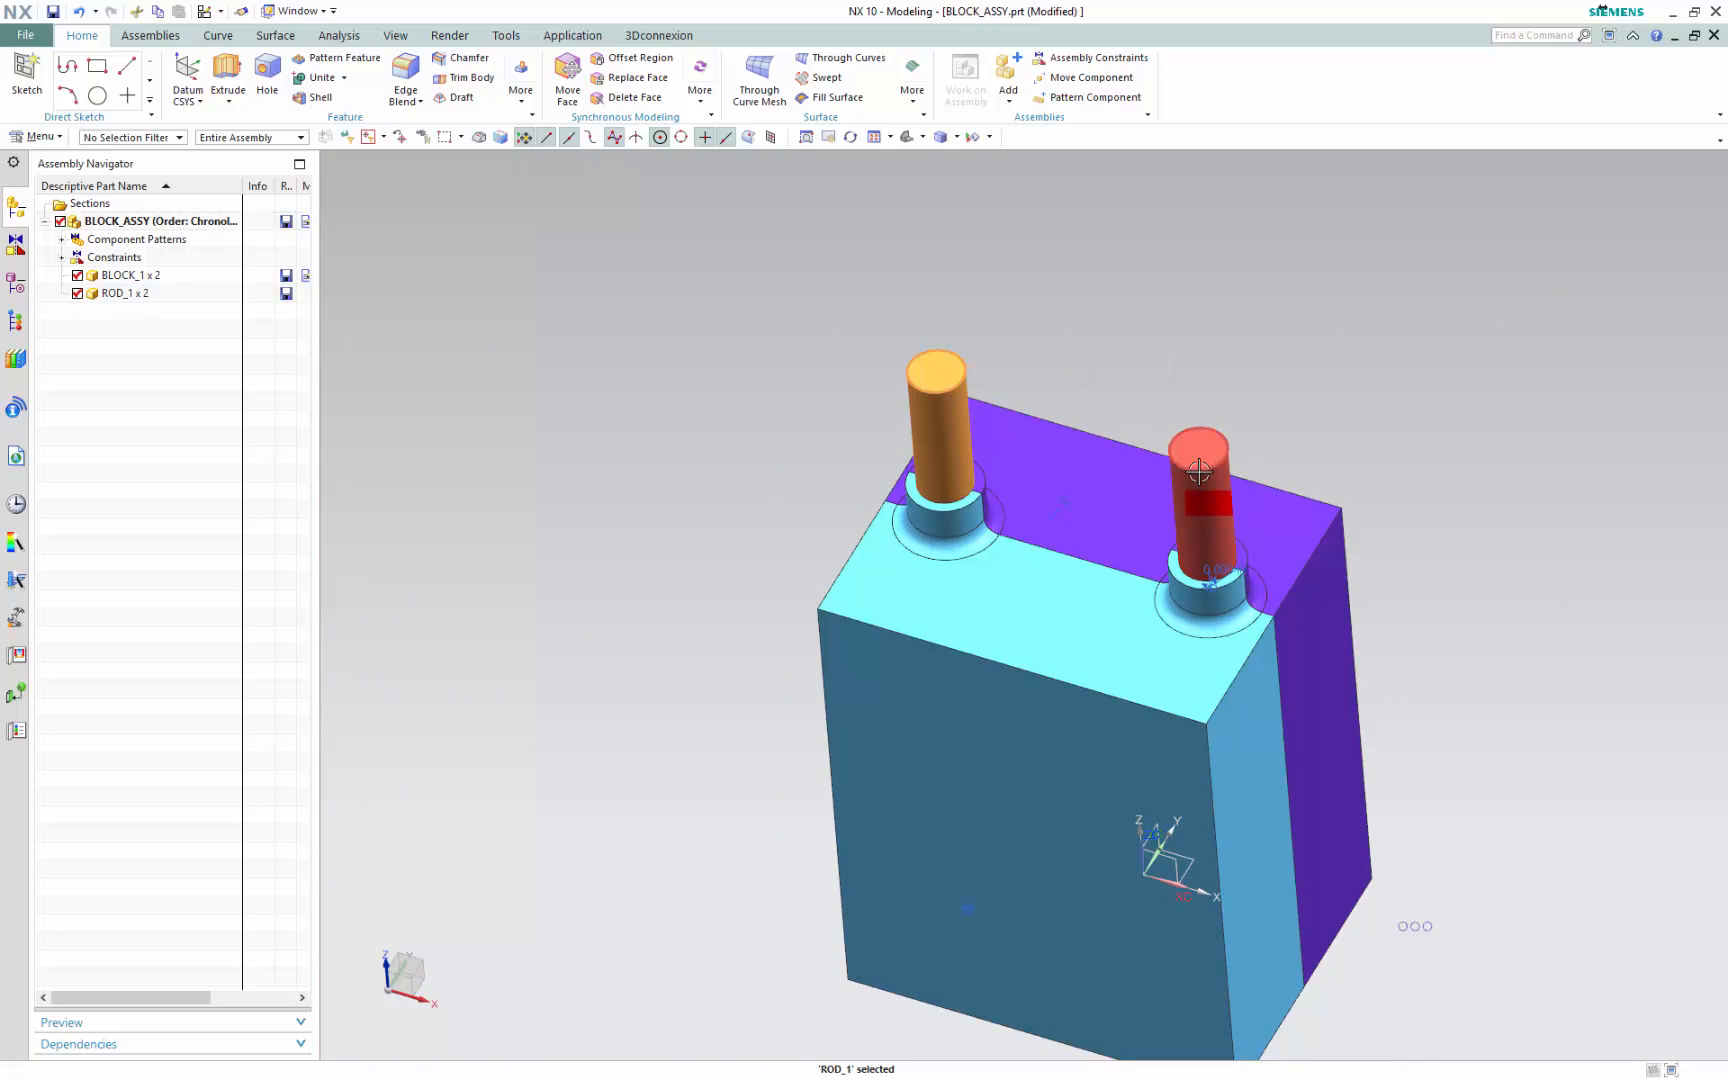
{"action": "left_click", "coordinate": [1232, 486]}
{"action": "key", "text": "ctrl+j"}
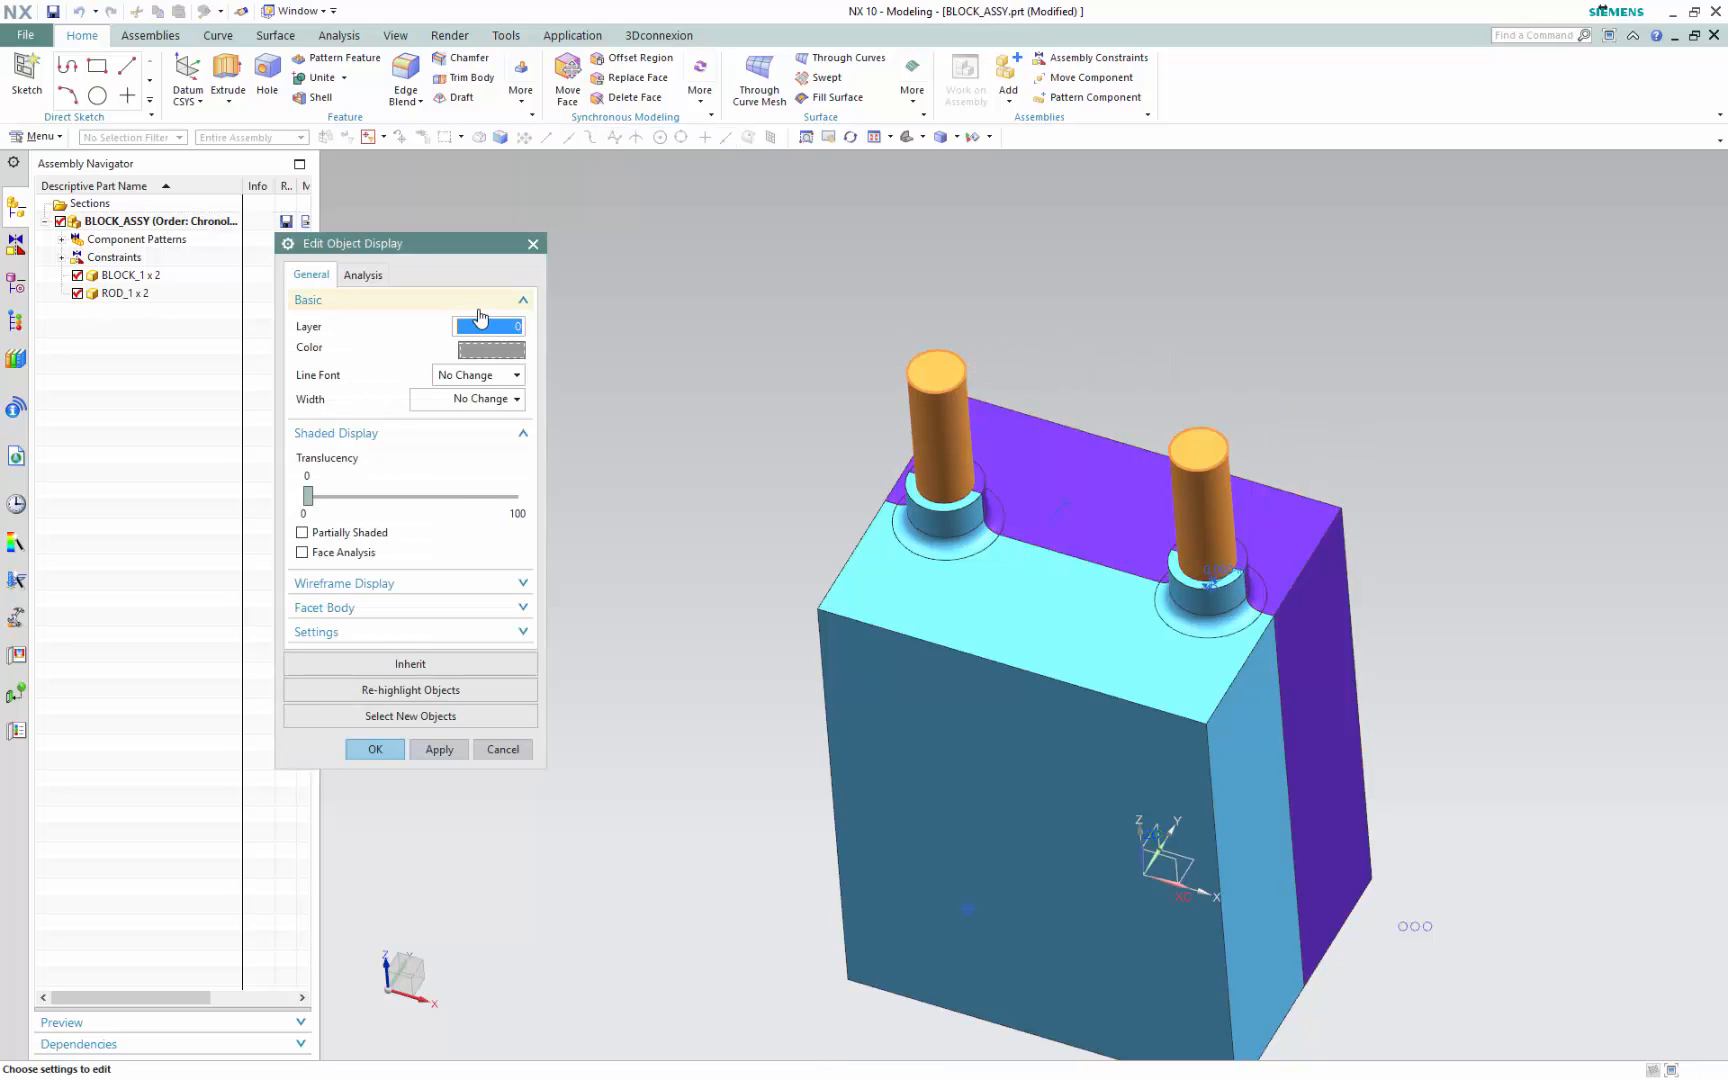
{"action": "left_click", "coordinate": [482, 350]}
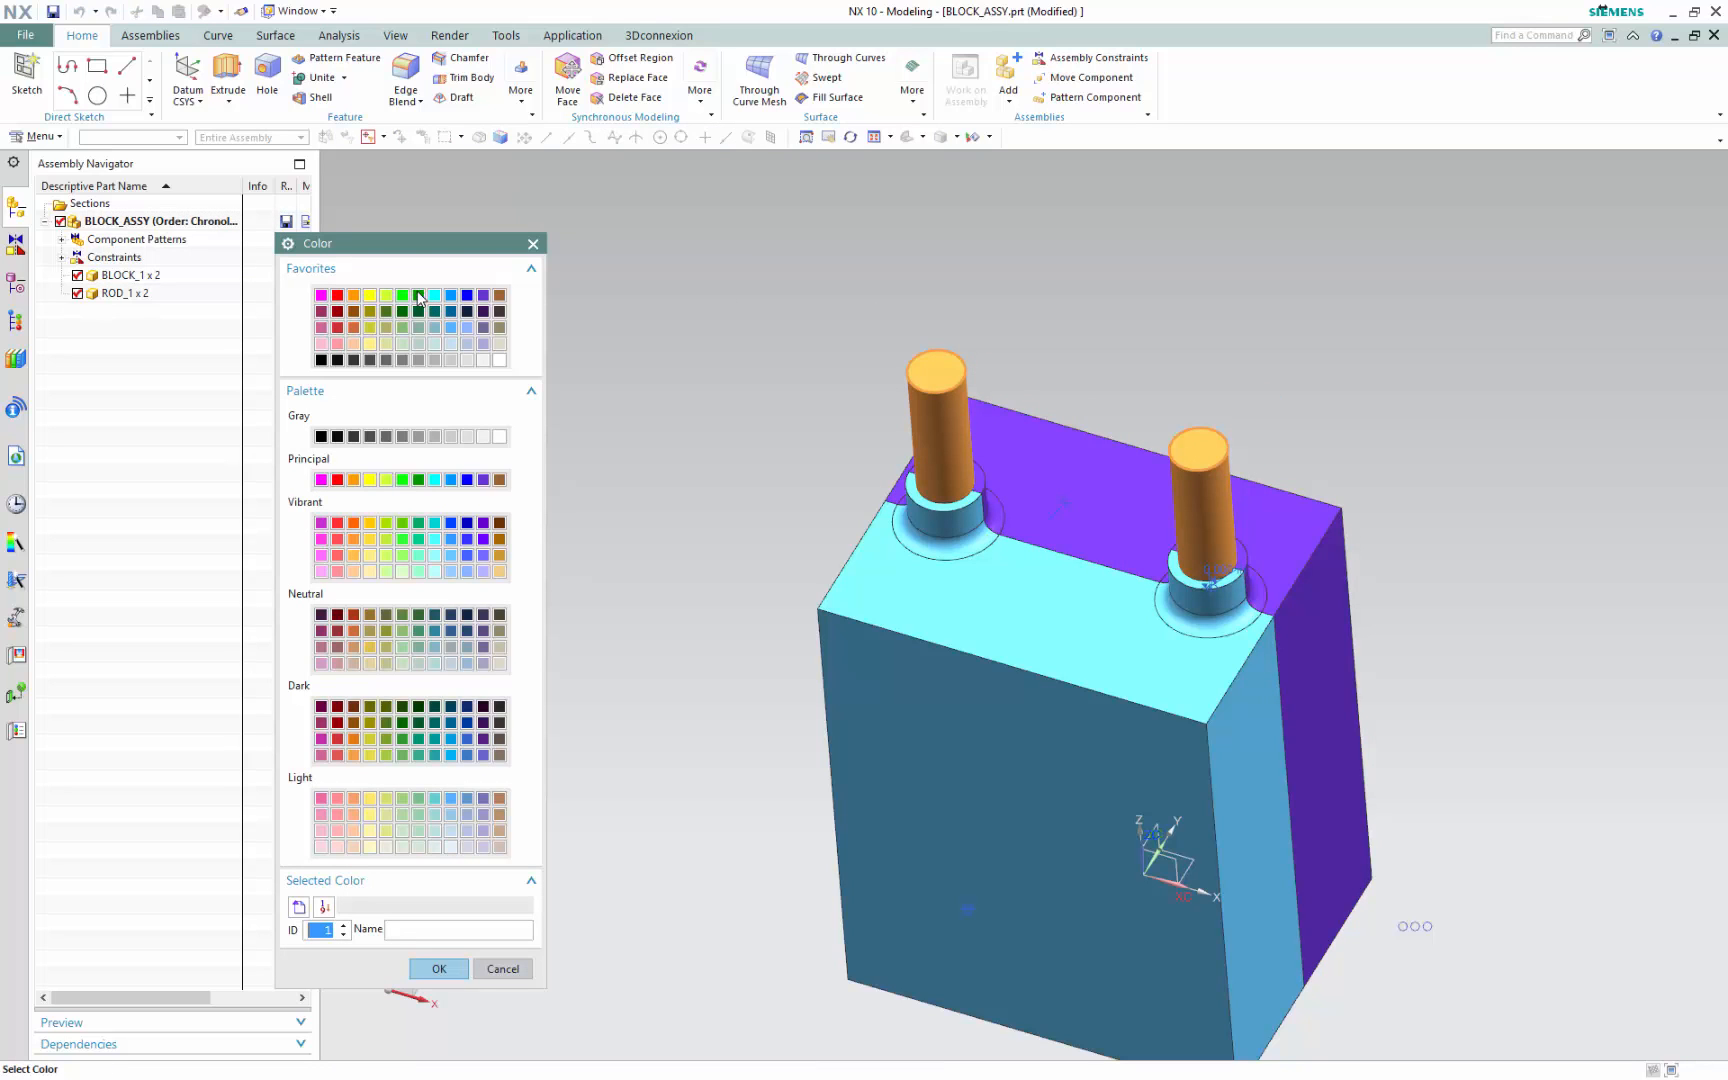
{"action": "left_click", "coordinate": [418, 296]}
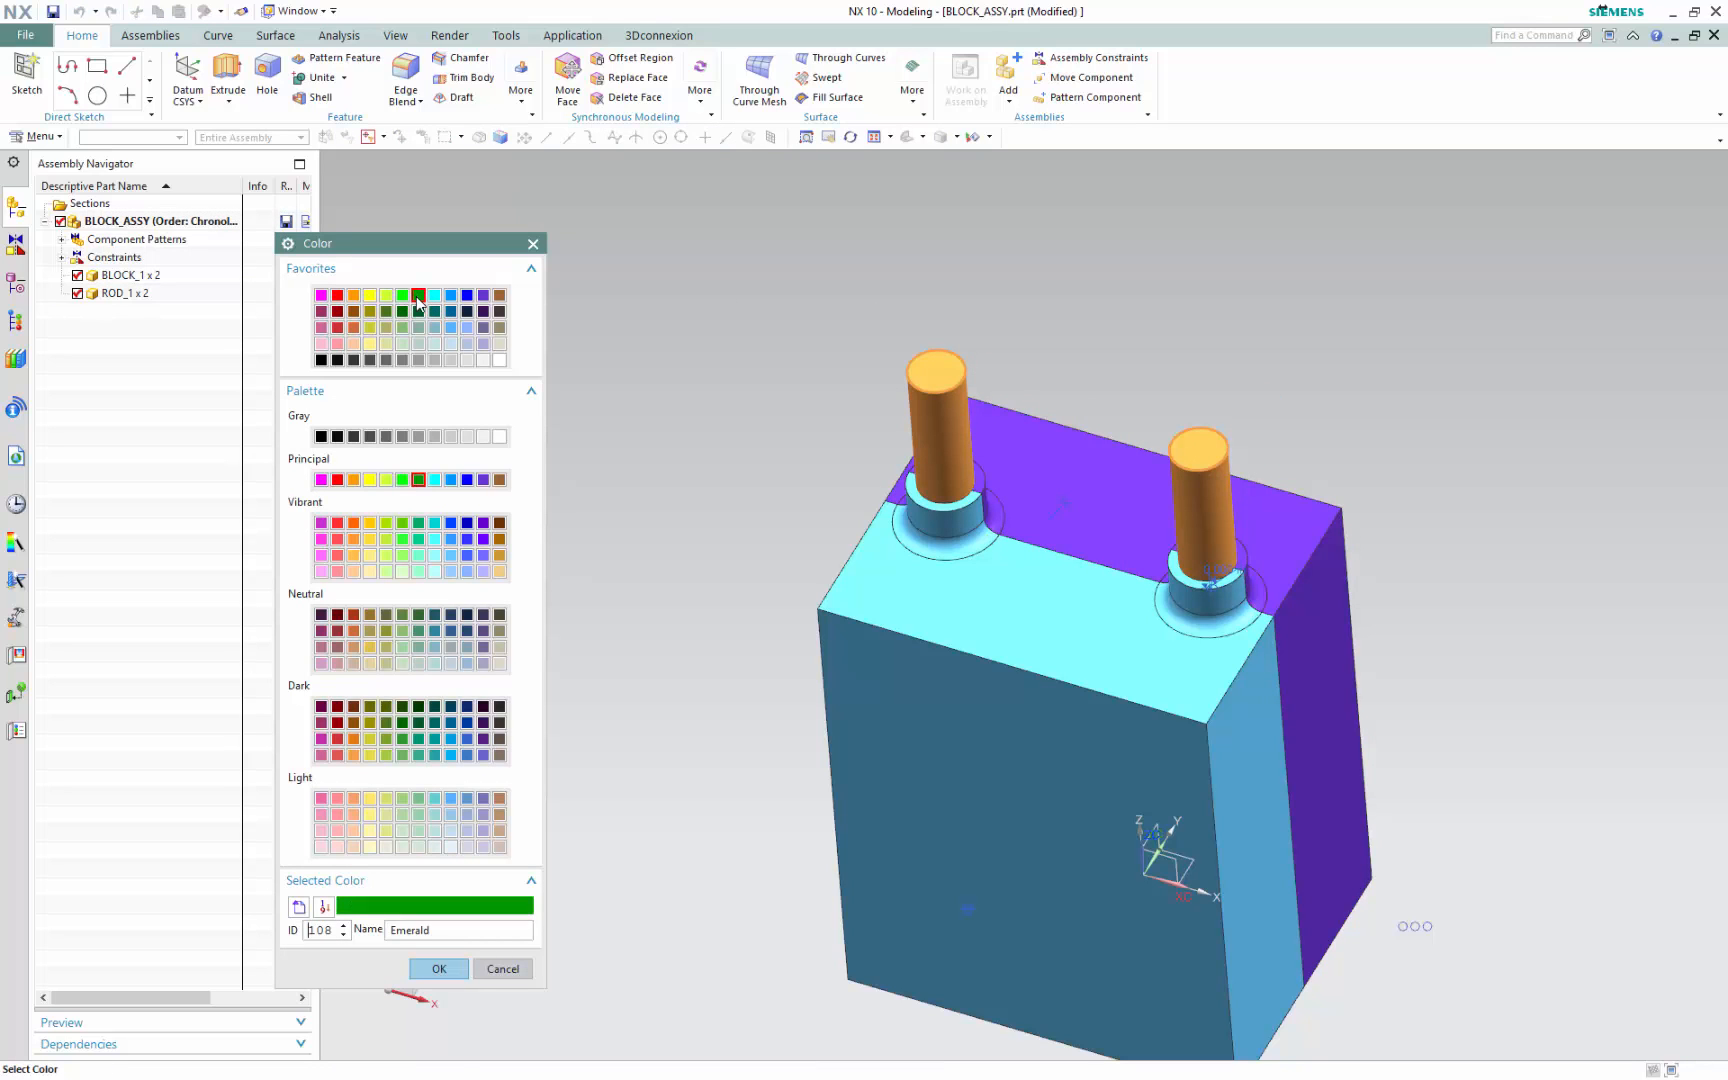
{"action": "left_click", "coordinate": [436, 970]}
{"action": "left_click", "coordinate": [423, 753]}
{"action": "left_click", "coordinate": [401, 753]}
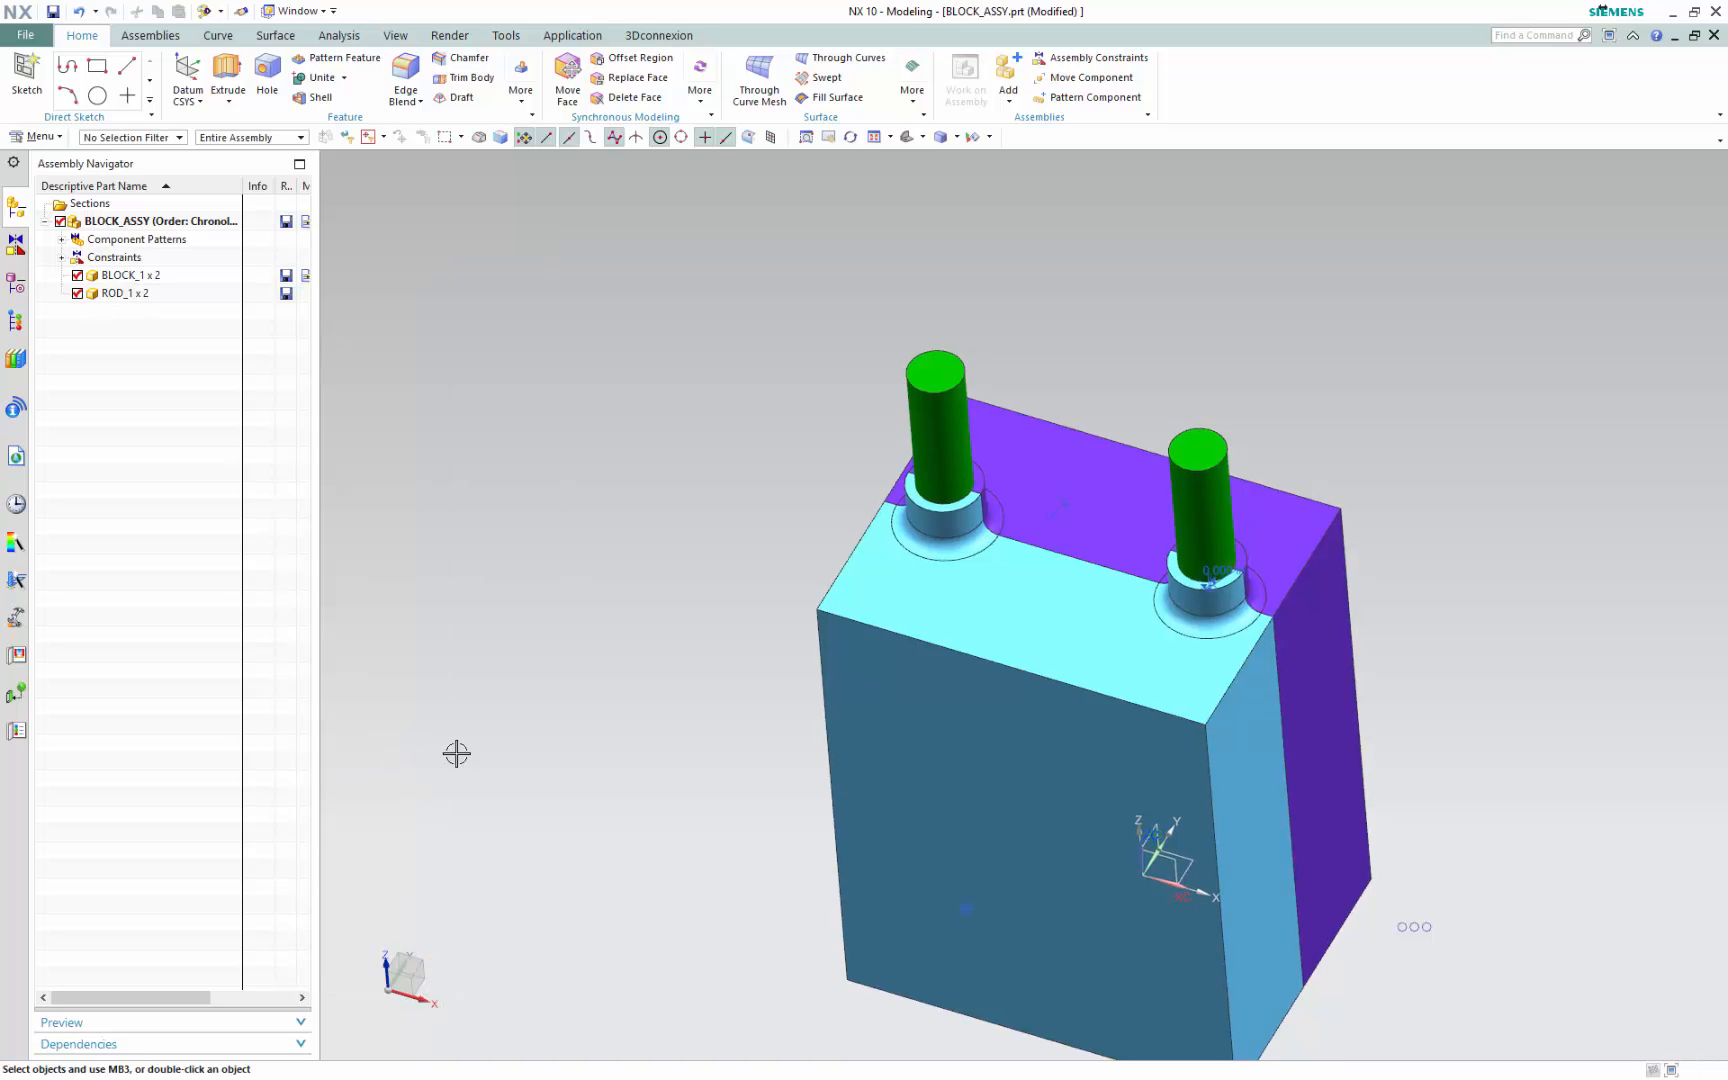
Edit the assembly's view section, raise its plane through the two collars to an offset of 5.25, and enable Show Interference
{"action": "left_click", "coordinate": [400, 35]}
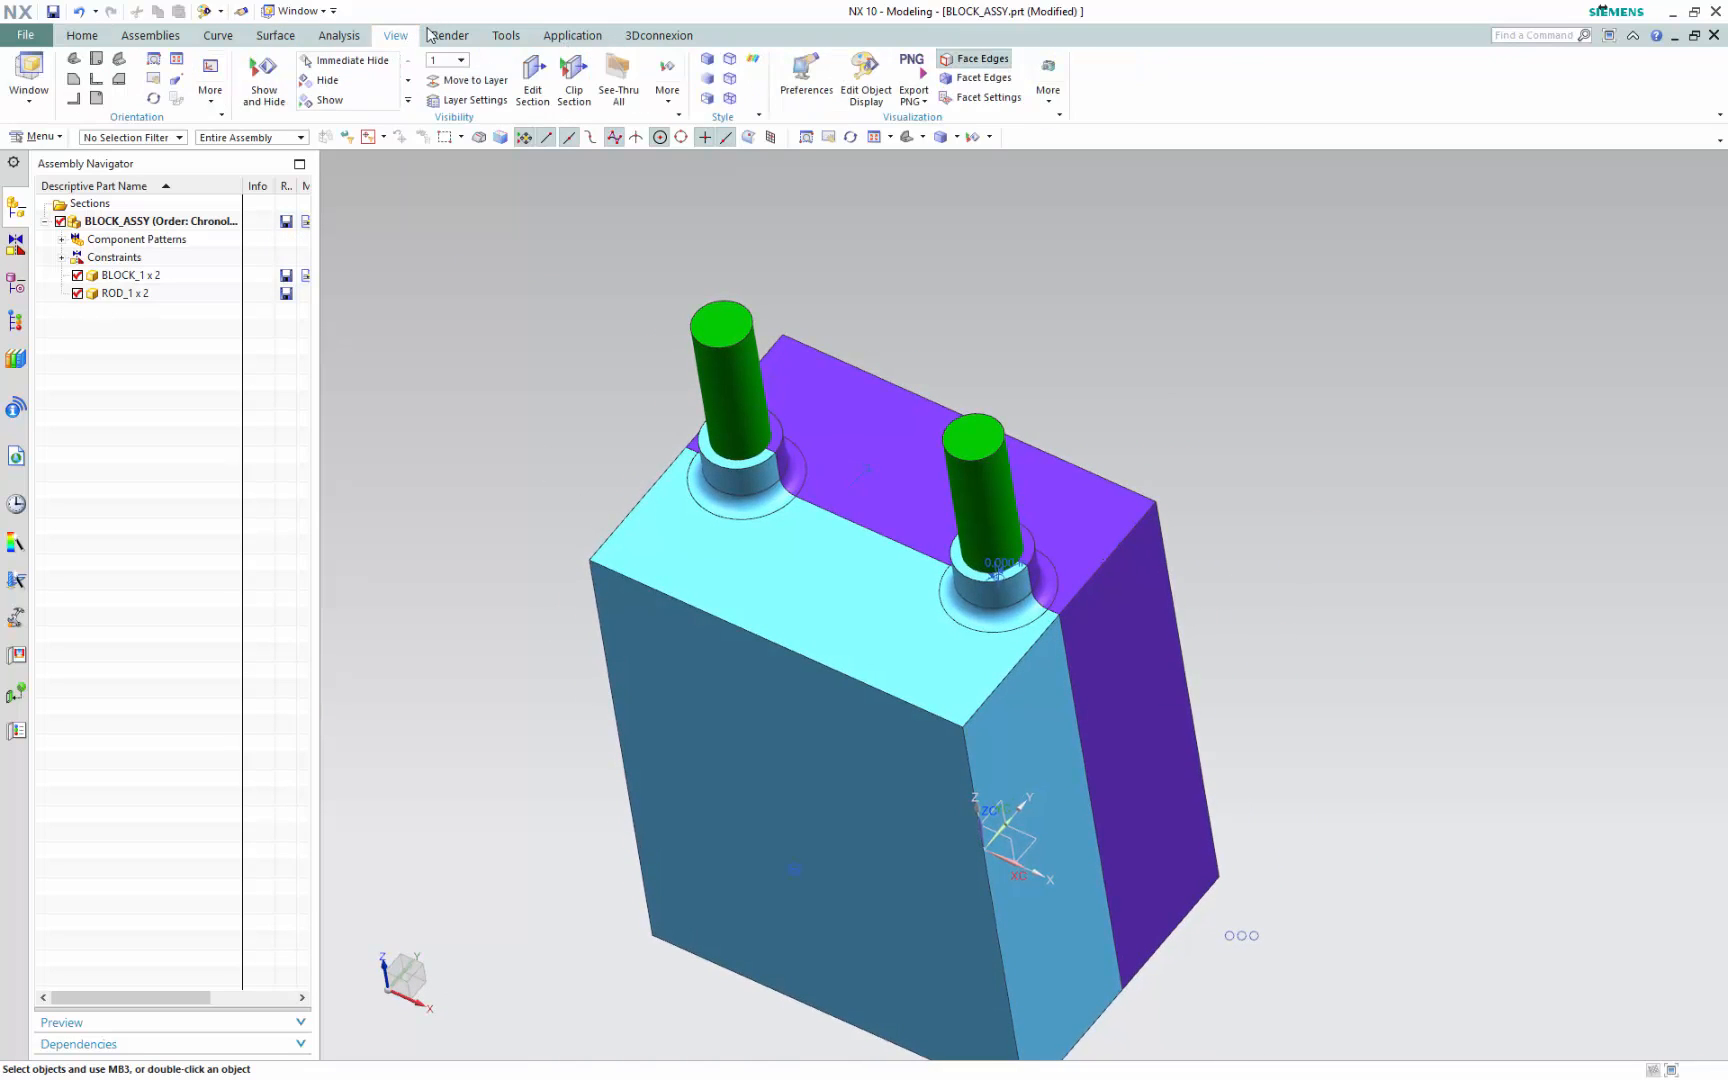
{"action": "left_click", "coordinate": [530, 80]}
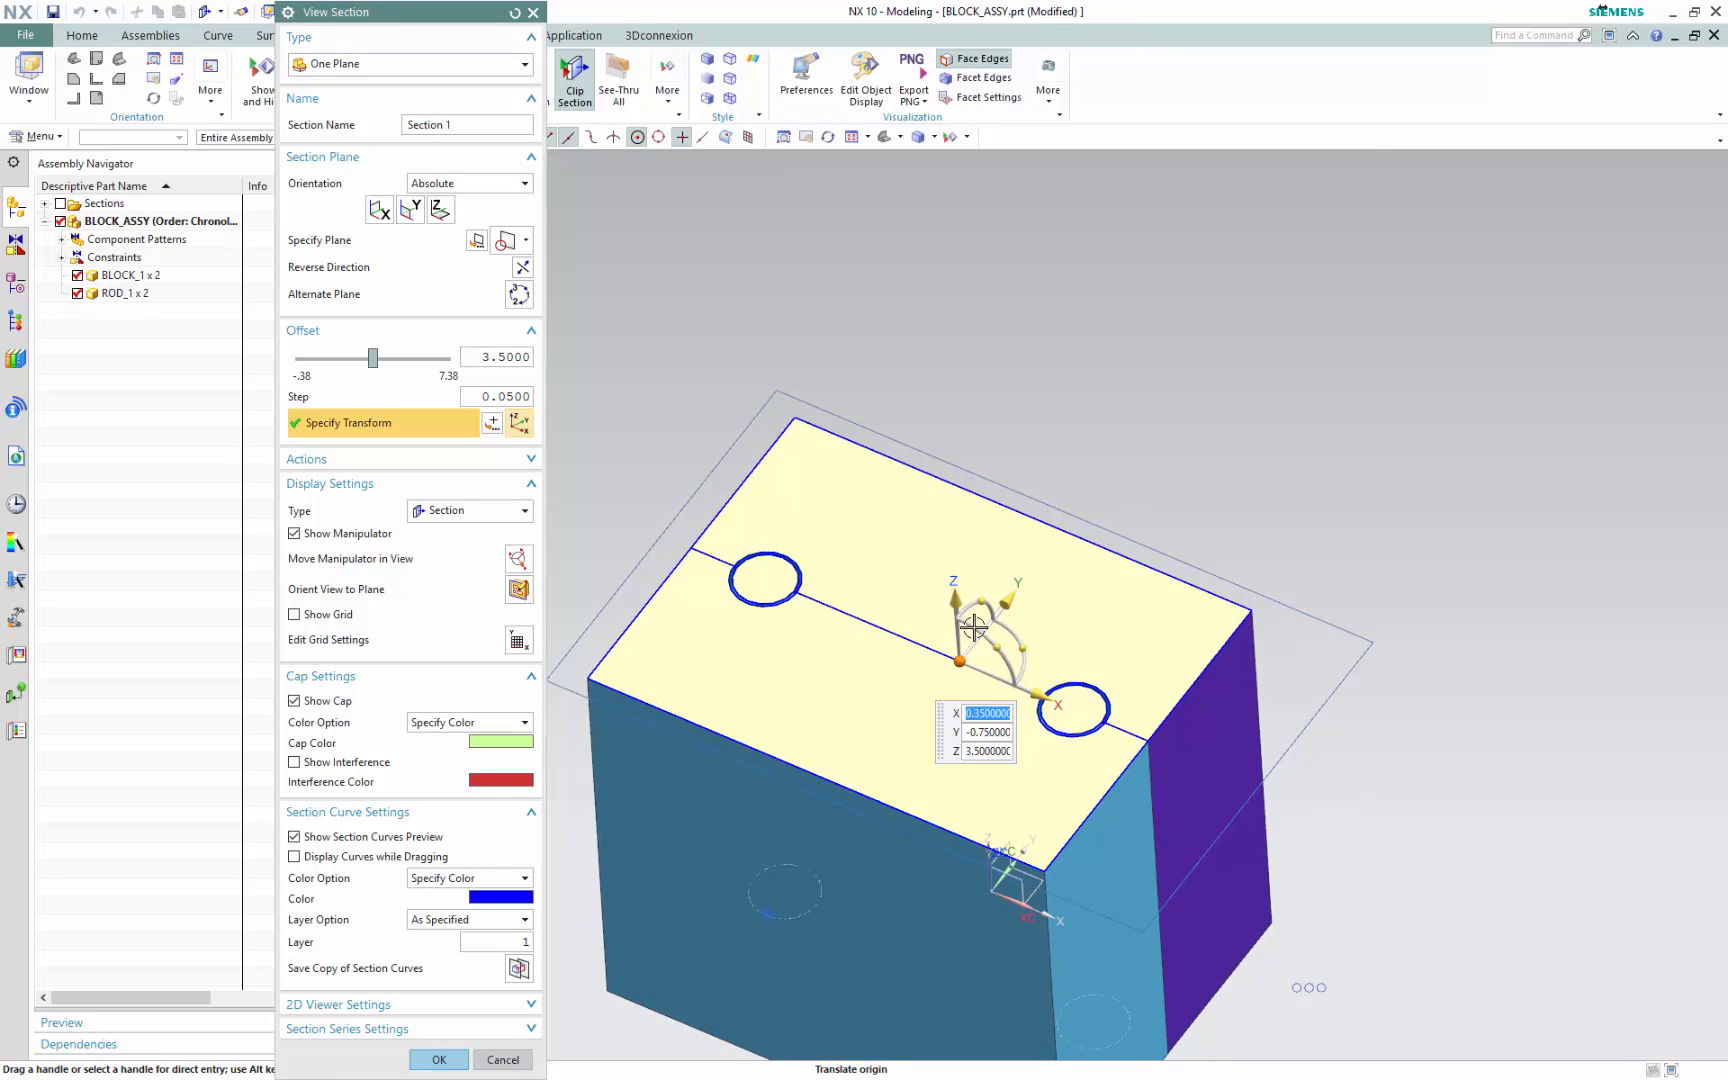
{"action": "left_click_drag", "start_coordinate": [953, 601], "coordinate": [872, 452]}
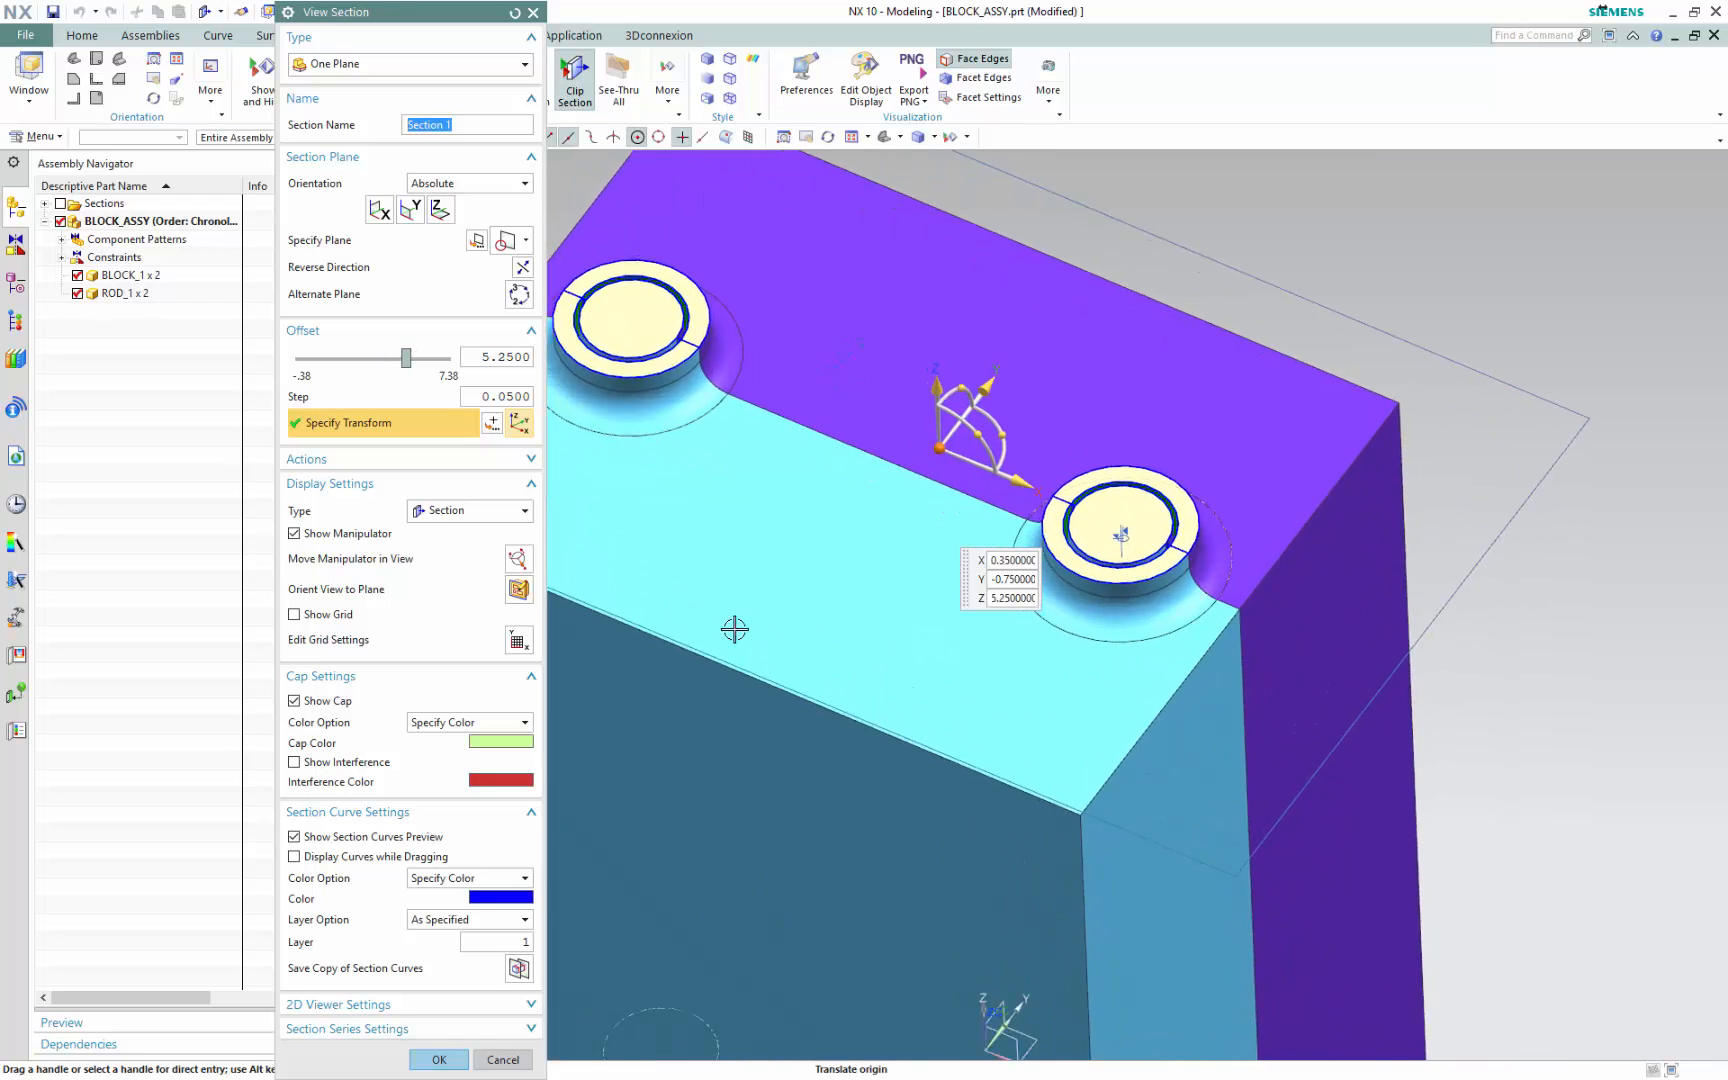
{"action": "left_click", "coordinate": [309, 765]}
{"action": "scroll", "coordinate": [1133, 492], "scroll_direction": "up", "scroll_amount": 3}
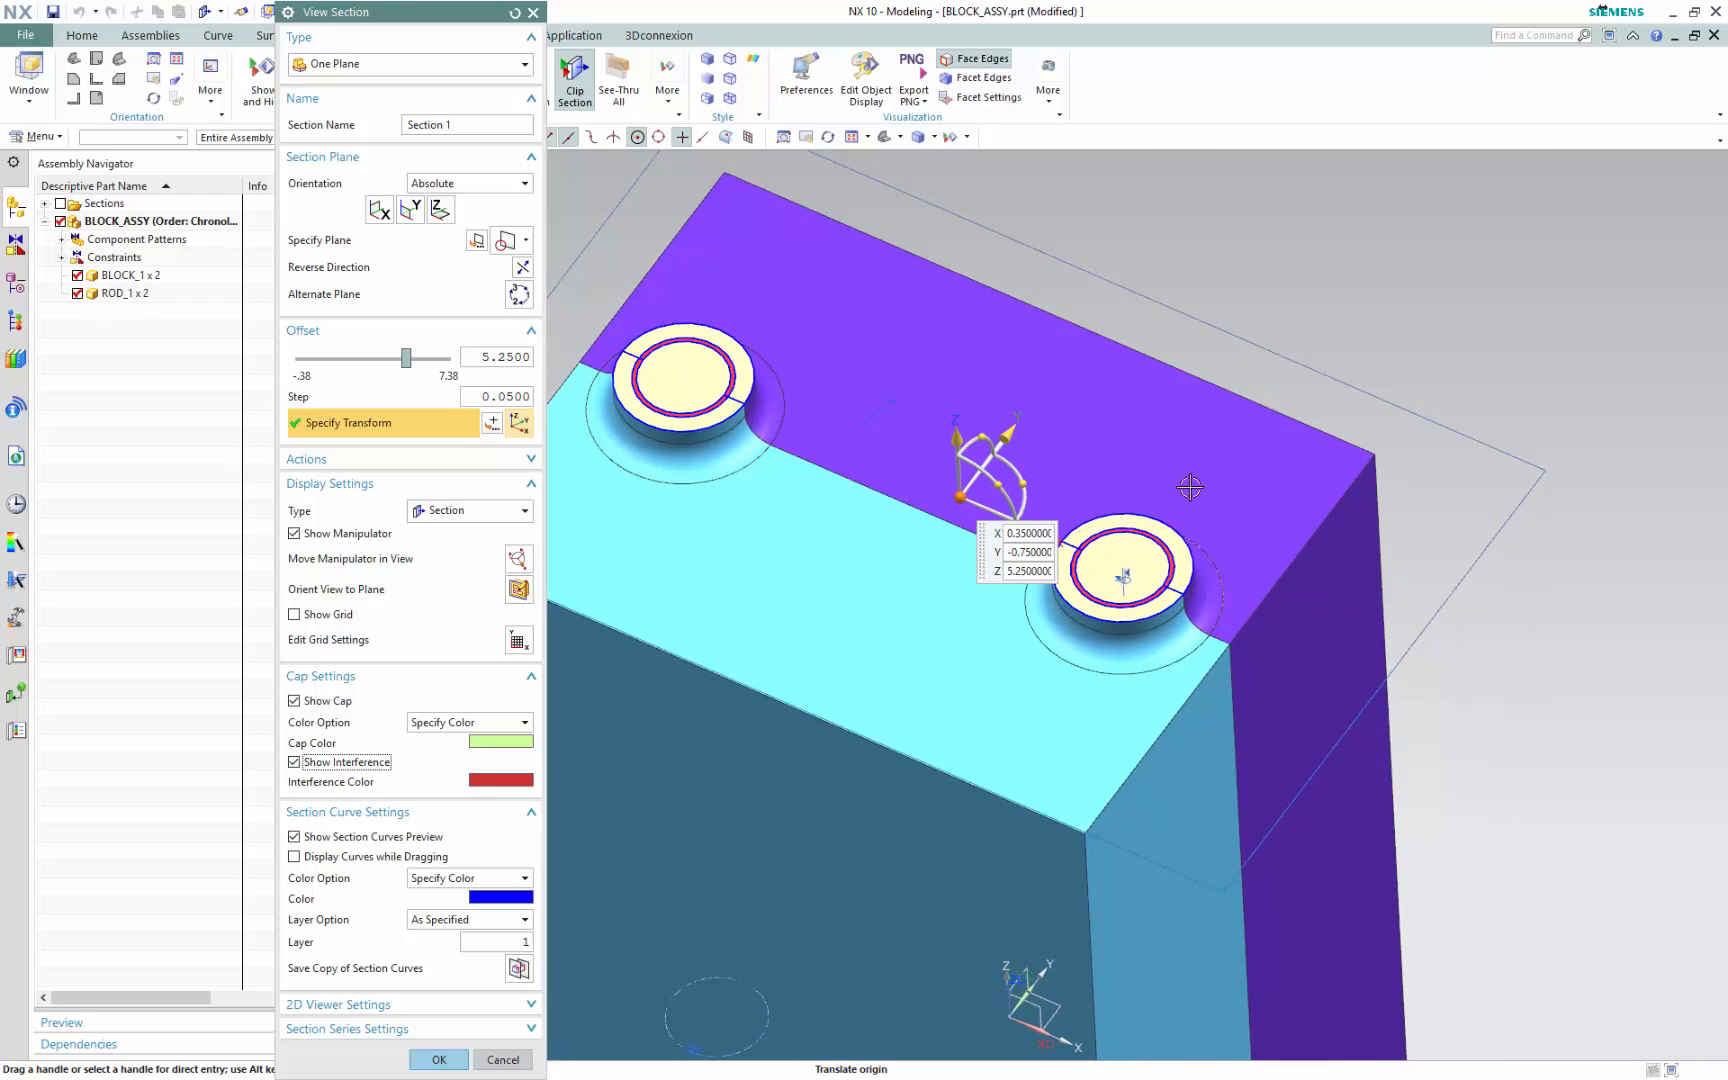
Raise the section plane above both rods to an offset of 7.7 and accept the section
{"action": "left_click_drag", "start_coordinate": [962, 345], "coordinate": [860, 407]}
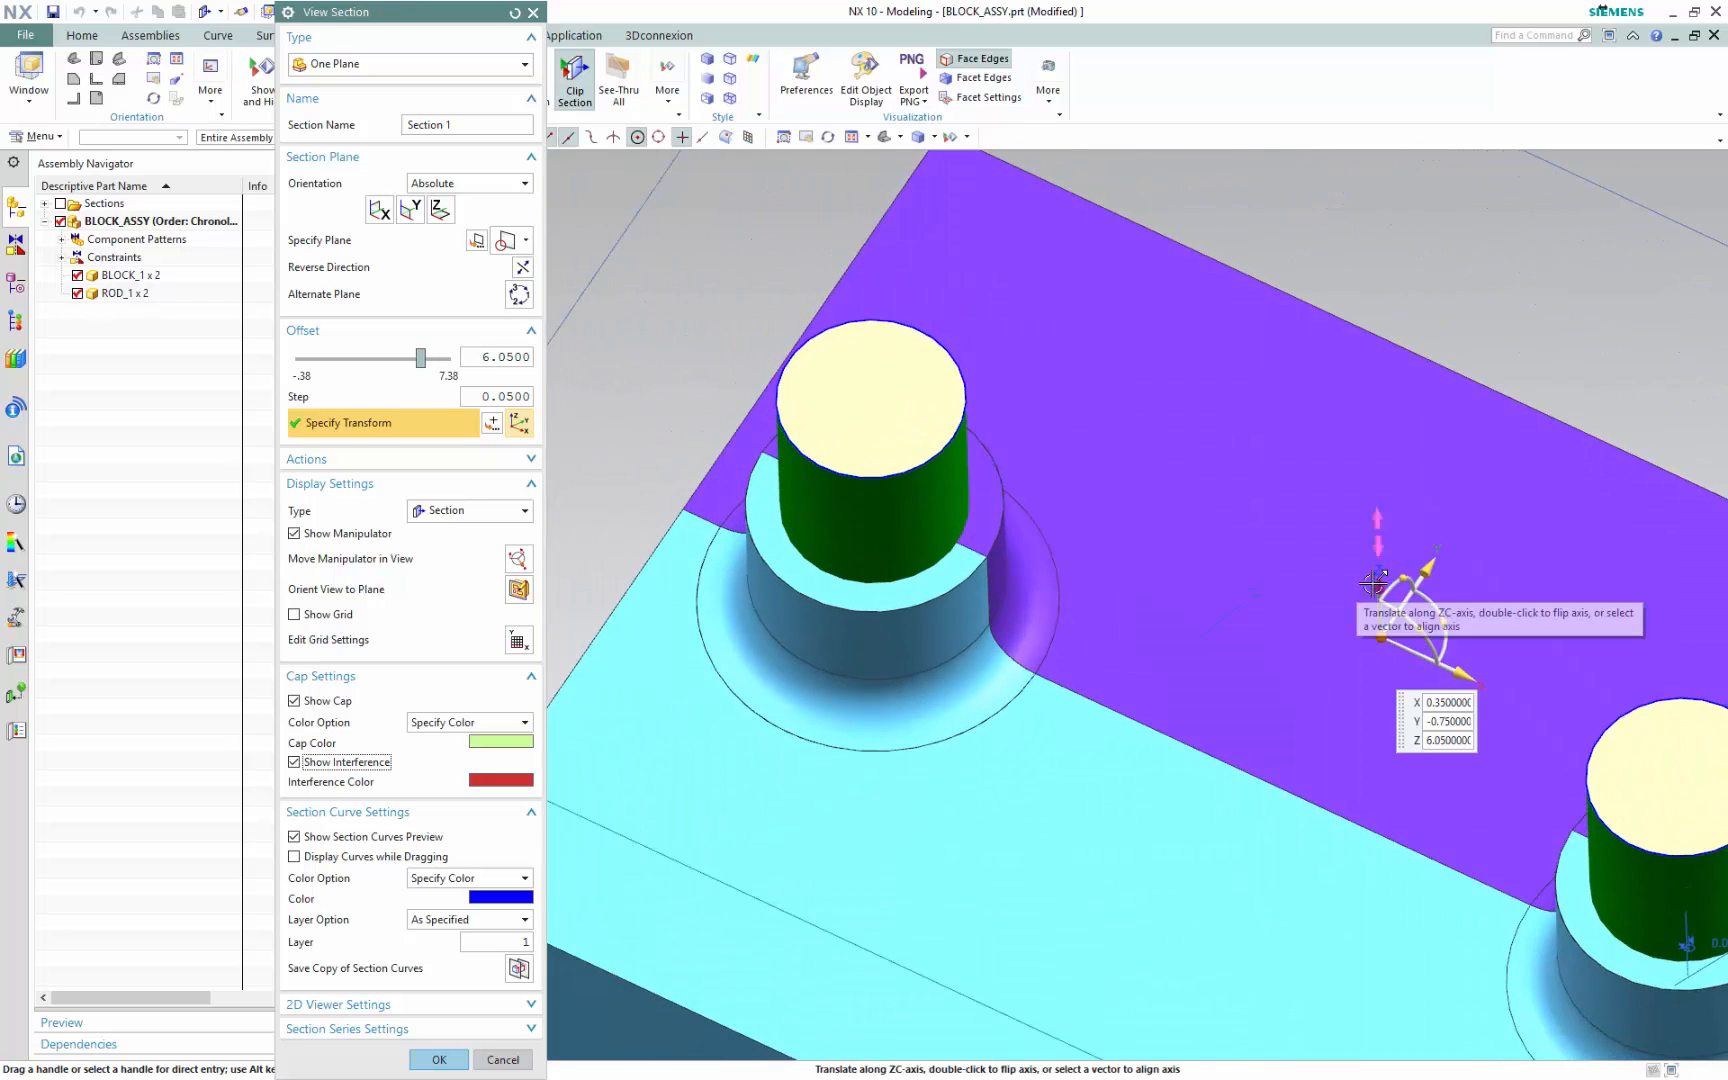
{"action": "left_click_drag", "start_coordinate": [1383, 655], "coordinate": [1203, 337]}
{"action": "scroll", "coordinate": [880, 500], "scroll_direction": "down", "scroll_amount": 3}
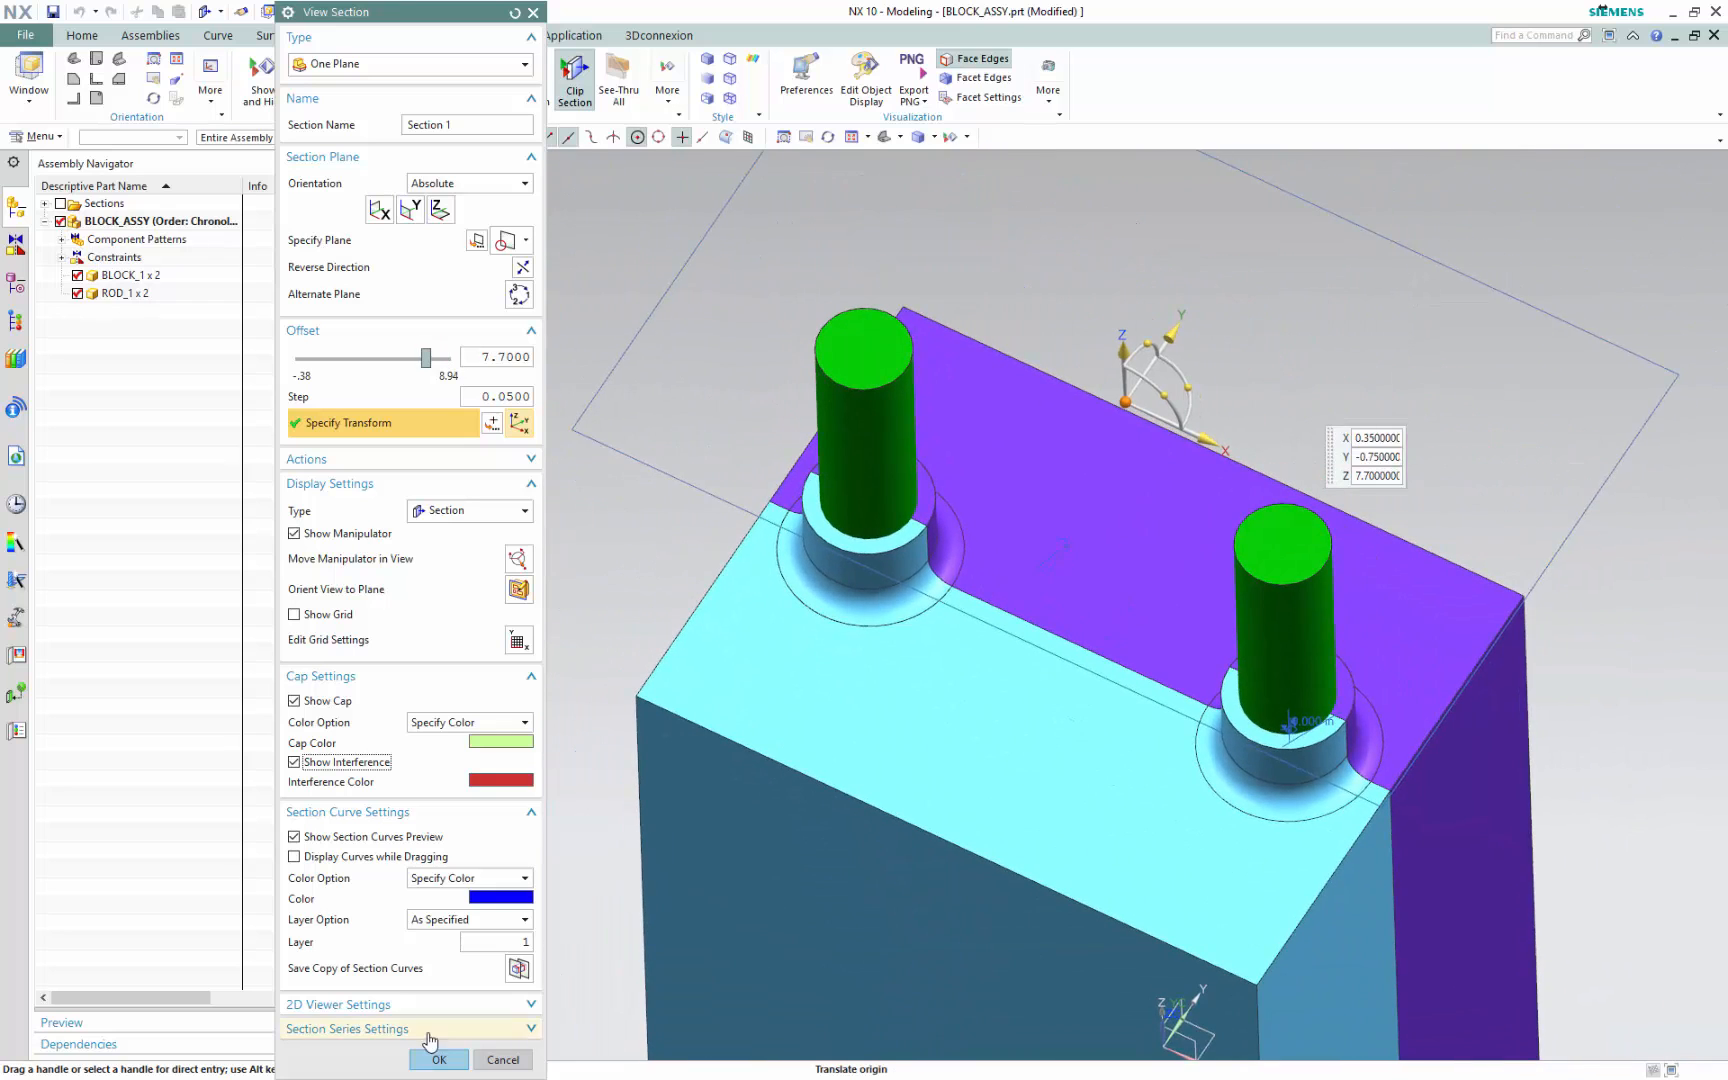
{"action": "left_click", "coordinate": [439, 1059]}
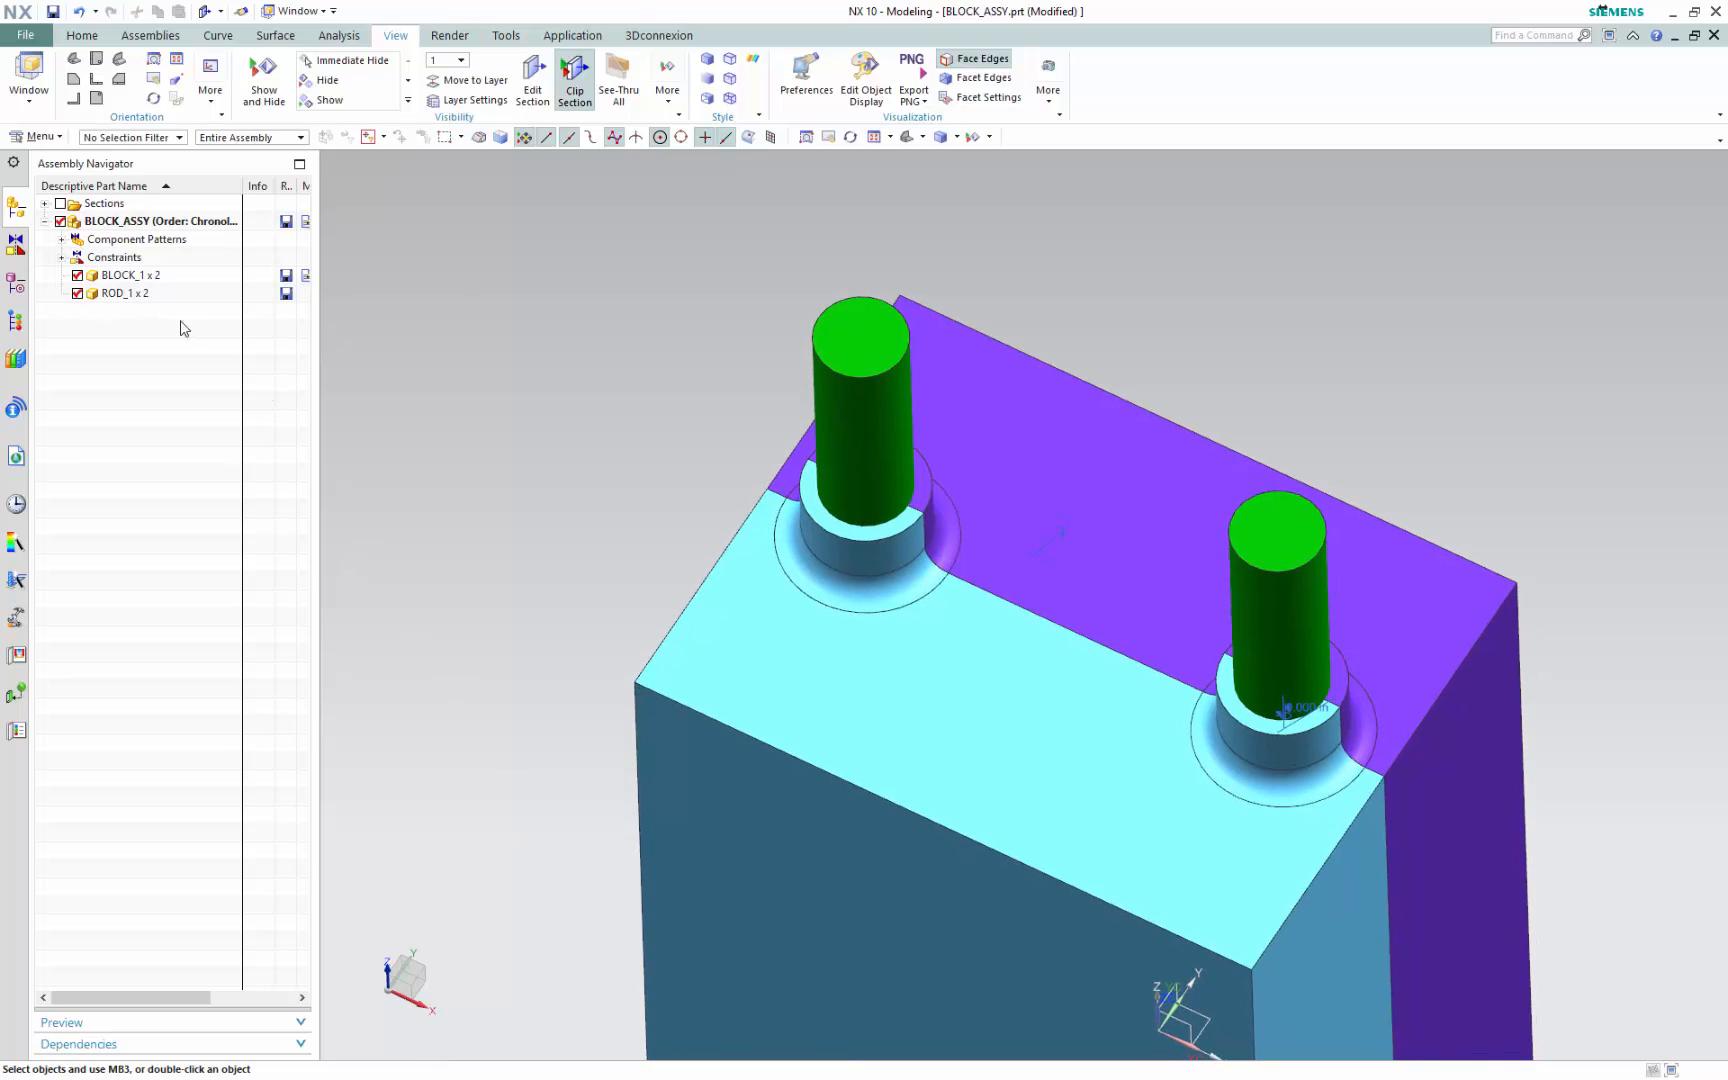
Make ROD_1 the work part within the assembly and show its feature history
{"action": "double_click", "coordinate": [135, 296]}
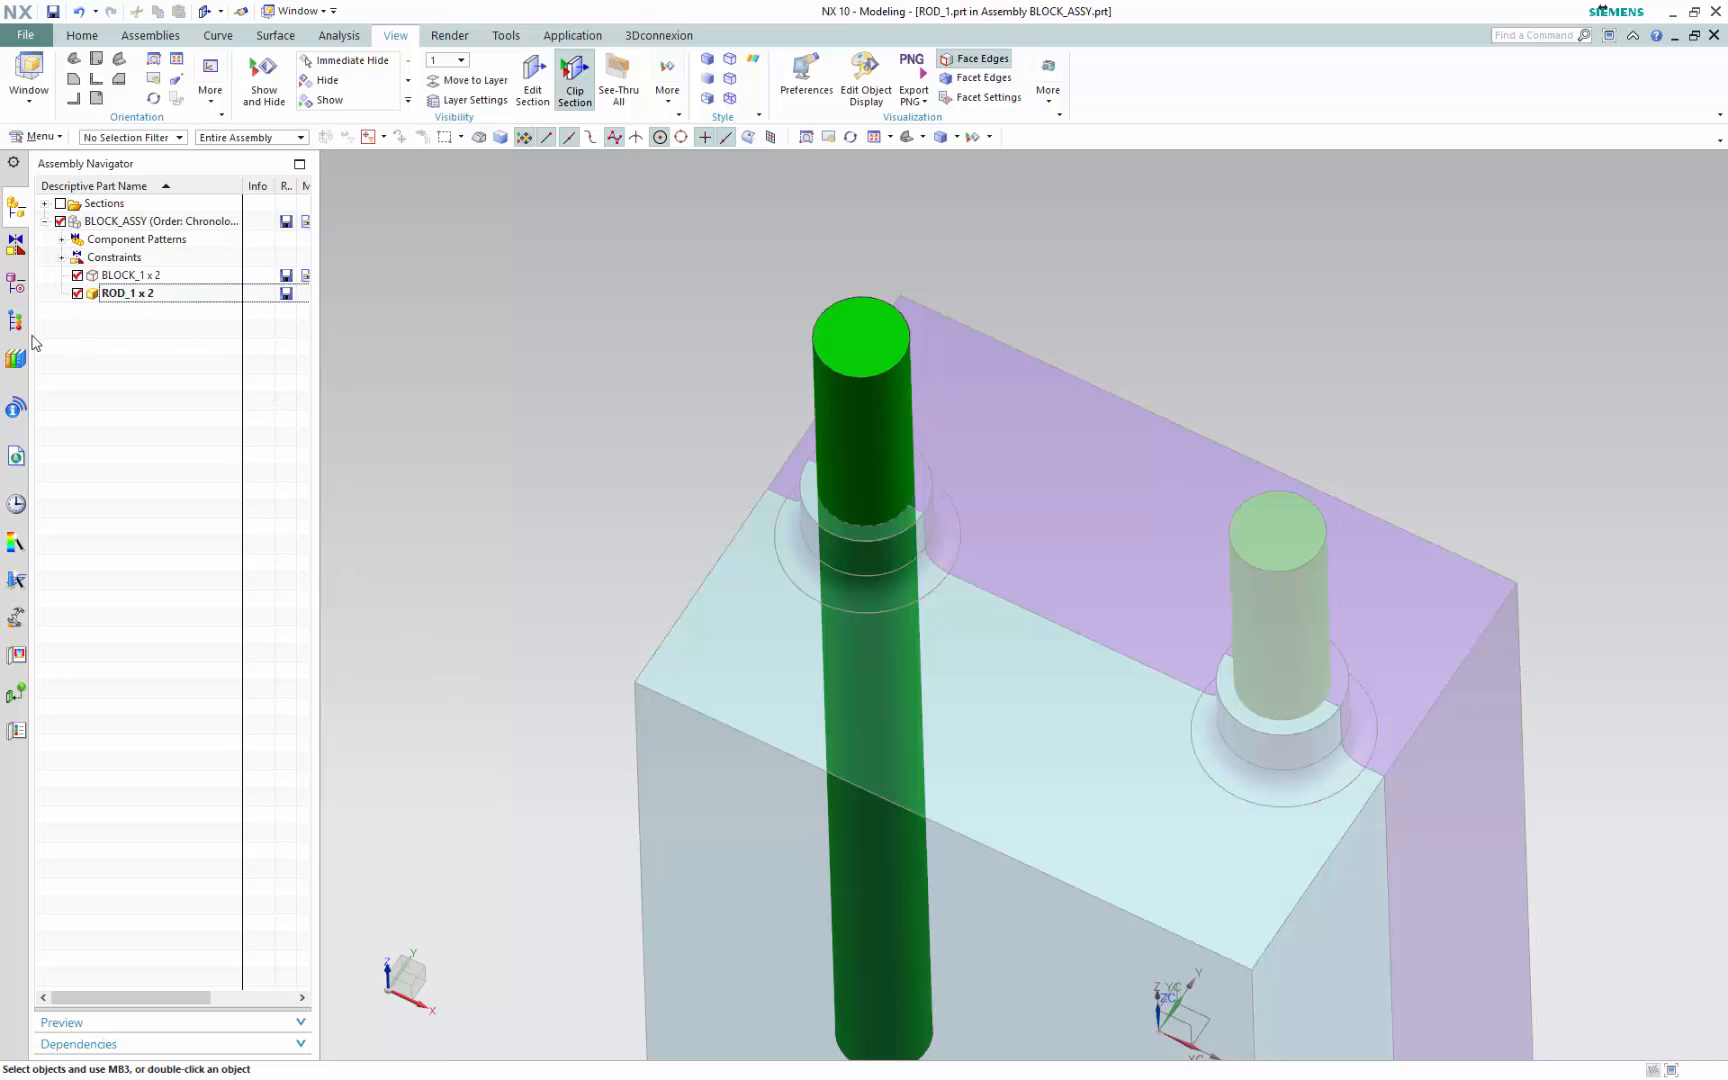
{"action": "left_click", "coordinate": [13, 286]}
{"action": "double_click", "coordinate": [128, 293]}
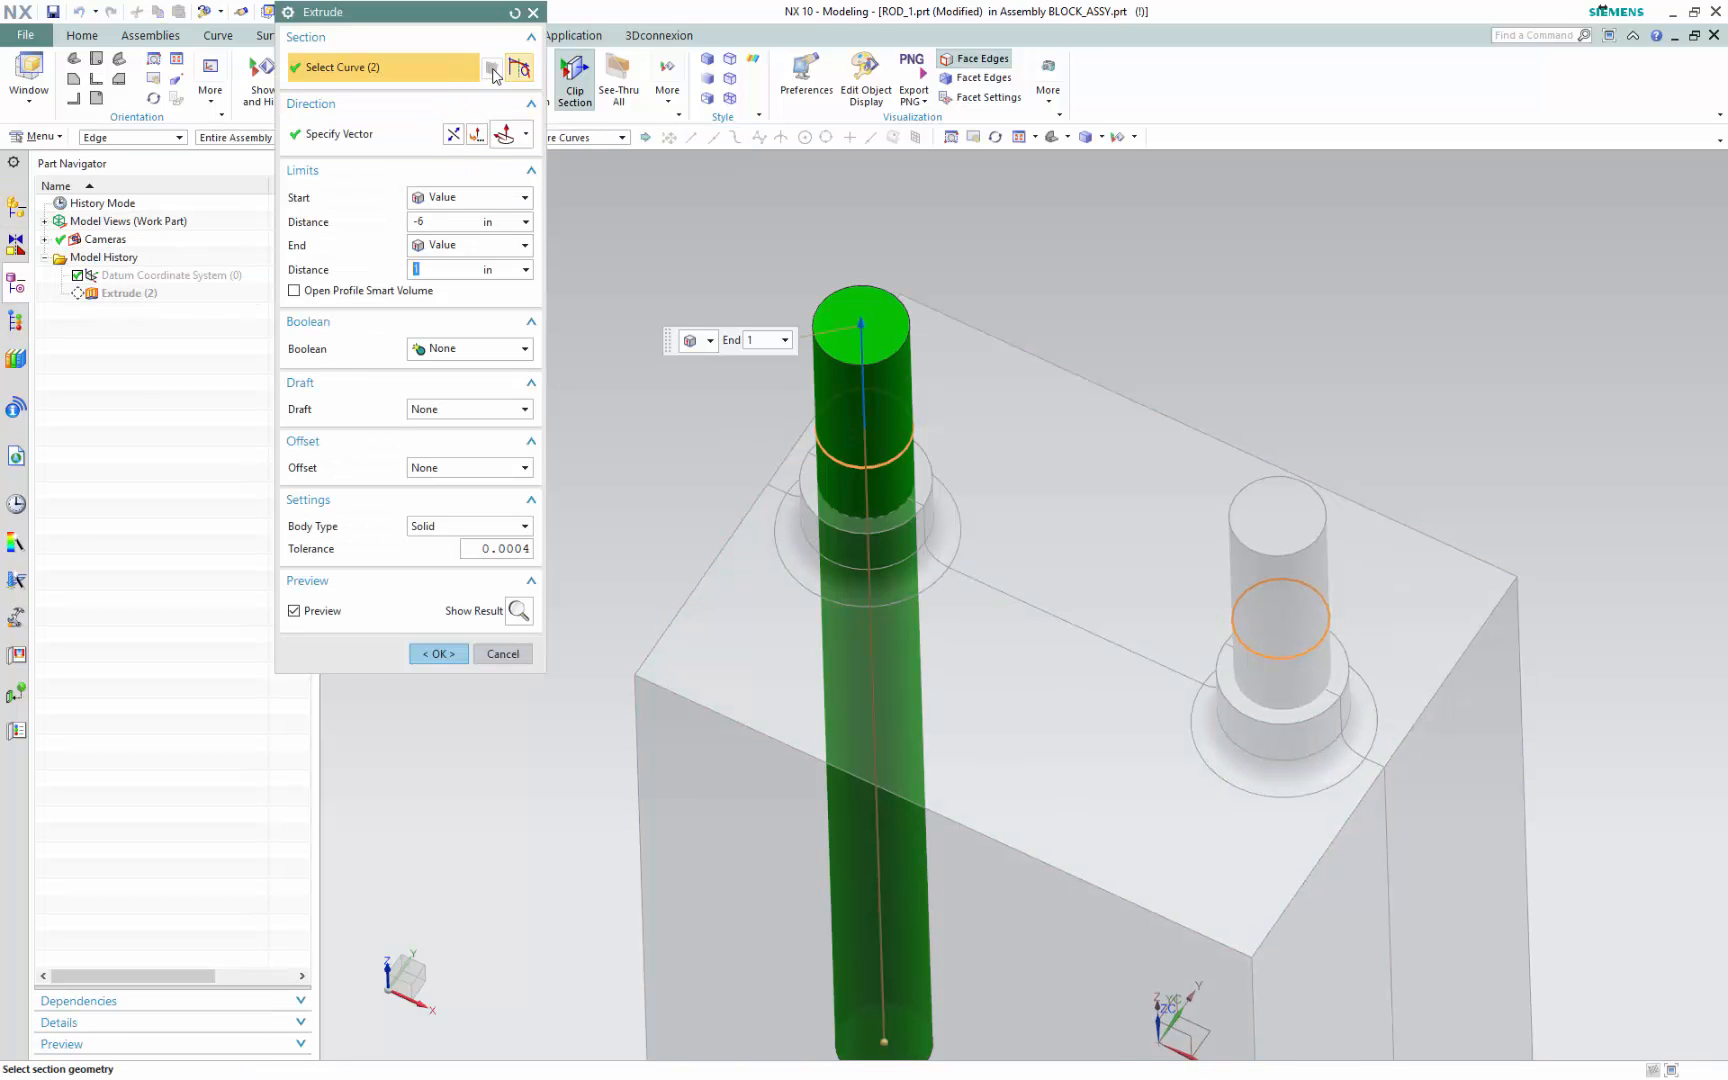
{"action": "scroll", "coordinate": [880, 430], "scroll_direction": "up", "scroll_amount": 8}
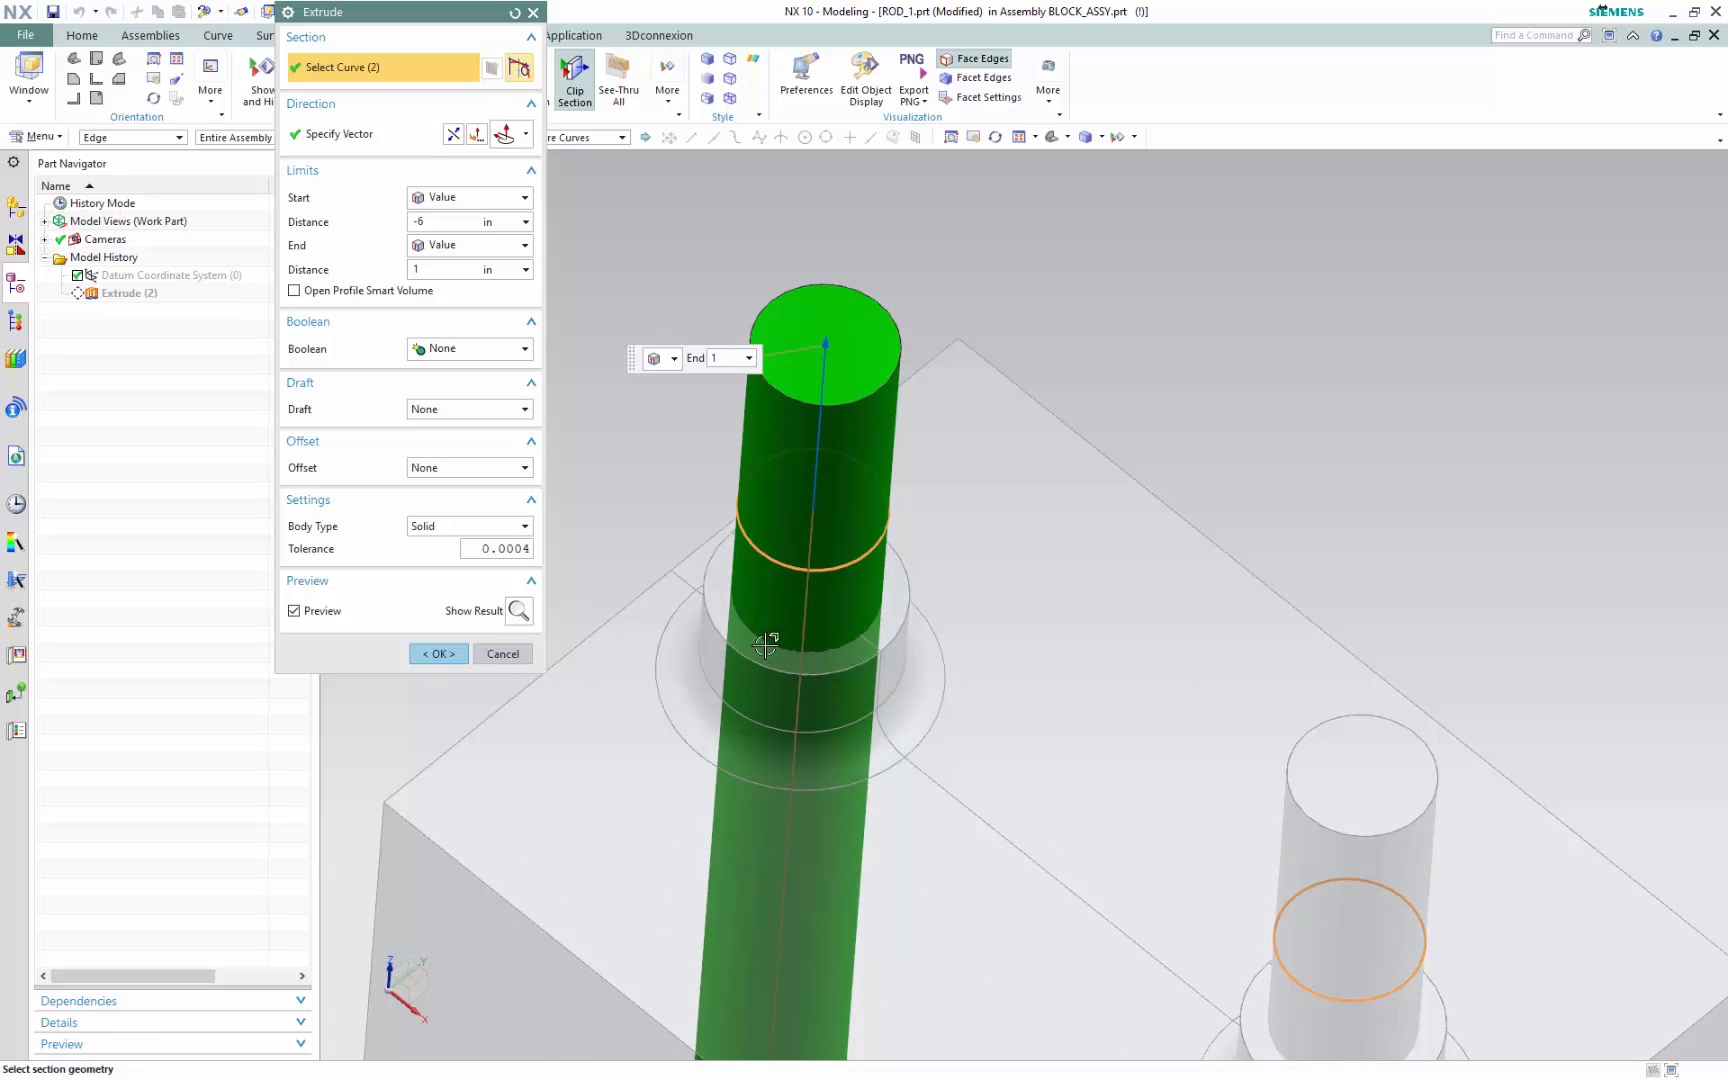
{"action": "left_click", "coordinate": [134, 138]}
{"action": "left_click", "coordinate": [115, 157]}
{"action": "left_click", "coordinate": [513, 14]}
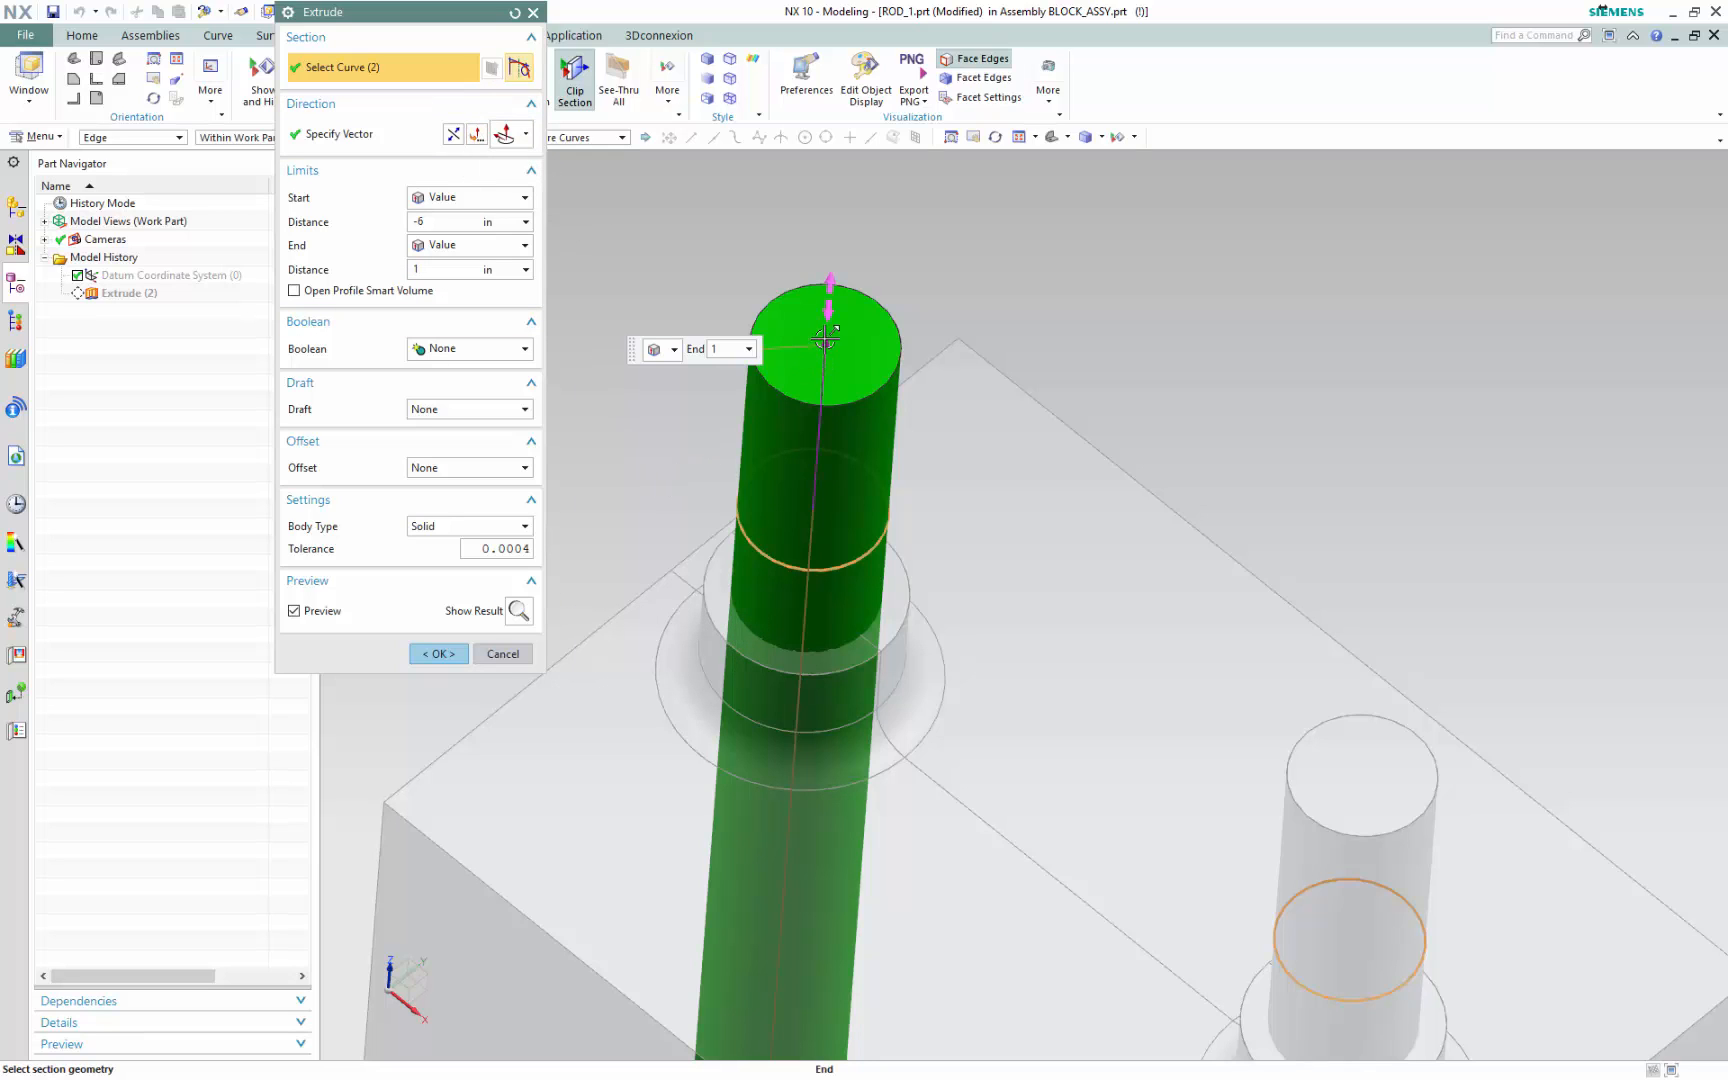
{"action": "left_click_drag", "start_coordinate": [825, 340], "coordinate": [792, 365]}
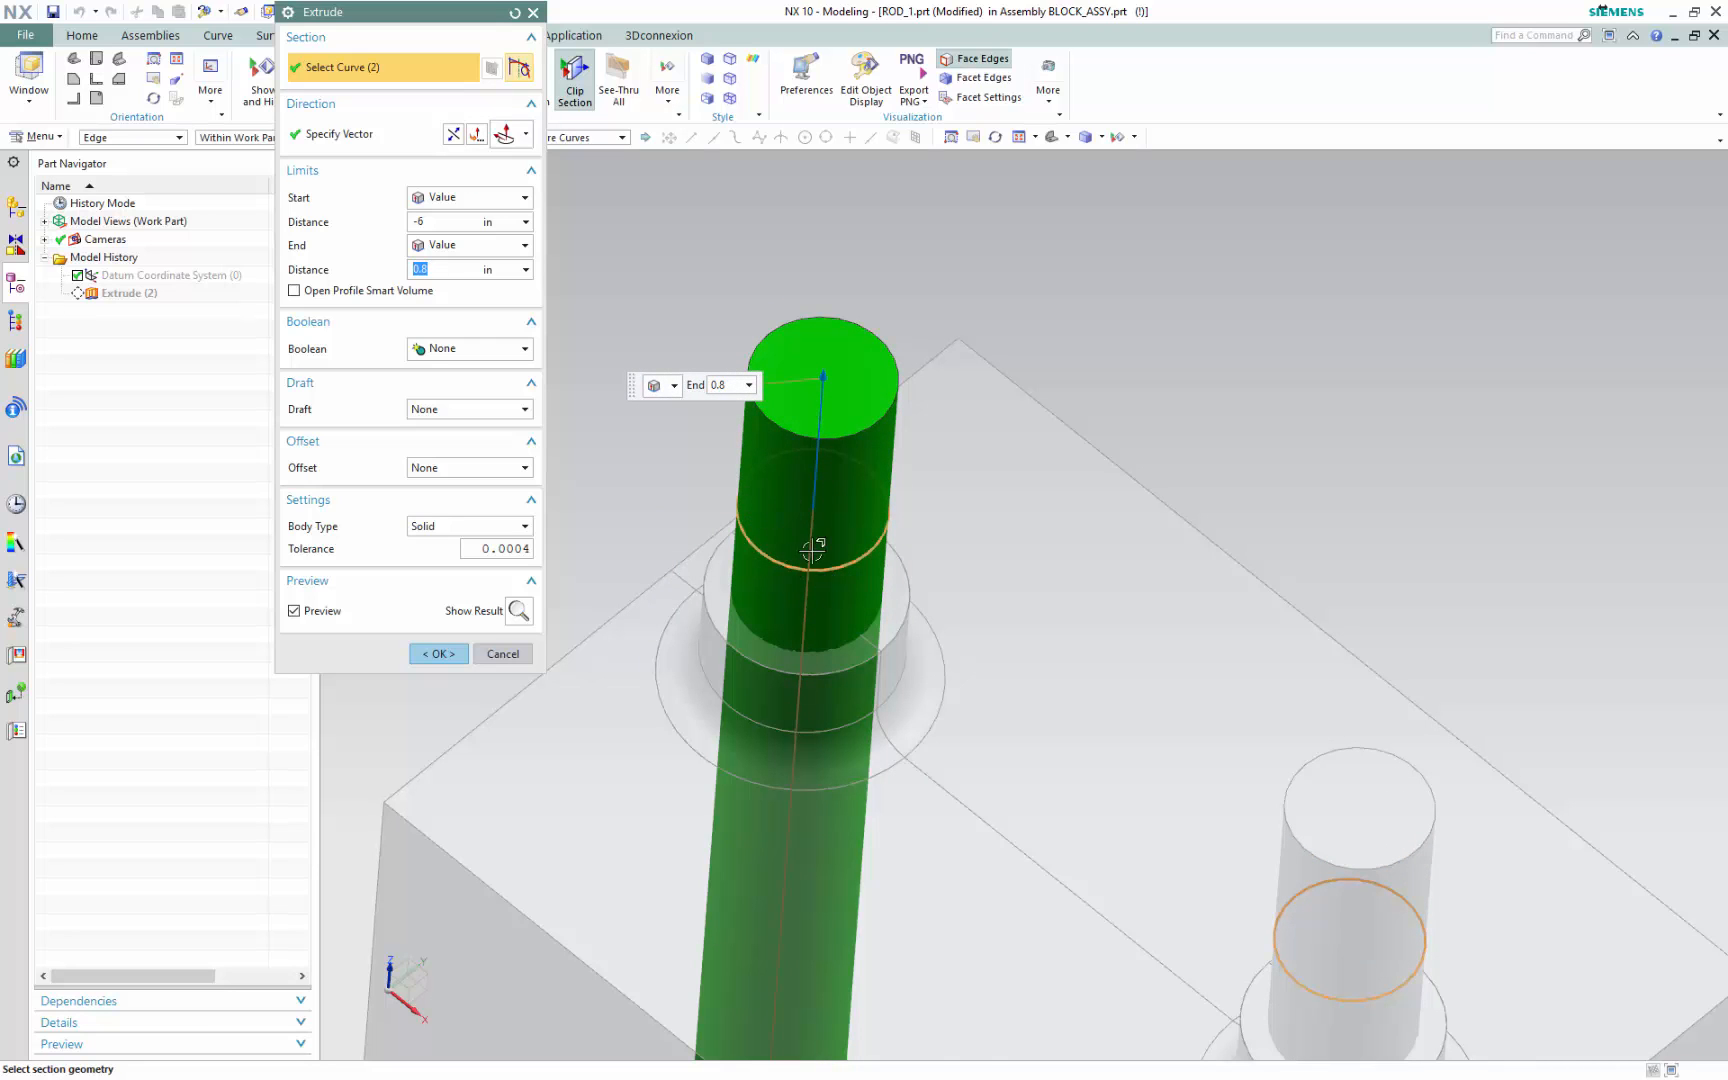
{"action": "scroll", "coordinate": [812, 550], "scroll_direction": "up", "scroll_amount": 5}
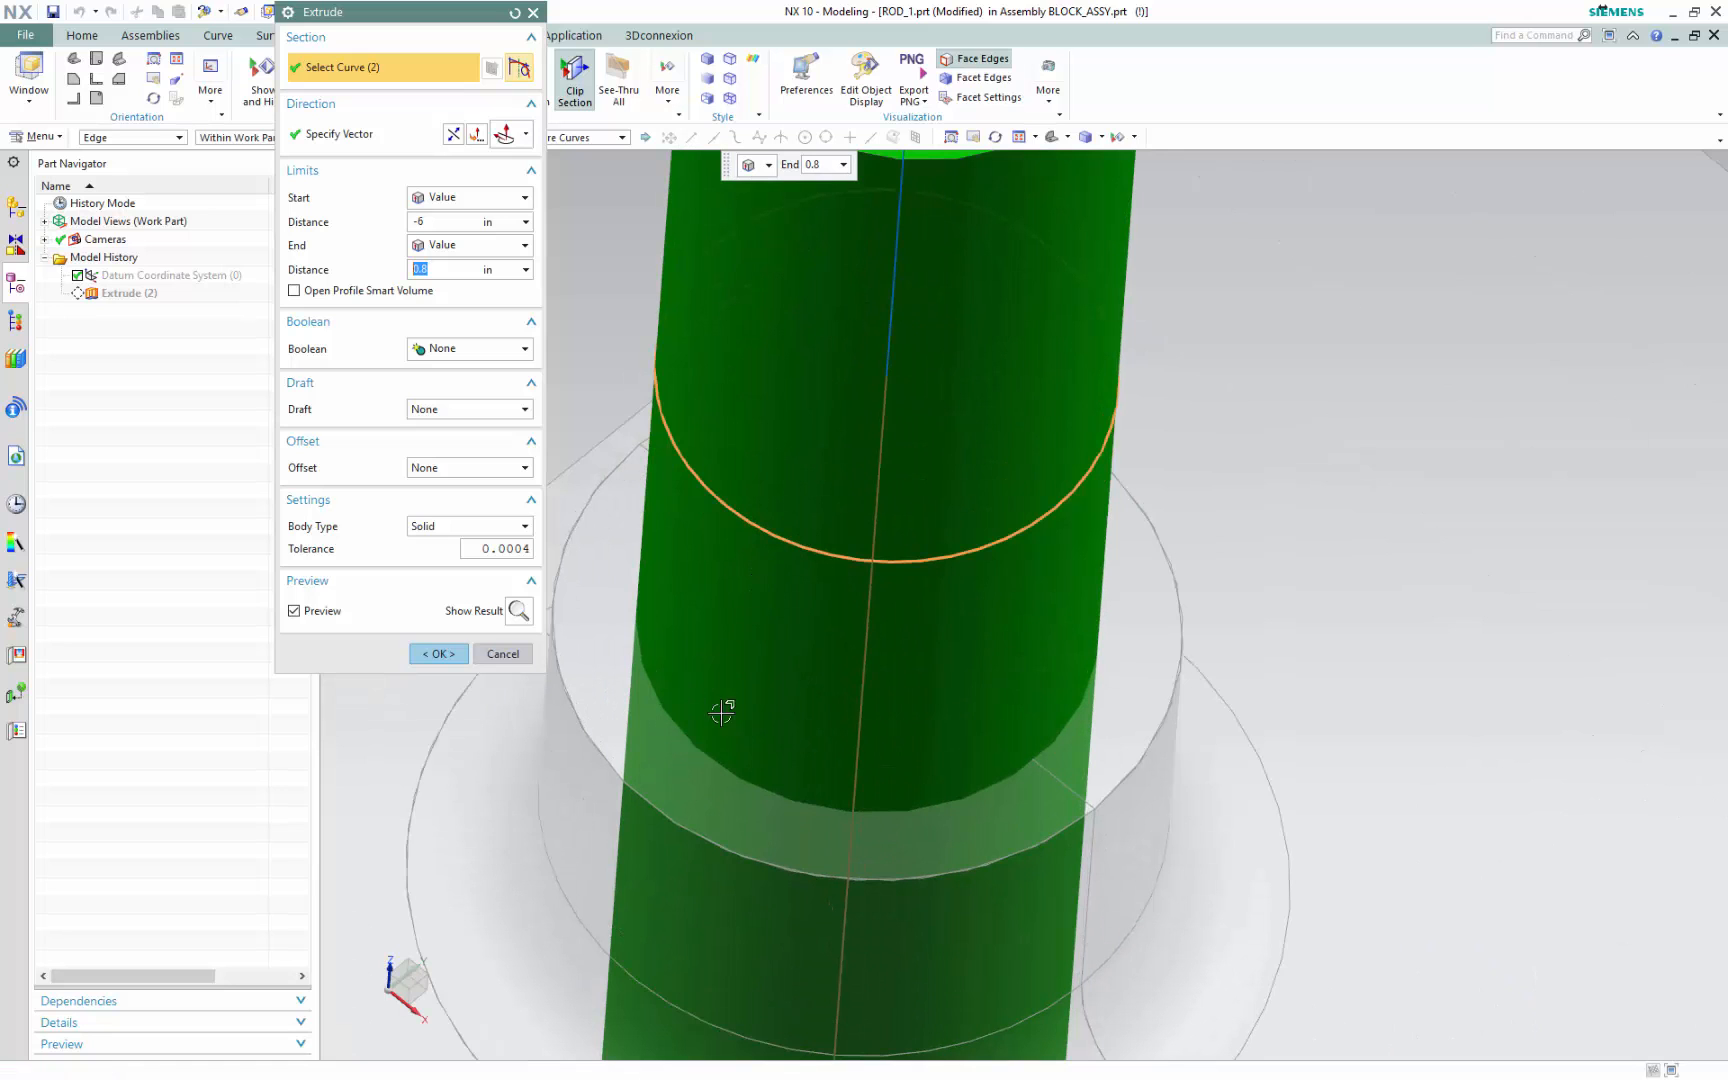
{"action": "mouse_move", "coordinate": [776, 670]}
{"action": "middle_mouse_down"}
{"action": "mouse_move", "coordinate": [802, 663]}
{"action": "mouse_move", "coordinate": [767, 659]}
{"action": "middle_mouse_up"}
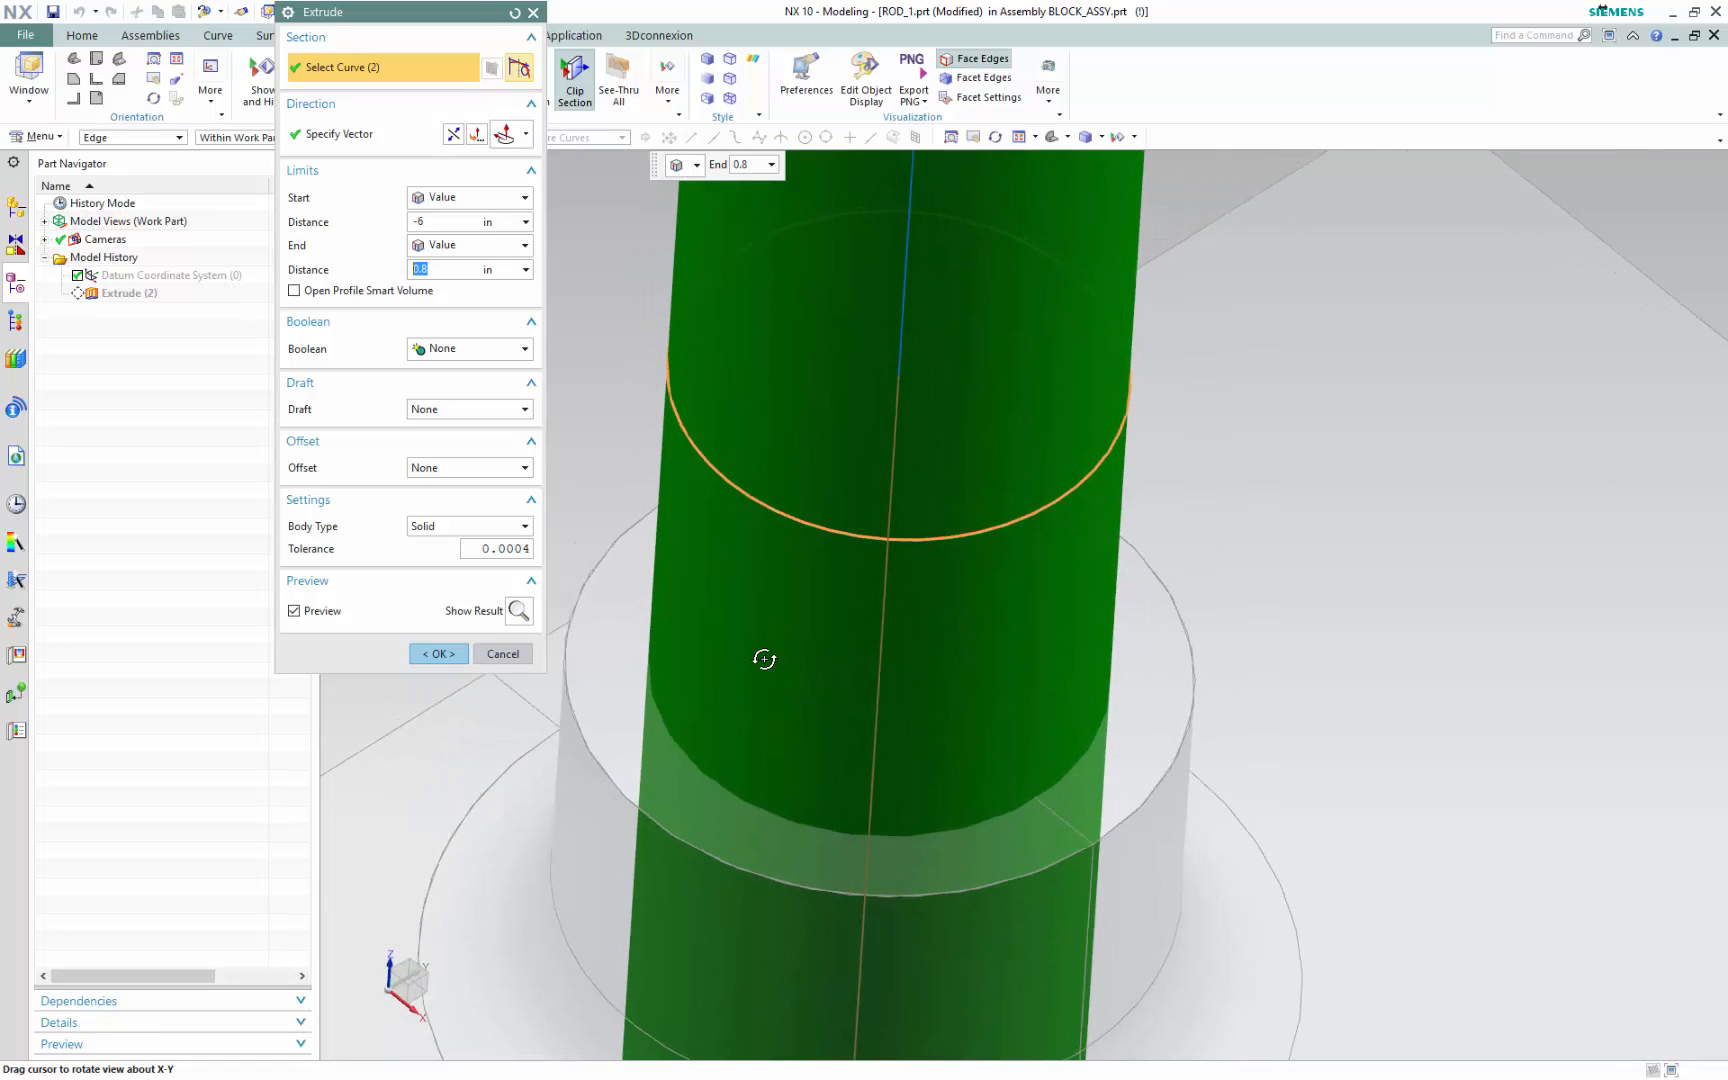
{"action": "left_click", "coordinate": [504, 655]}
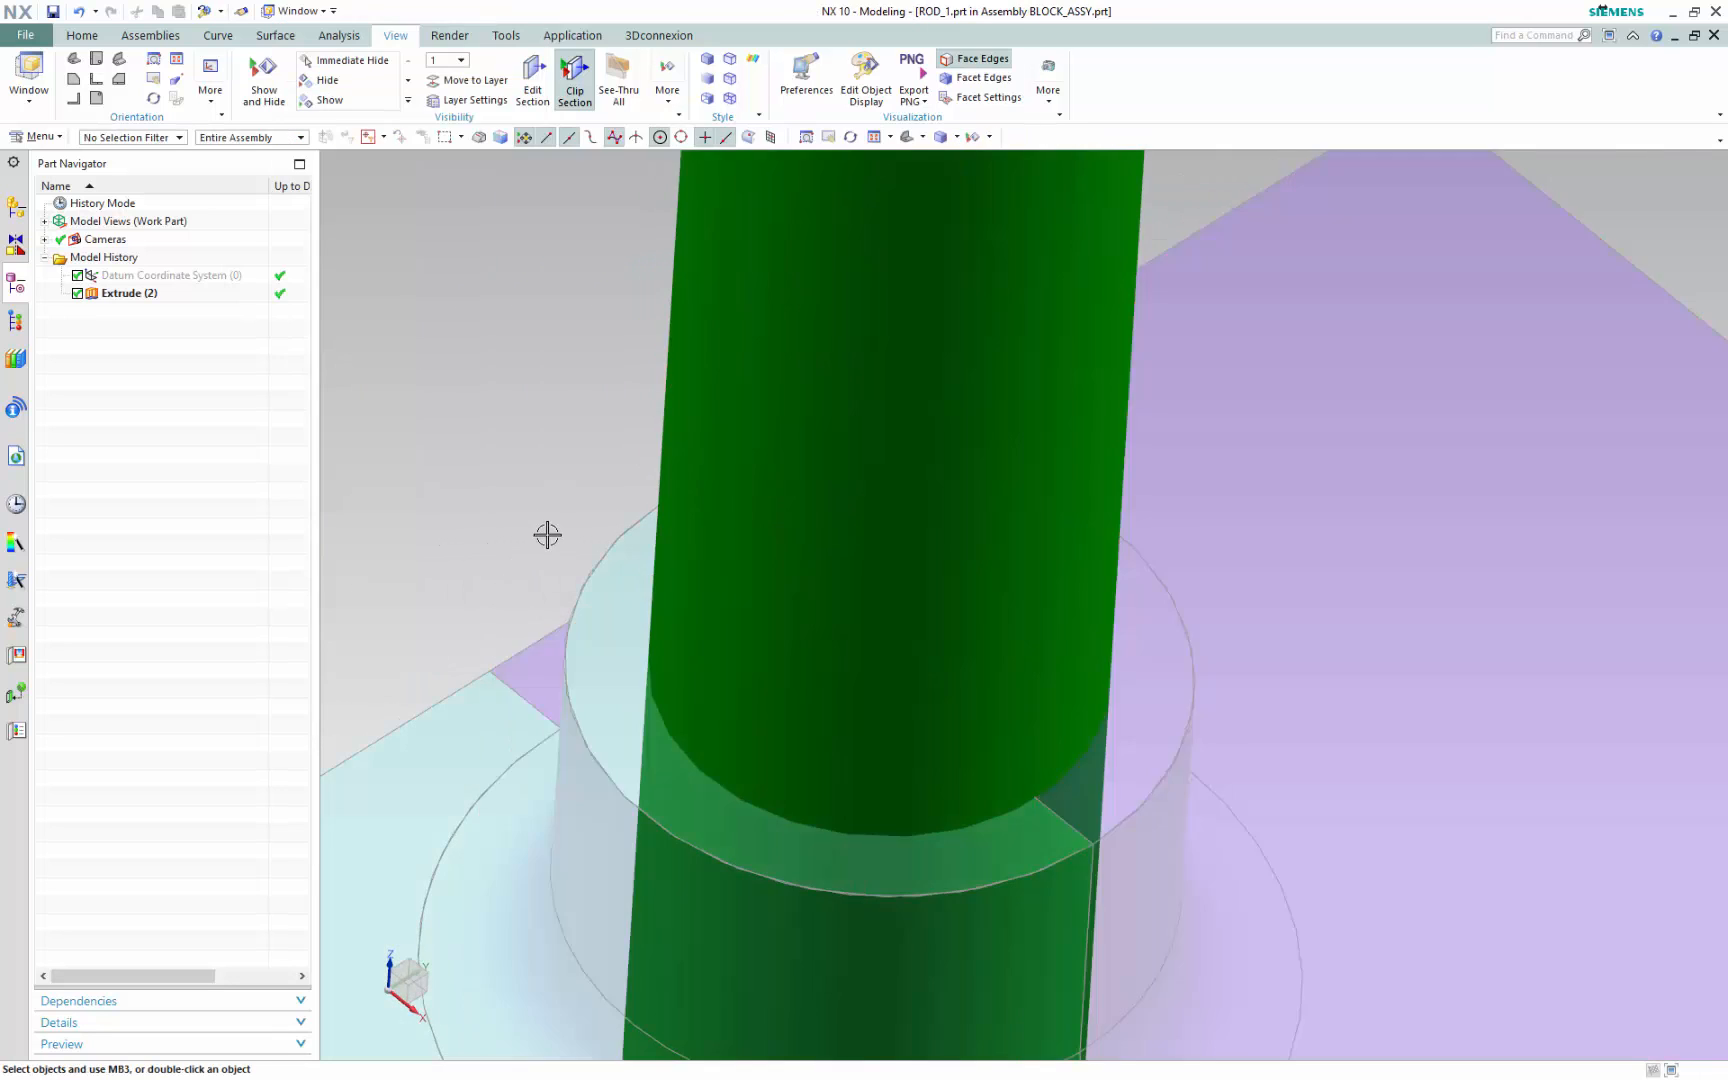
Delete the rod's Extrude (2) feature from ROD_1
{"action": "scroll", "coordinate": [545, 534], "scroll_direction": "down", "scroll_amount": 5}
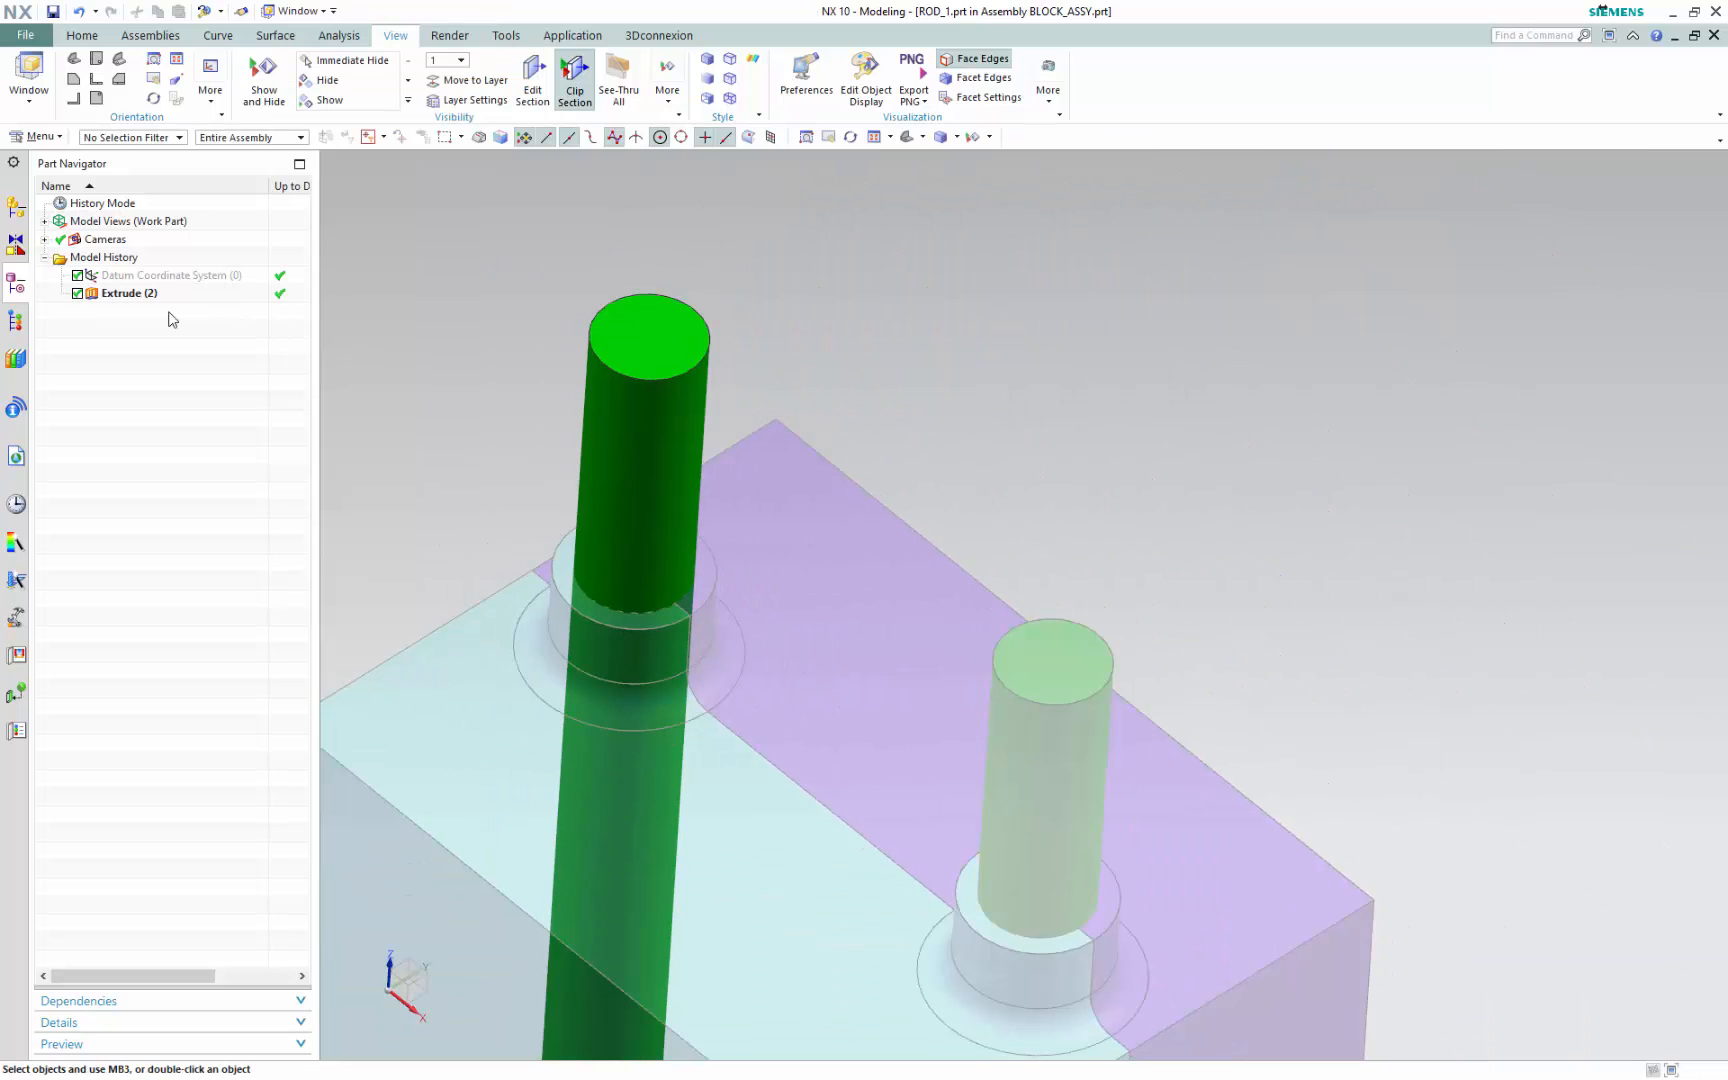
{"action": "right_click", "coordinate": [134, 292]}
{"action": "left_click", "coordinate": [298, 270]}
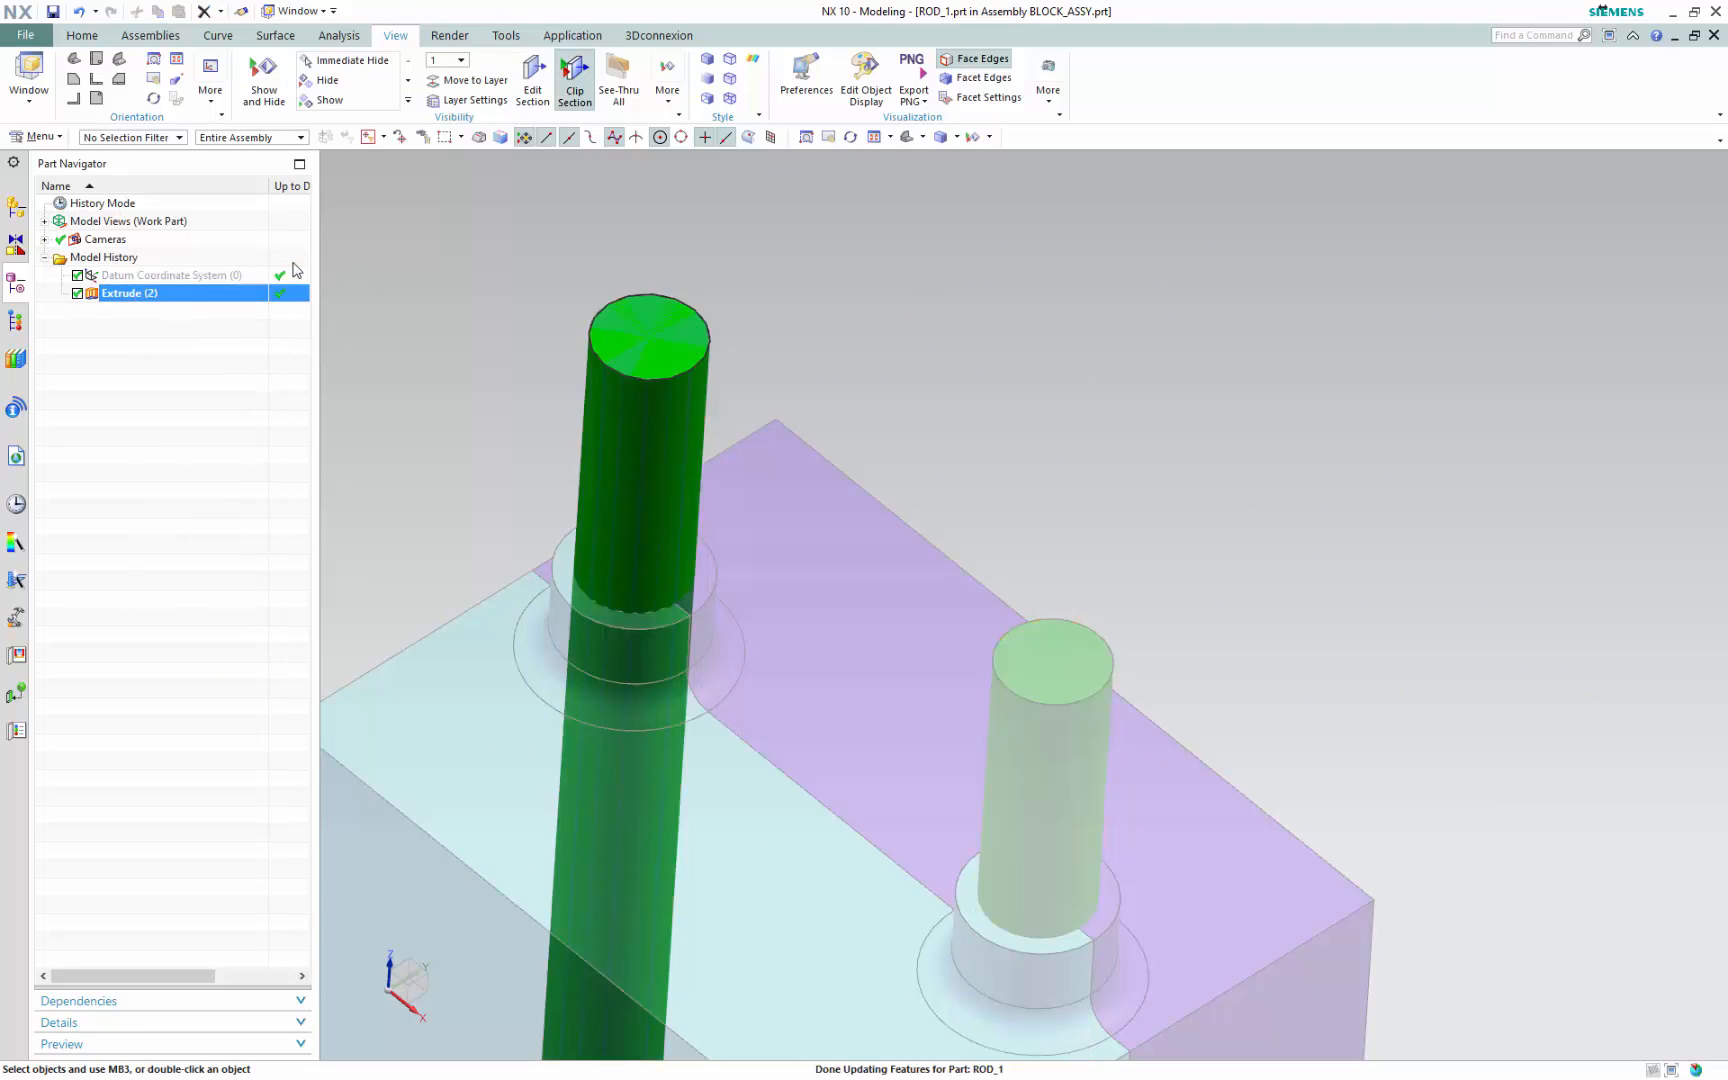
Extrude the two inner hole edges of the blocks from -6 to 1 in as ROD_1's solid, with the selection scope set to Entire Assembly
{"action": "left_click", "coordinate": [104, 37]}
{"action": "left_click", "coordinate": [228, 70]}
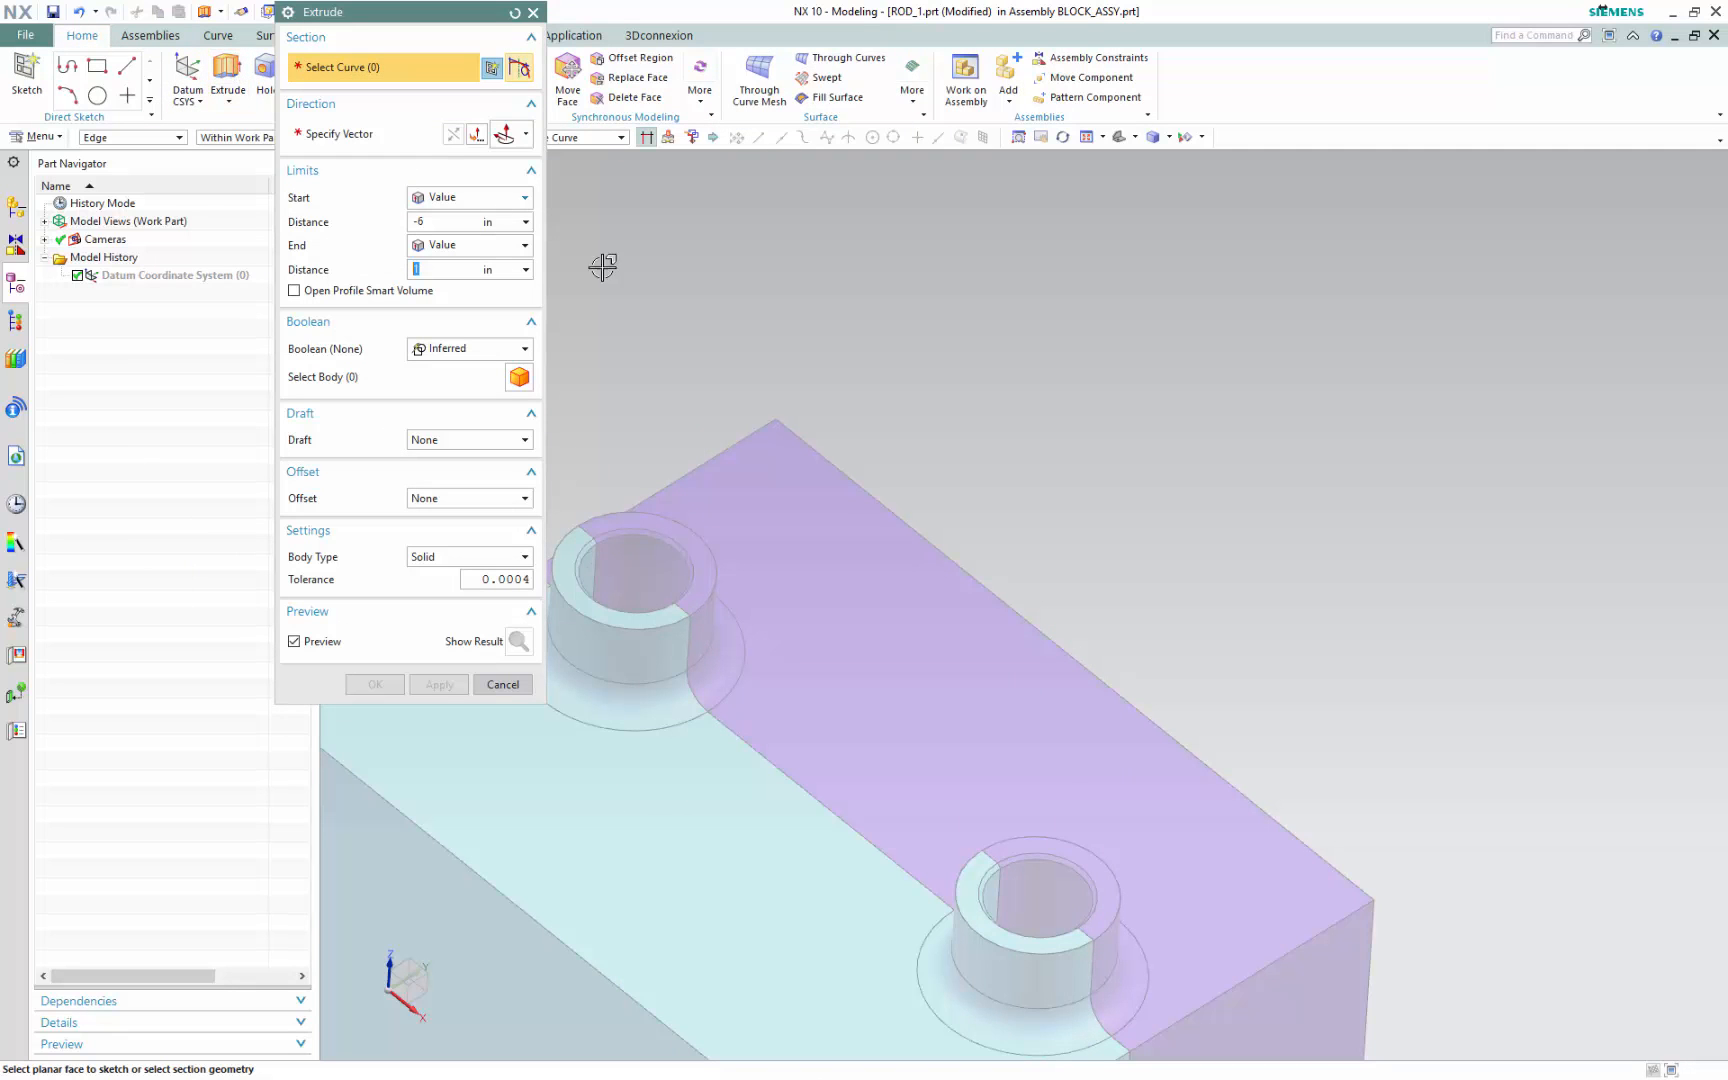
{"action": "scroll", "coordinate": [591, 566], "scroll_direction": "down", "scroll_amount": 8}
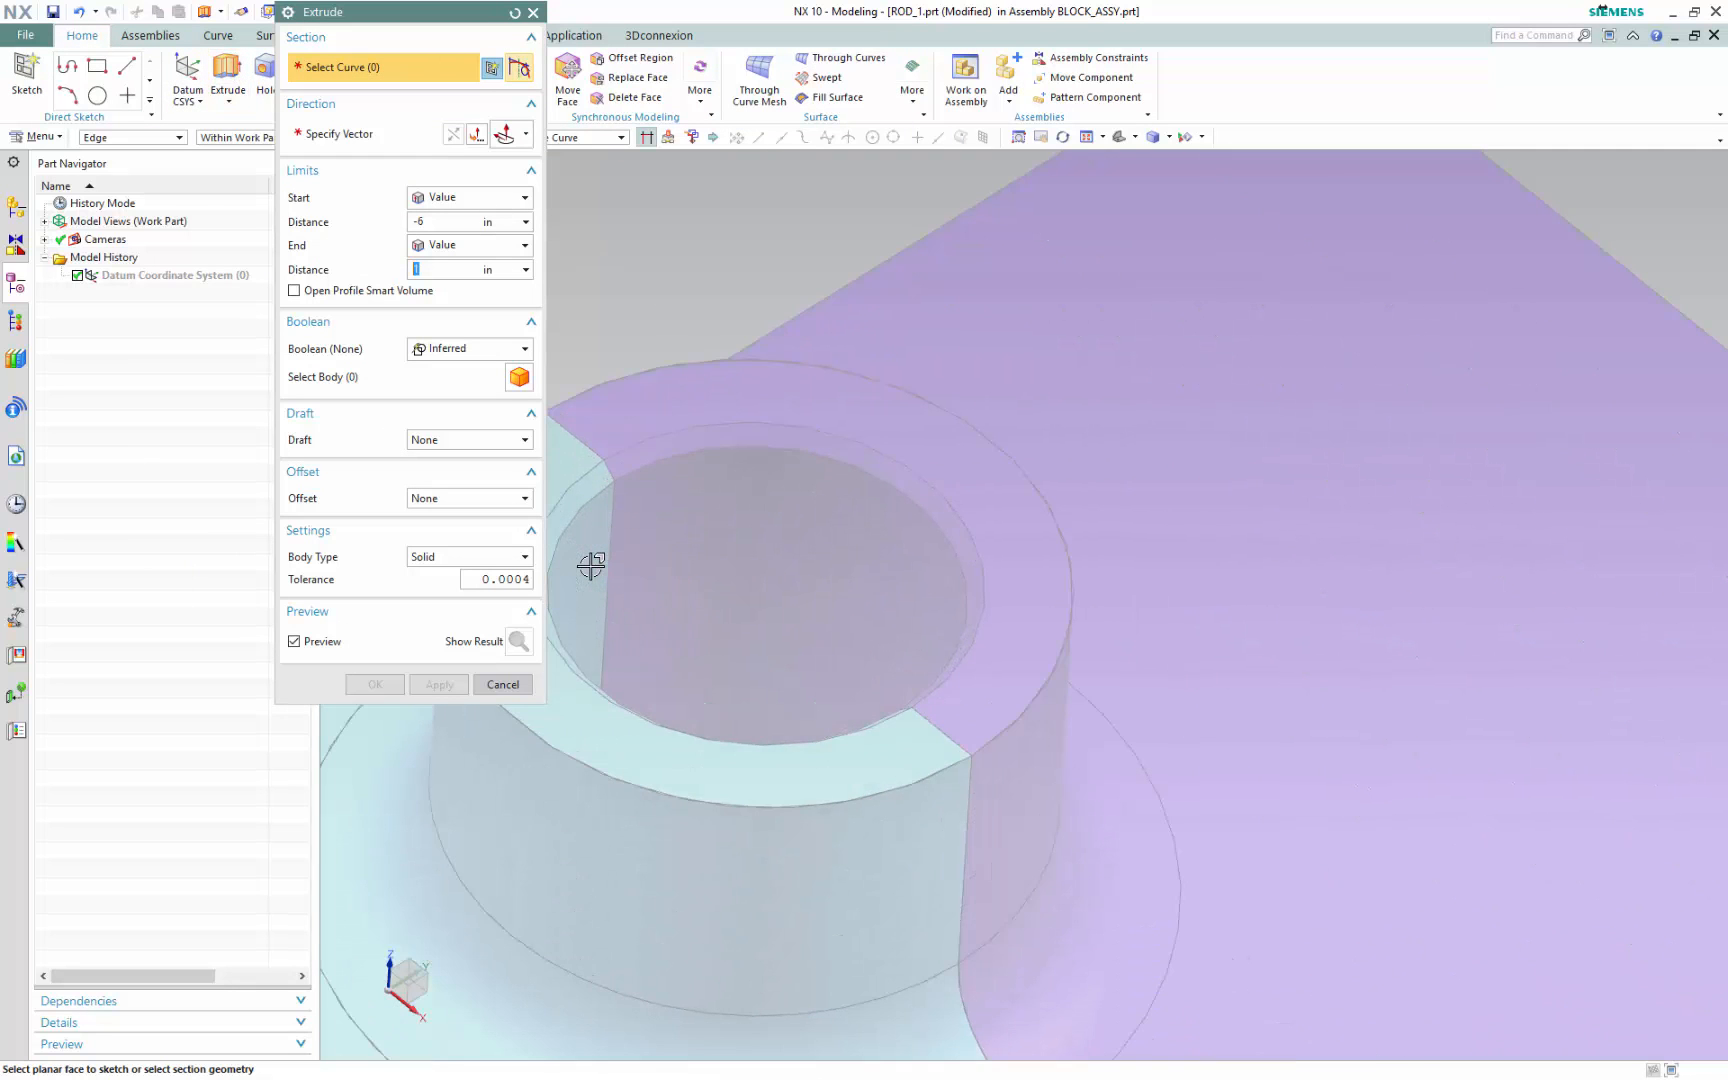
{"action": "scroll", "coordinate": [591, 566], "scroll_direction": "down", "scroll_amount": 2}
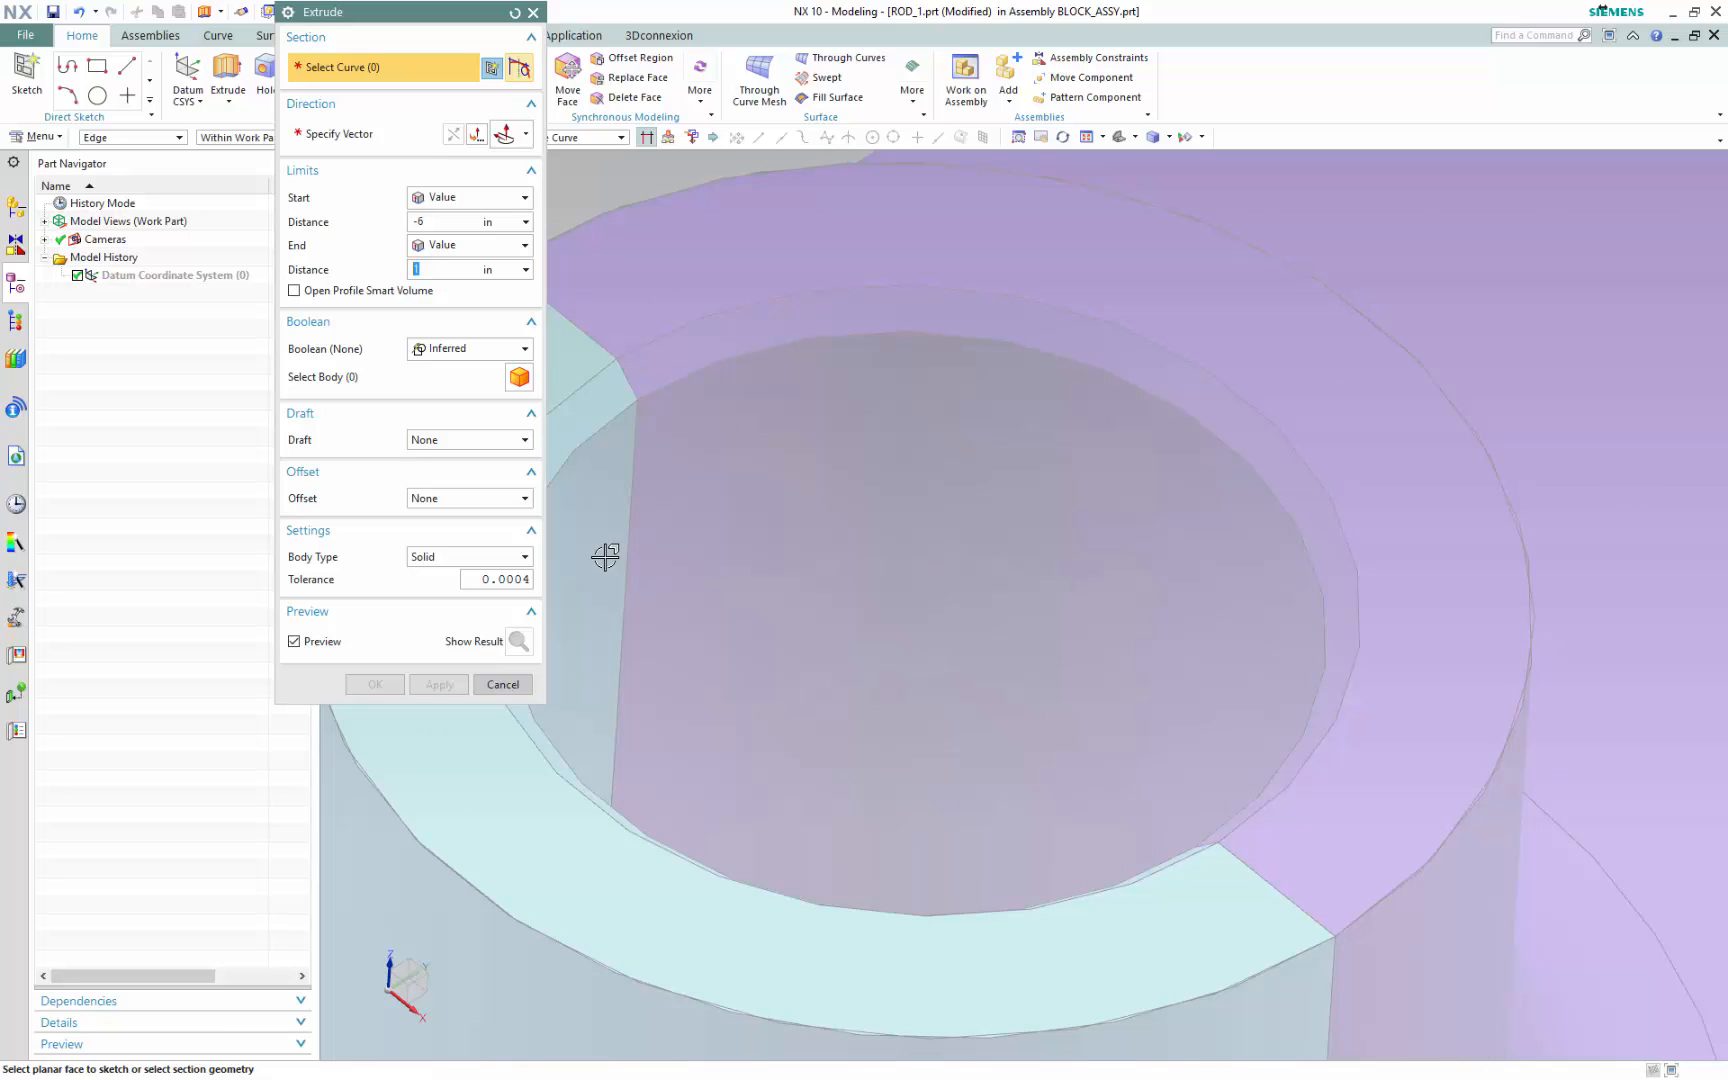
{"action": "scroll", "coordinate": [861, 580], "scroll_direction": "up", "scroll_amount": 3}
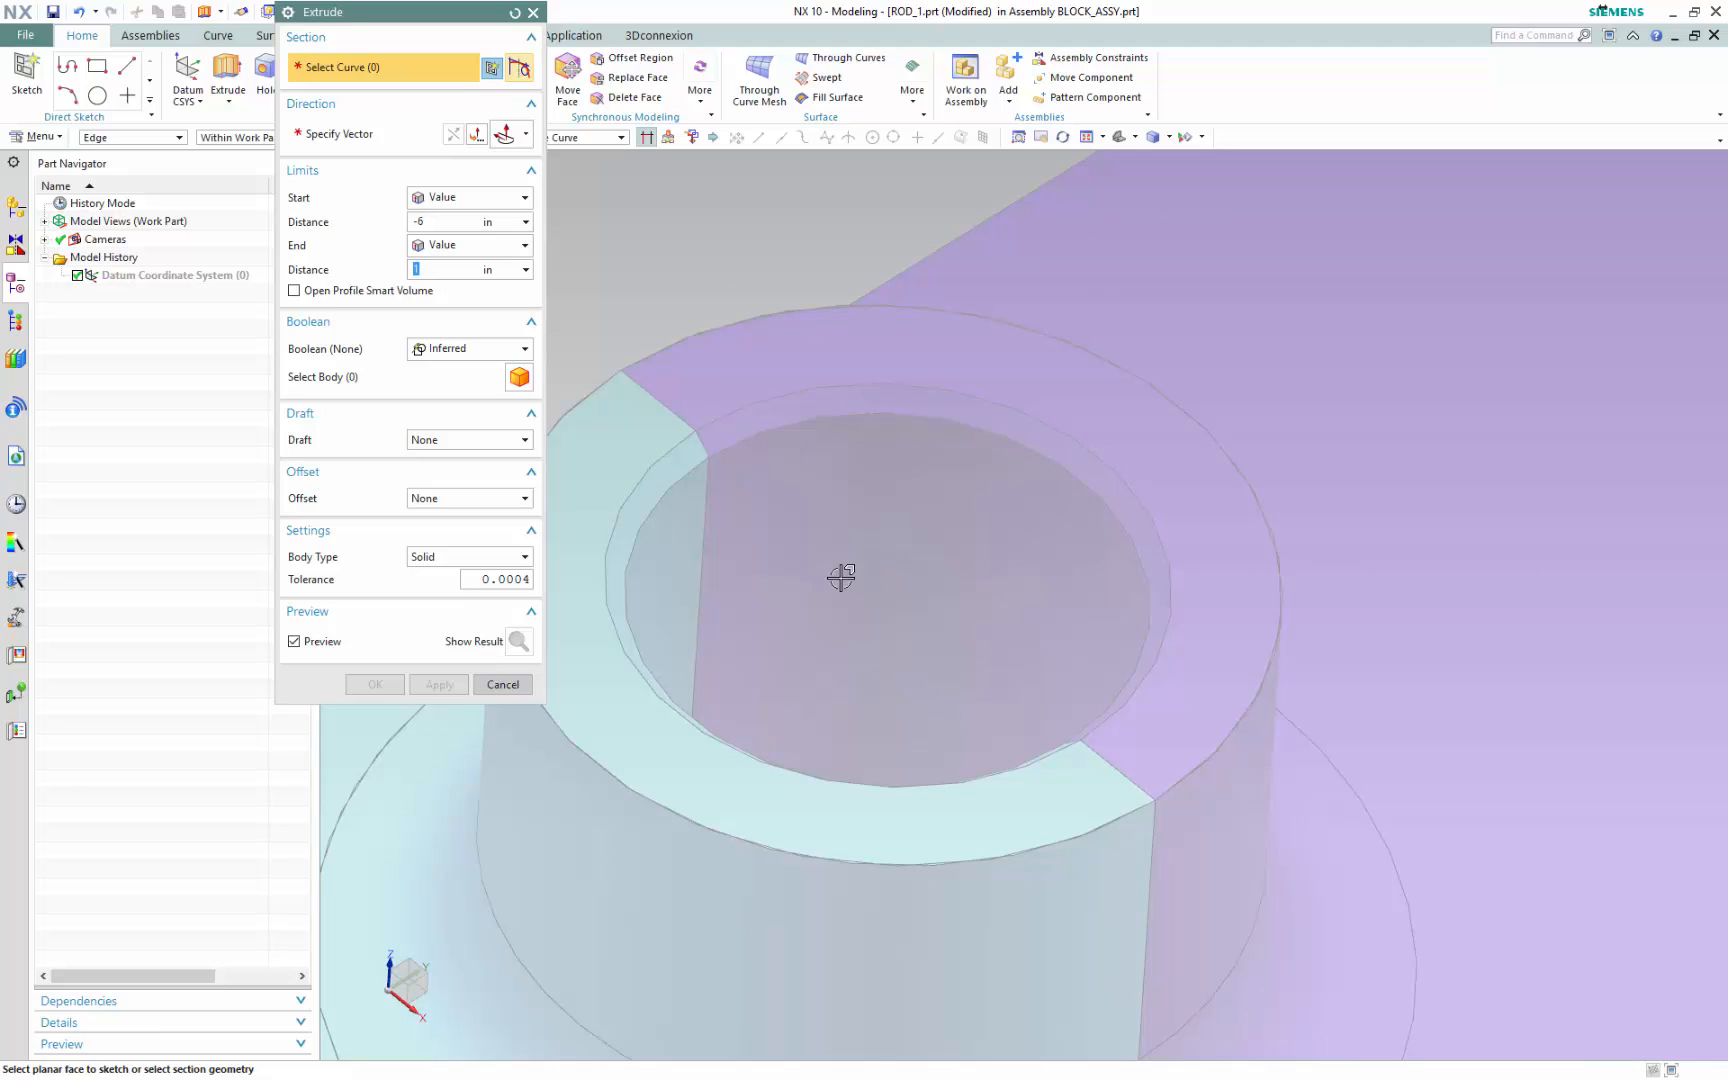
{"action": "left_click", "coordinate": [110, 138]}
{"action": "left_click", "coordinate": [224, 138]}
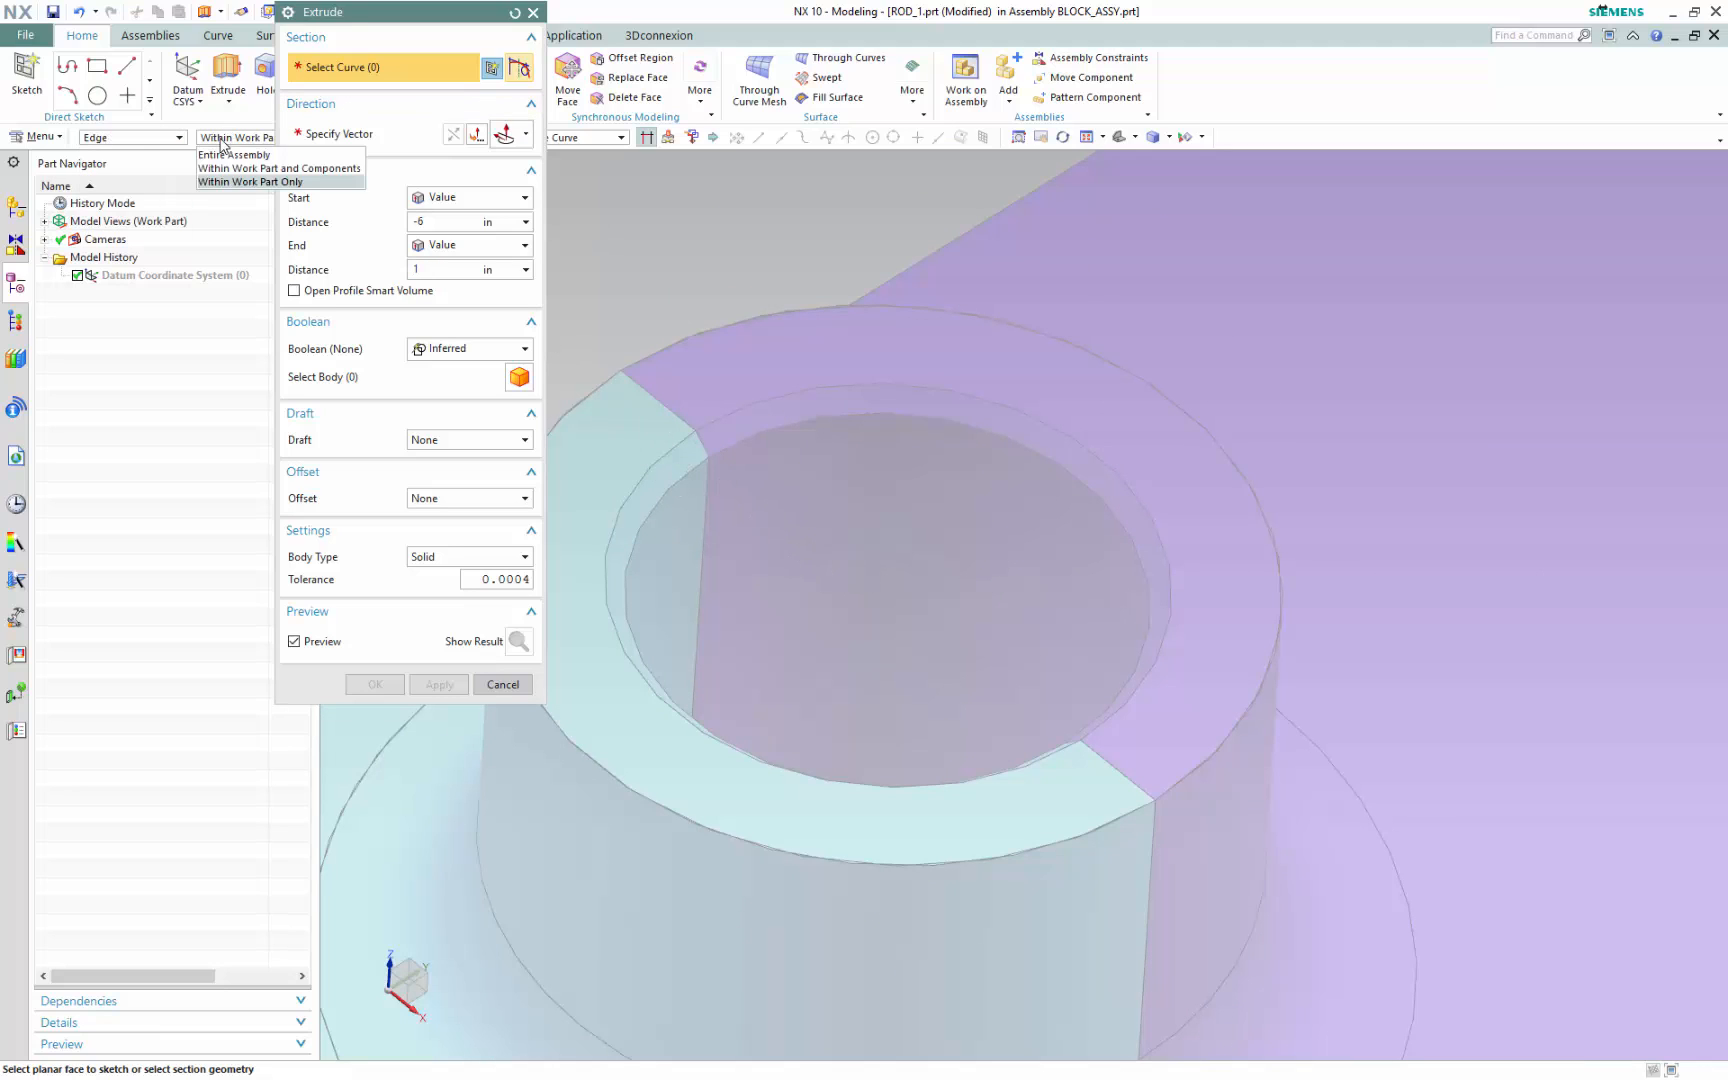
{"action": "left_click", "coordinate": [223, 155]}
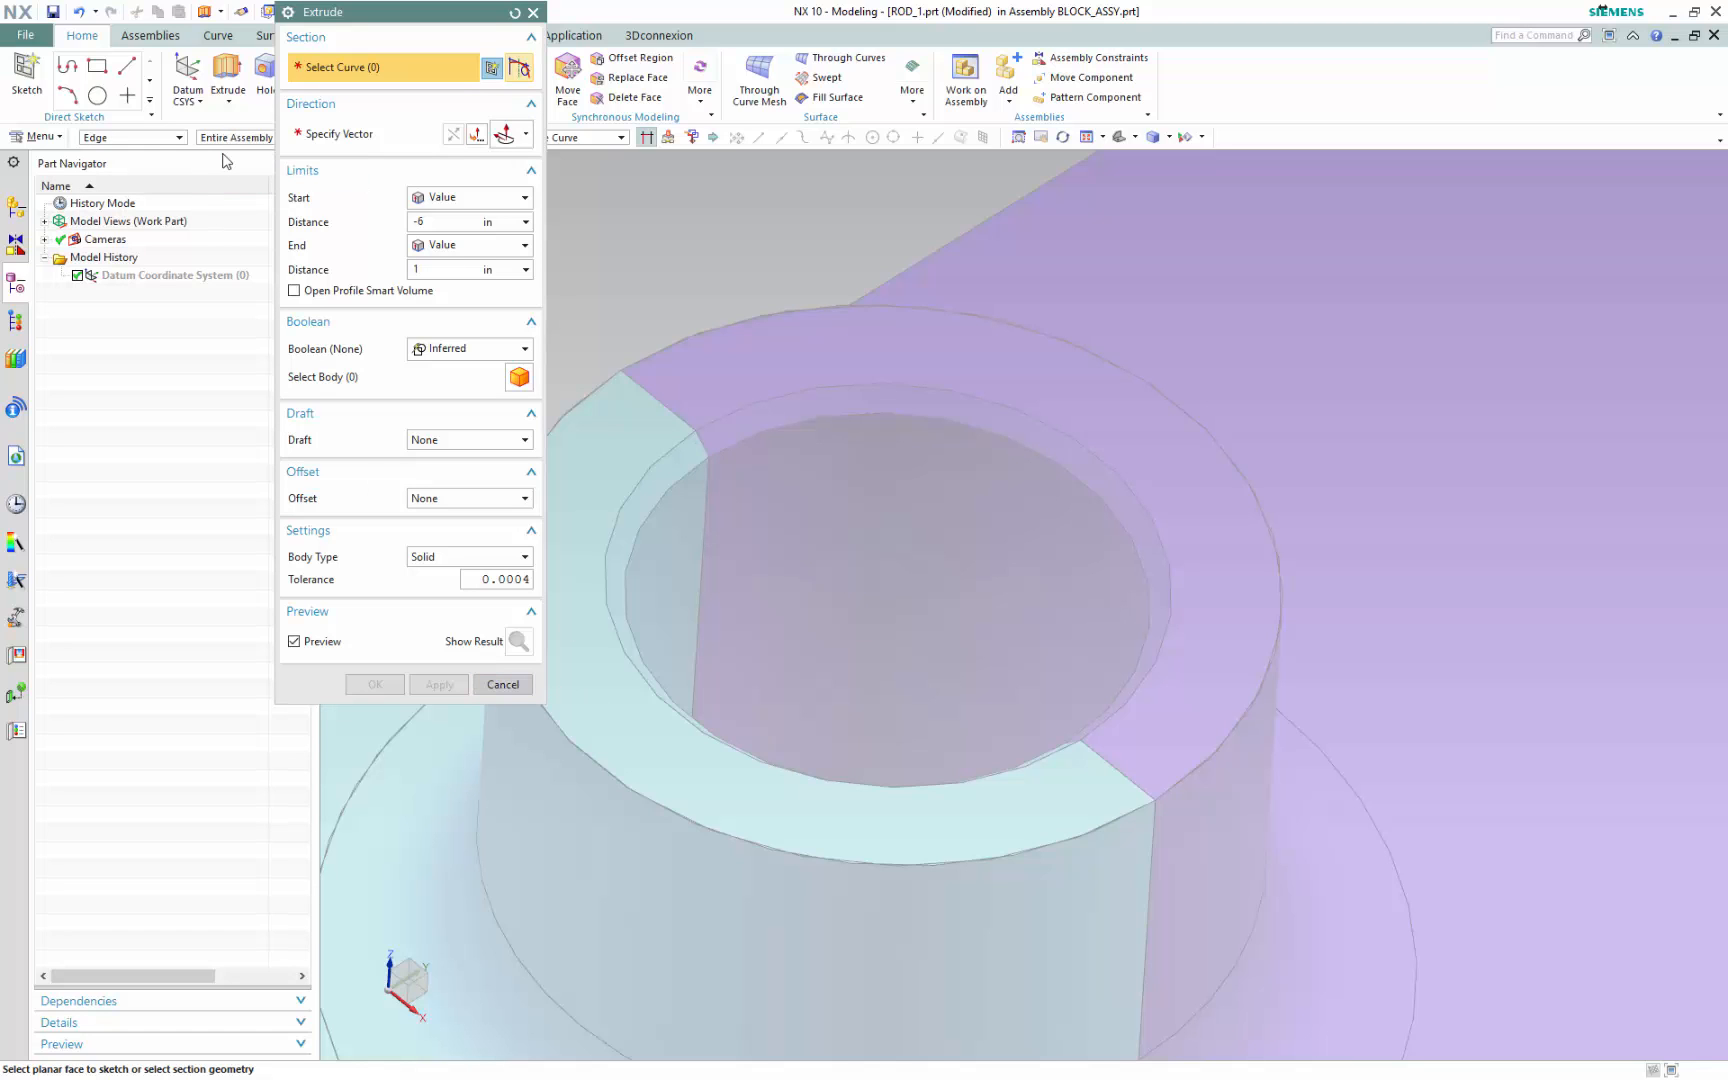
{"action": "left_click", "coordinate": [676, 489]}
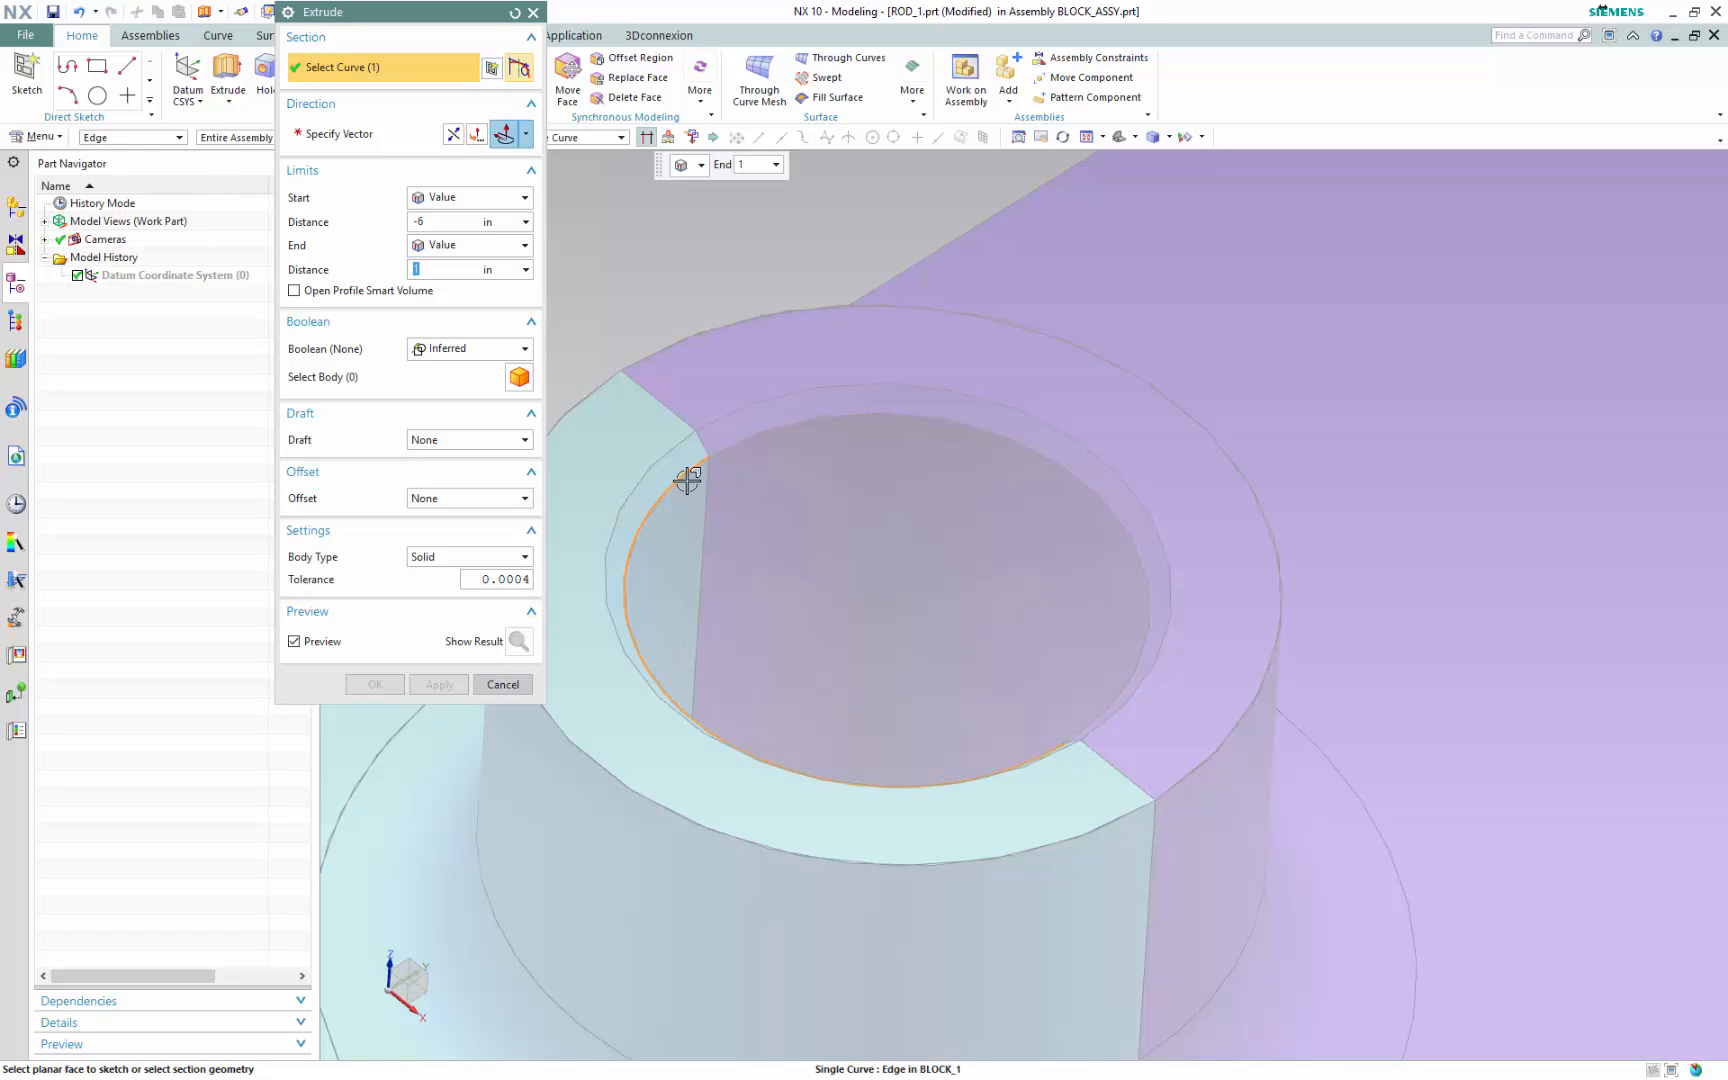
{"action": "left_click", "coordinate": [1102, 496]}
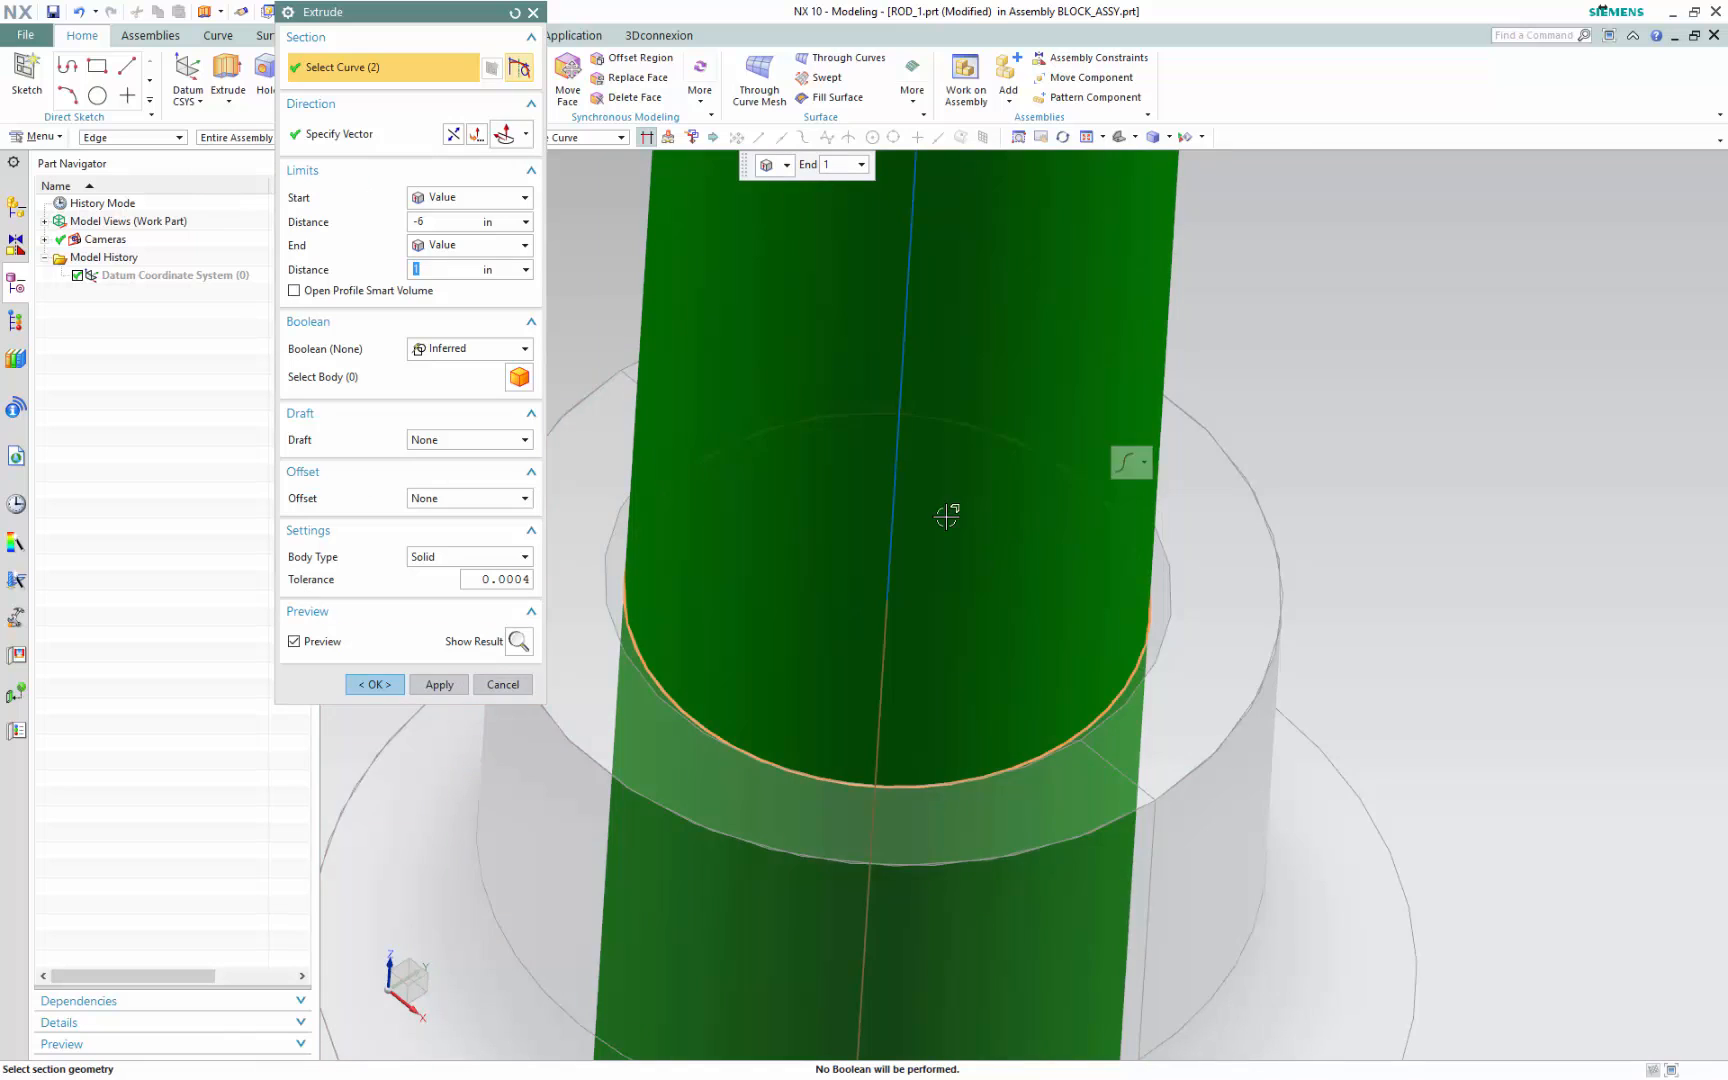
{"action": "scroll", "coordinate": [947, 516], "scroll_direction": "down", "scroll_amount": 6}
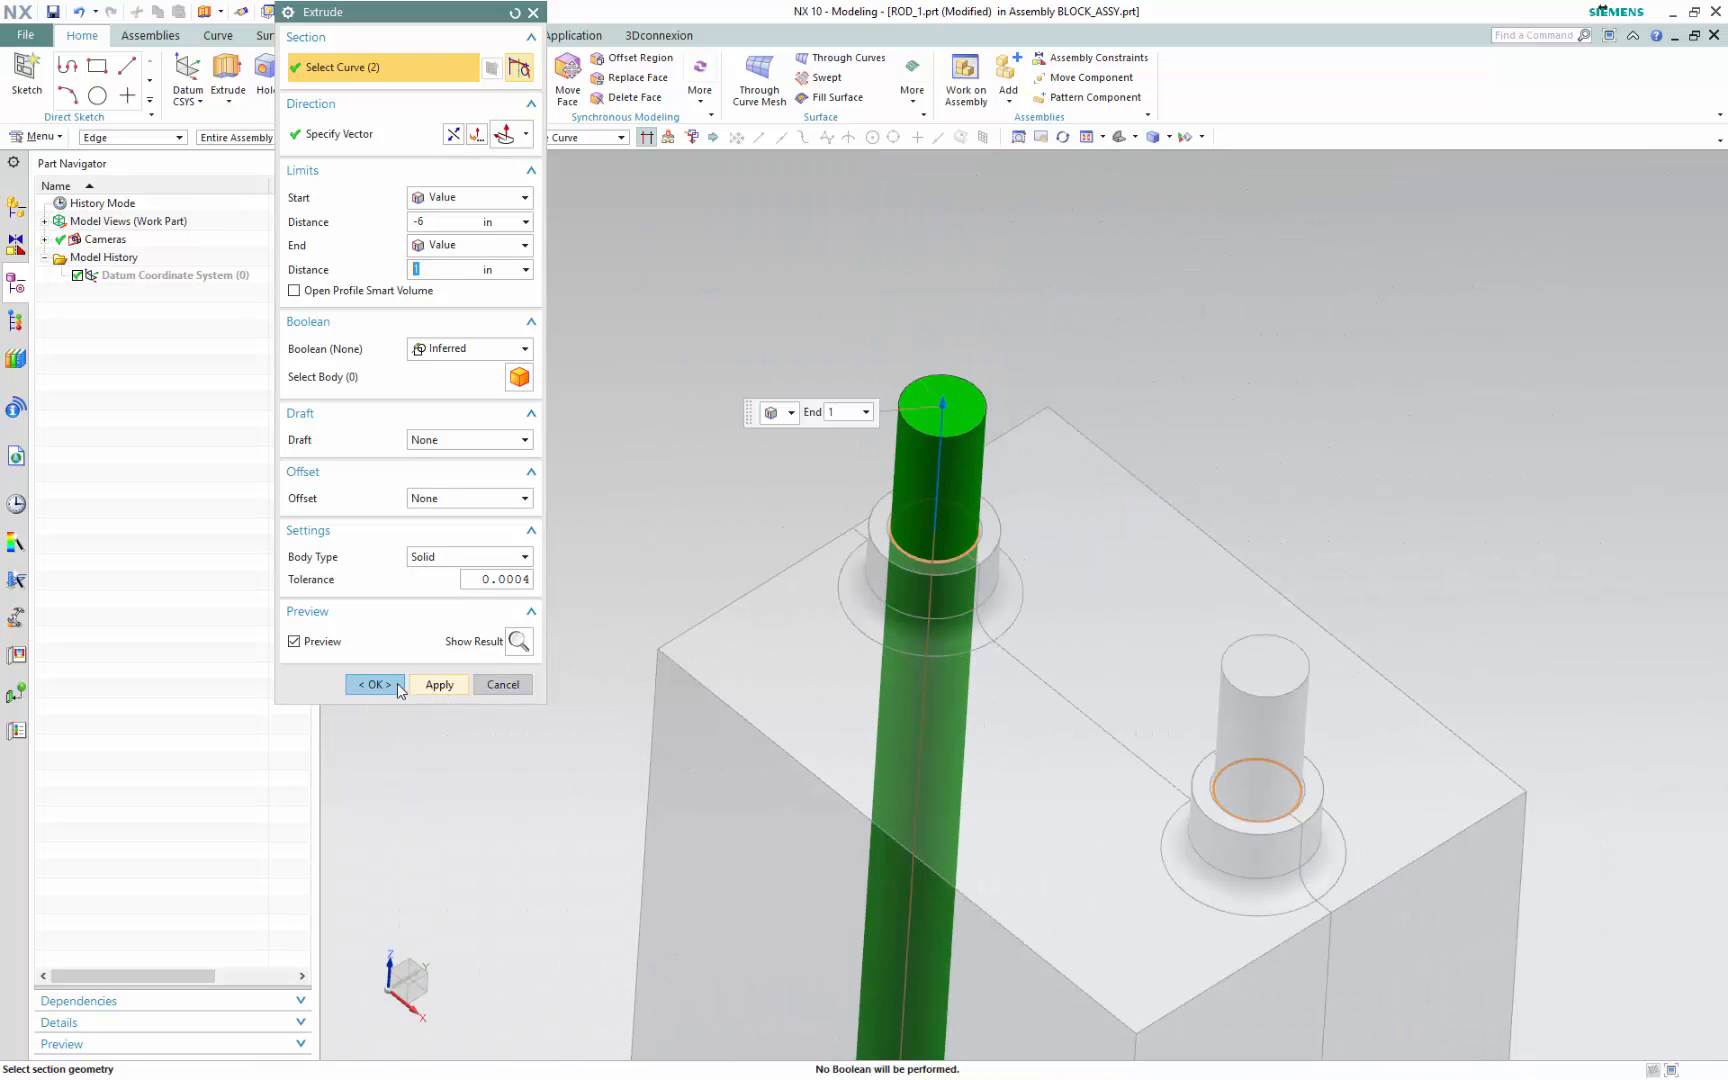
{"action": "left_click", "coordinate": [397, 686]}
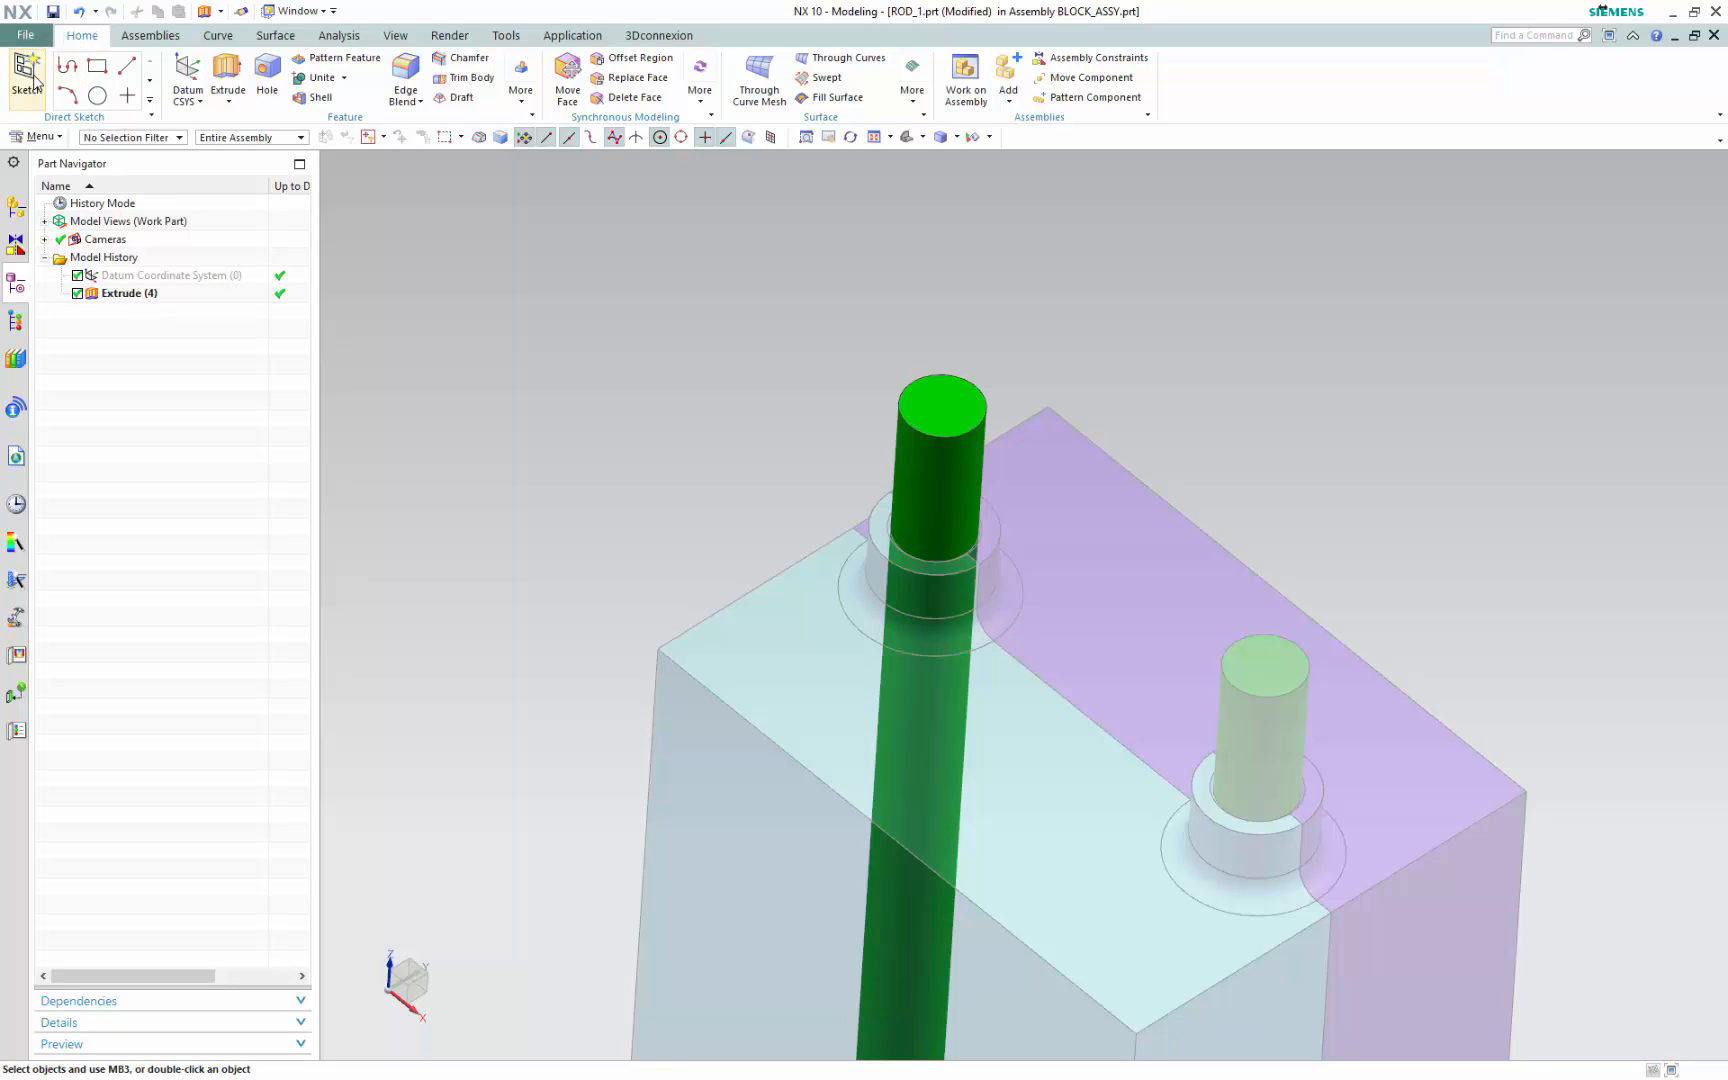
Make BLOCK_ASSY the work part again
{"action": "left_click", "coordinate": [17, 212]}
{"action": "double_click", "coordinate": [118, 221]}
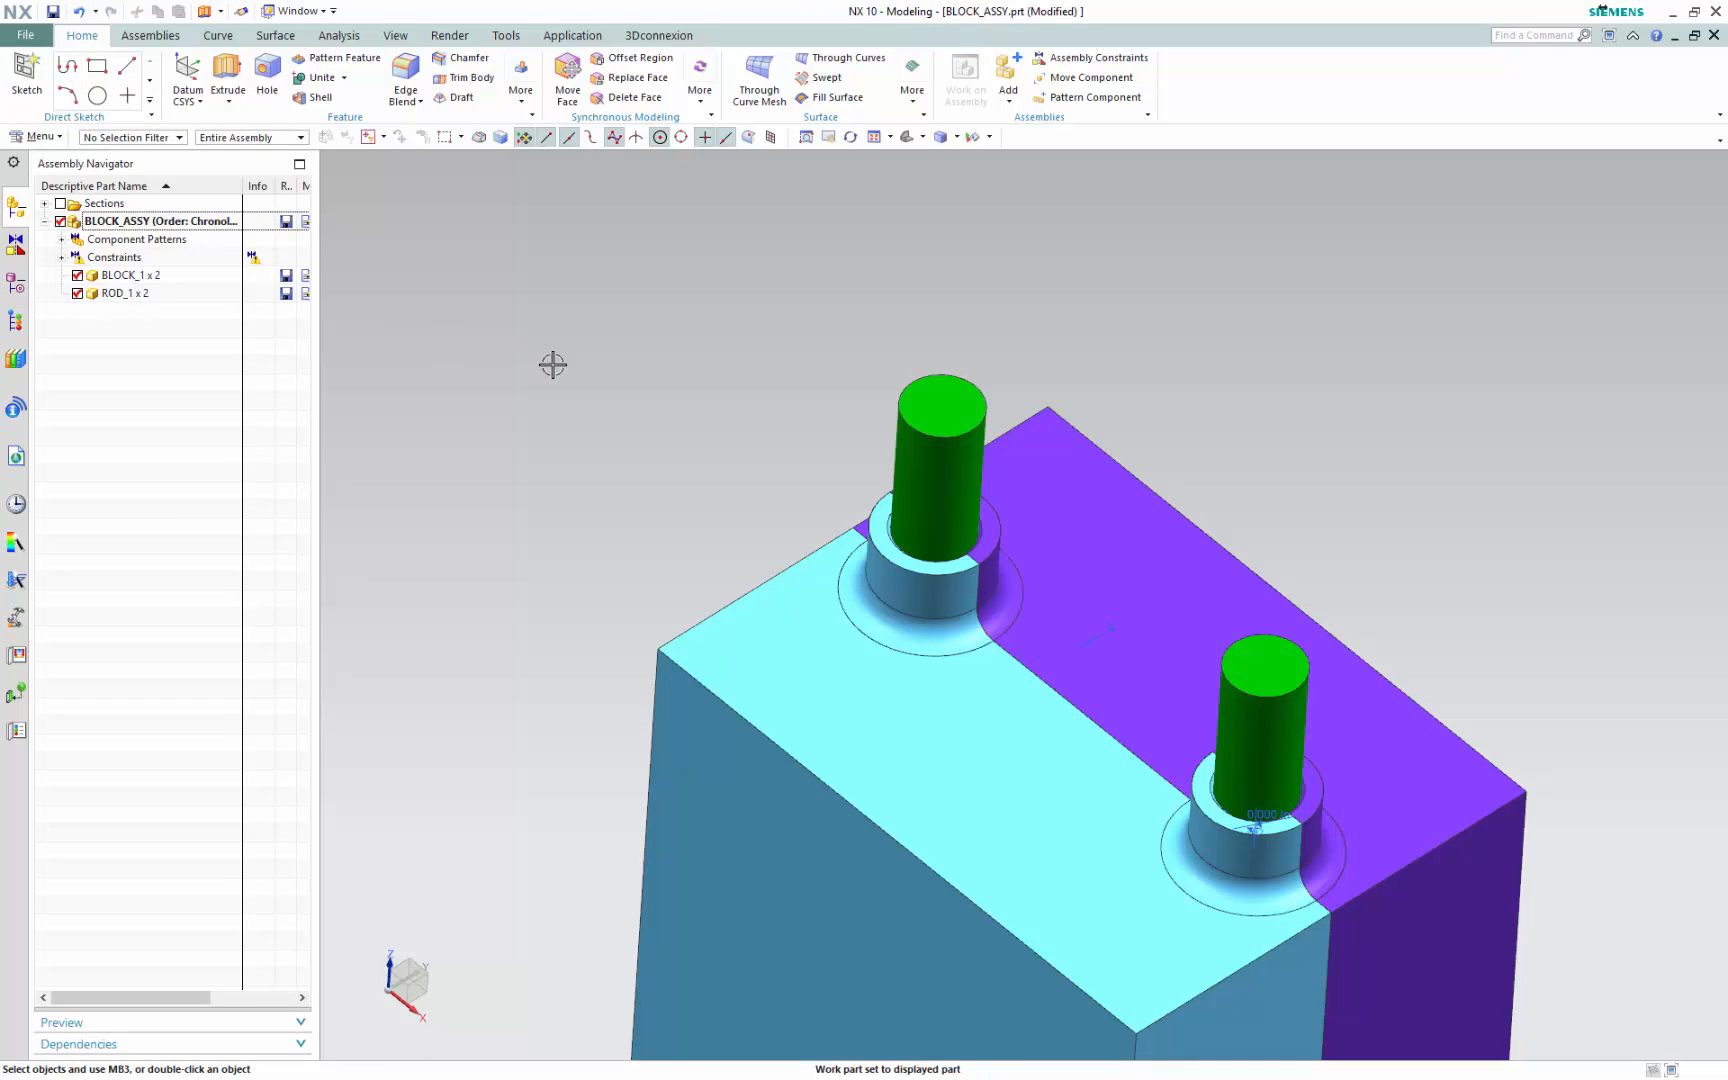
Edit the view section and lower its plane into both rods to an offset of 6.35 to check for interference
{"action": "left_click", "coordinate": [397, 37]}
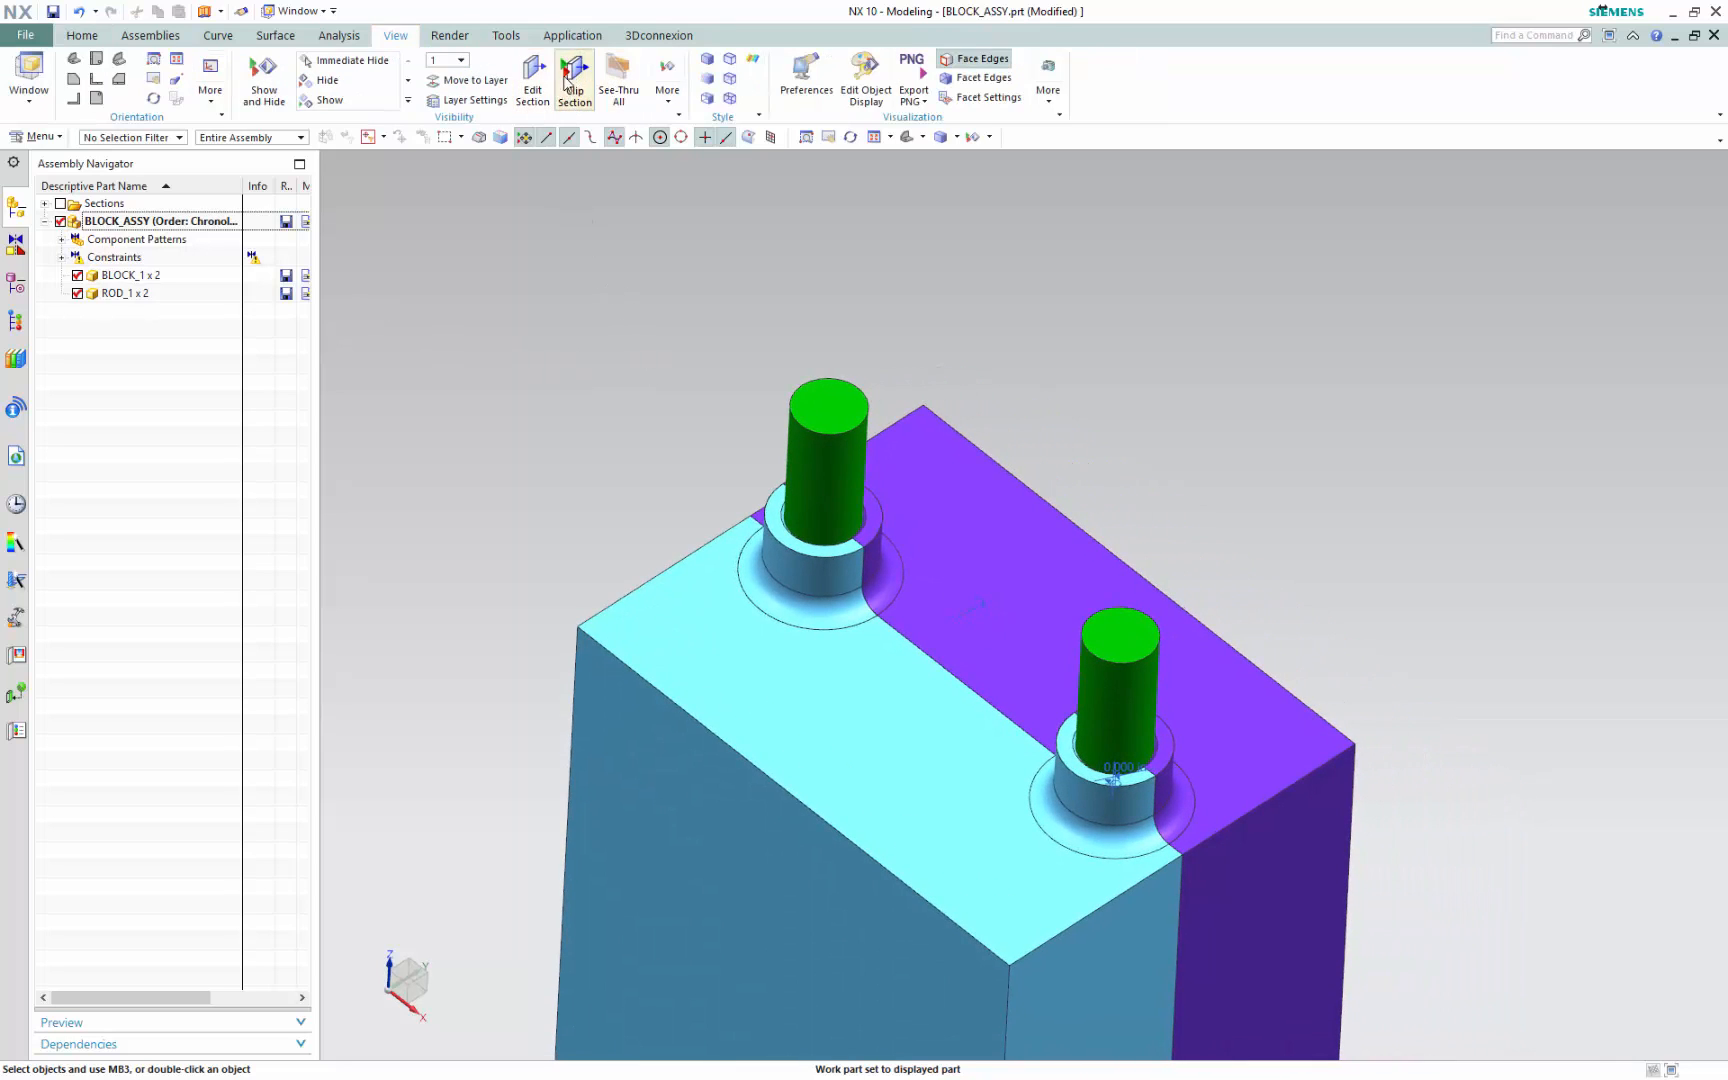
{"action": "left_click", "coordinate": [536, 84]}
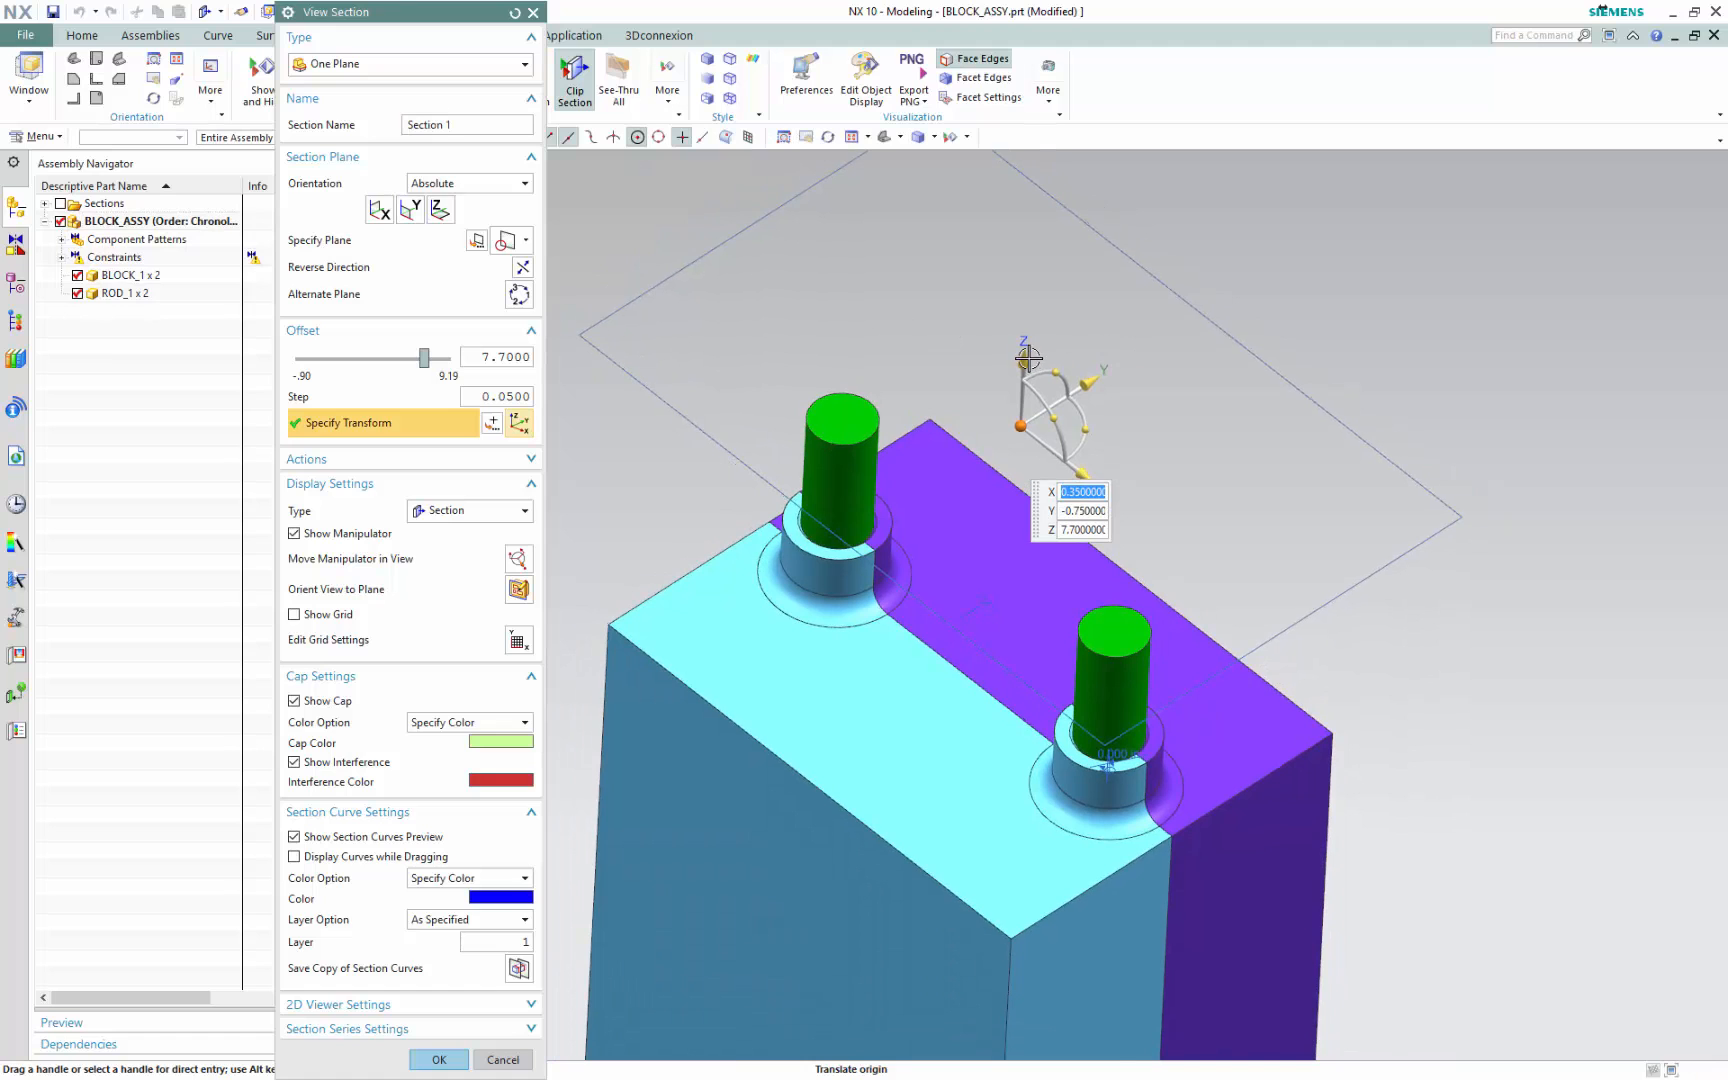
{"action": "left_click_drag", "start_coordinate": [1007, 614], "coordinate": [849, 381]}
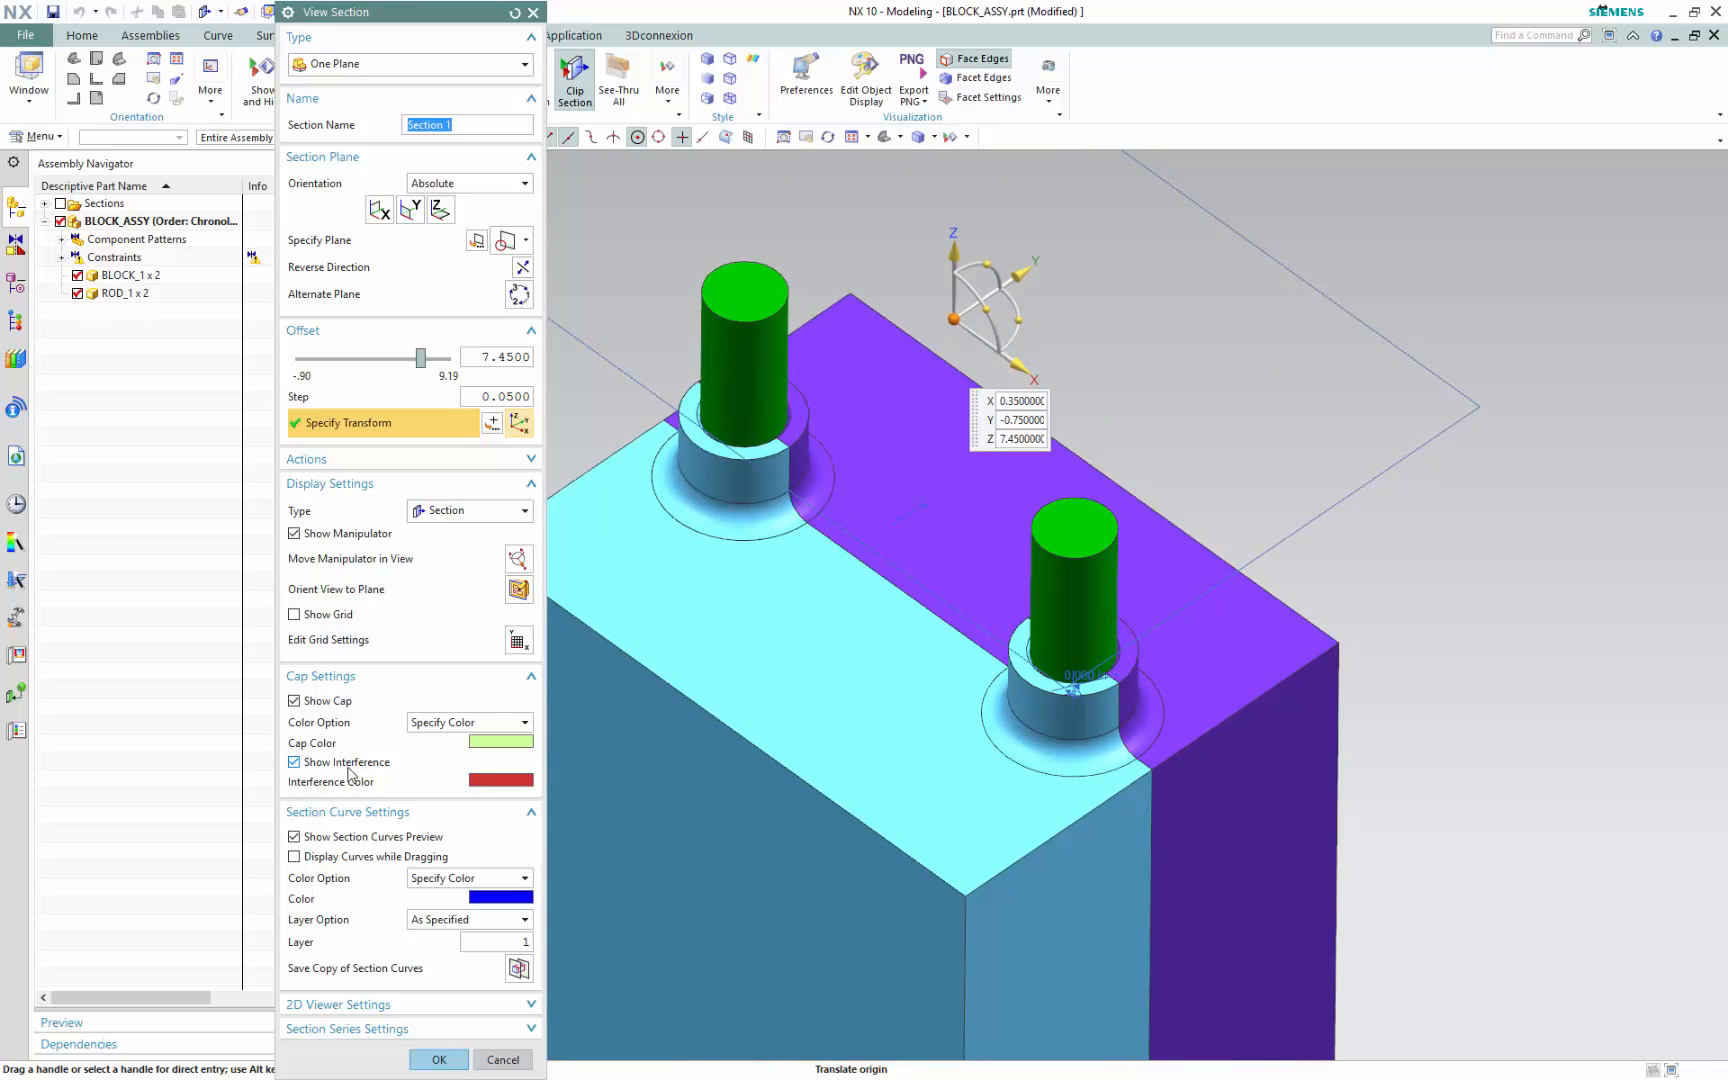
{"action": "left_click_drag", "start_coordinate": [999, 317], "coordinate": [937, 454]}
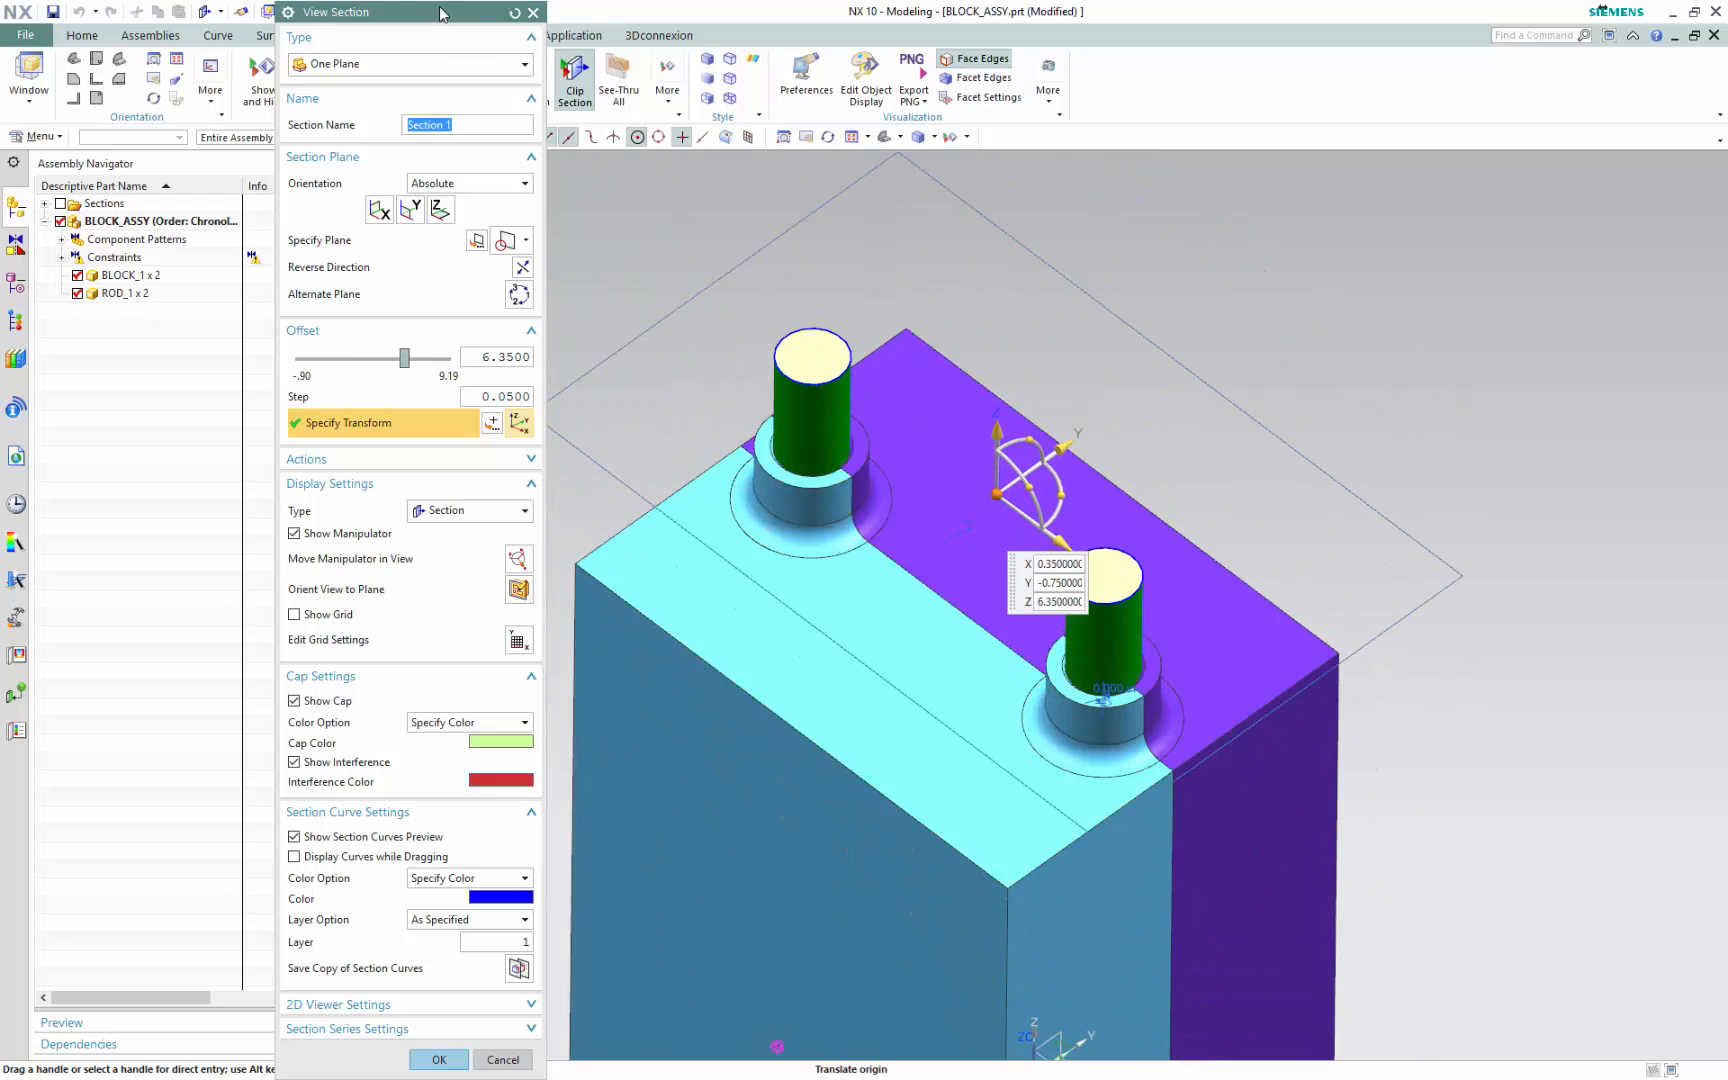
Move the section plane above the rods to an offset of 6.7 and accept the section
{"action": "left_click_drag", "start_coordinate": [440, 13], "coordinate": [483, 168]}
{"action": "left_click", "coordinate": [543, 84]}
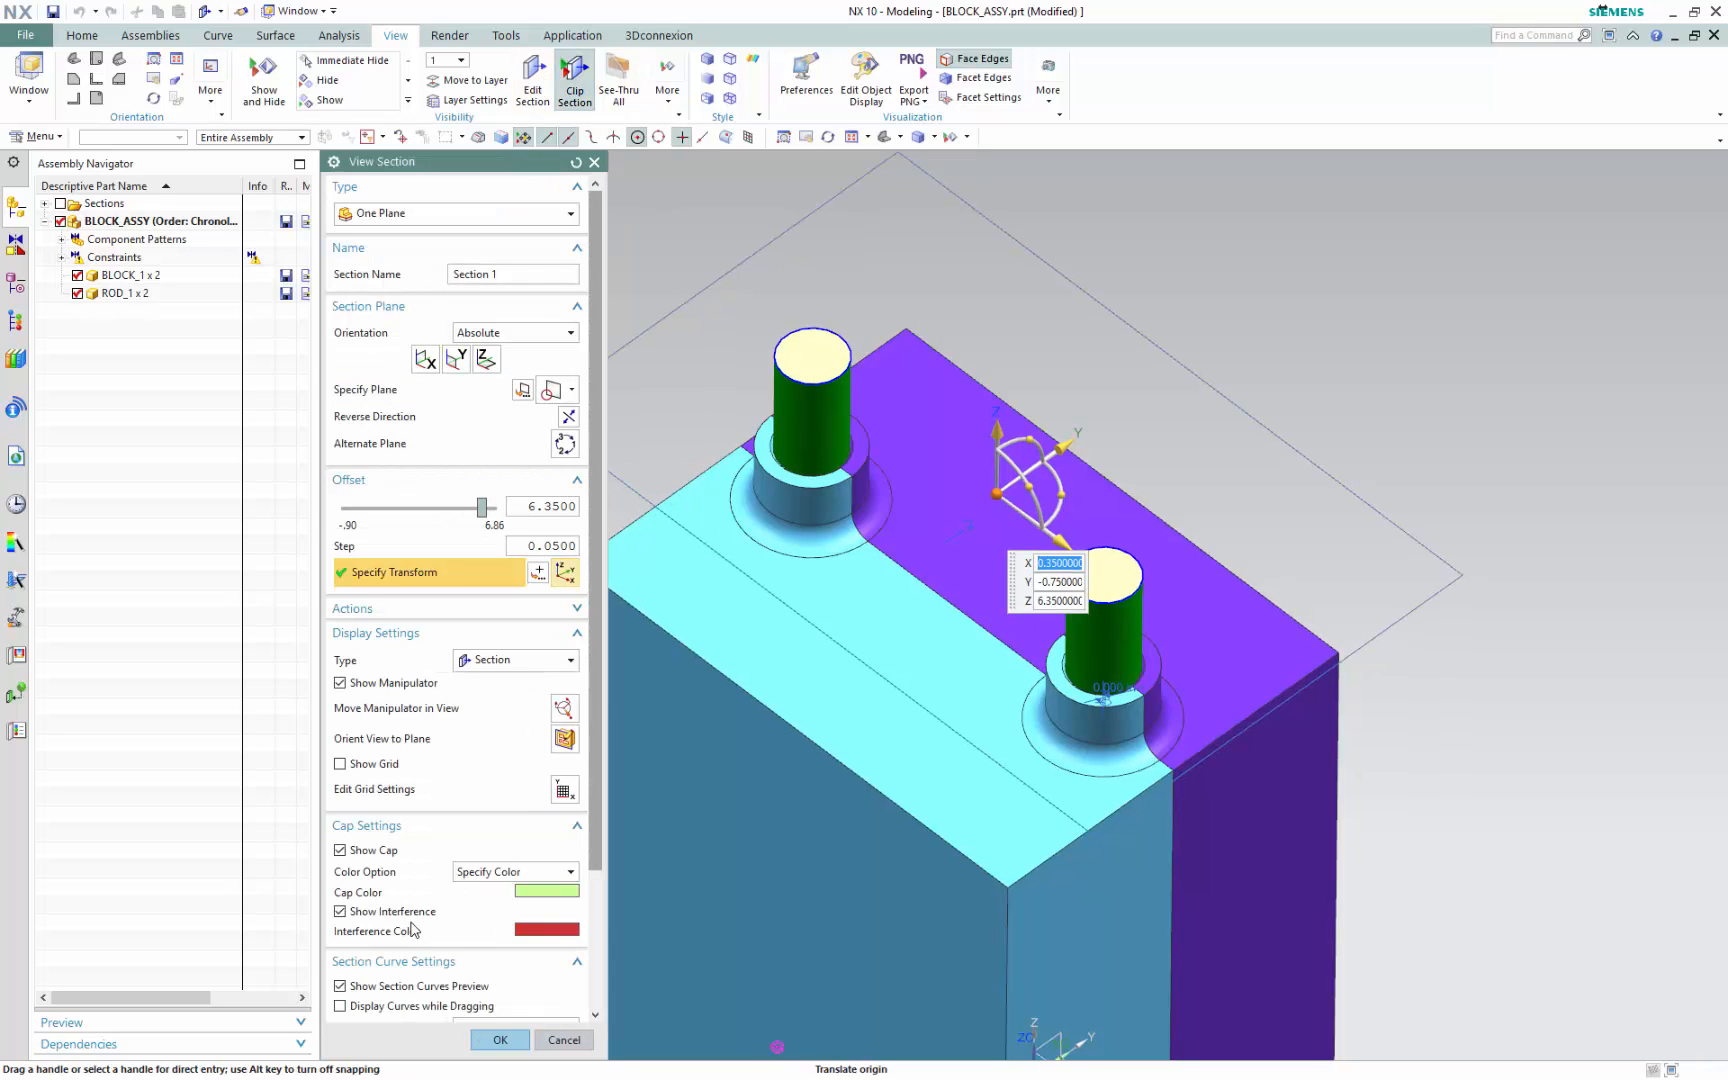
{"action": "left_click_drag", "start_coordinate": [1038, 411], "coordinate": [974, 257]}
{"action": "left_click_drag", "start_coordinate": [953, 422], "coordinate": [891, 377]}
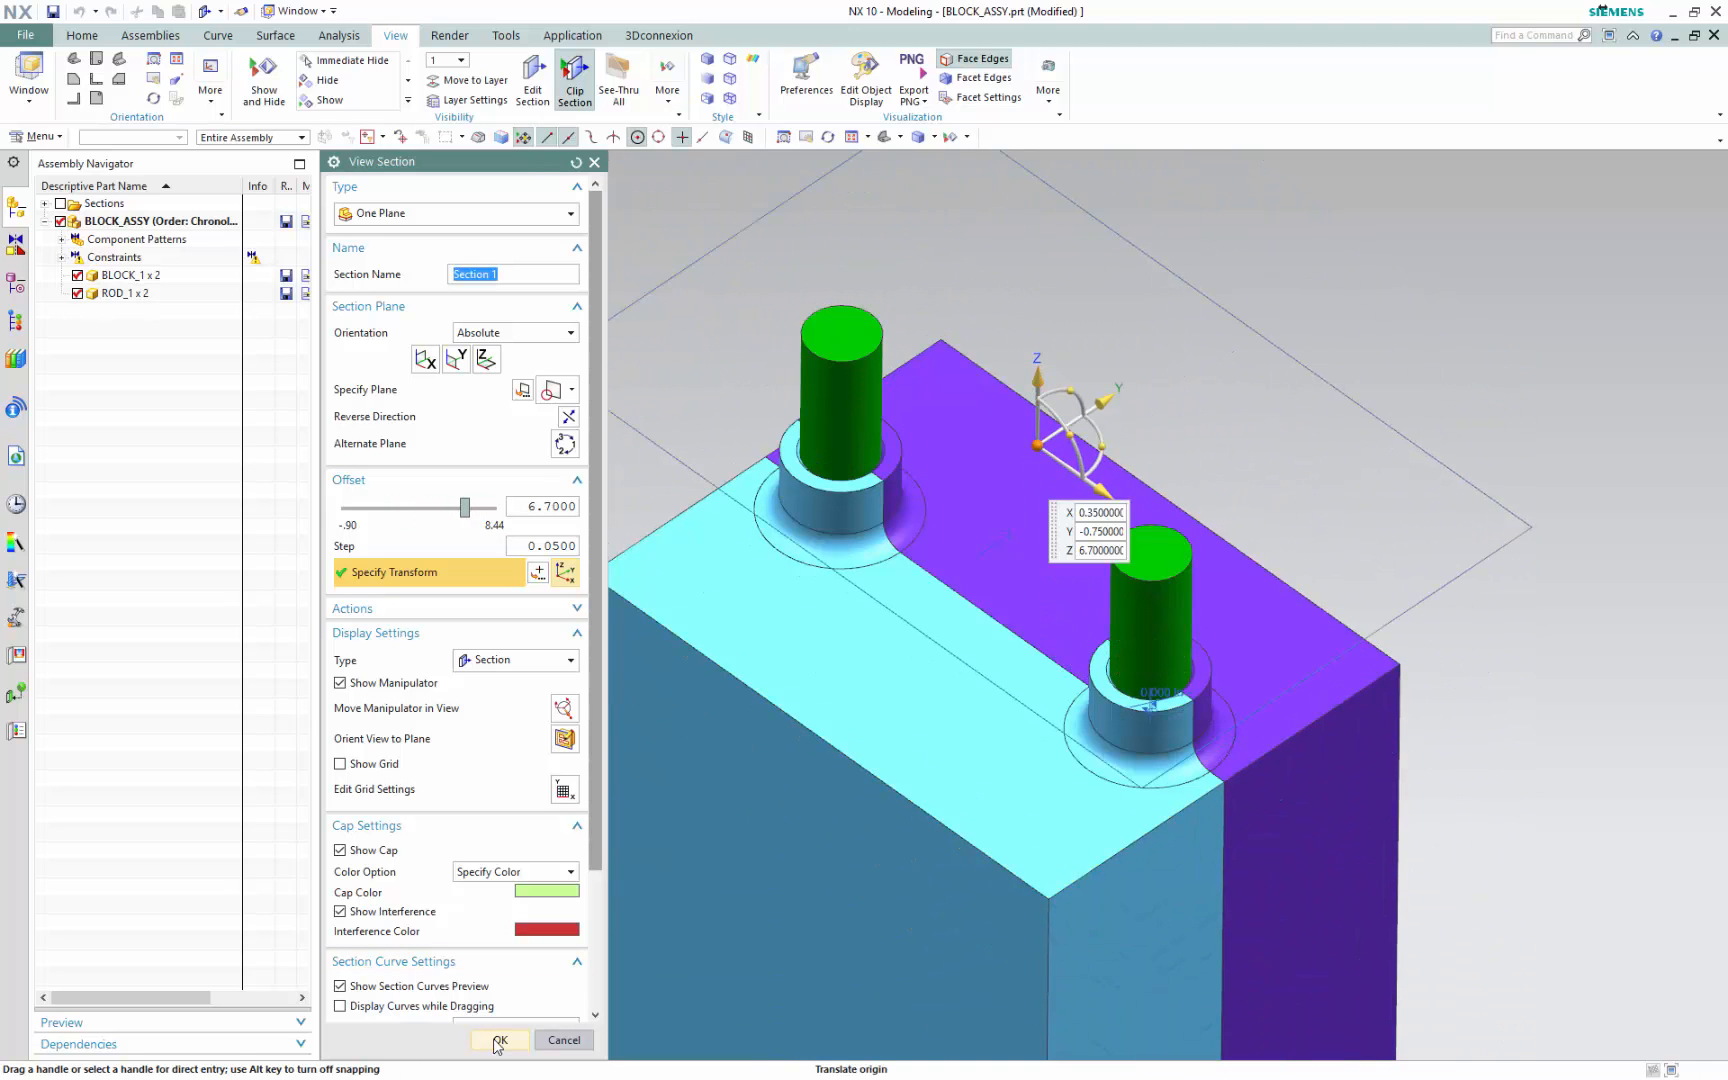
{"action": "left_click", "coordinate": [499, 1040]}
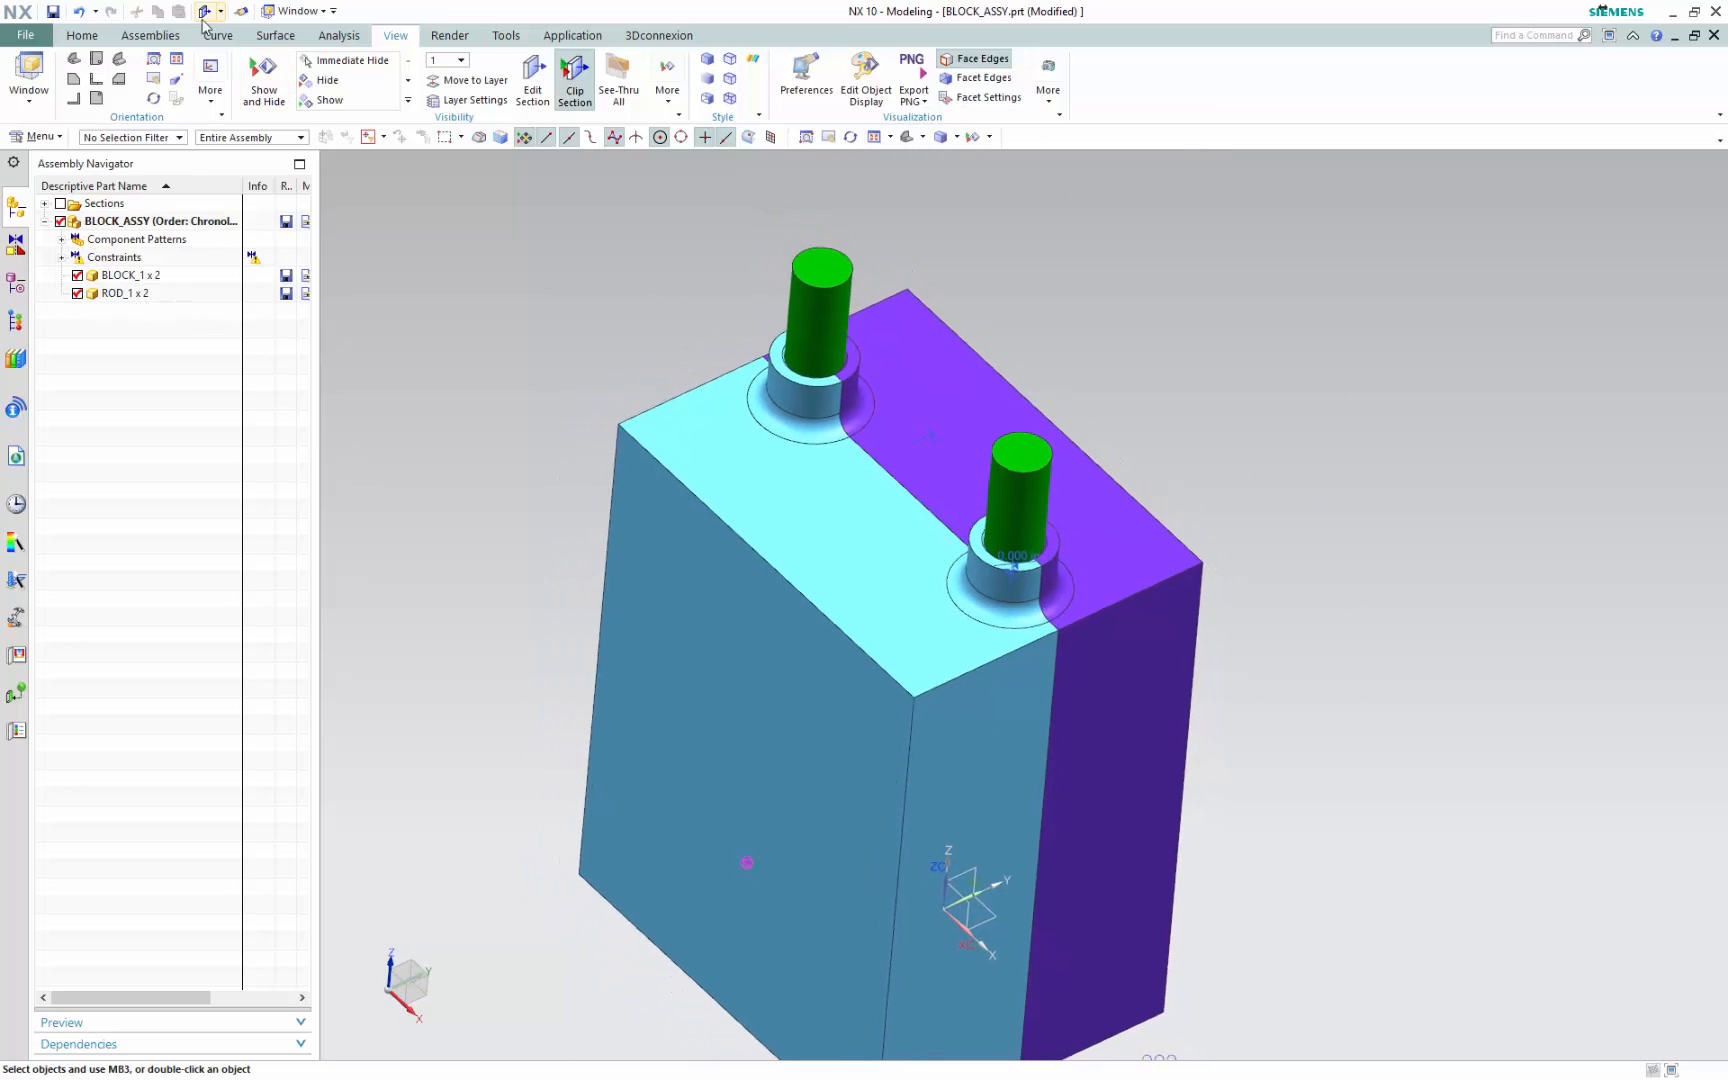
Add a Concentric assembly constraint between the bottom circular edge of ROD_1 and the hole edge on the underside of the blocks
{"action": "left_click", "coordinate": [88, 38]}
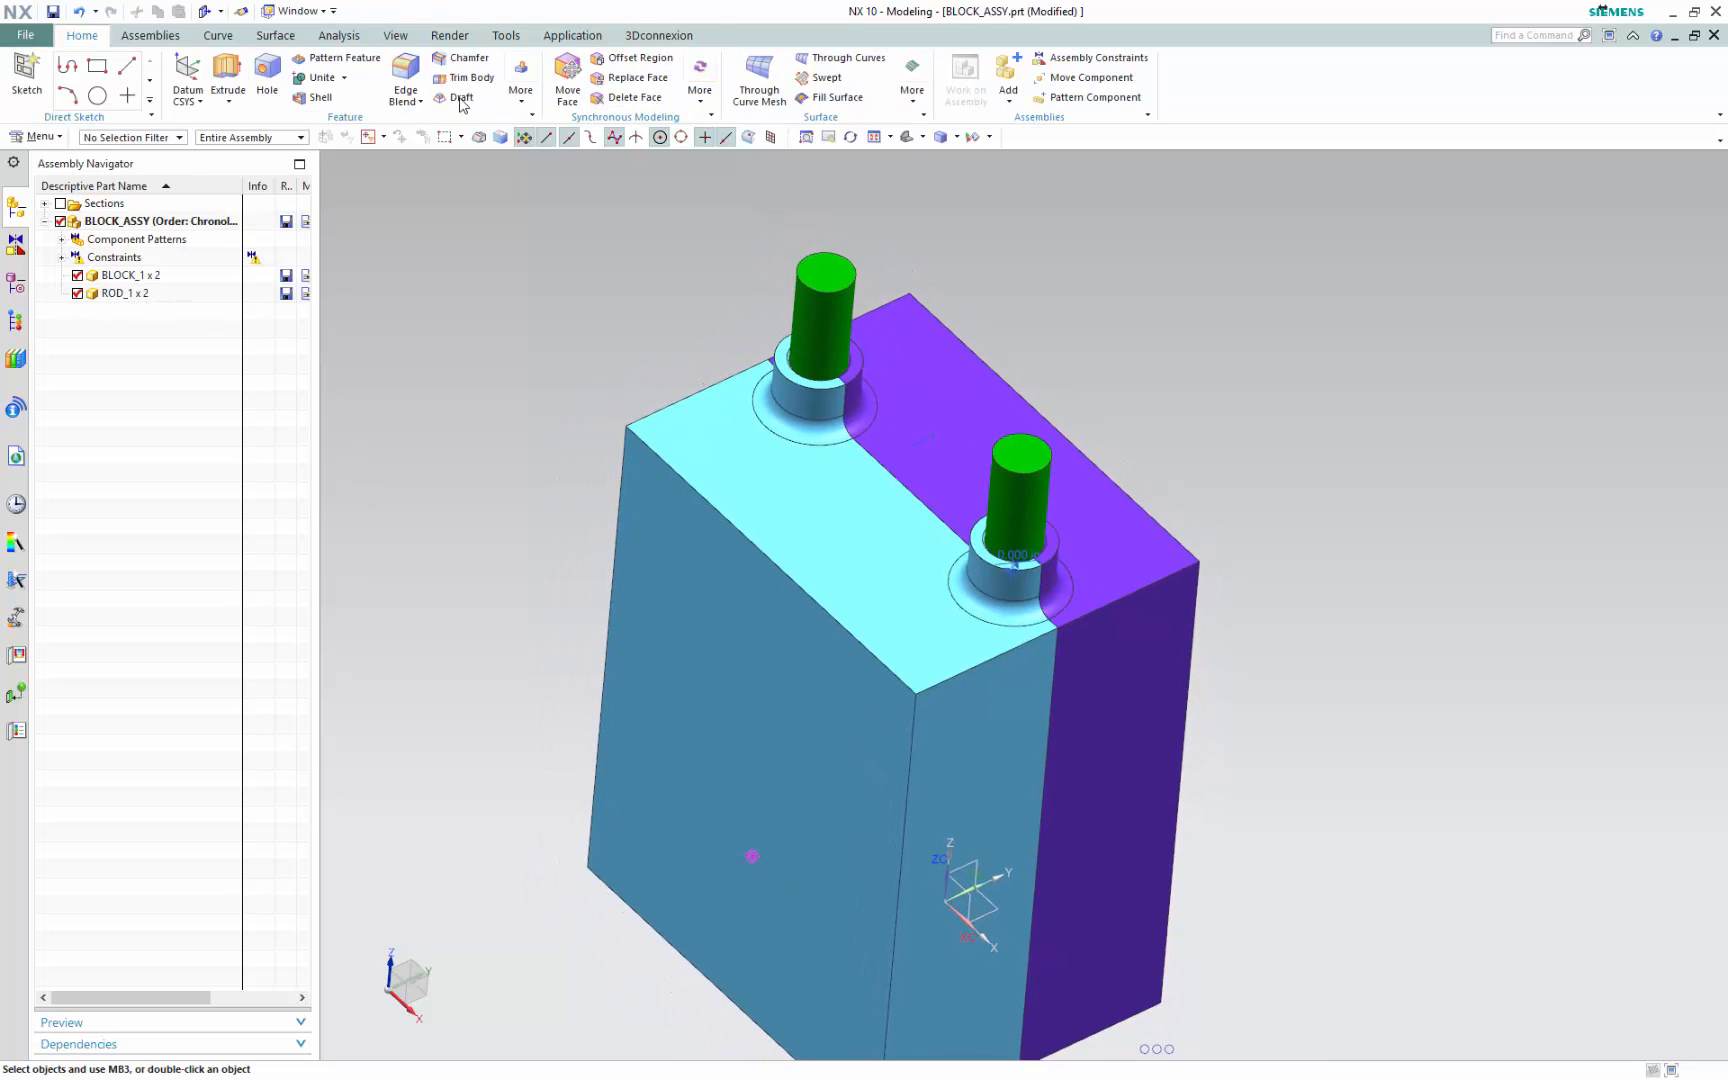
{"action": "left_click", "coordinate": [152, 36]}
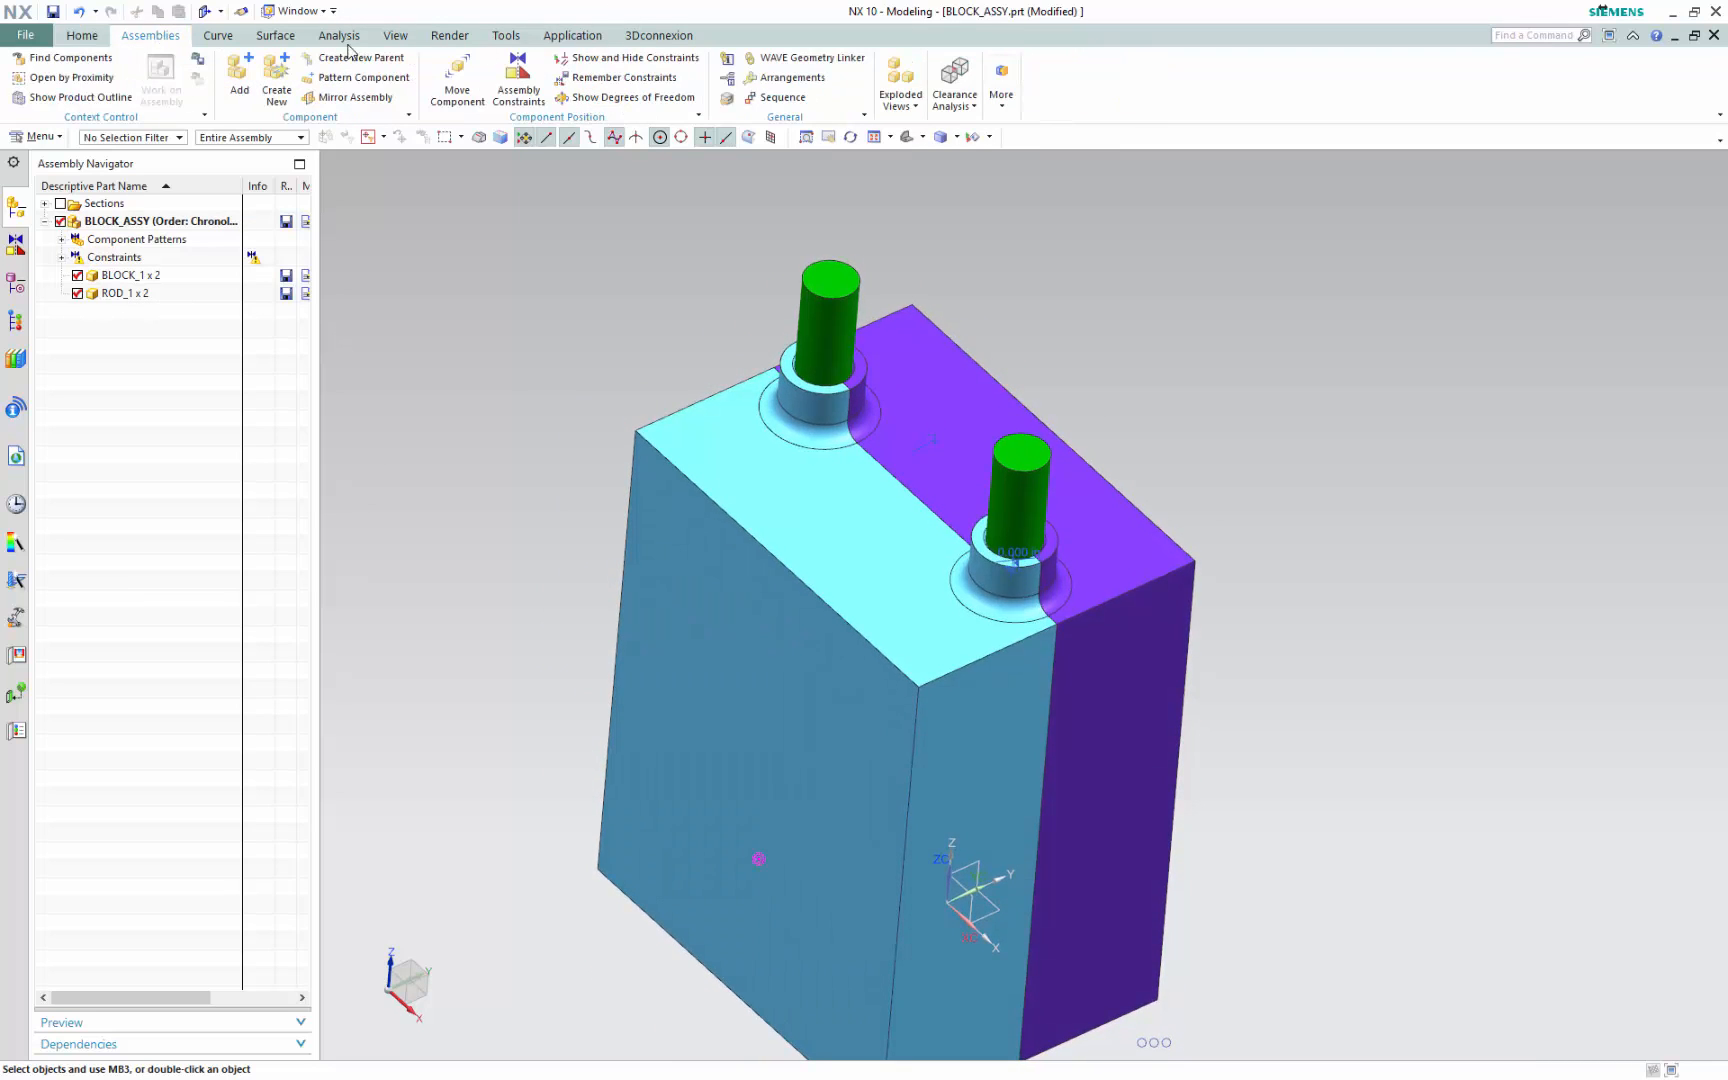
{"action": "left_click", "coordinate": [527, 87]}
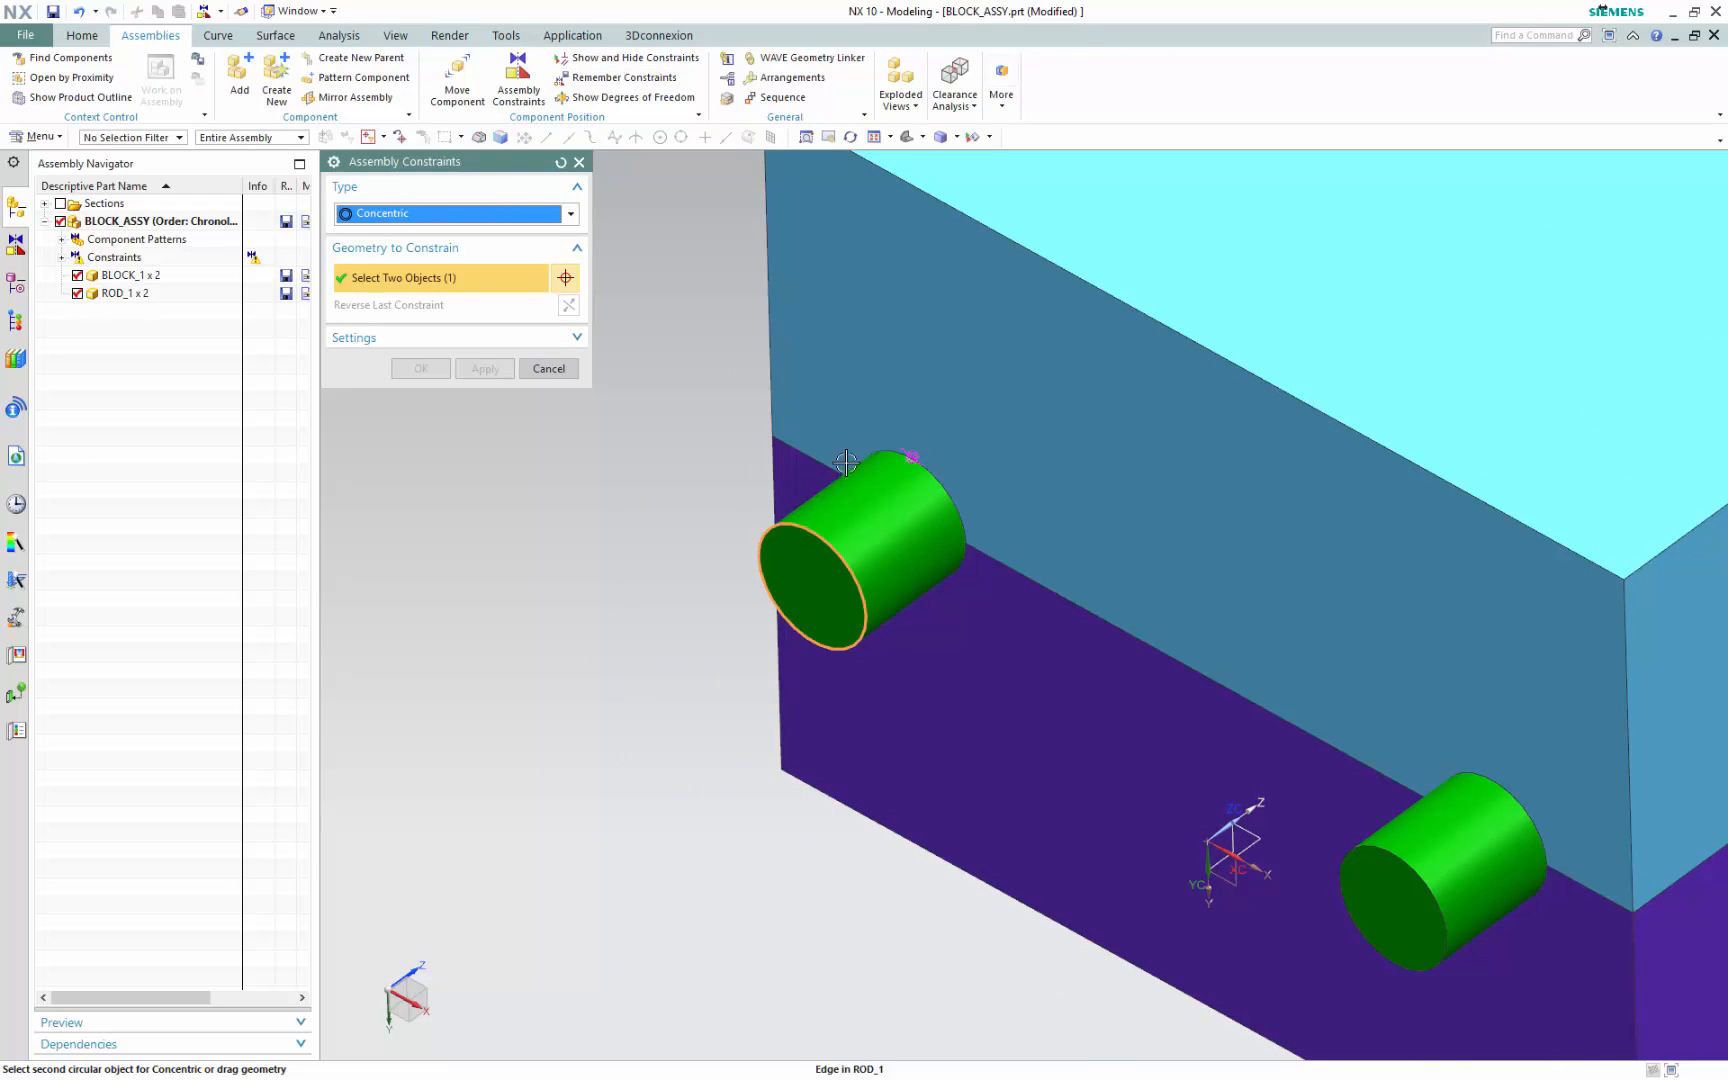
{"action": "left_click", "coordinate": [933, 465]}
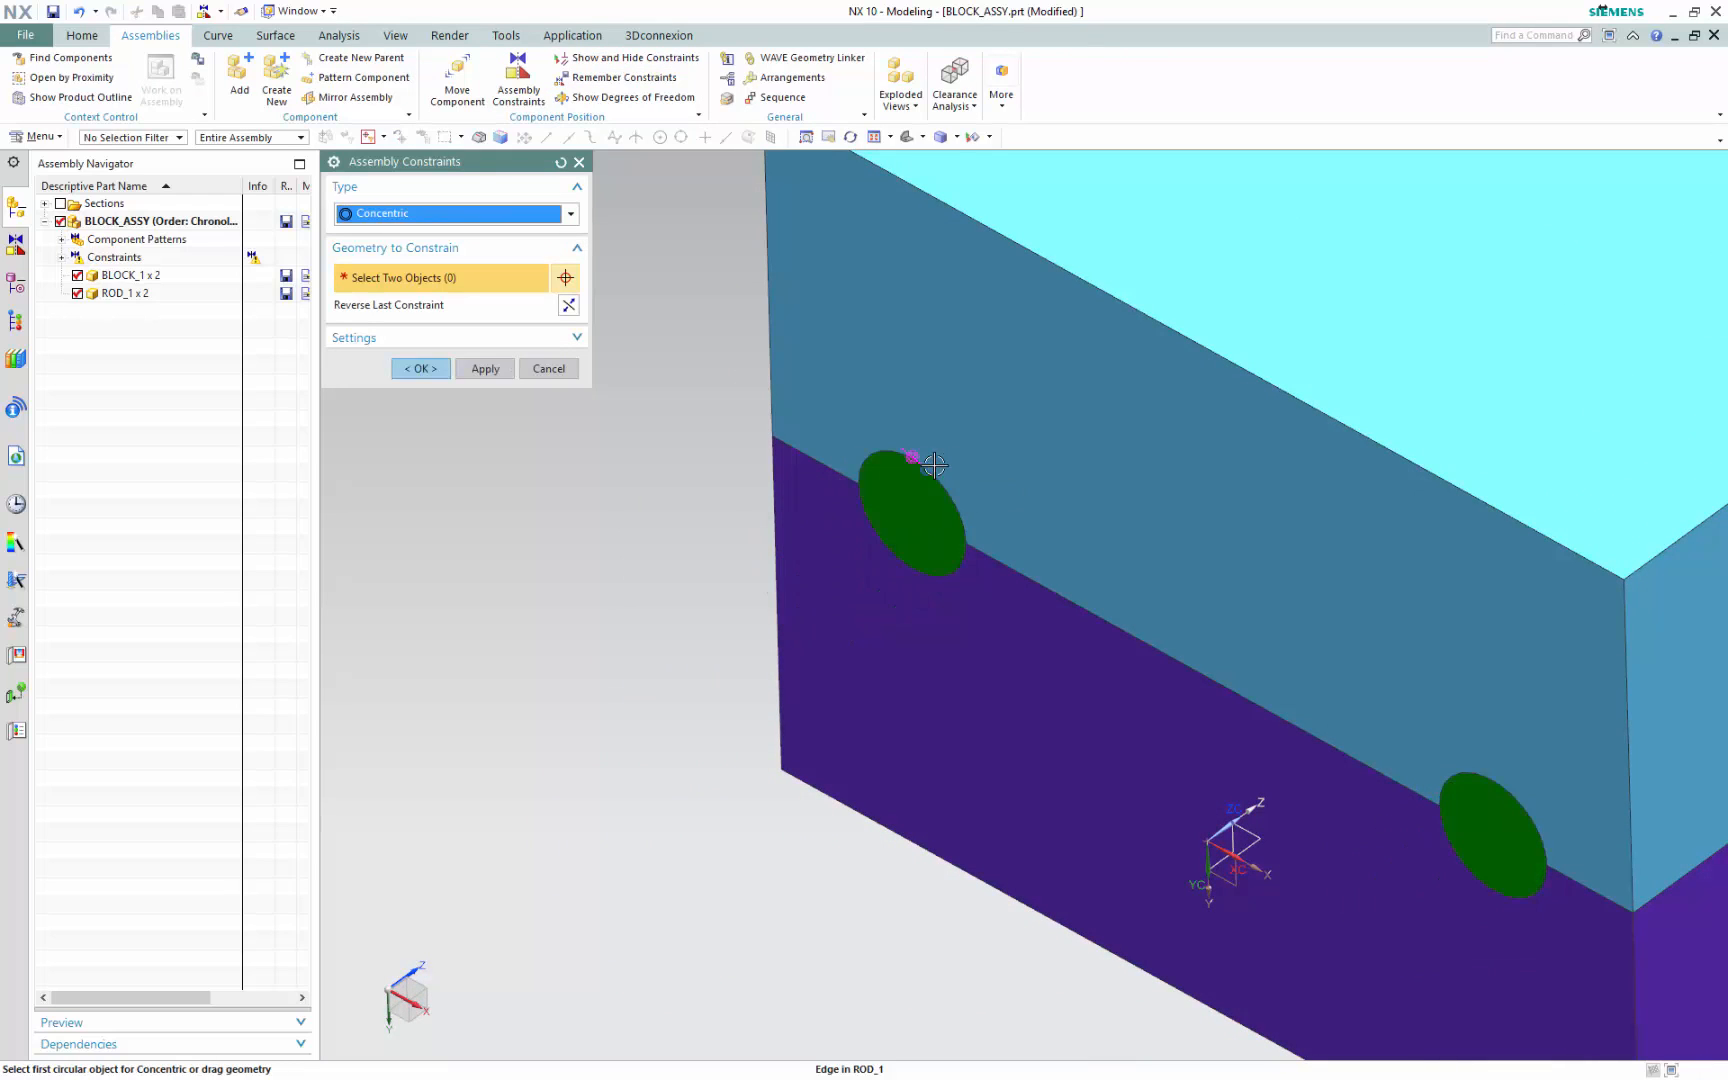
{"action": "left_click", "coordinate": [424, 370]}
{"action": "scroll", "coordinate": [806, 590], "scroll_direction": "up", "scroll_amount": 5}
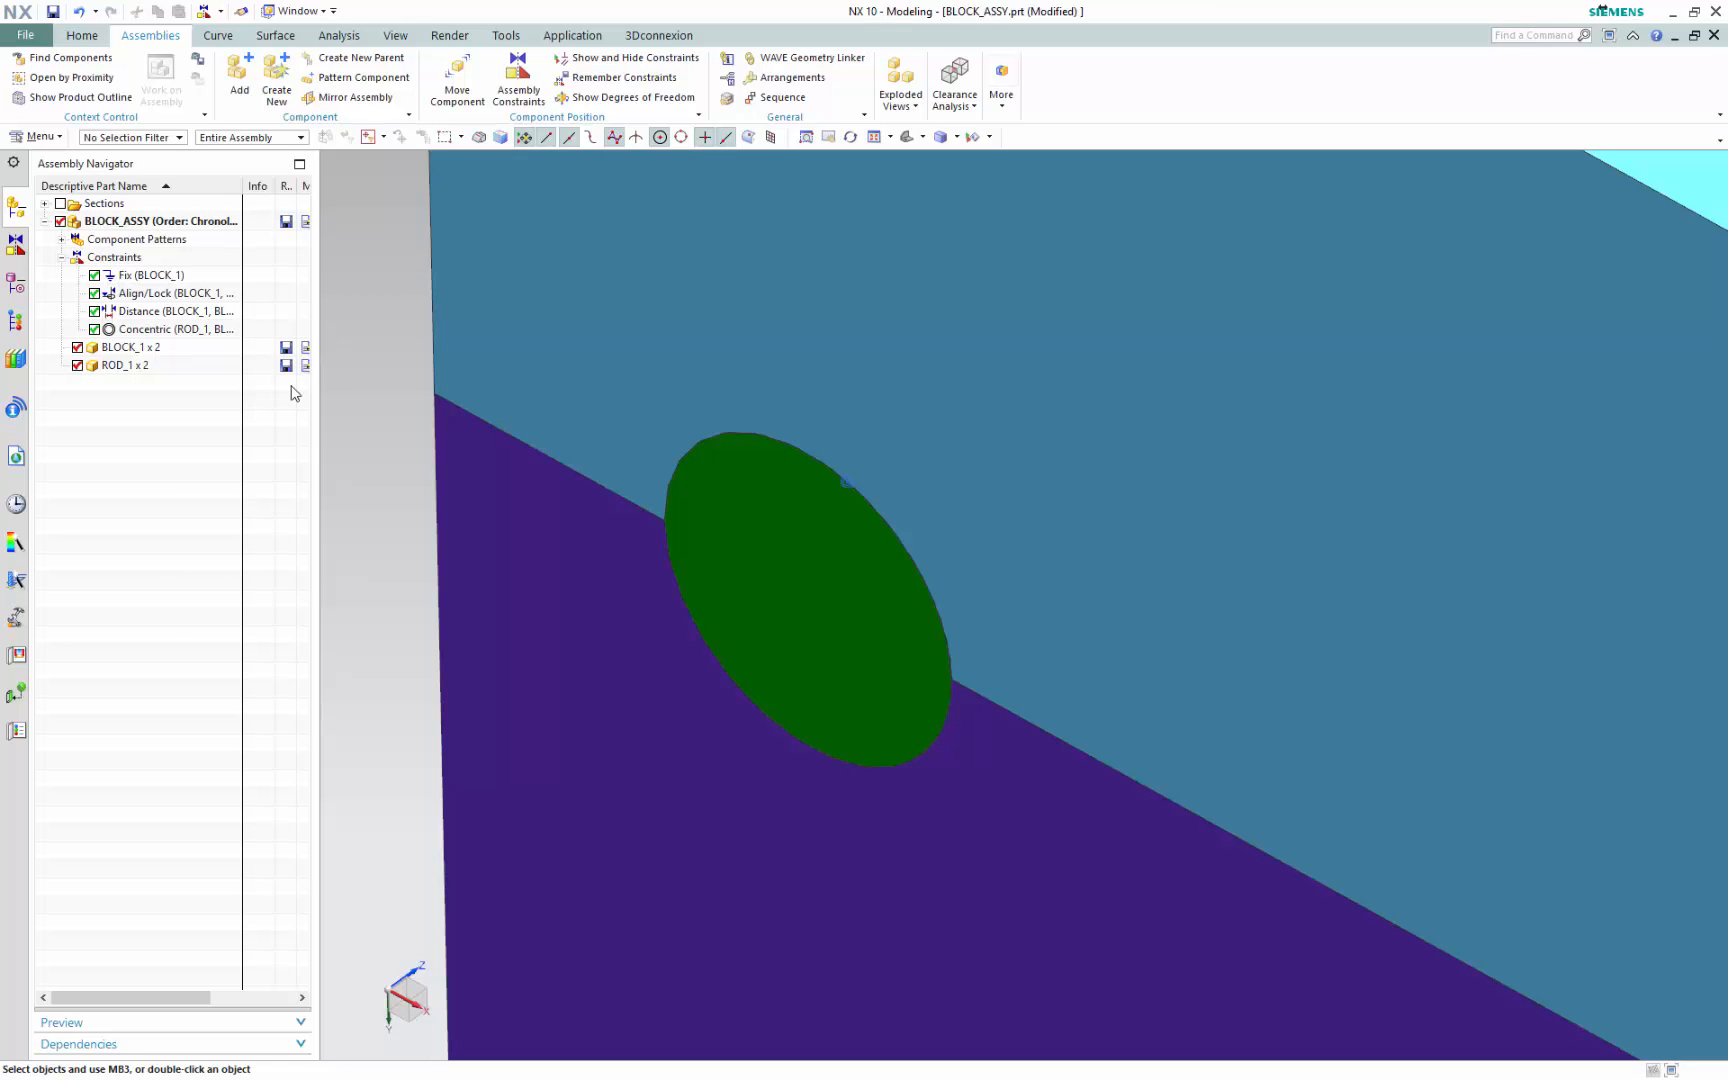
{"action": "scroll", "coordinate": [351, 501], "scroll_direction": "down", "scroll_amount": 10}
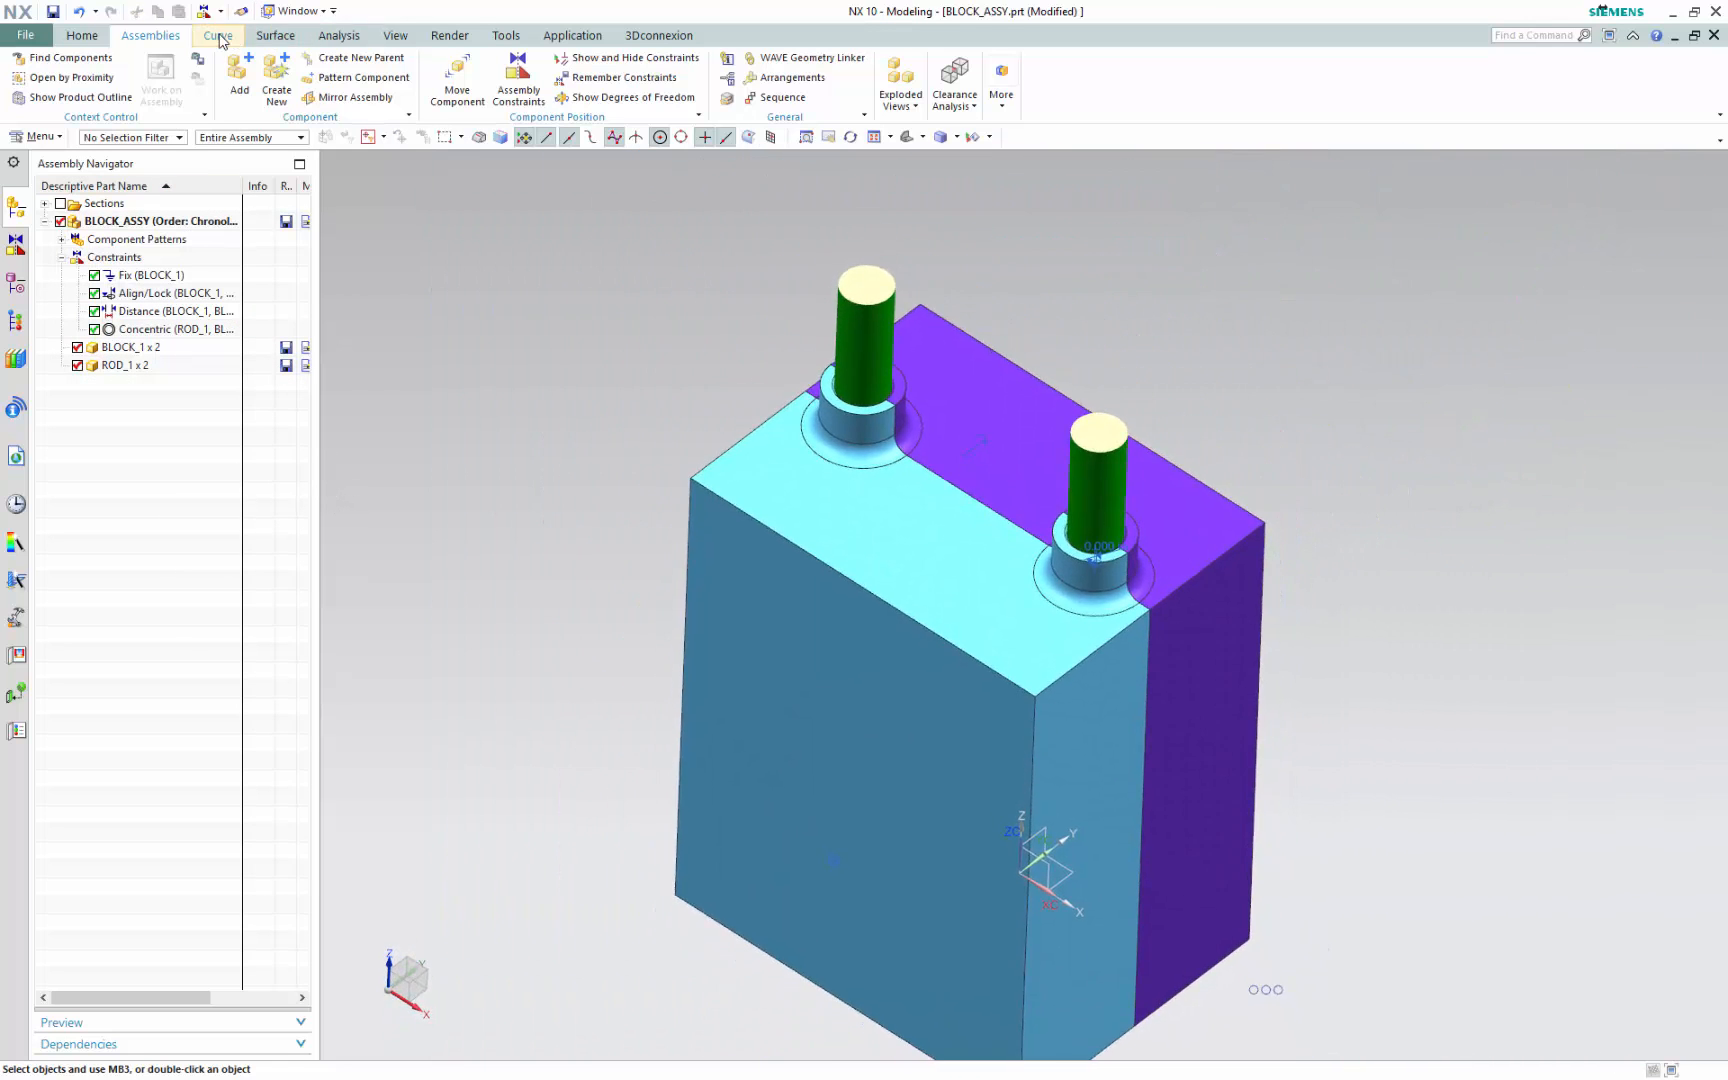
{"action": "left_click", "coordinate": [390, 36]}
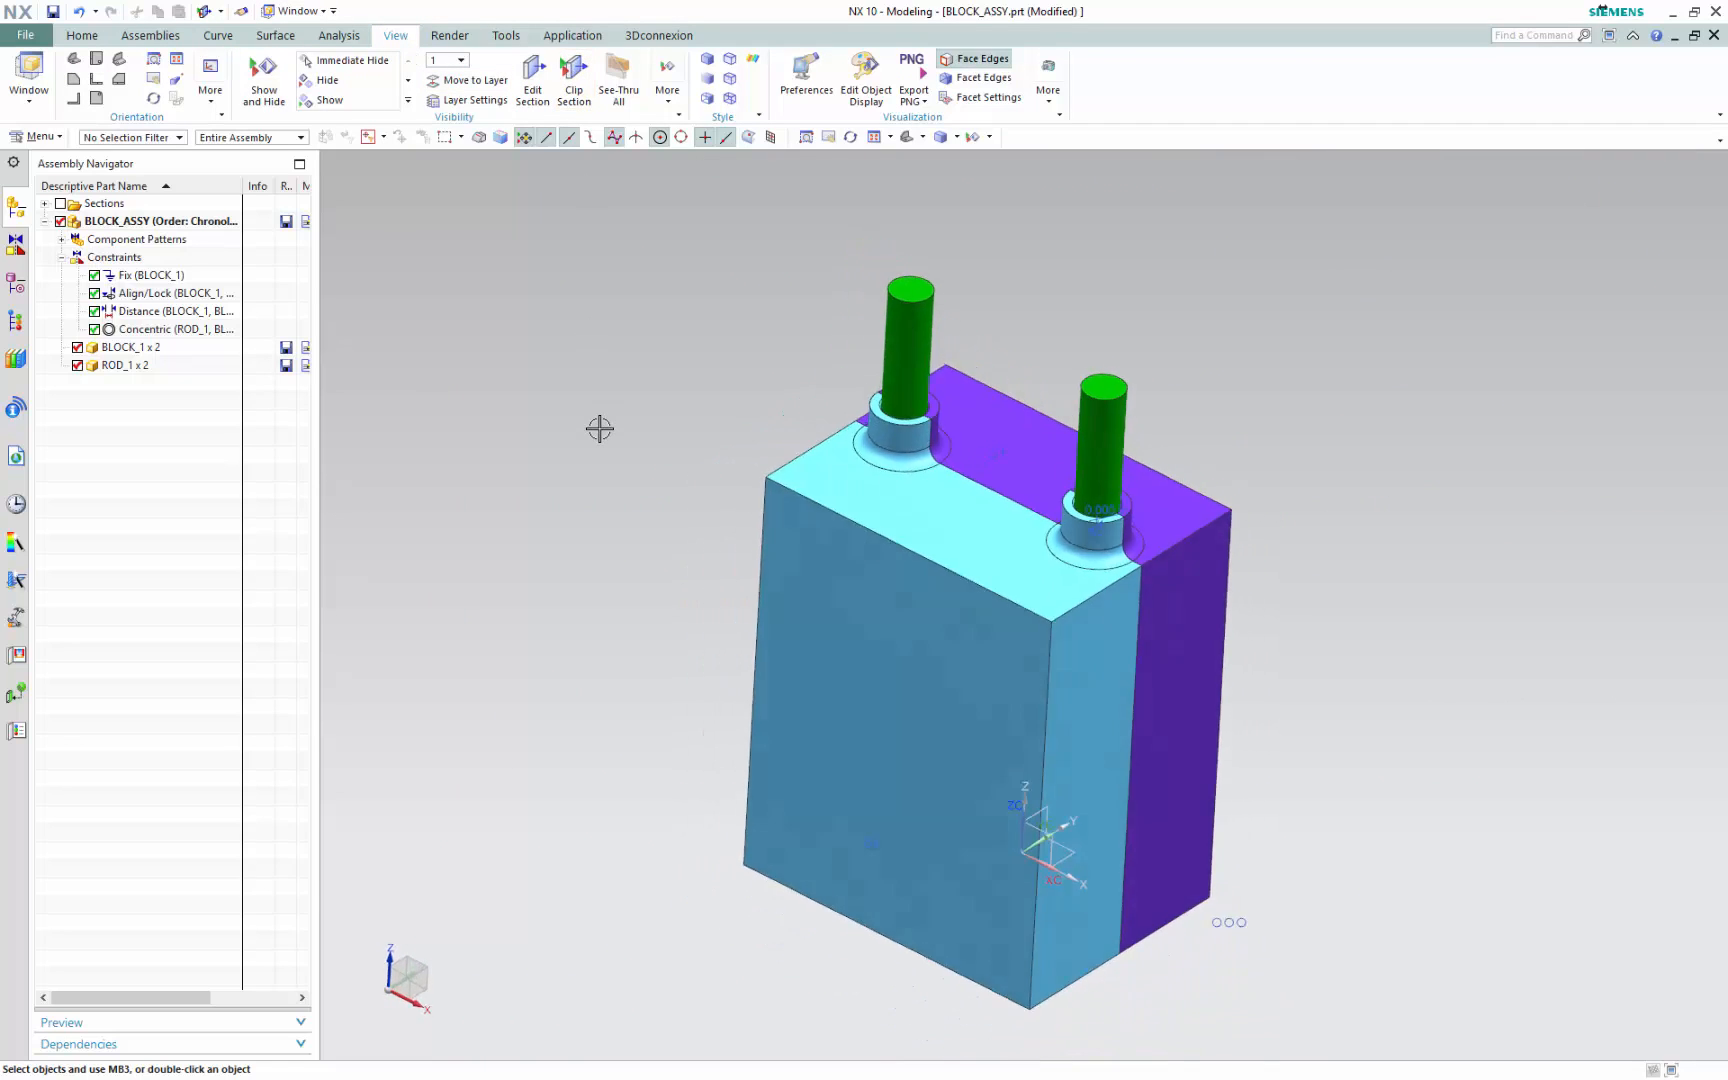